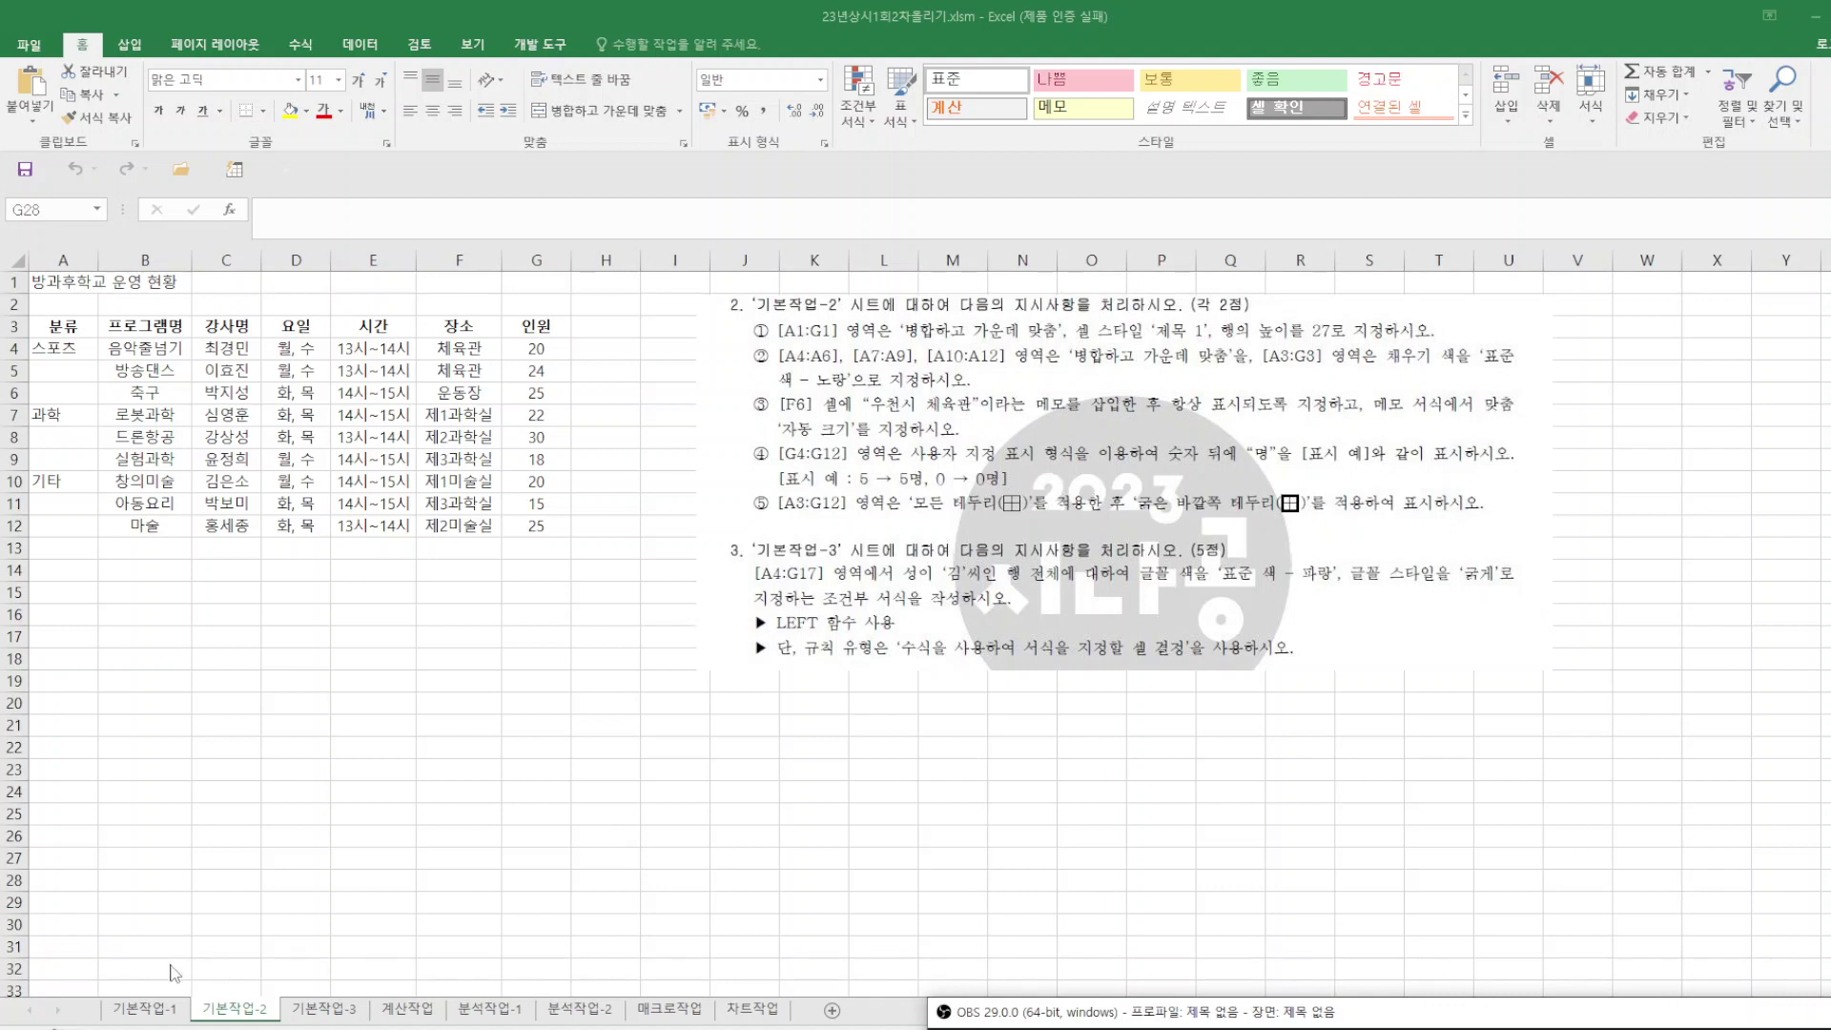
On the 기본작업-2 sheet, merge and center the title across A1:G1.
left_click(168, 1021)
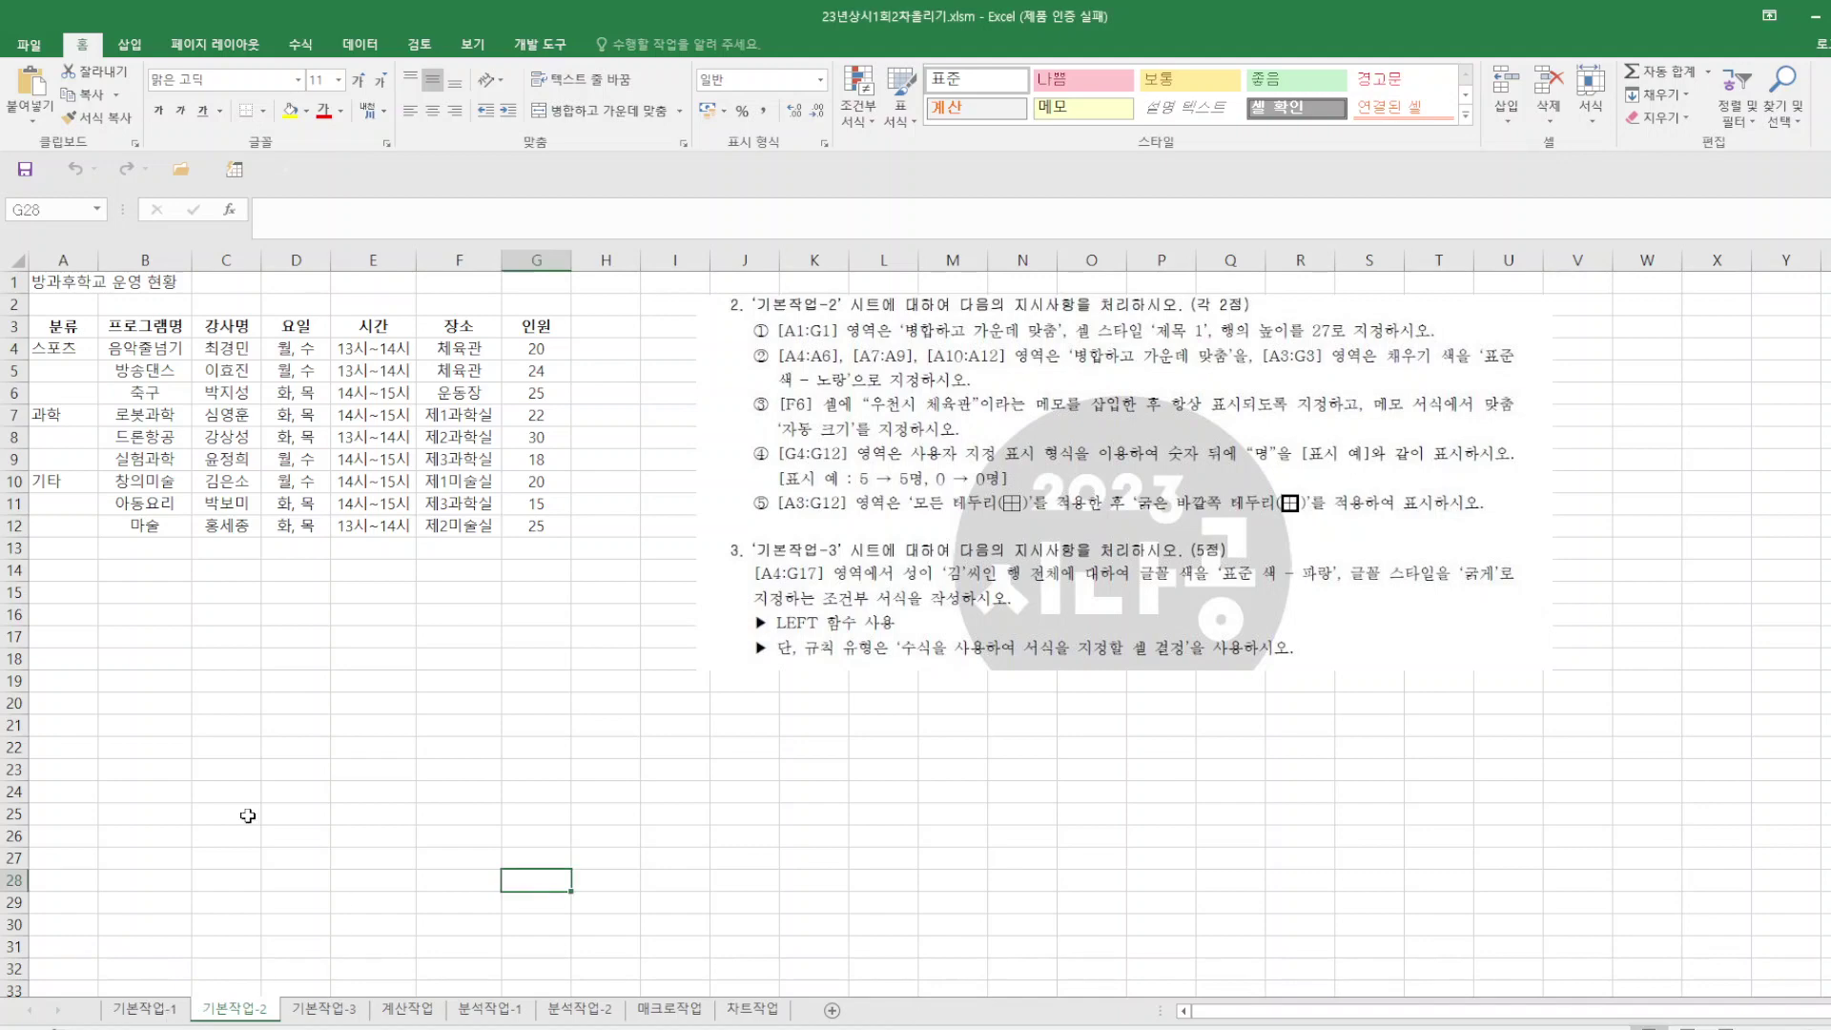
left_click(155, 1013)
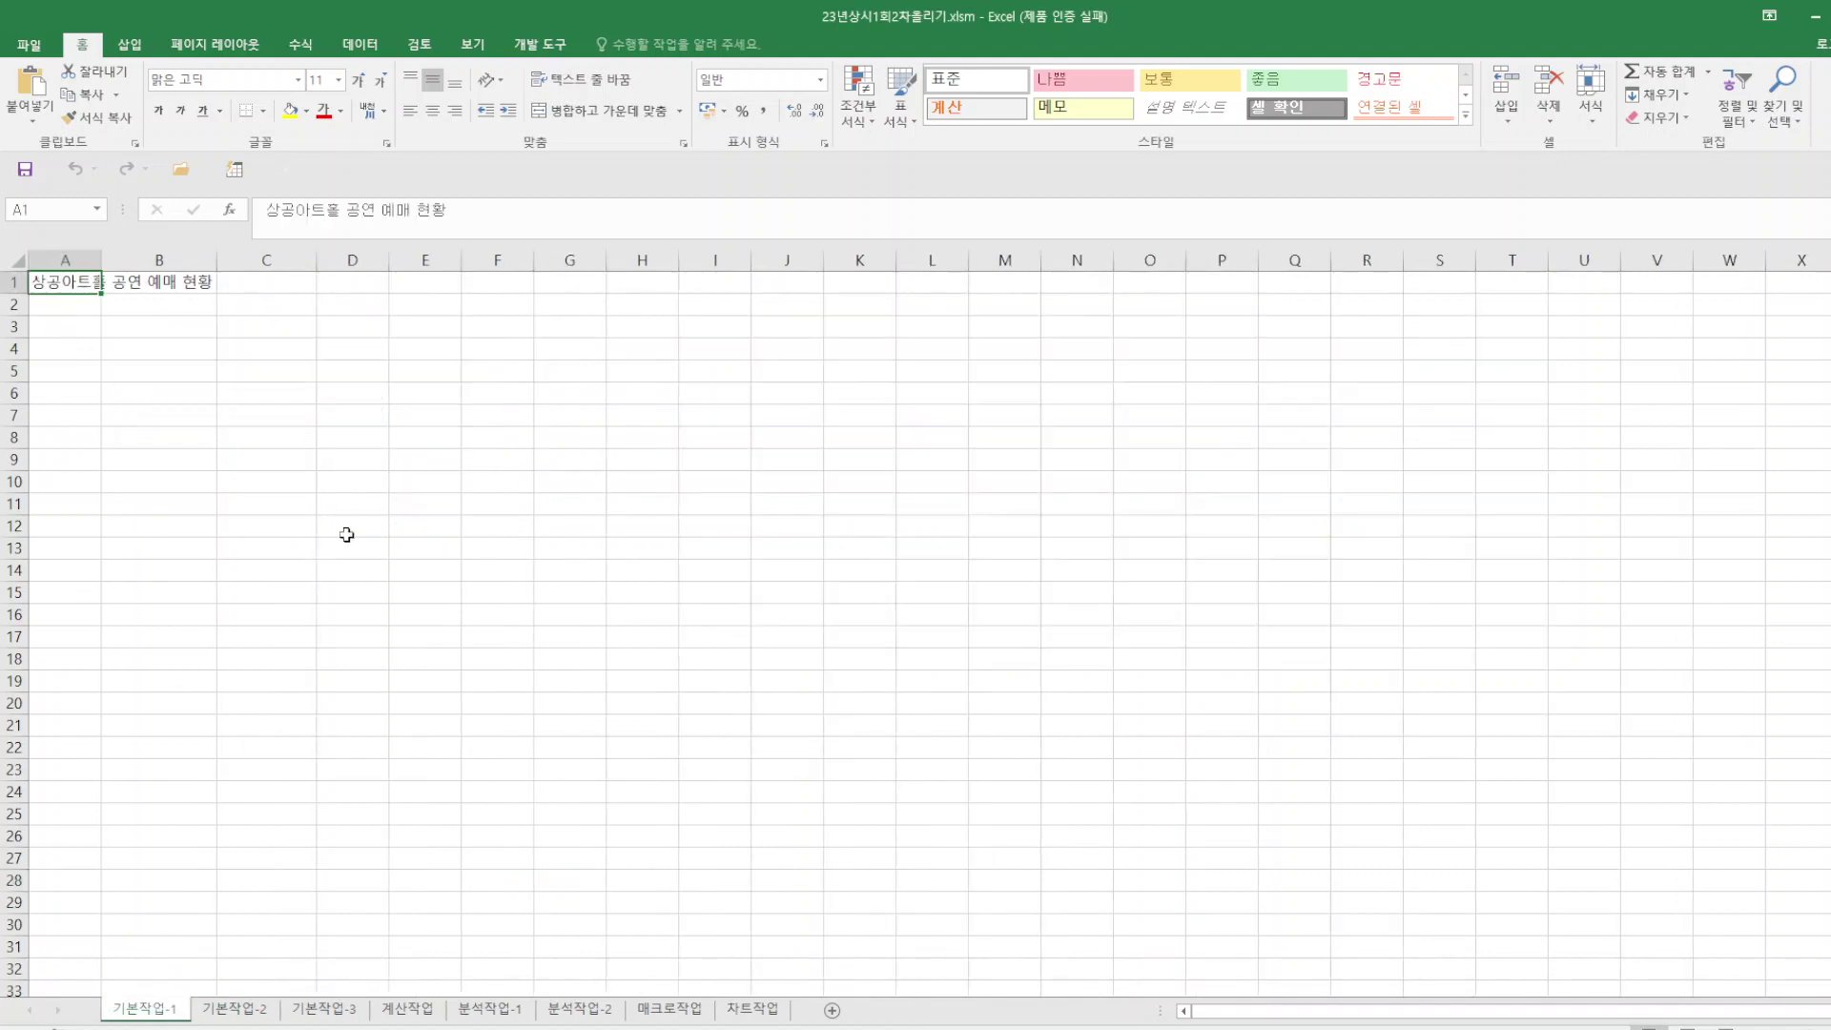
left_click(234, 1009)
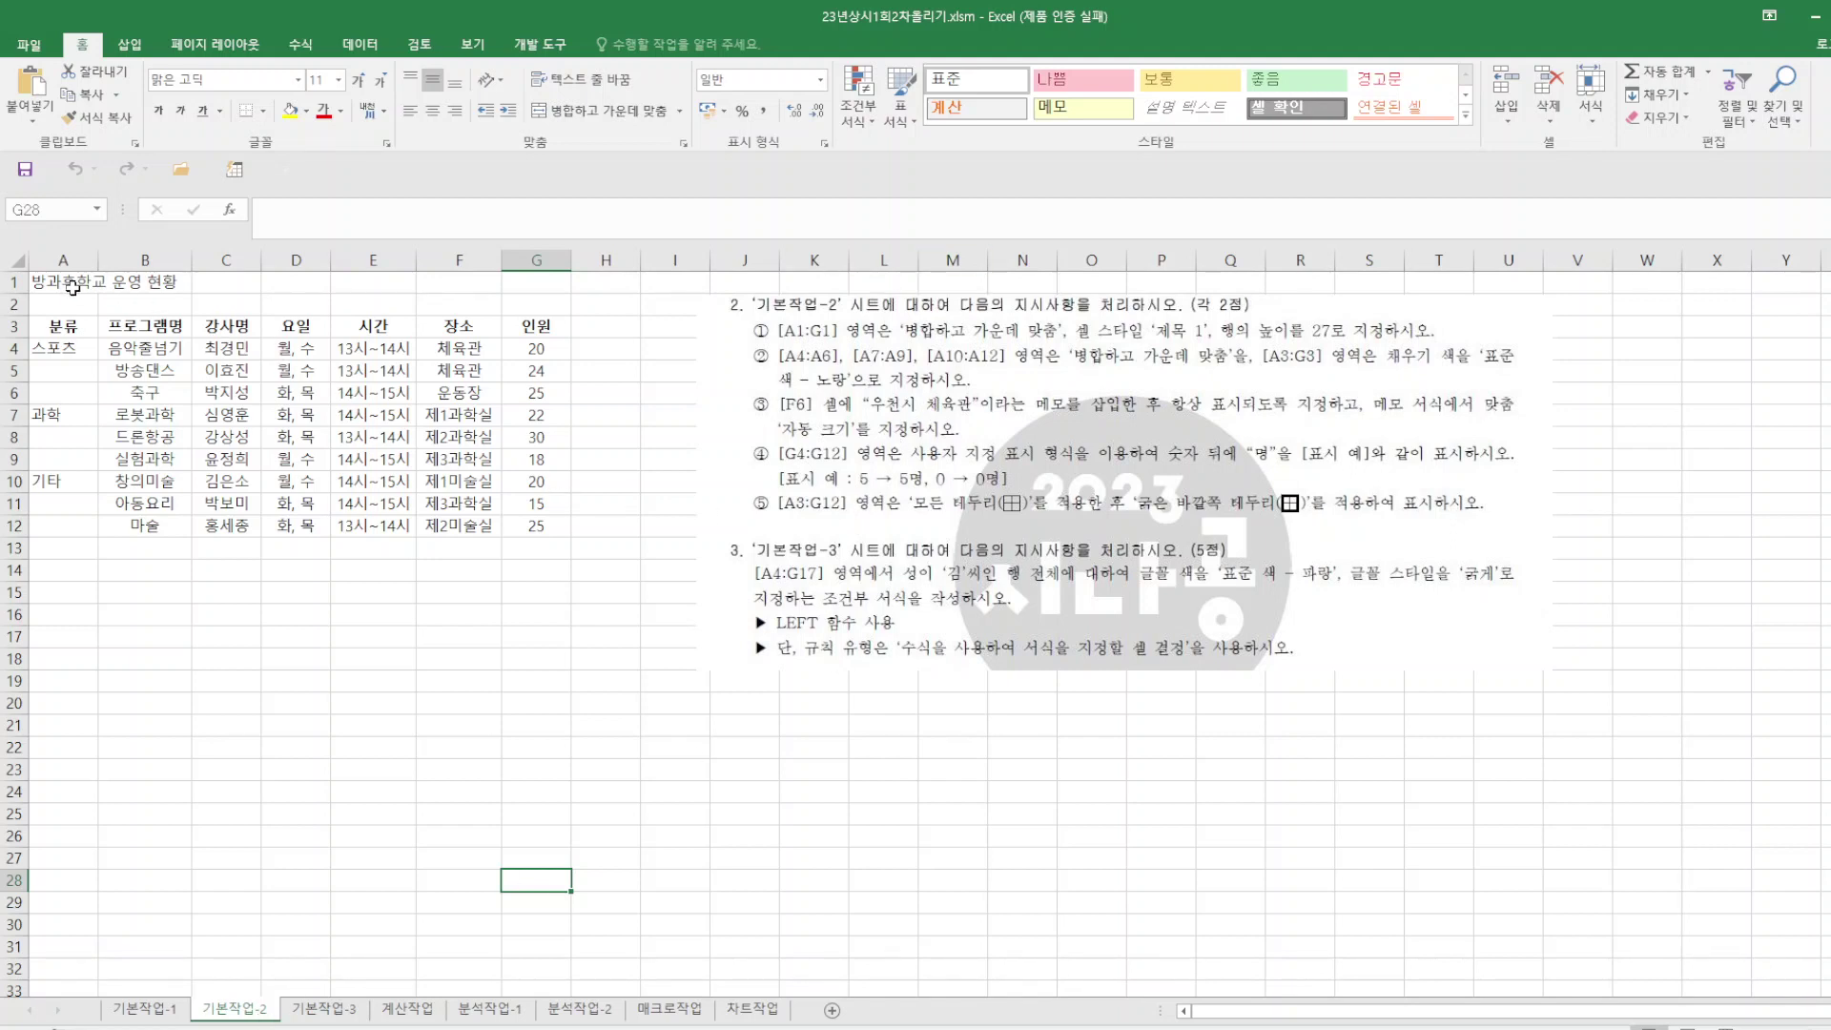
left_click_drag(72, 288, 539, 283)
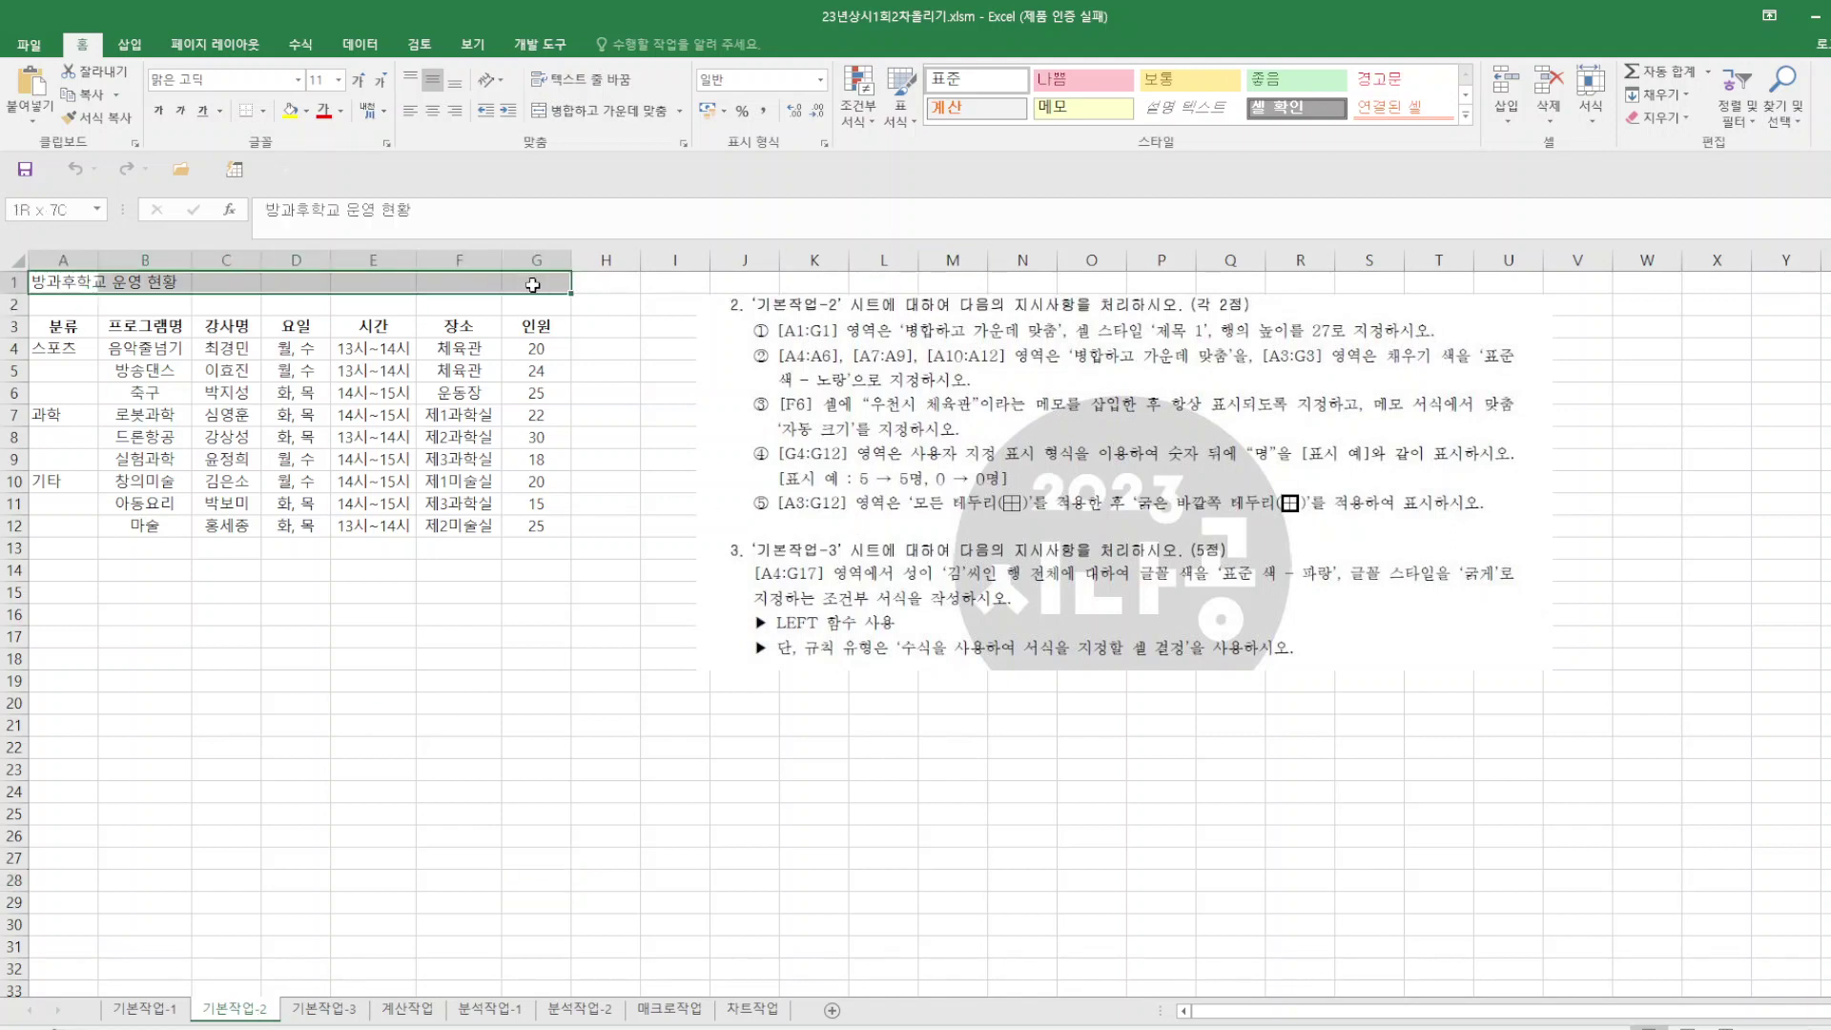
left_click(610, 115)
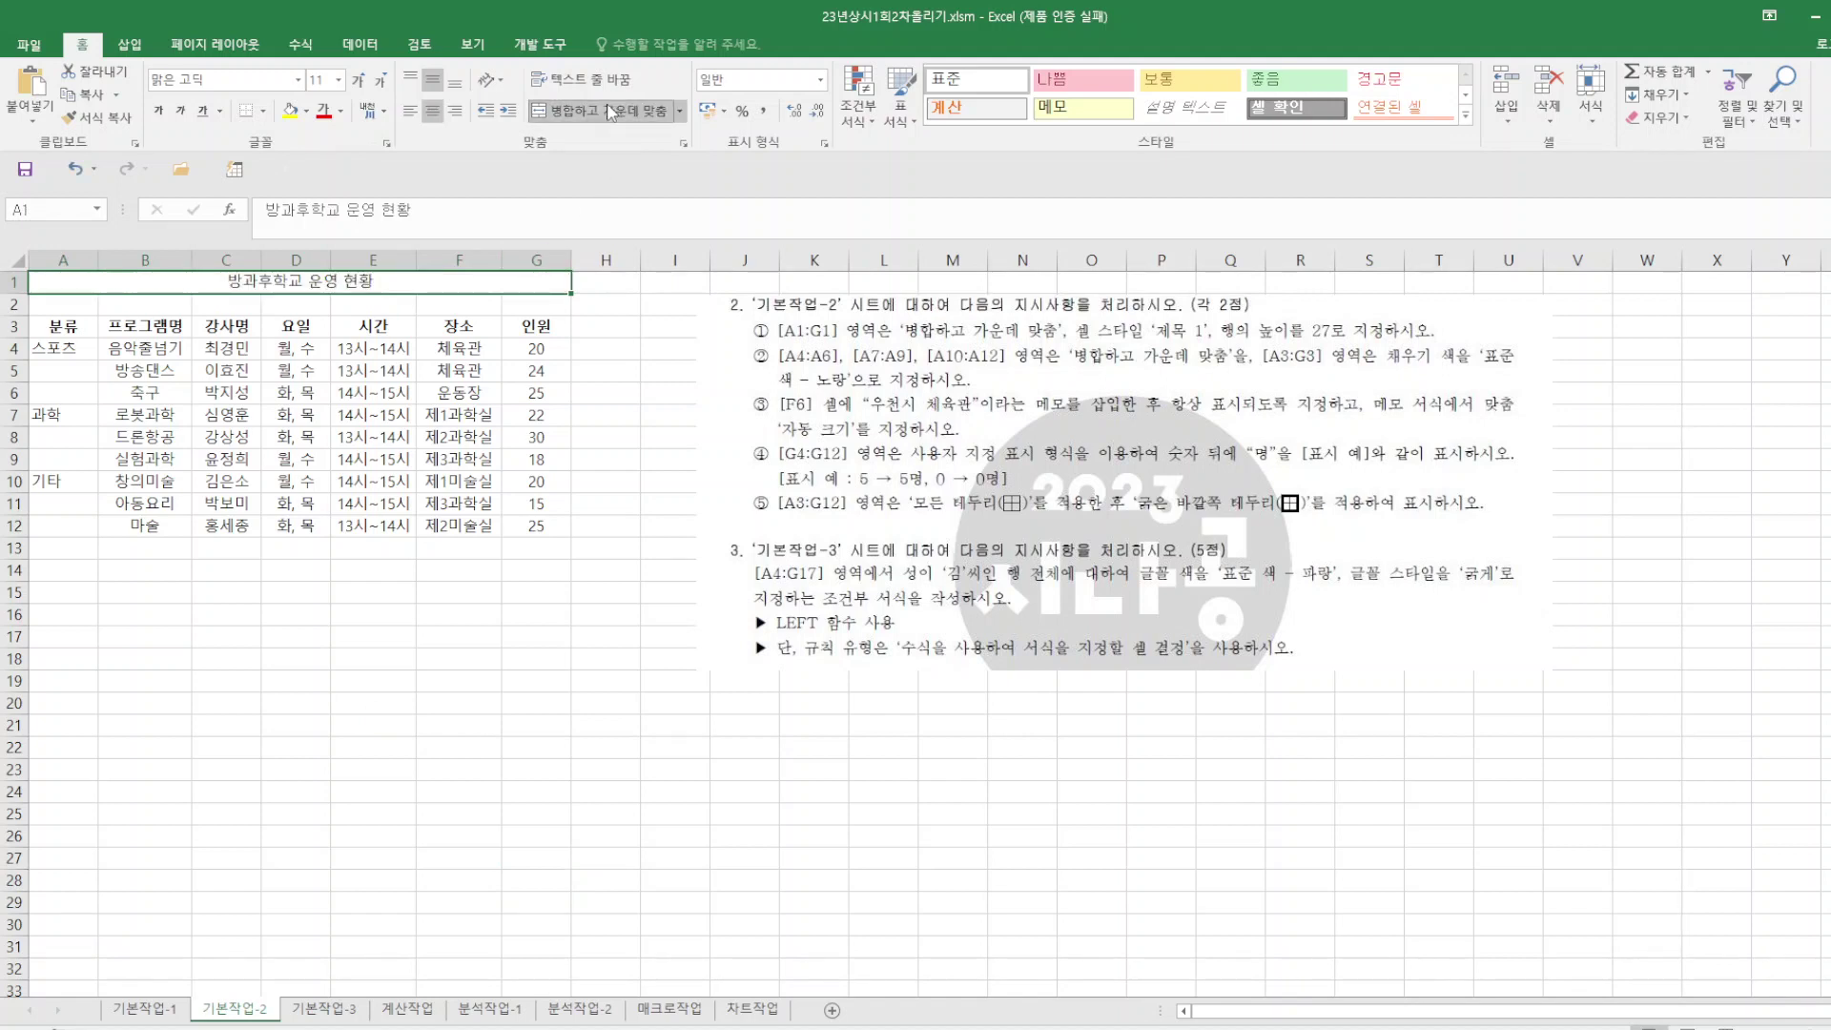
Apply the 제목 1 cell style to the merged title in A1:G1.
left_click(1466, 115)
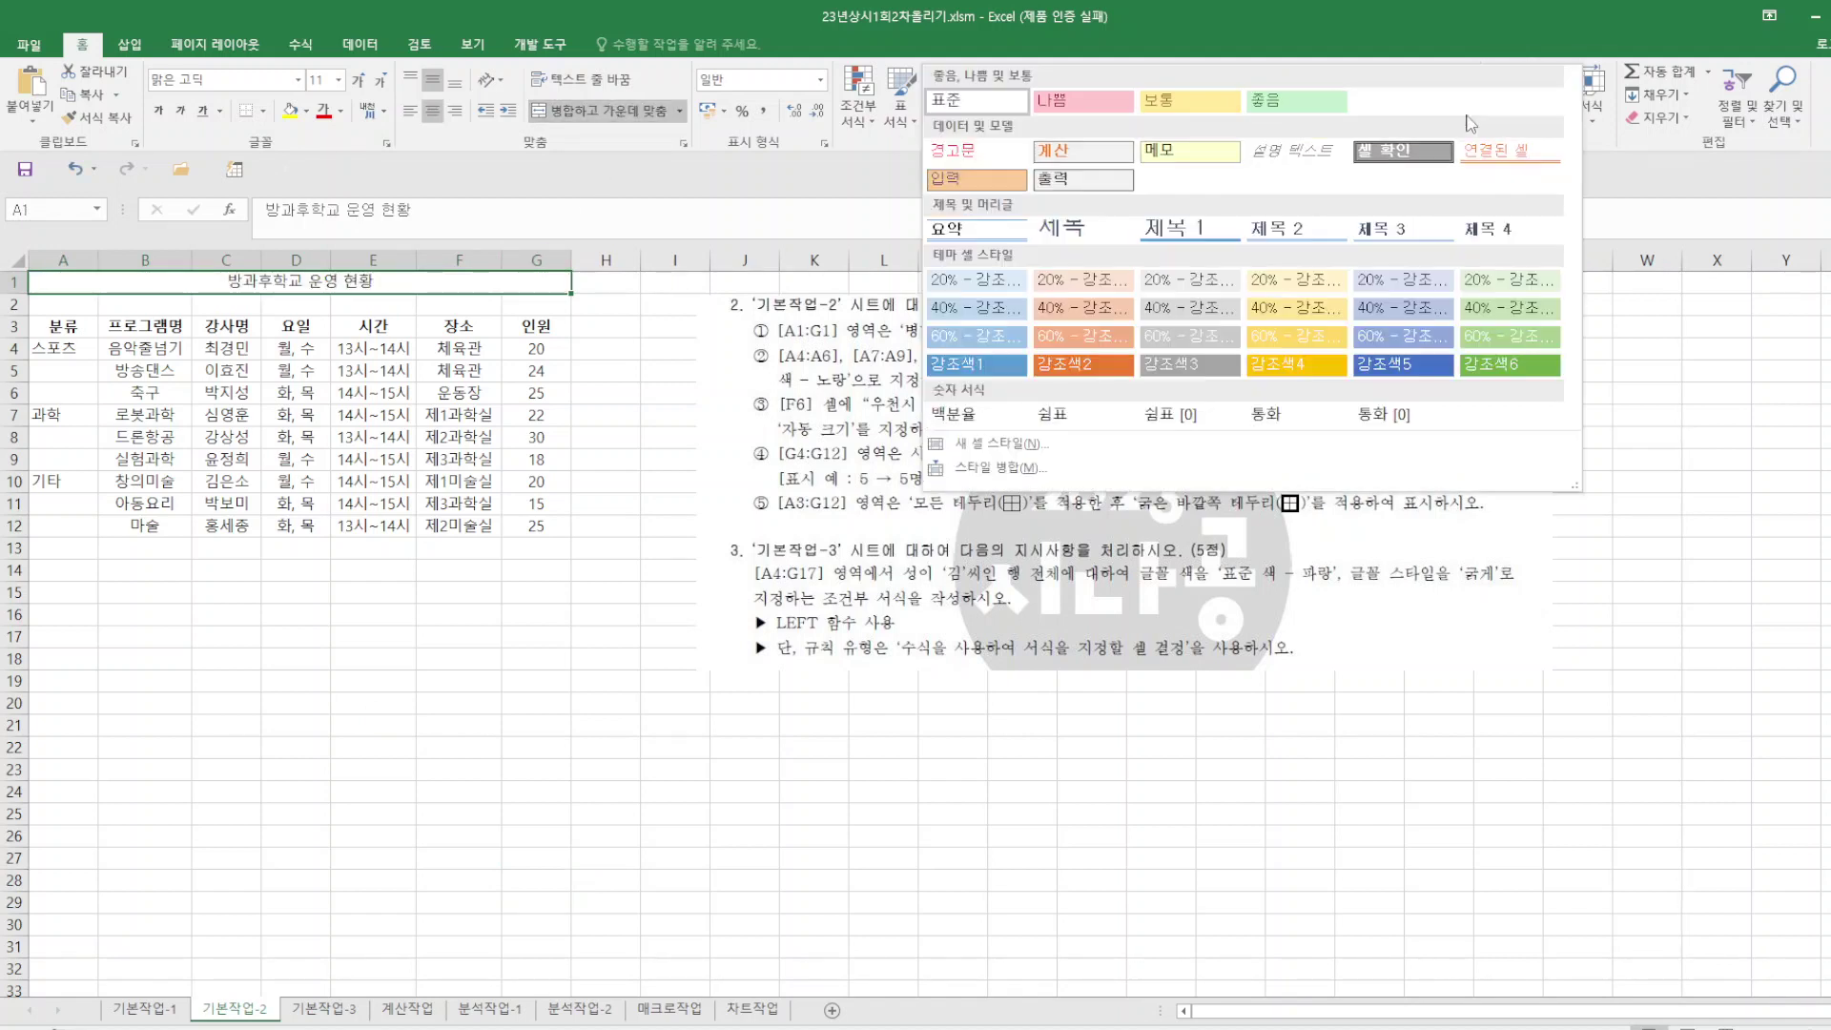
left_click(1720, 359)
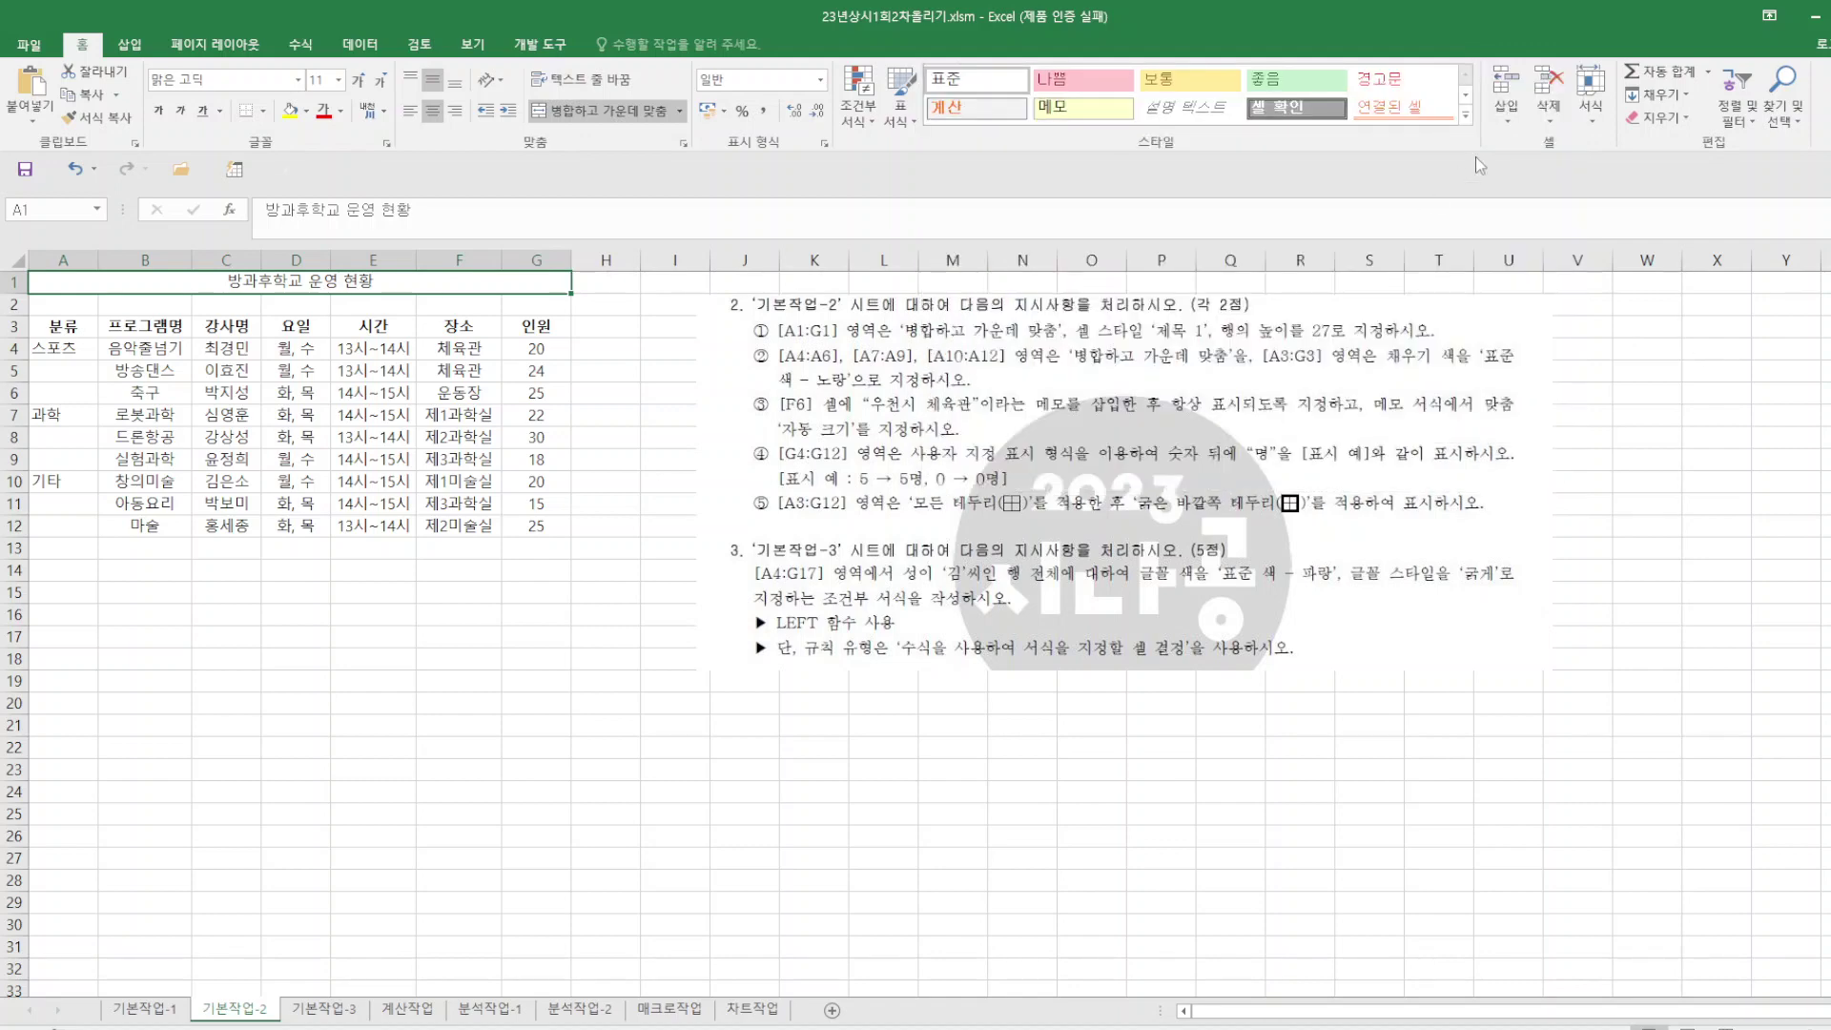
left_click(1466, 115)
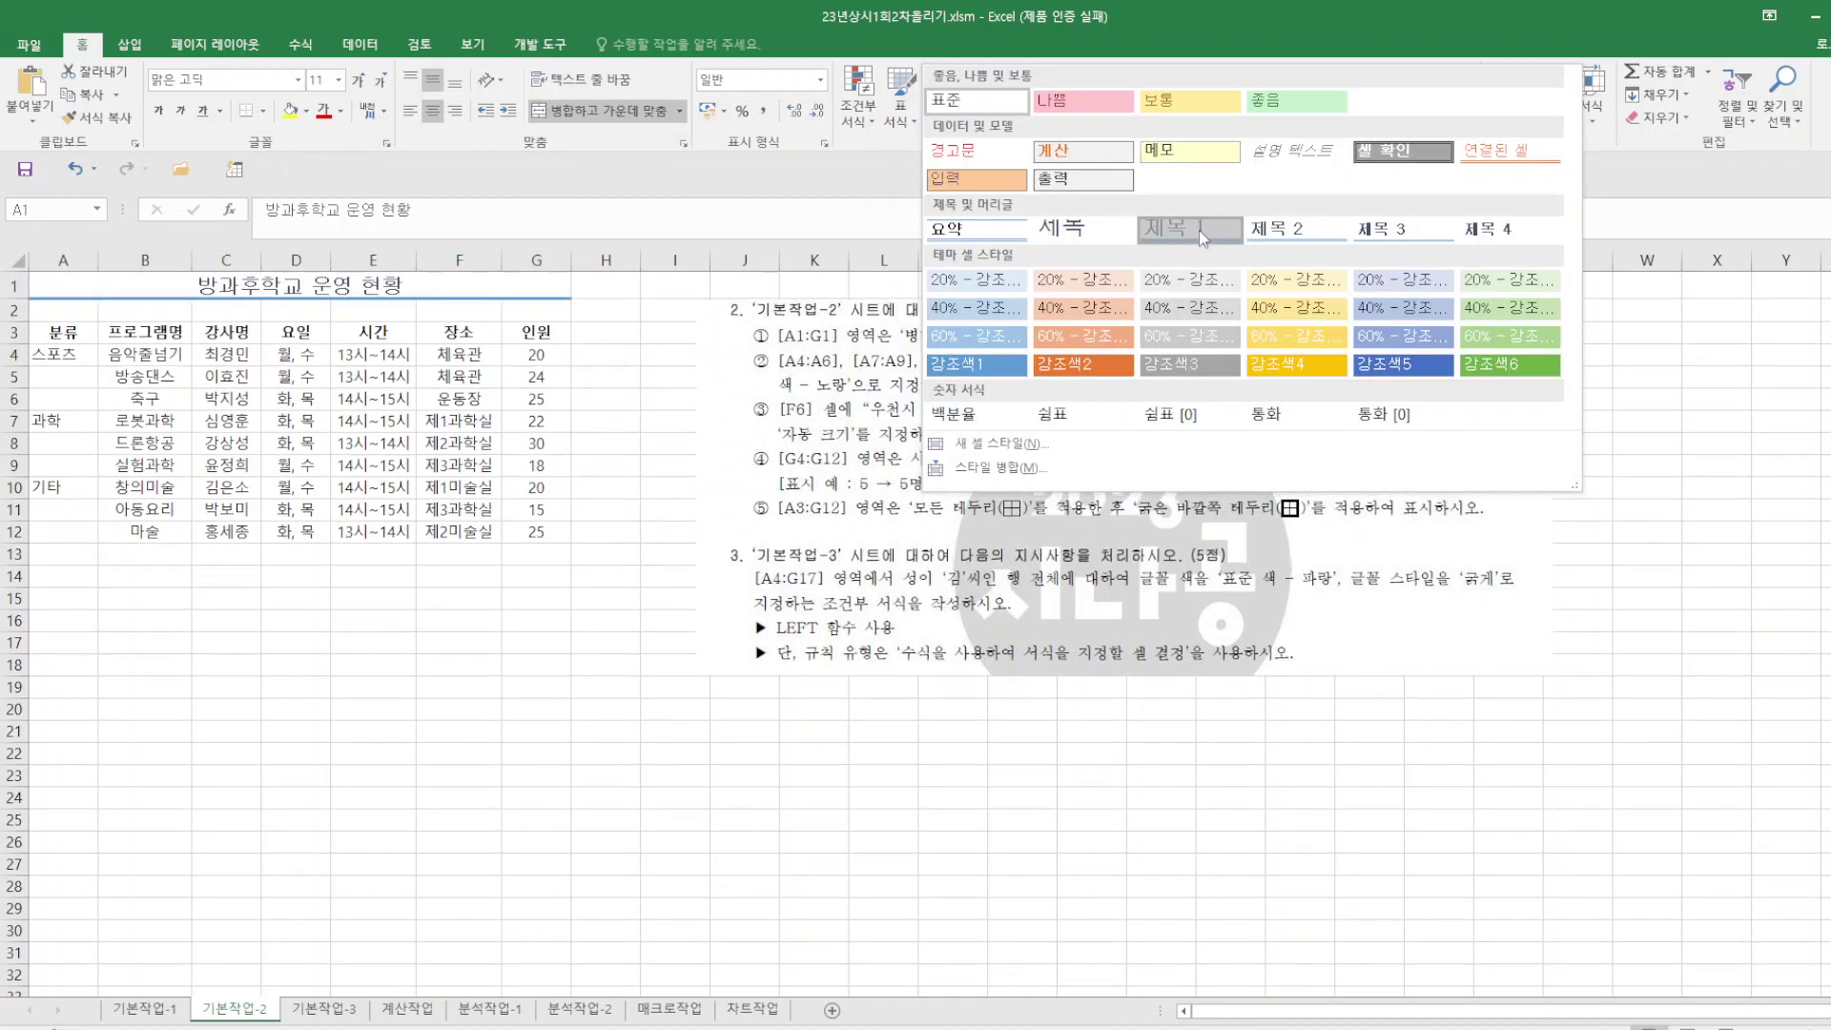
left_click(1198, 231)
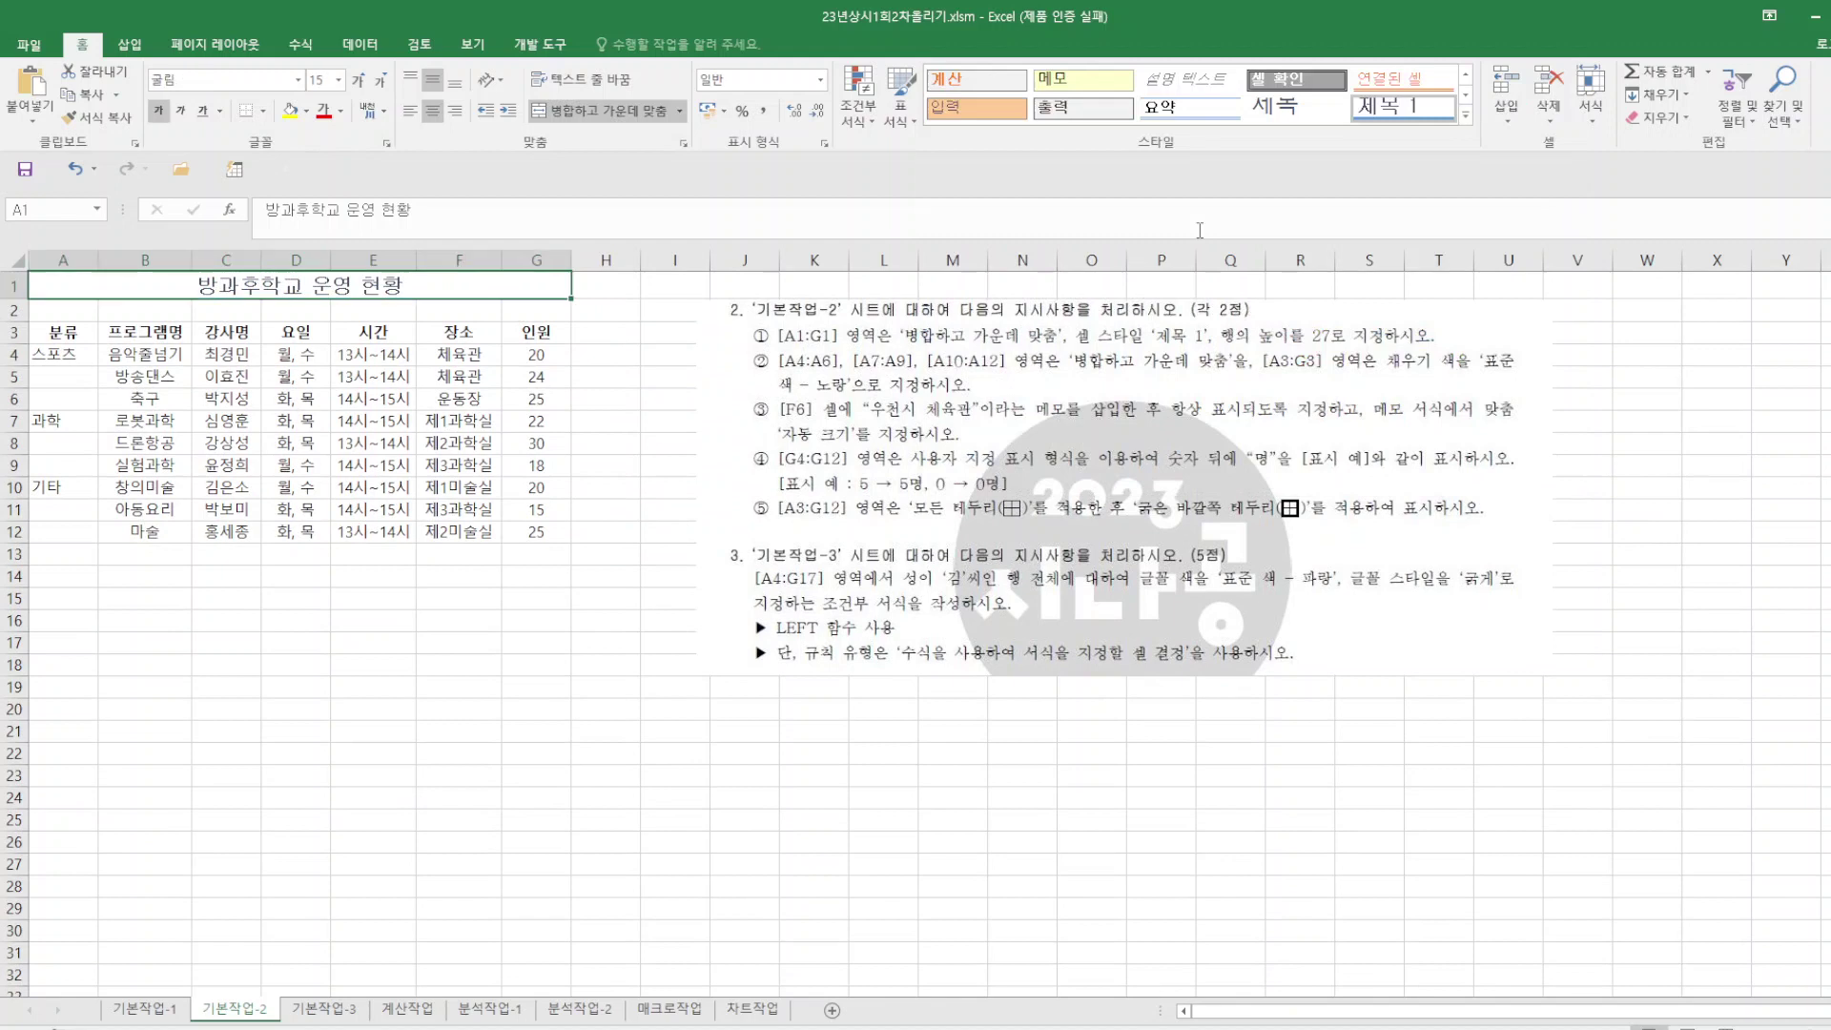
Set the height of row 1 to 27.
right_click(13, 287)
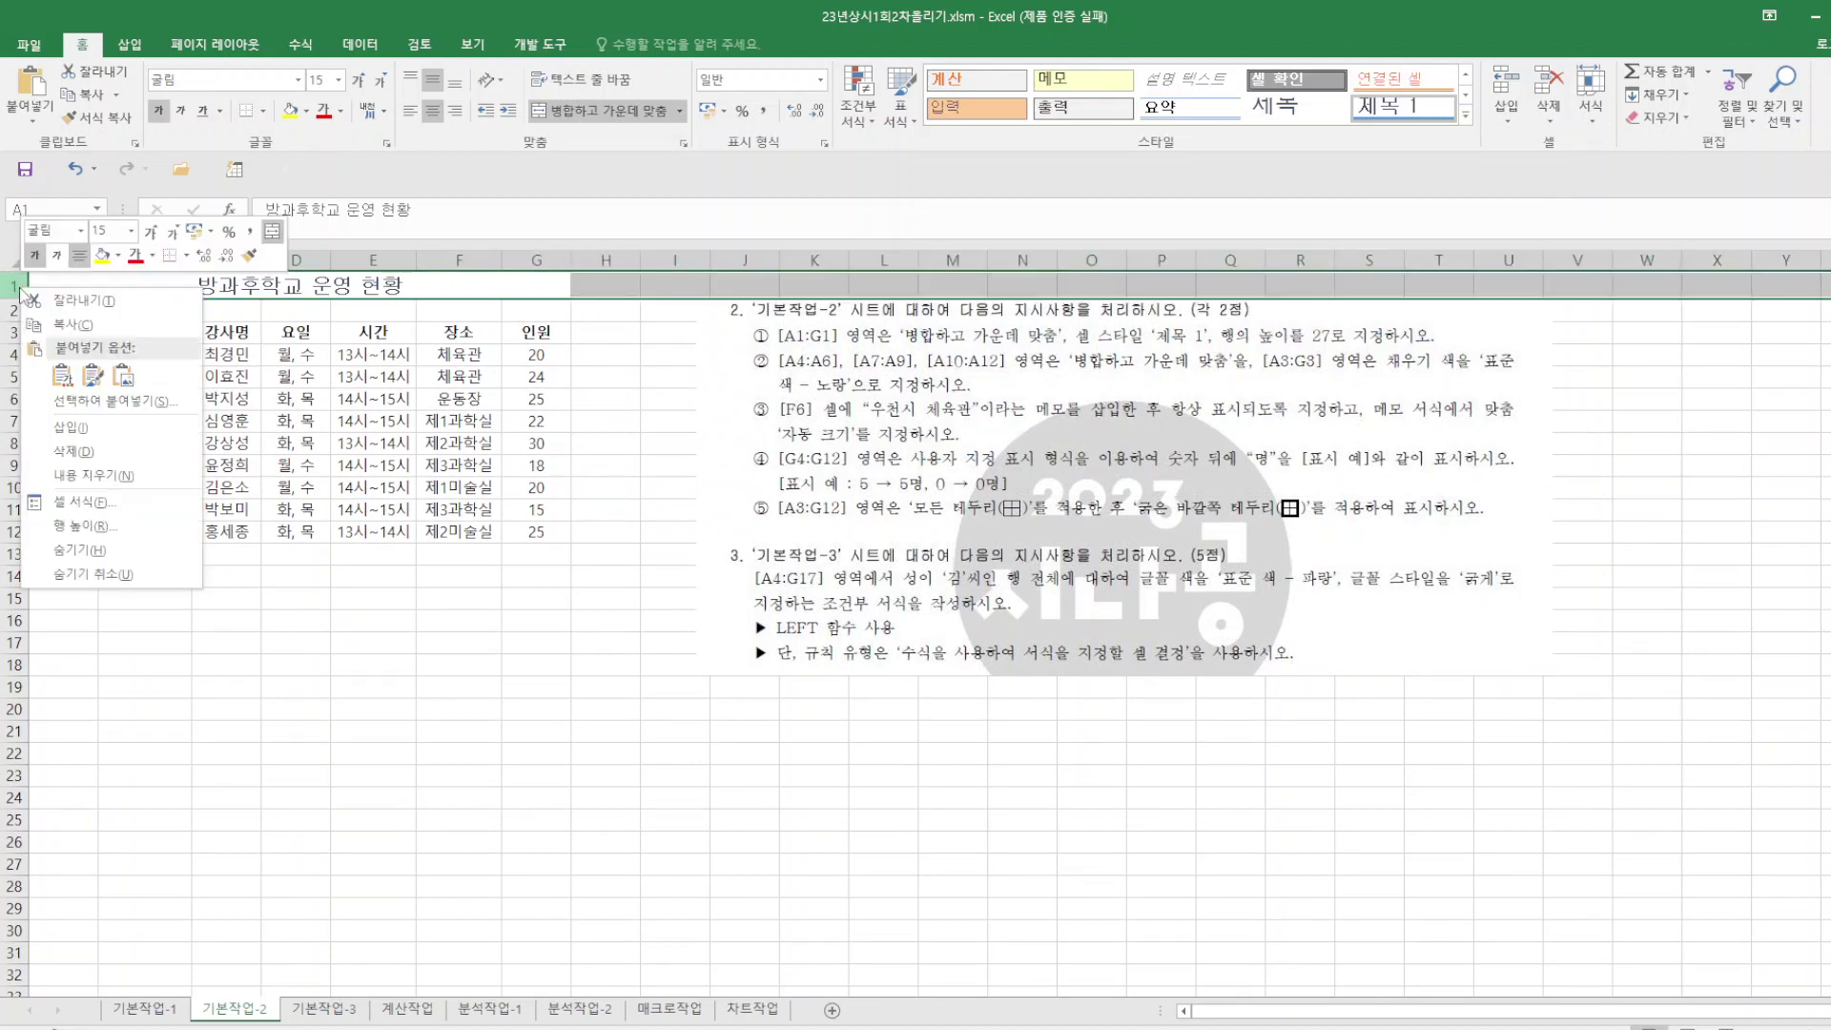
left_click(71, 533)
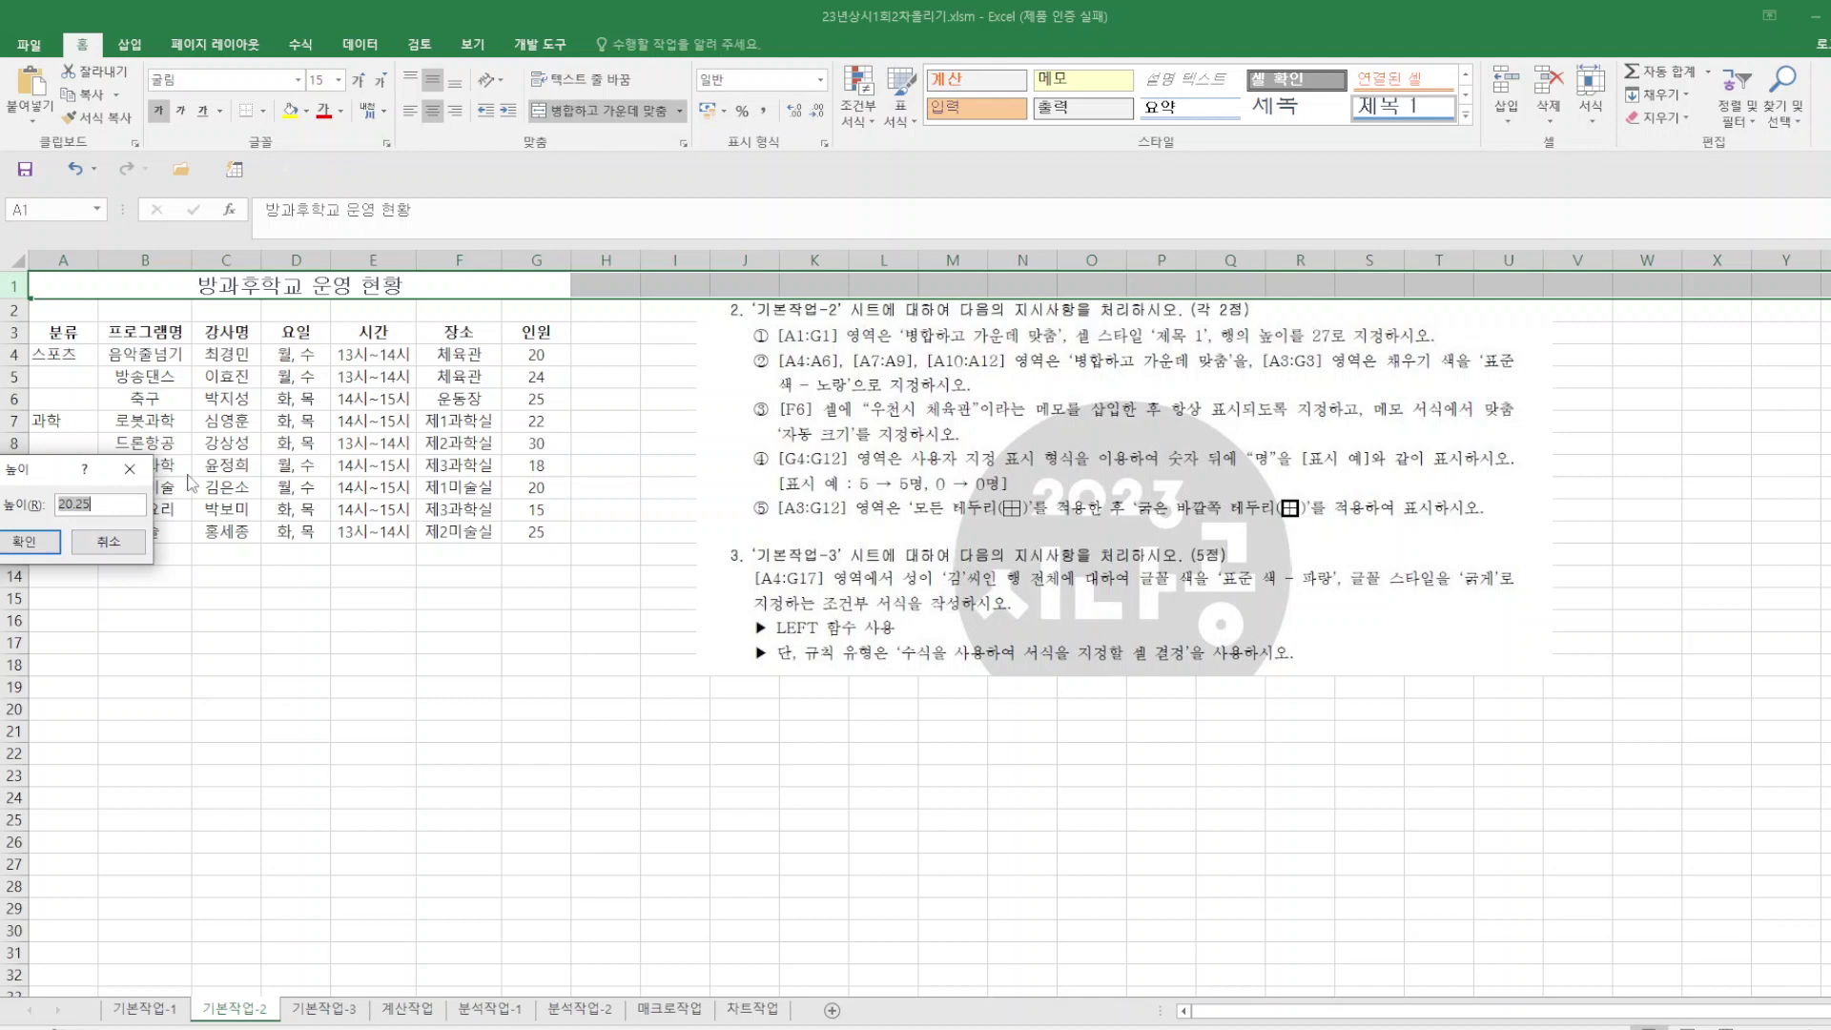
type("27")
key("Return")
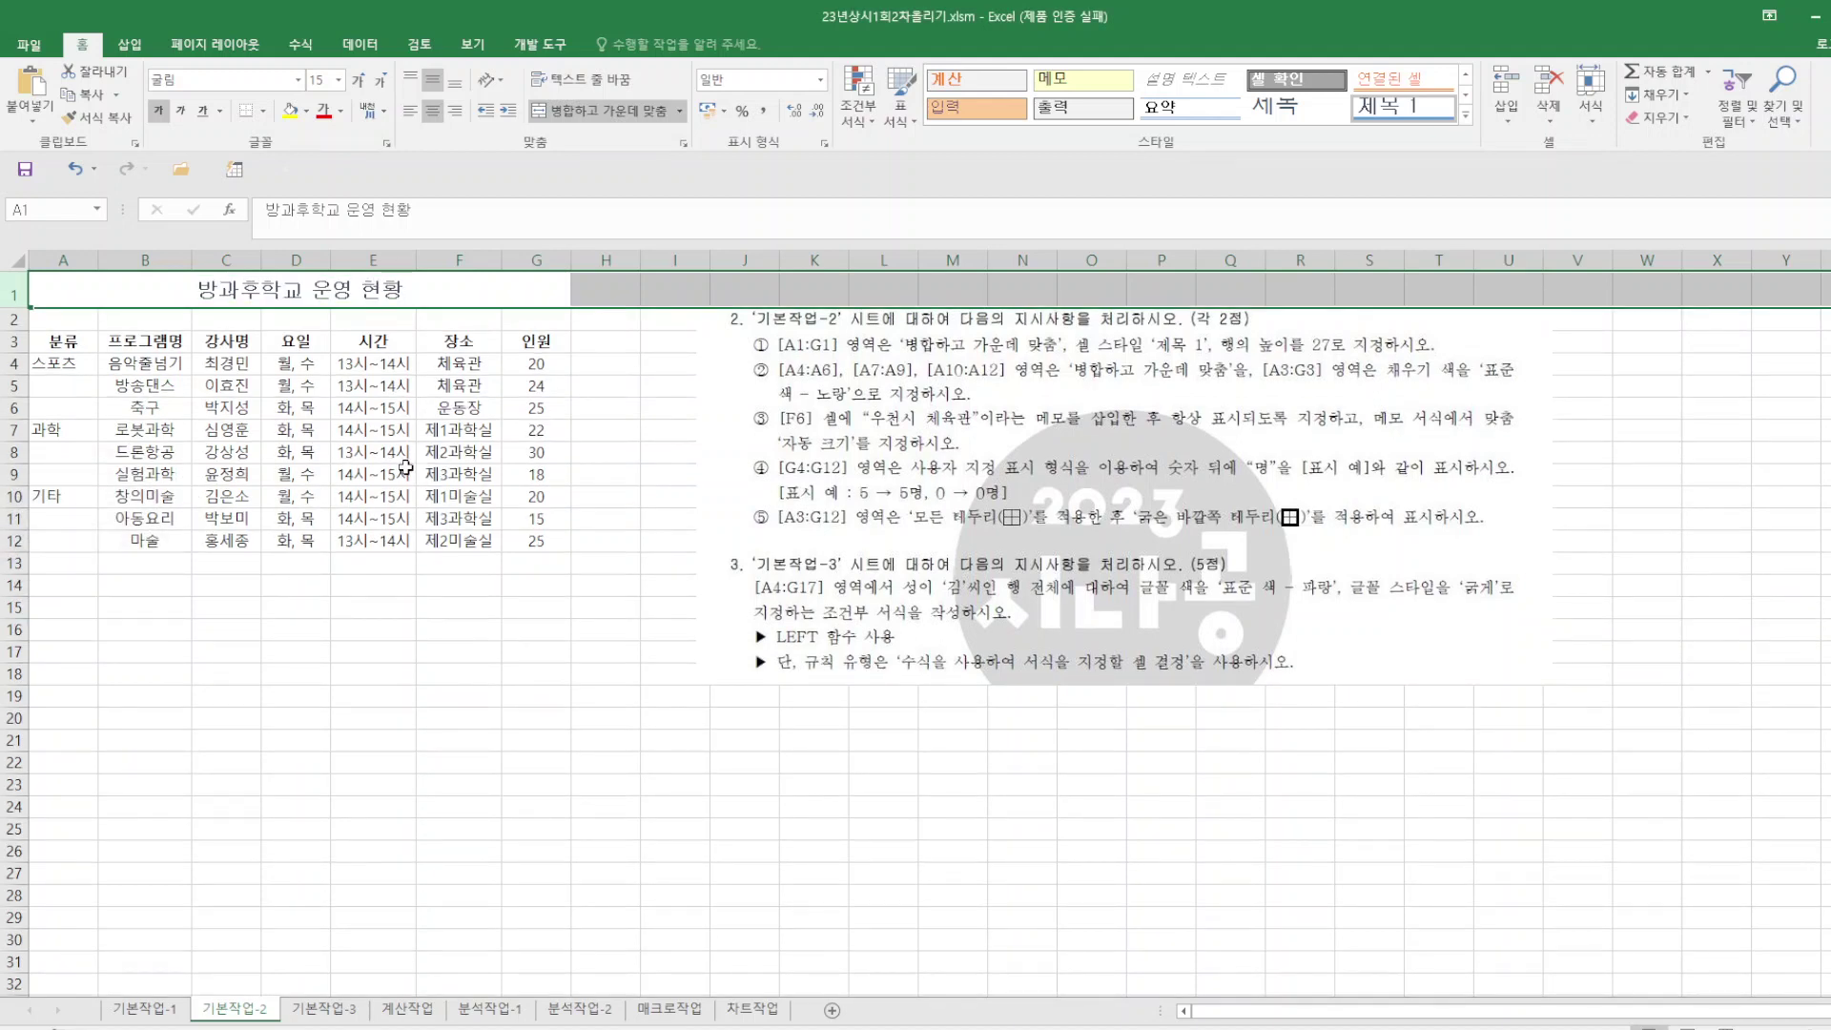
Merge and center A4:A6, A7:A9 and A10:A12 as separate blocks, and fill the header range A3:G3 with standard yellow.
left_click_drag(73, 366, 68, 549)
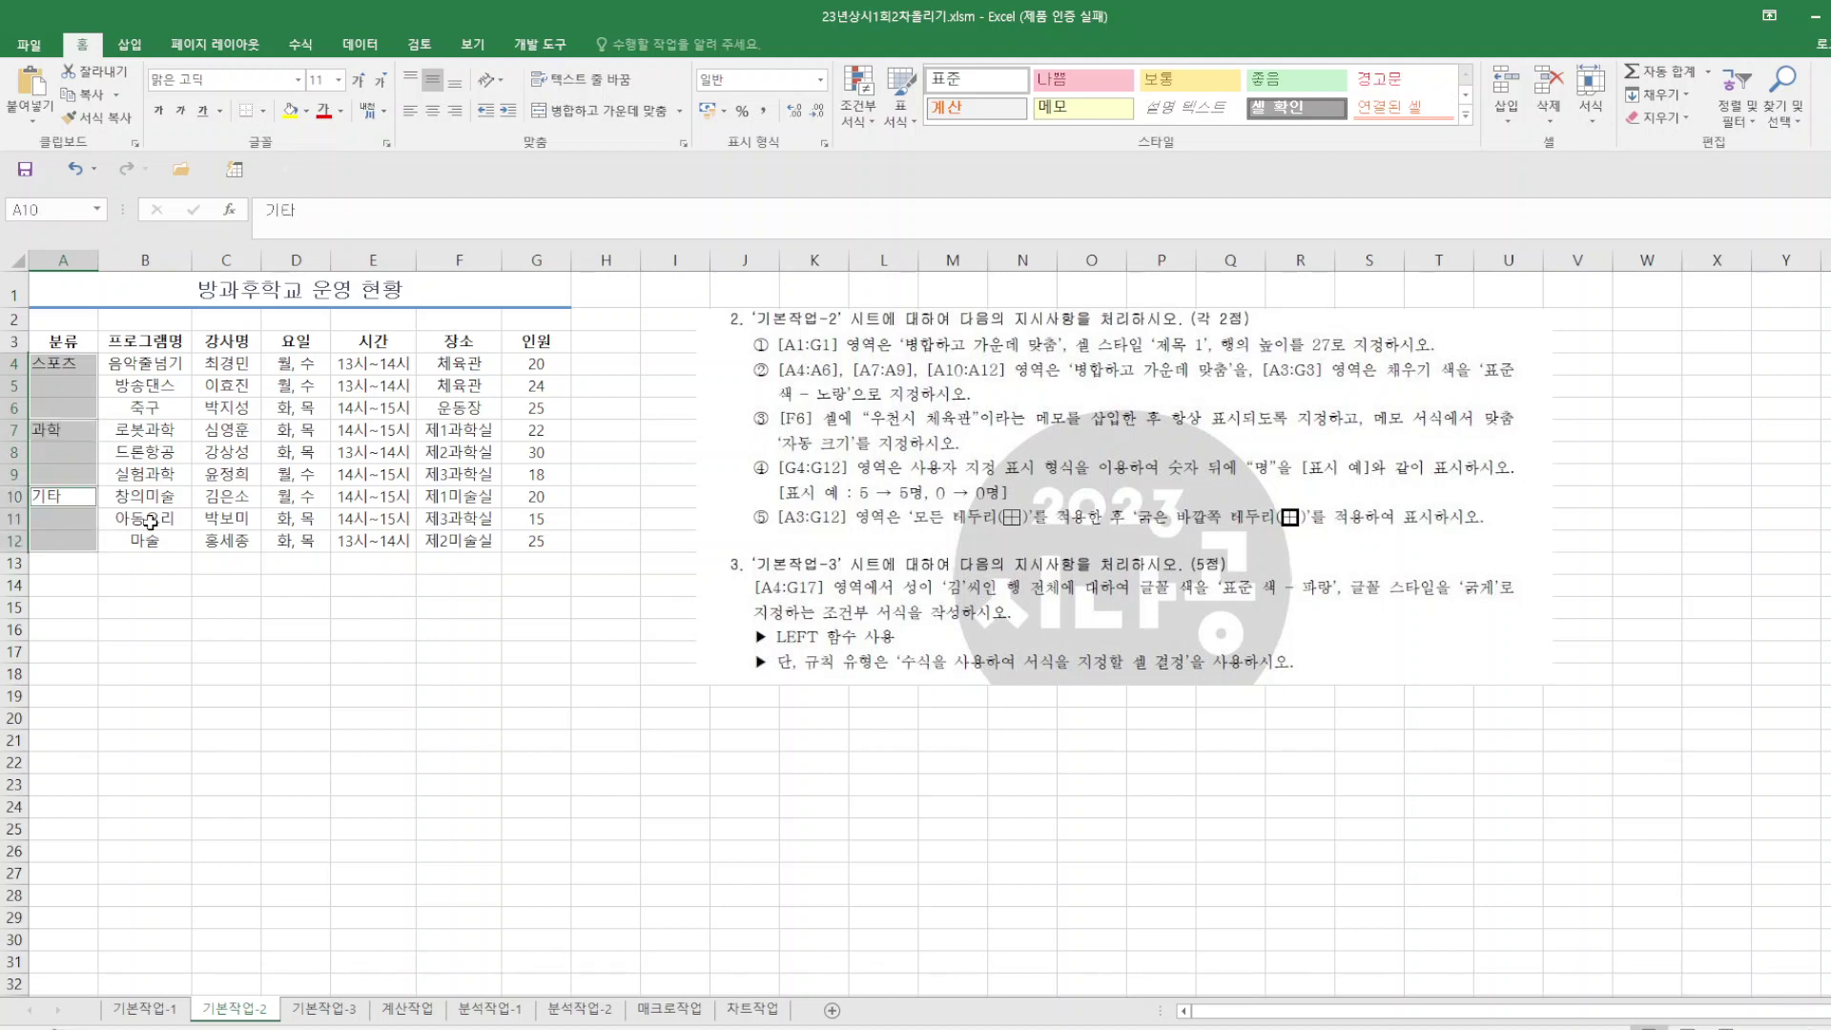
left_click(568, 113)
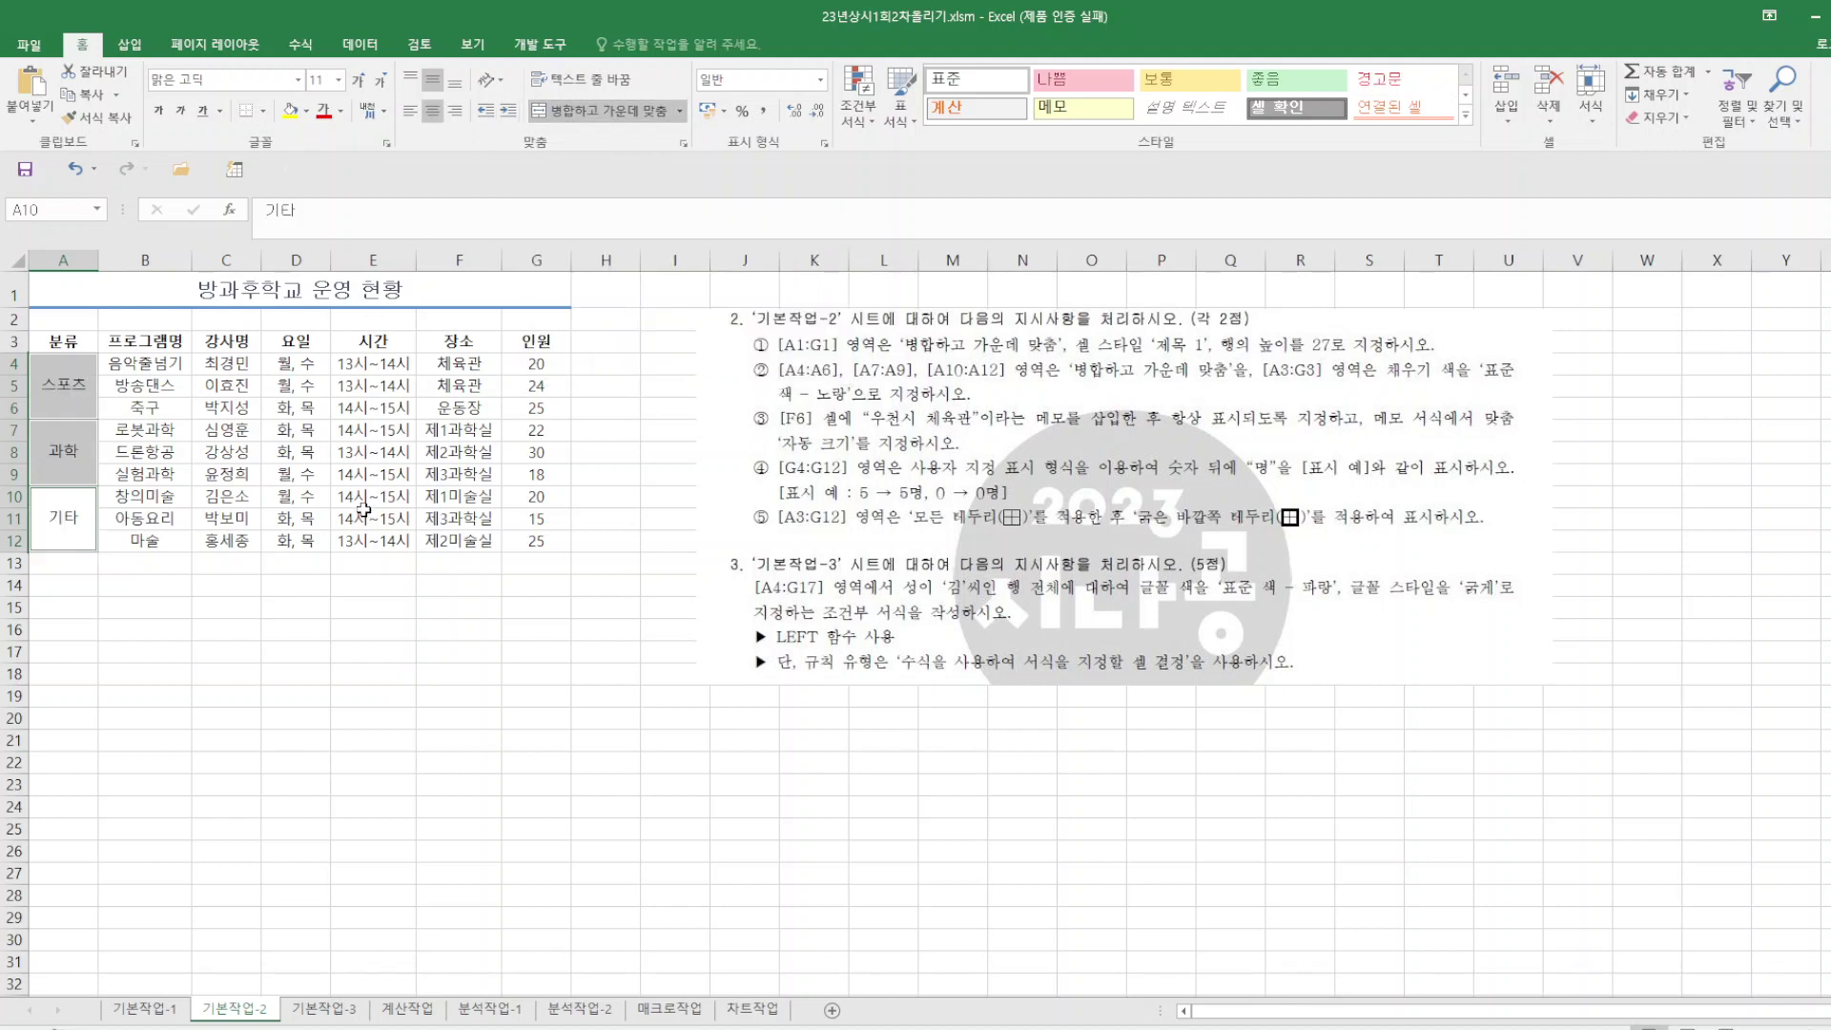
left_click(307, 609)
left_click_drag(86, 333, 530, 343)
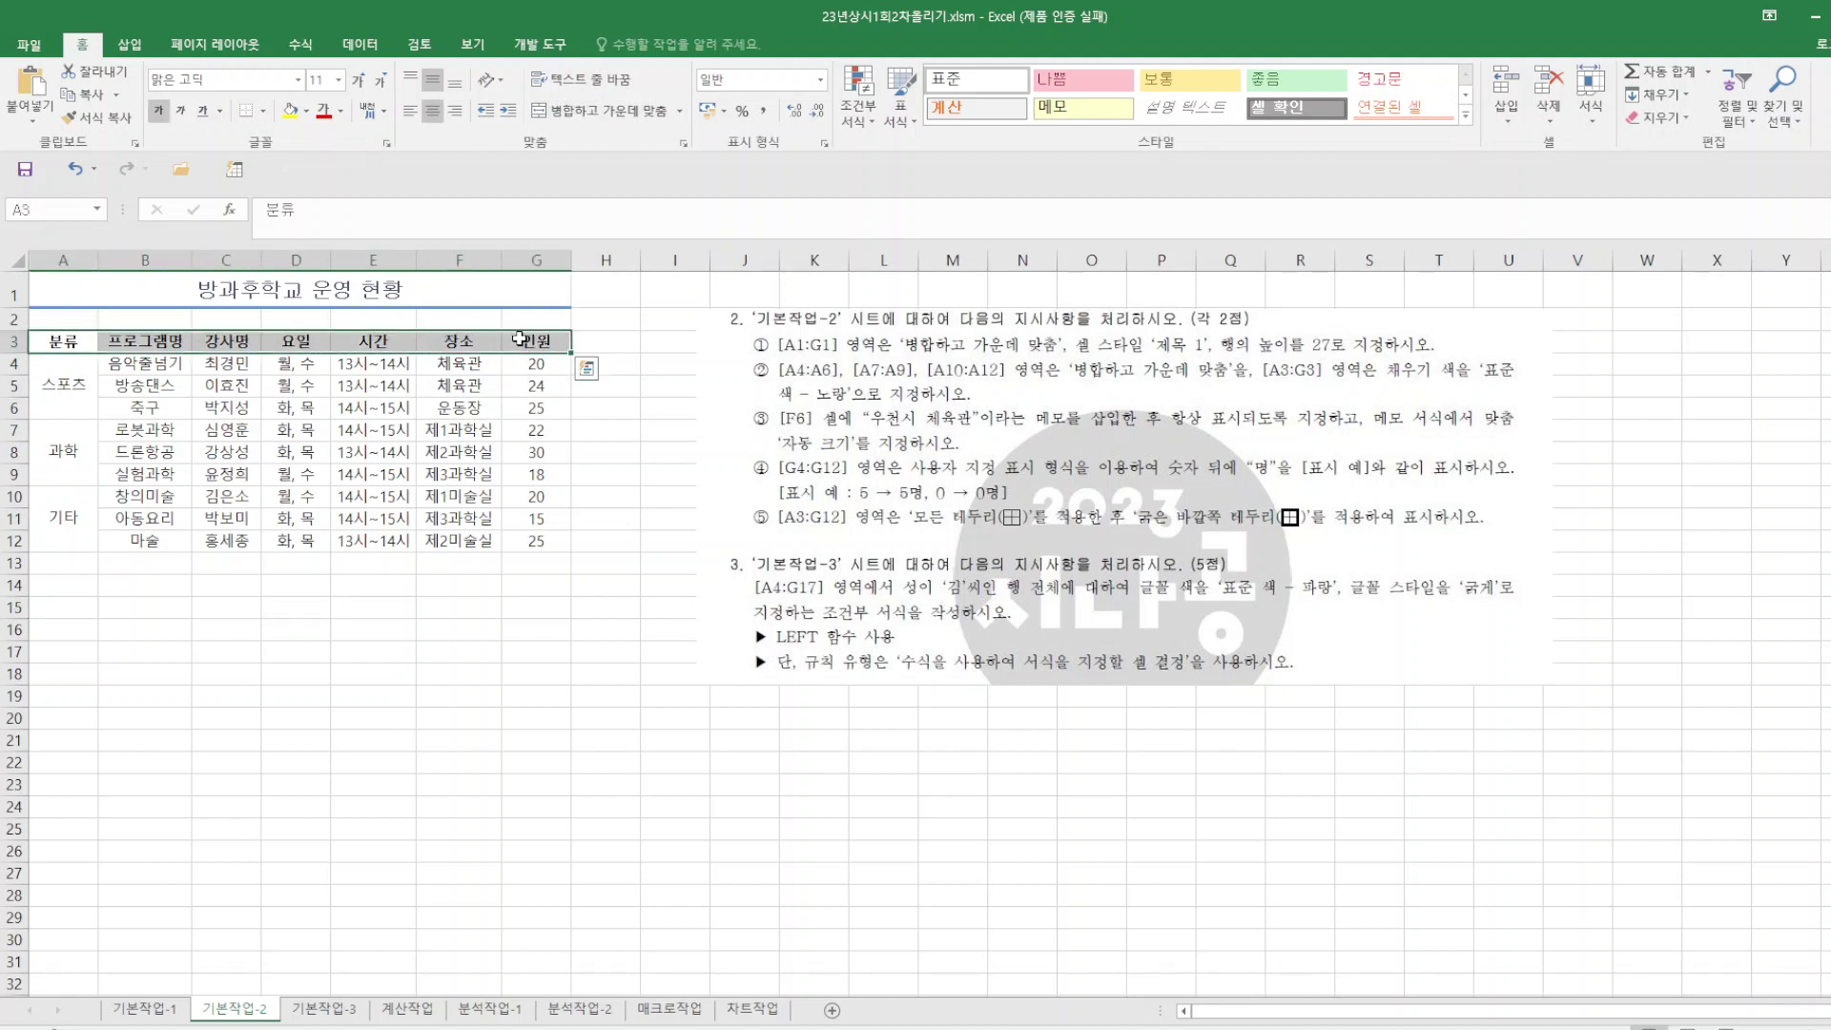
left_click(291, 110)
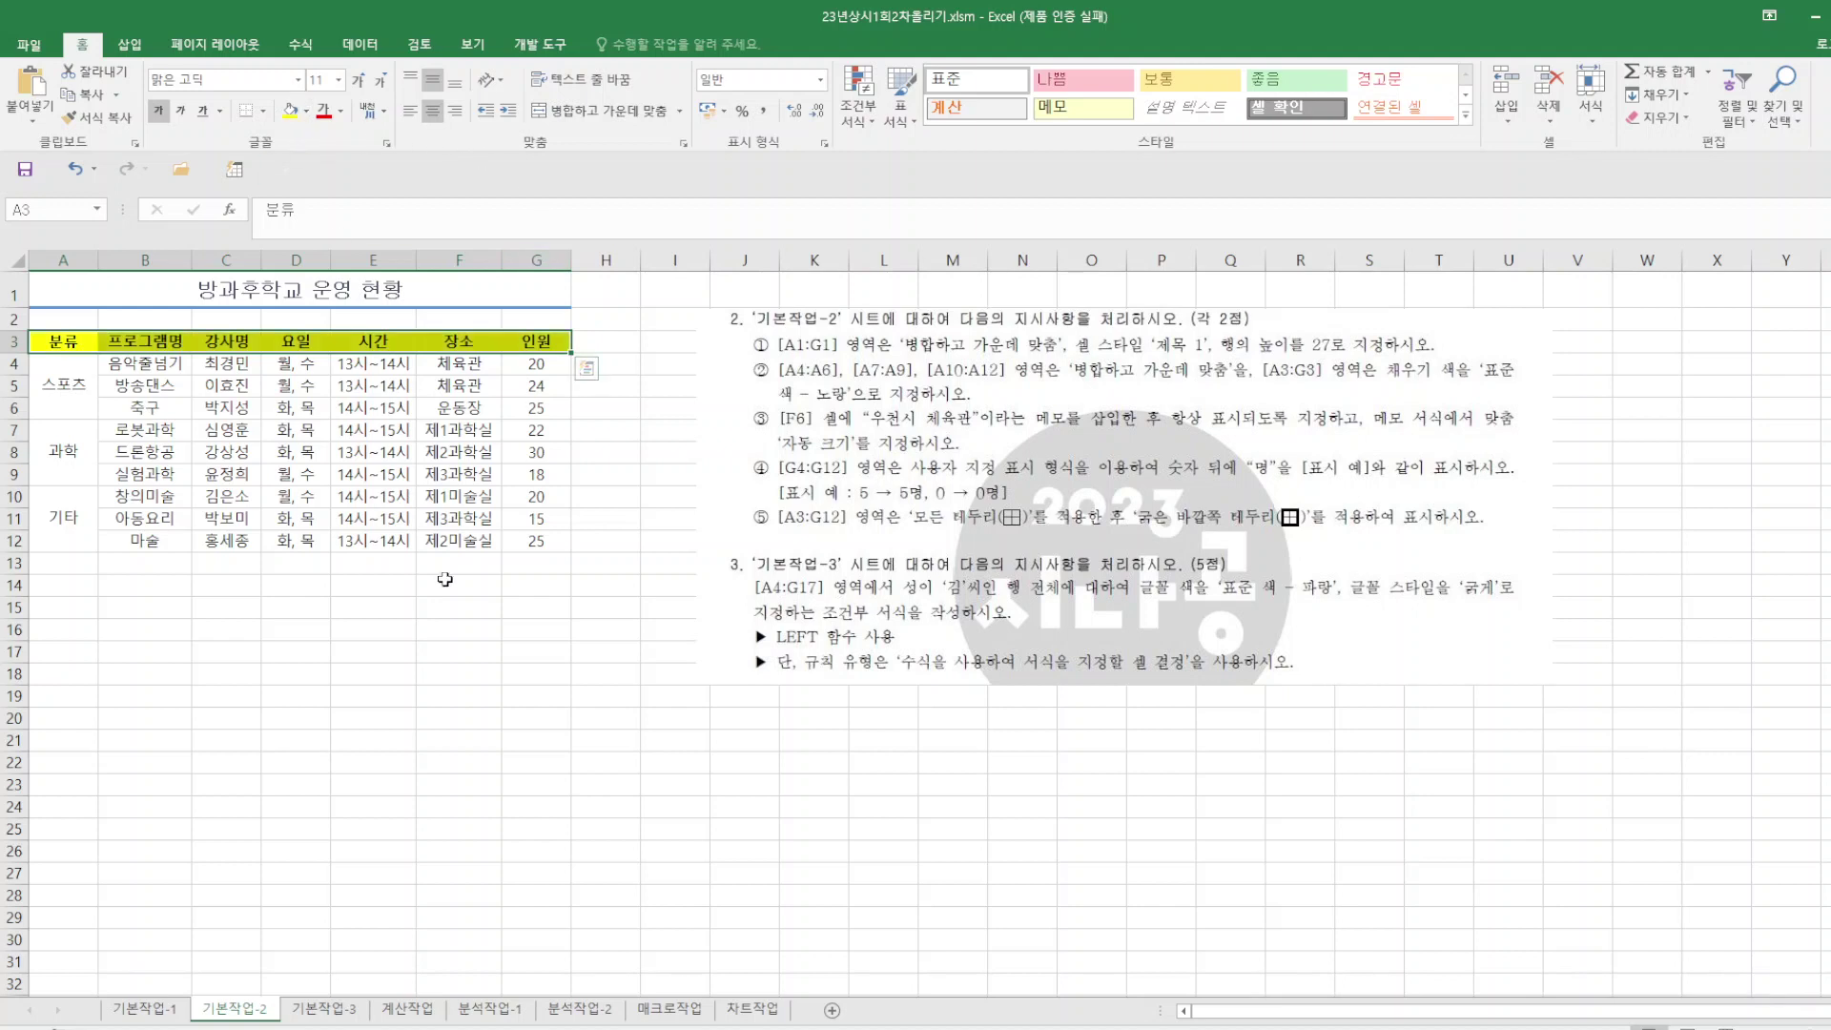
left_click(426, 658)
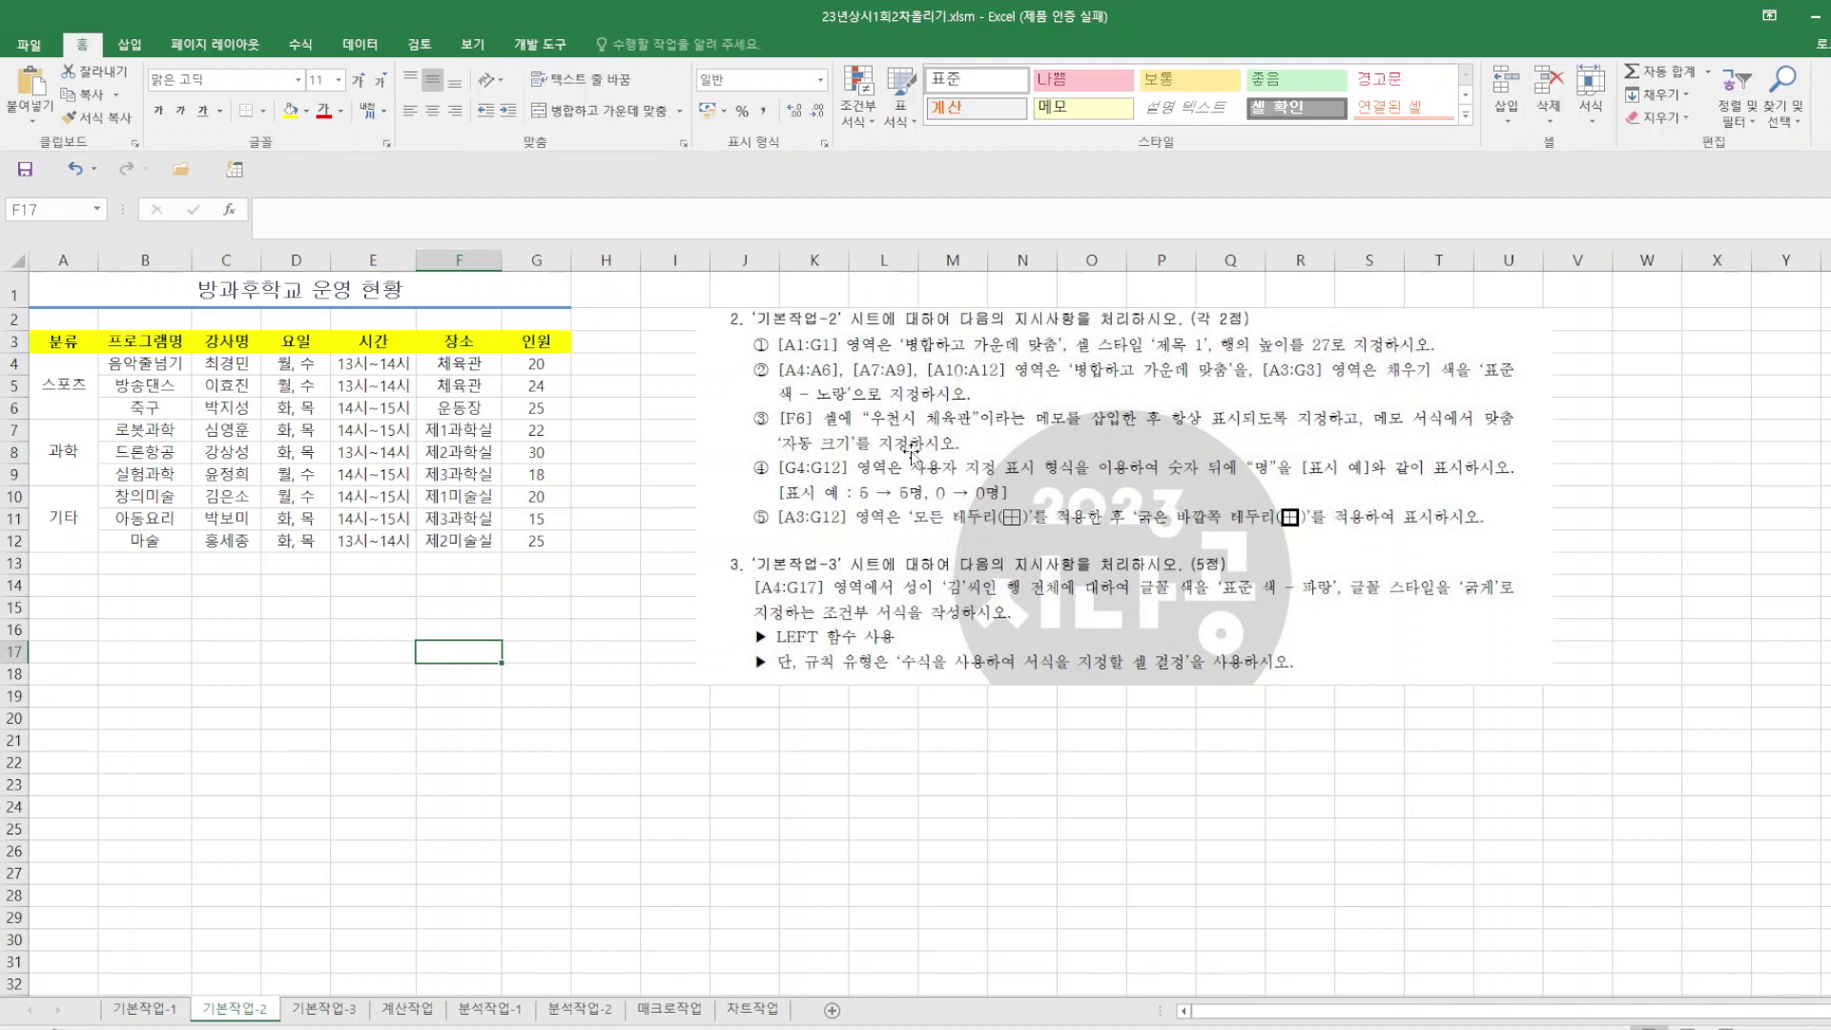
Insert a comment on cell F6 whose only text is "우천시 체육관", replacing the default author name.
left_click(452, 407)
right_click(460, 409)
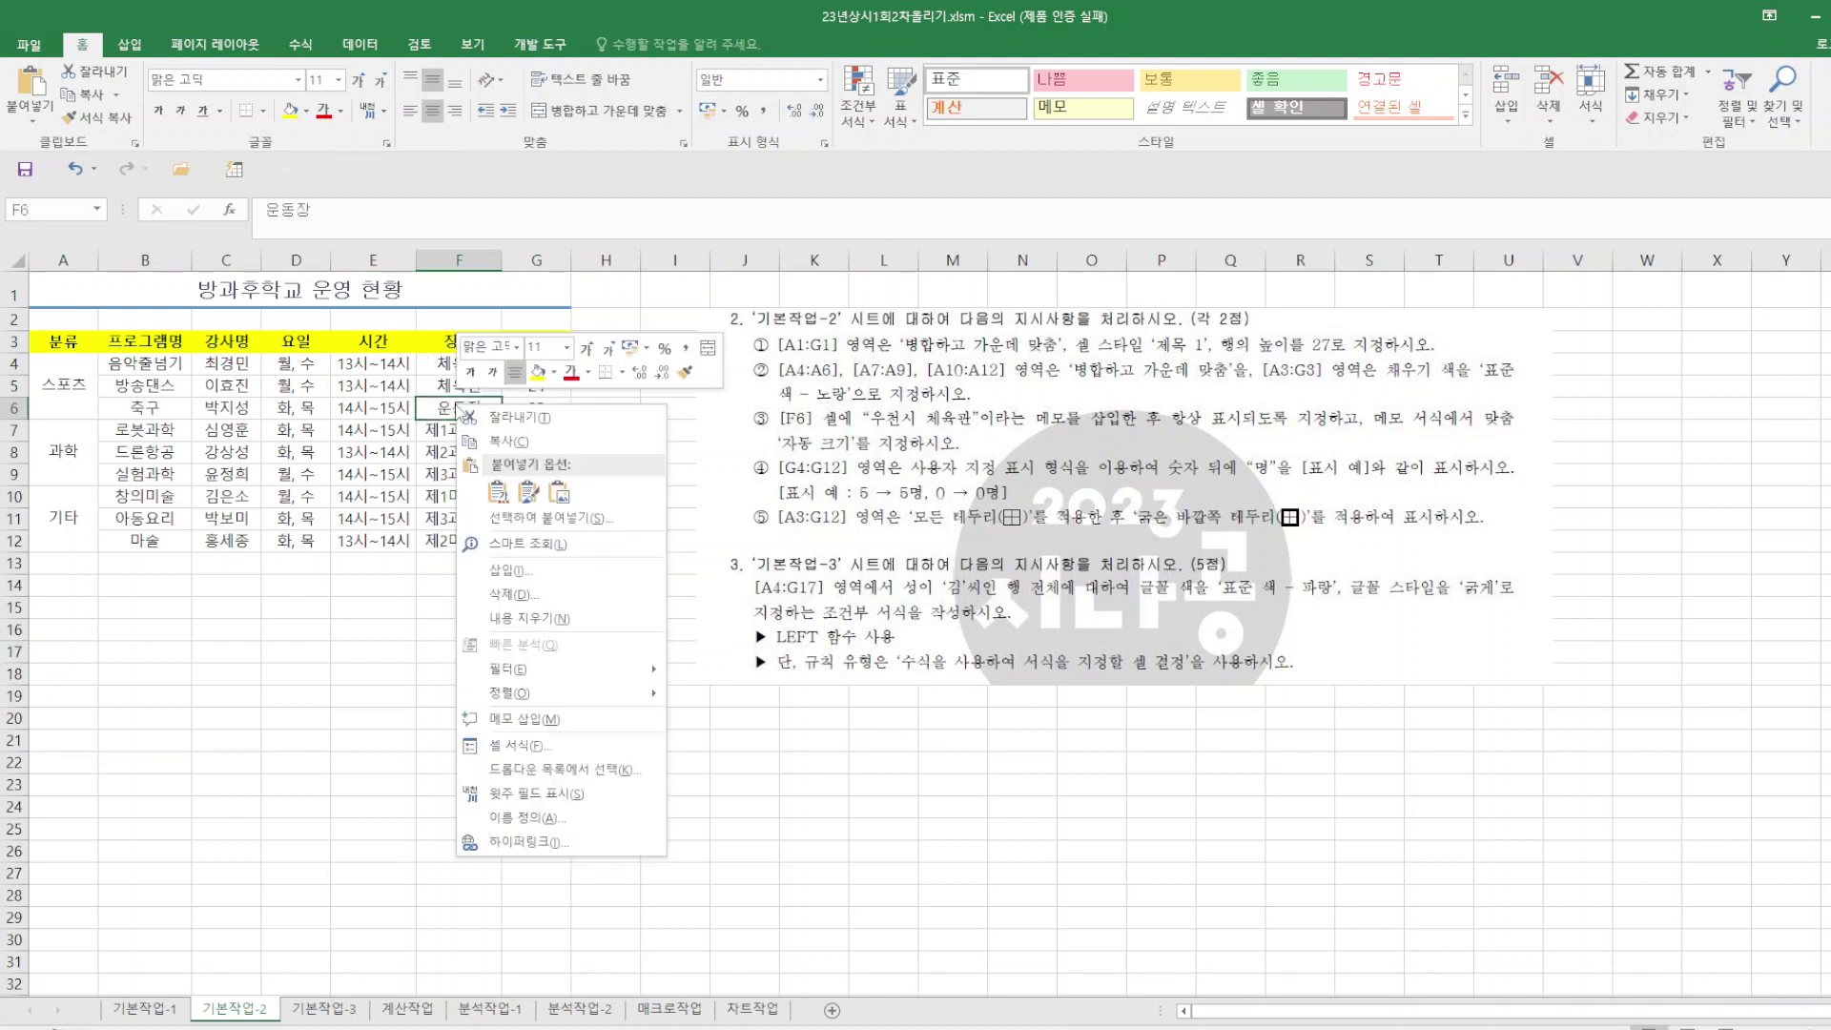
left_click(530, 718)
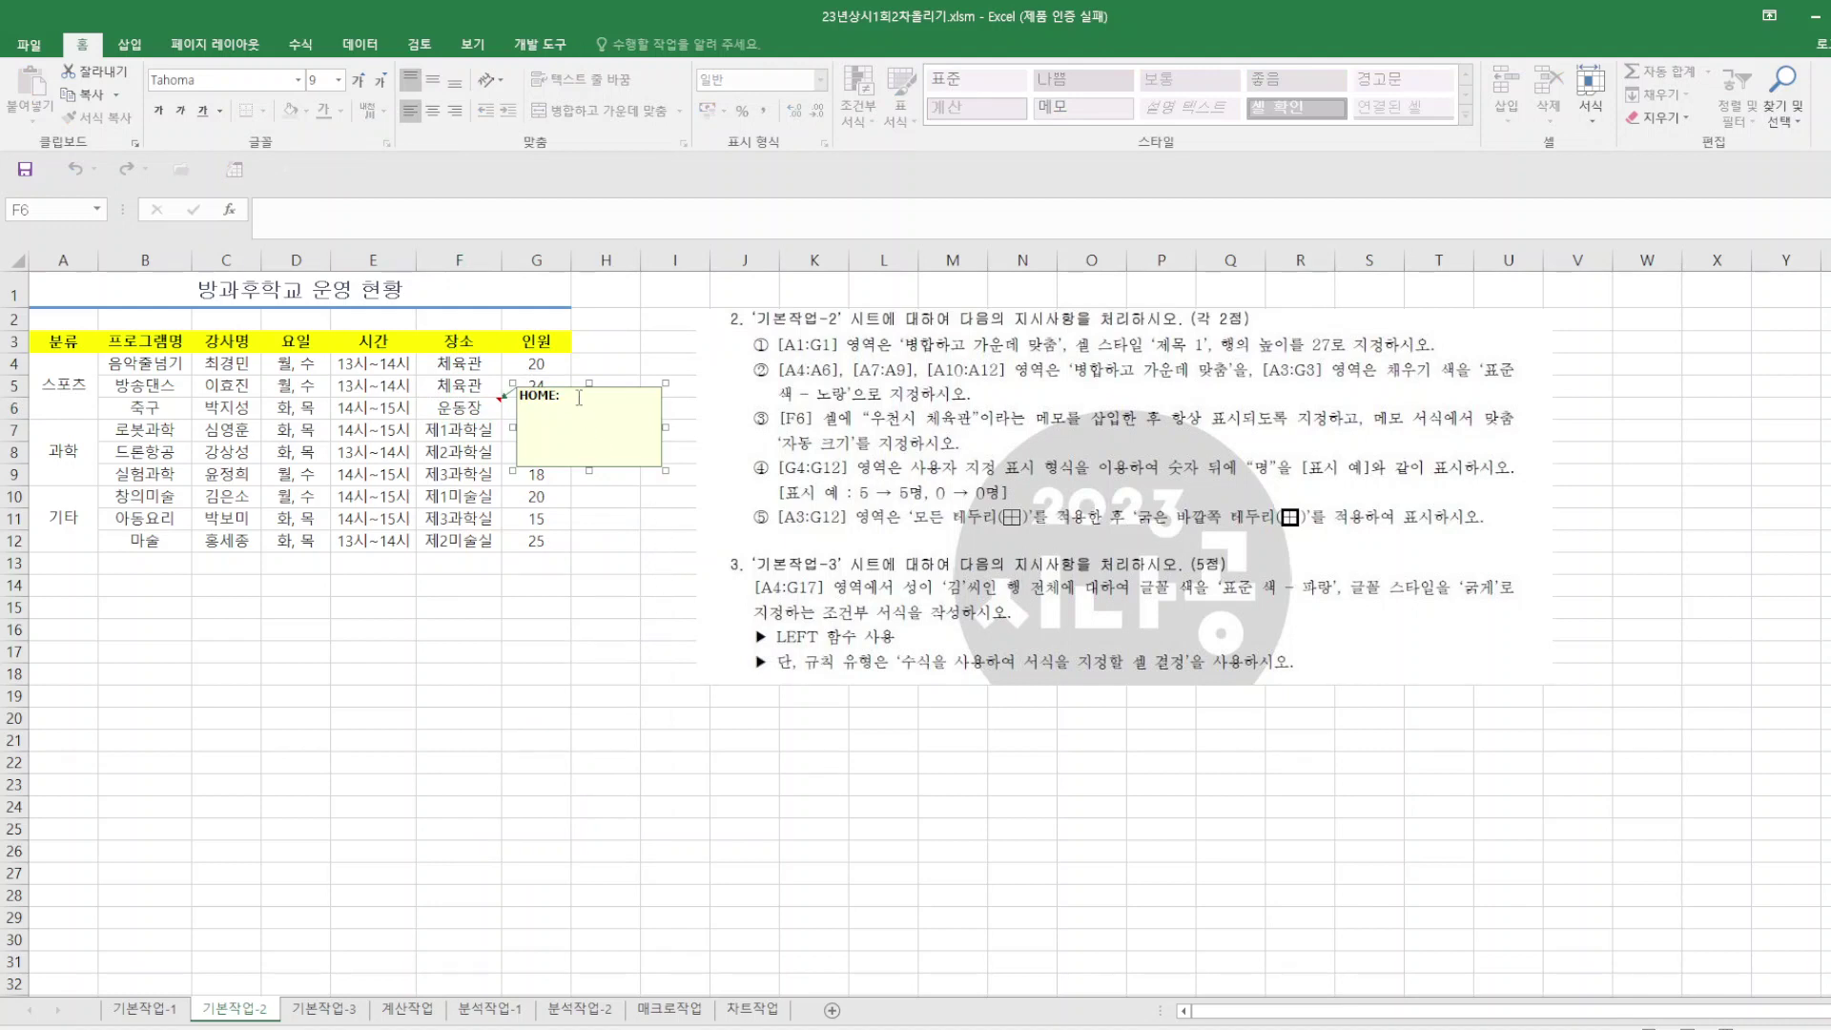
left_click_drag(579, 398, 504, 397)
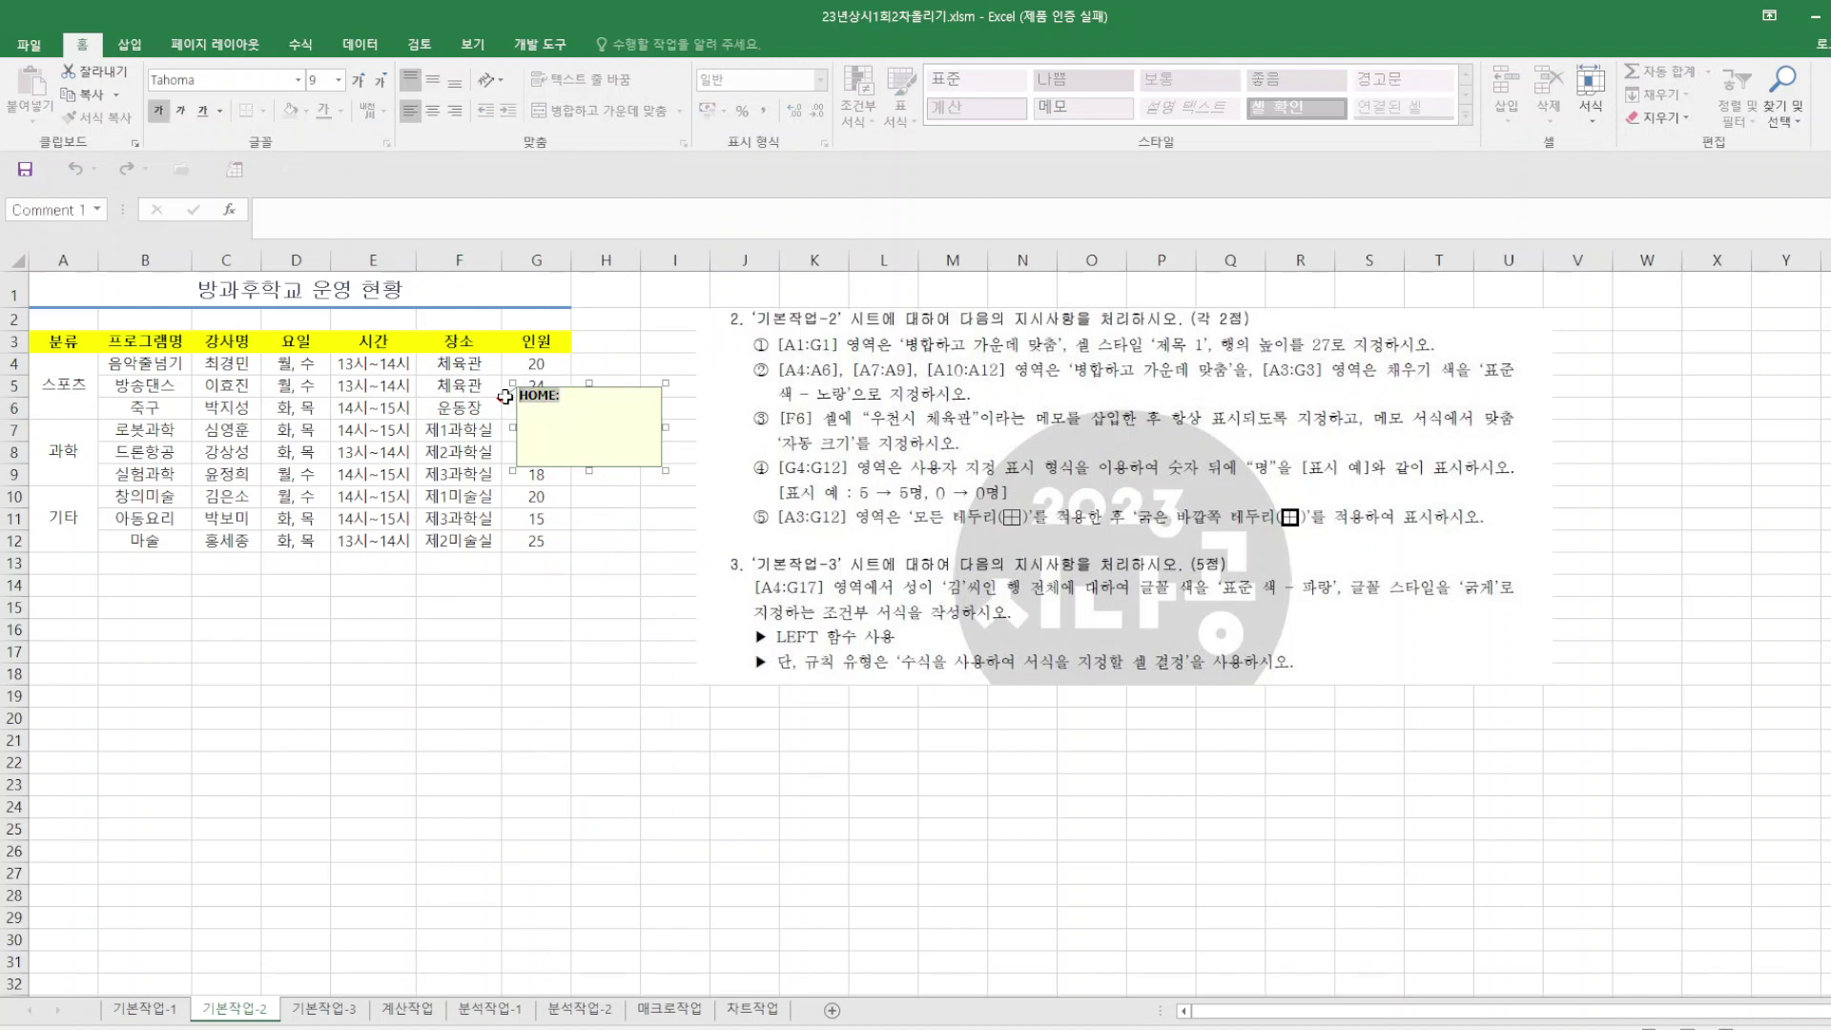
type("D")
key("BackSpace")
key("BackSpace")
type("우천시 체육관")
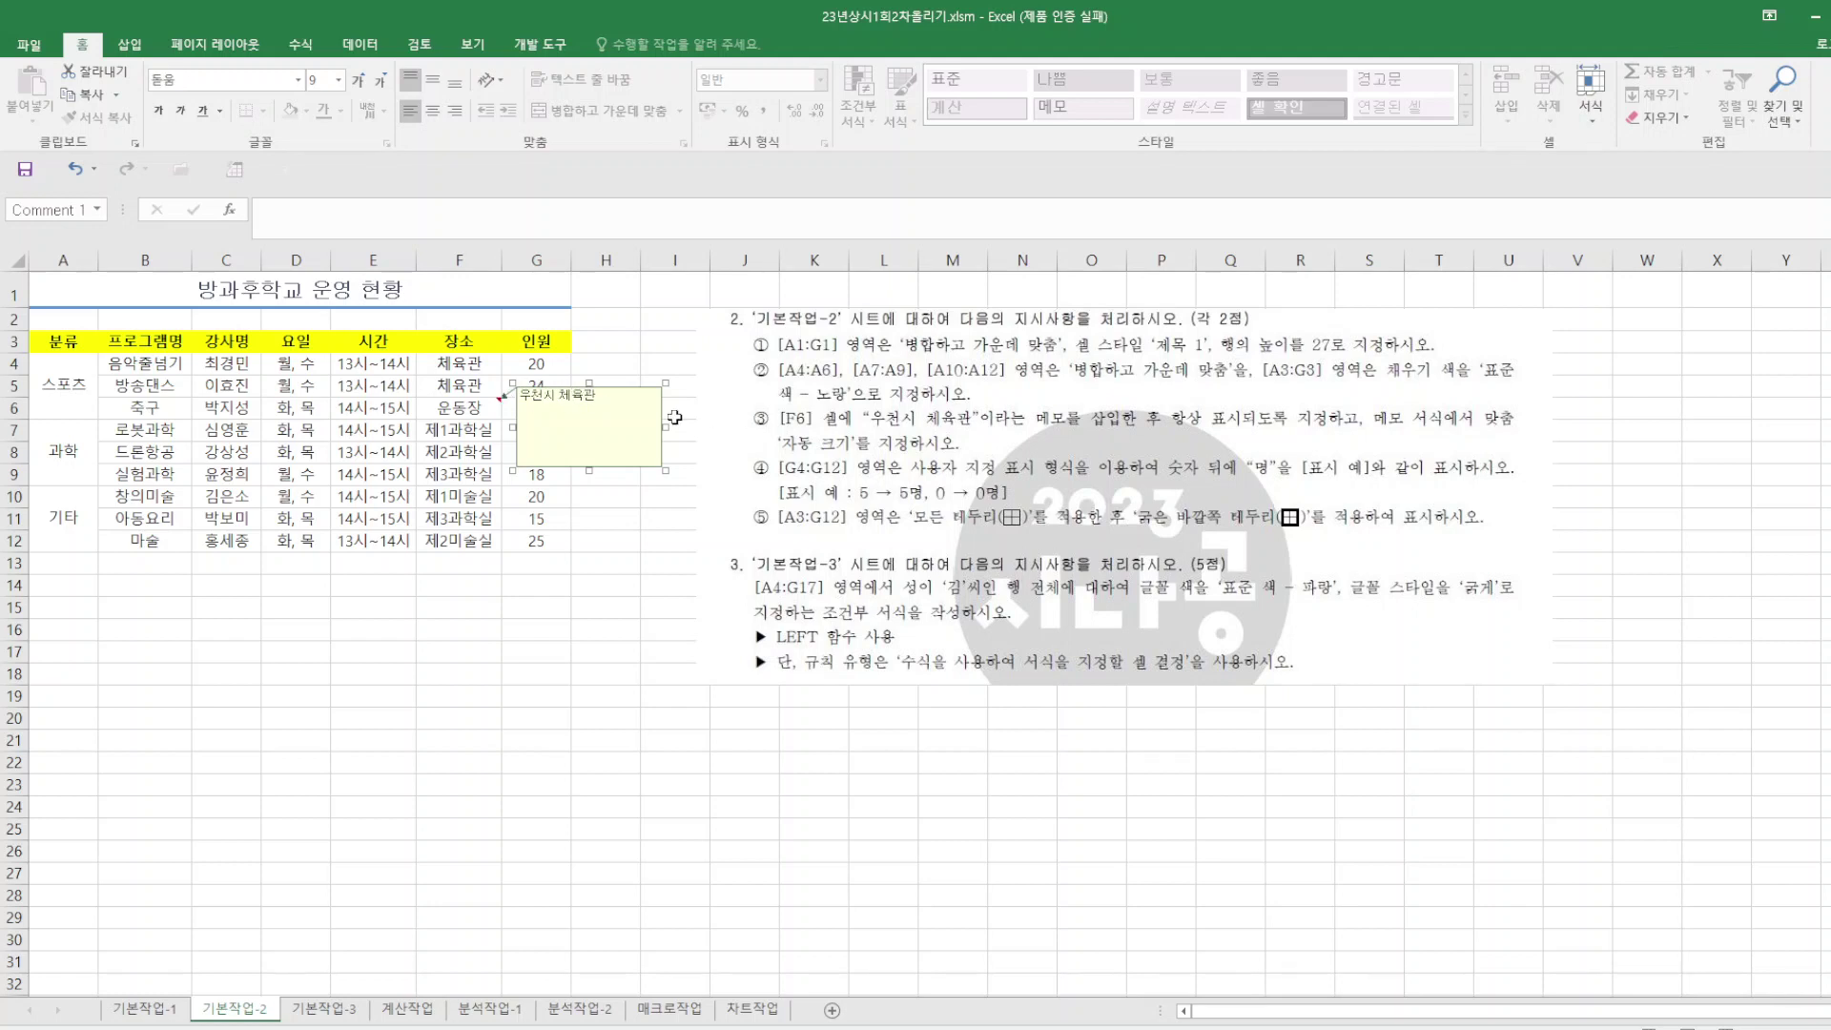
Turn on automatic size (자동 크기) in the alignment settings of the F6 comment.
right_click(642, 393)
key("Escape")
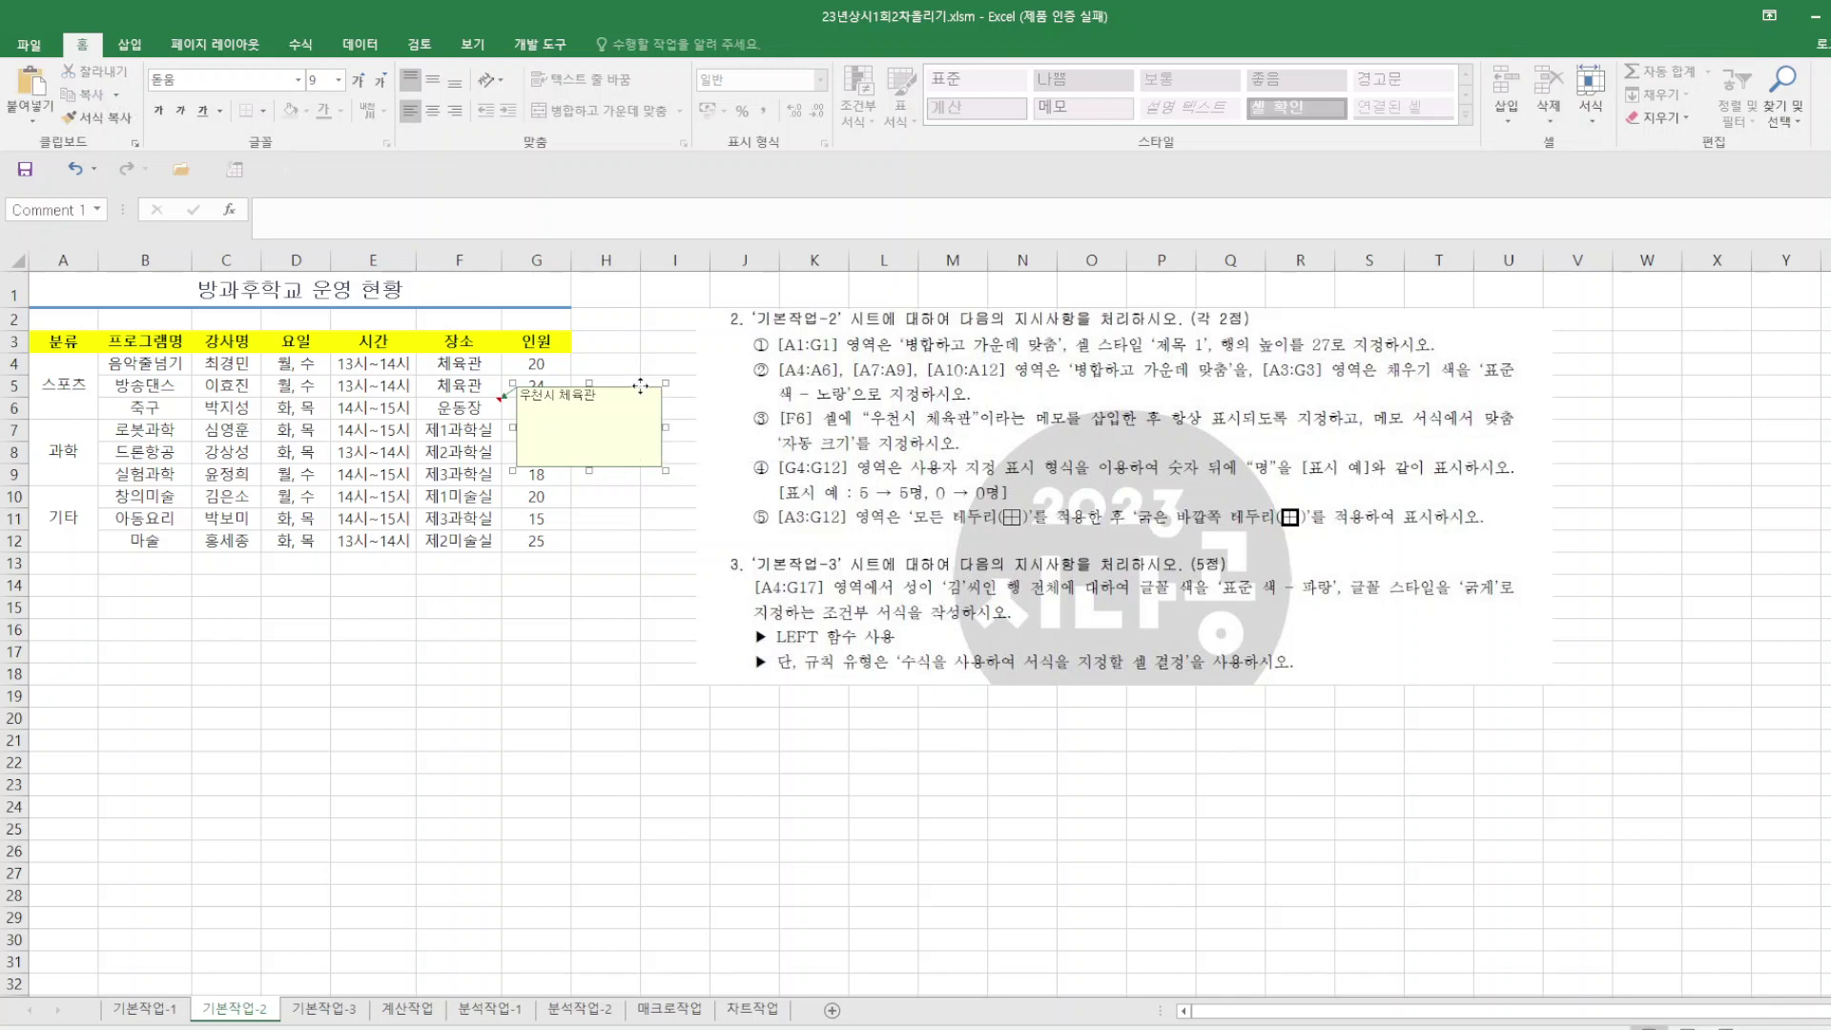
right_click(643, 389)
left_click(713, 626)
left_click(843, 540)
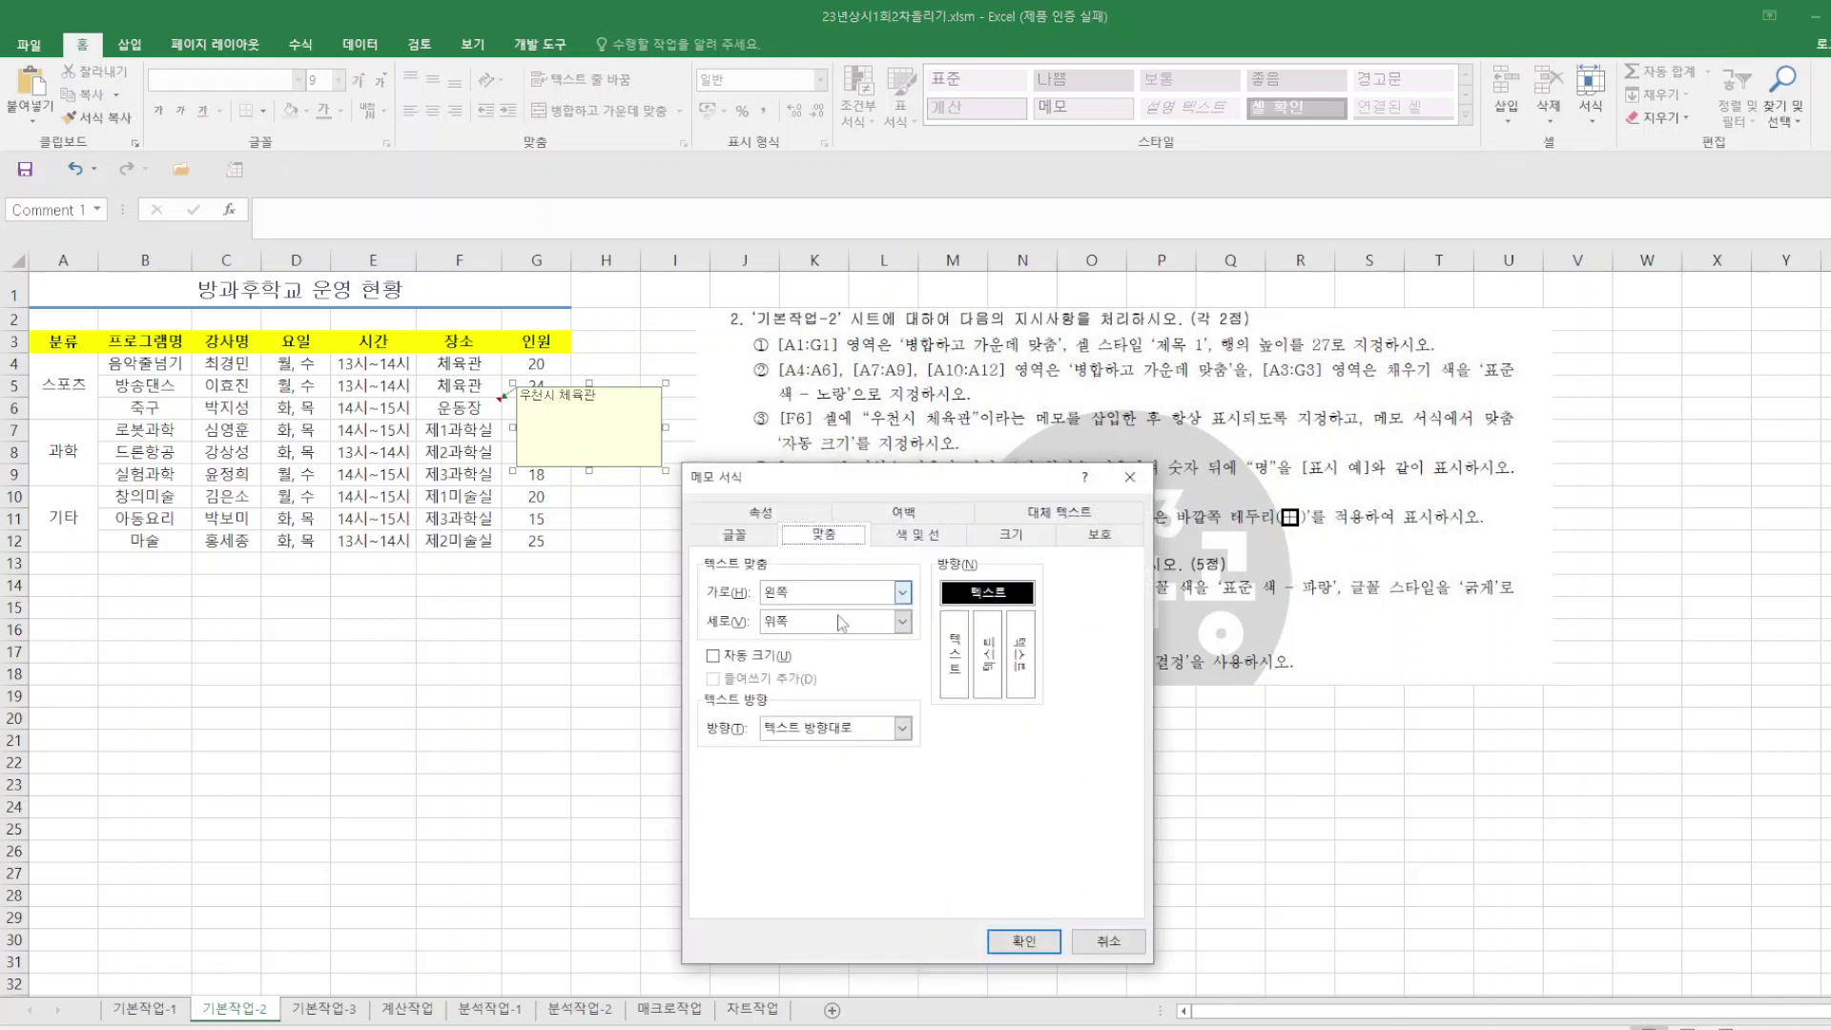
left_click(756, 657)
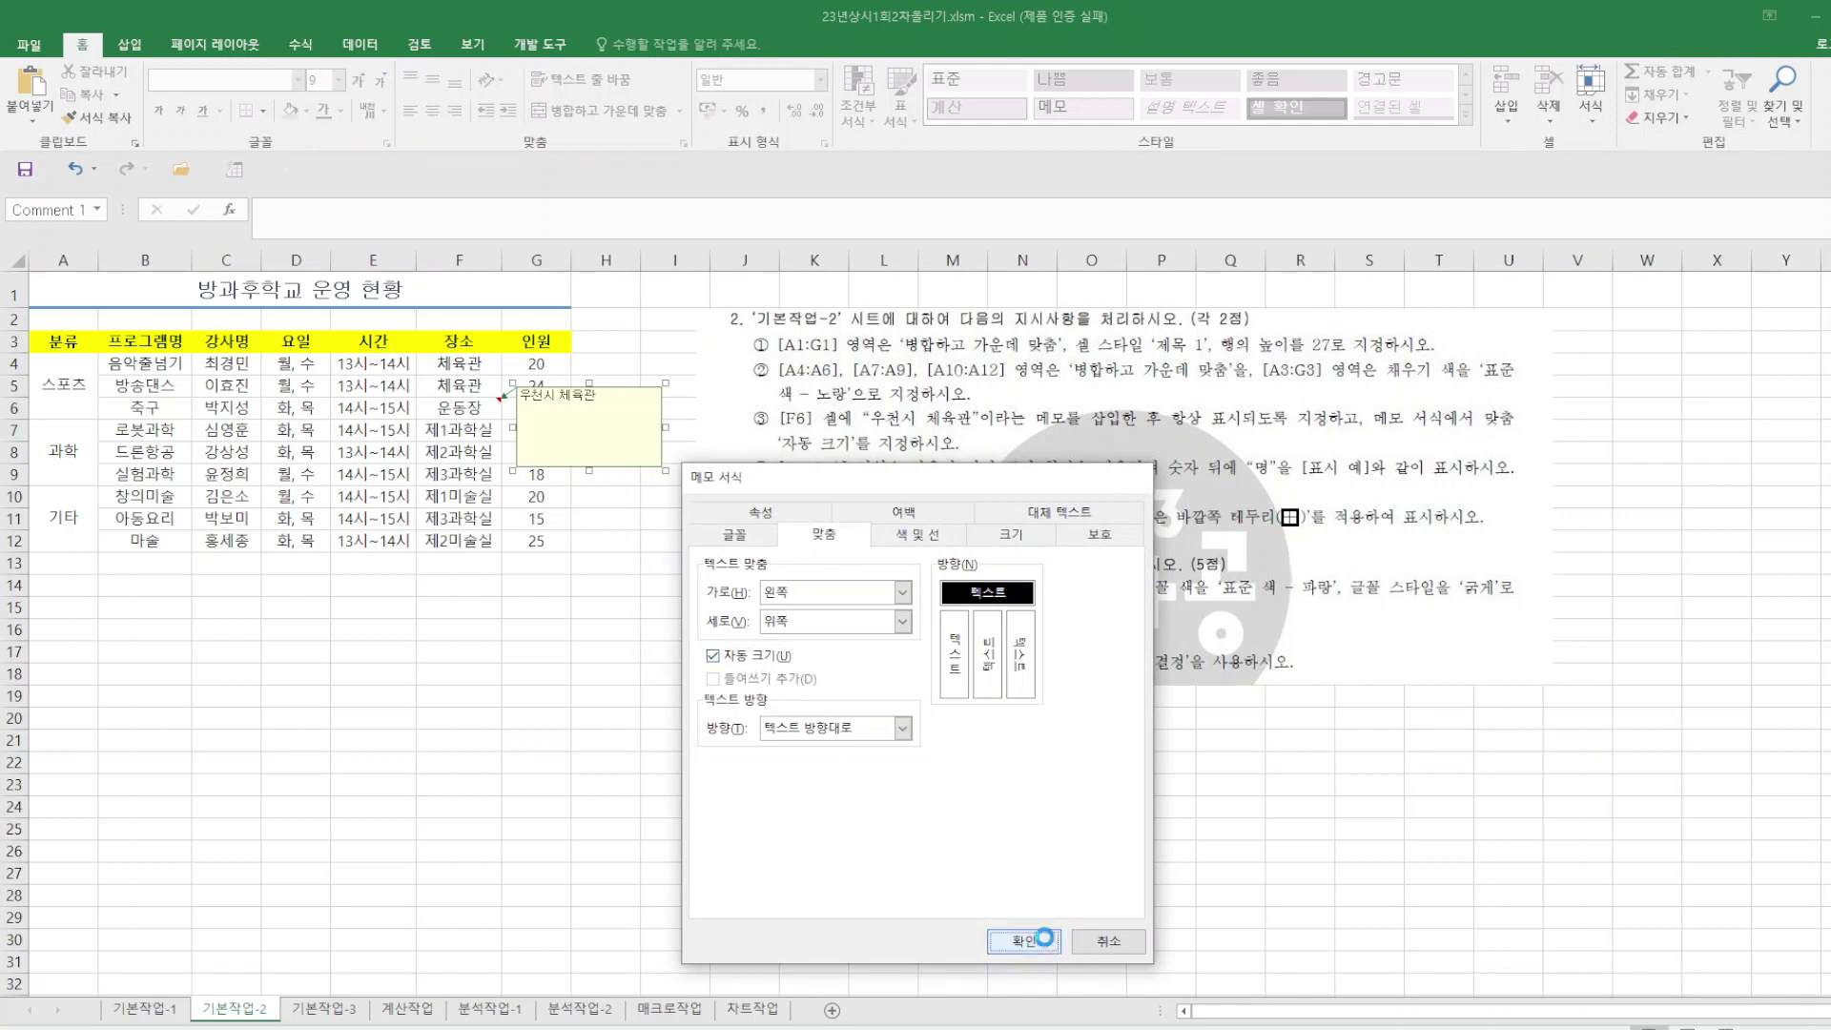
left_click(1054, 942)
Make the F6 comment always displayed and move its box beside the table, level with the header row.
right_click(523, 393)
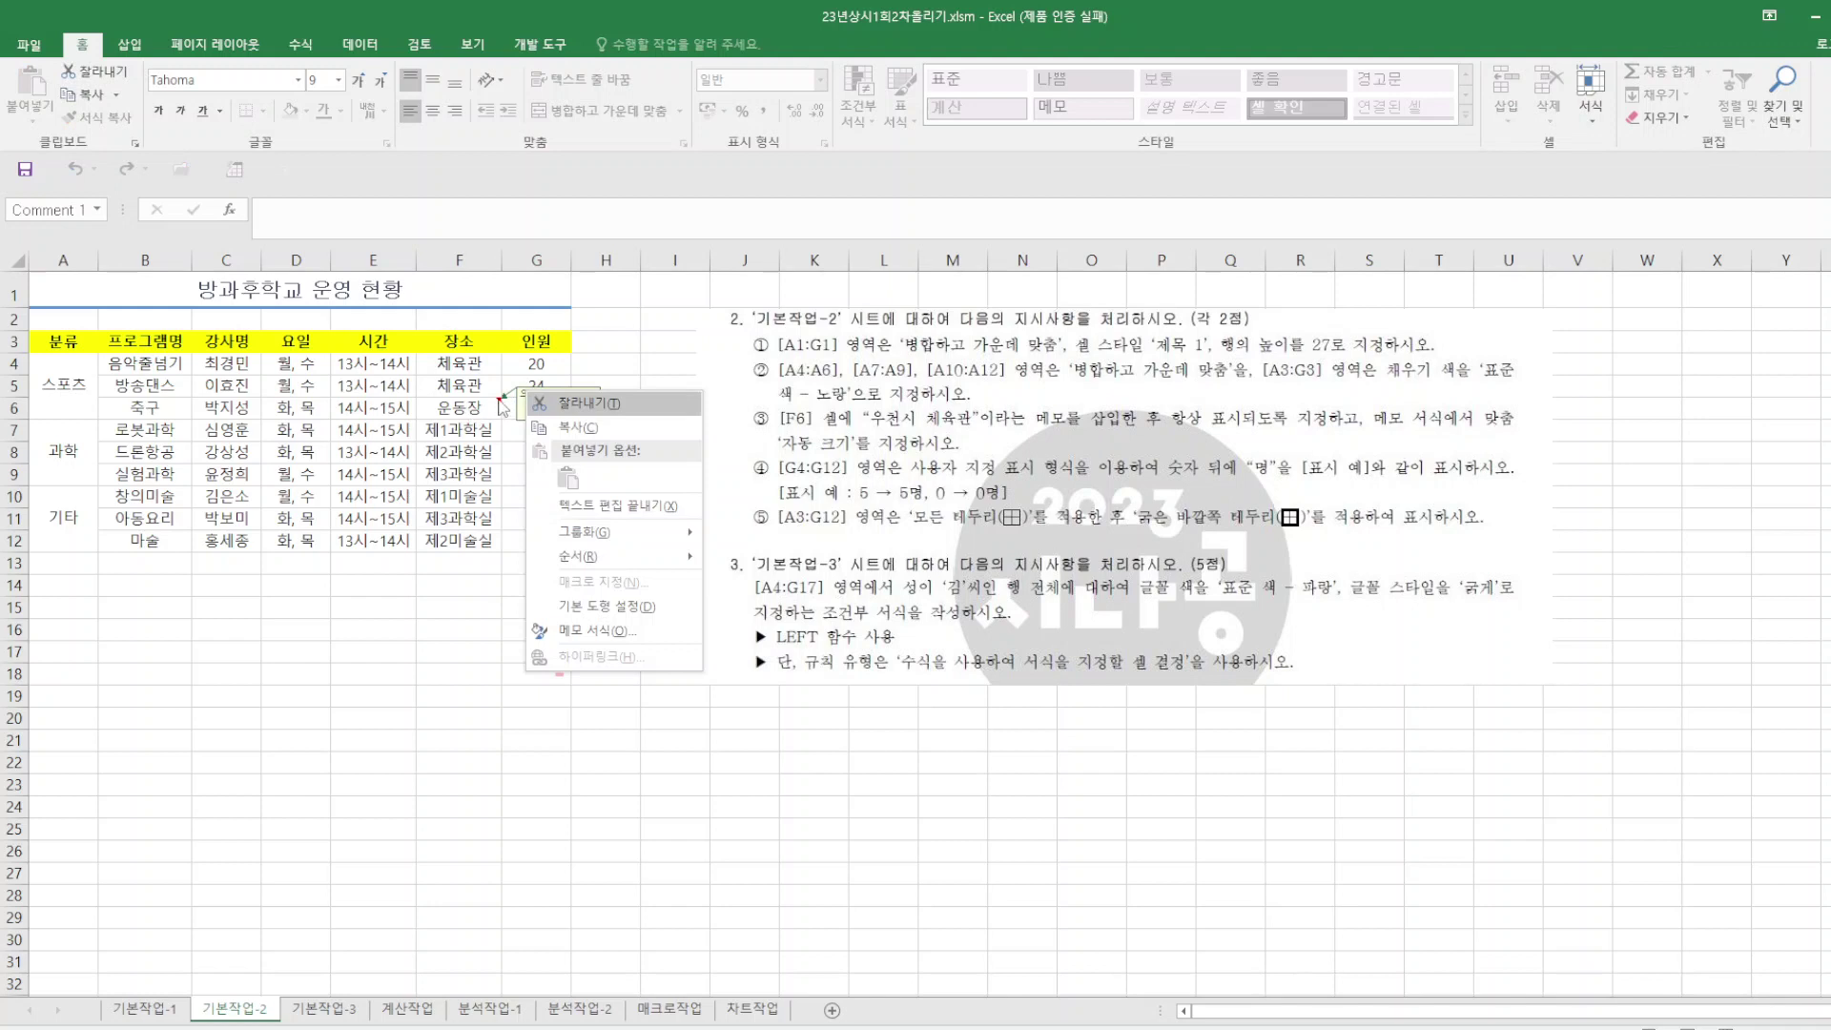
right_click(499, 405)
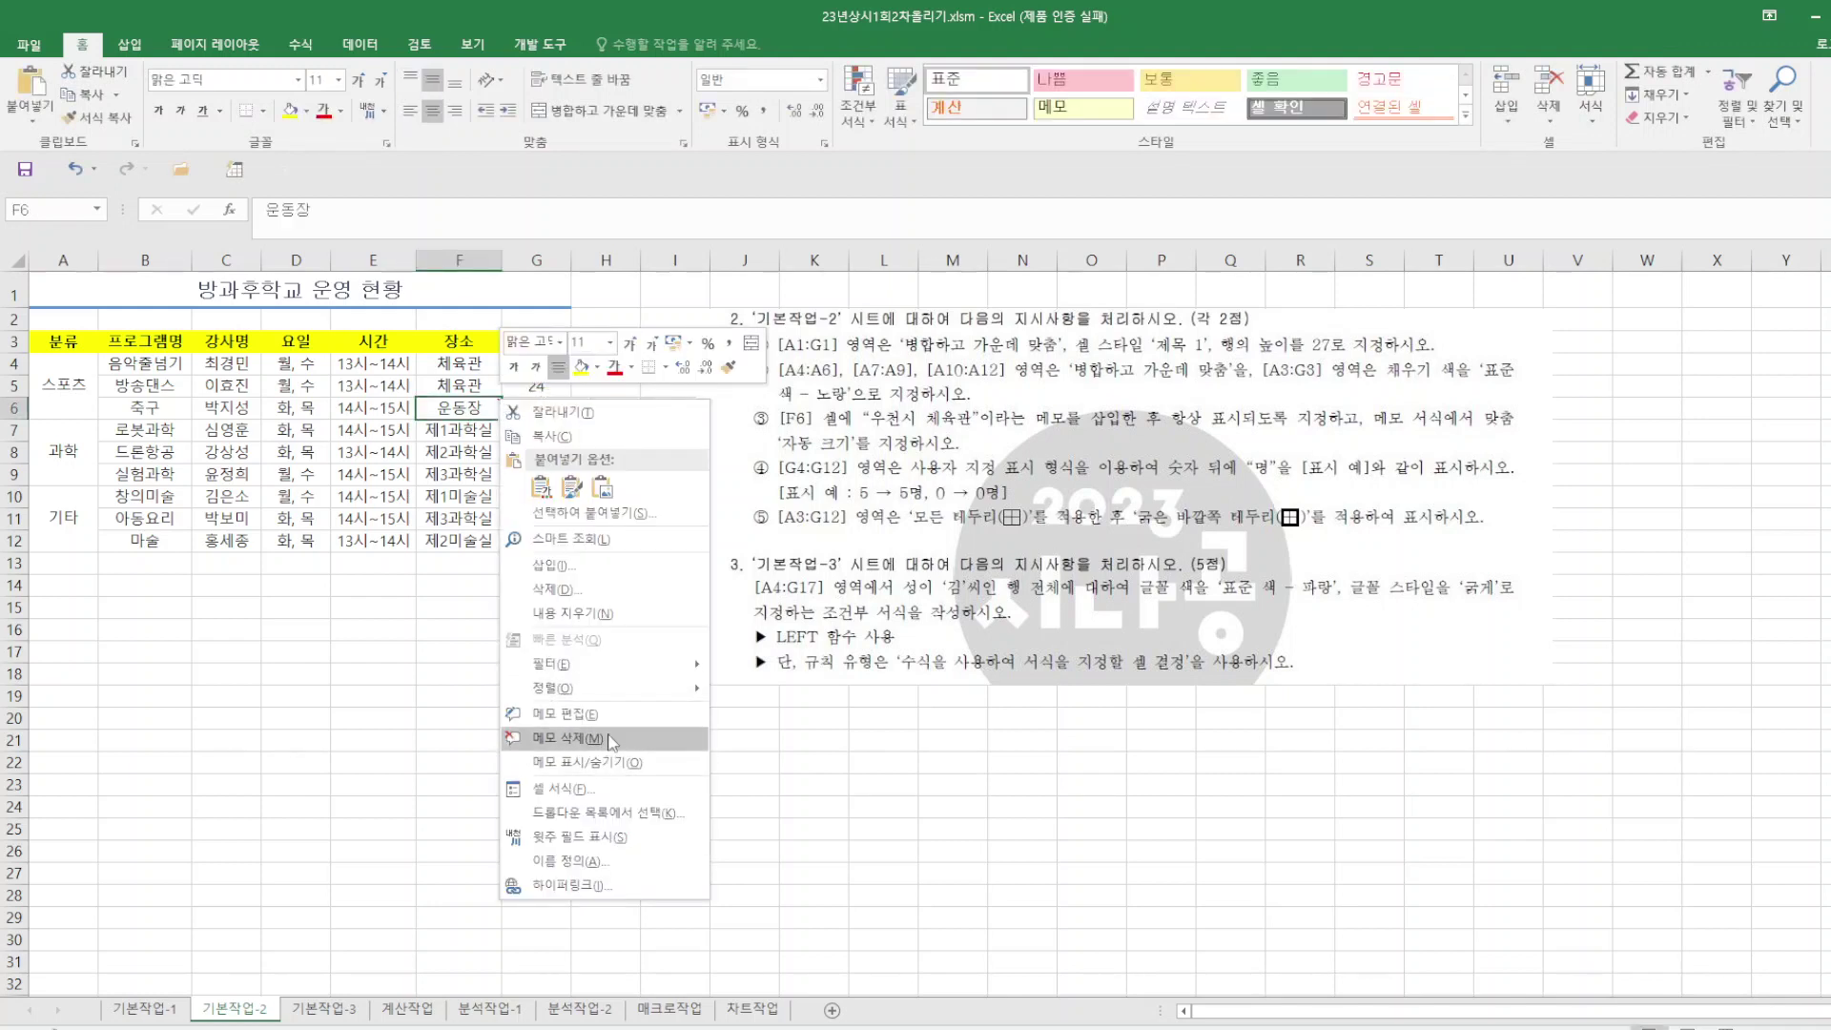
left_click(585, 762)
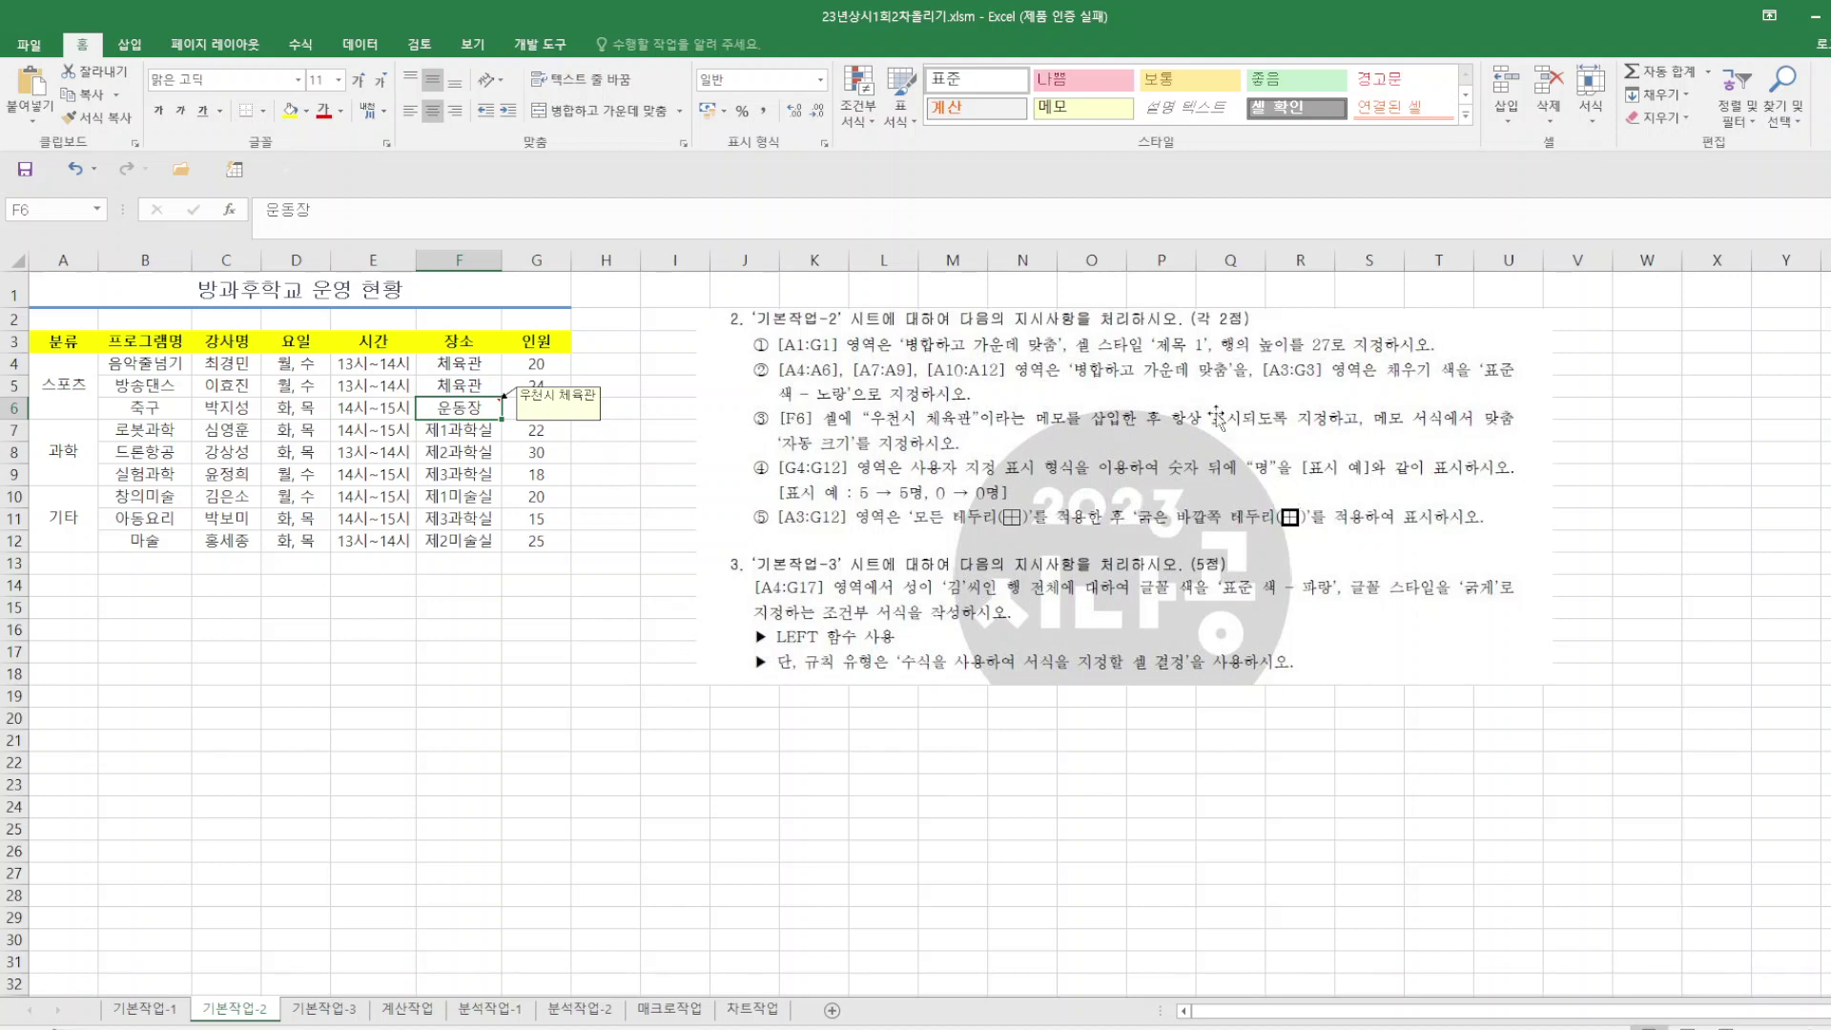
left_click(547, 390)
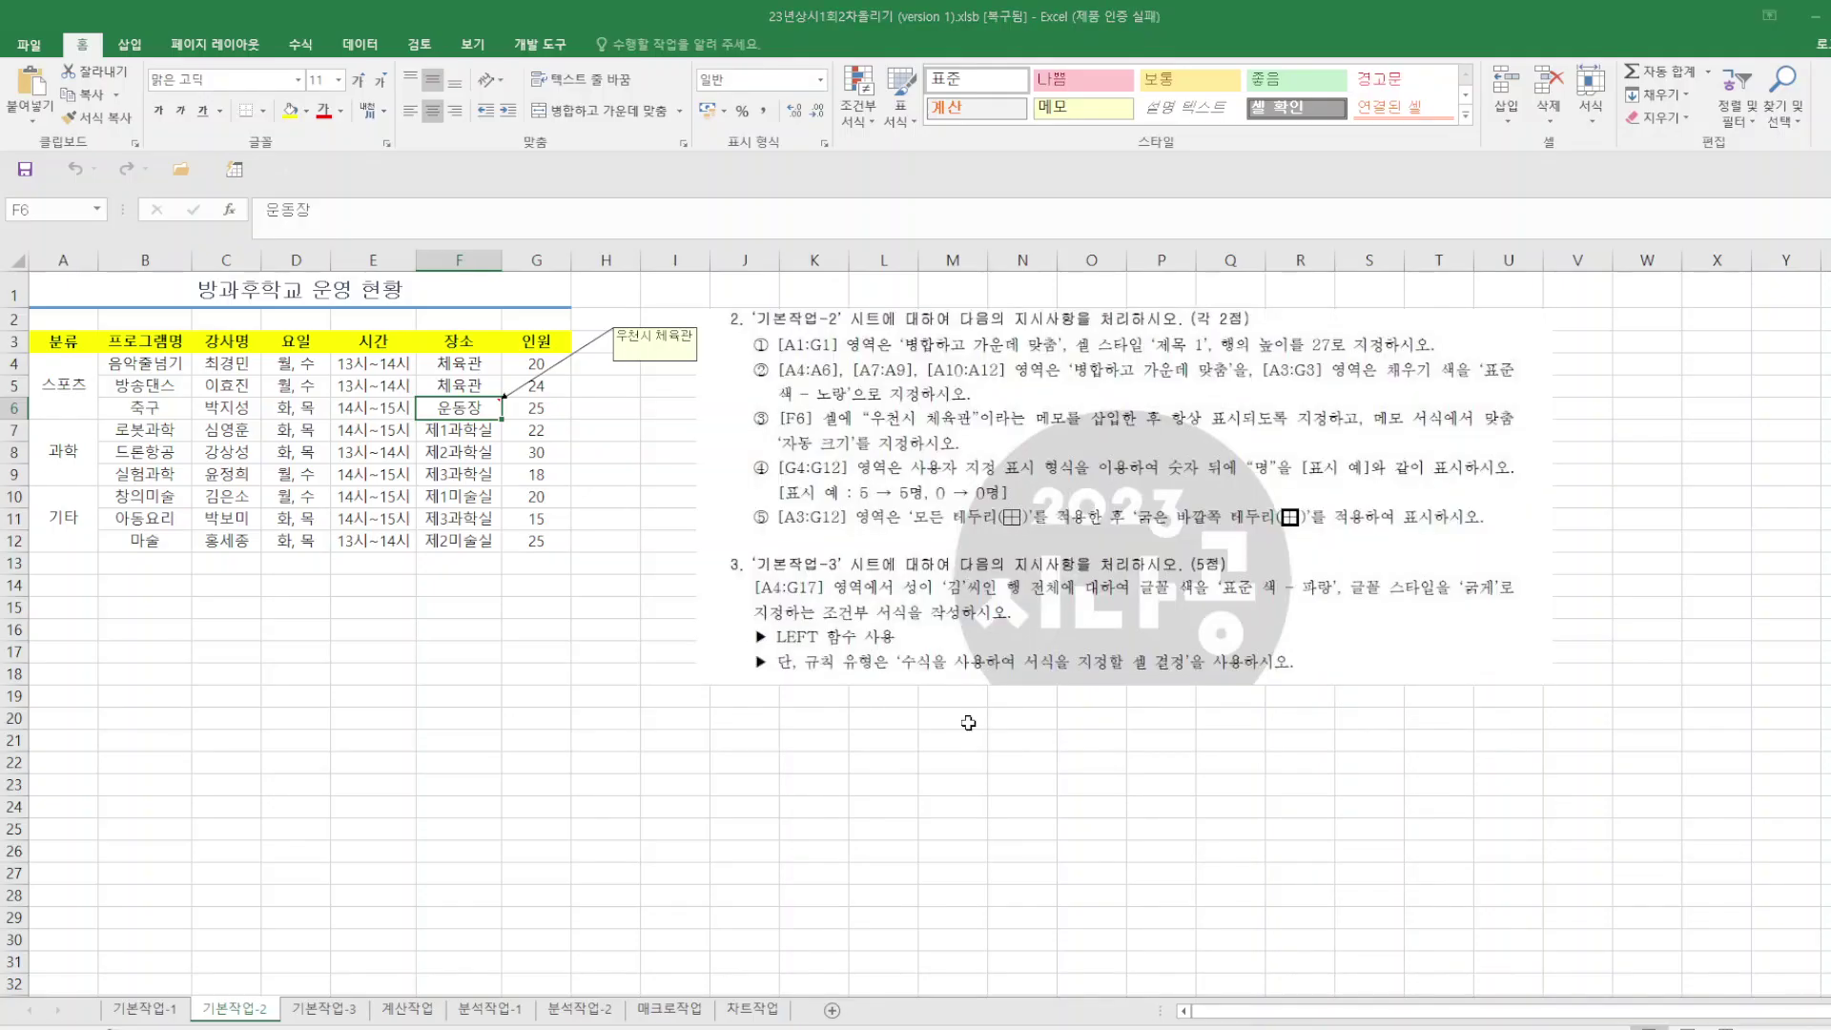
left_click(1204, 761)
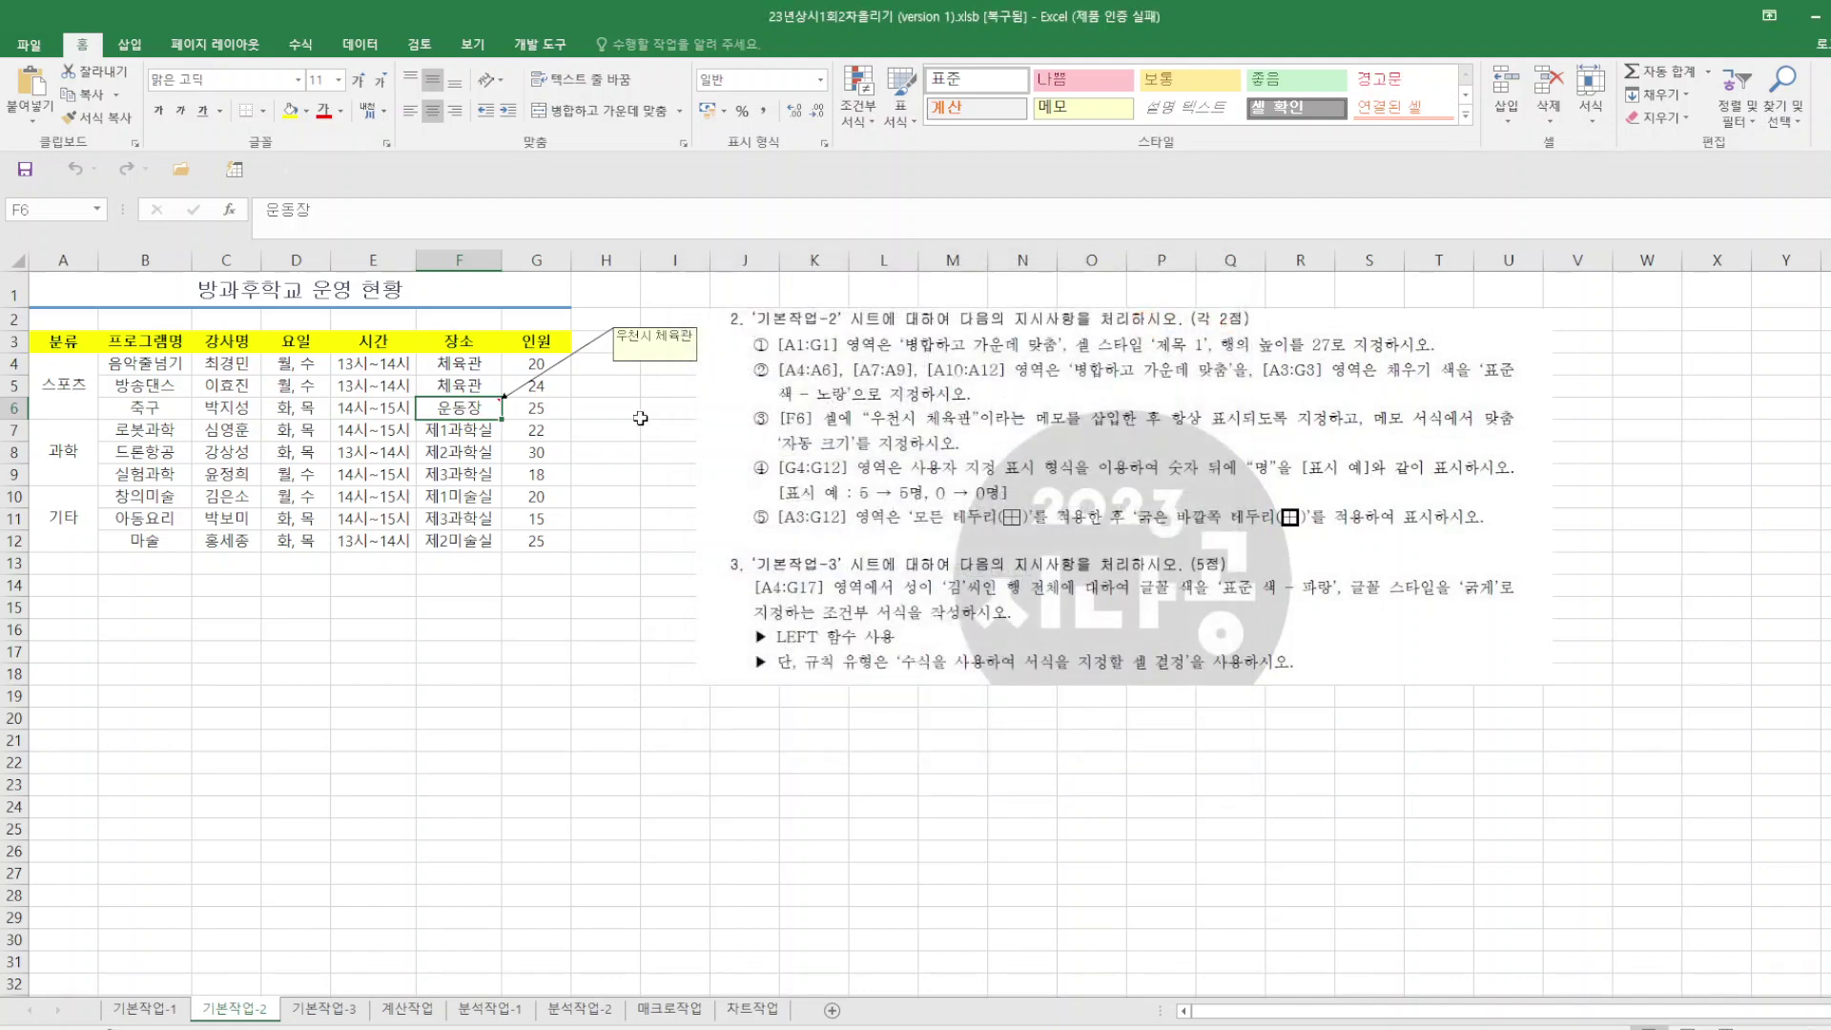
Give G4:G12 a custom number format based on G/표준 that shows "명" after each number.
left_click_drag(540, 367, 537, 542)
right_click(531, 517)
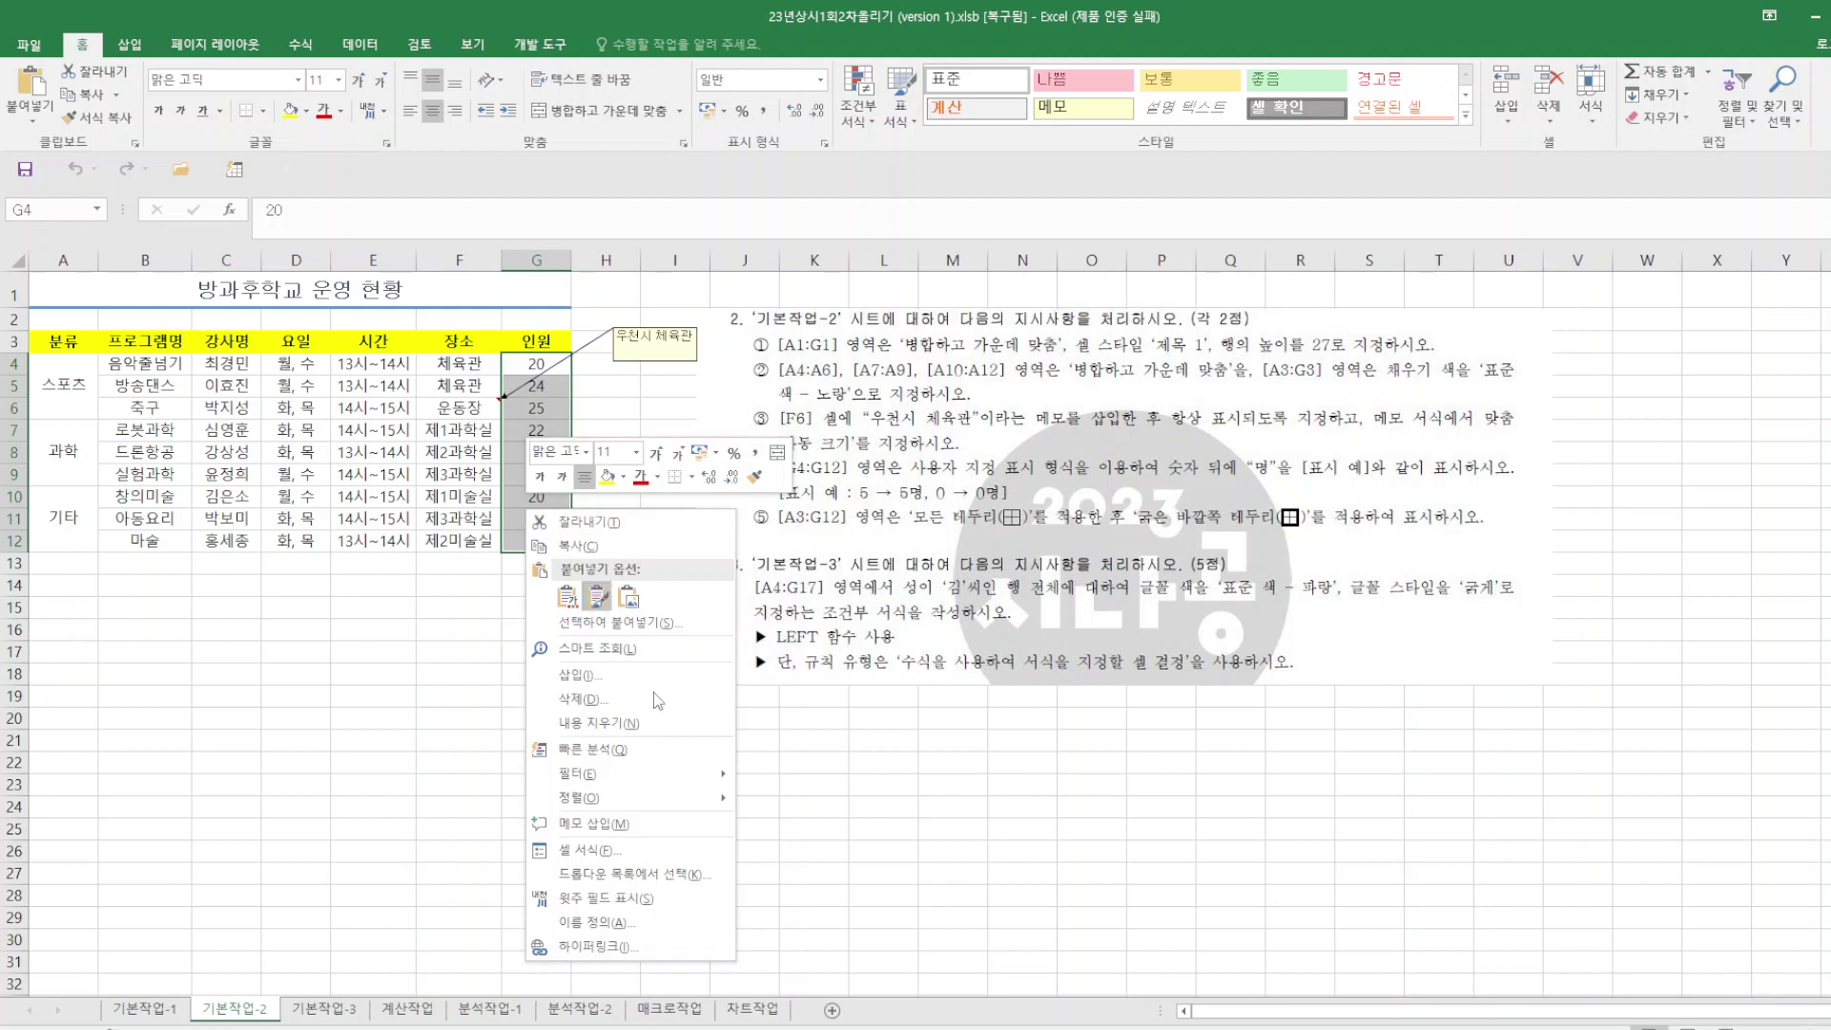
left_click(611, 852)
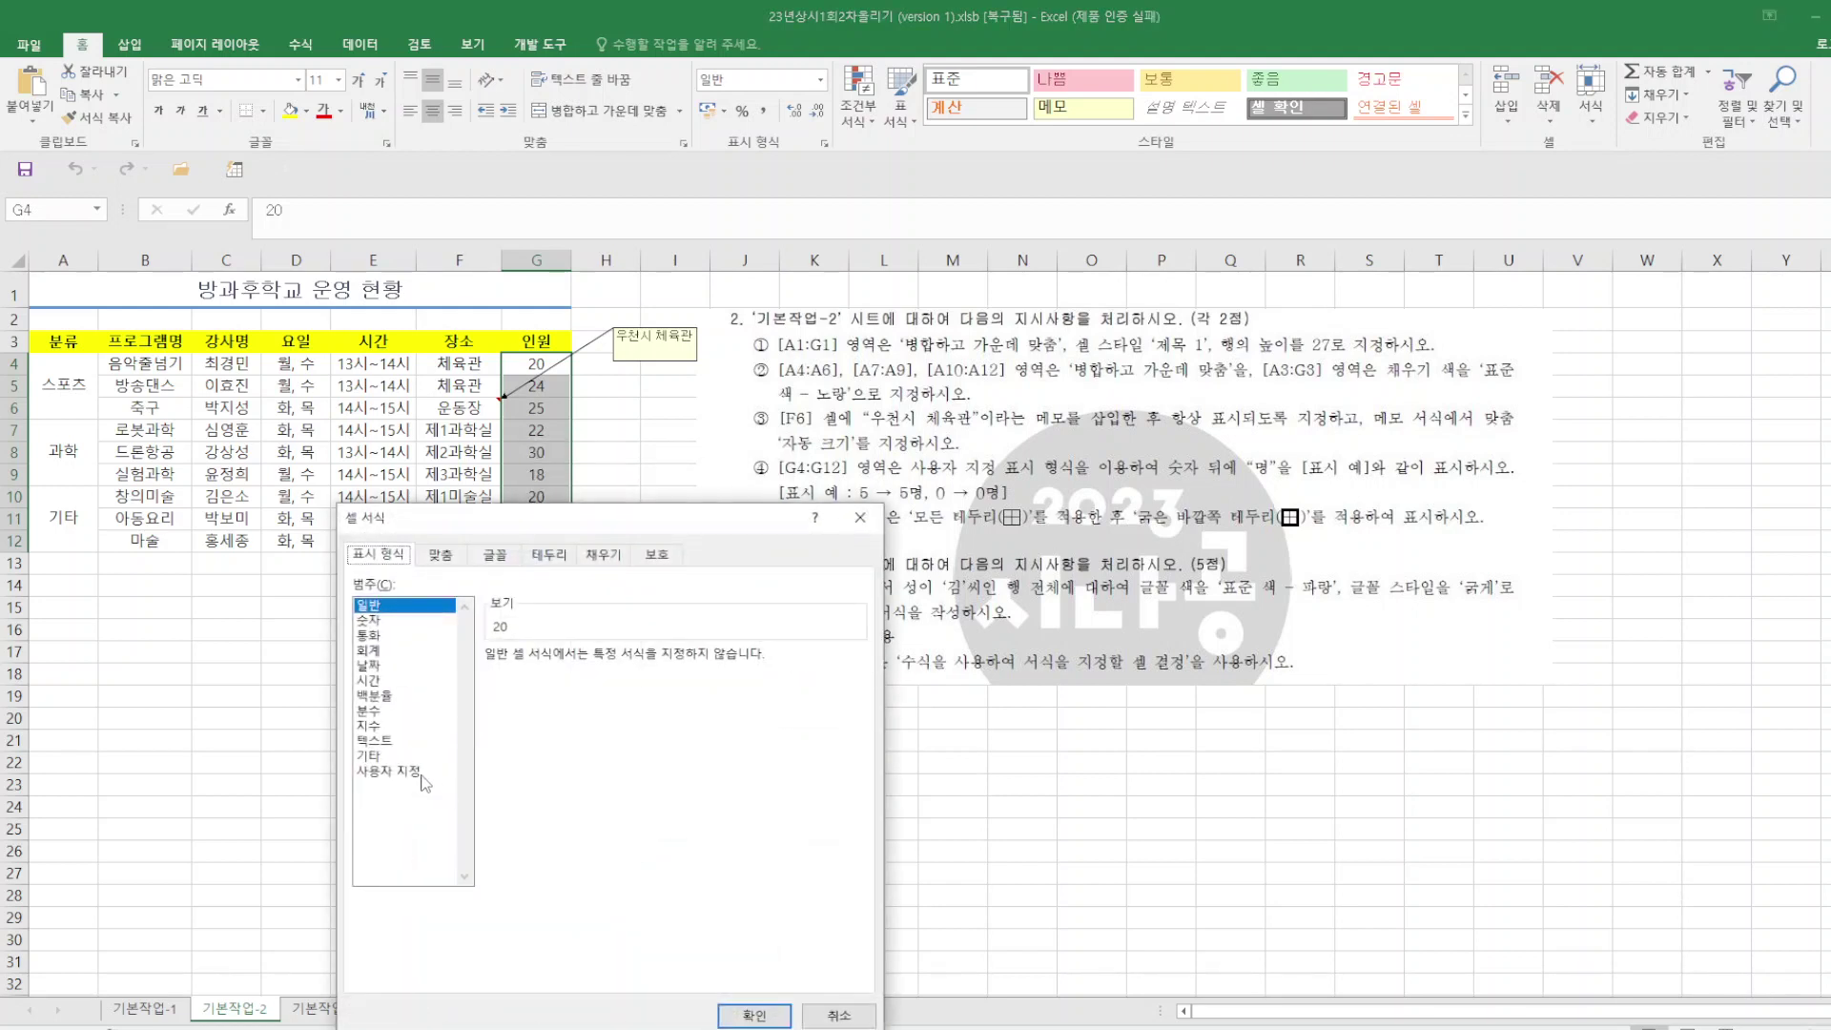
left_click(420, 773)
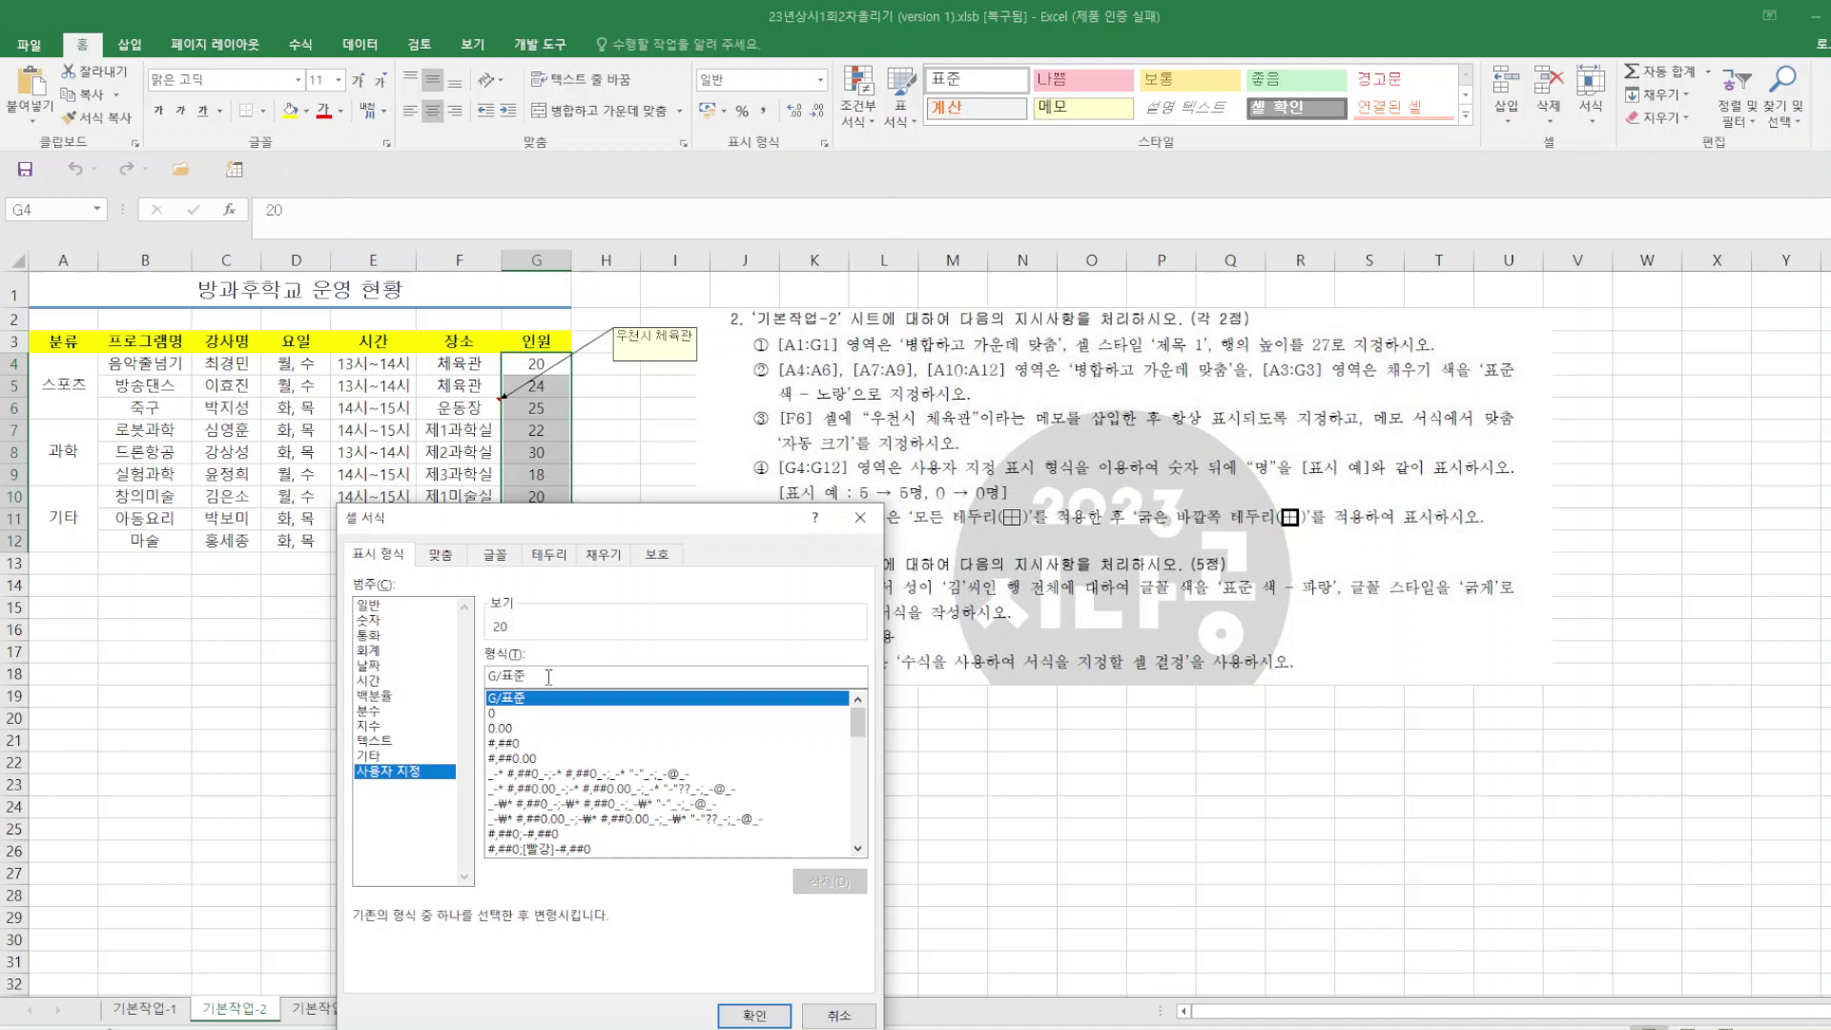
type("aud")
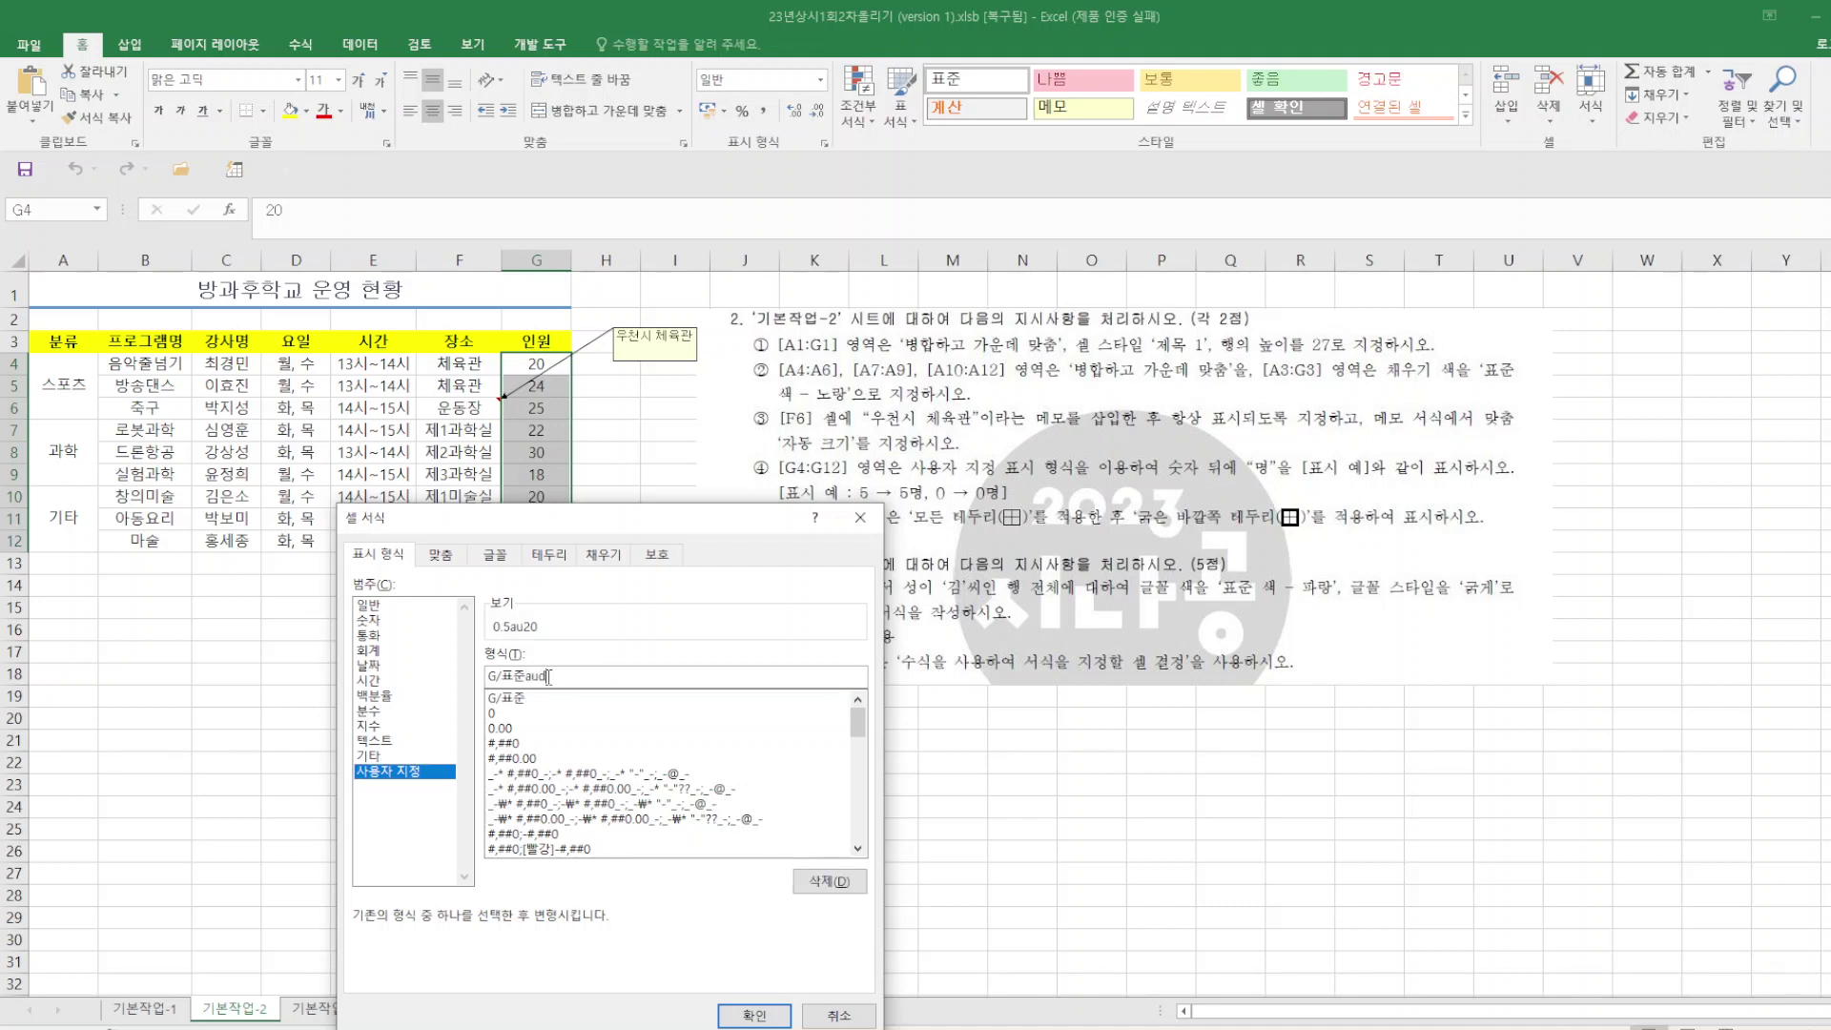
key("BackSpace")
key("BackSpace")
key("BackSpace")
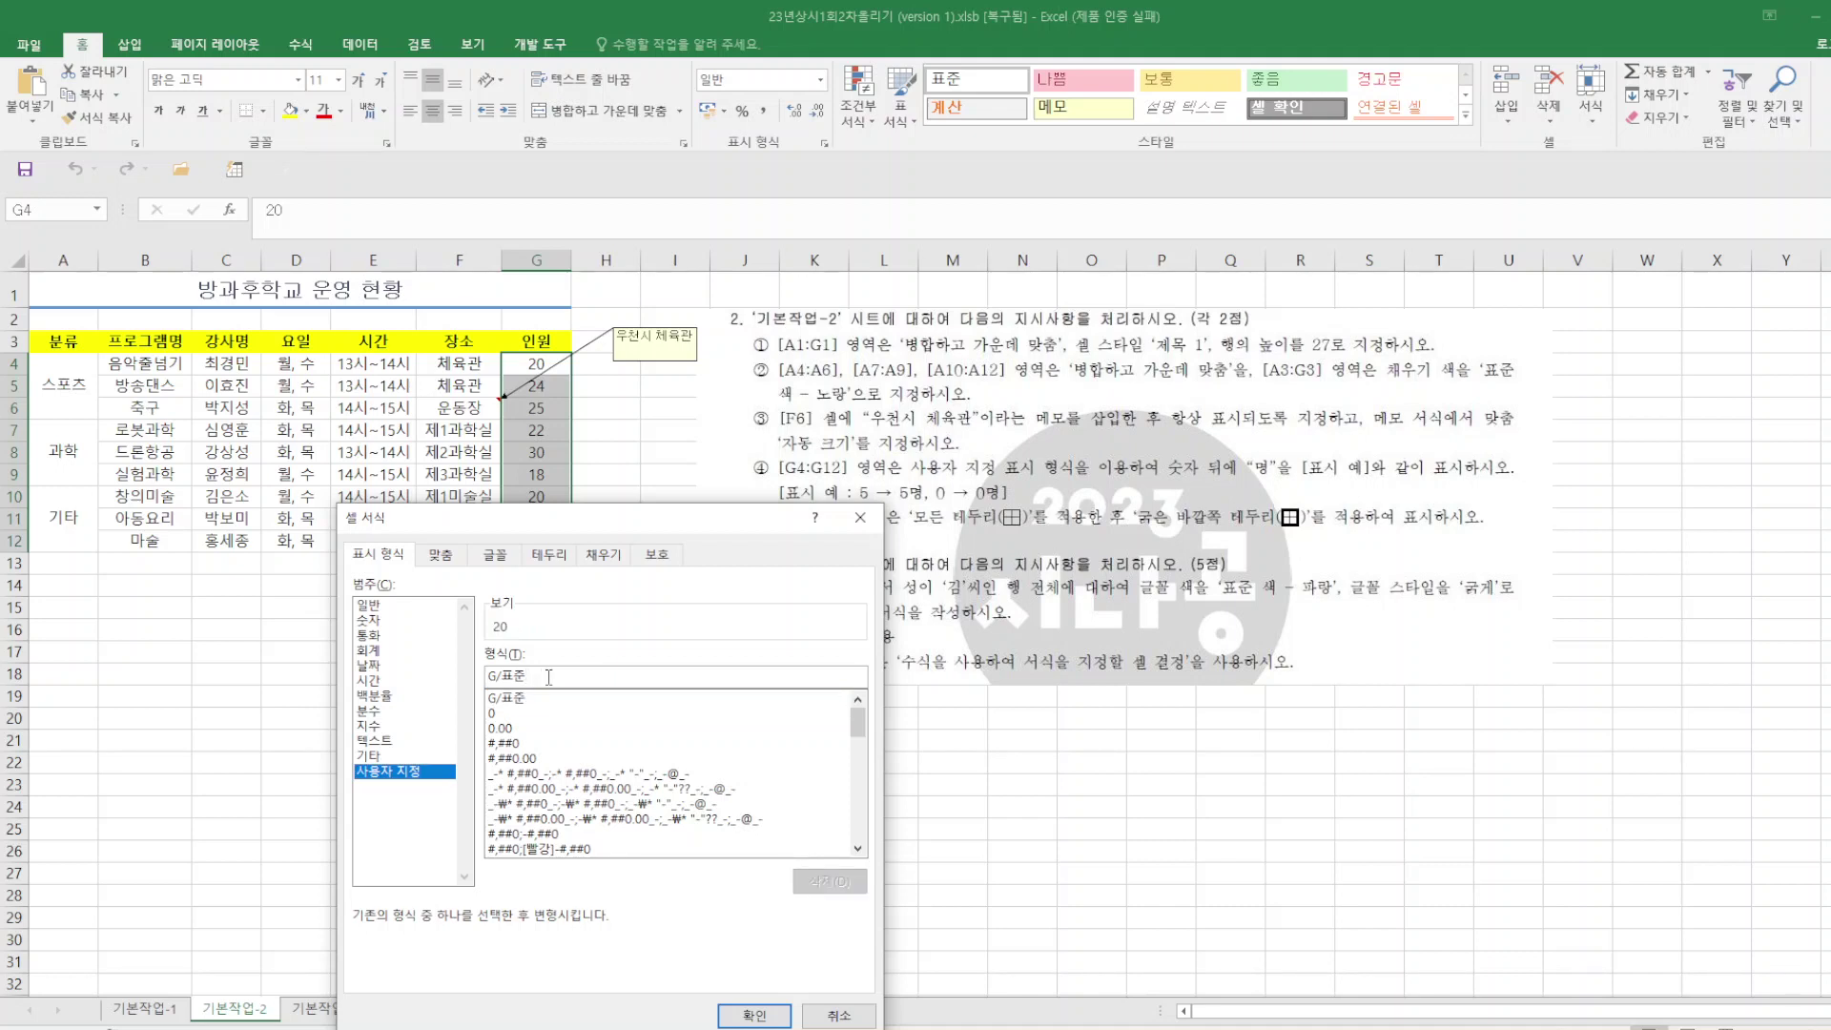
type("ㅁ")
left_click(754, 1015)
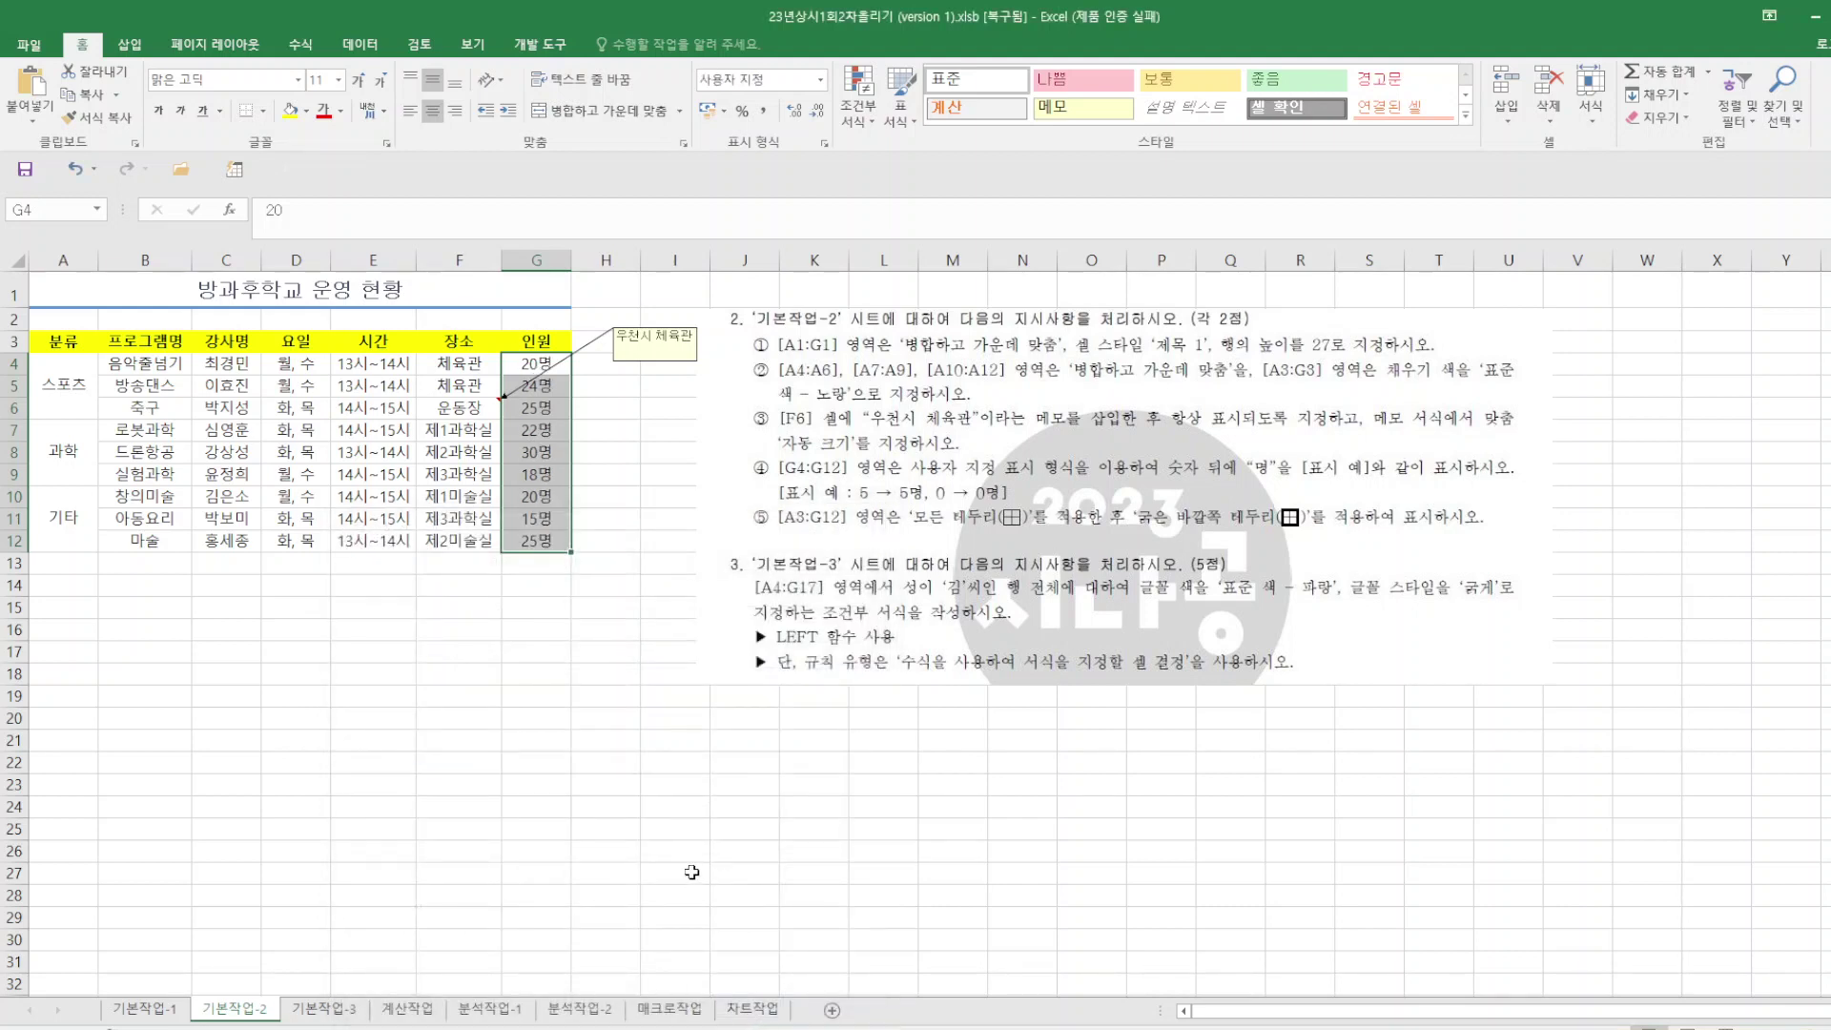
Apply all borders (모든 테두리) to A3:G12, followed by a thick outside border (굵은 바깥쪽 테두리).
left_click(677, 765)
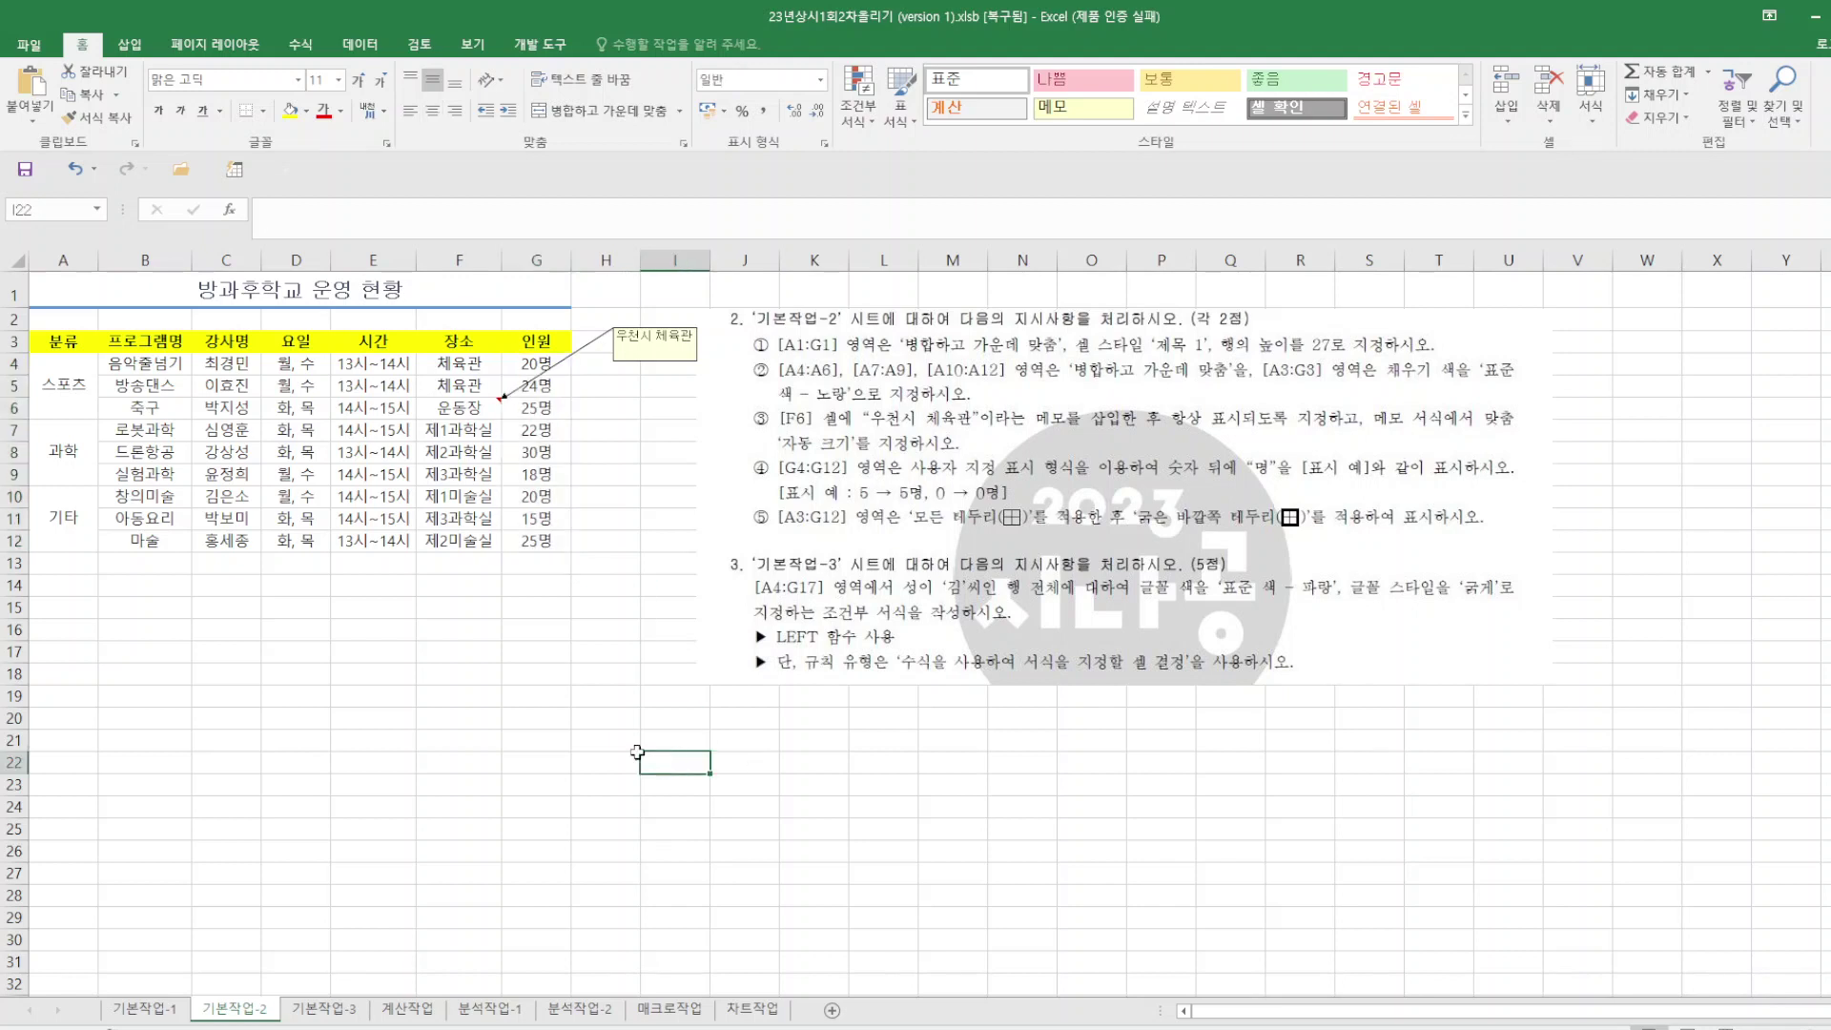
left_click_drag(60, 343, 558, 541)
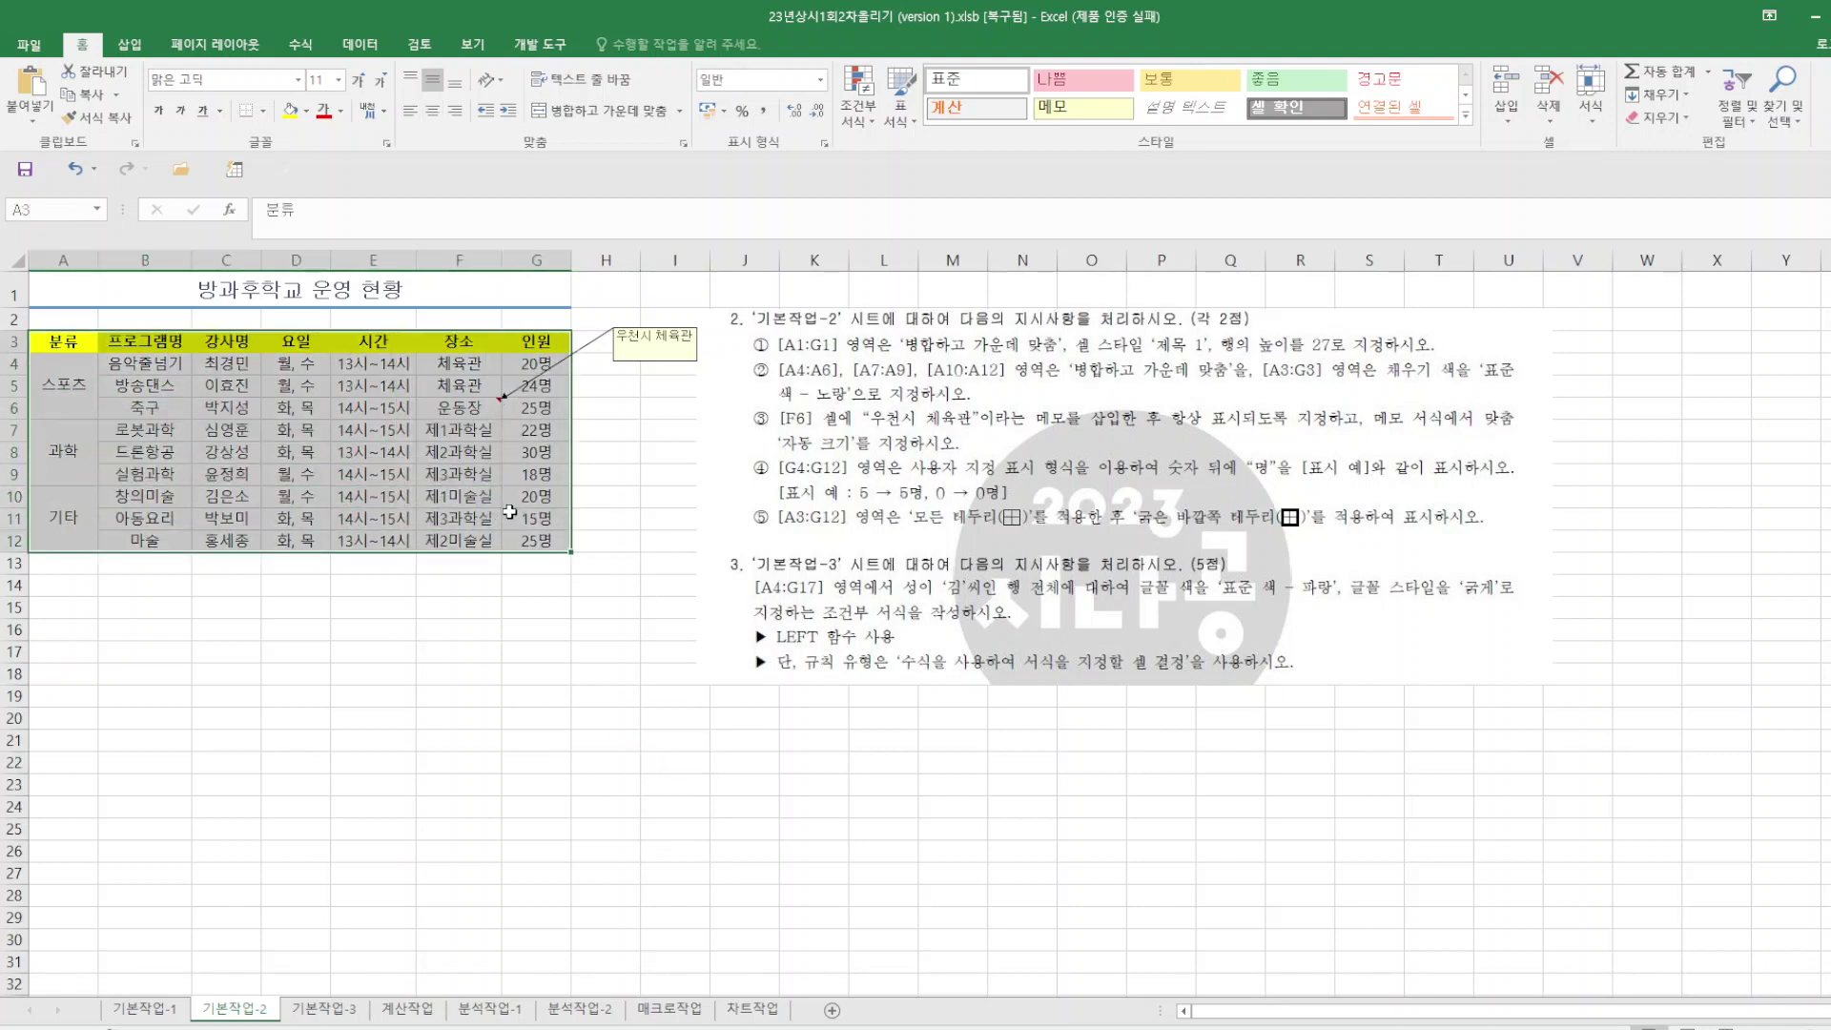
left_click(263, 111)
left_click(302, 283)
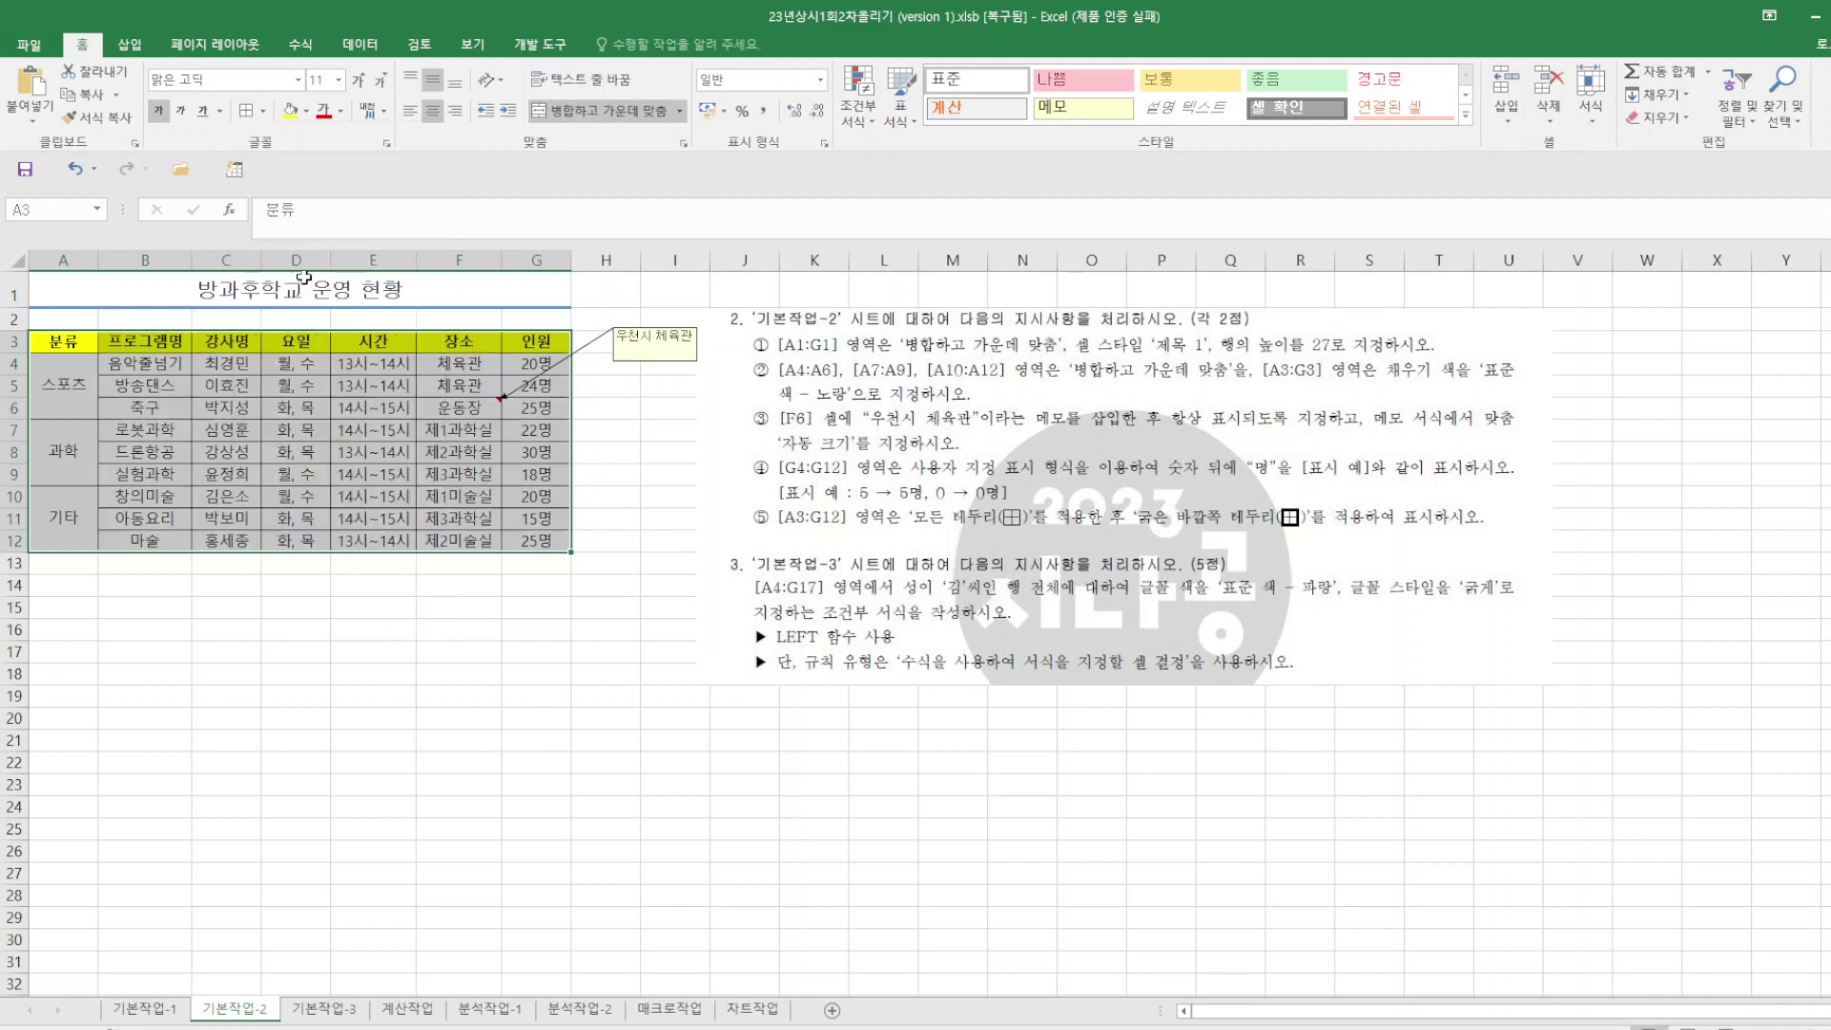
left_click(263, 111)
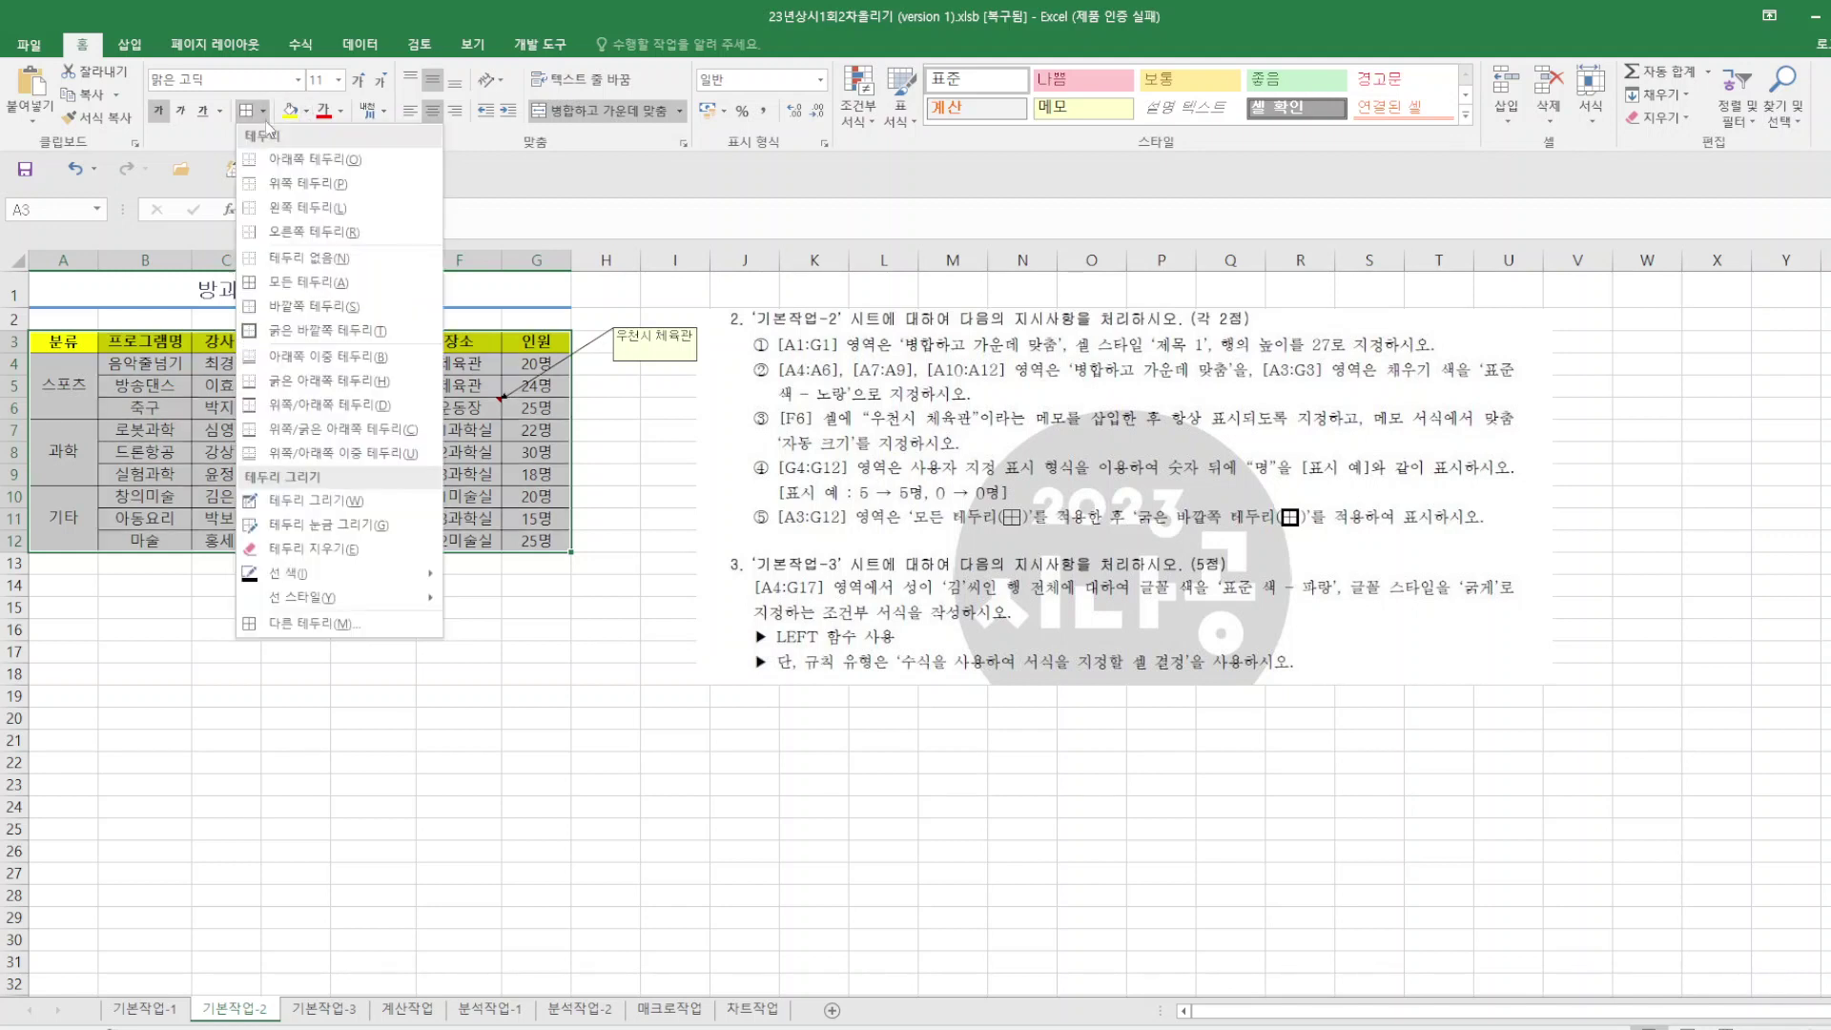
left_click(305, 330)
left_click(350, 742)
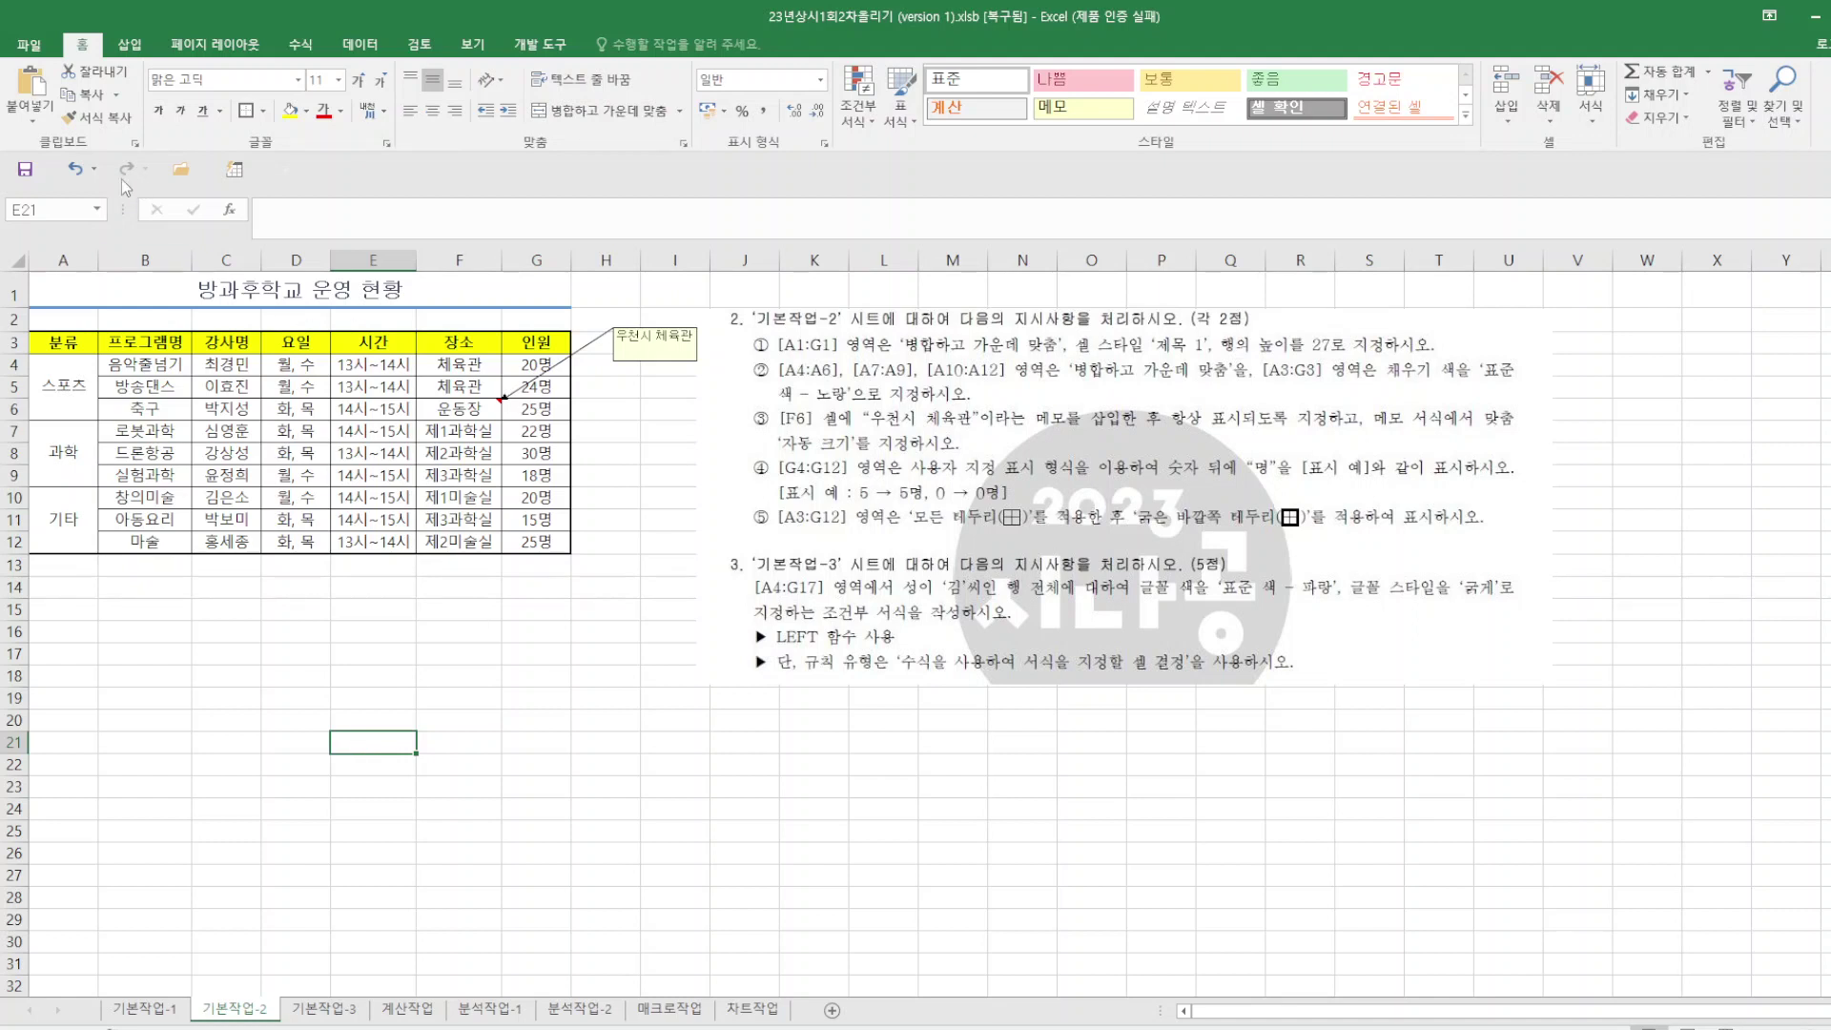
Save the recovered workbook to the desktop (바탕 화면) as 23년상시1회2차풀리기.xlsm, replacing the existing file.
left_click(25, 171)
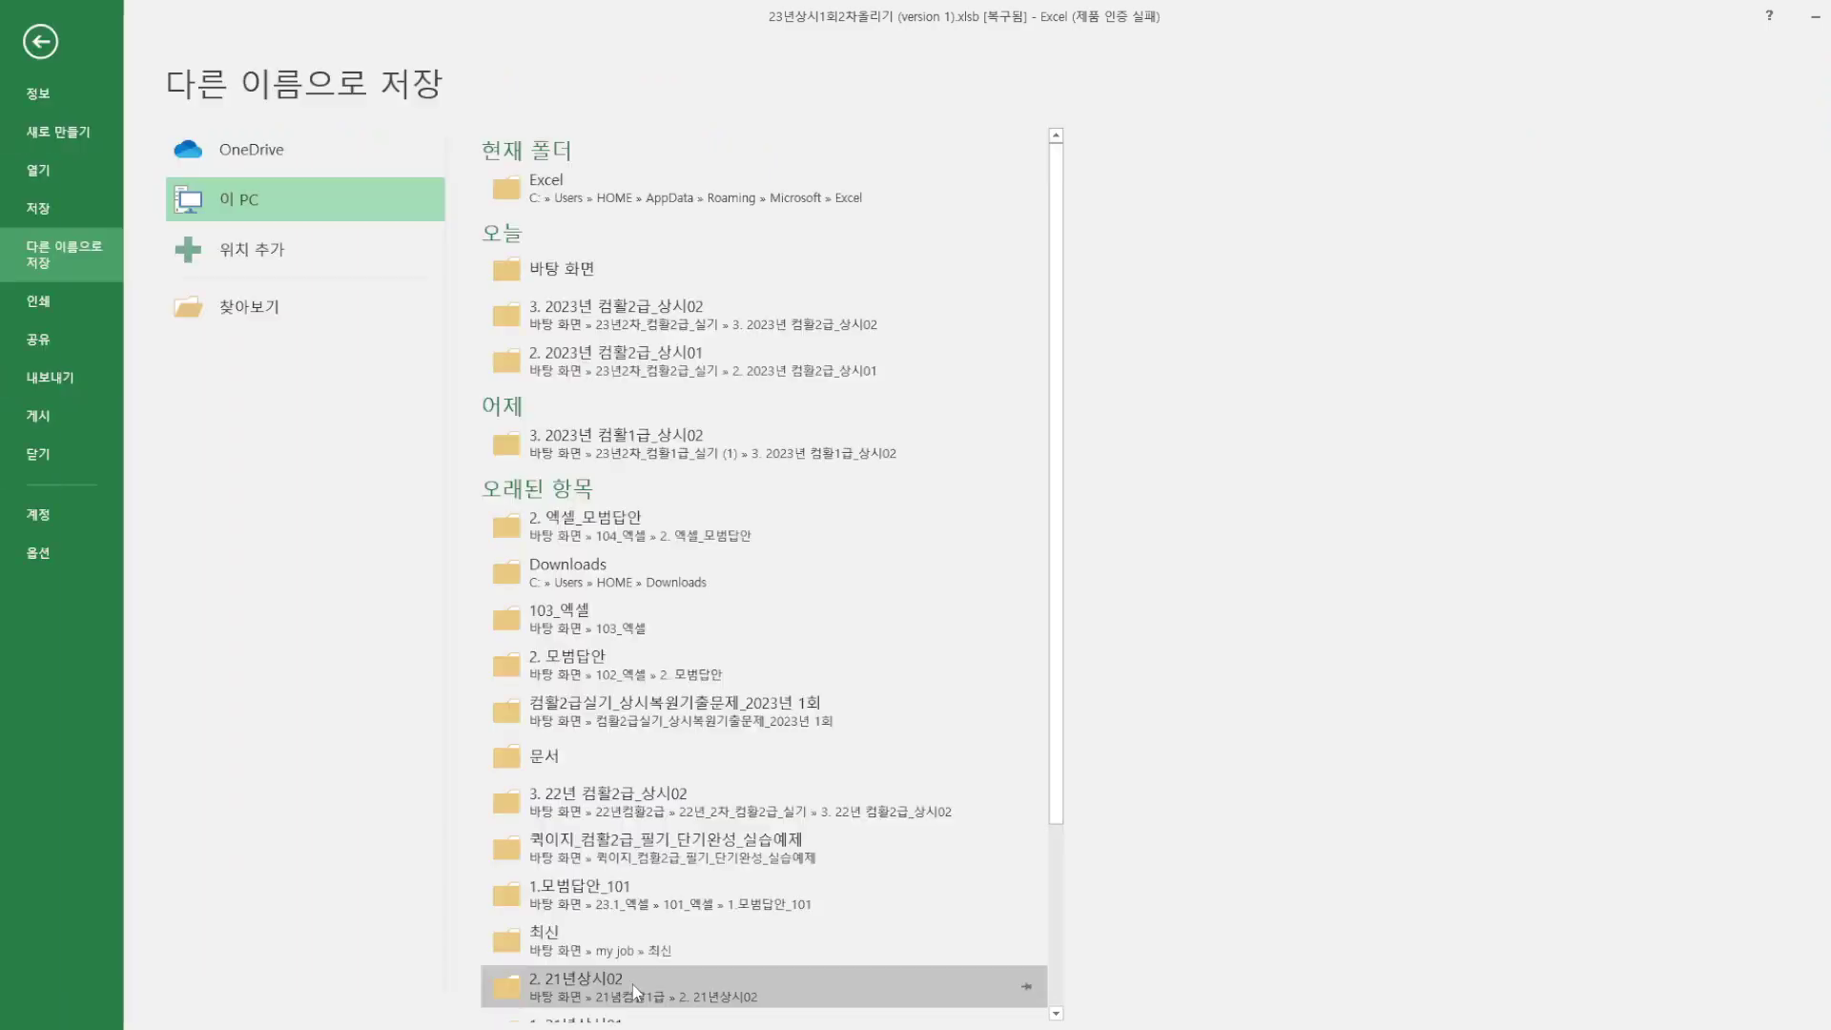
left_click(341, 321)
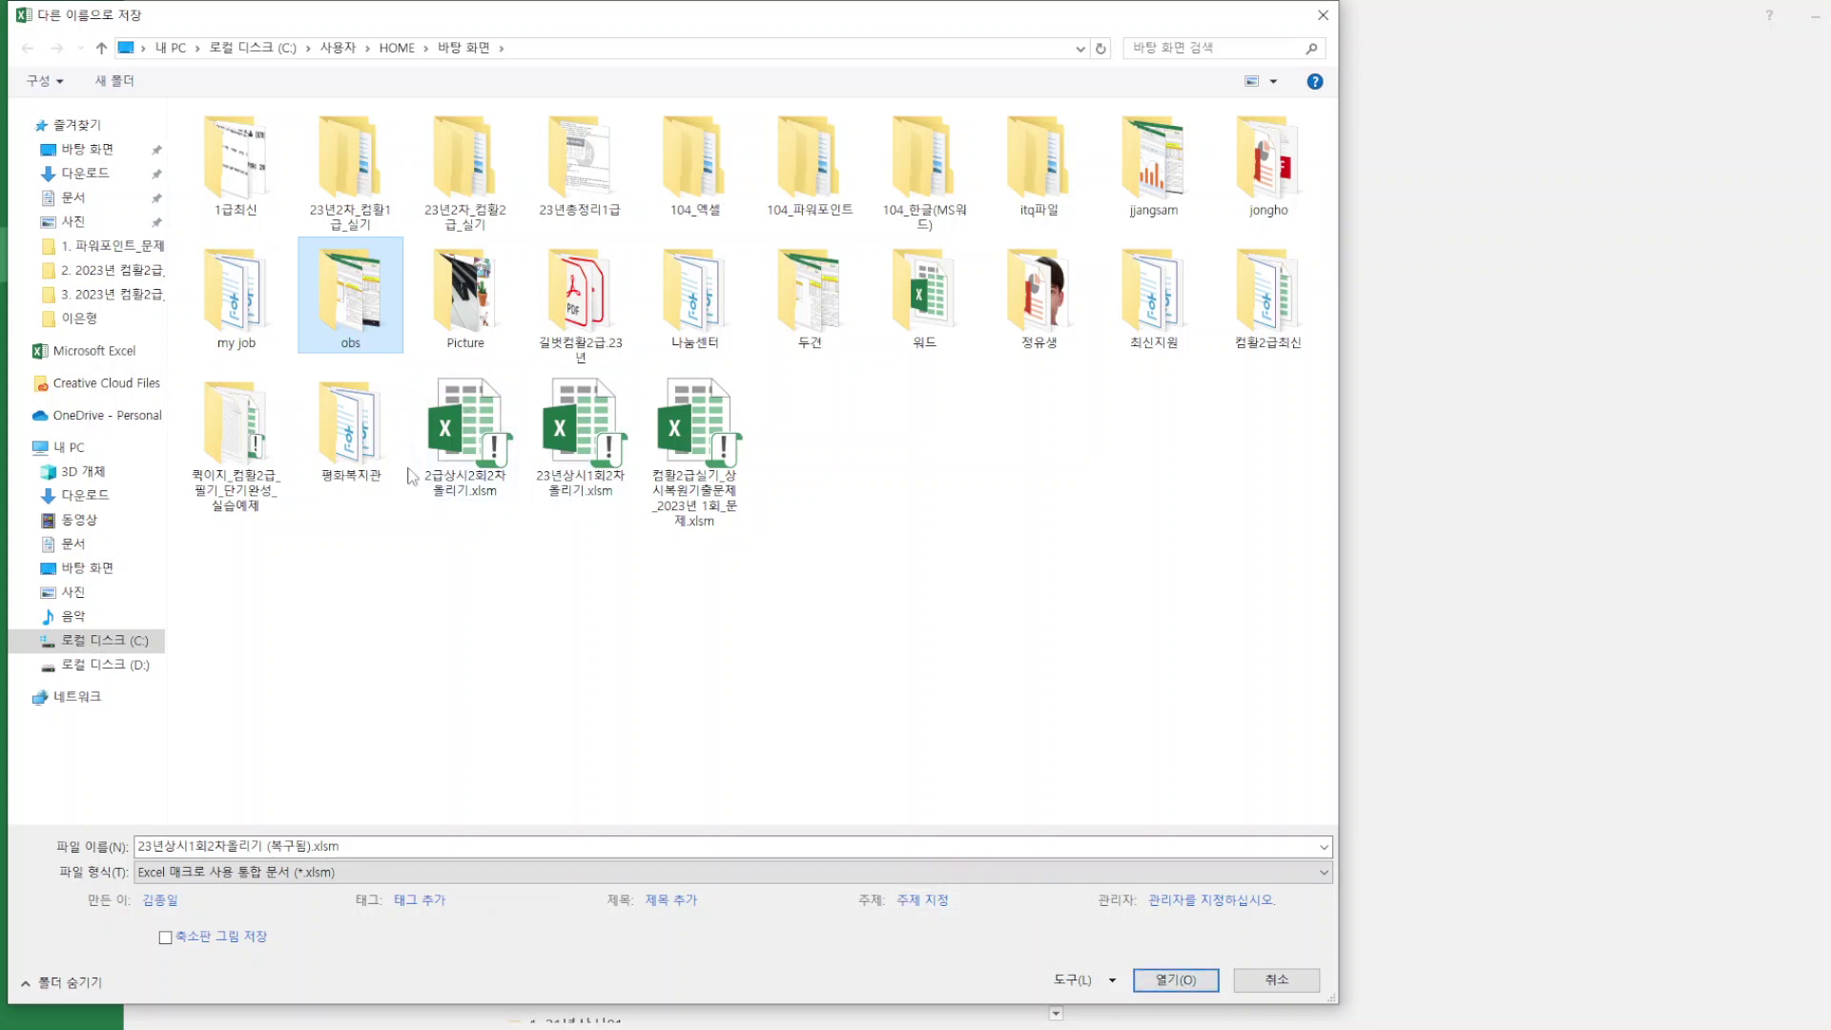
left_click(74, 152)
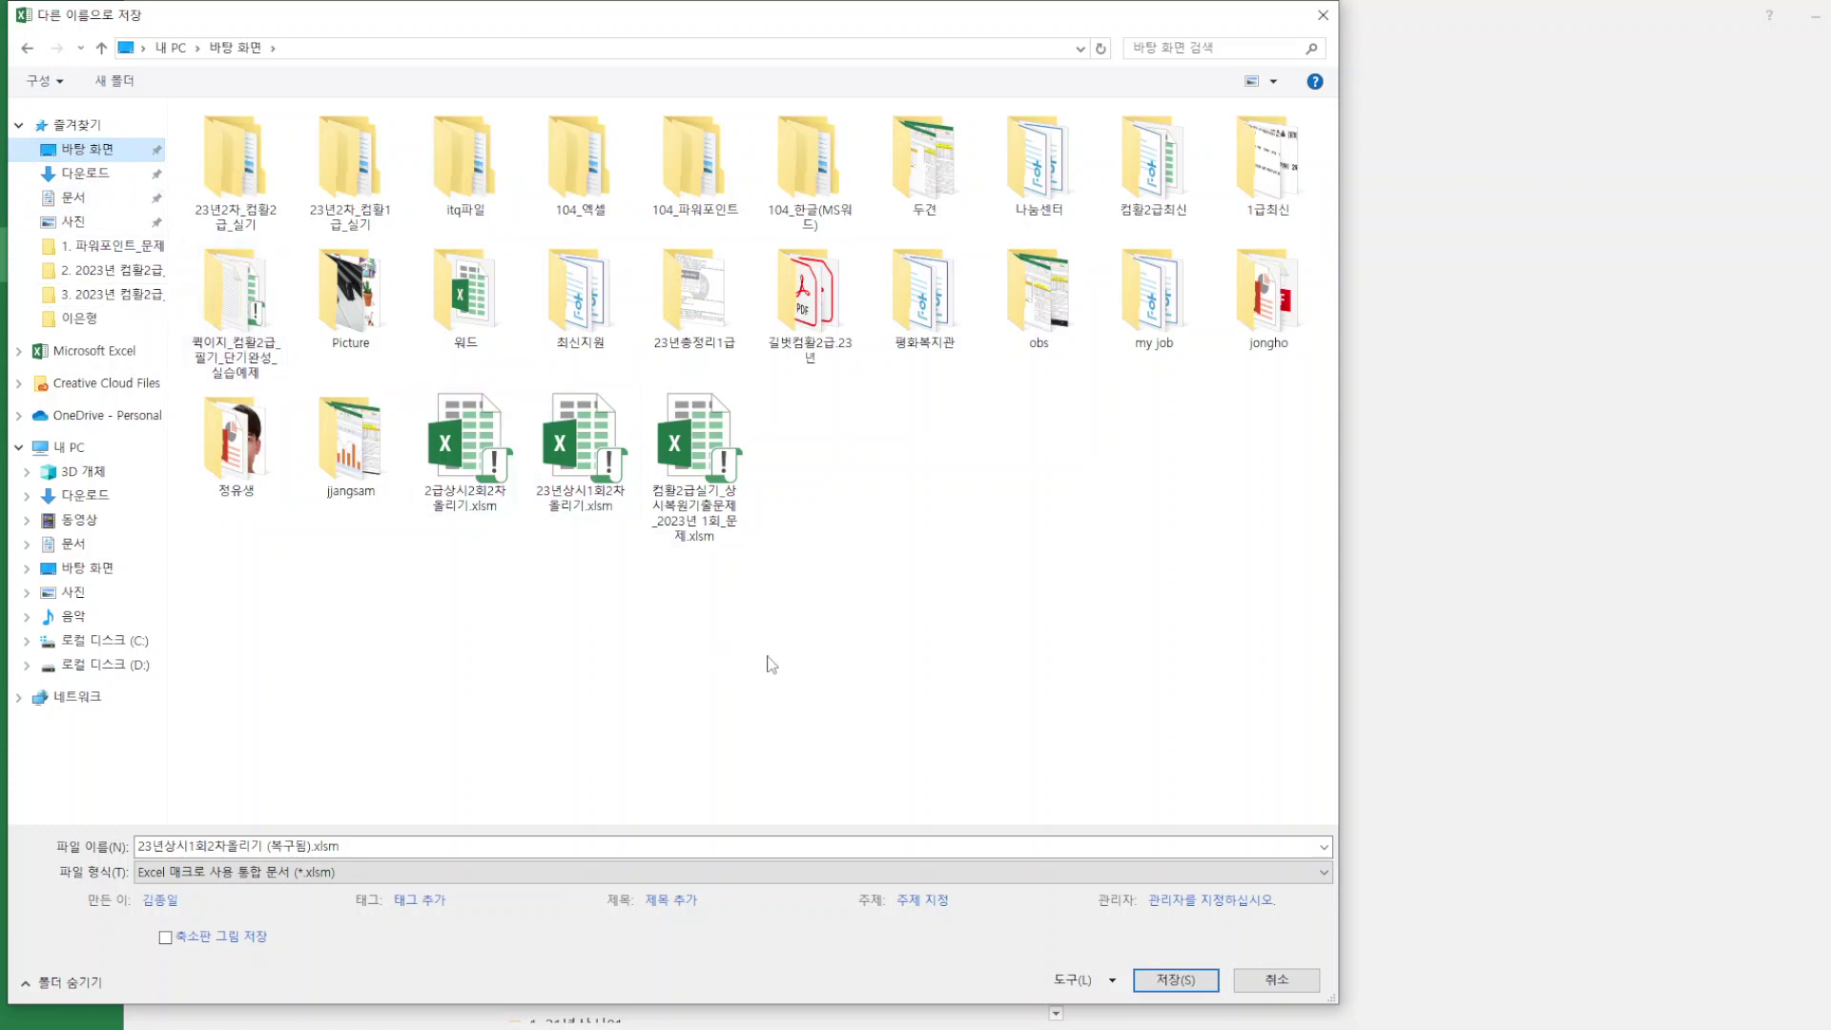
double_click(599, 474)
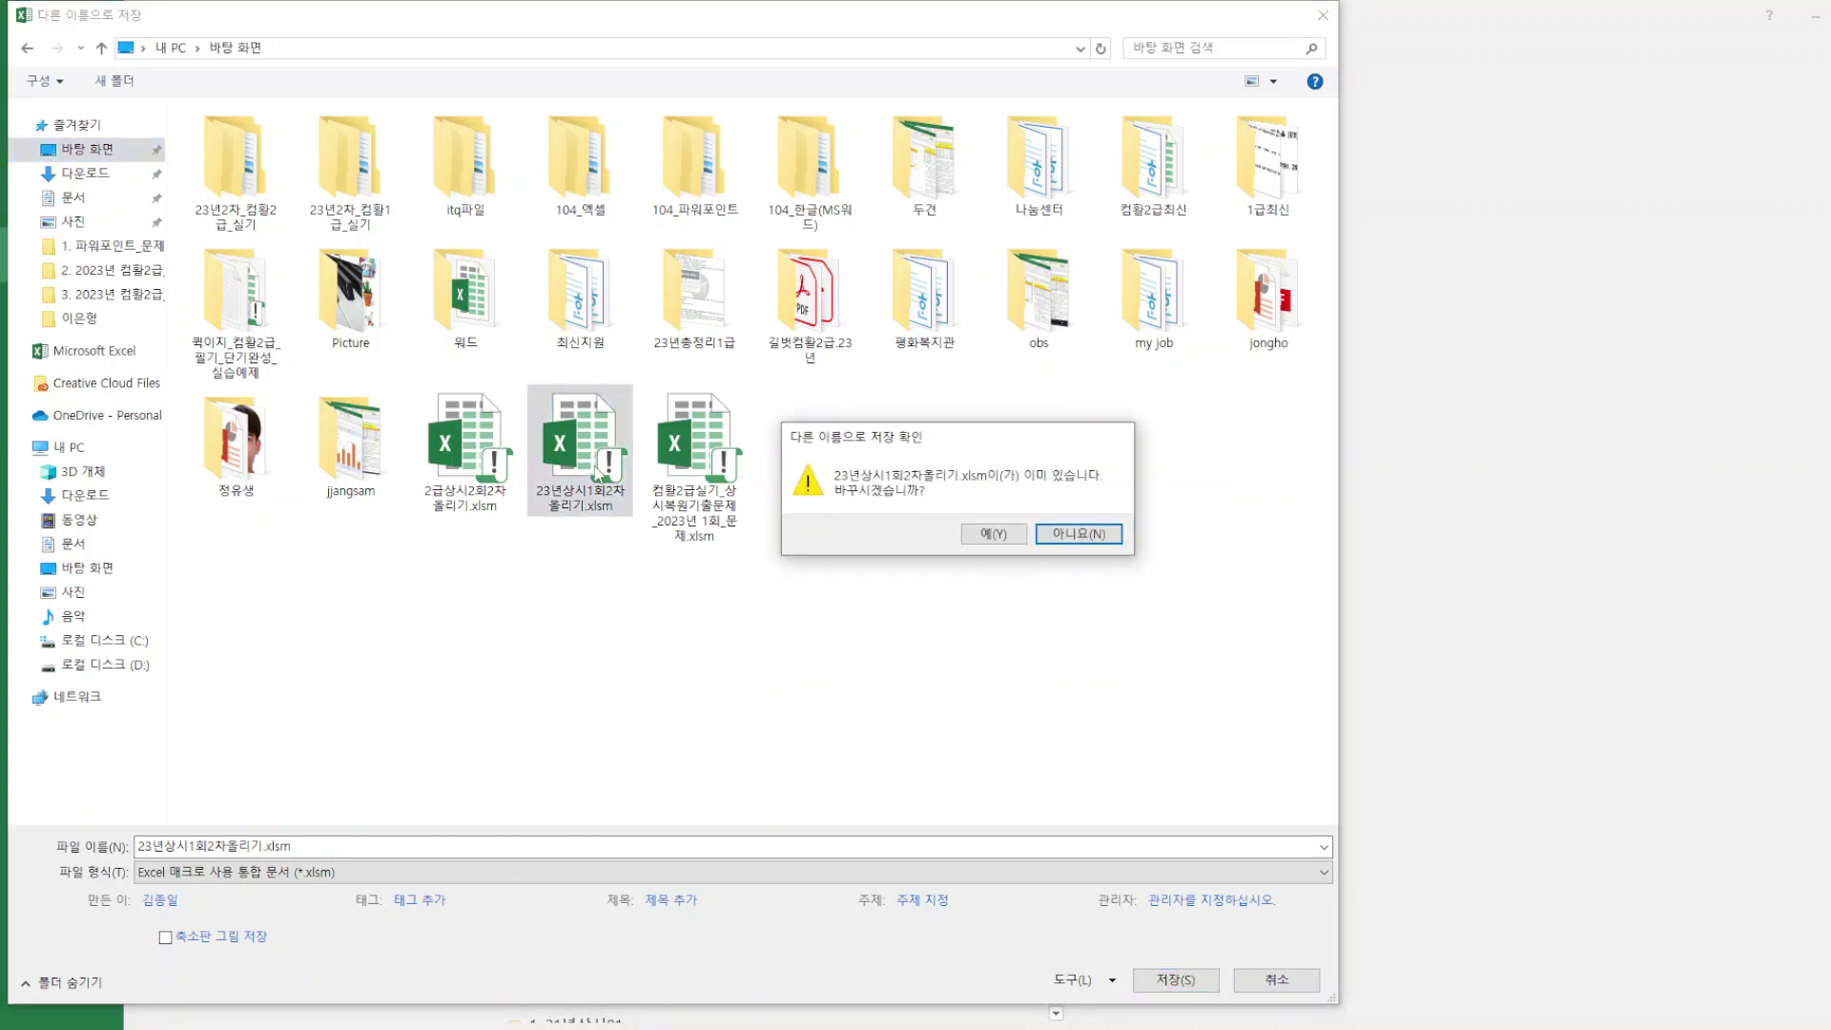
left_click(994, 537)
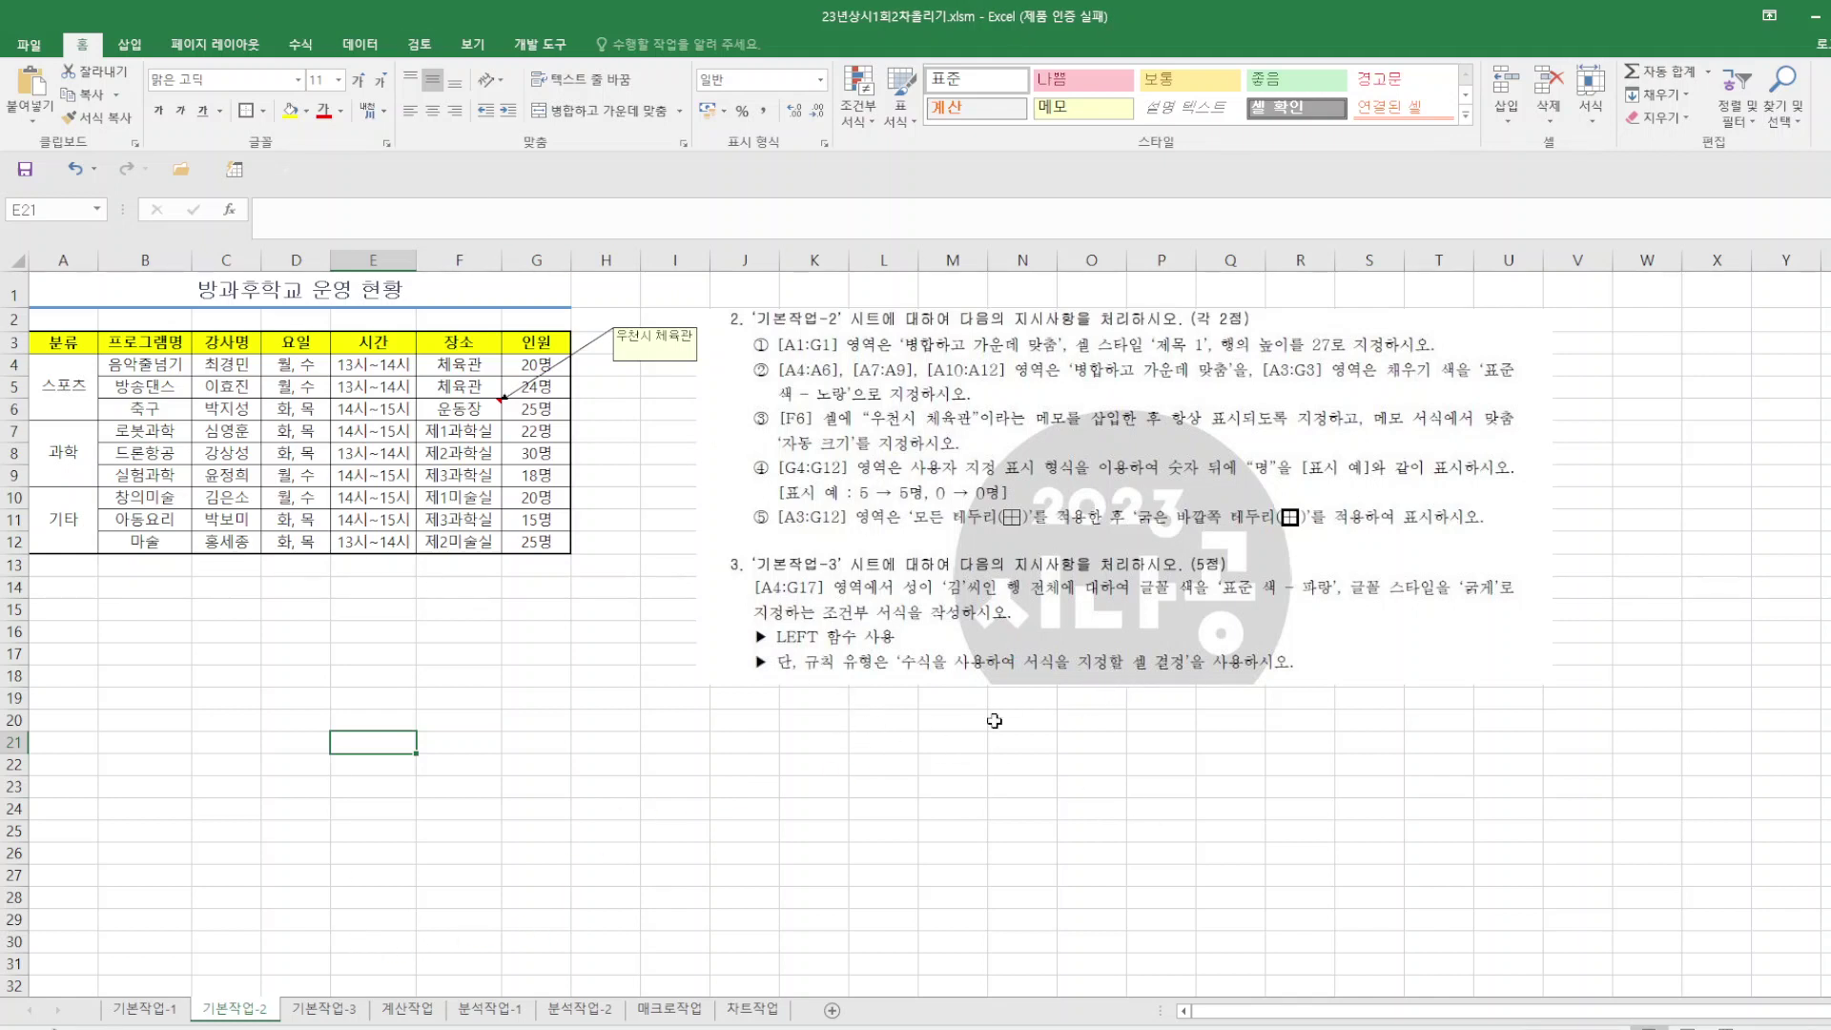
On sheet 기본작업-3, create a formula-based conditional formatting rule for A4:G17 with the formula =left($B4)="김".
left_click(346, 1016)
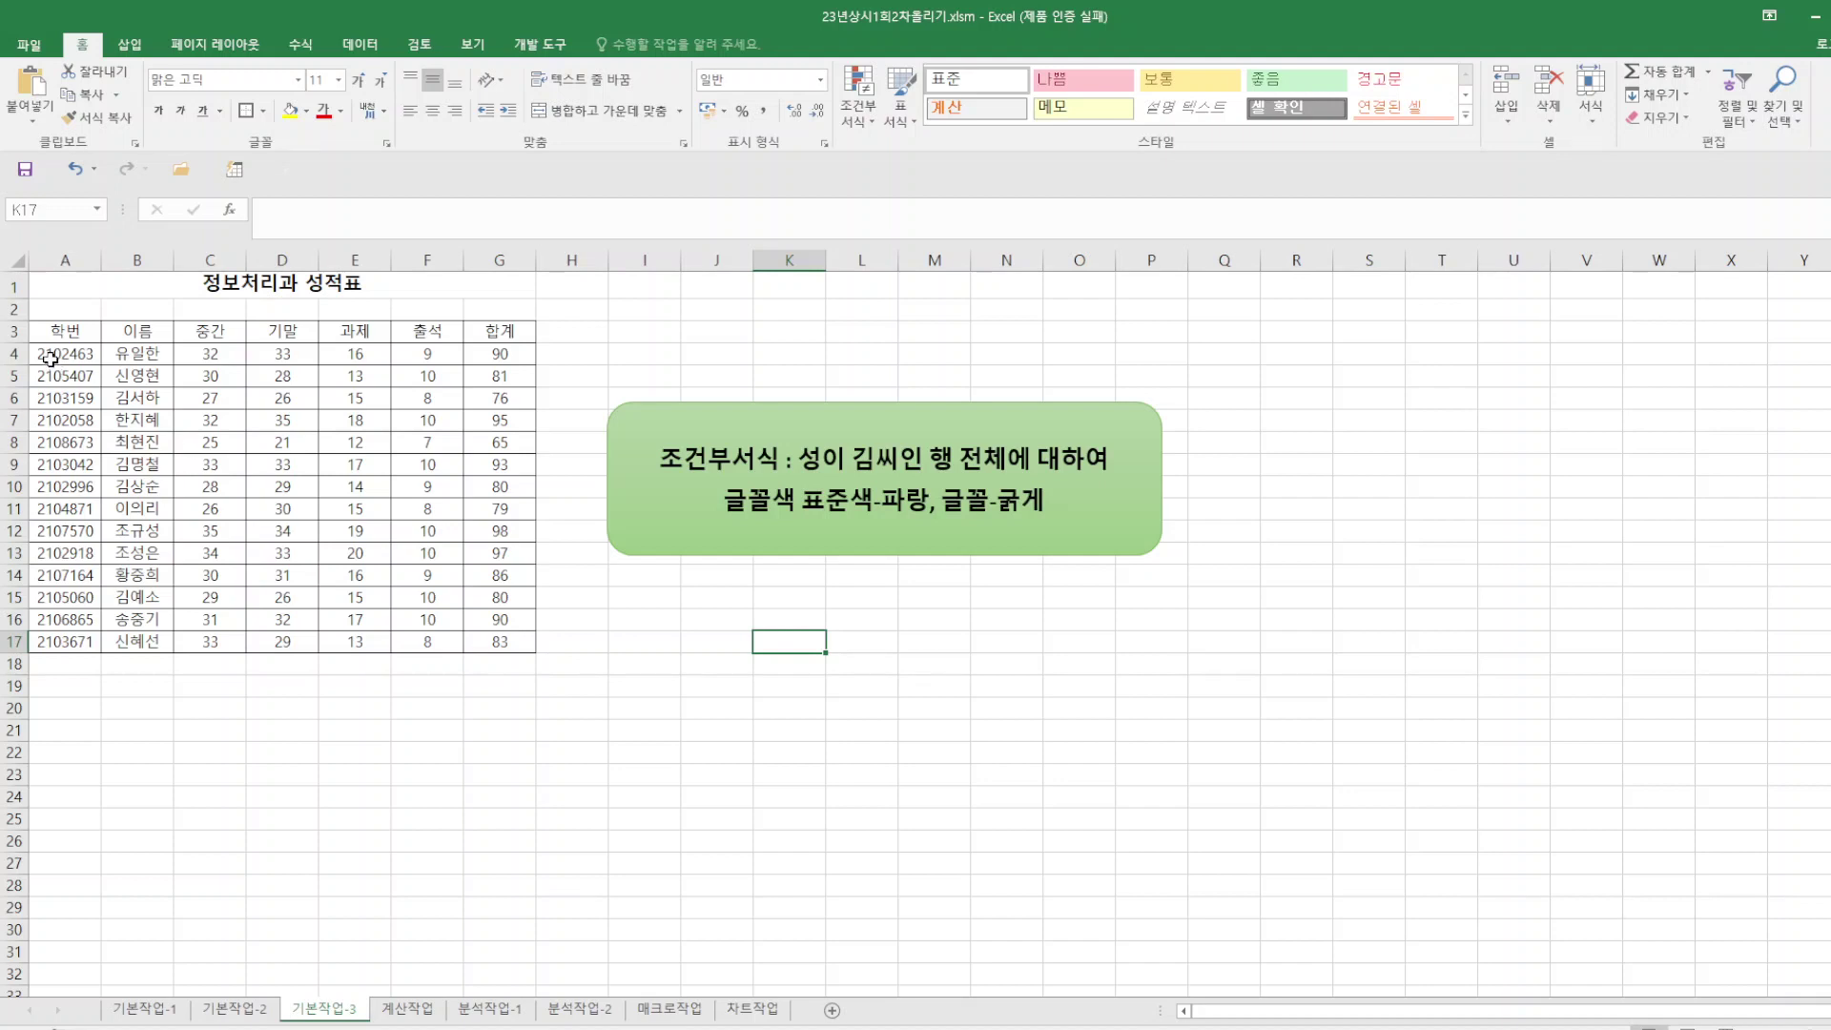
left_click_drag(49, 358, 483, 602)
left_click_drag(486, 634, 486, 637)
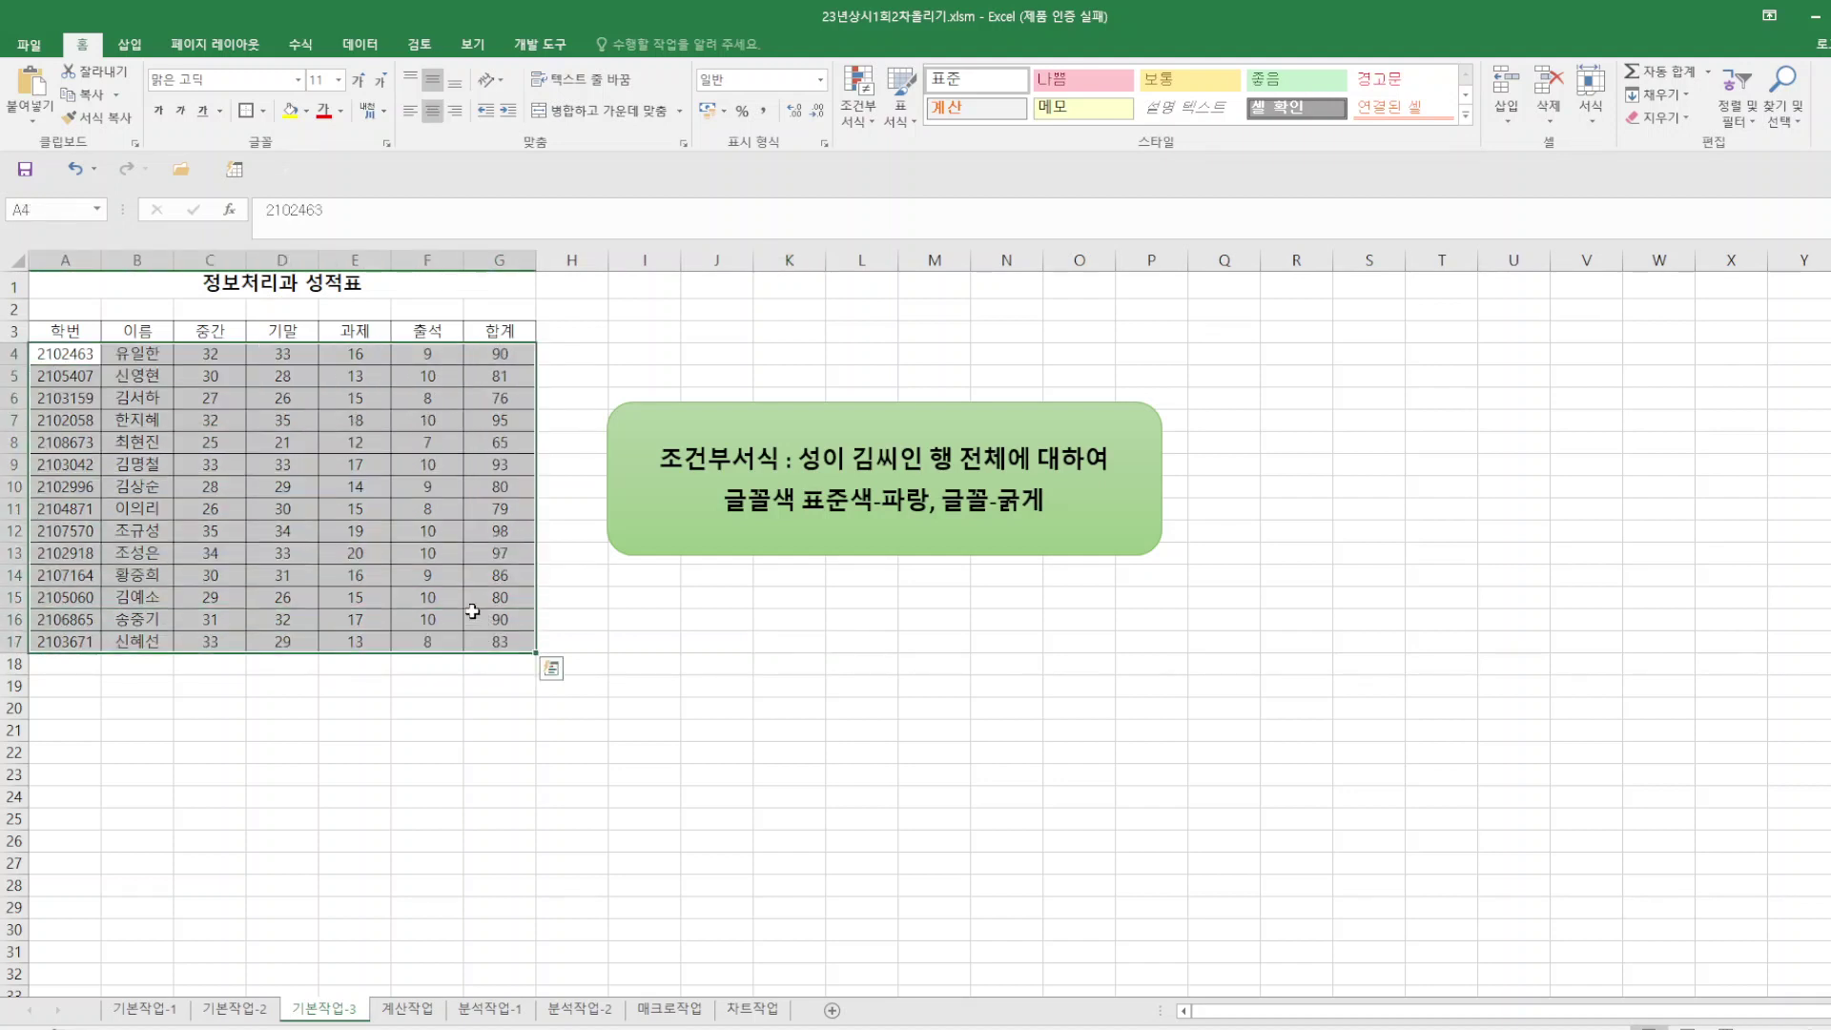
left_click(858, 113)
left_click(913, 372)
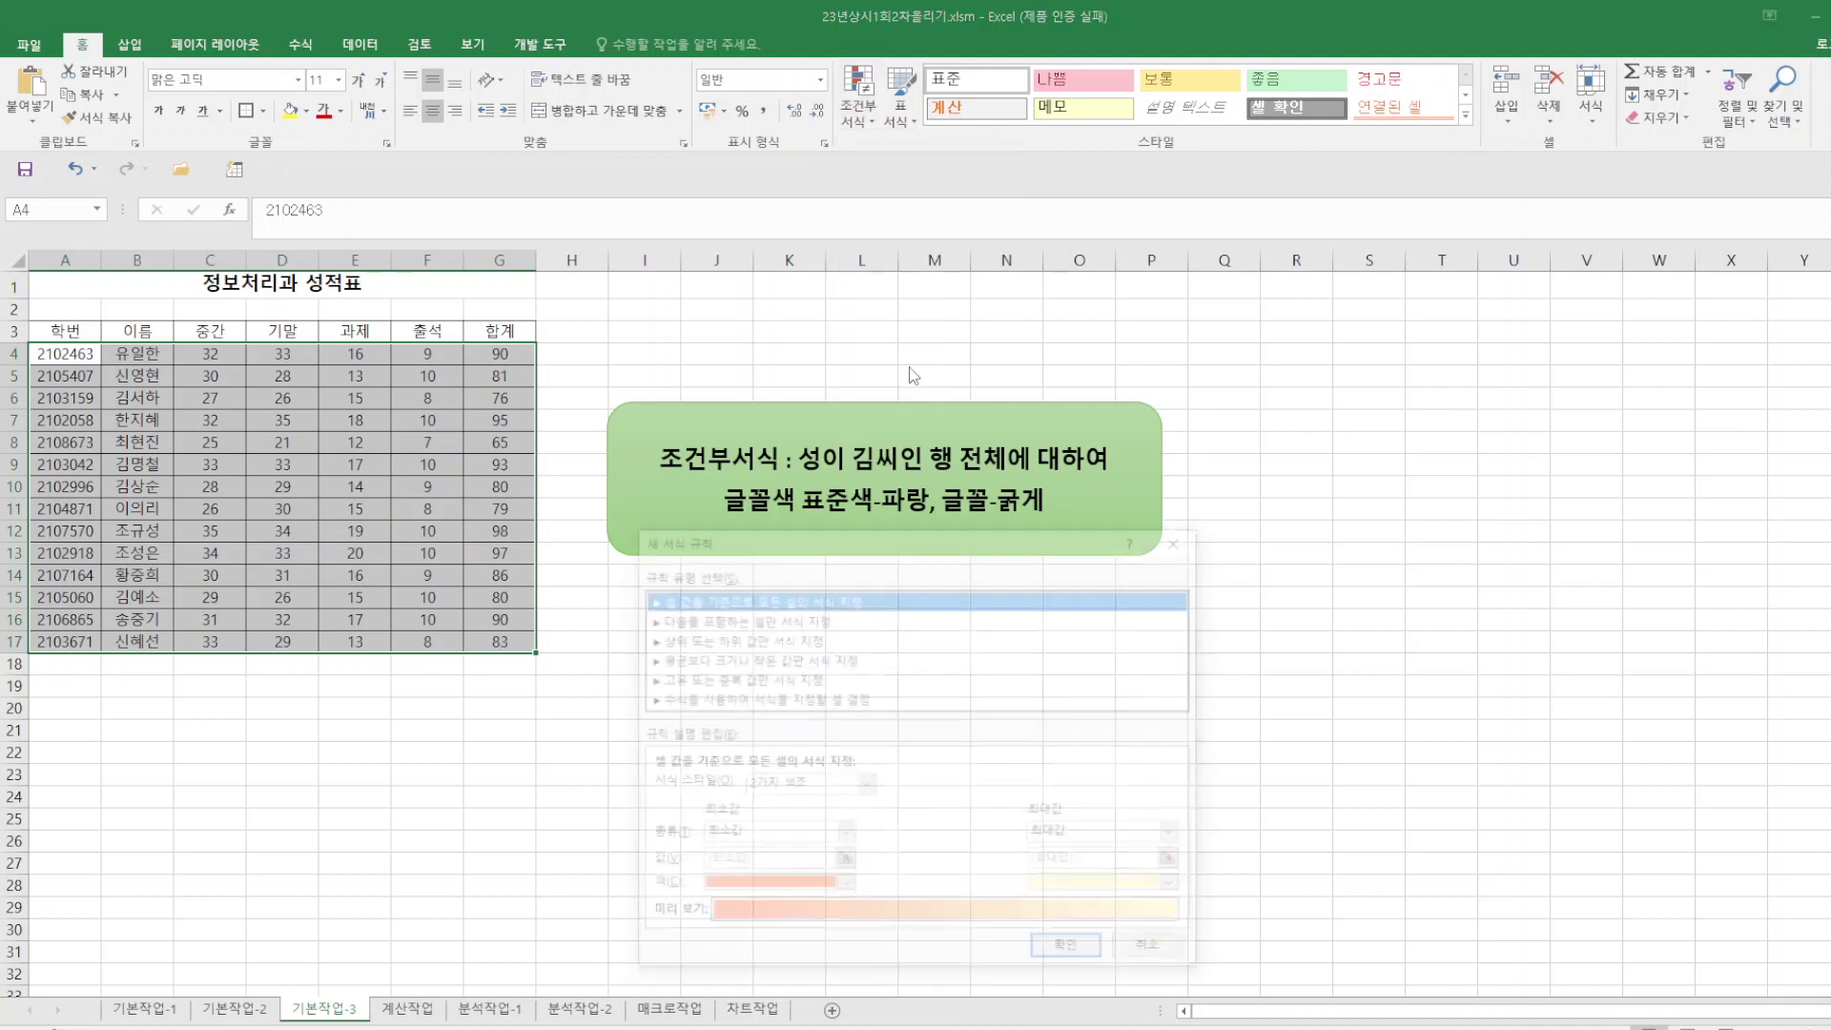
left_click(774, 699)
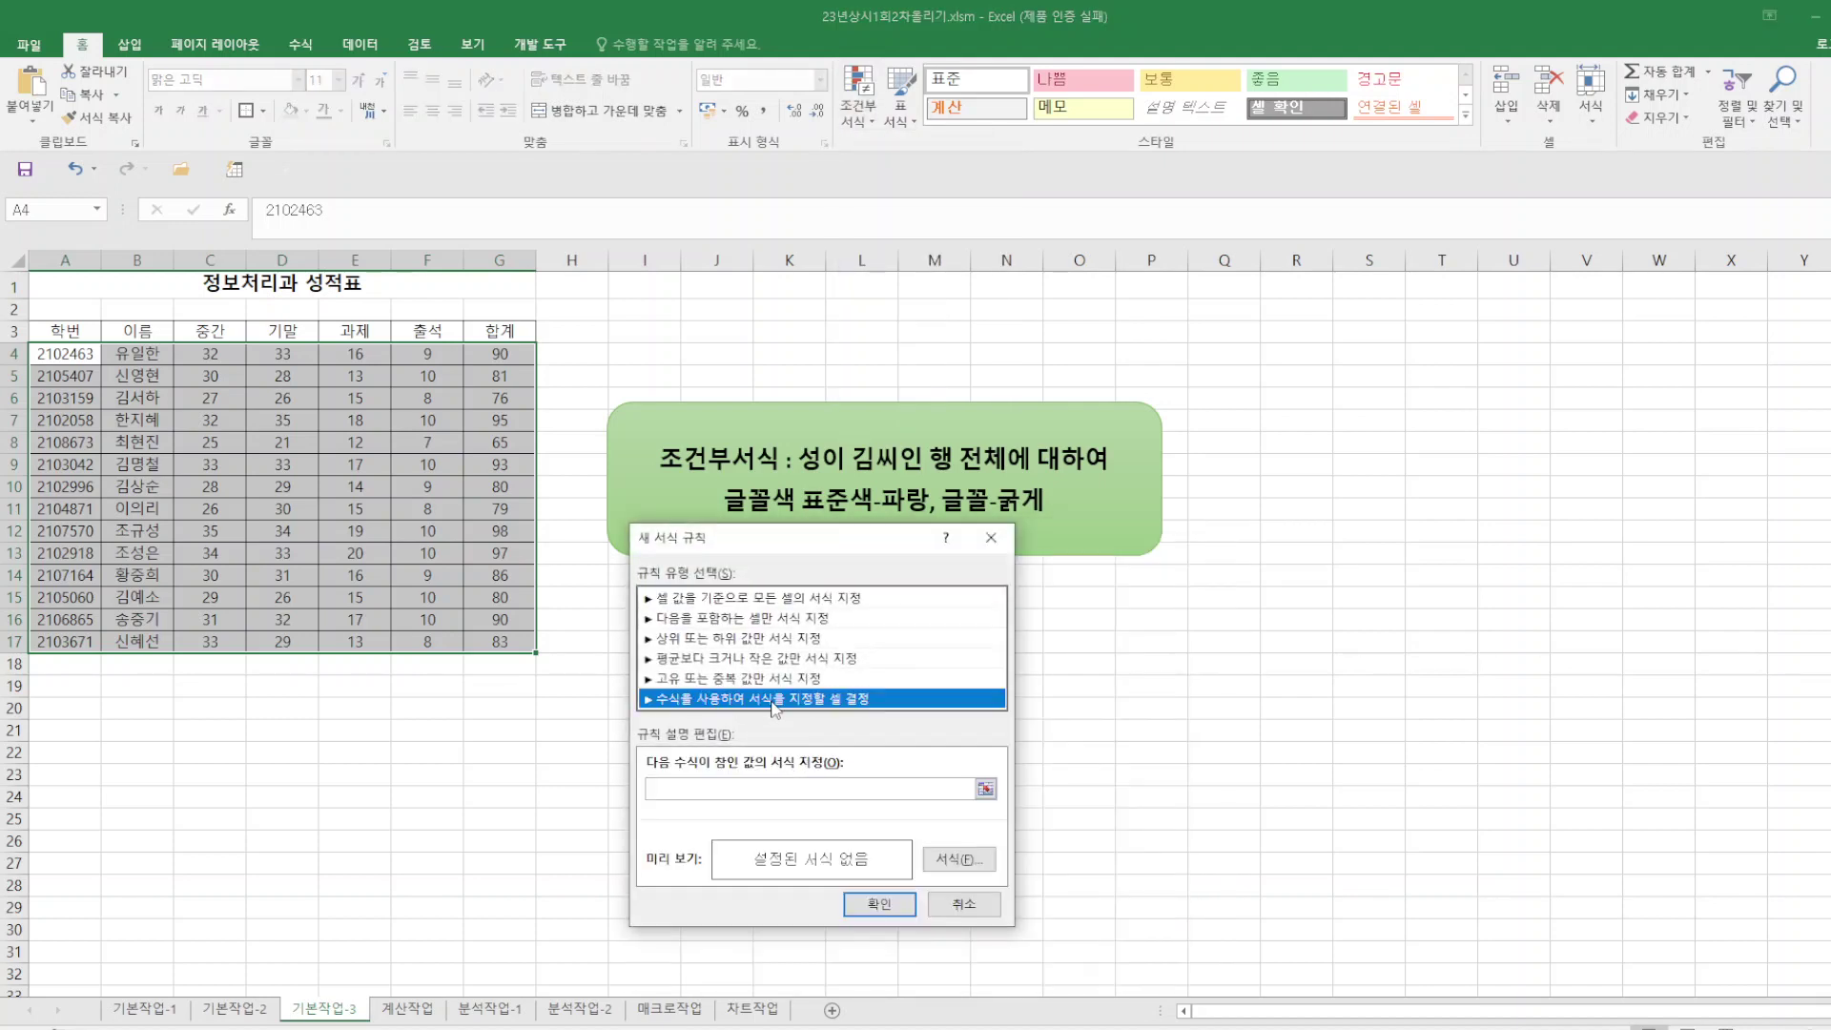
left_click(709, 788)
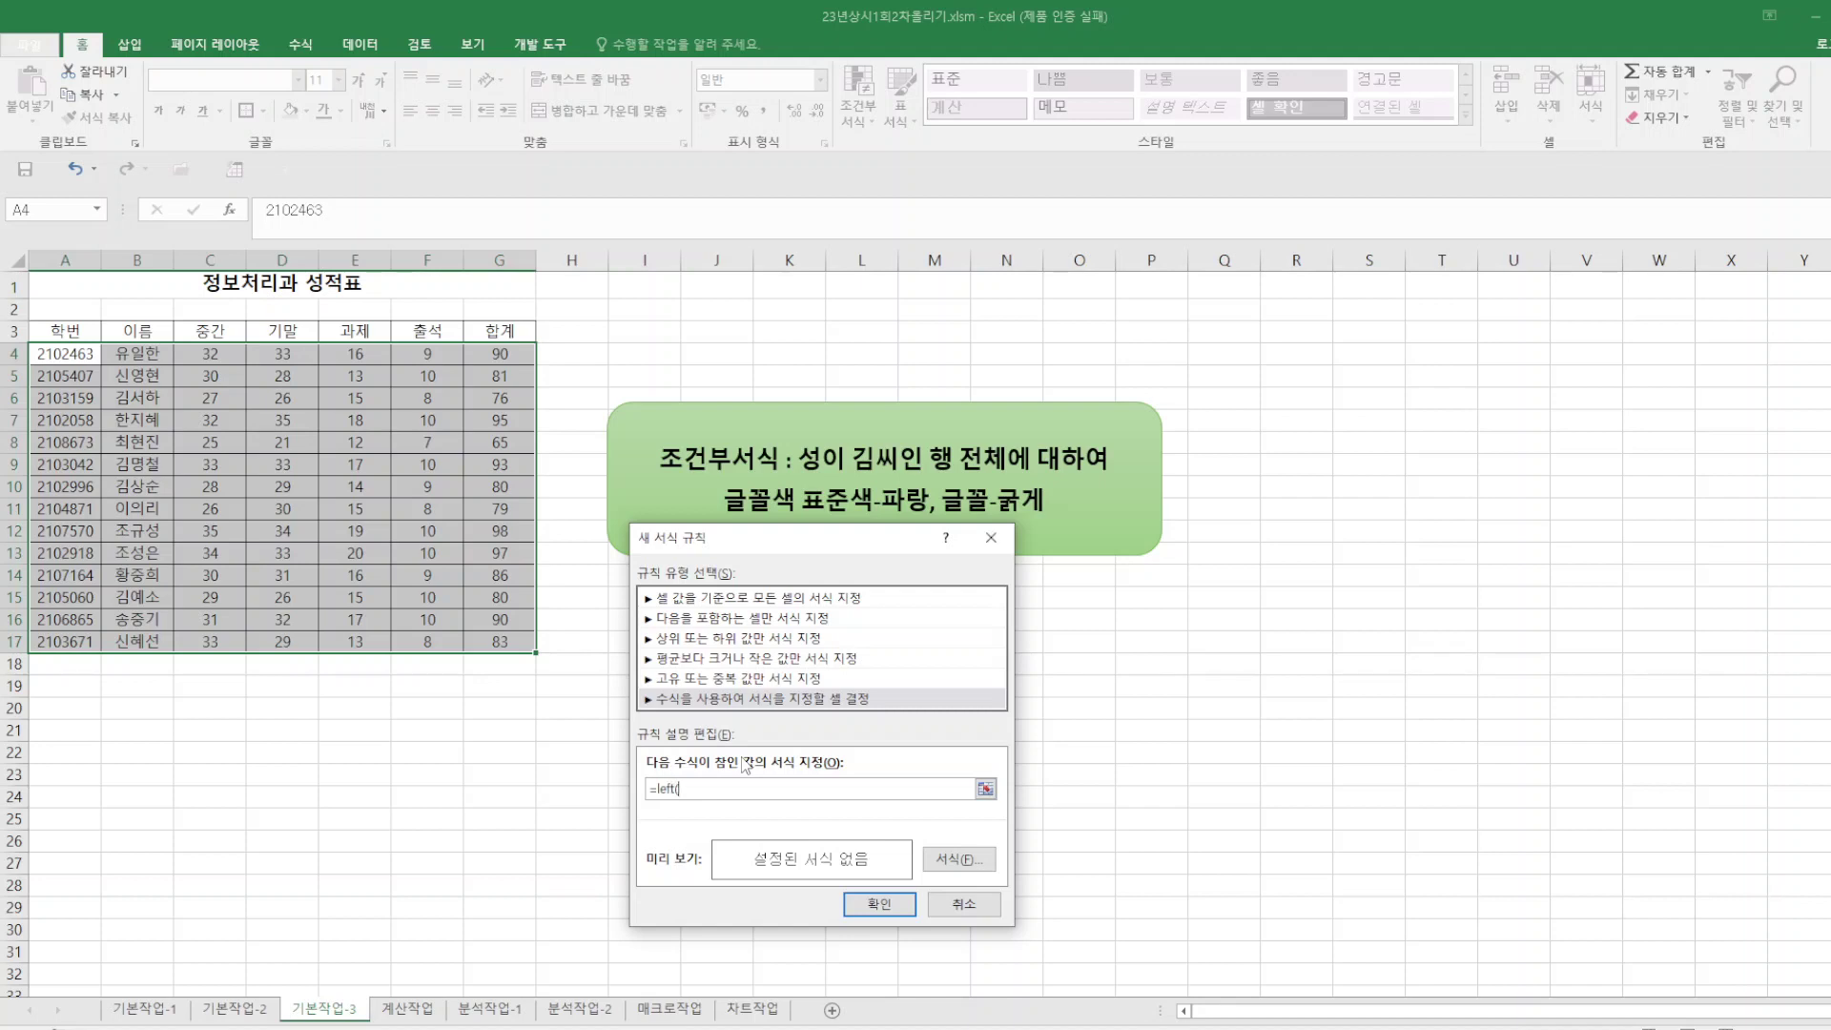
left_click(151, 355)
key("F4")
key("F4")
type(")=\"김")
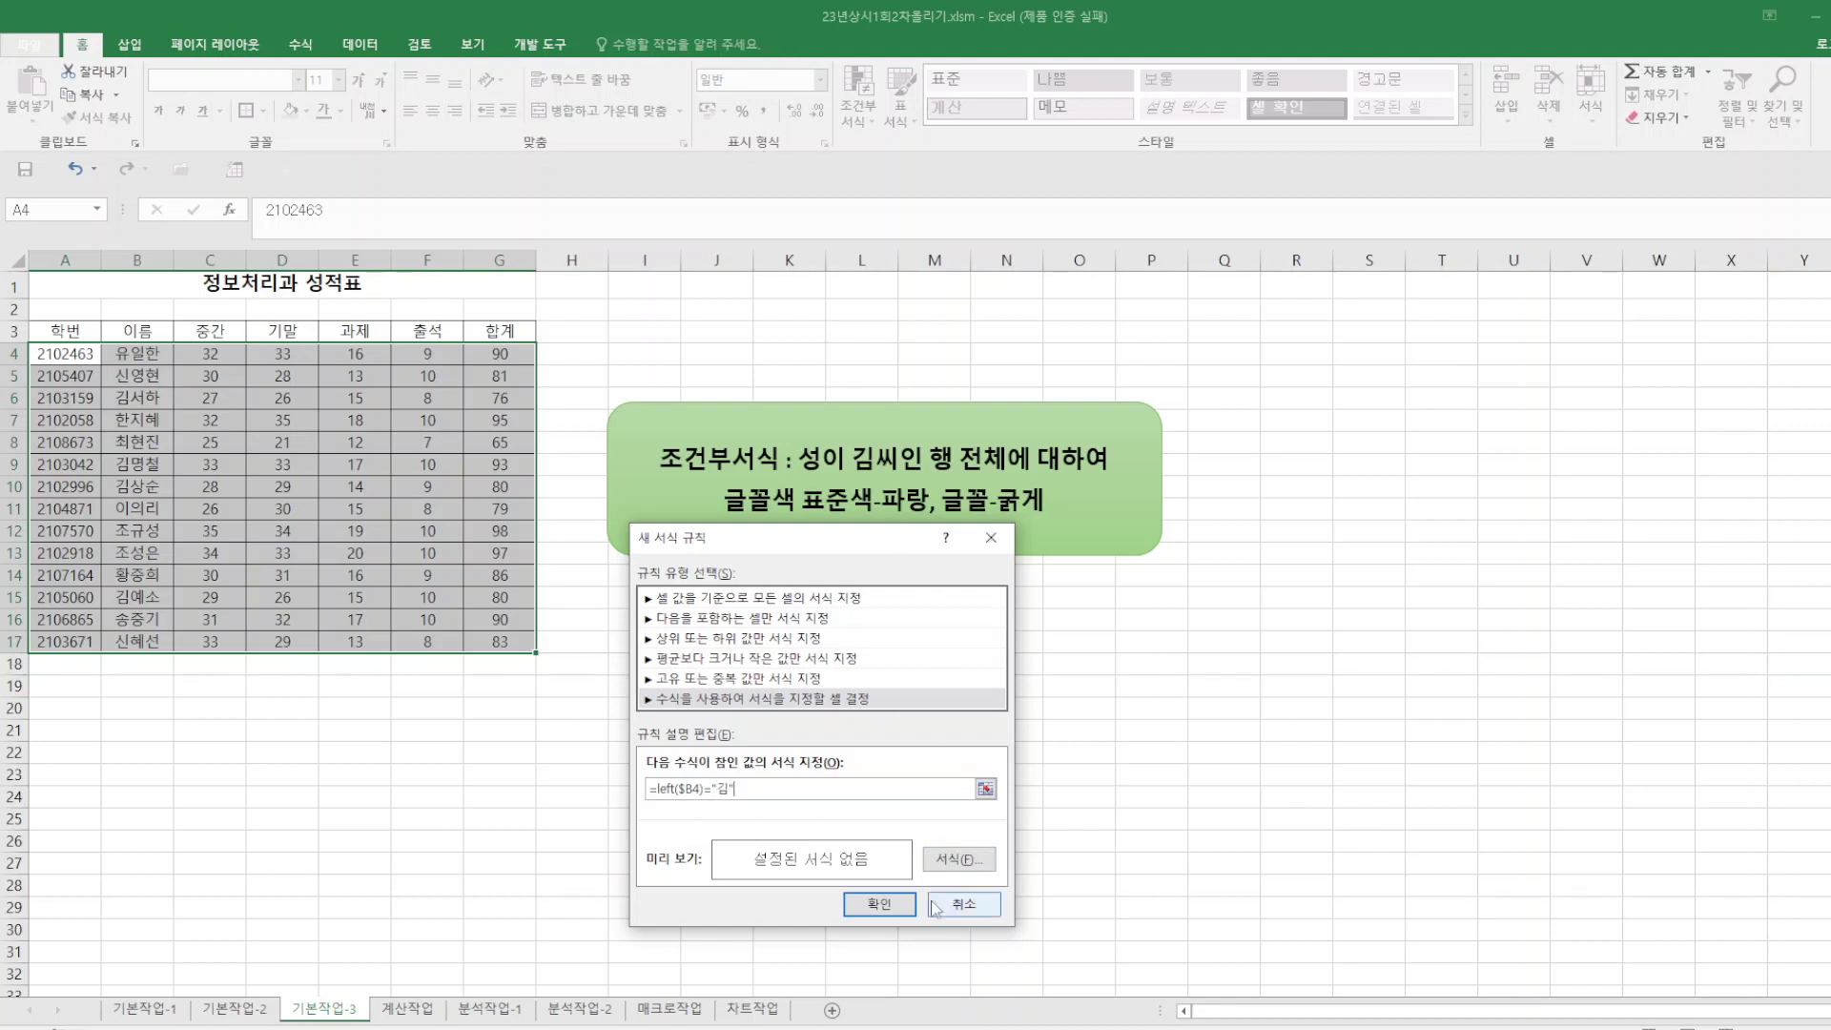
Give the rule a bold (굵게) font in standard blue and apply it to the selected range.
left_click(988, 870)
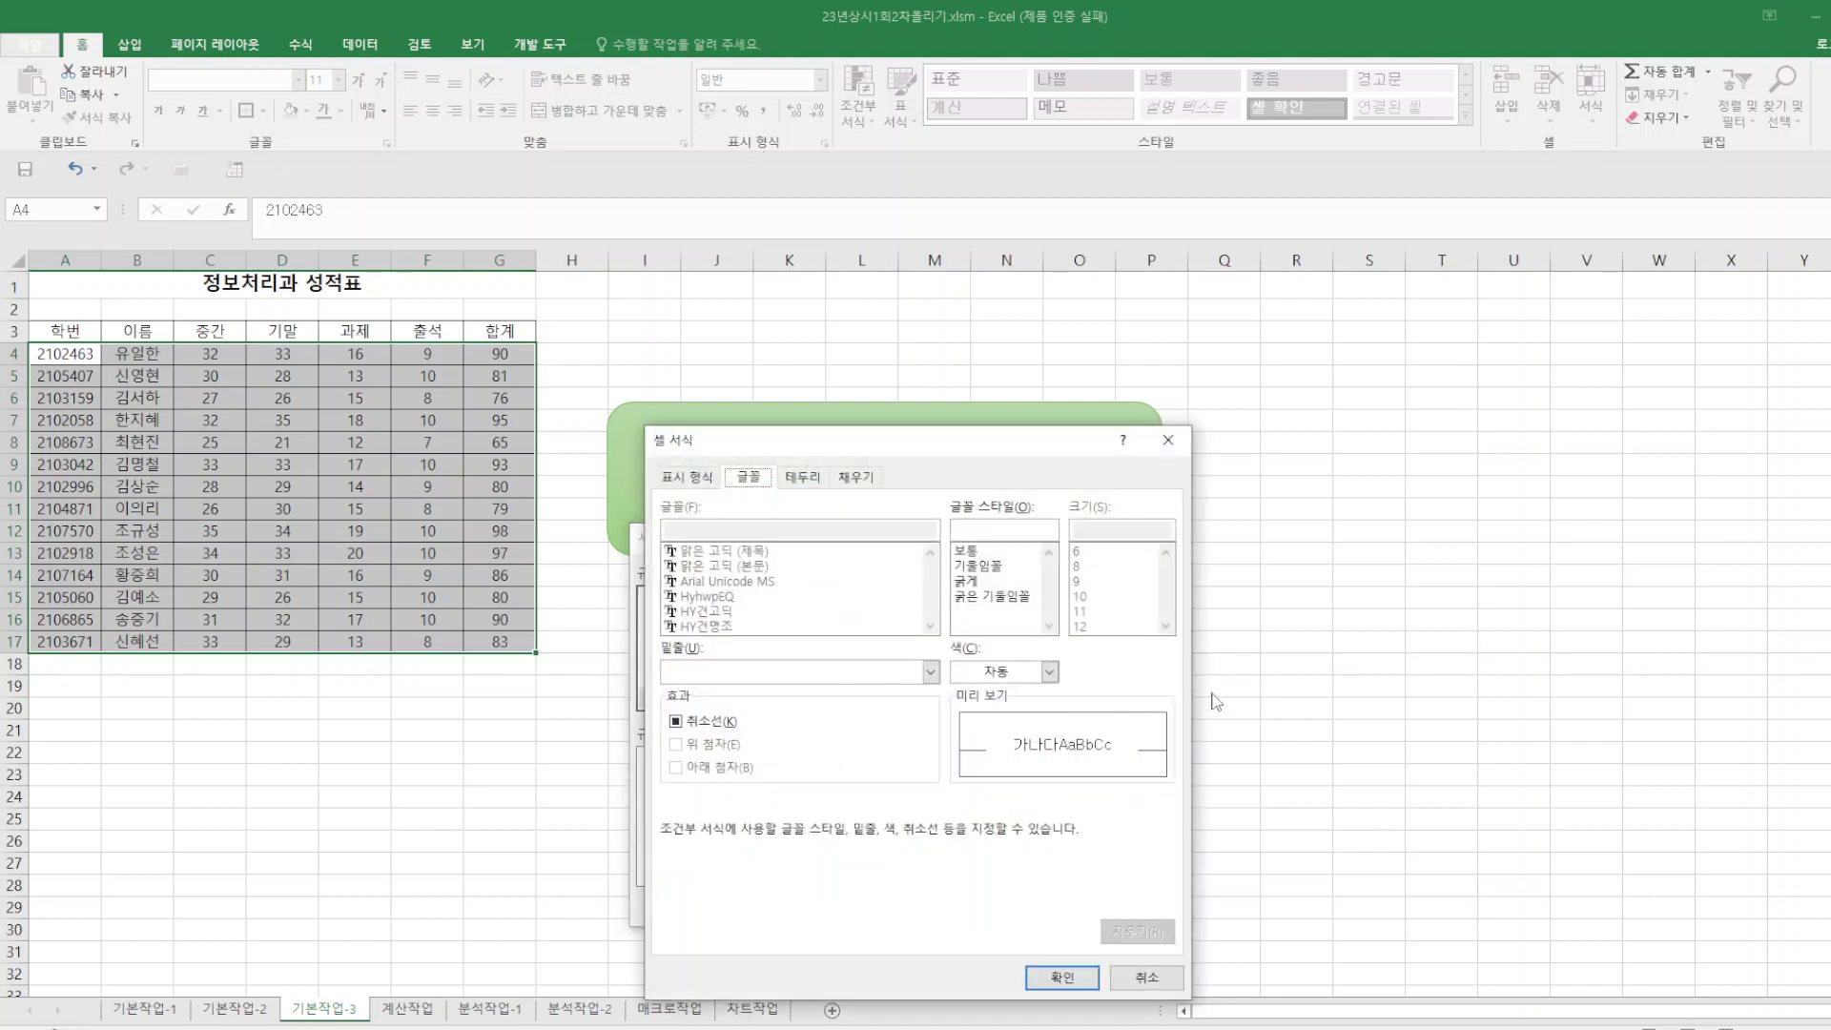
left_click(972, 581)
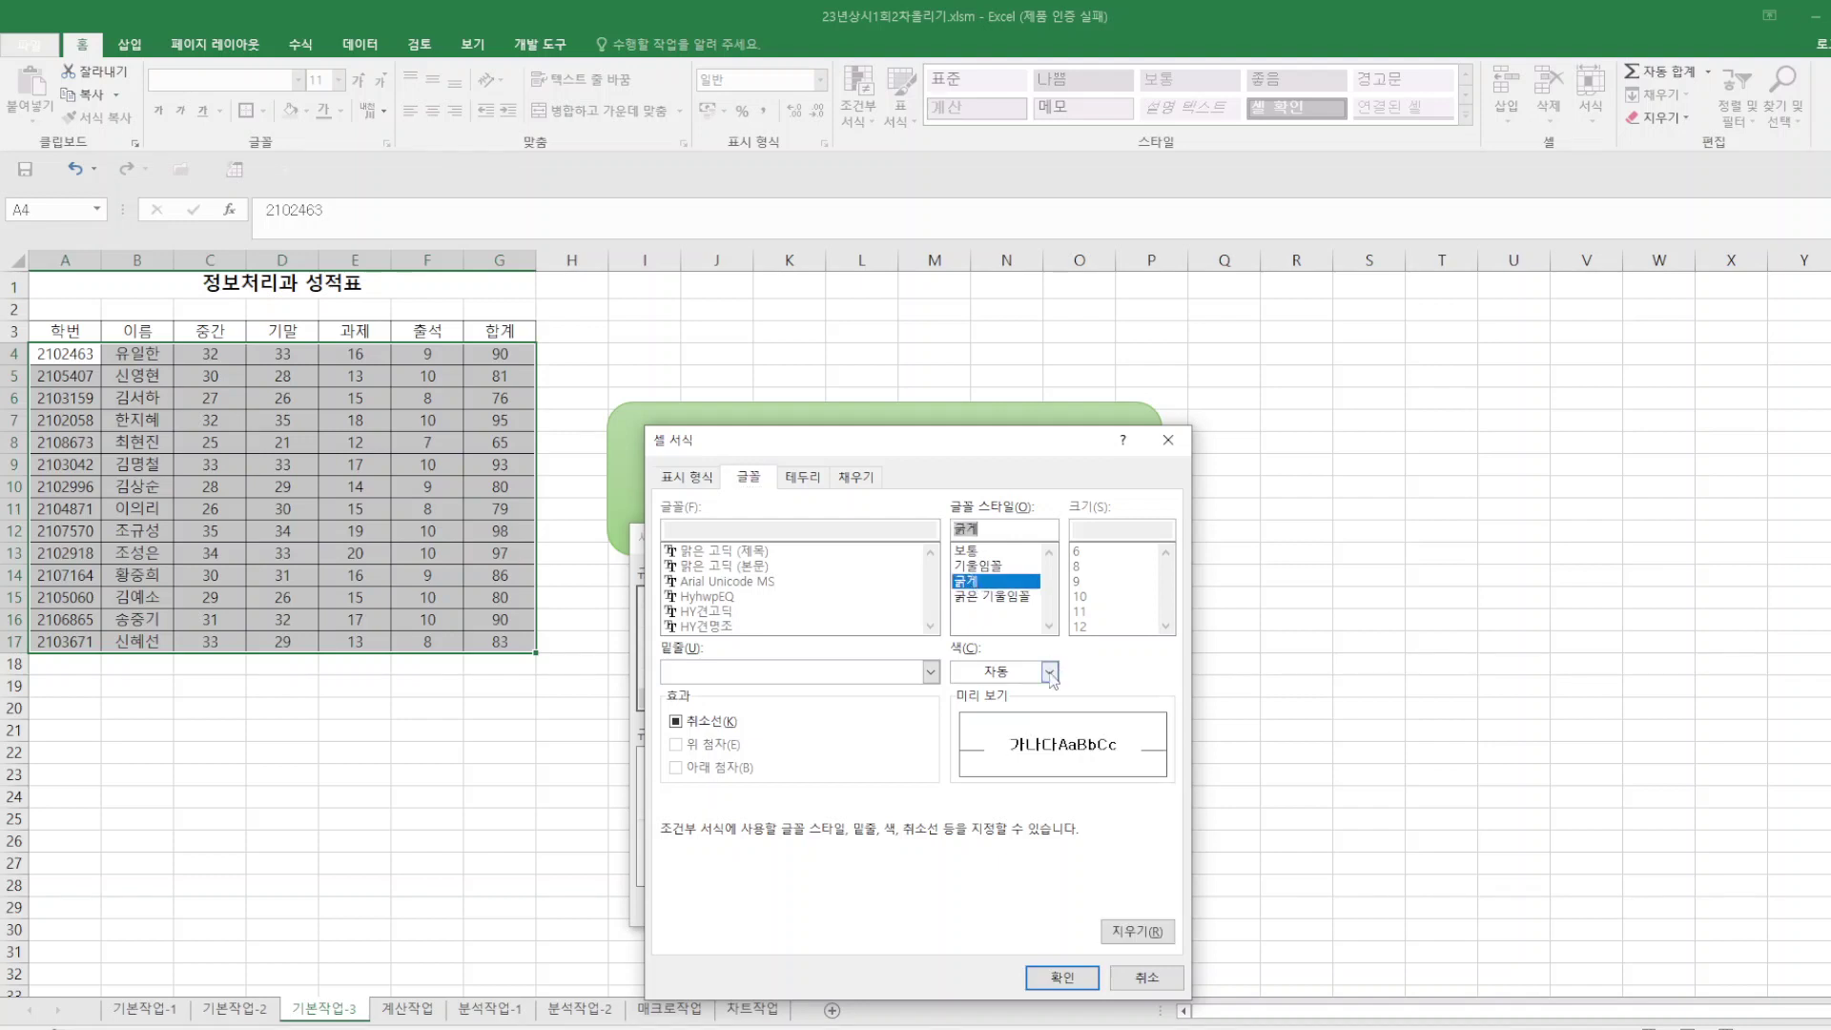
left_click(1049, 671)
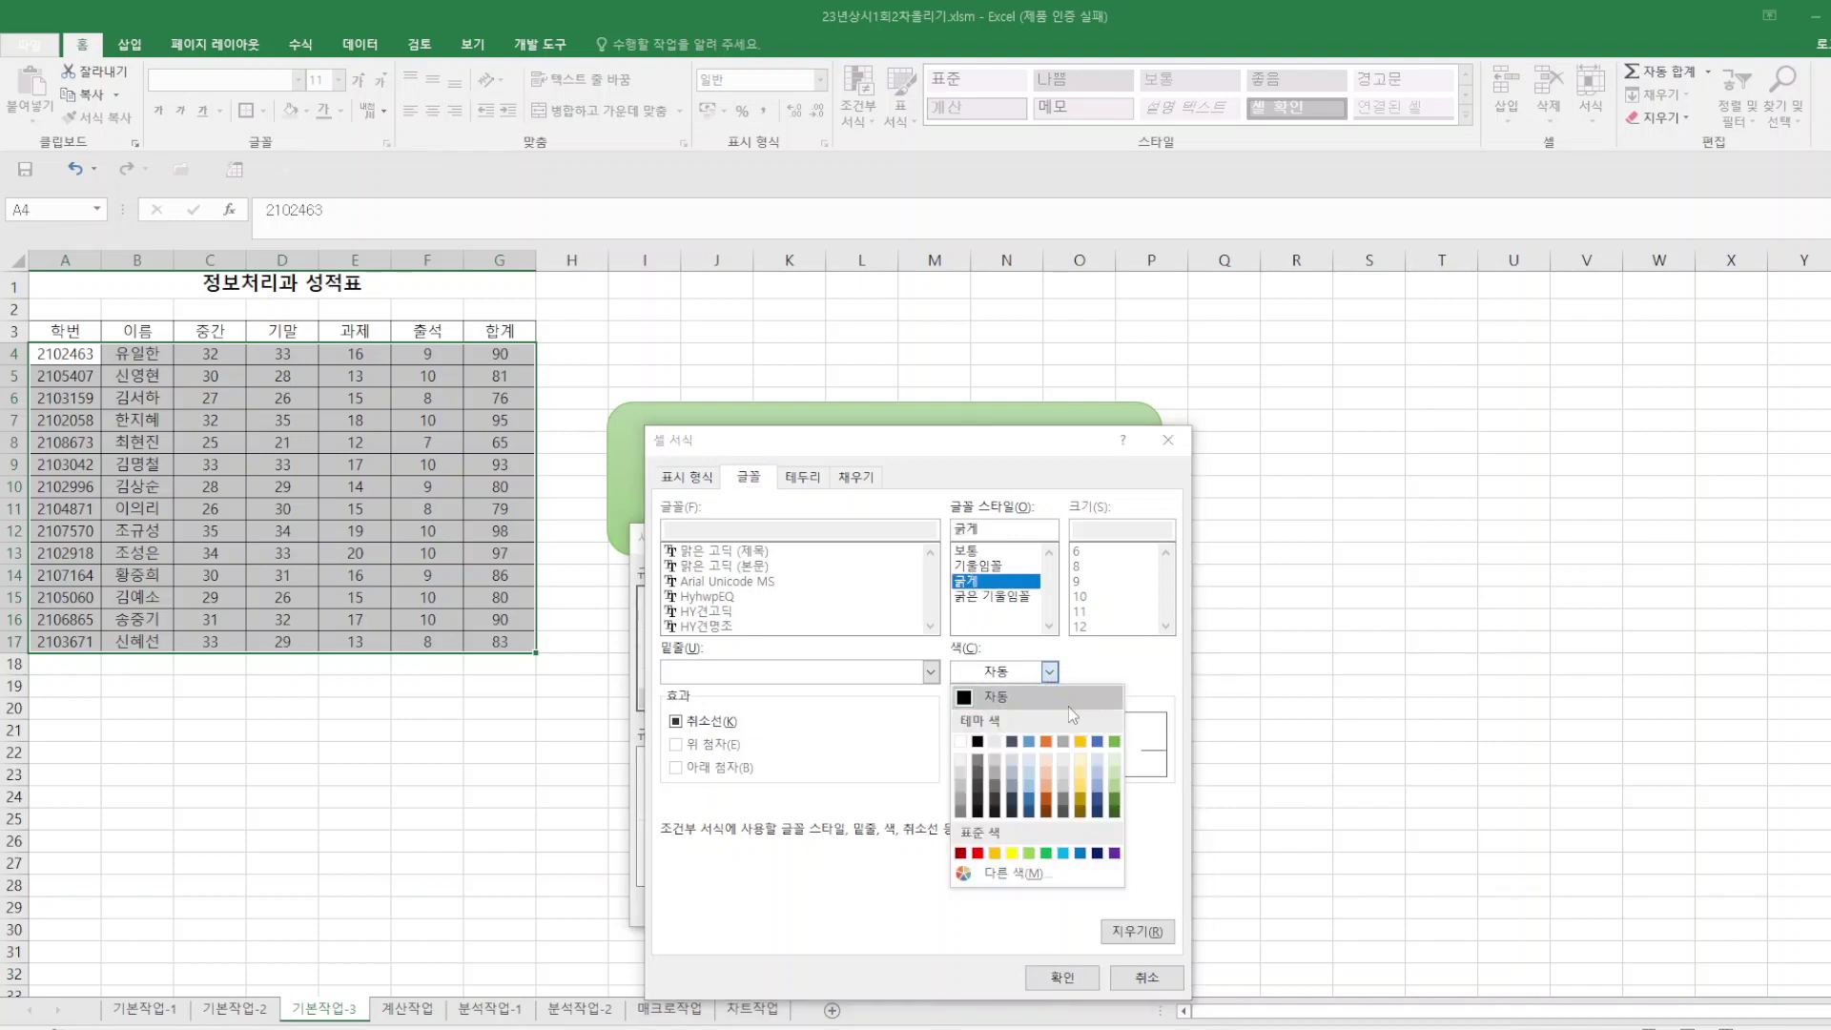
left_click(1080, 854)
left_click(1089, 977)
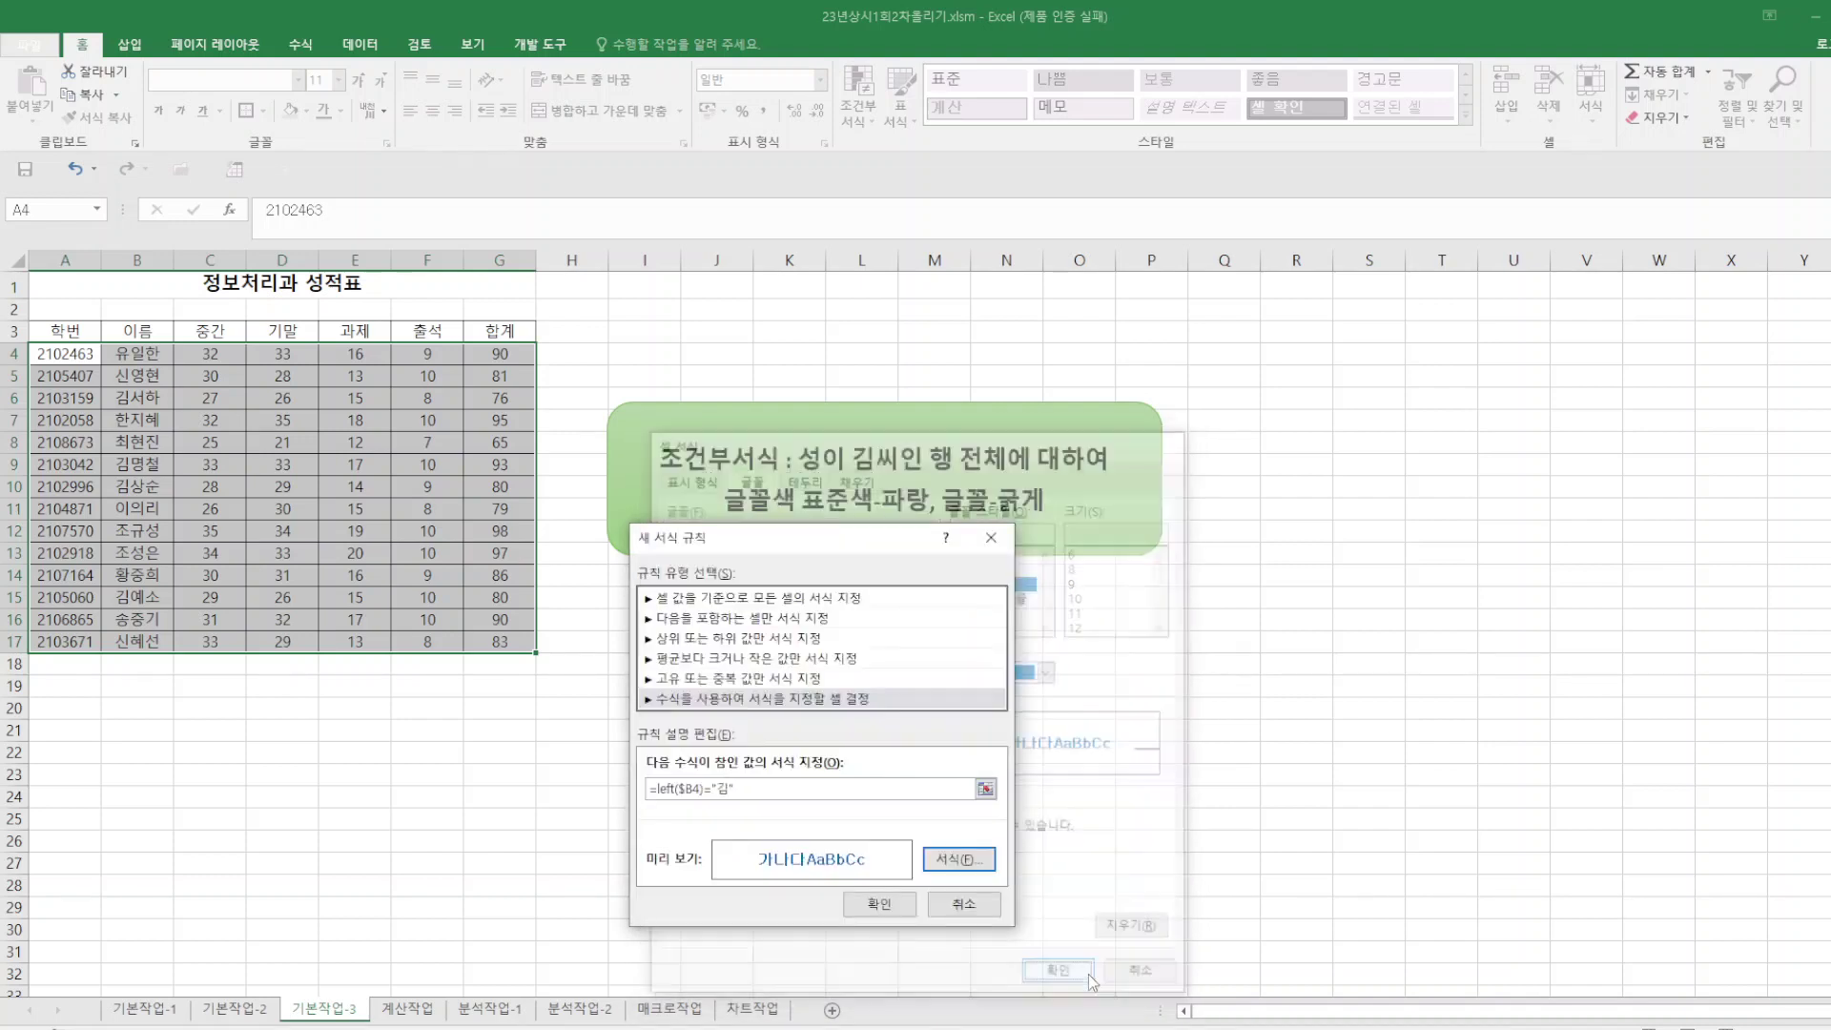
left_click(878, 903)
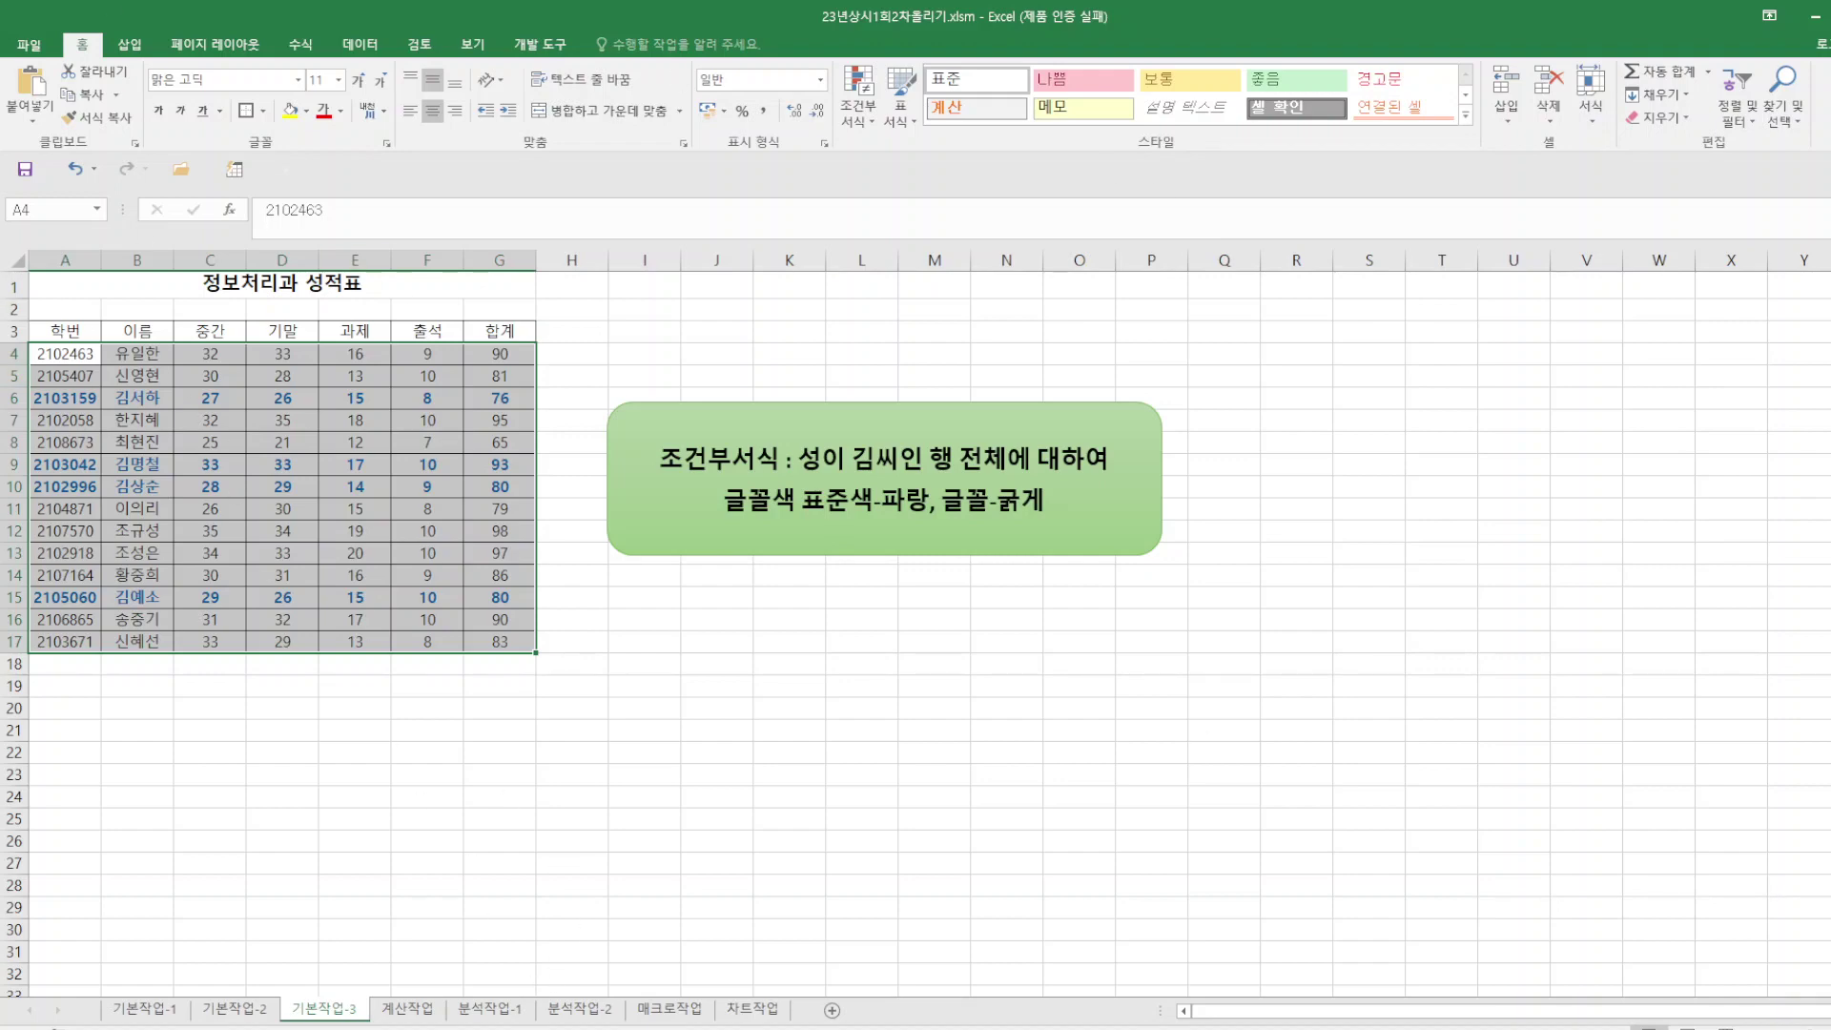
In D3 of sheet 계산작업, start an IF function whose logical test is left(A3,1)="A".
left_click(410, 1009)
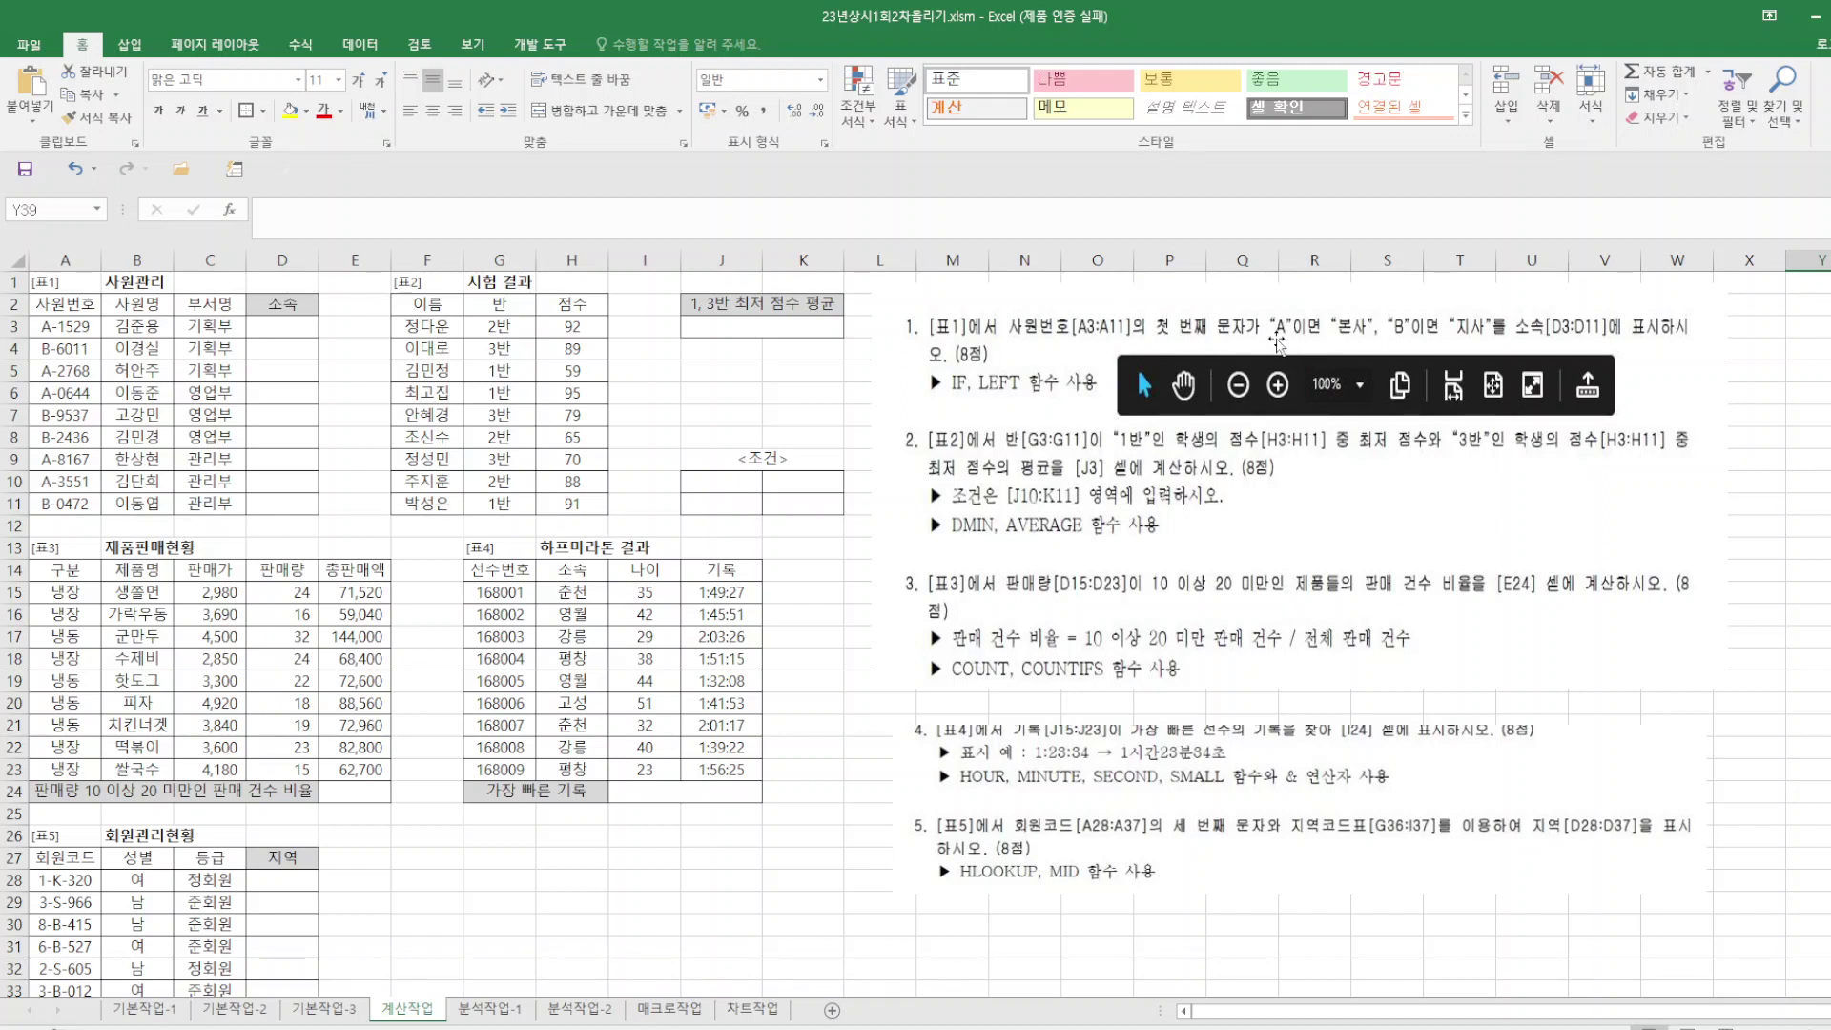
left_click(275, 325)
type("=")
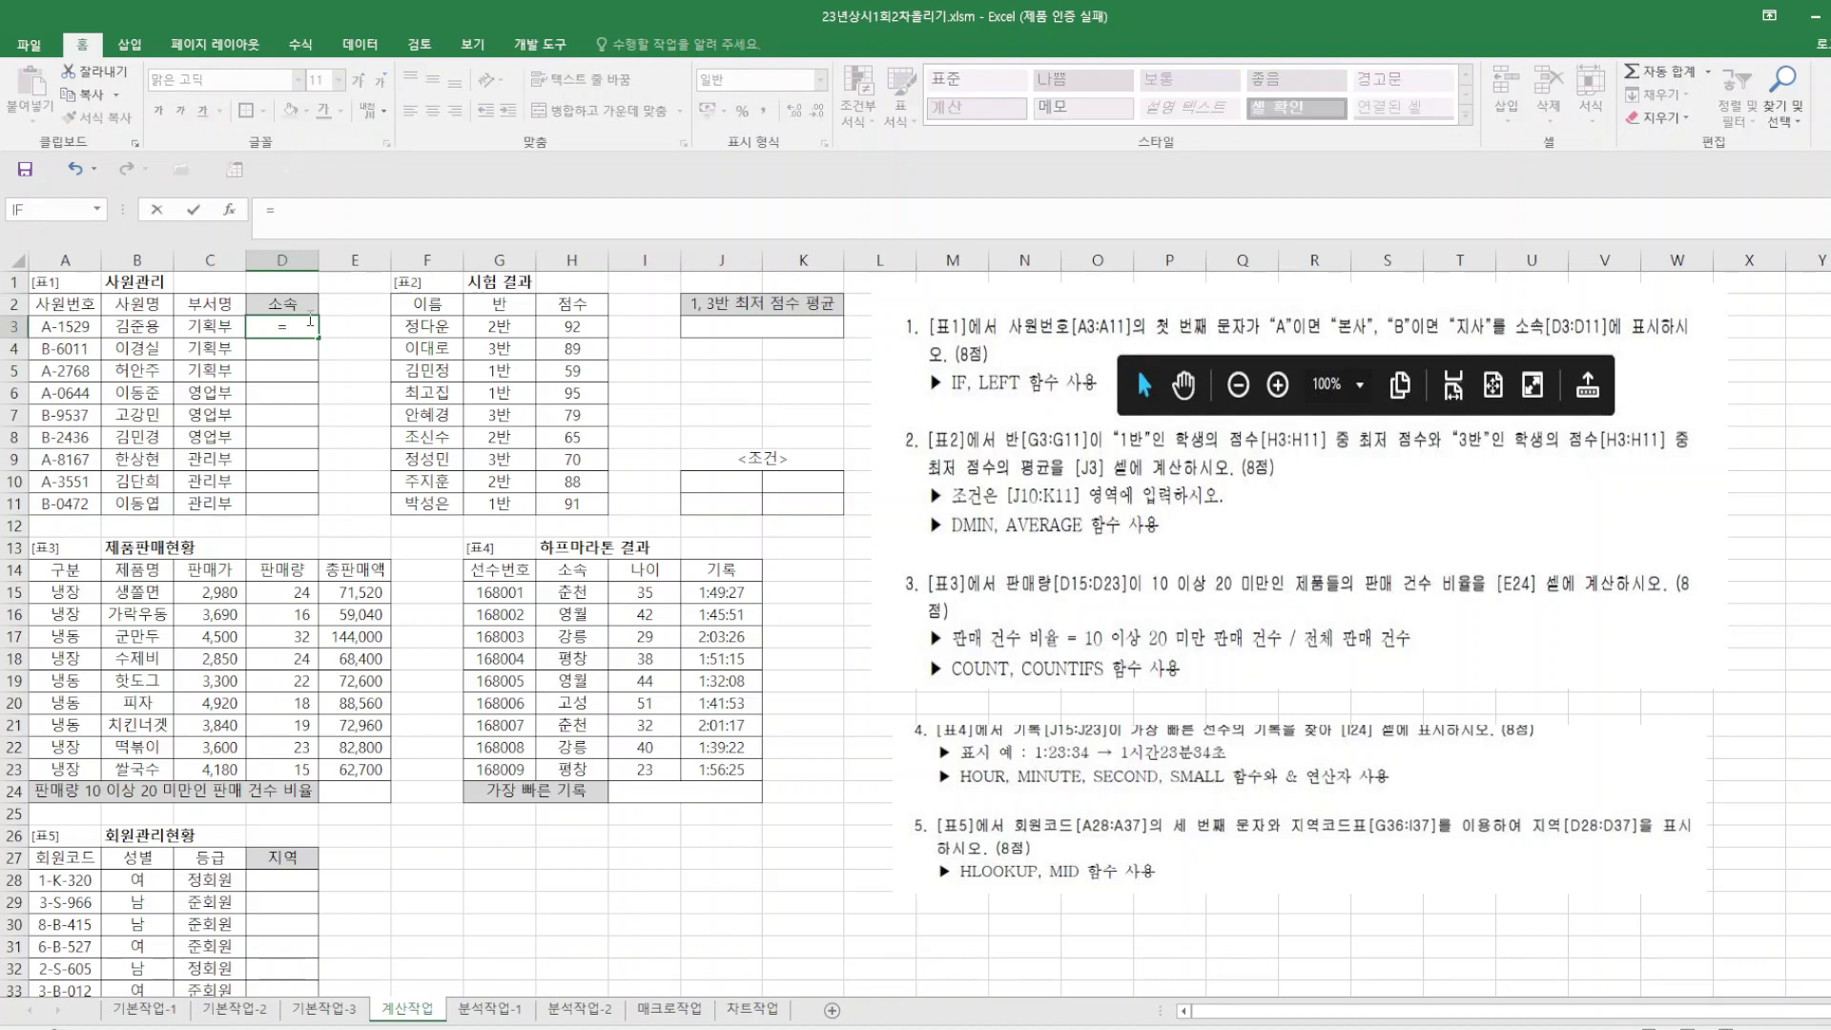
type("if(")
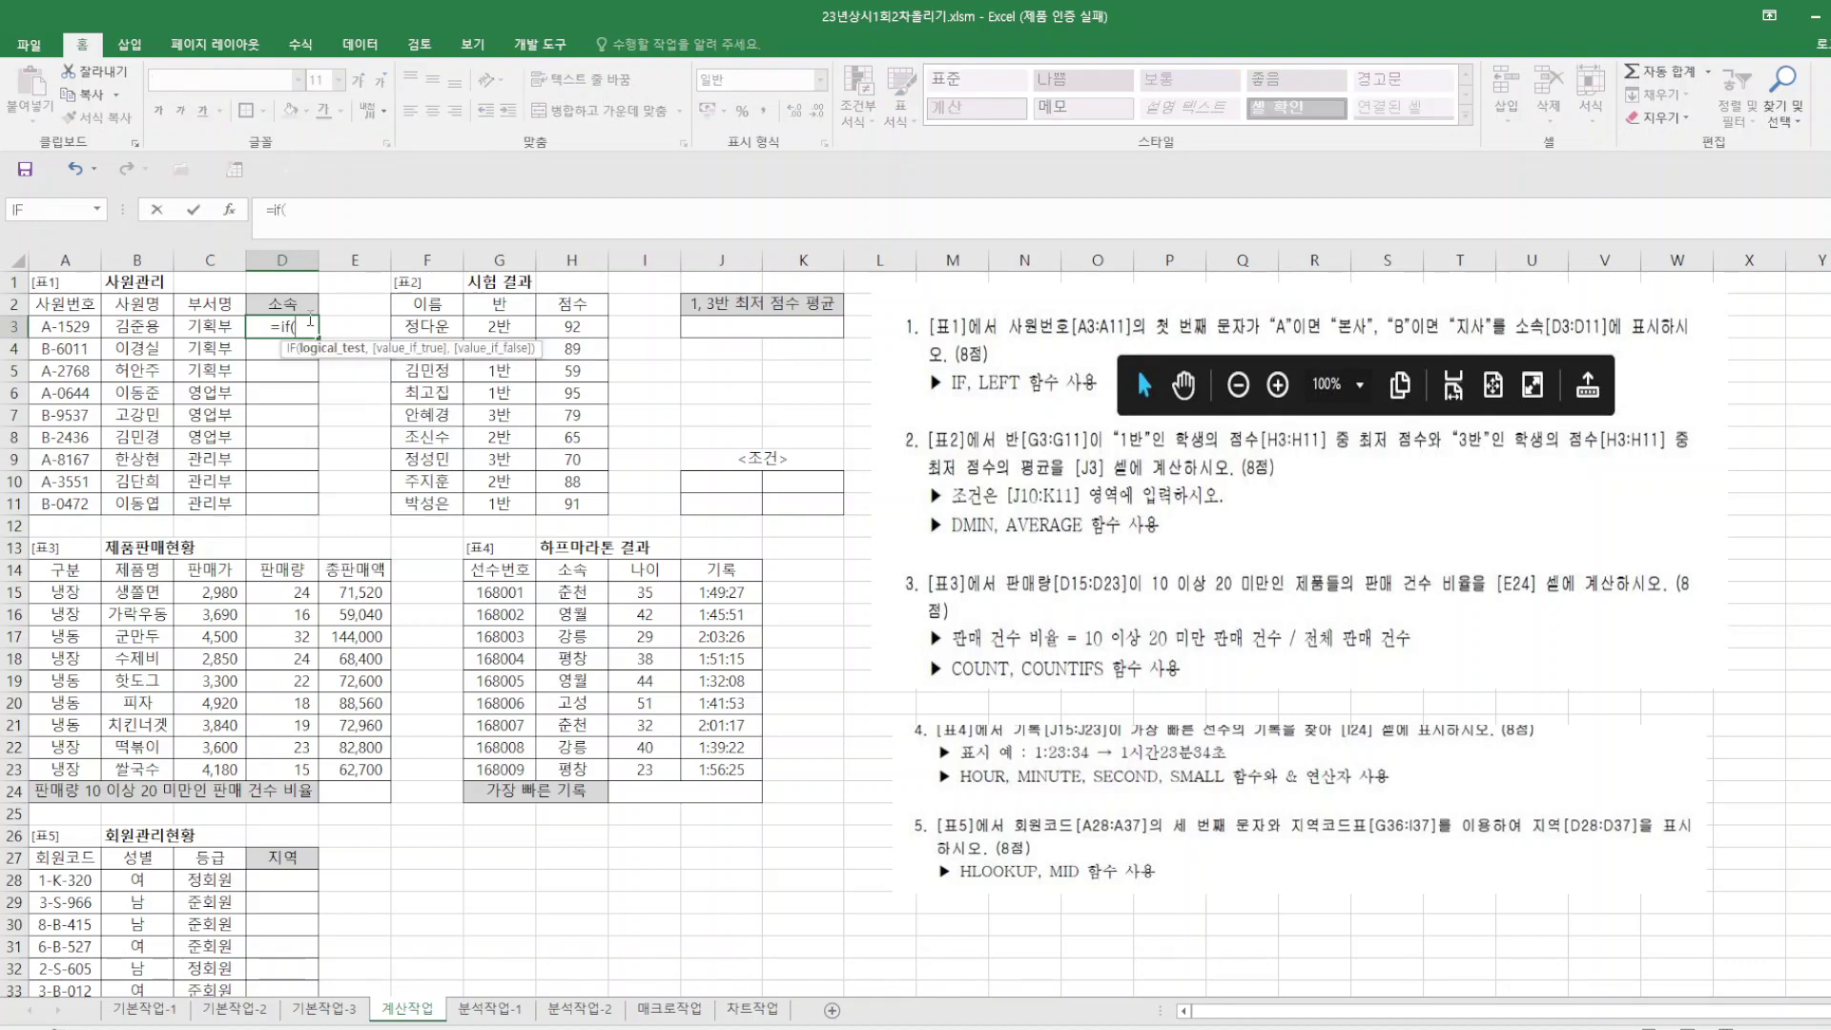
left_click(234, 210)
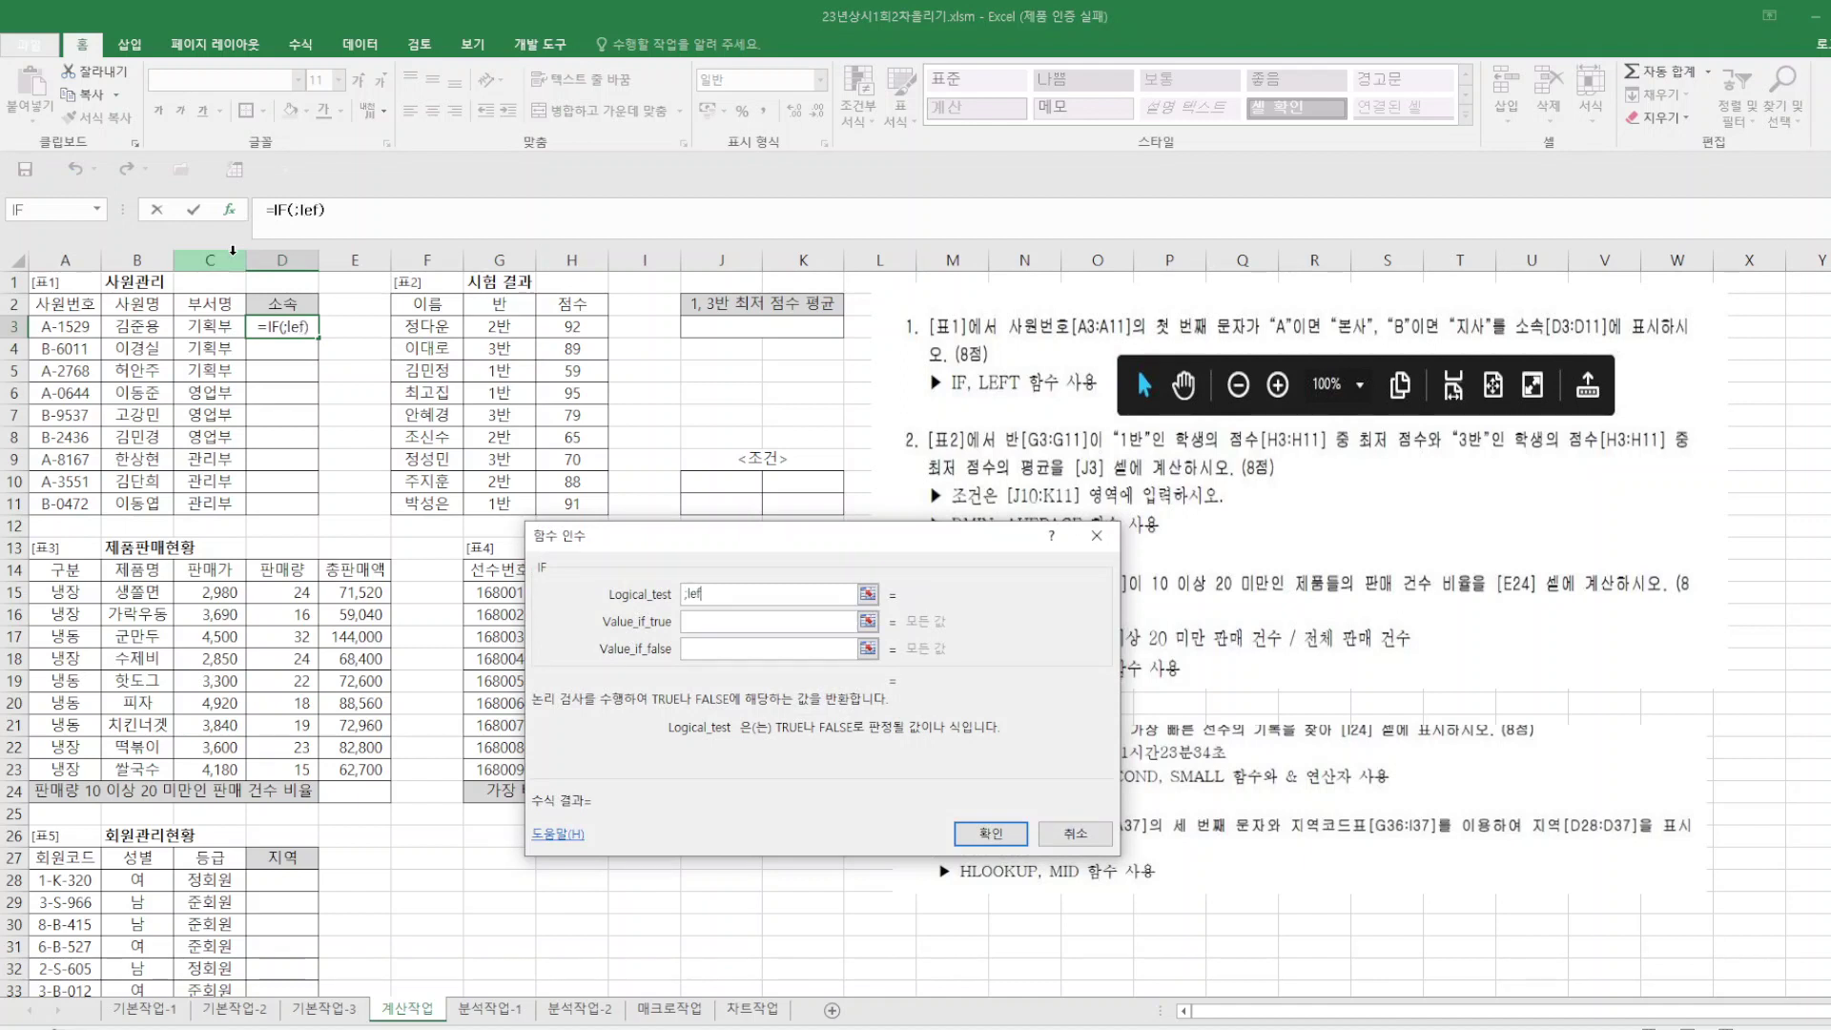
type("left(")
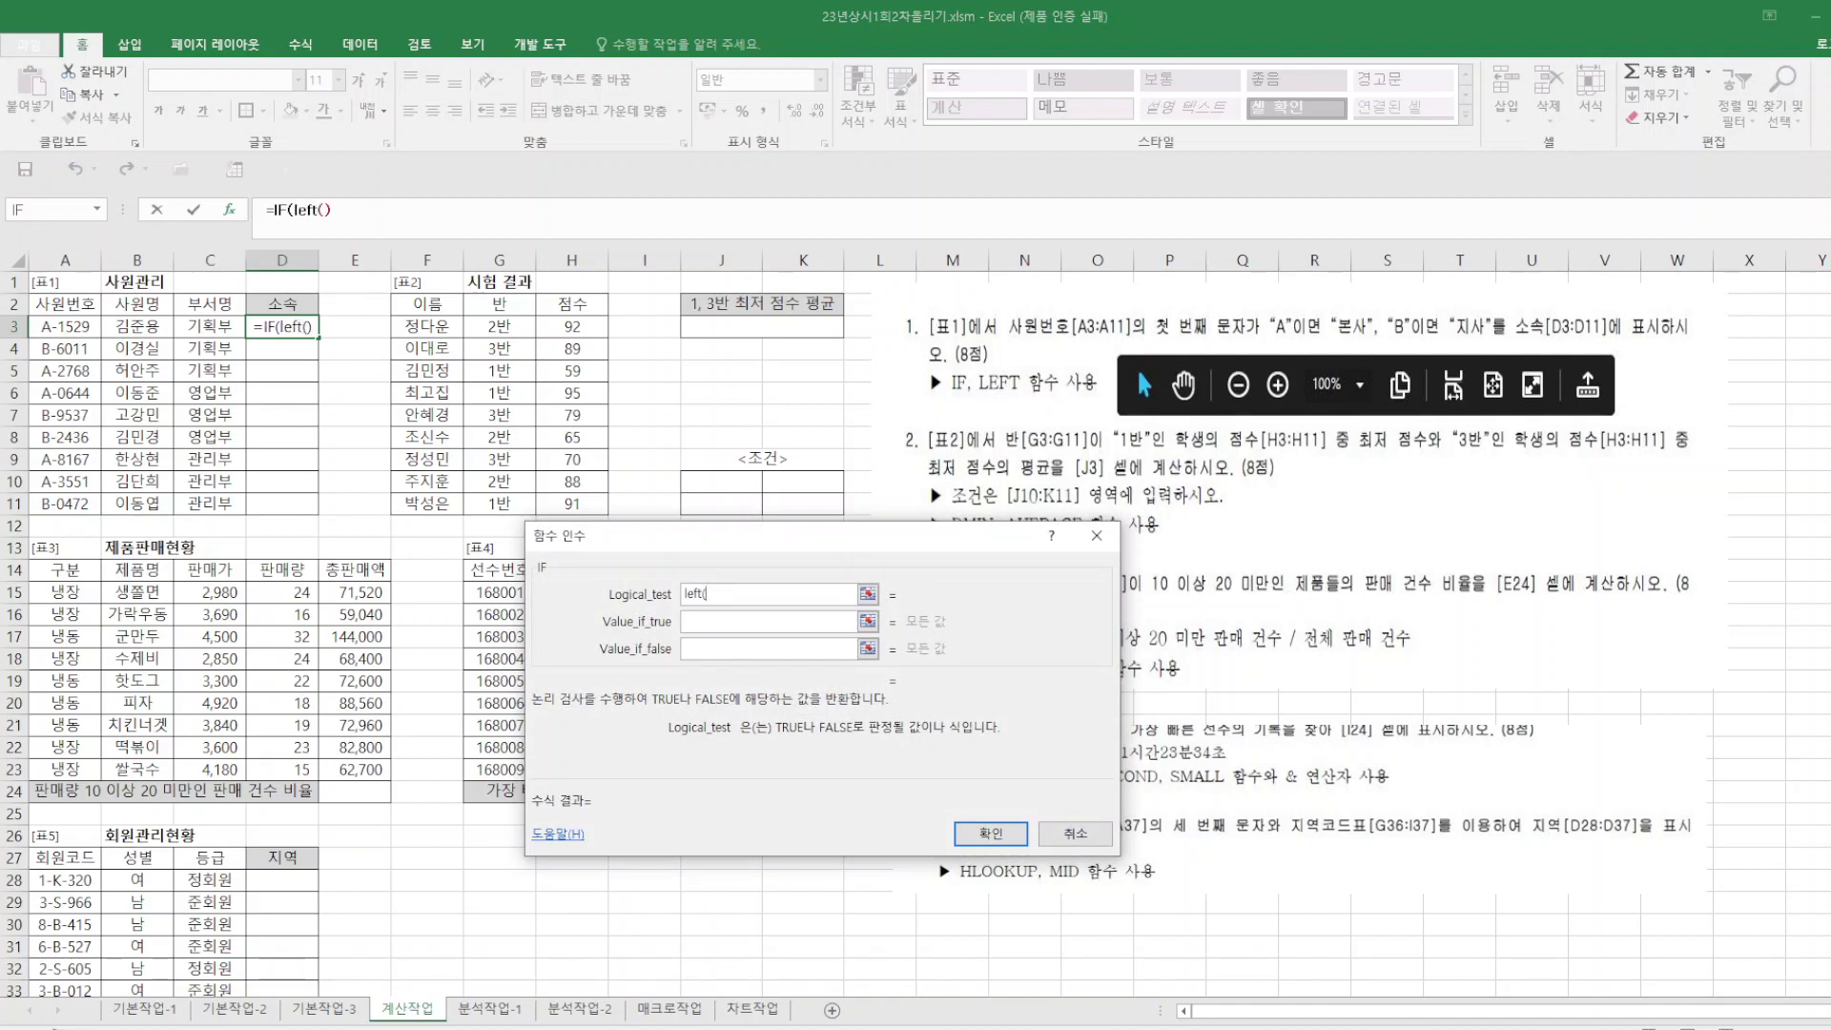
left_click(76, 327)
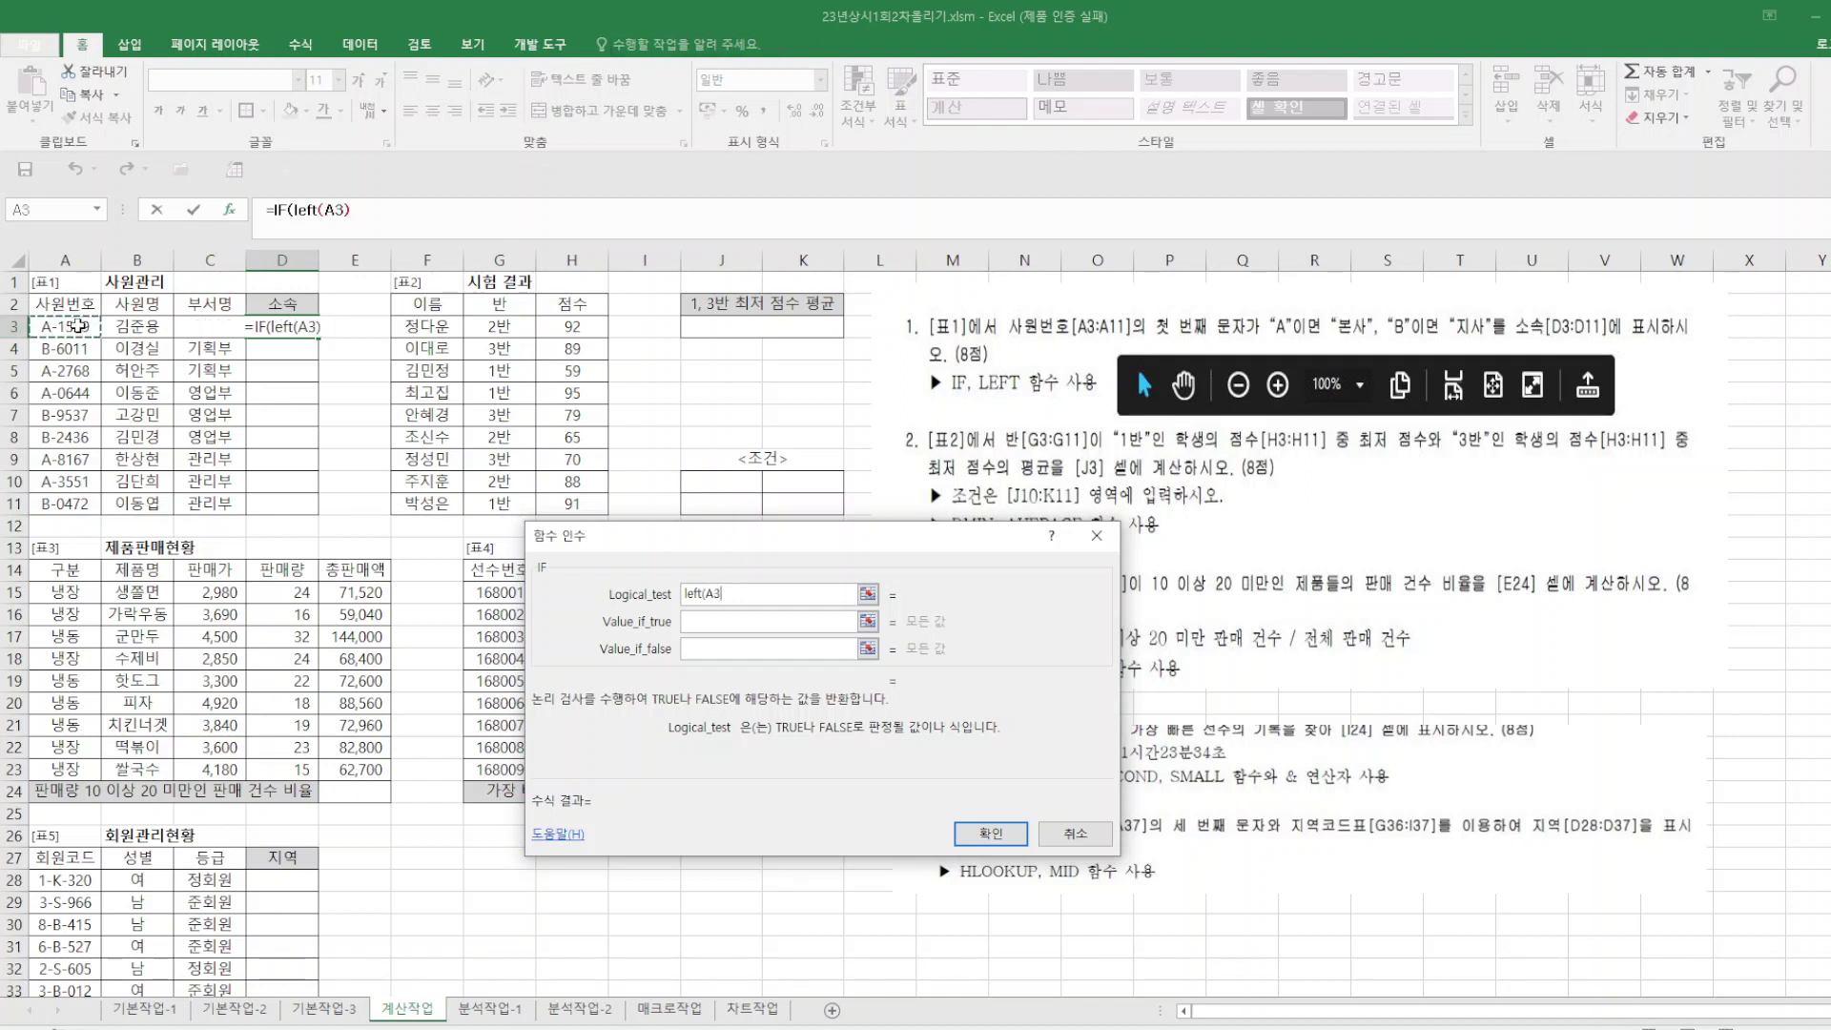
type(",1")
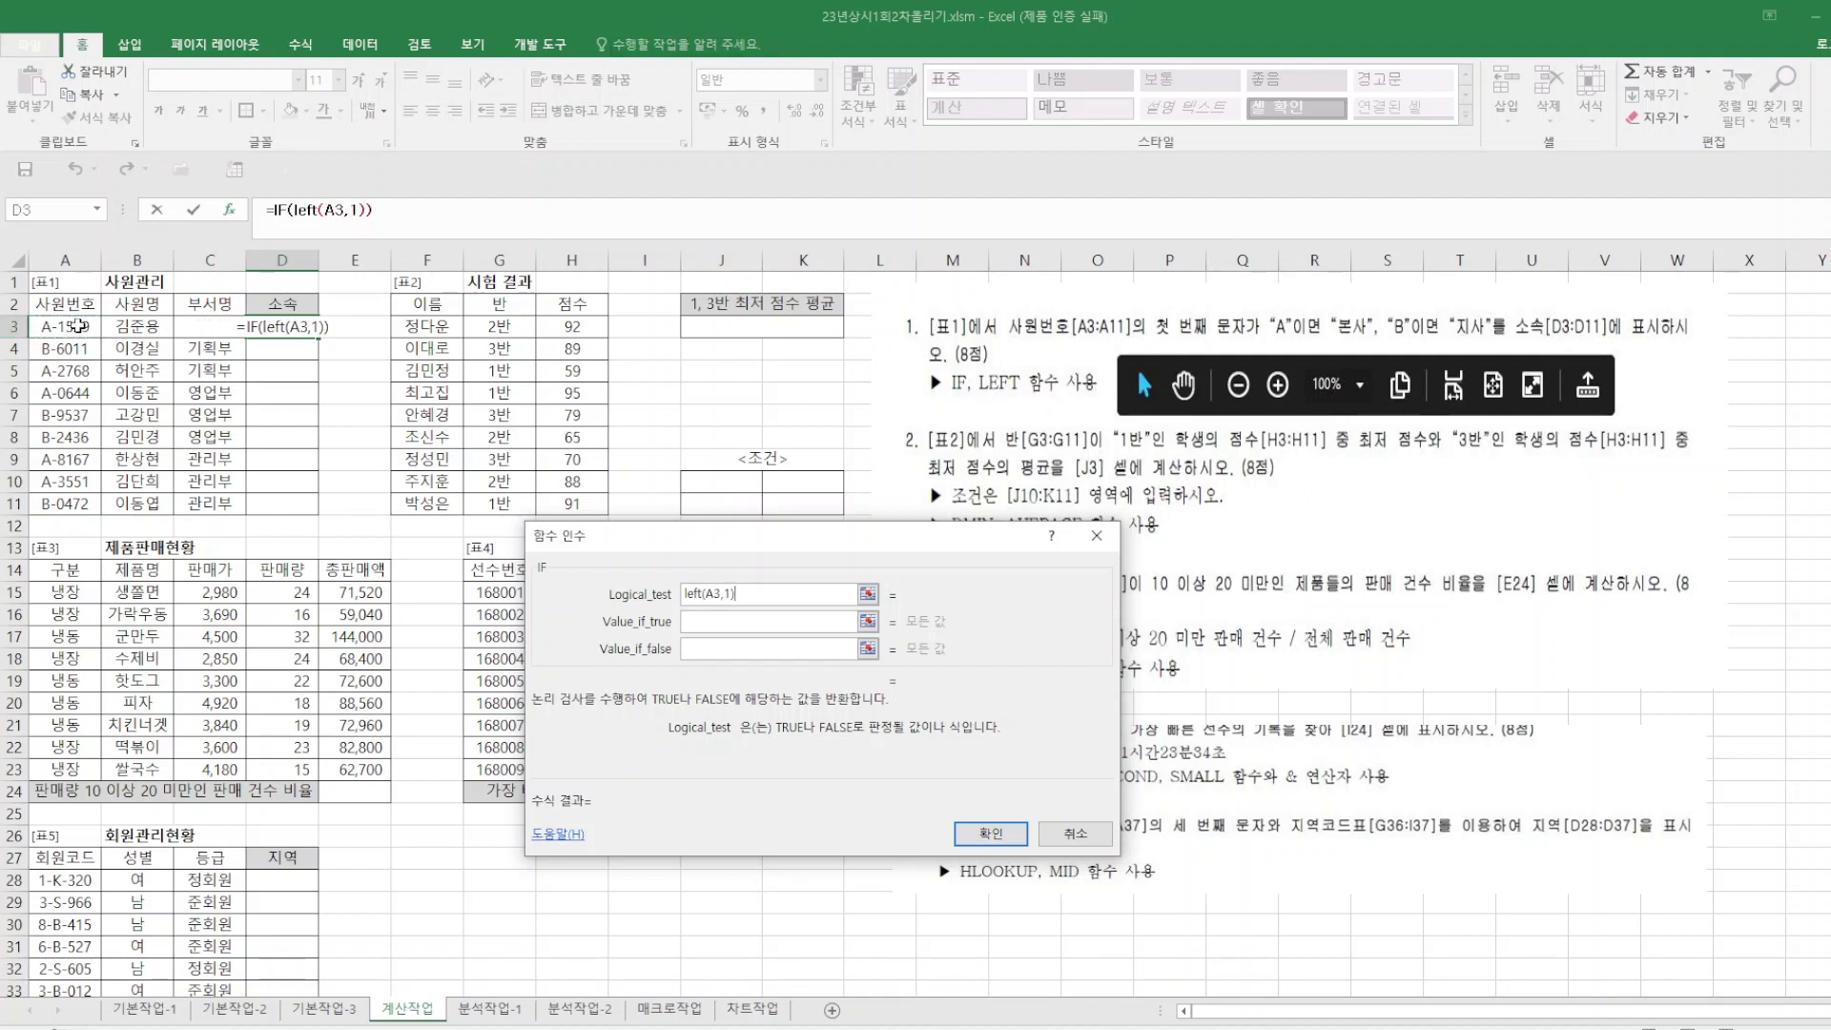
type(")=\"ㅁ")
key("BackSpace")
type("A\"")
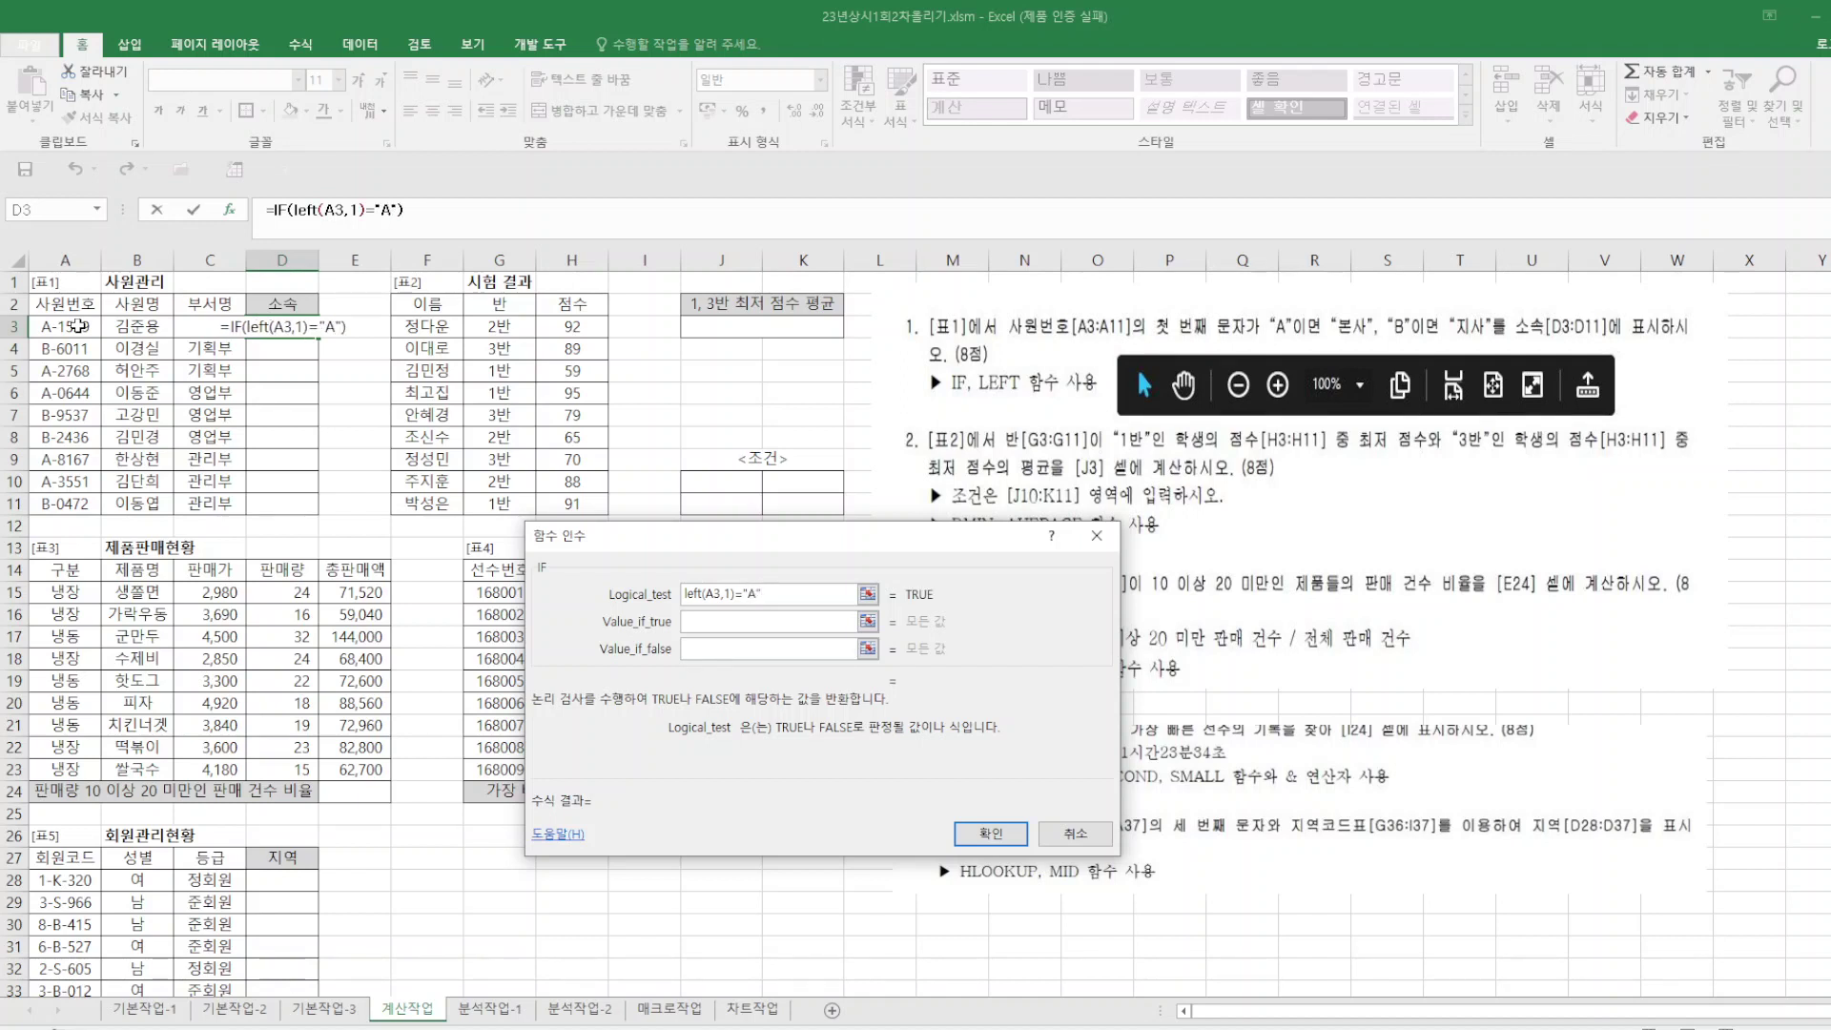
Make the IF function return "본사" when true and "지사" when false, and fill the formula down to D11.
left_click(717, 622)
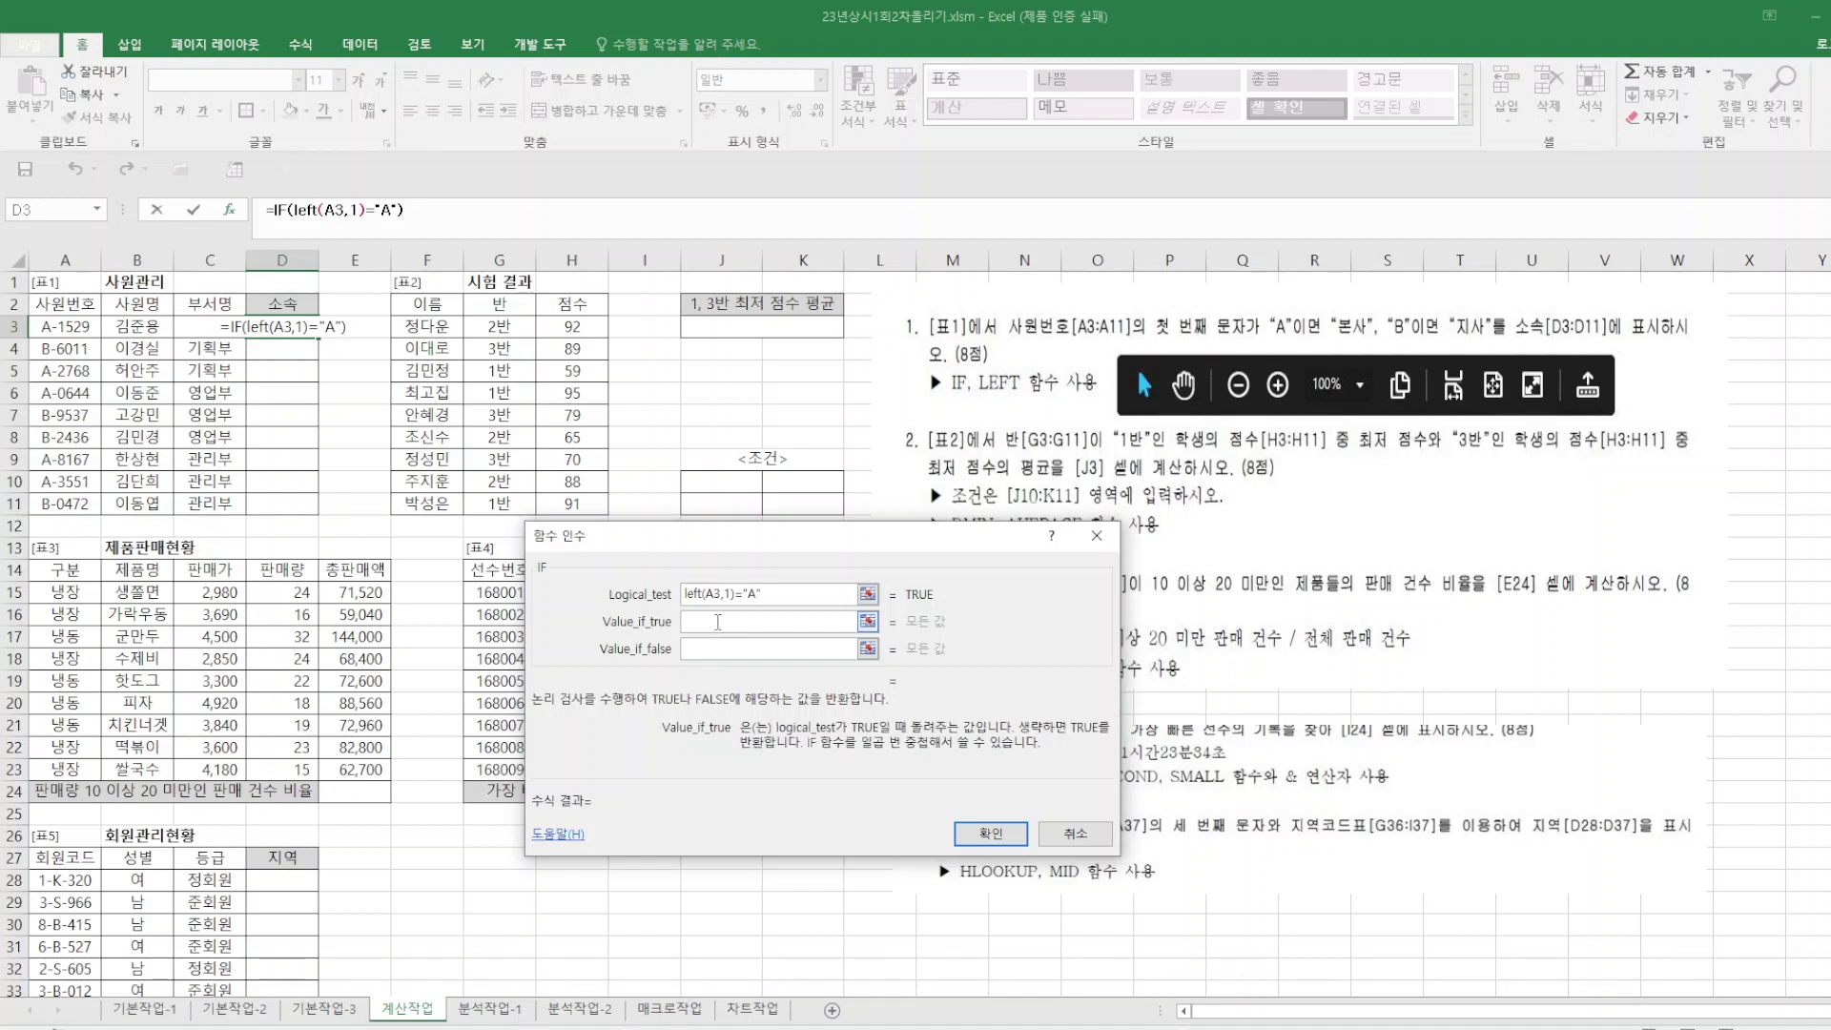
type("본ㅅ")
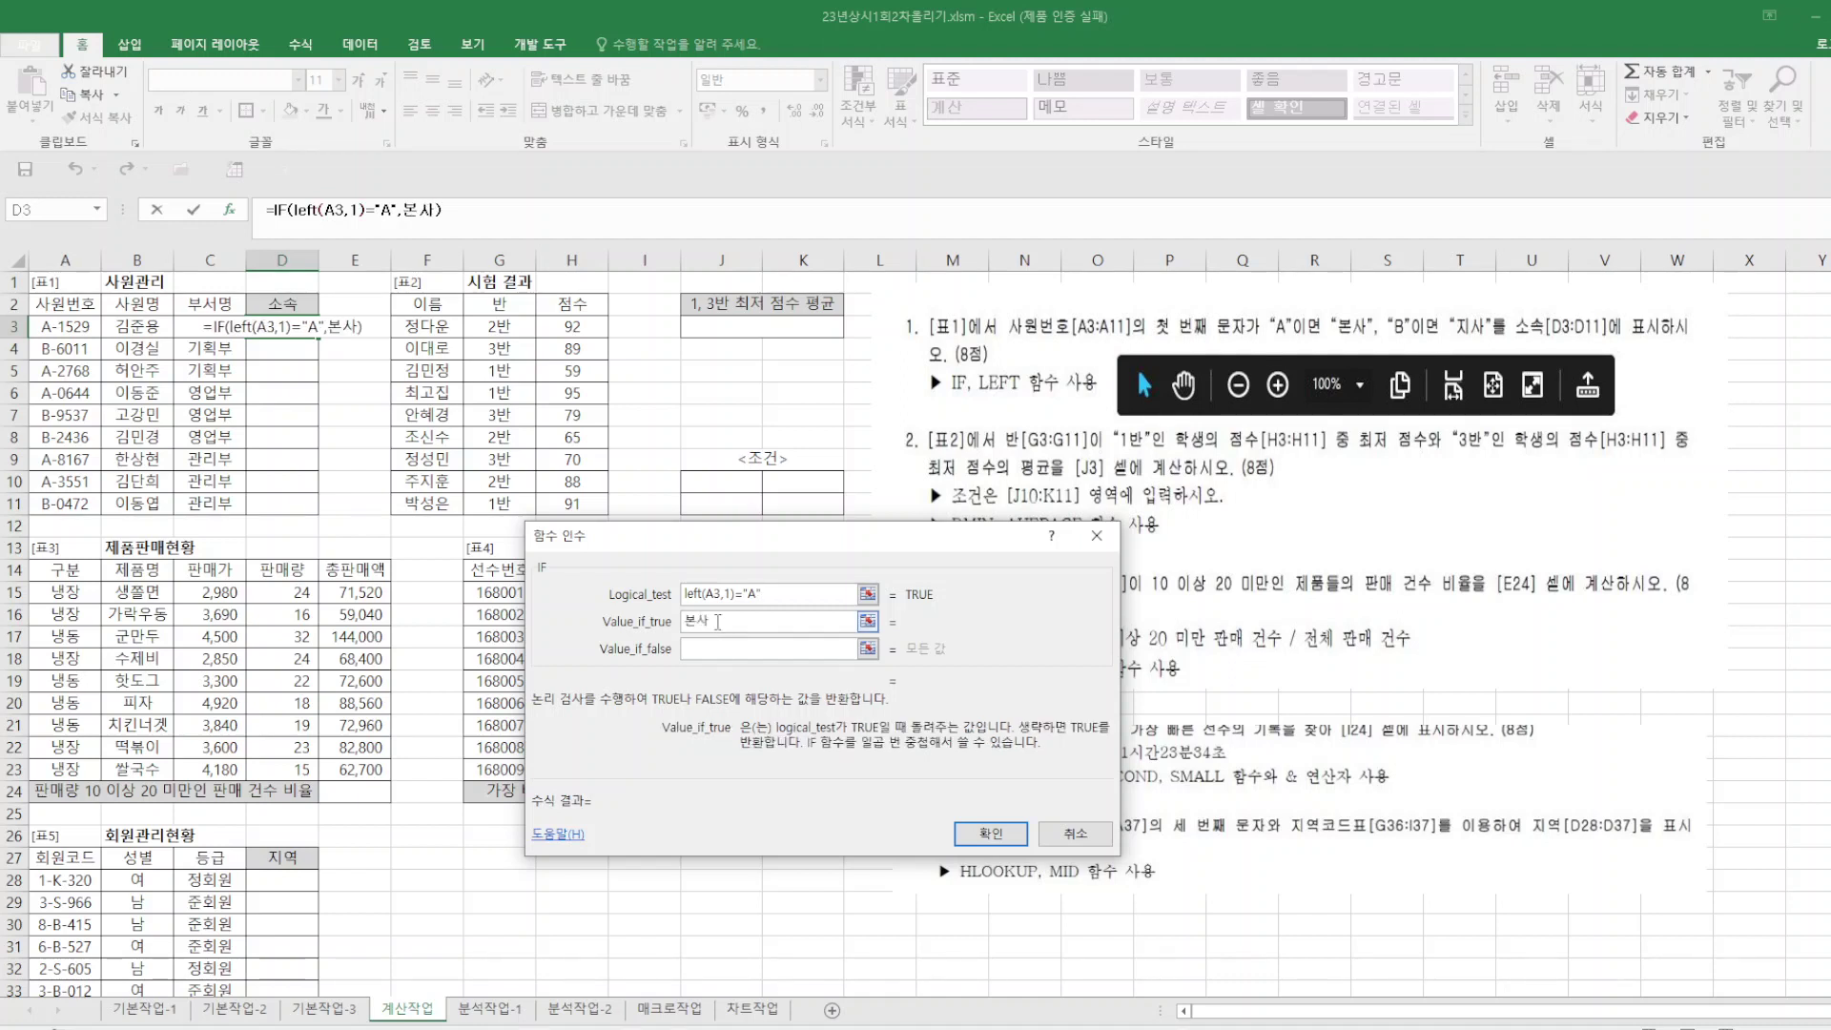
left_click(726, 649)
type("지사")
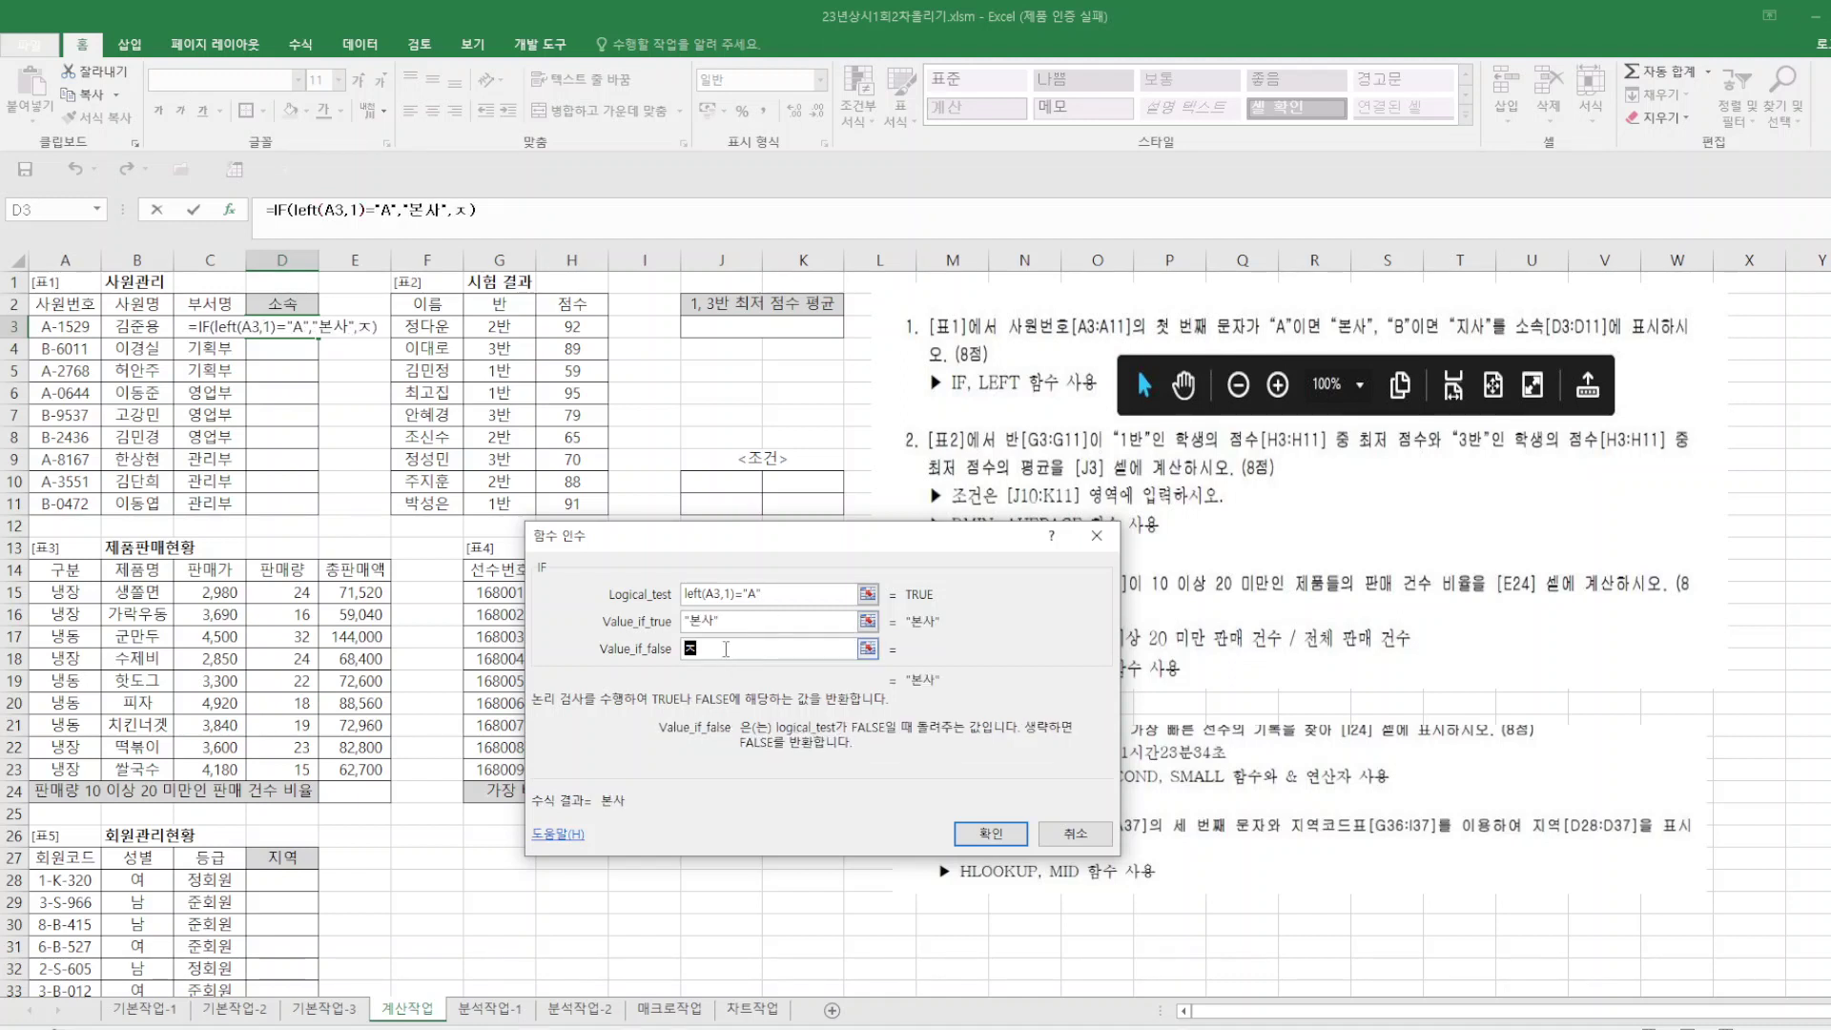
left_click(991, 834)
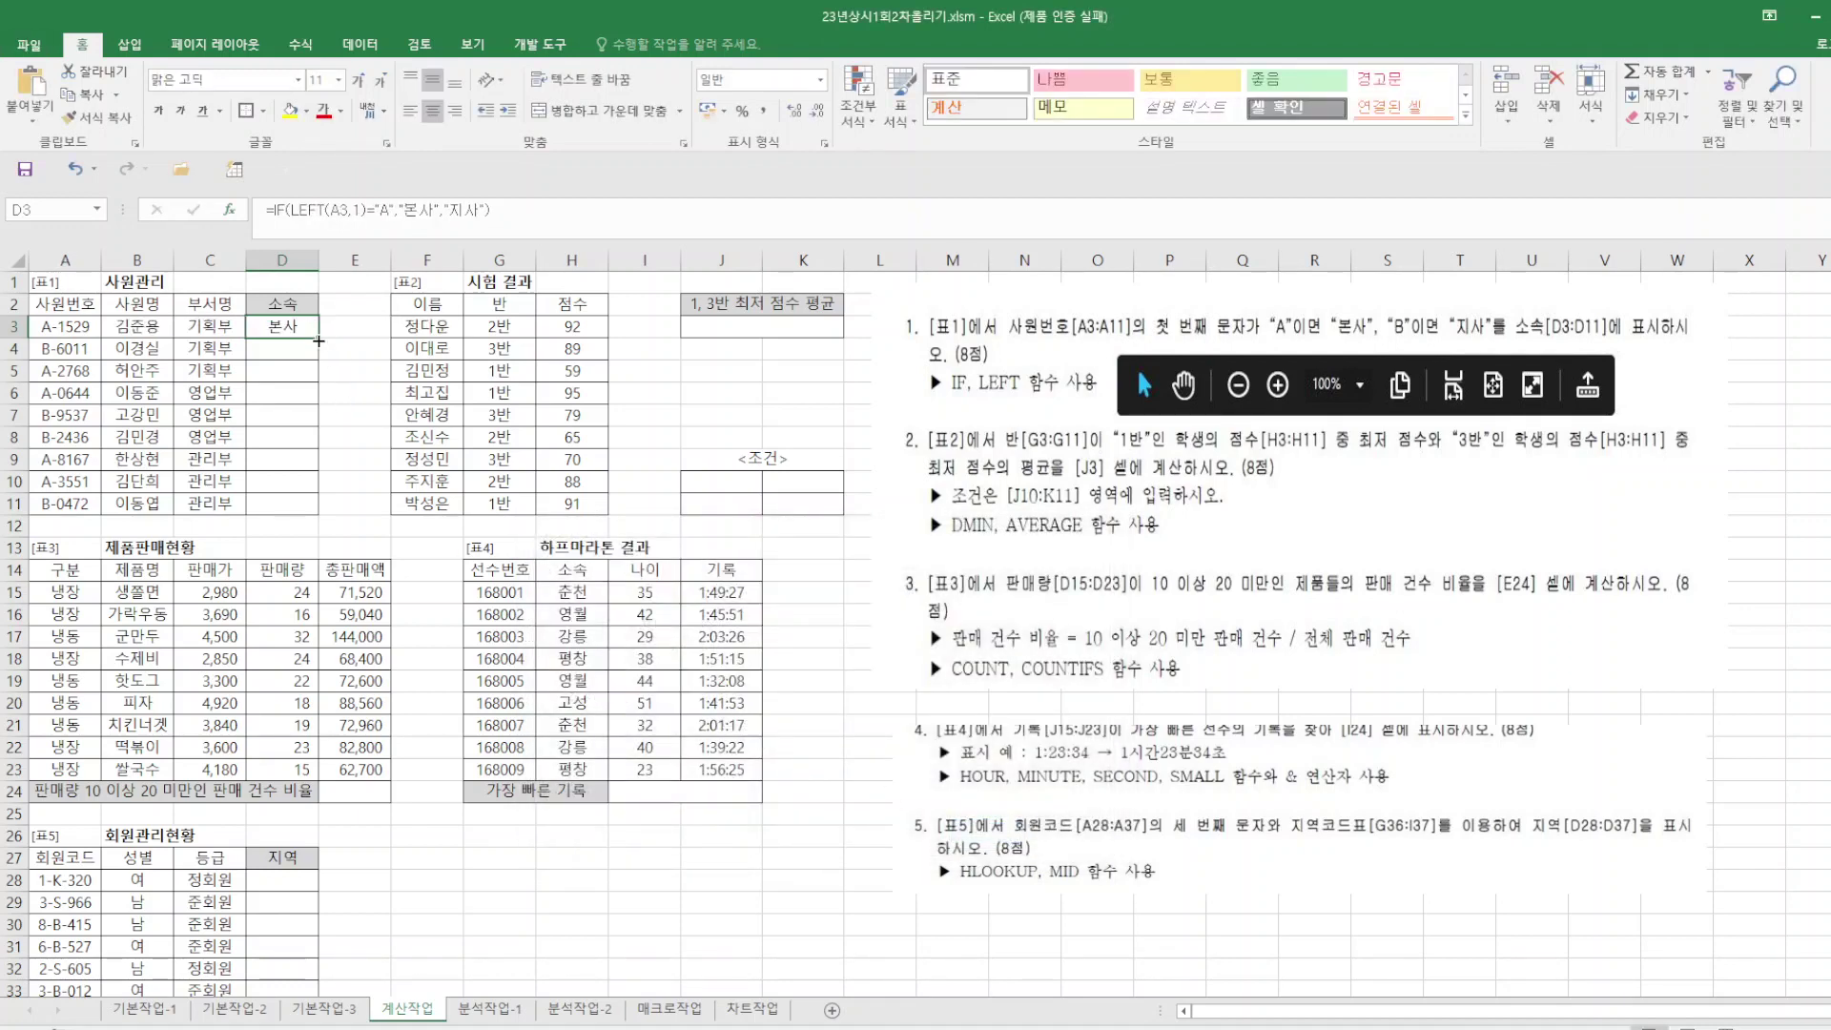
double_click(319, 341)
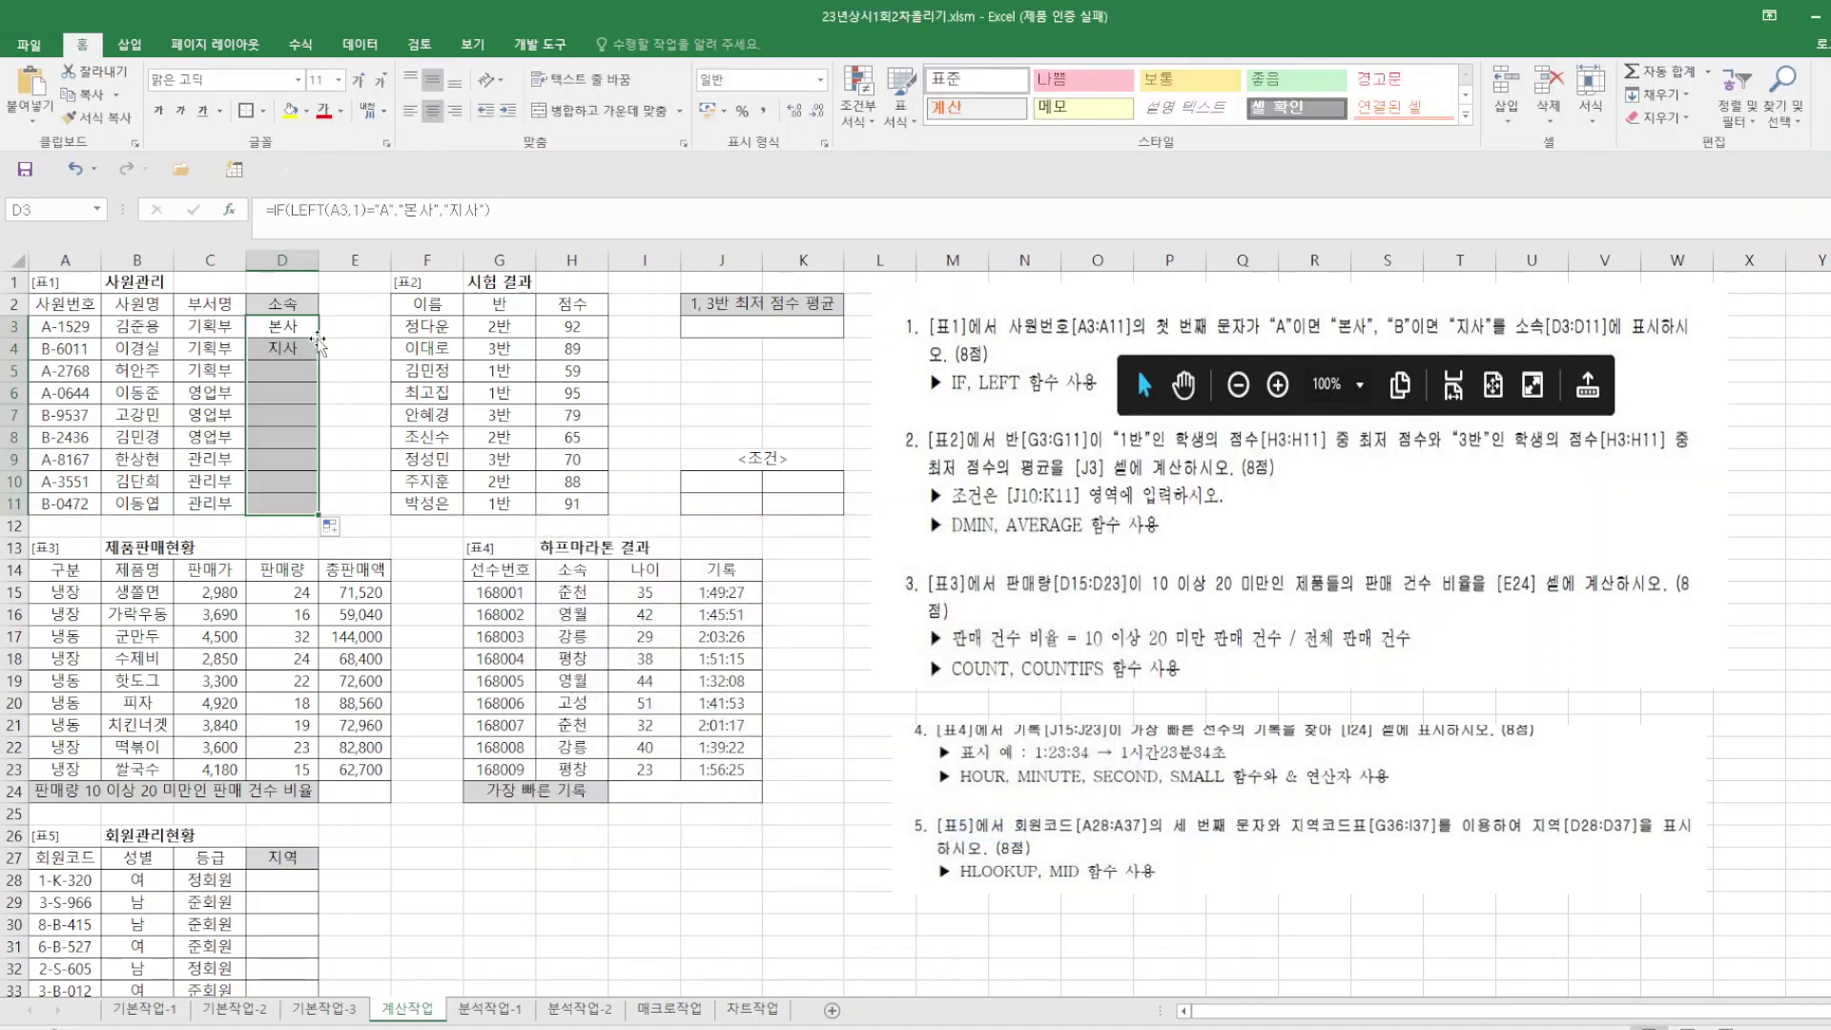
left_click(842, 624)
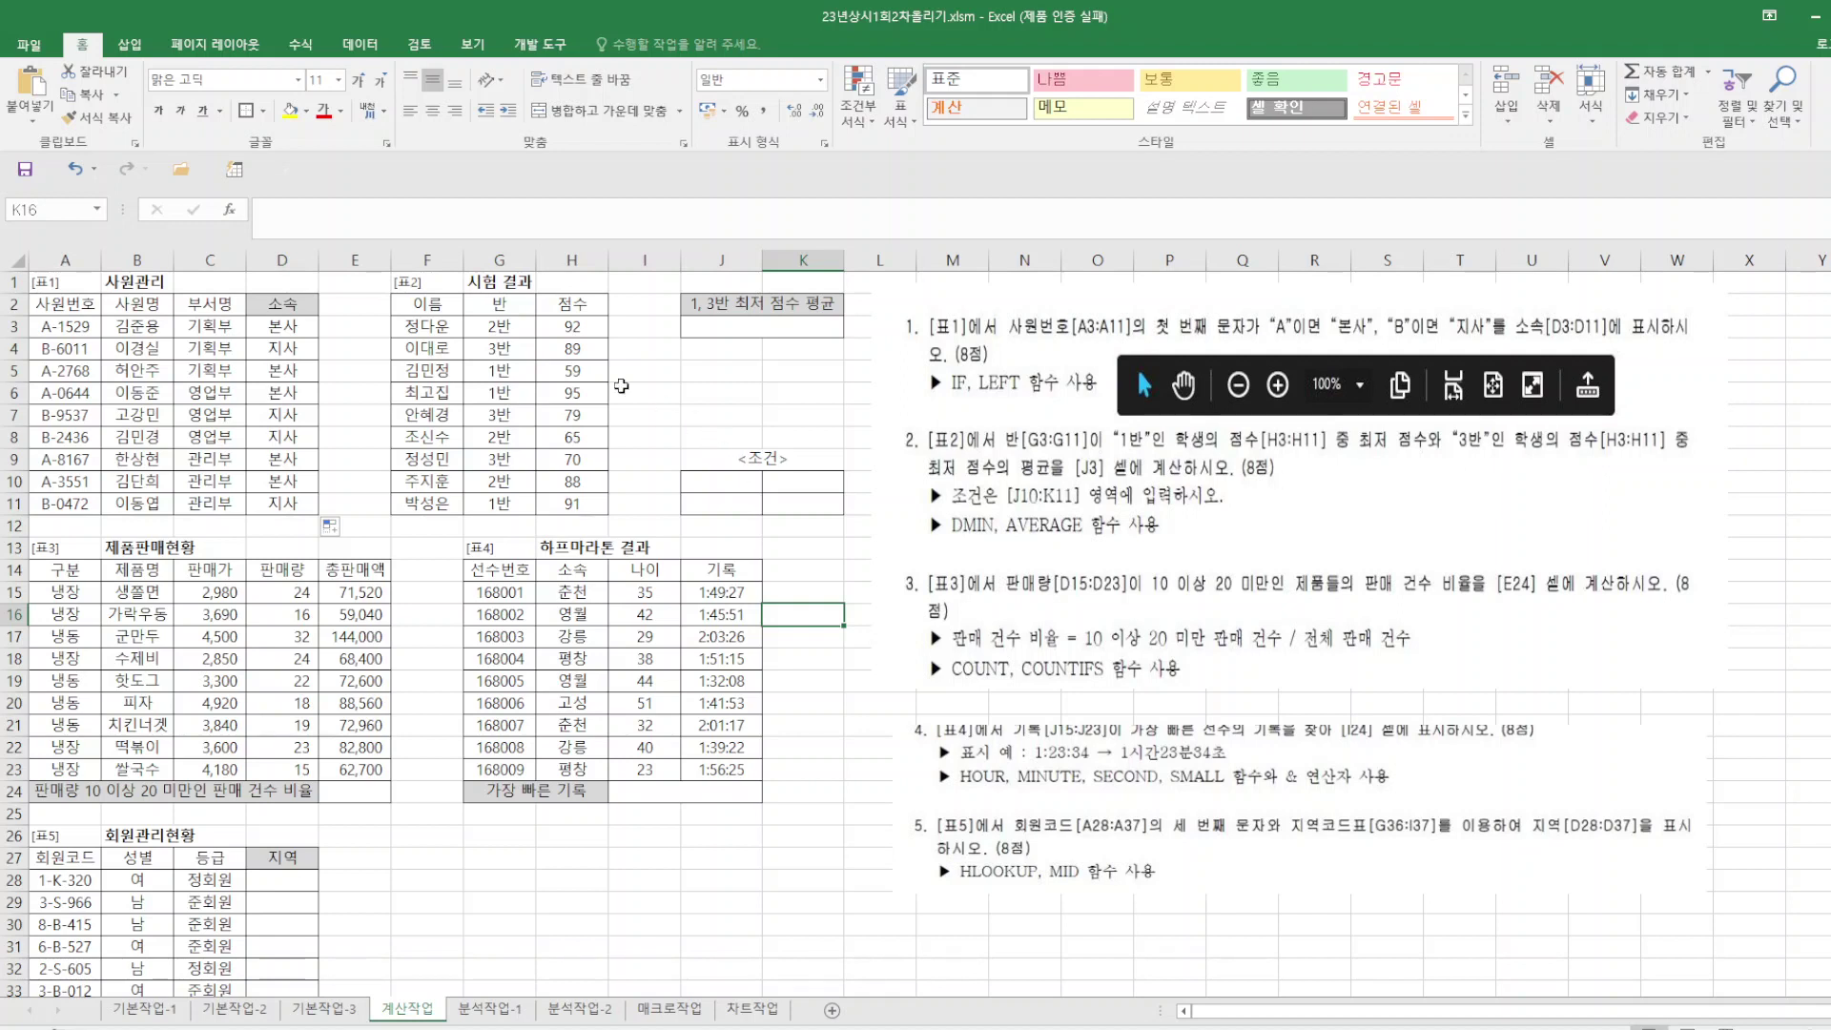
Copy the column heading 반 from G2 into the criteria cells J10 and K10.
left_click(506, 312)
right_click(510, 314)
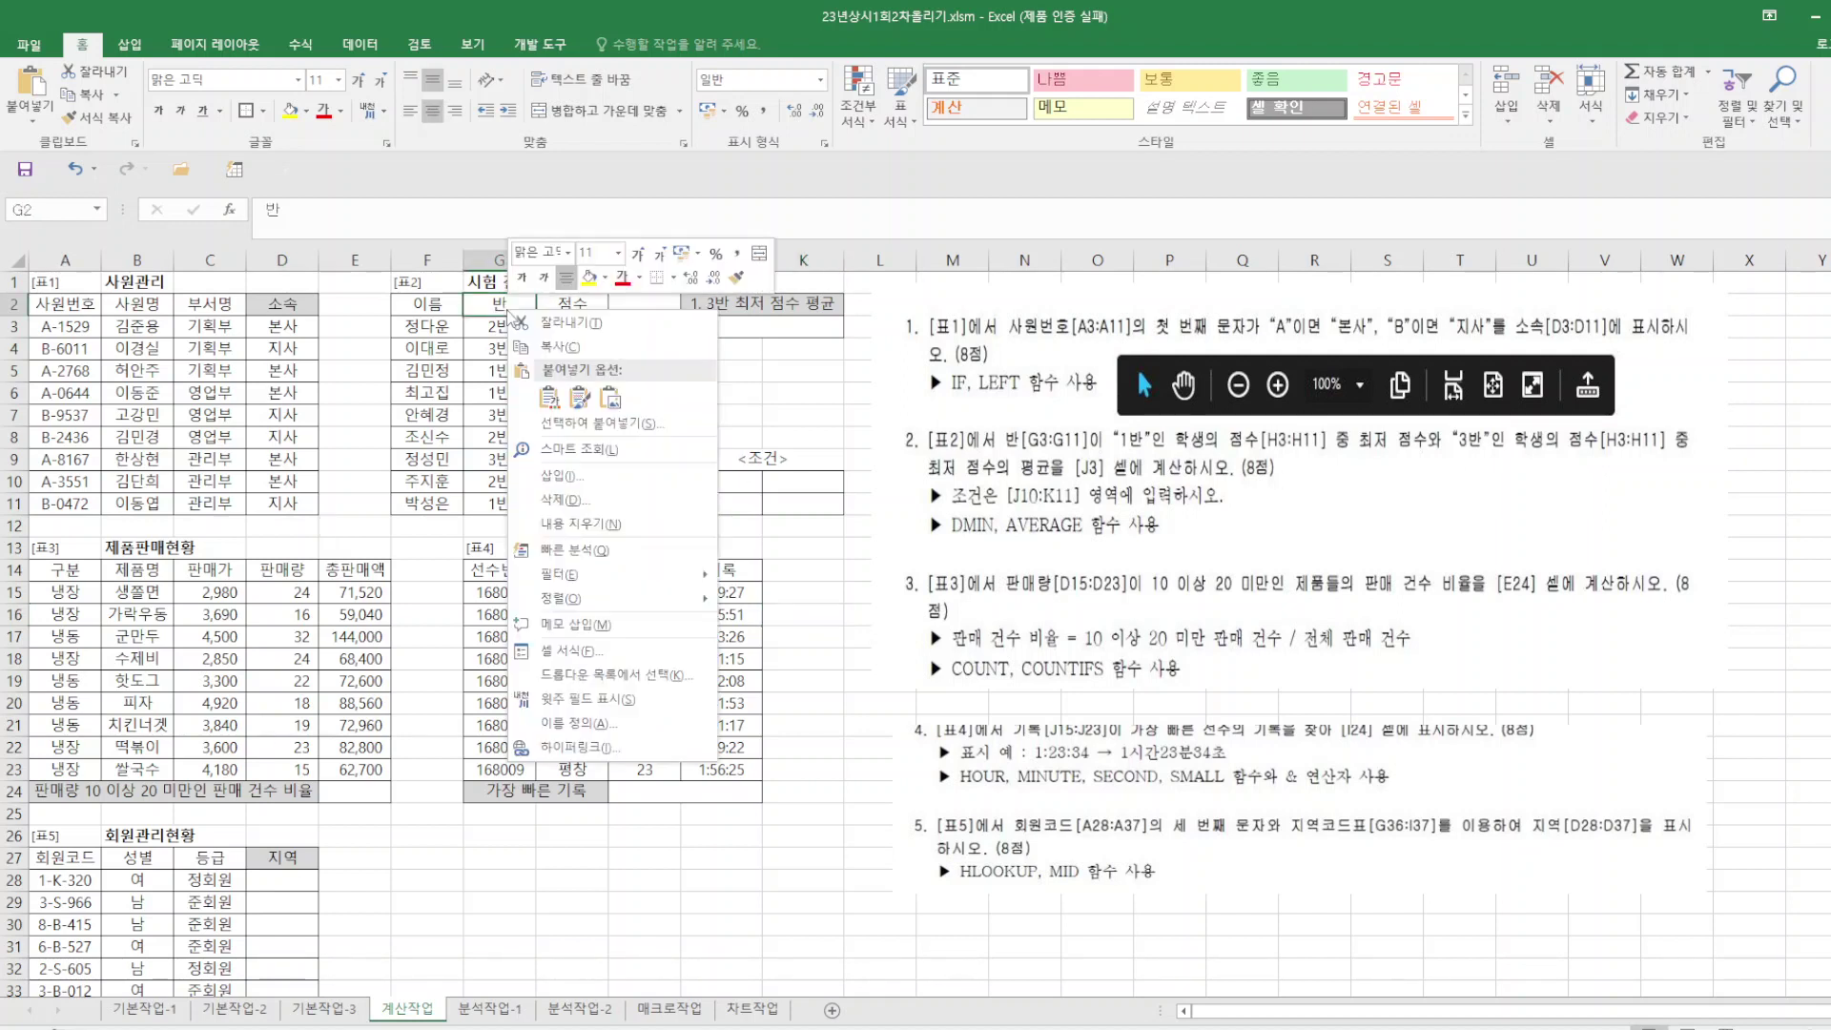
left_click(558, 346)
left_click(720, 485)
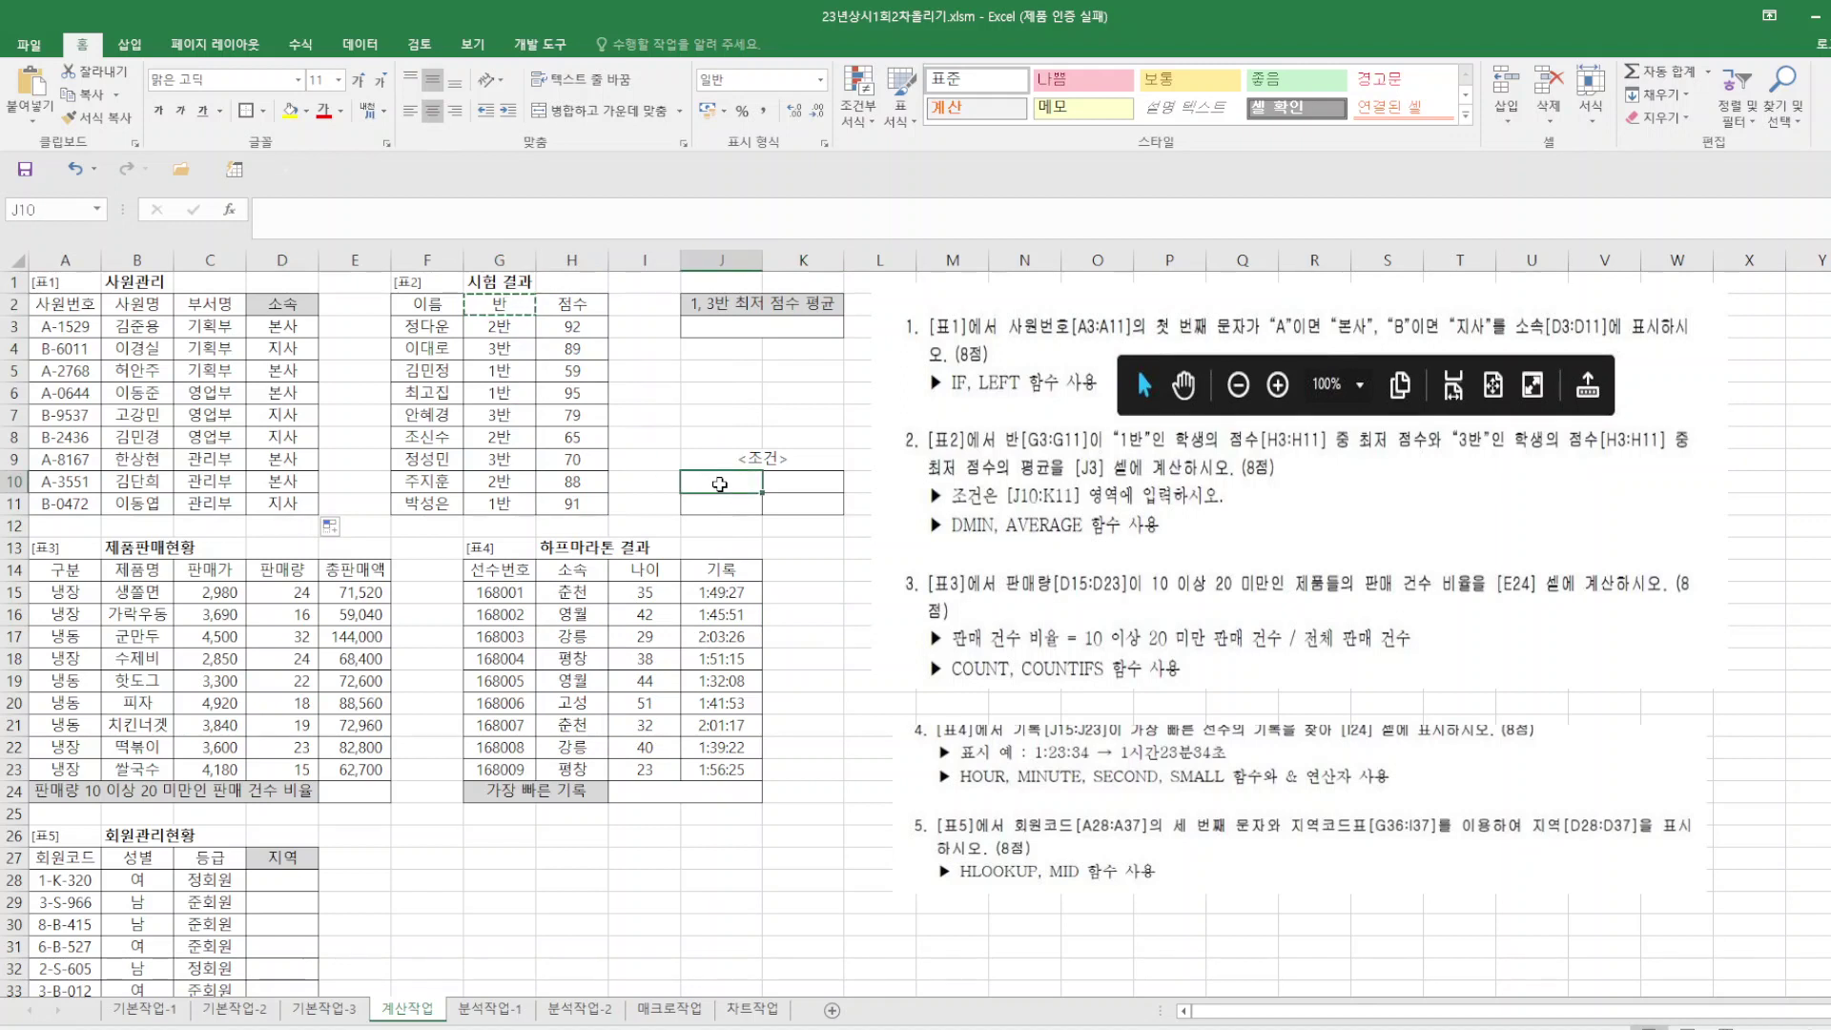
right_click(720, 485)
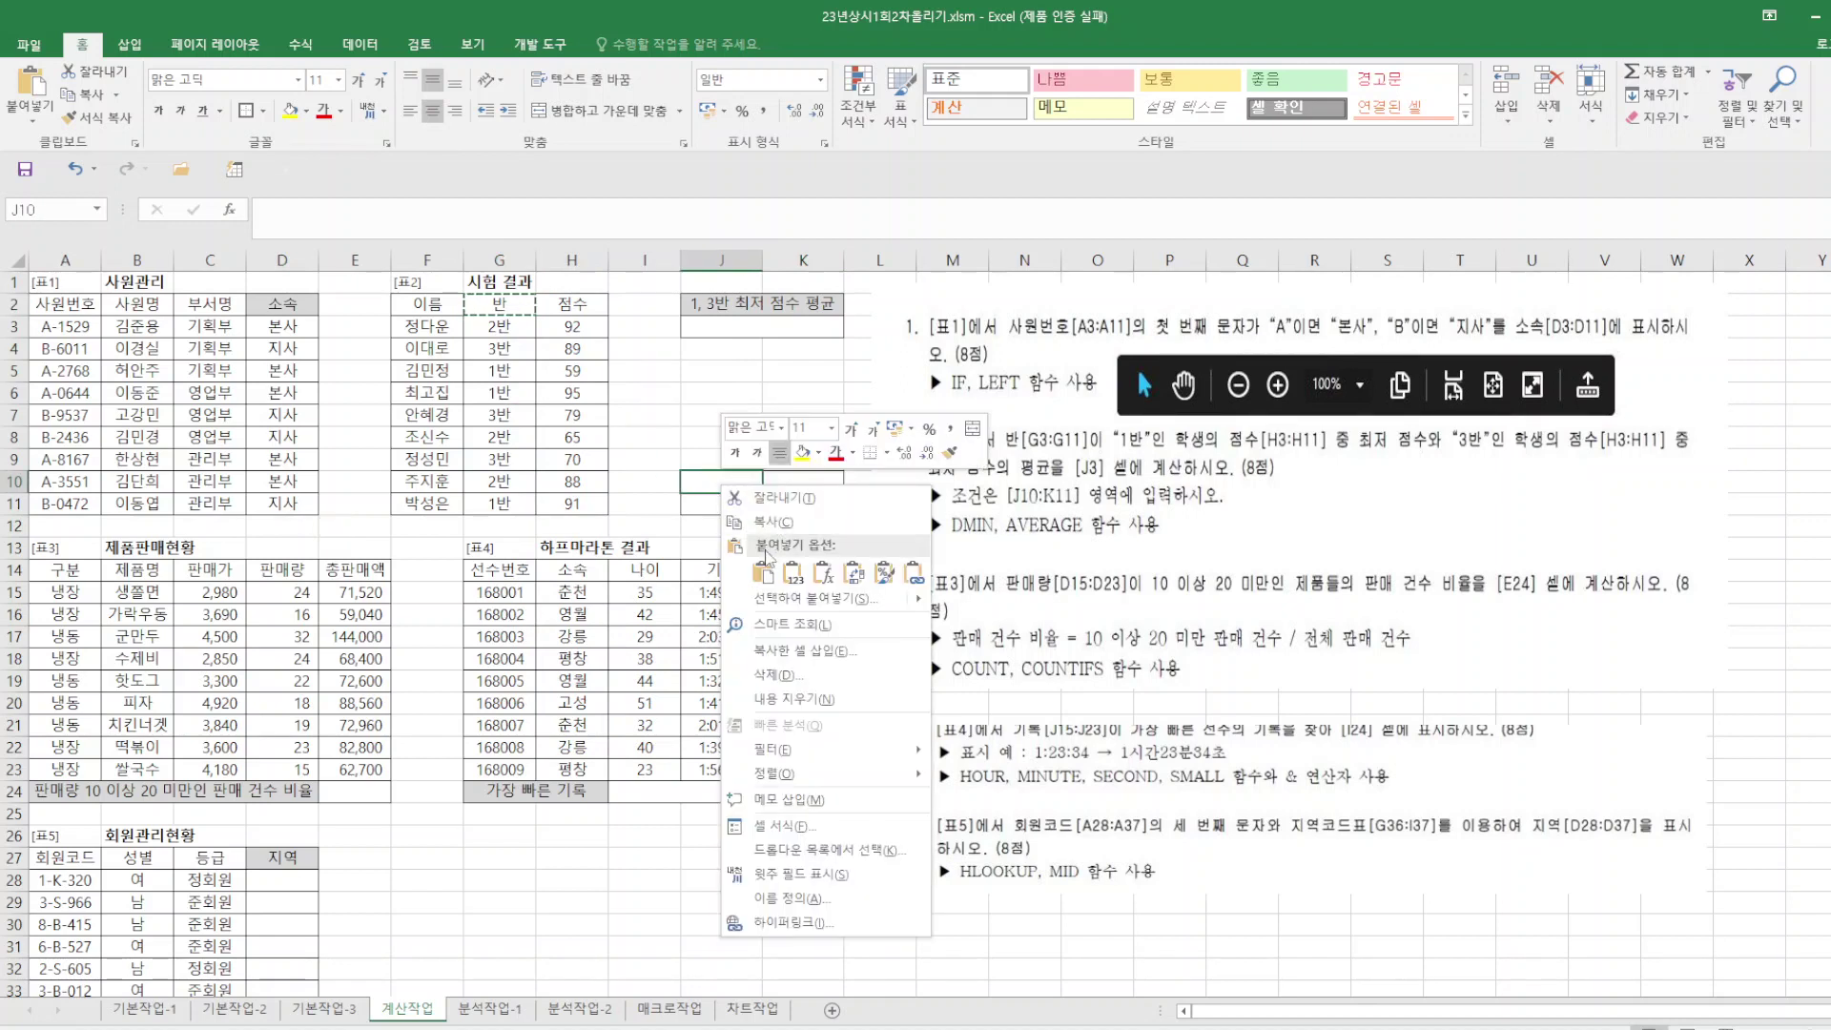
left_click(764, 572)
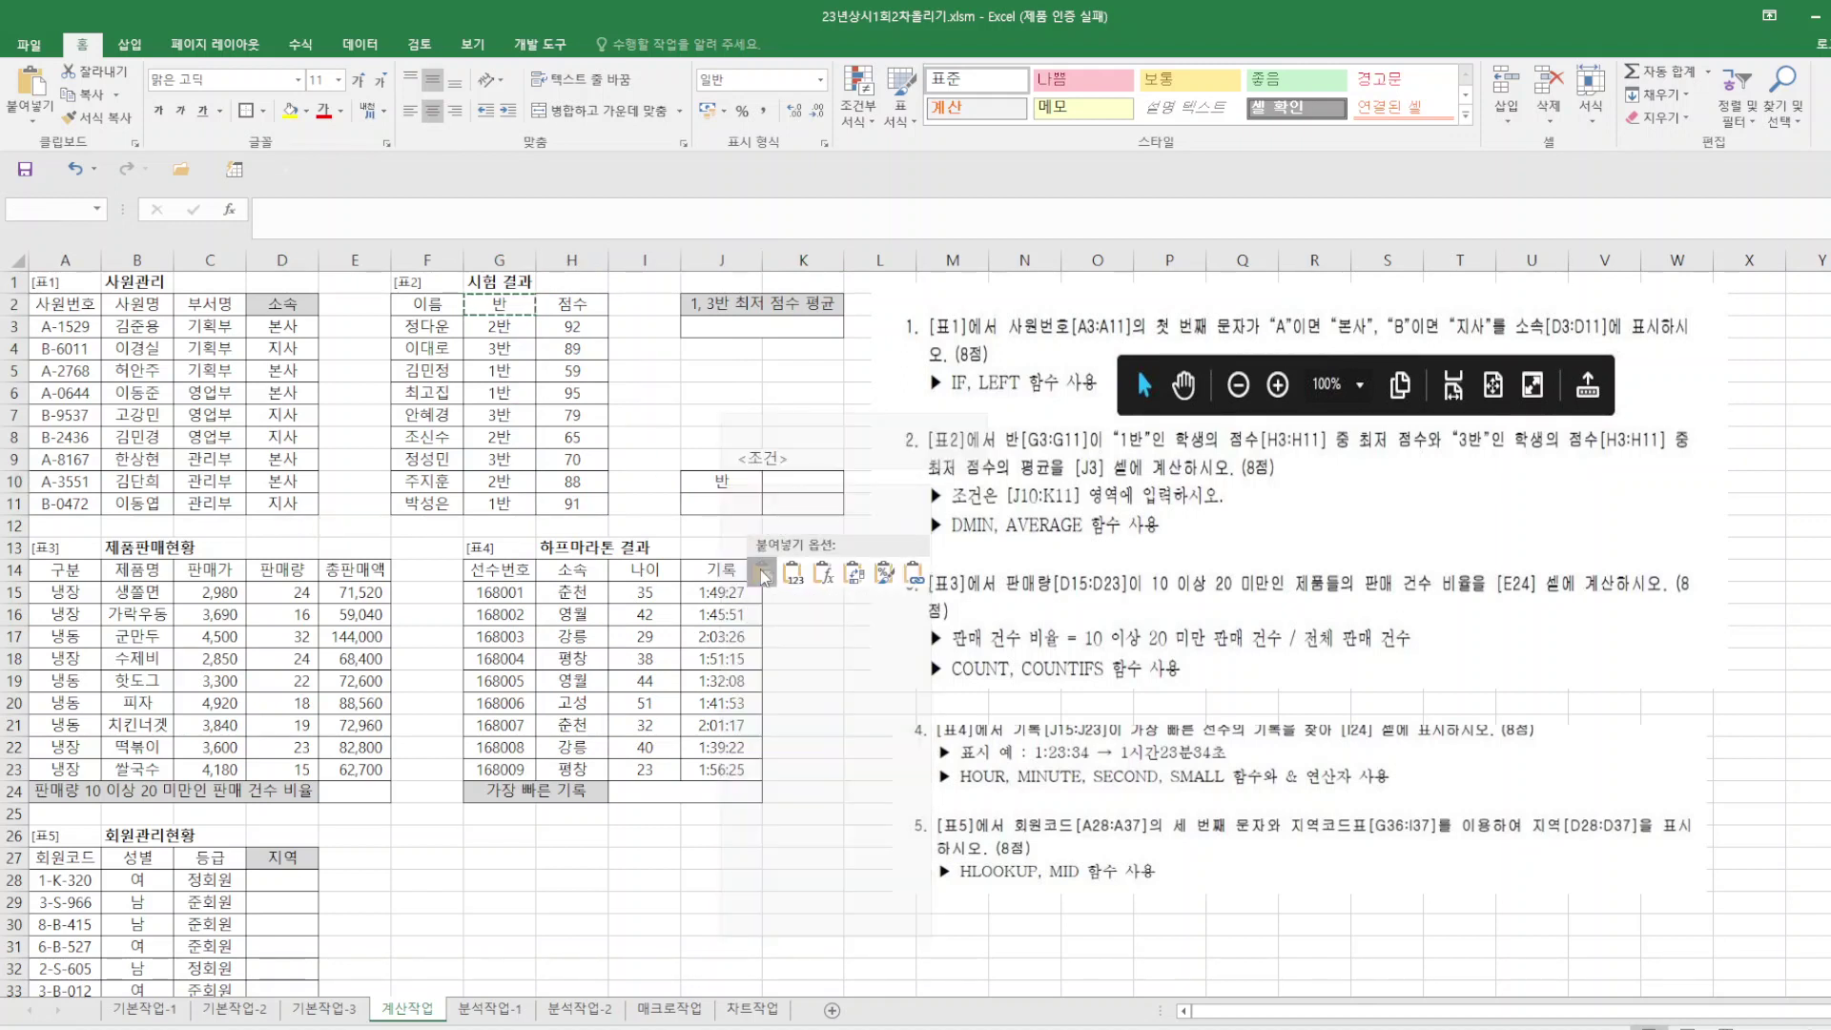
right_click(785, 486)
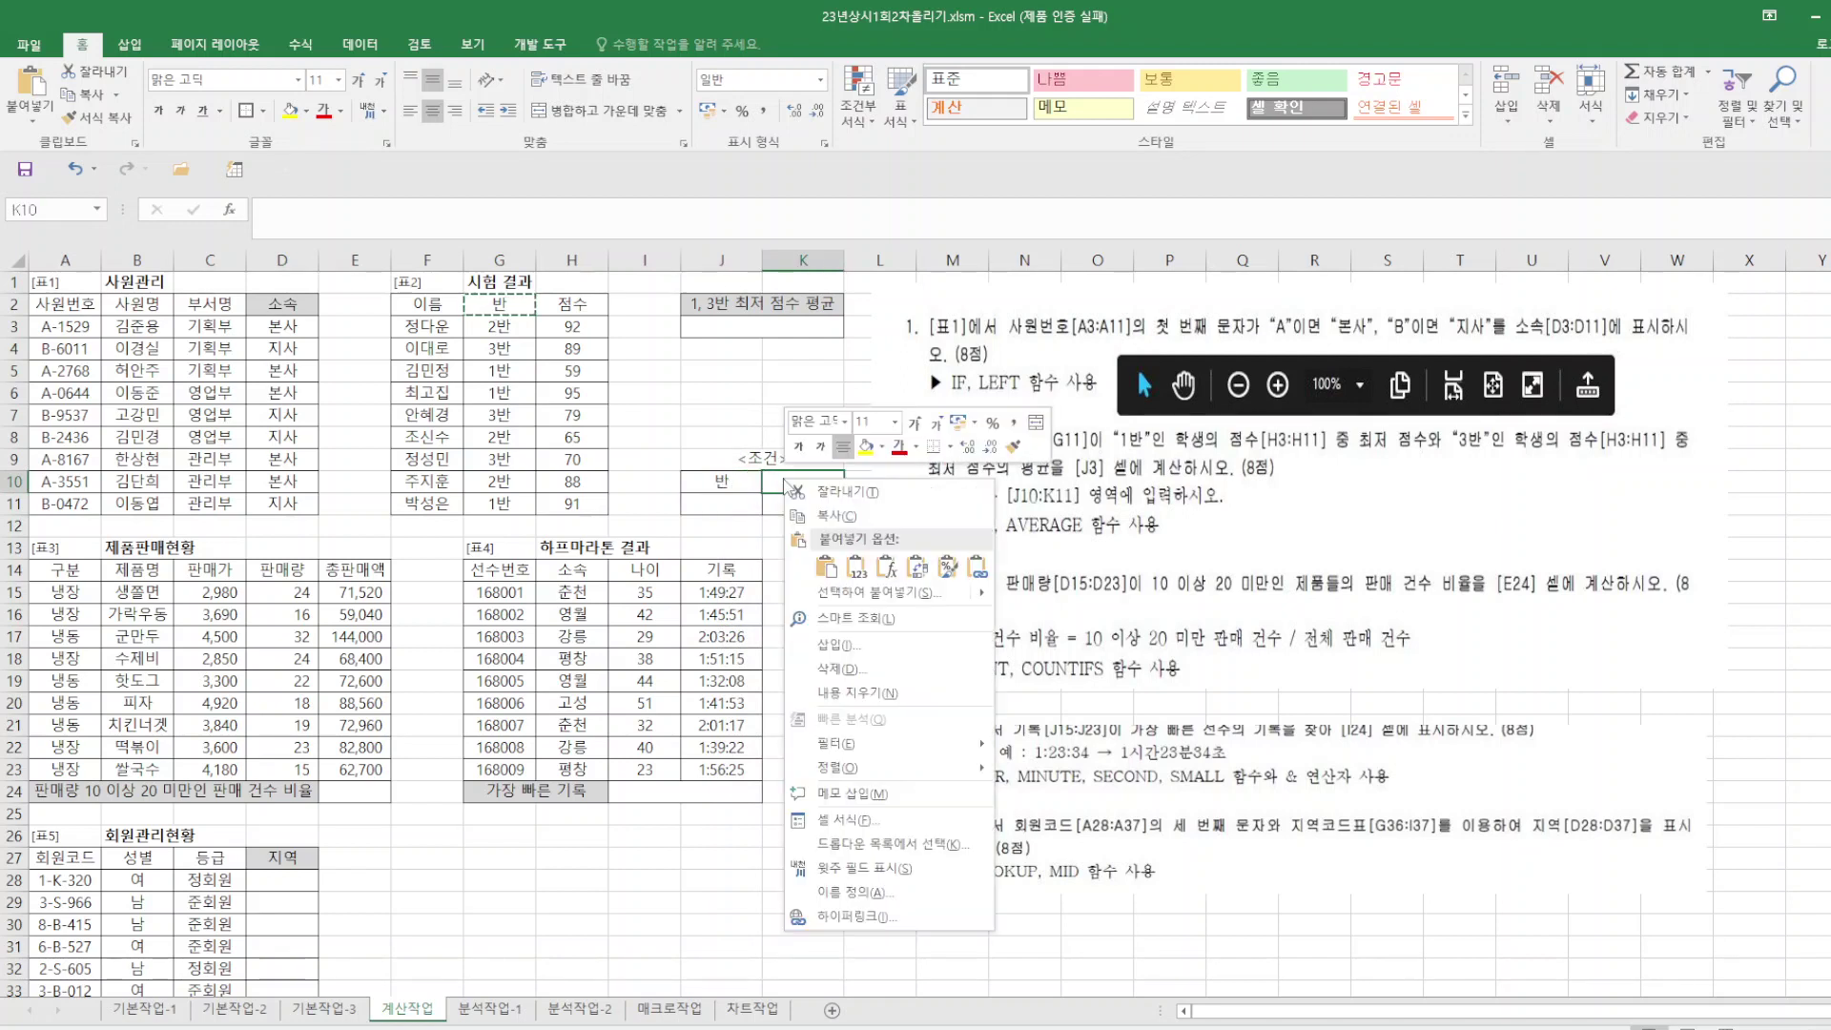
left_click(826, 566)
Enter the criteria values 1반 in J11 and 3반 in K11.
left_click(739, 501)
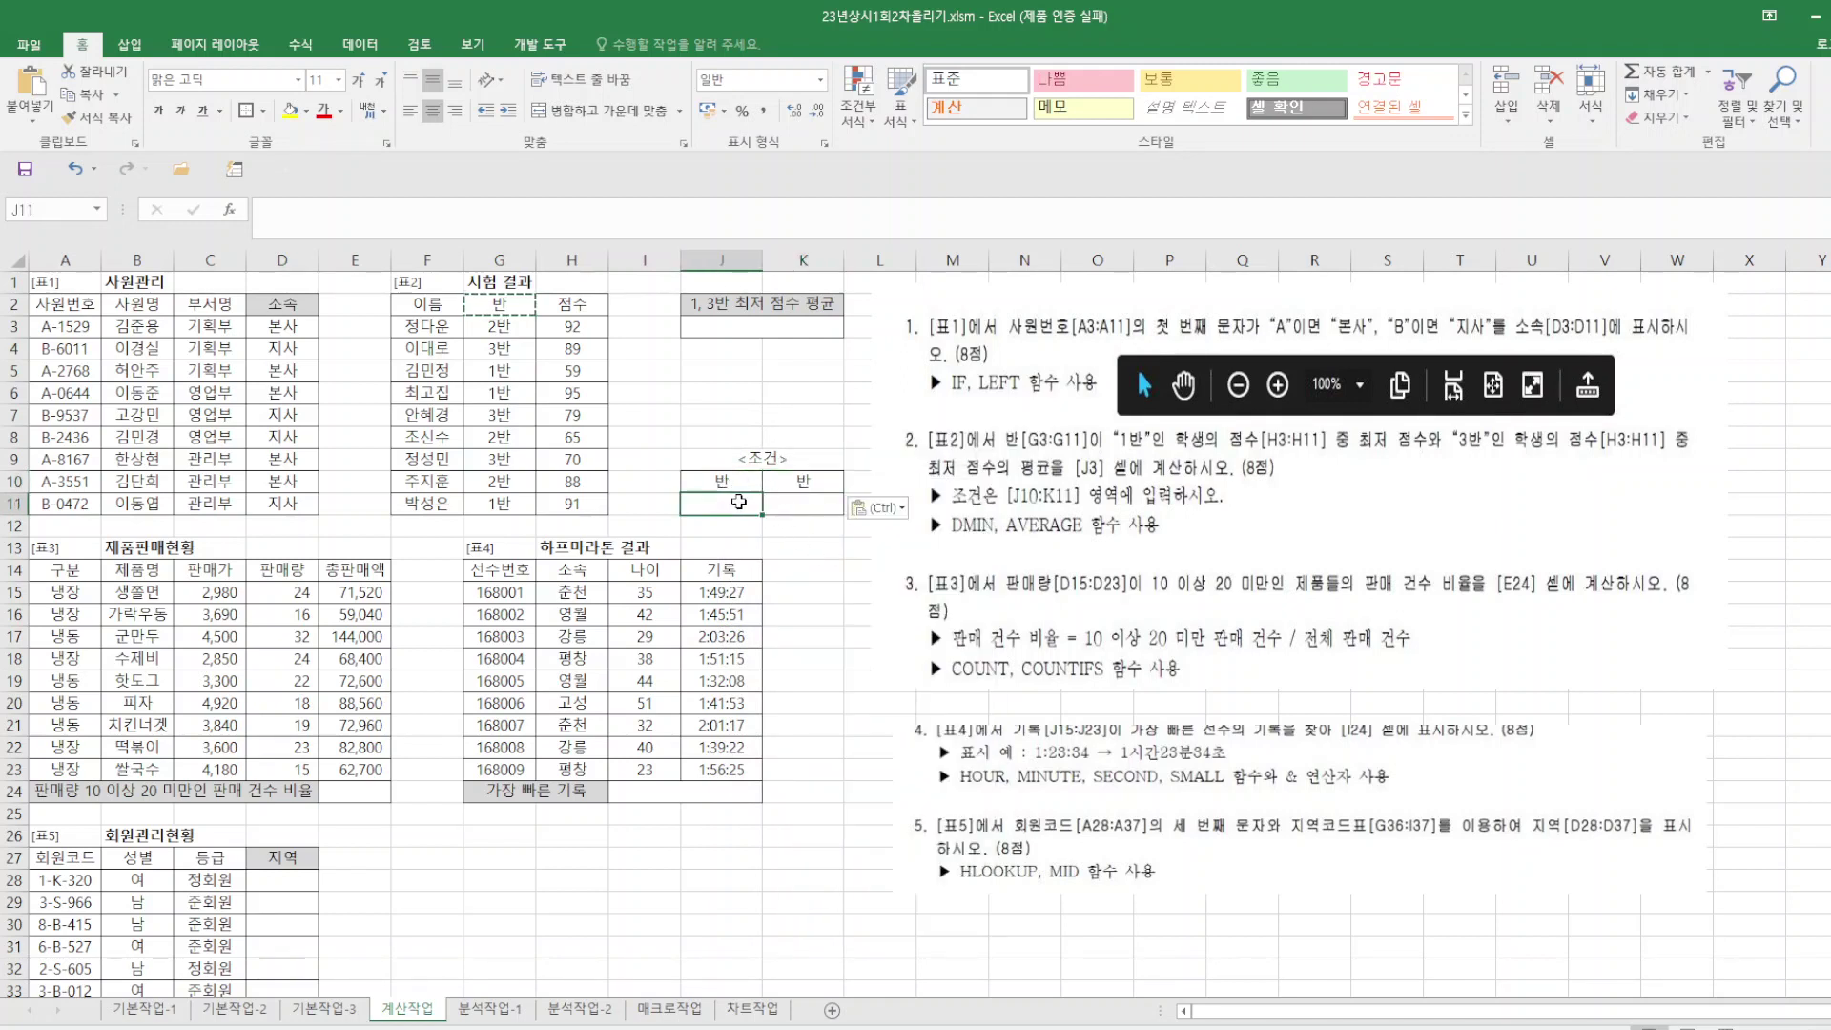
type("1")
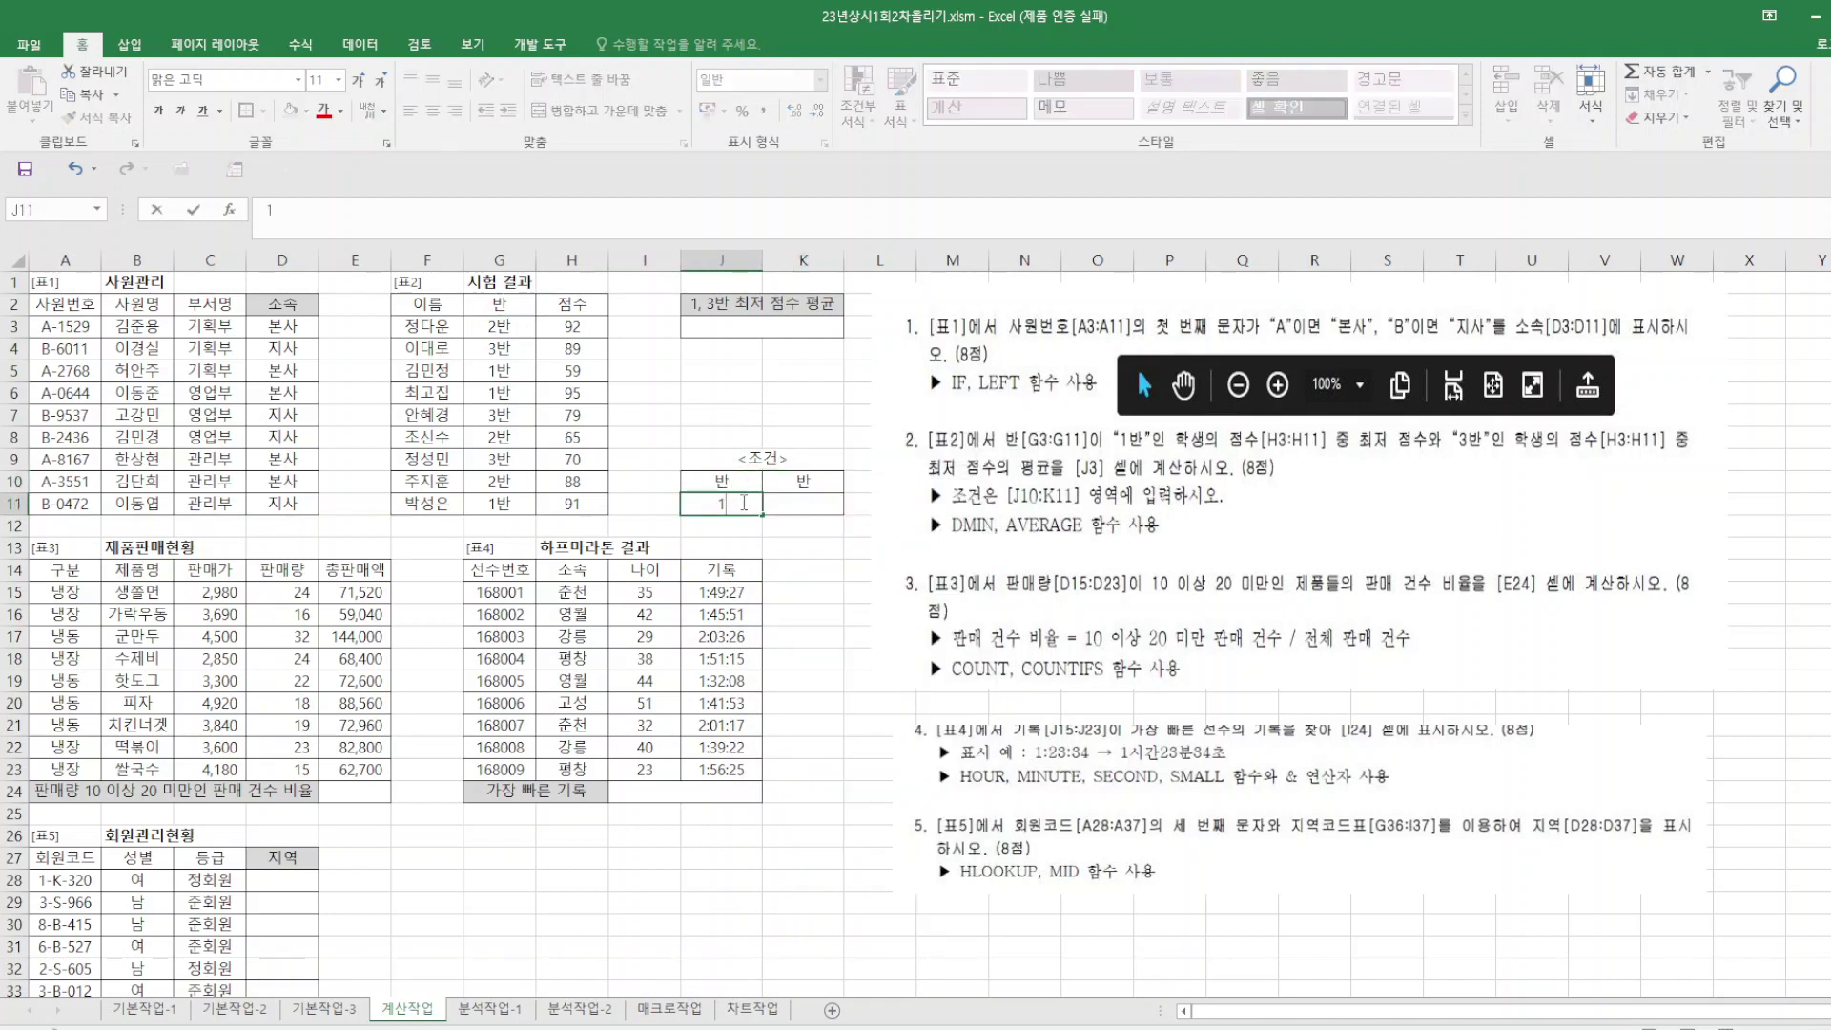
type("ㅂ")
key("Tab")
type("3반")
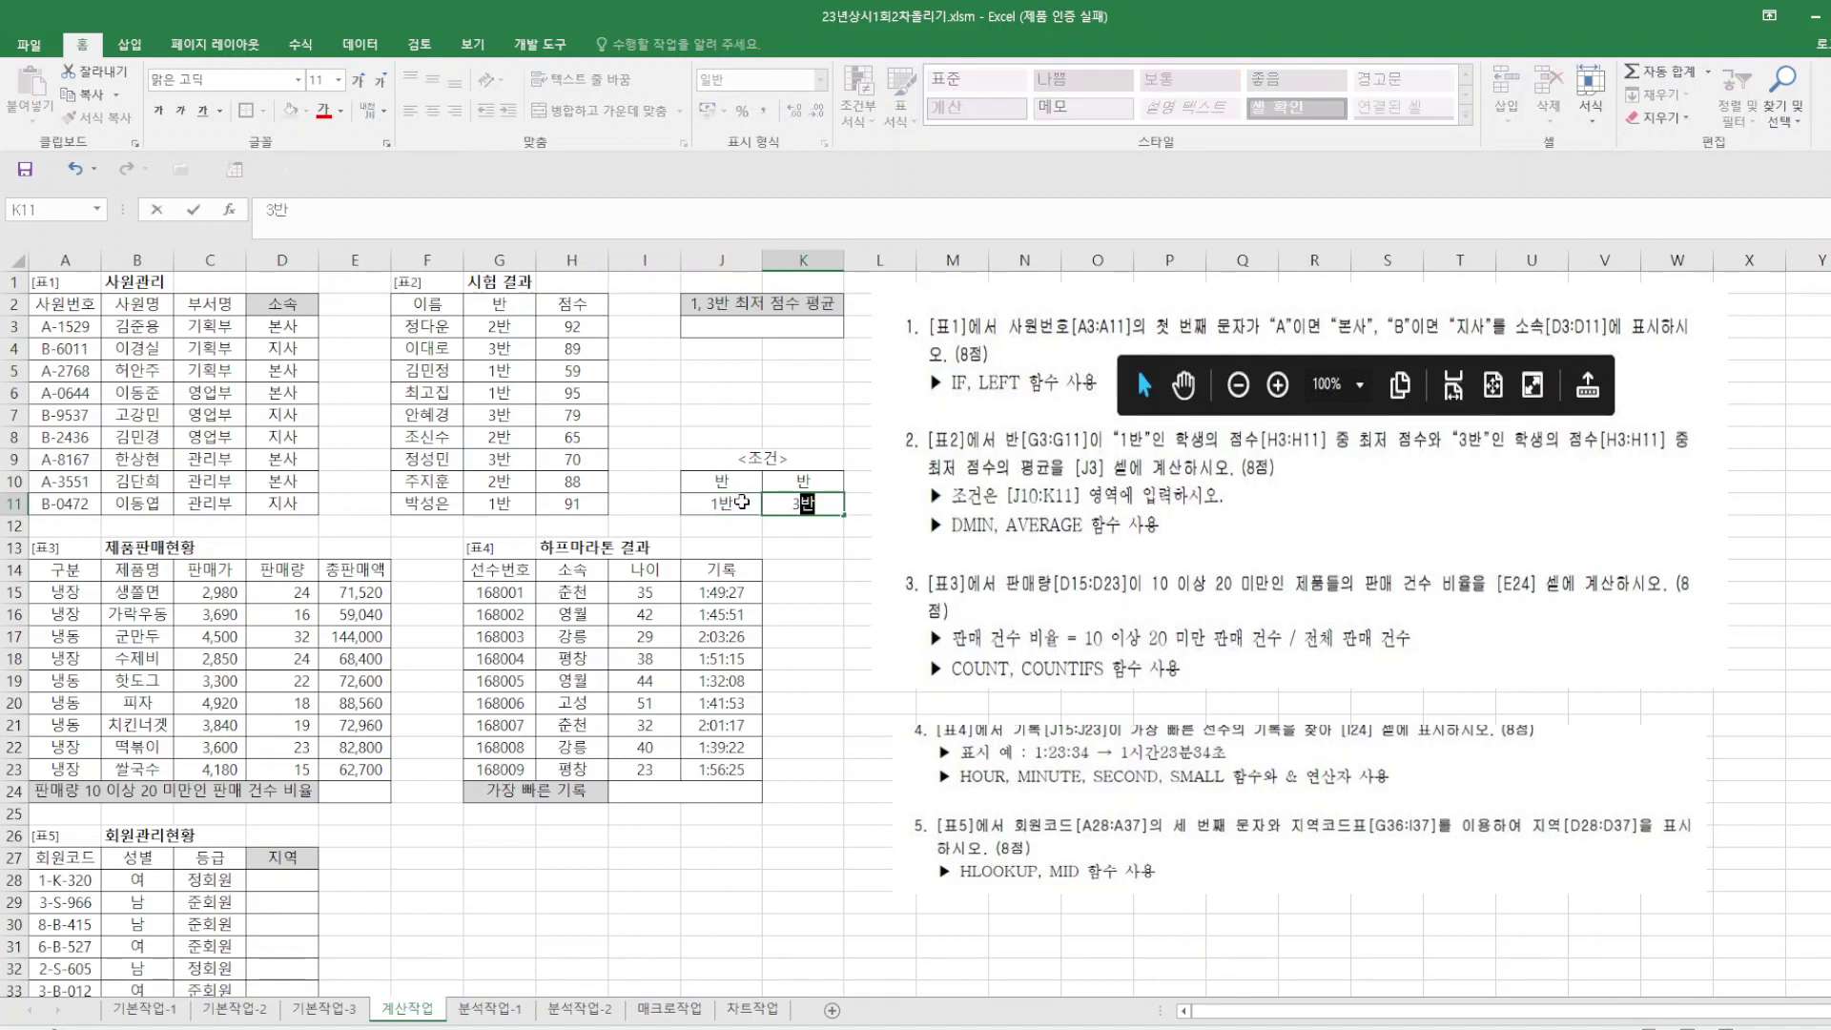
left_click(840, 632)
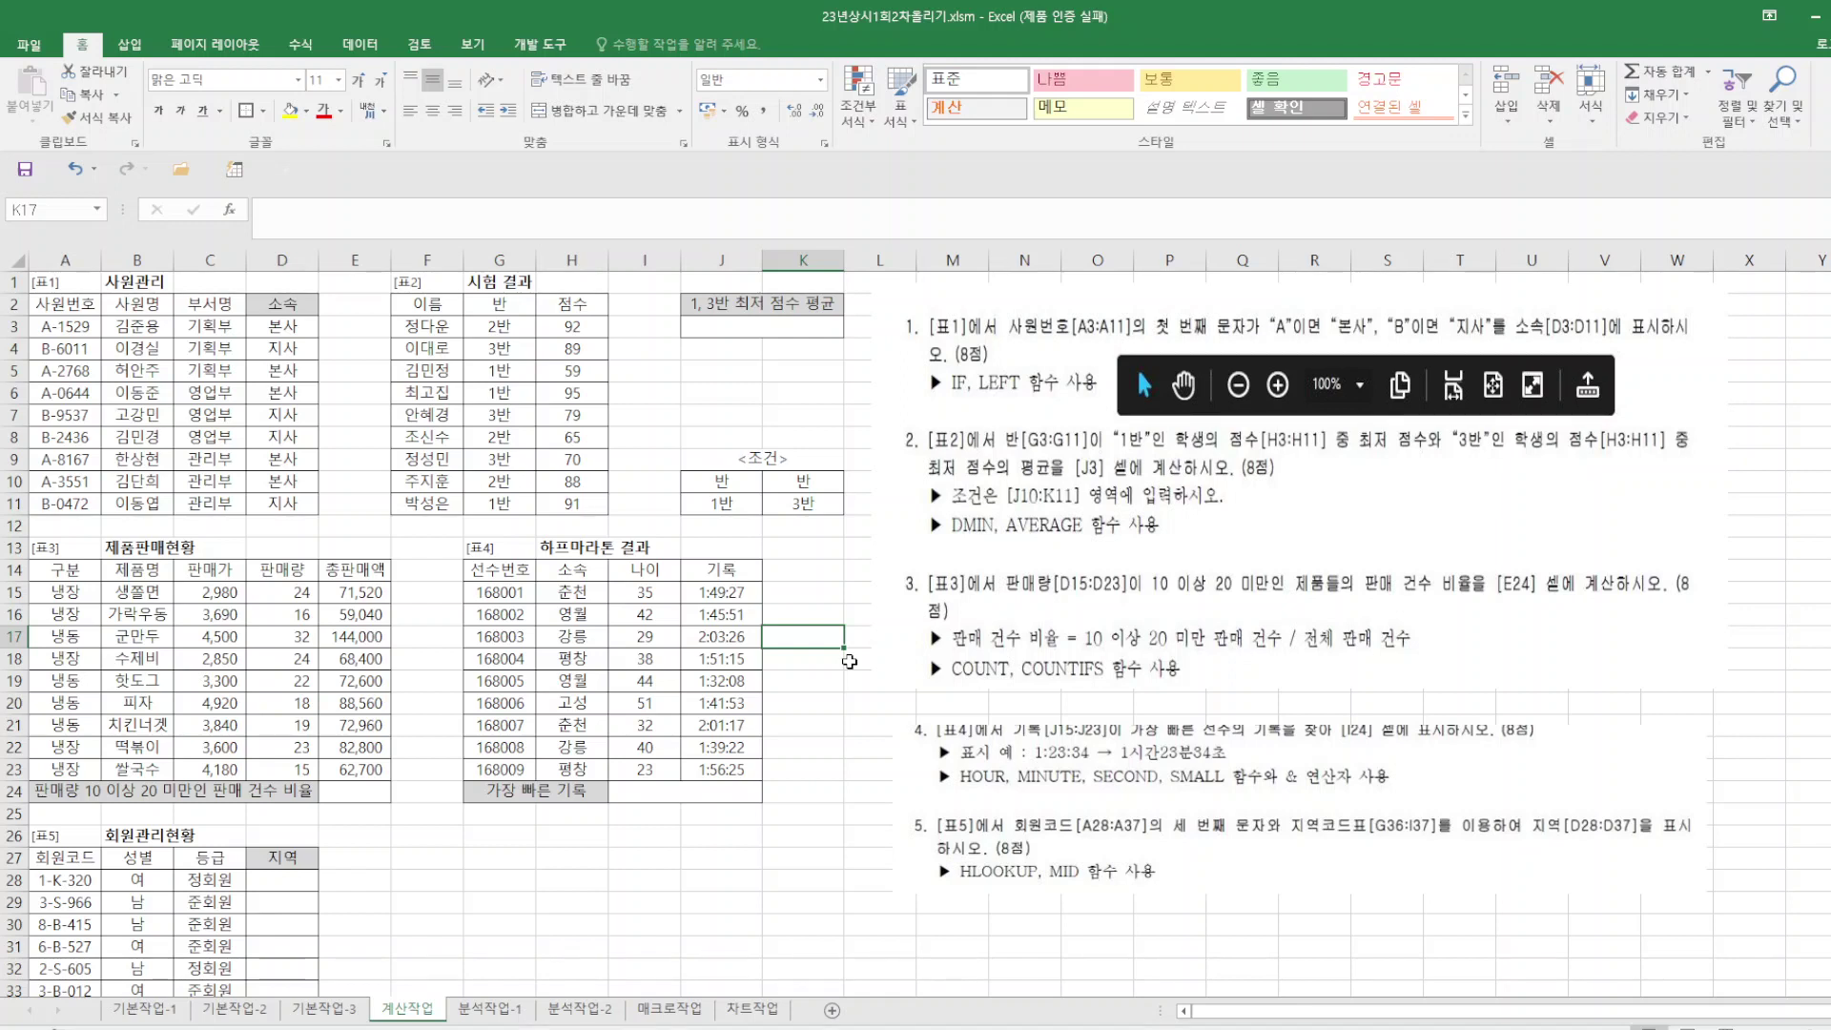
In J3, start an AVERAGE formula with a nested DMIN function whose database is F2:H11.
left_click(798, 338)
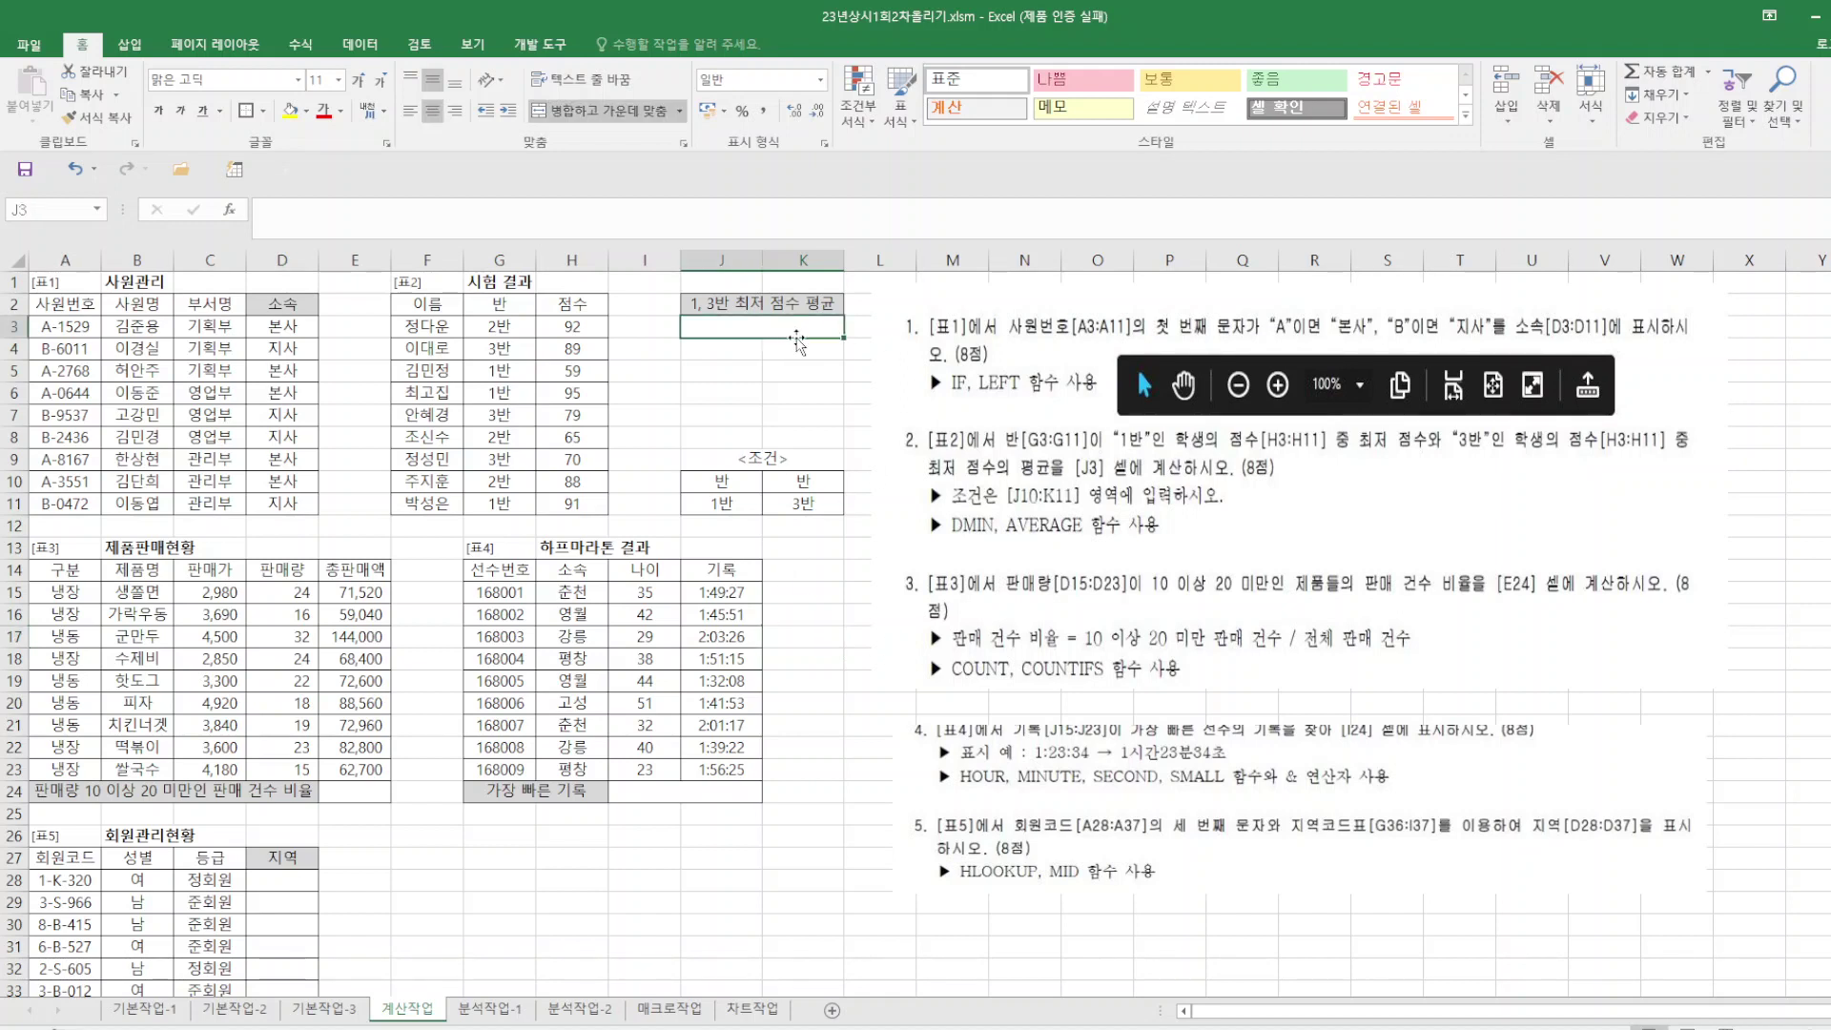
type("=")
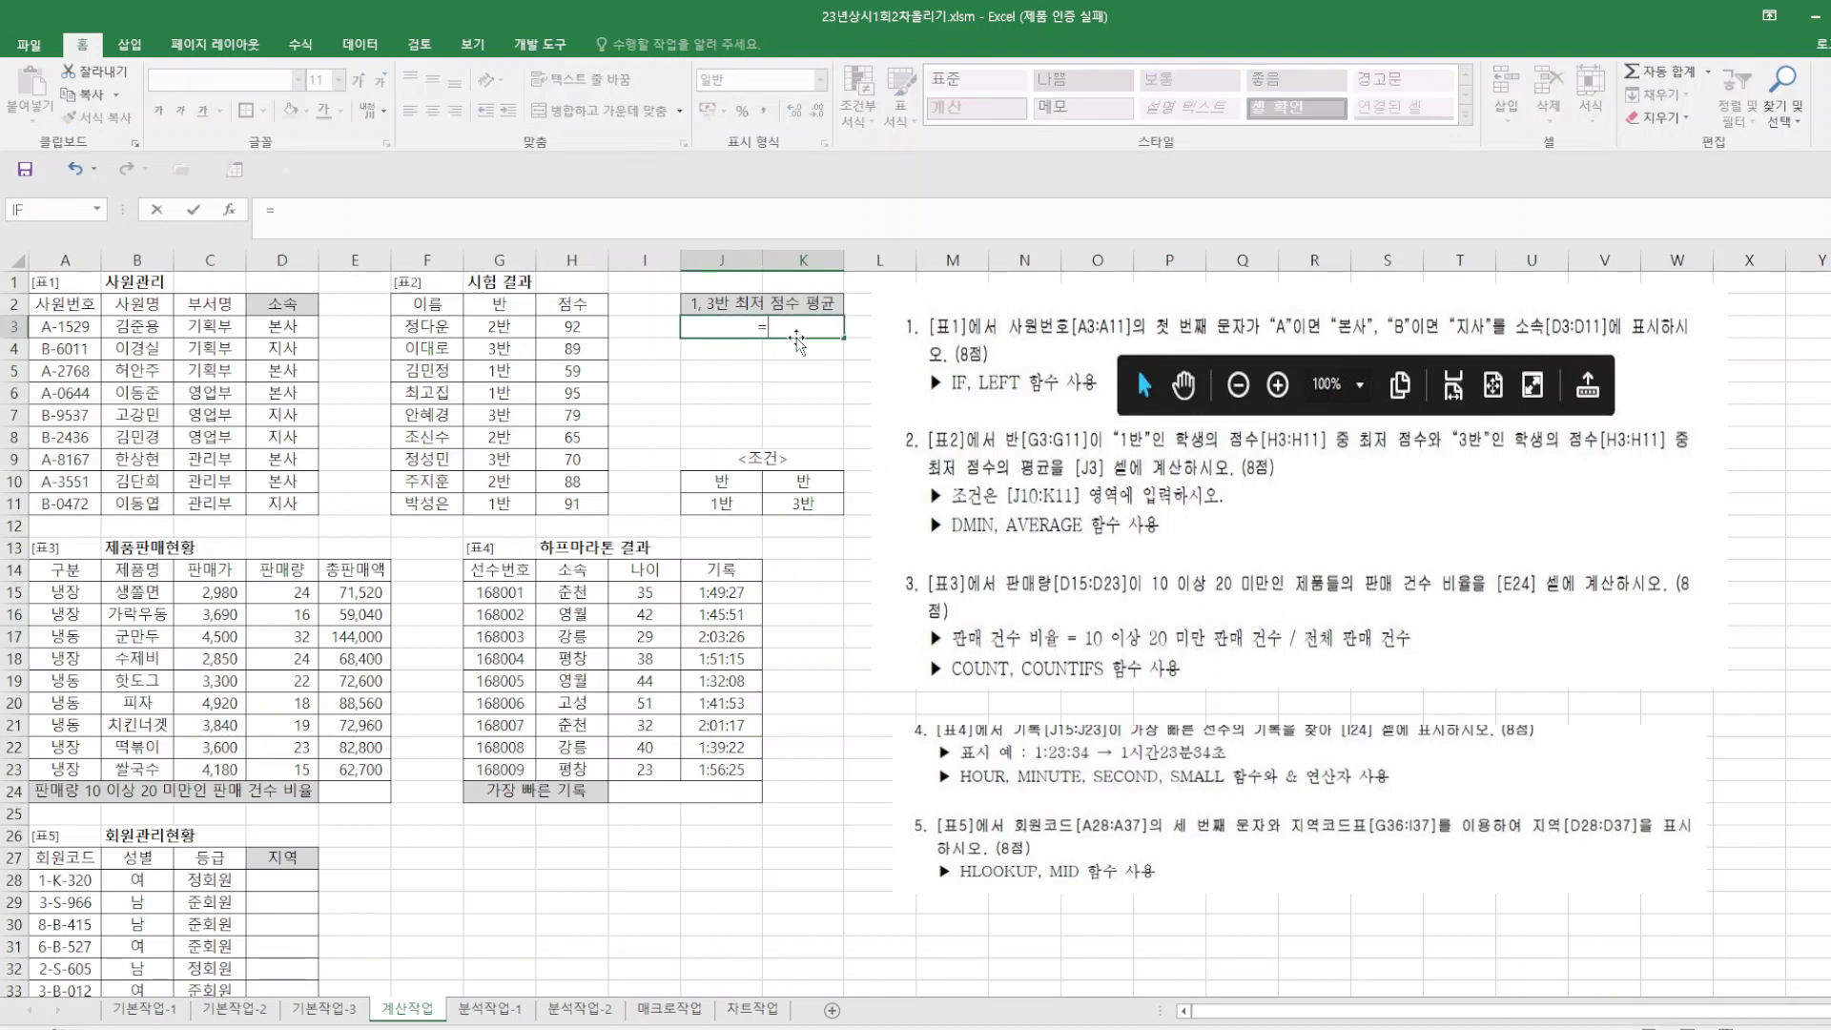
type("average(")
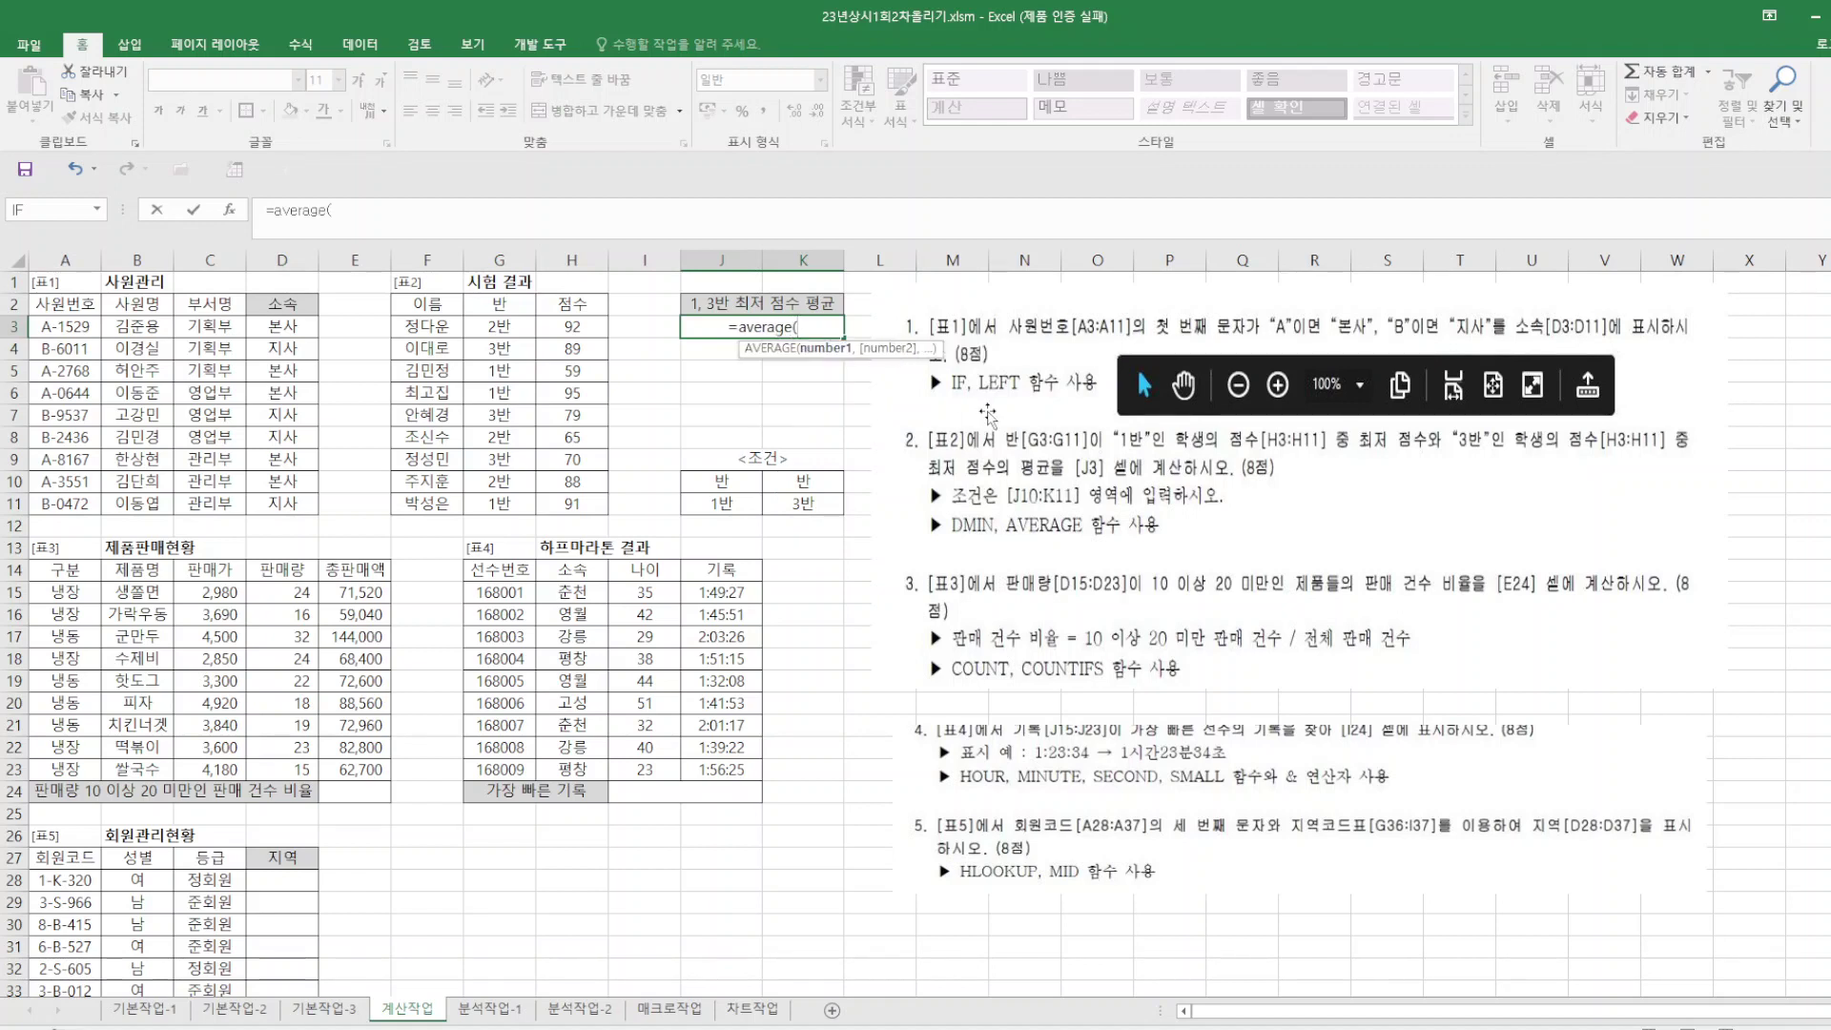
type("dmin(")
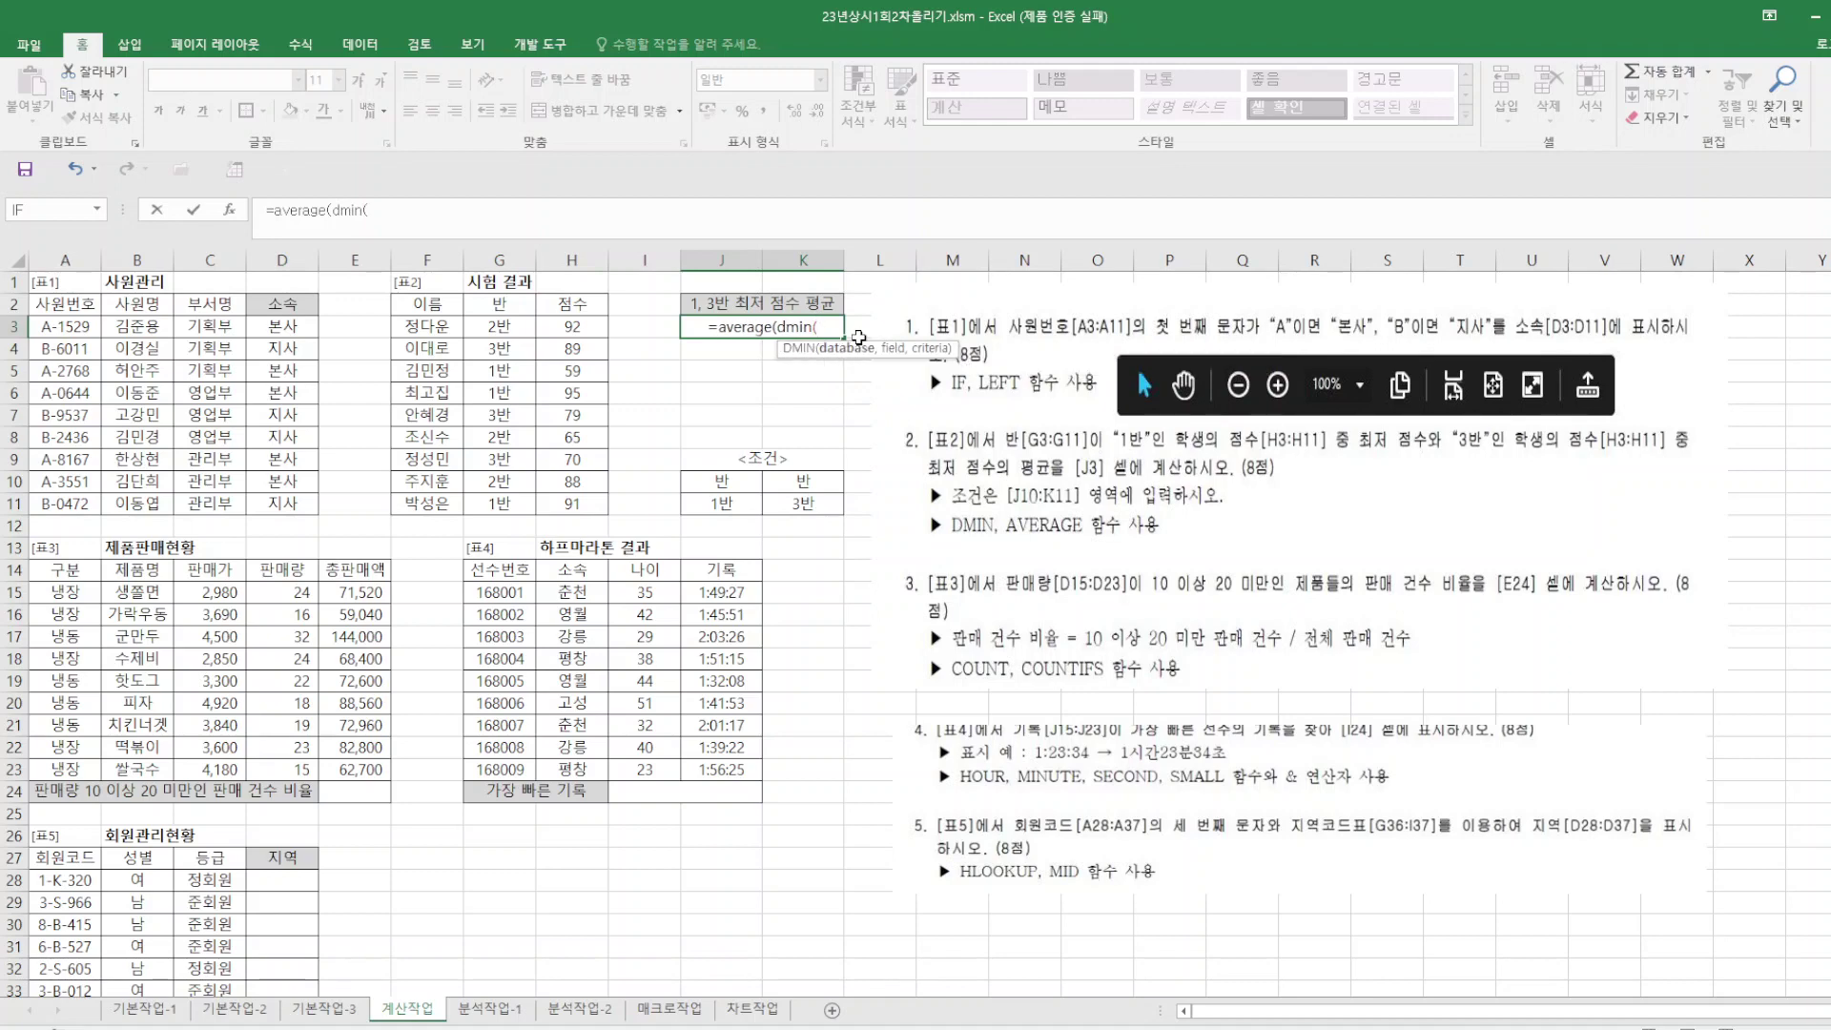
left_click(228, 210)
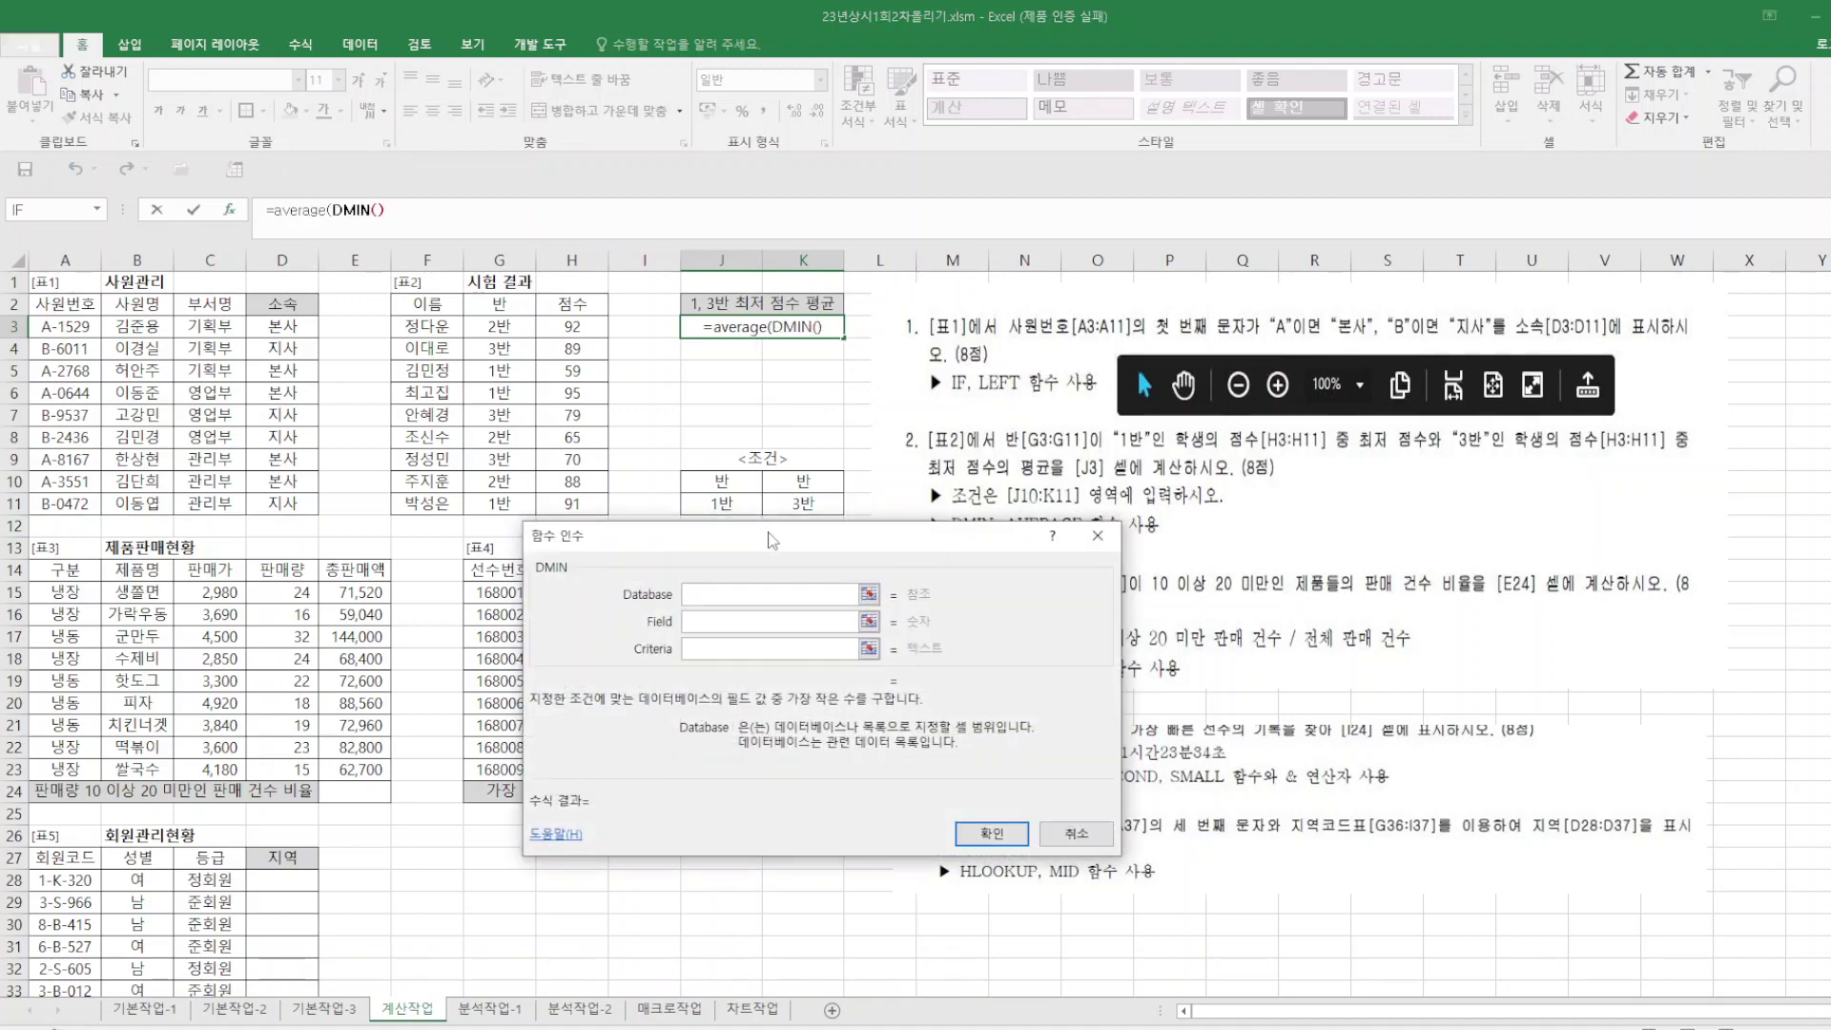
left_click_drag(772, 540, 1142, 279)
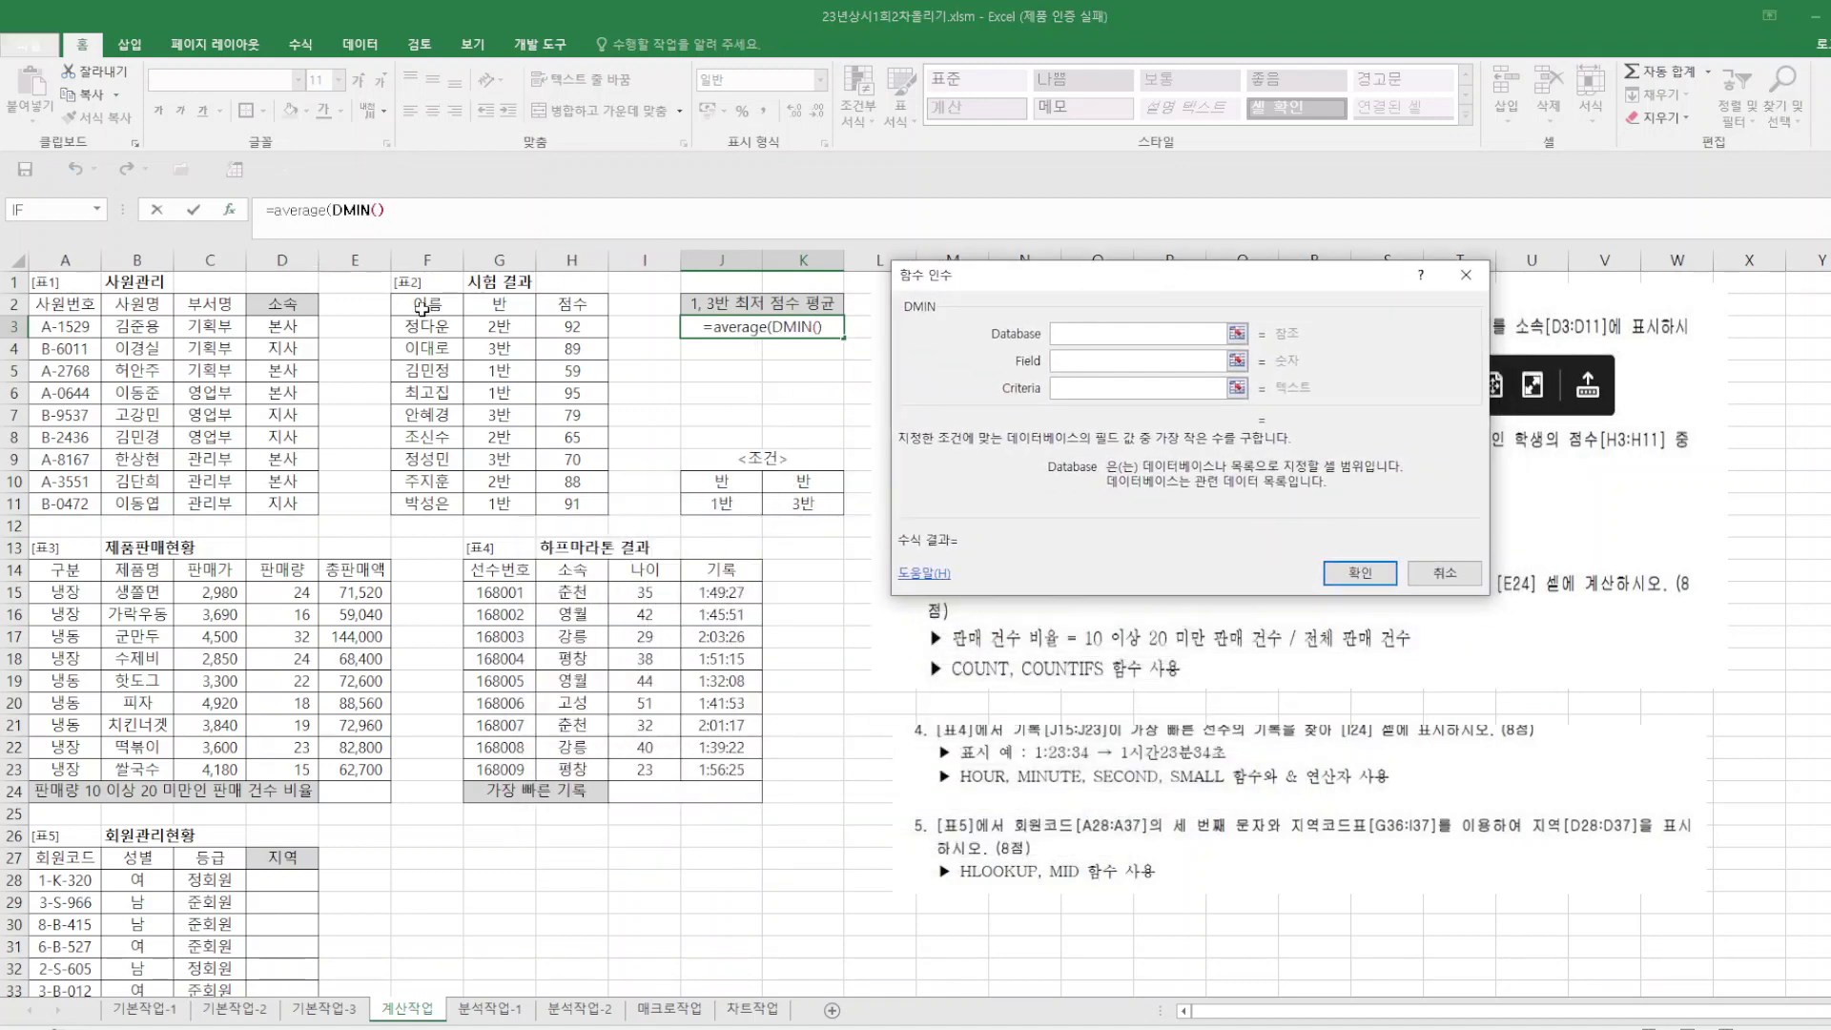
left_click_drag(420, 308, 577, 506)
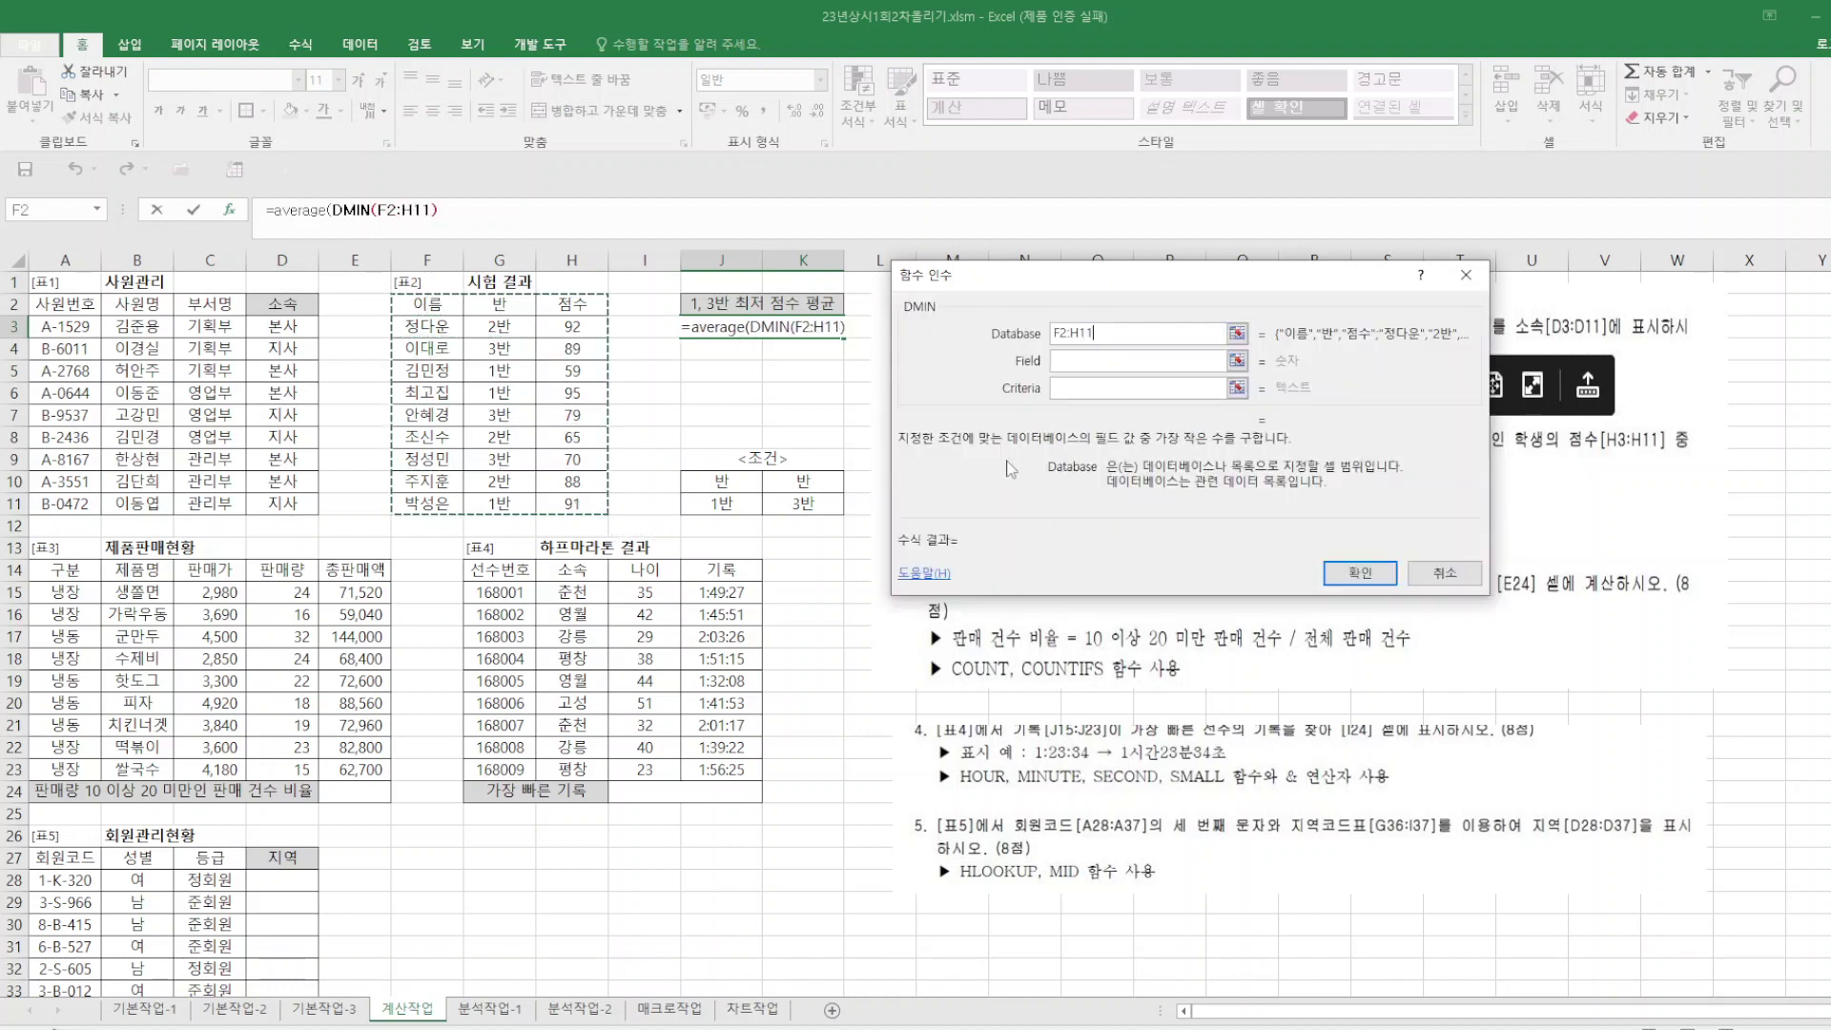
Set the DMIN field to H2 and its criteria to J10:J11, and enter the formula with its missing closing parenthesis added.
left_click(1088, 361)
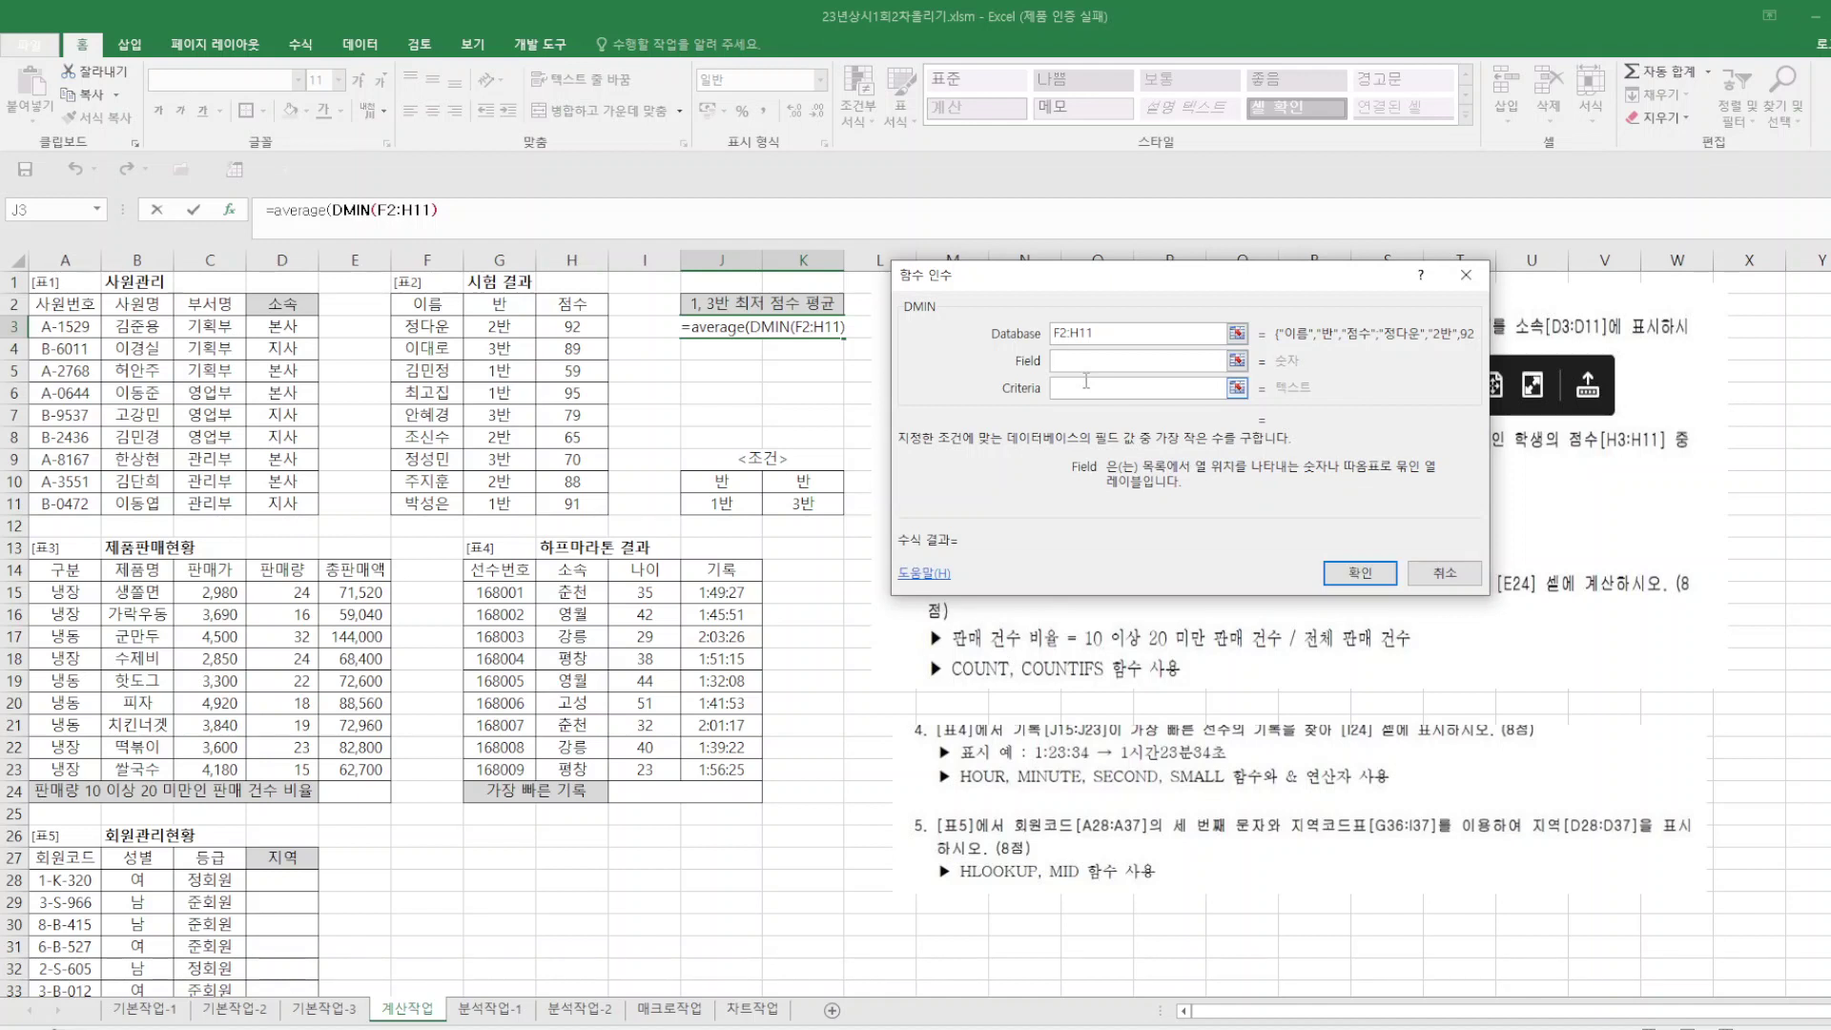
left_click(572, 303)
left_click(1093, 391)
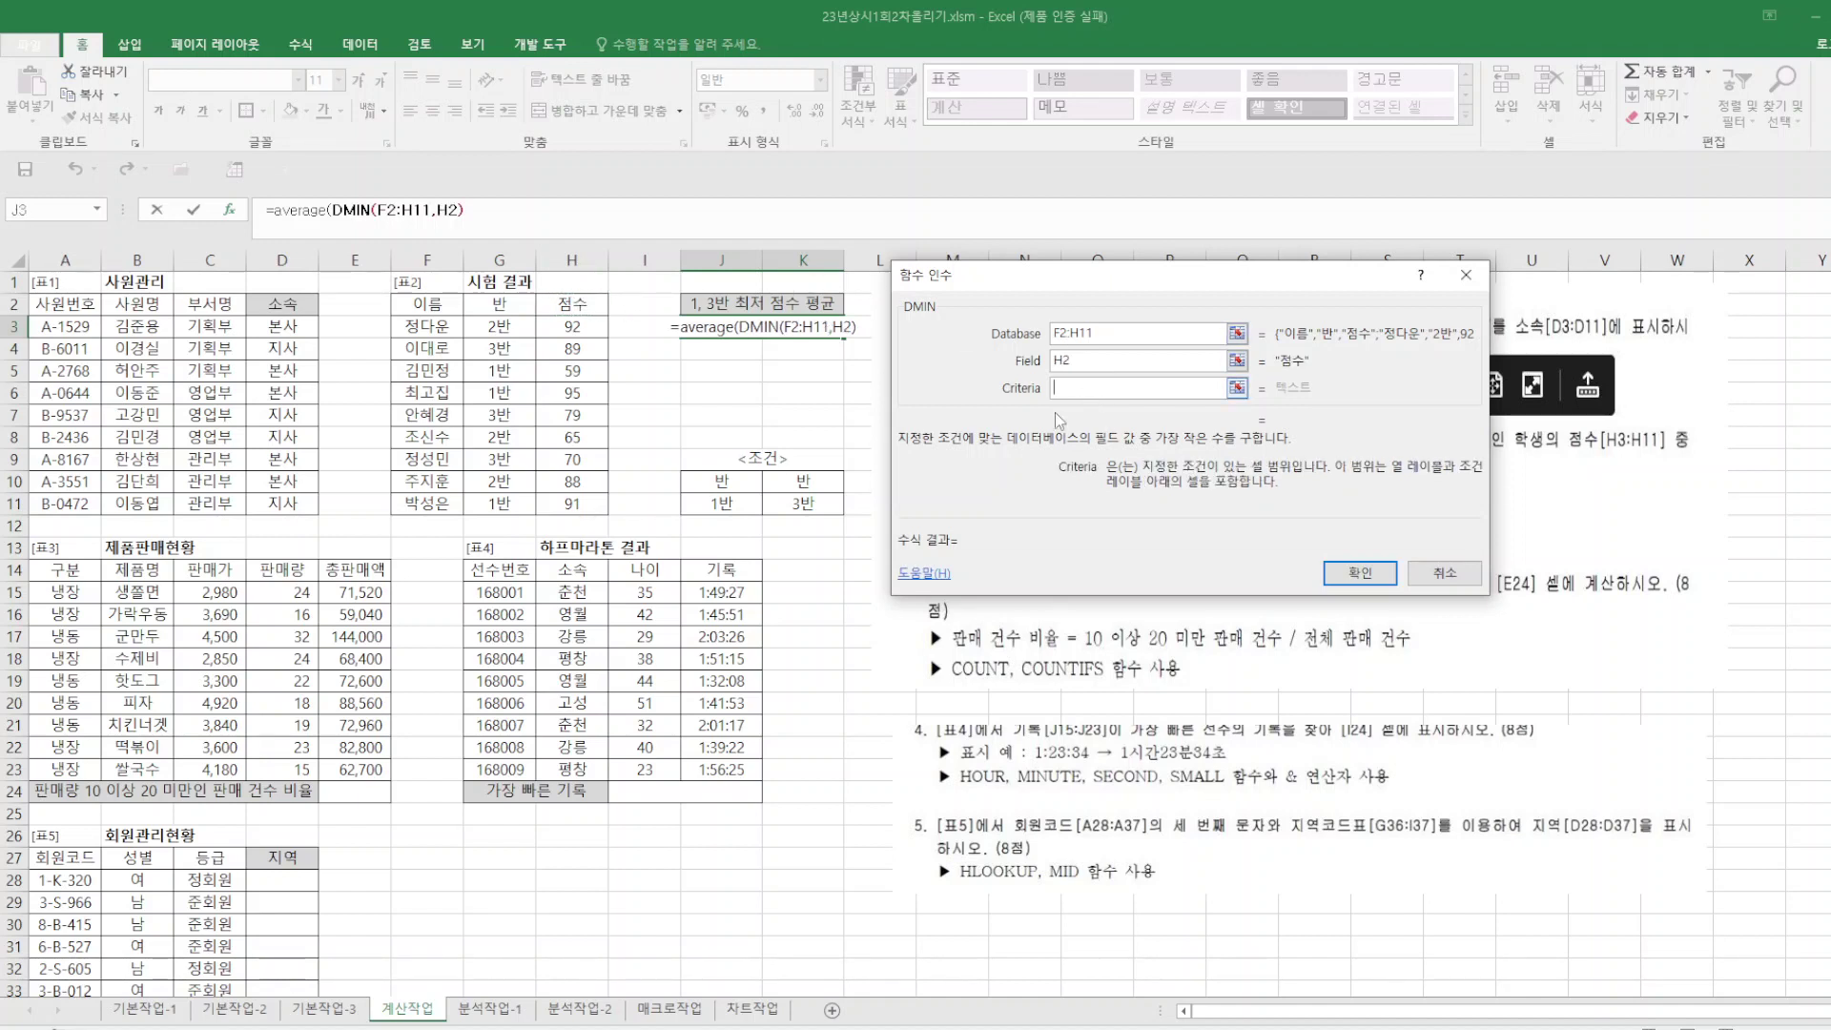
left_click_drag(729, 485, 733, 503)
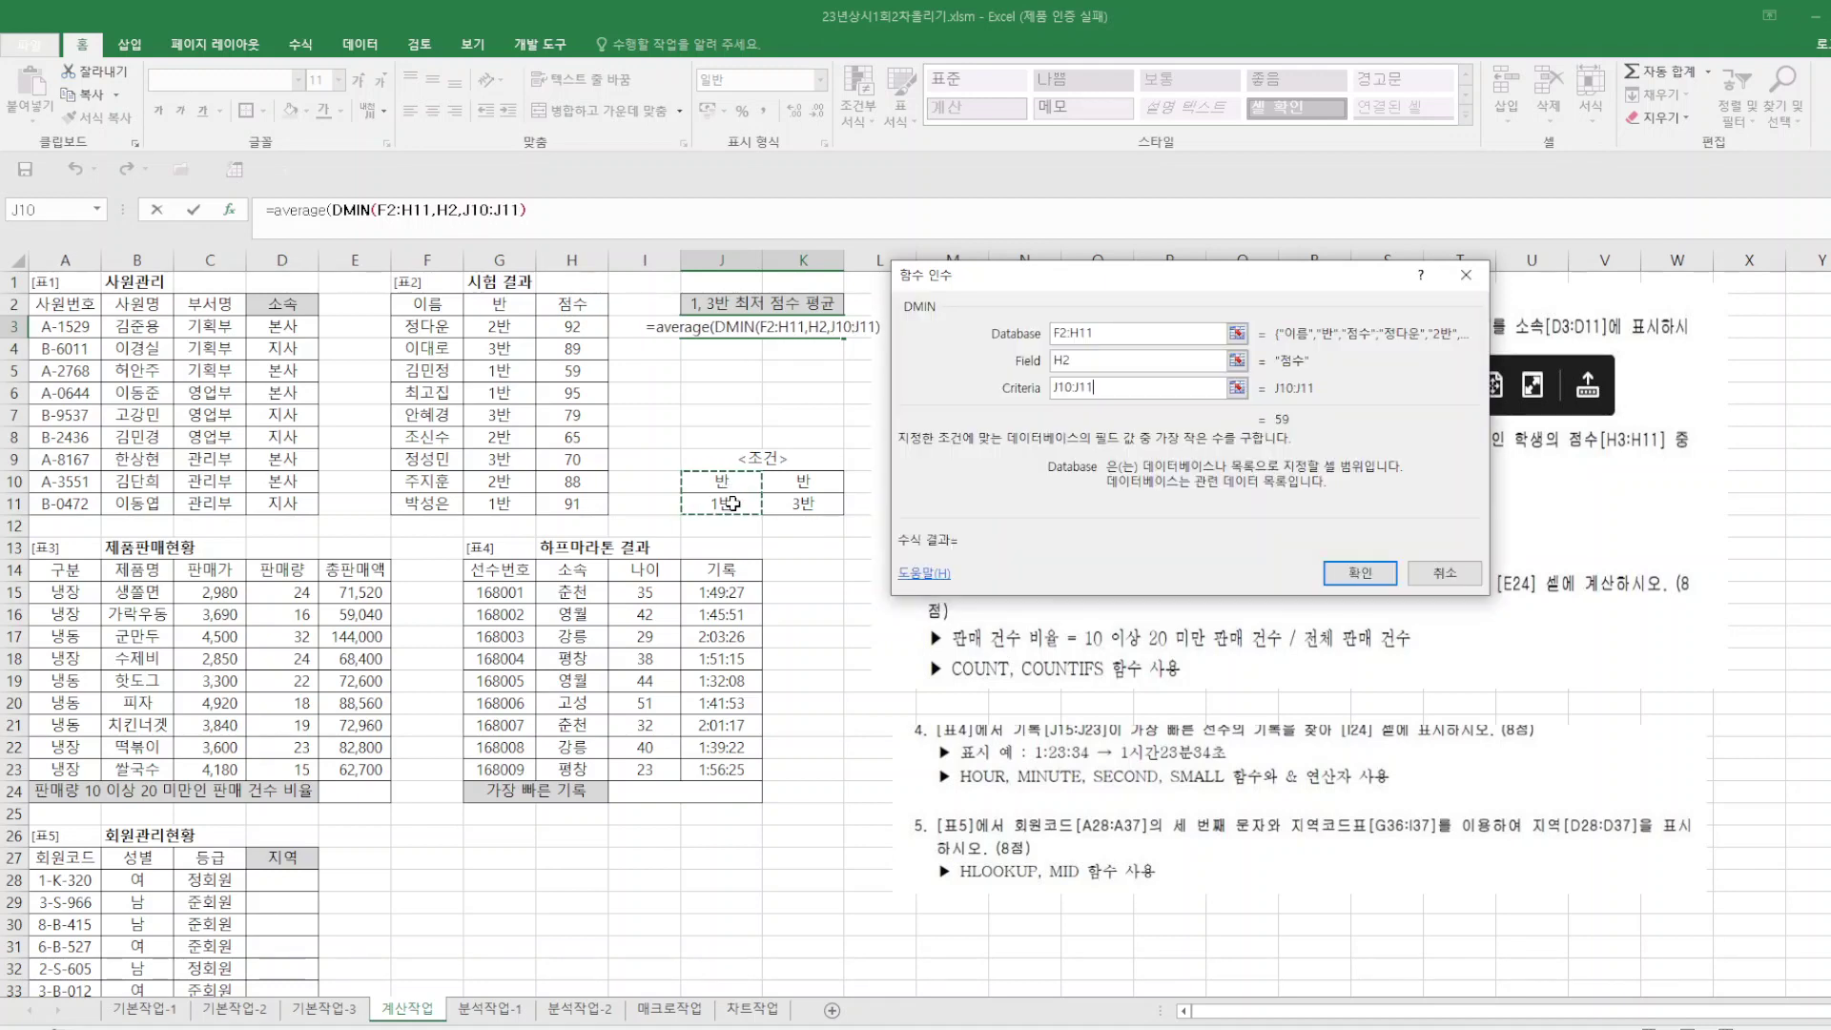
left_click(1360, 573)
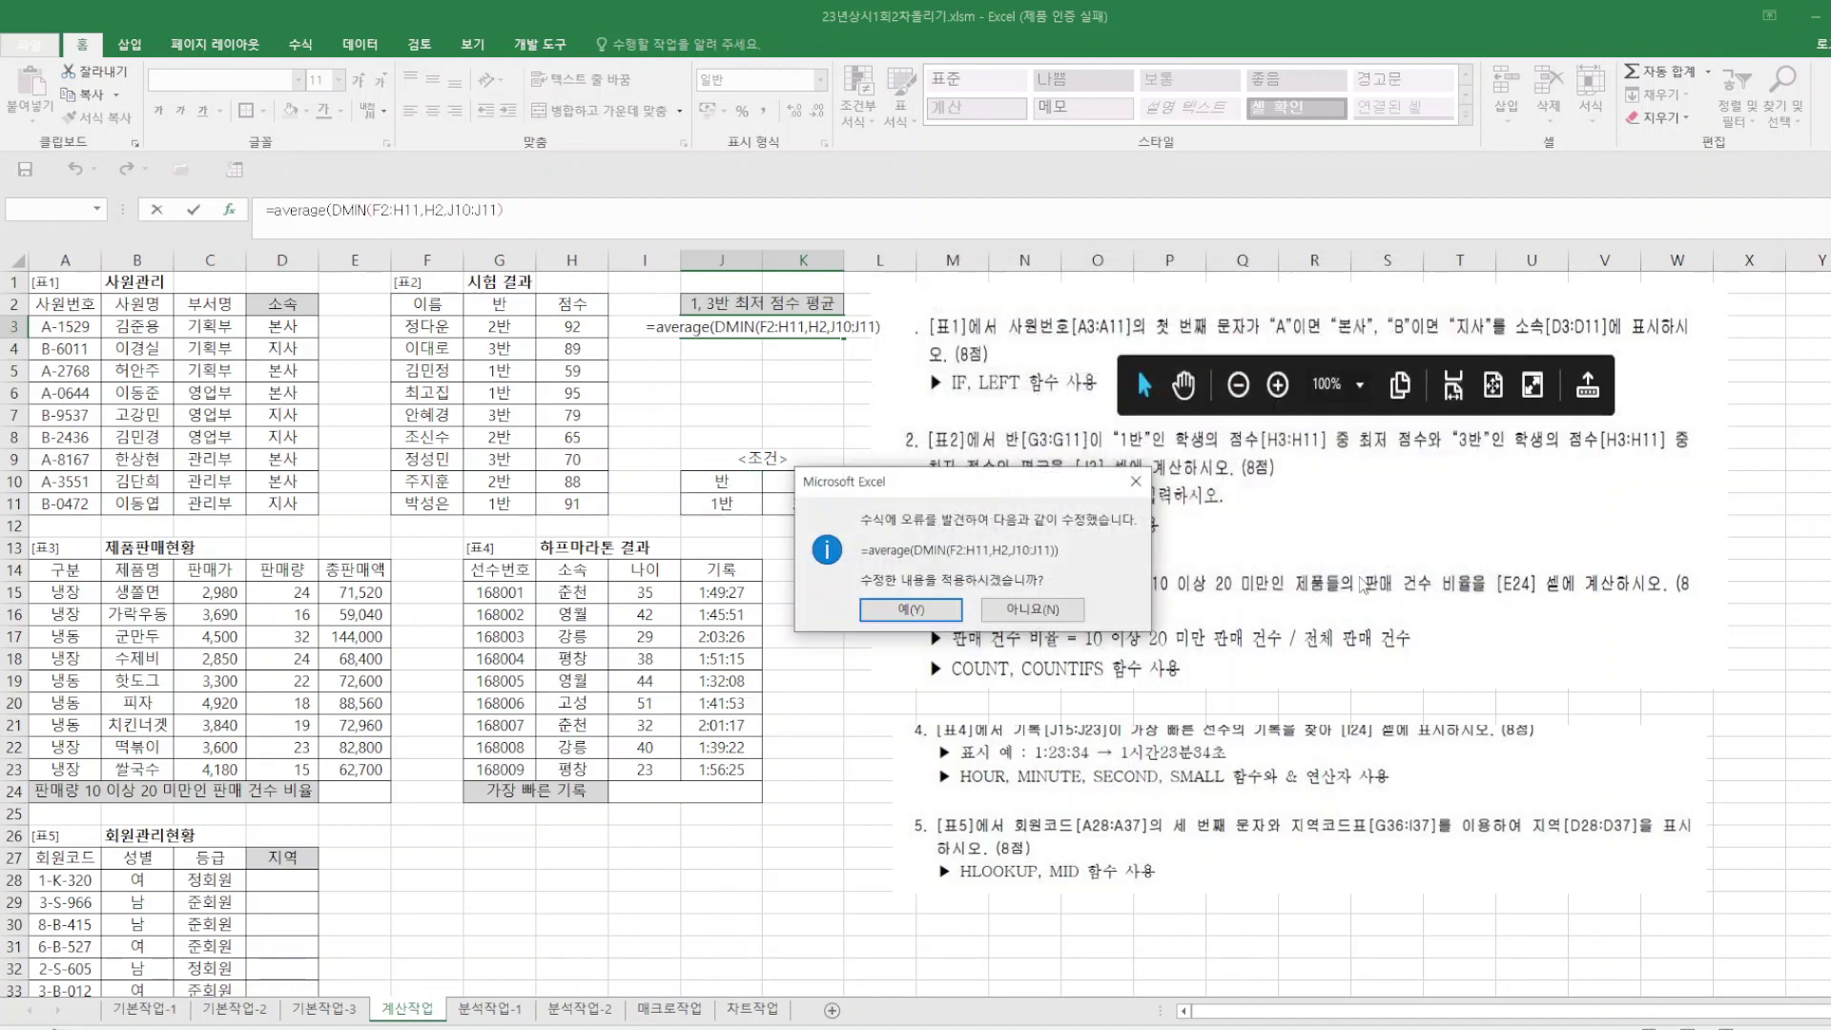
left_click(911, 609)
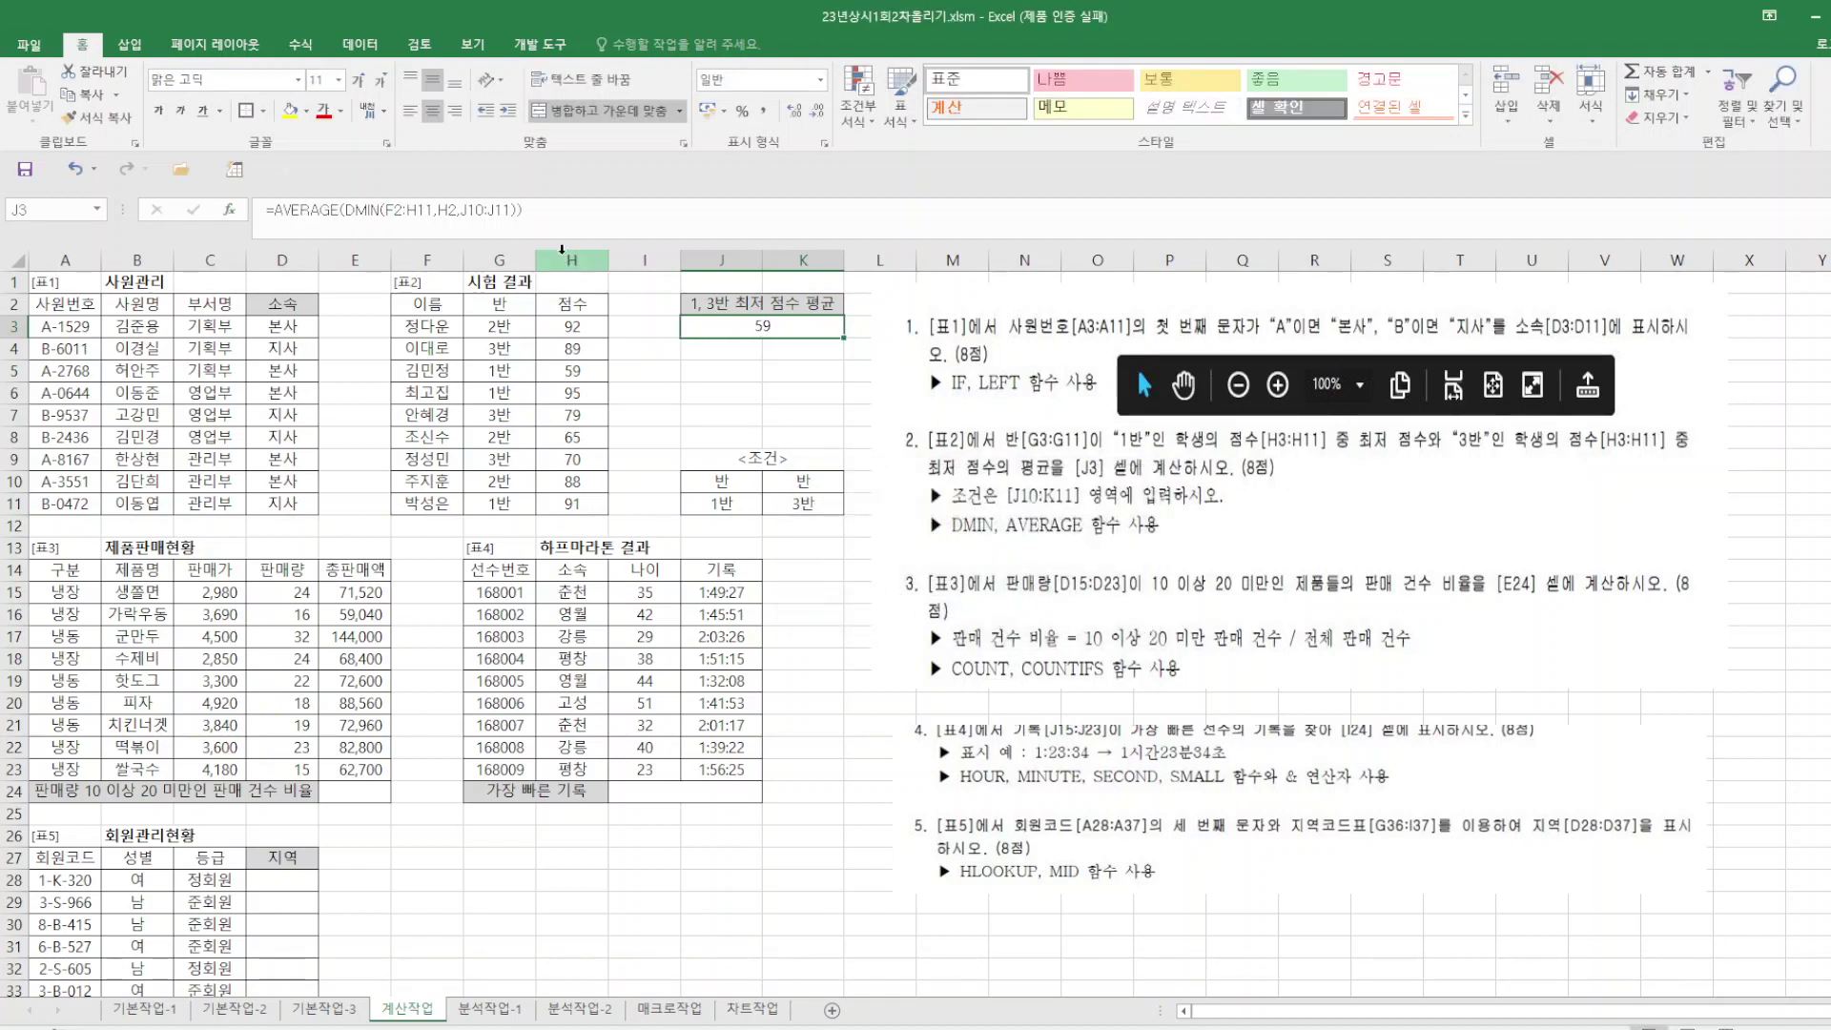
Add dmin(F2:H11,H2,K10:K11) as the second argument of the AVERAGE formula in J3.
left_click(518, 211)
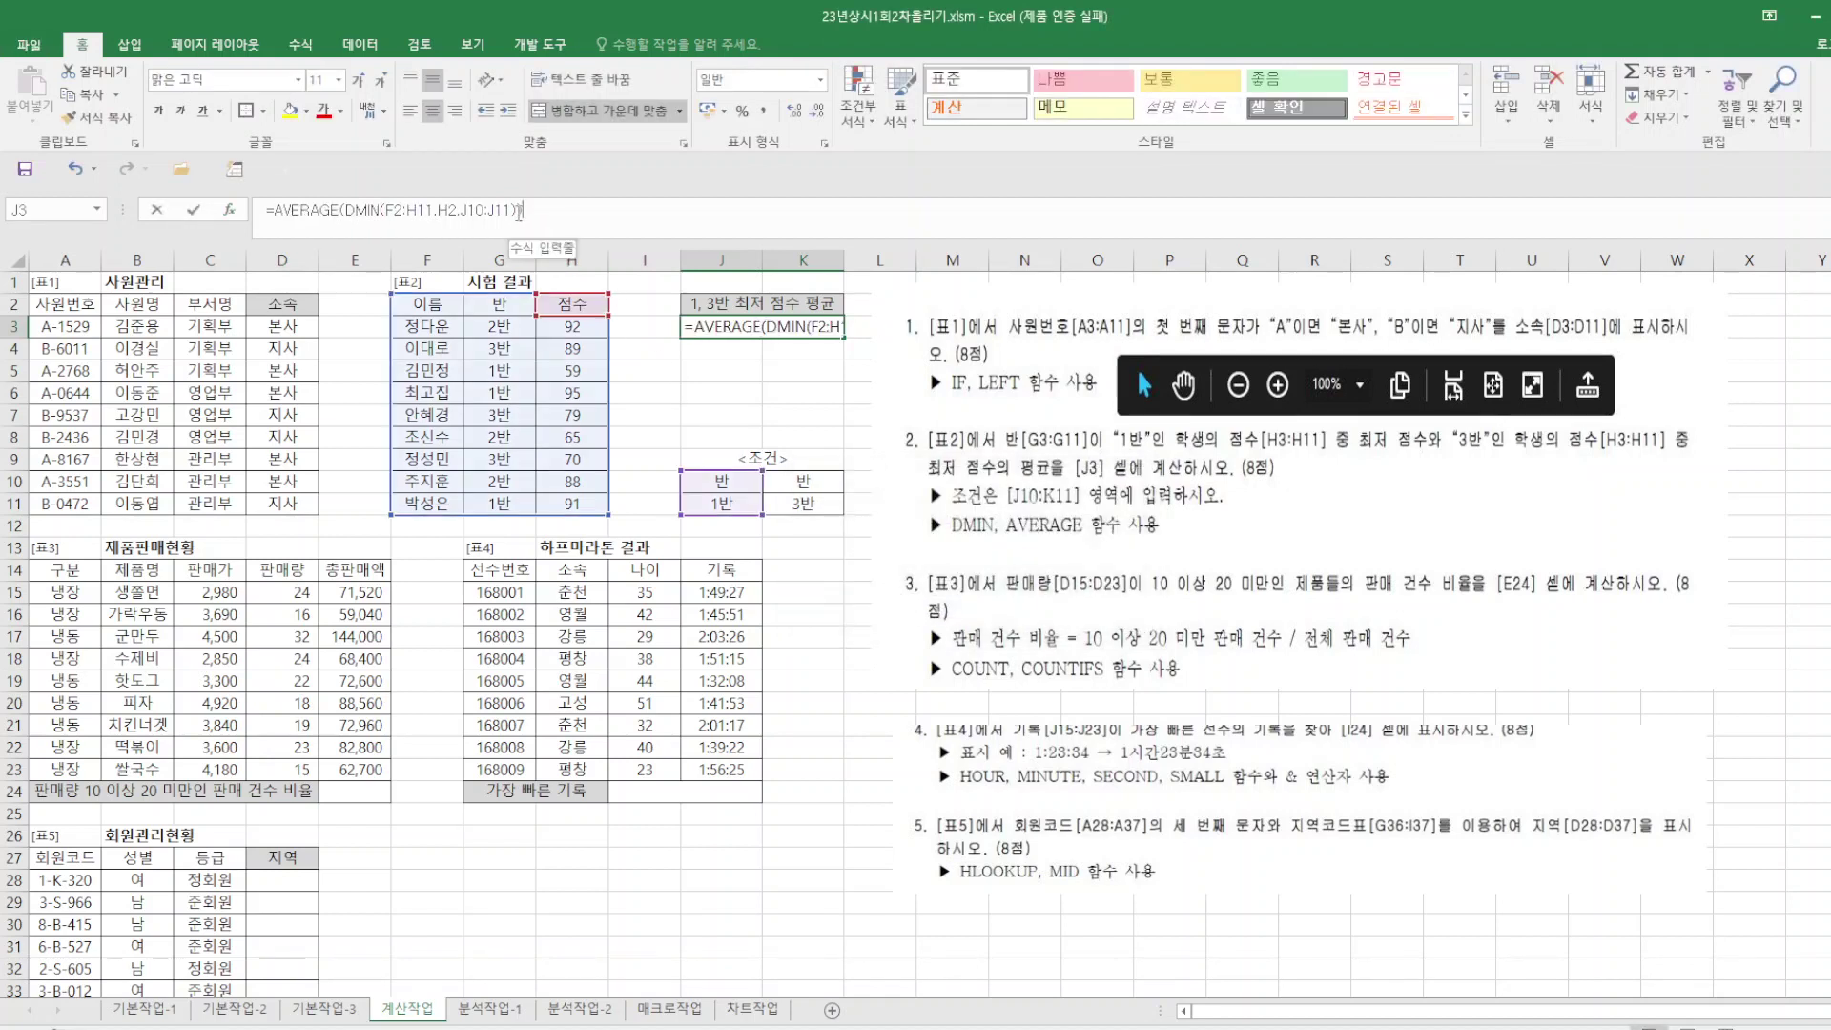
type(",")
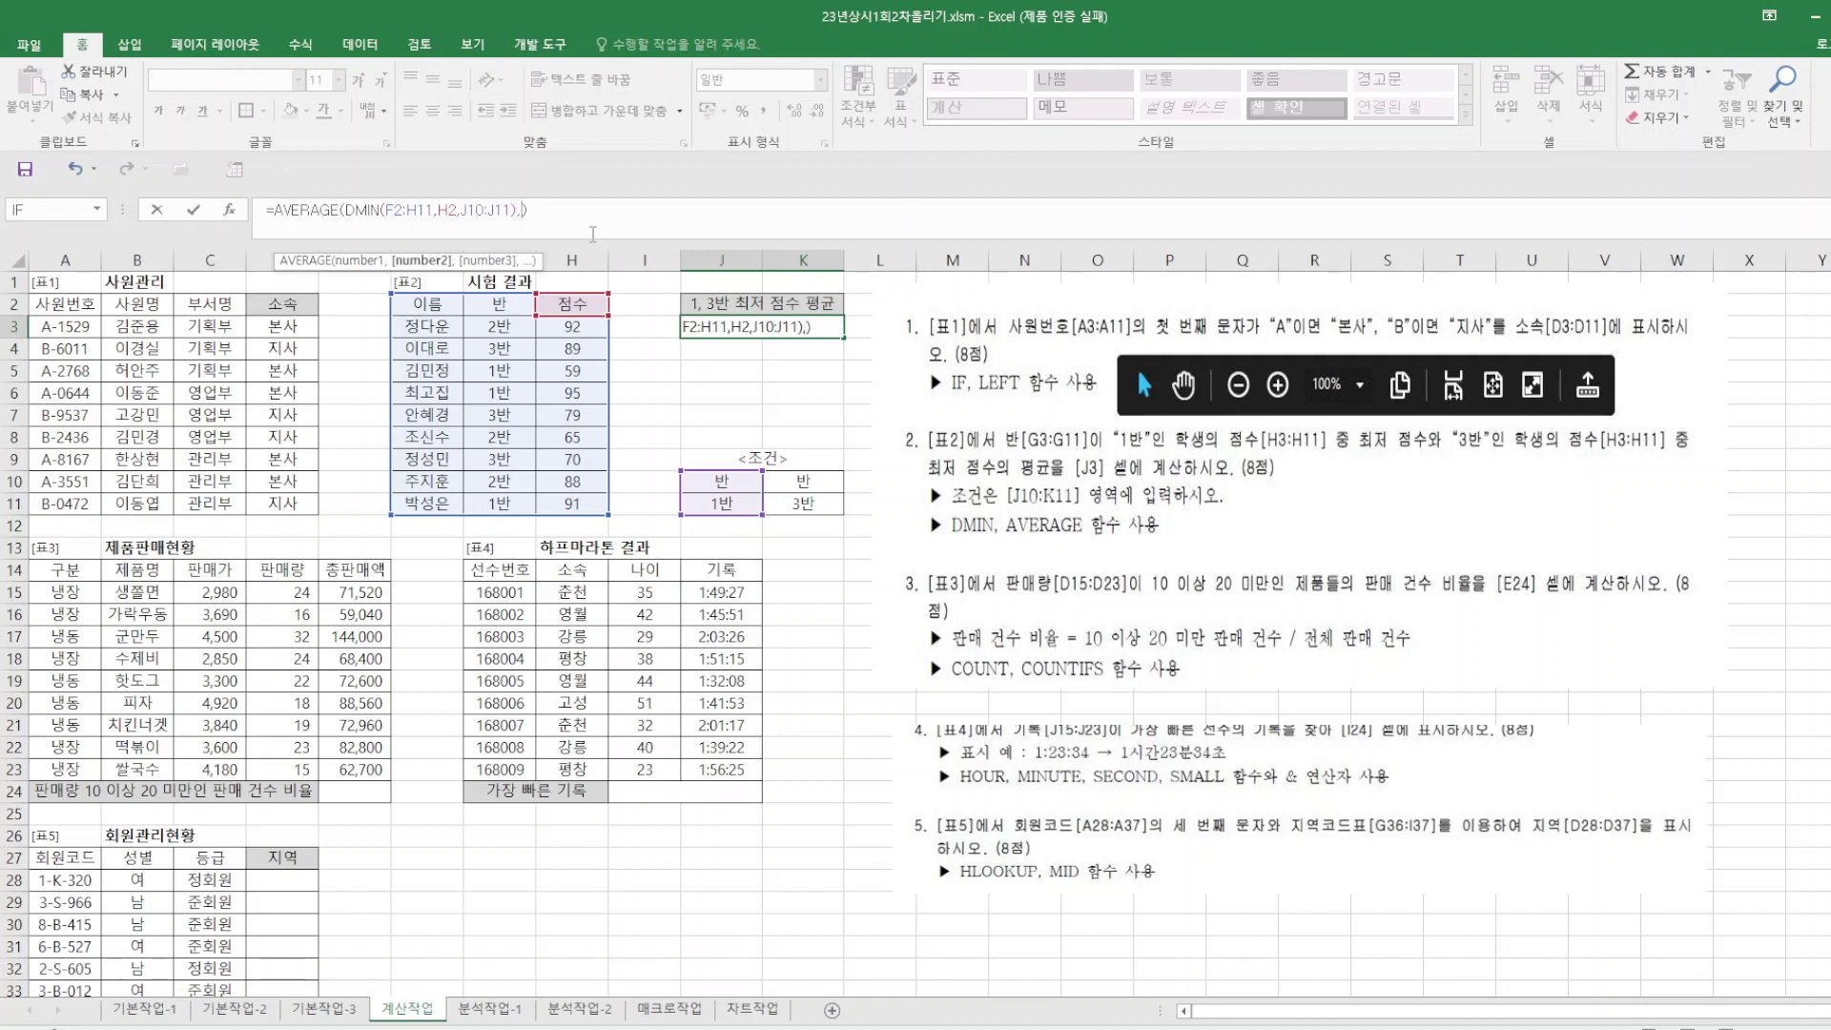
type("dmin(")
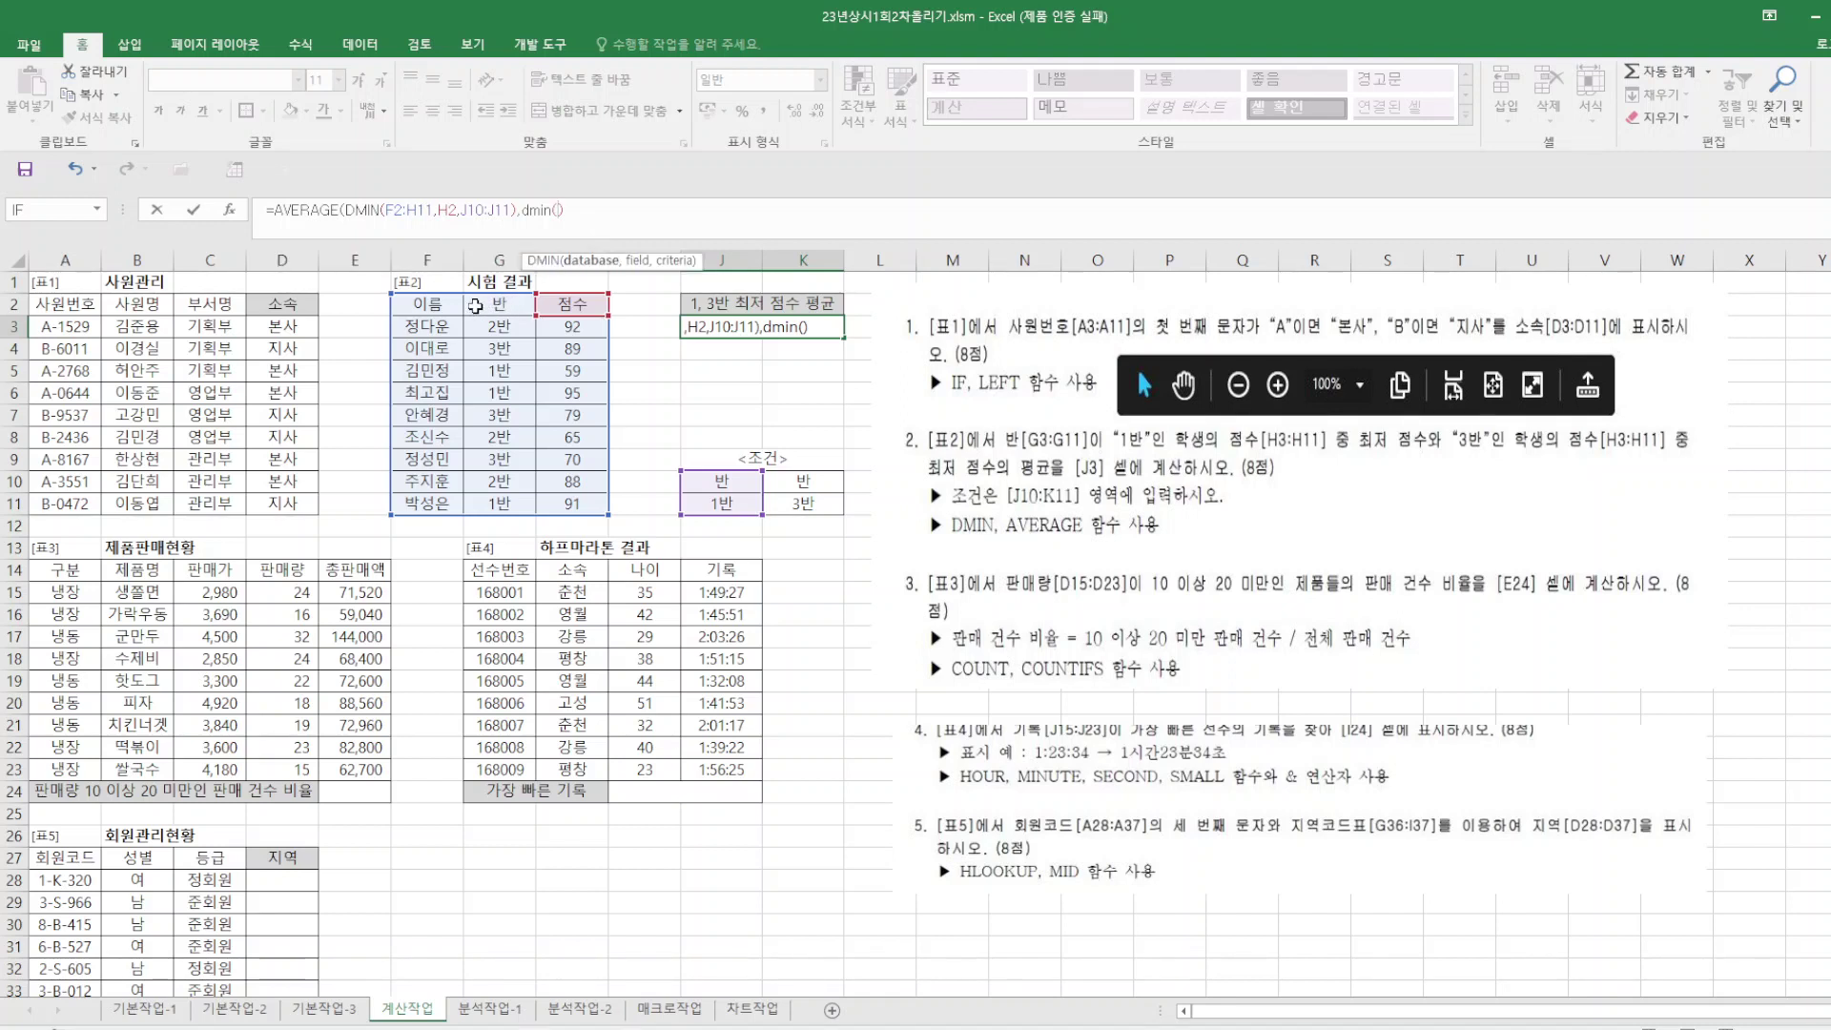
left_click_drag(434, 308, 576, 502)
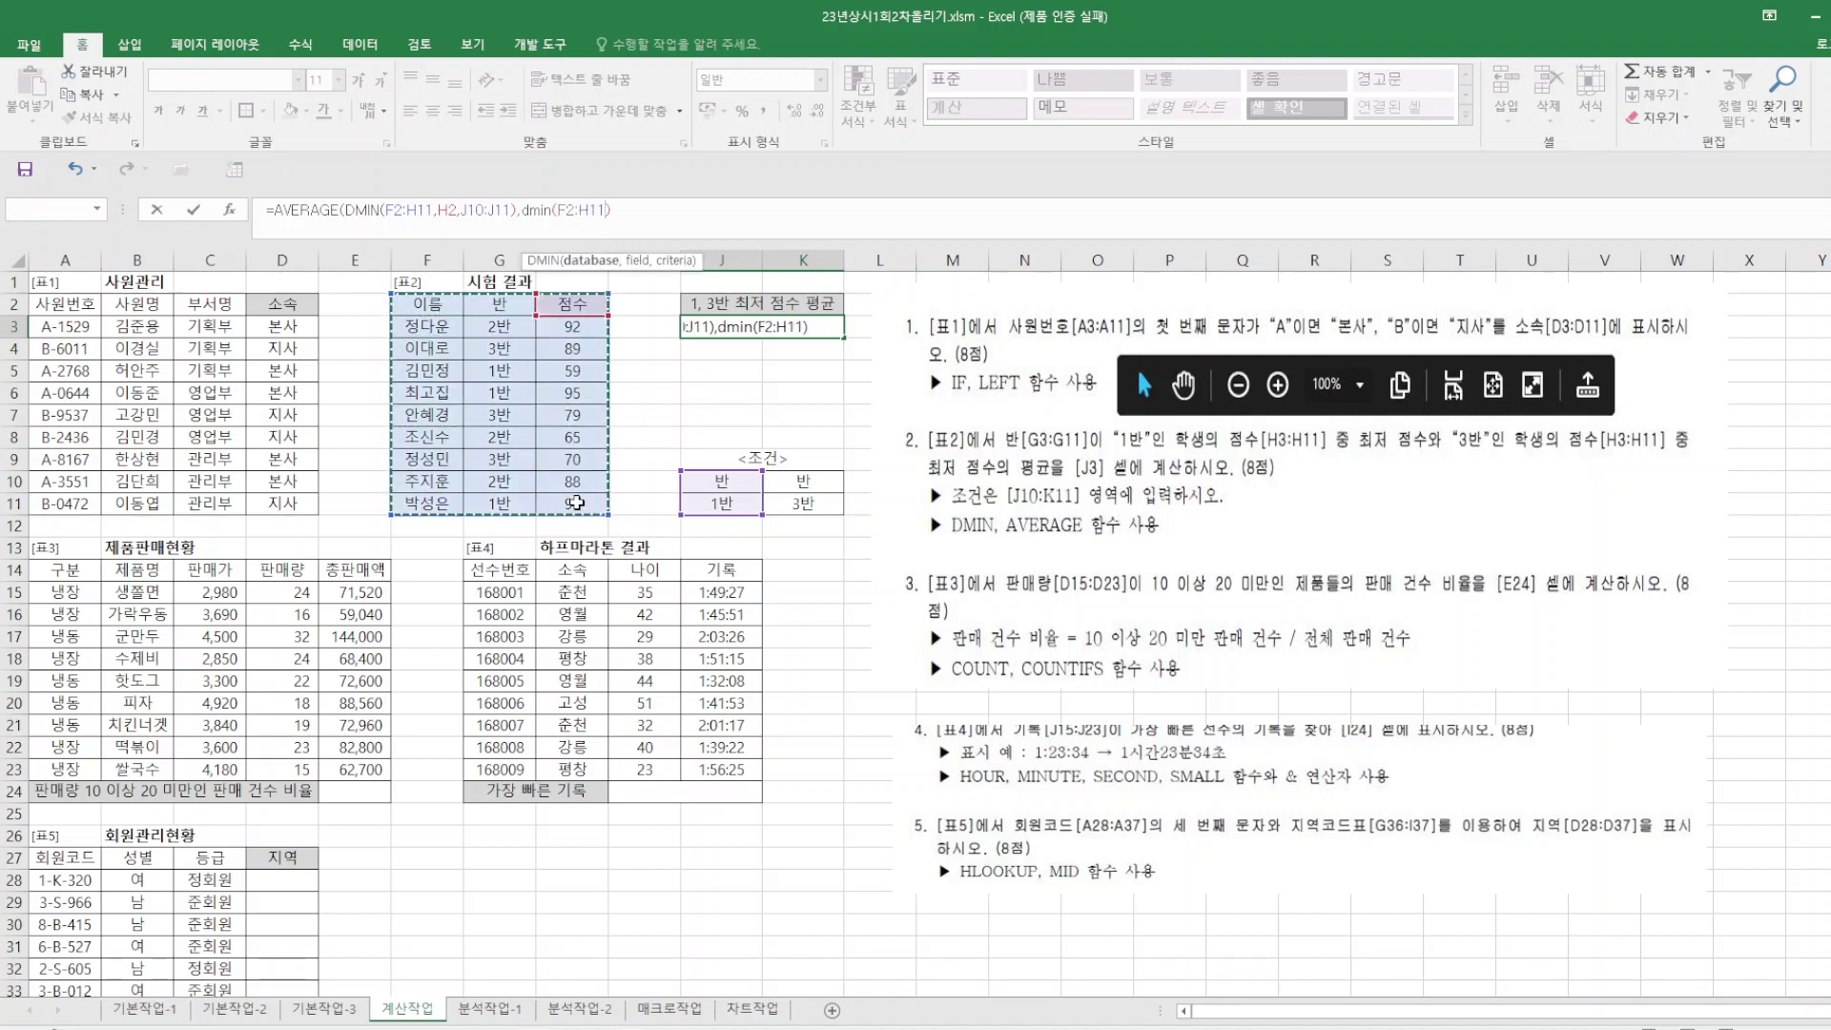
type(",")
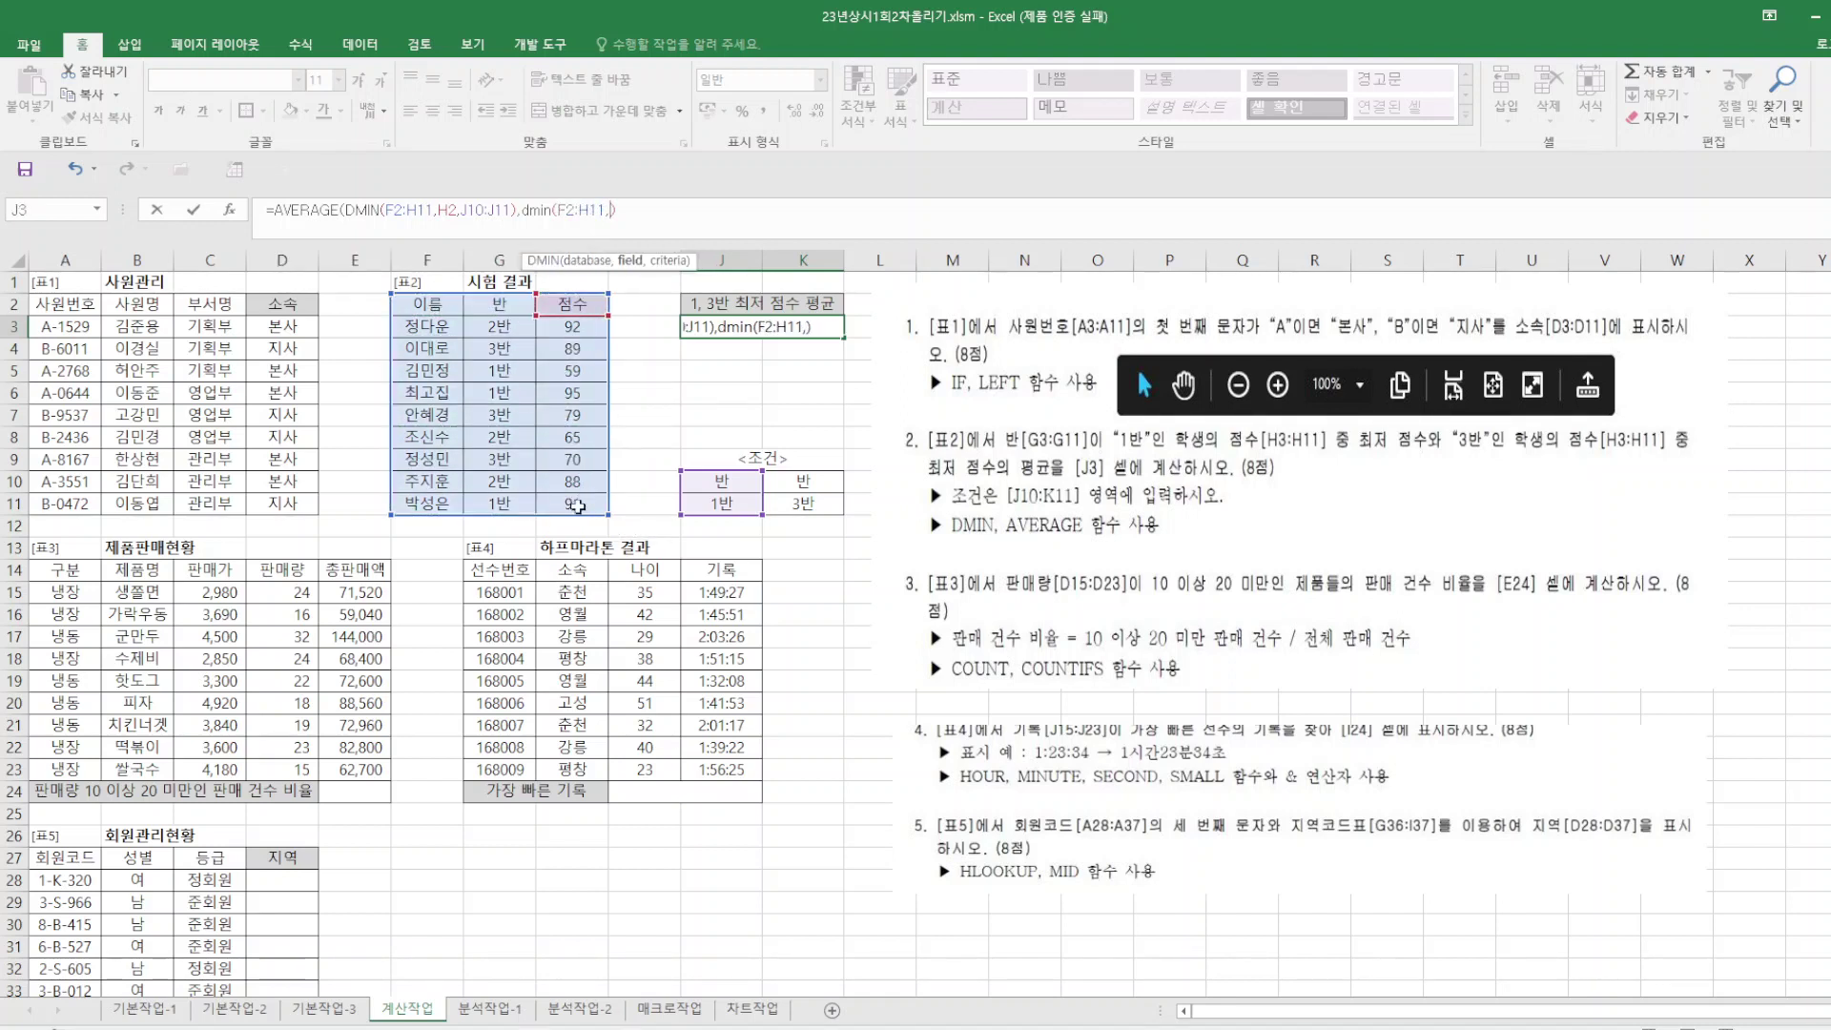
left_click(596, 305)
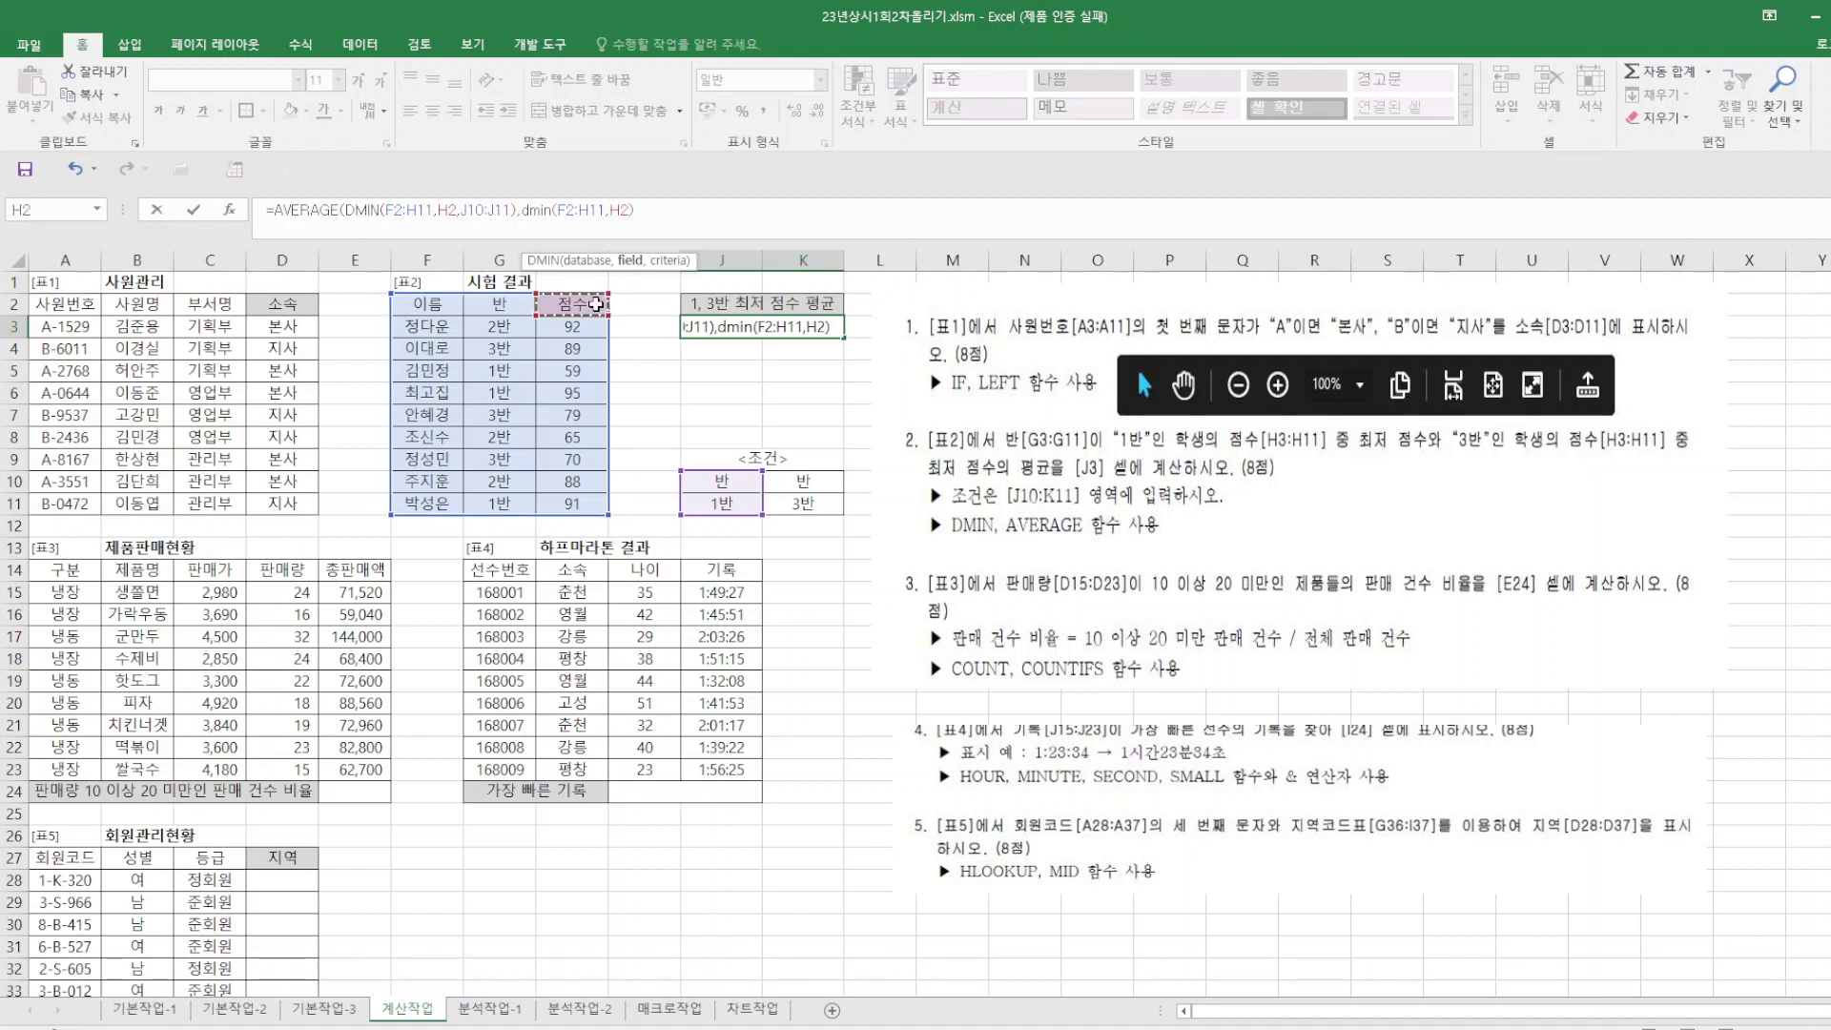
type(",")
left_click_drag(810, 482, 810, 503)
type(")")
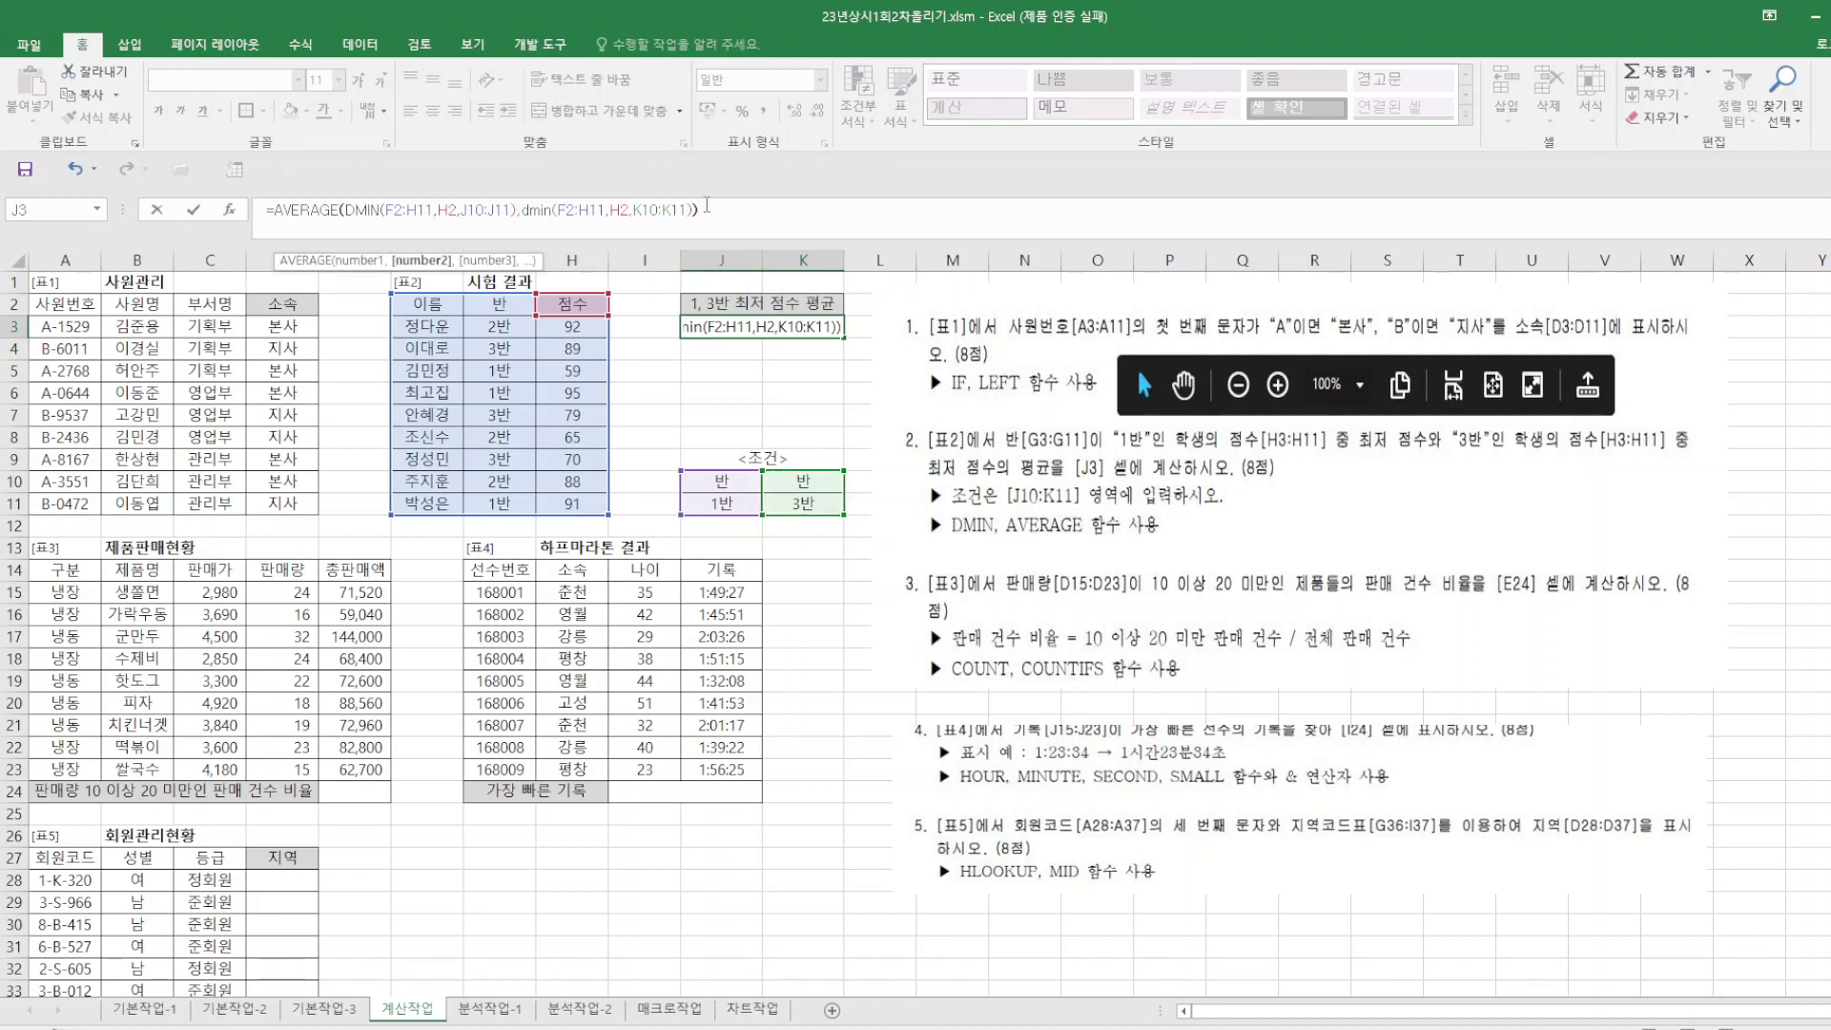
type(")")
key("Return")
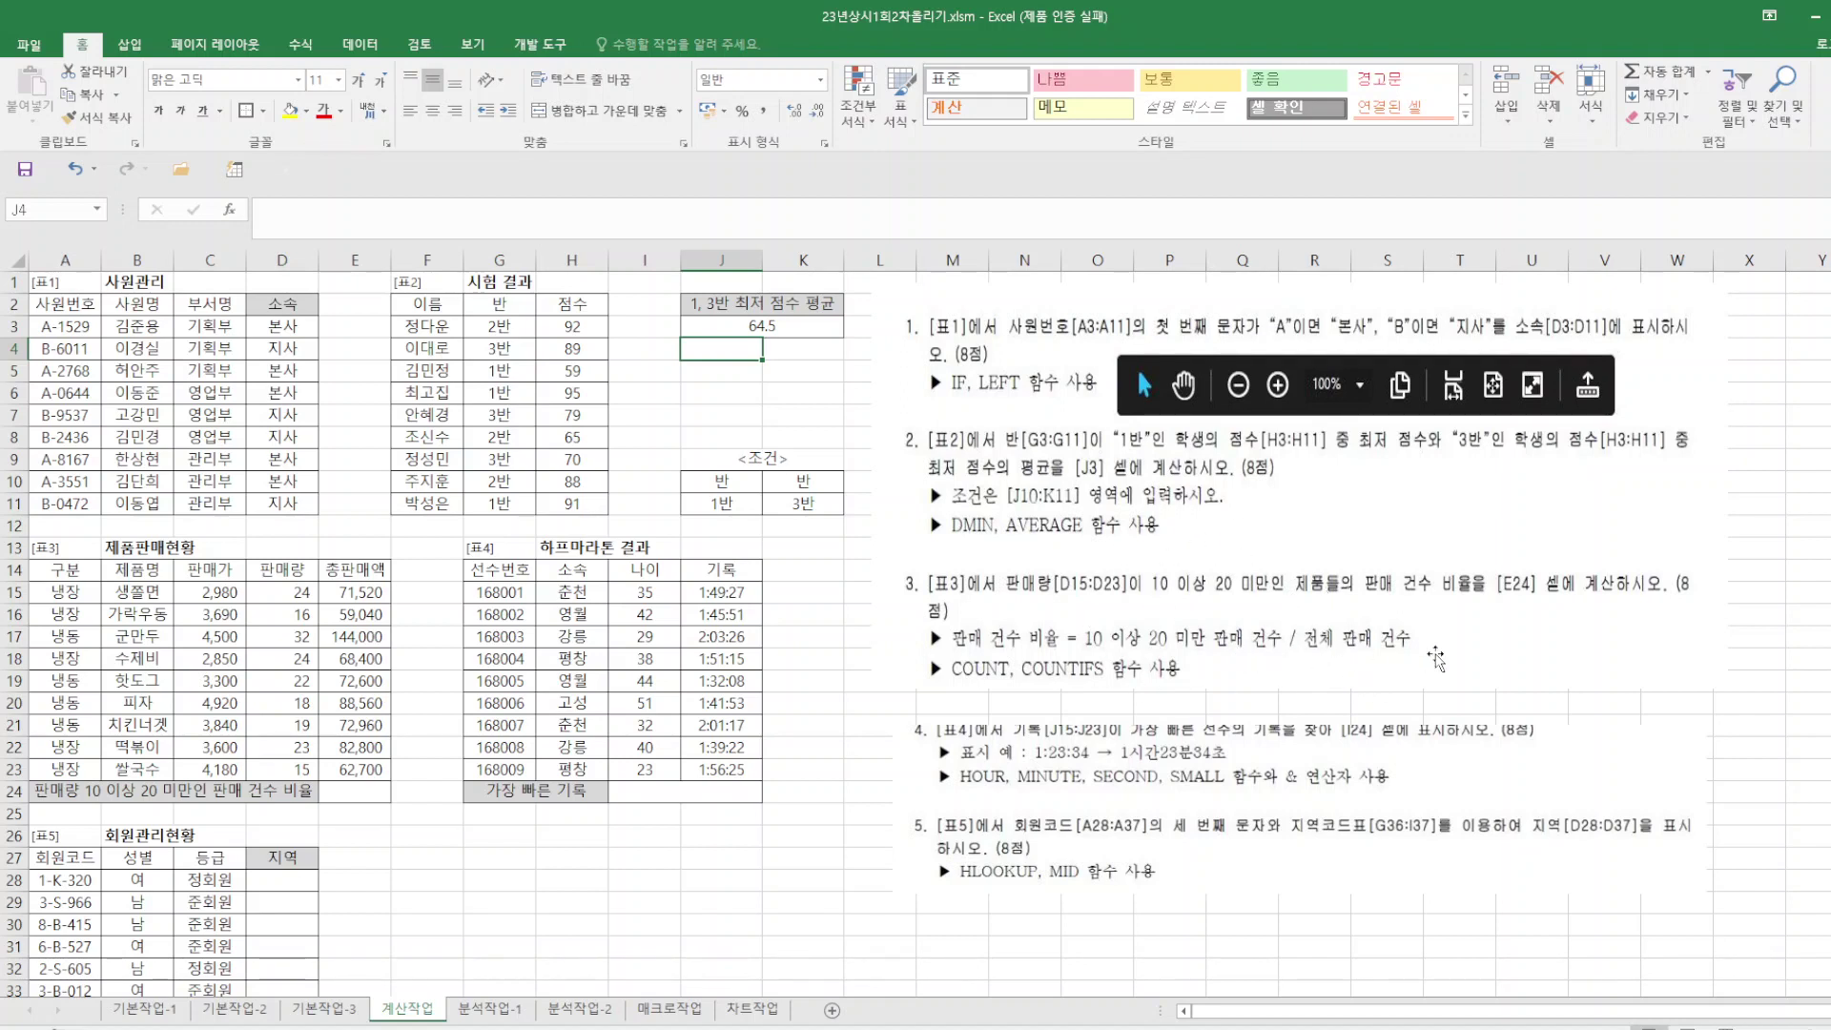
In E24, start a COUNTIFS formula with D15:D23 as the first criteria range and >=10 as its criterion.
left_click(341, 792)
type("=")
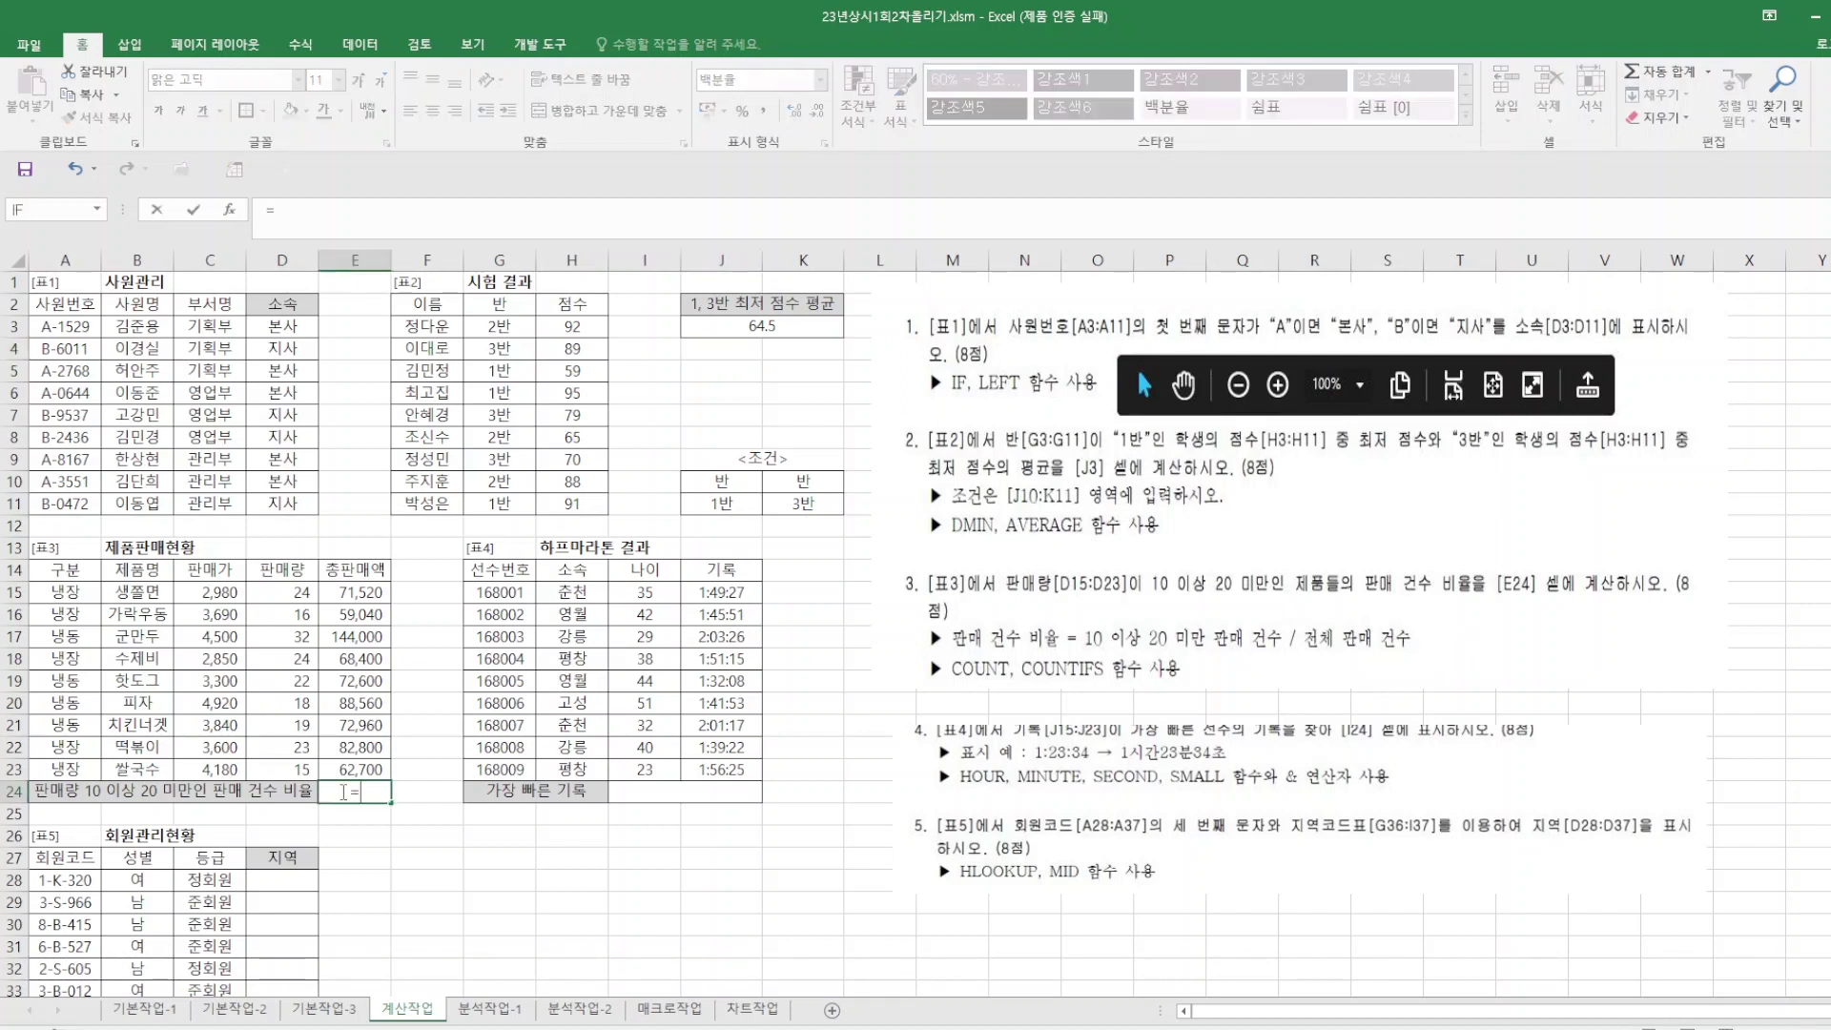
type("countifs(")
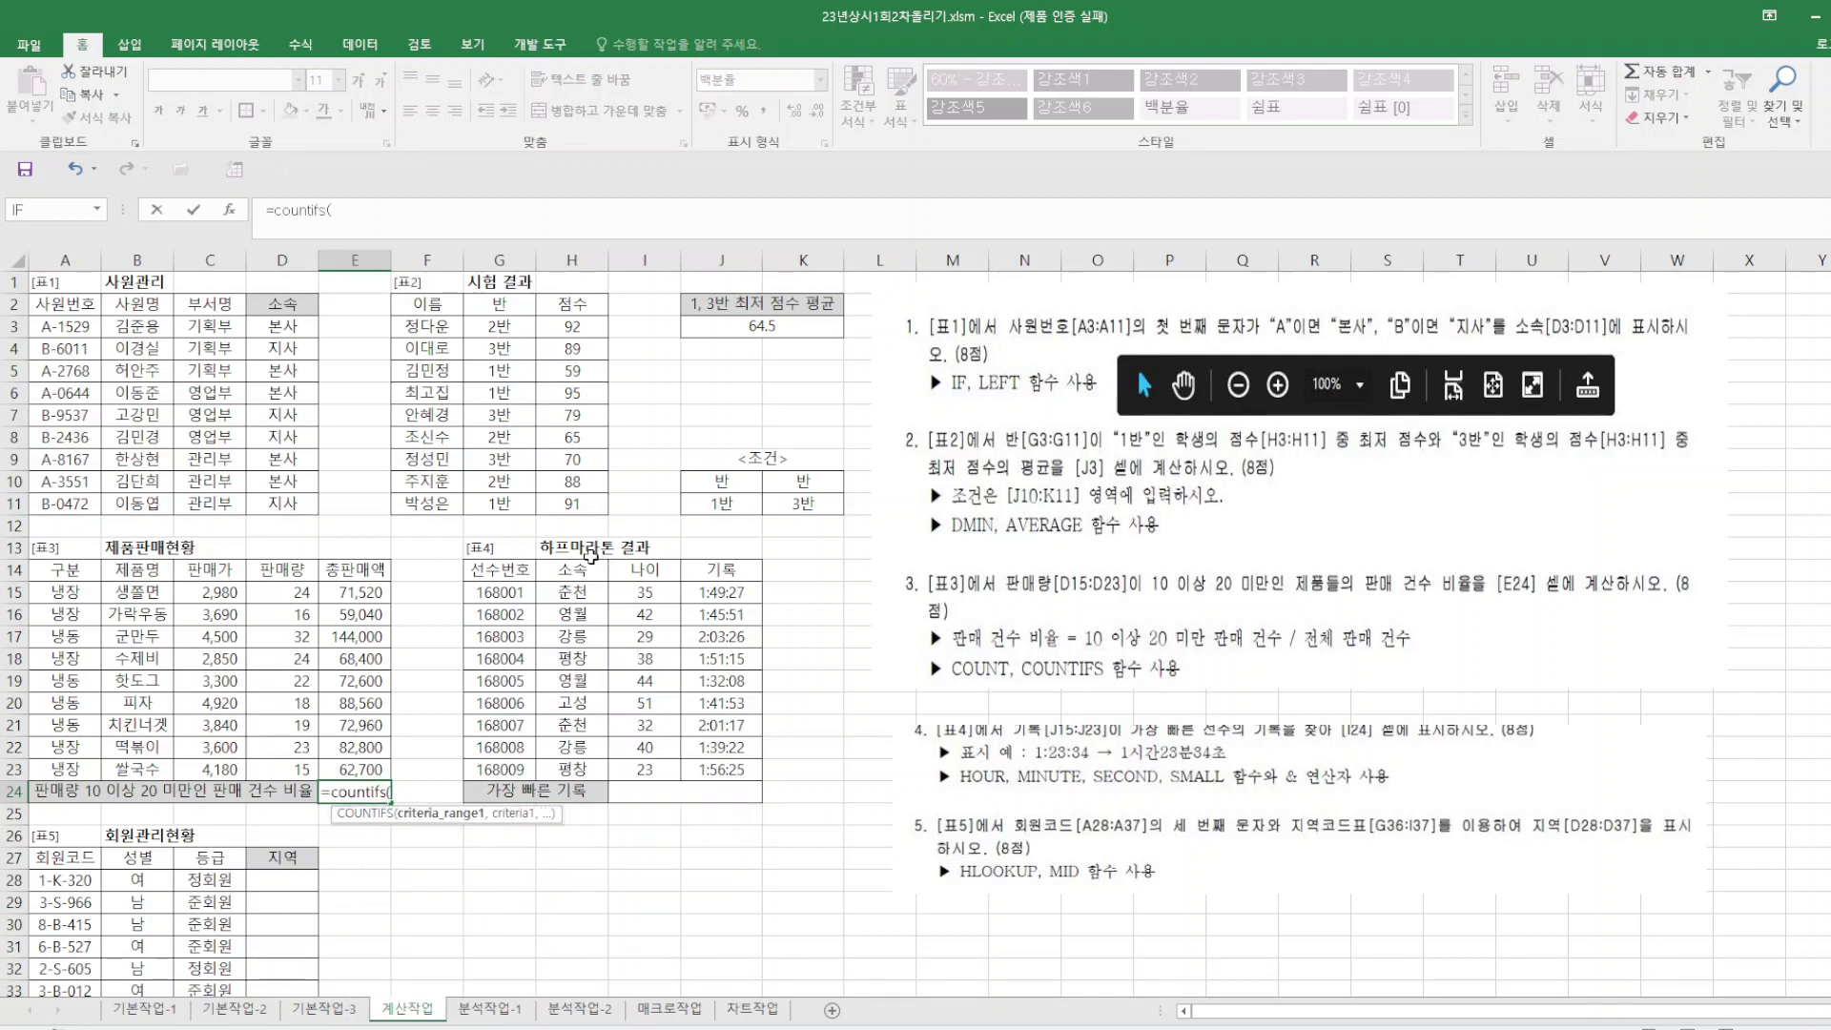
left_click(231, 212)
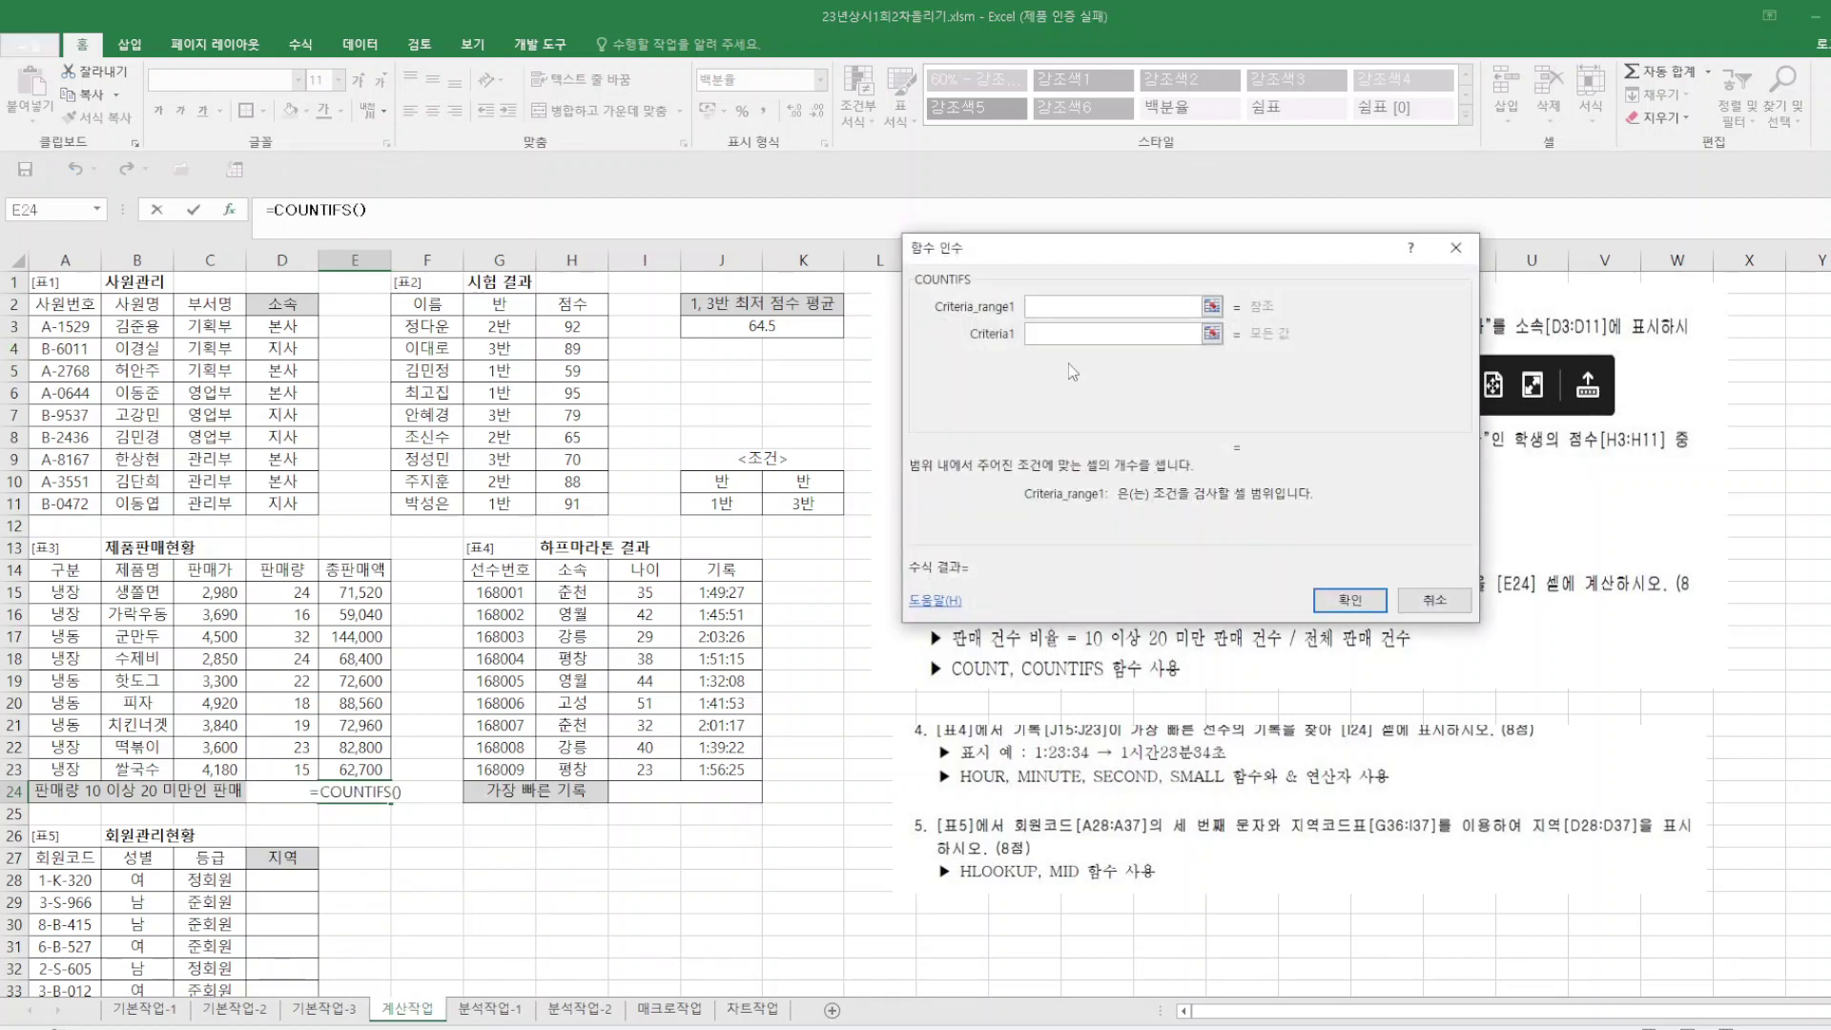
left_click_drag(1059, 260, 569, 322)
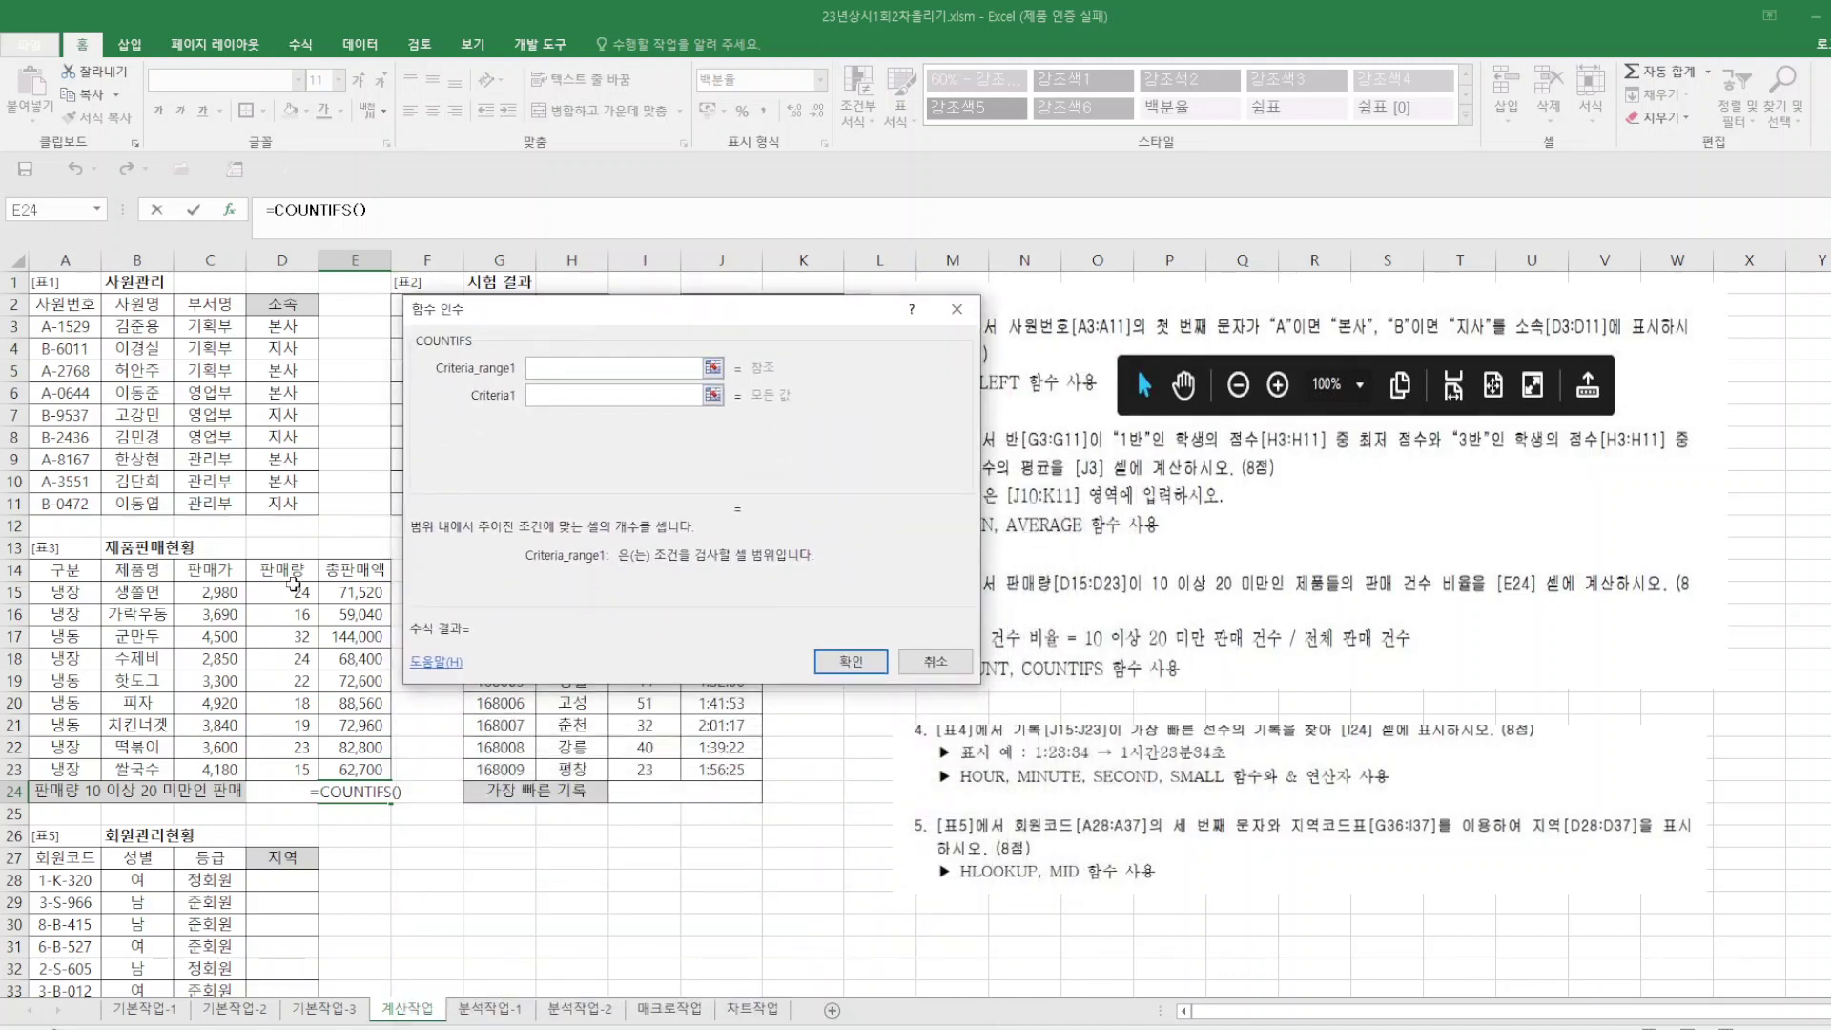
left_click_drag(296, 585, 283, 769)
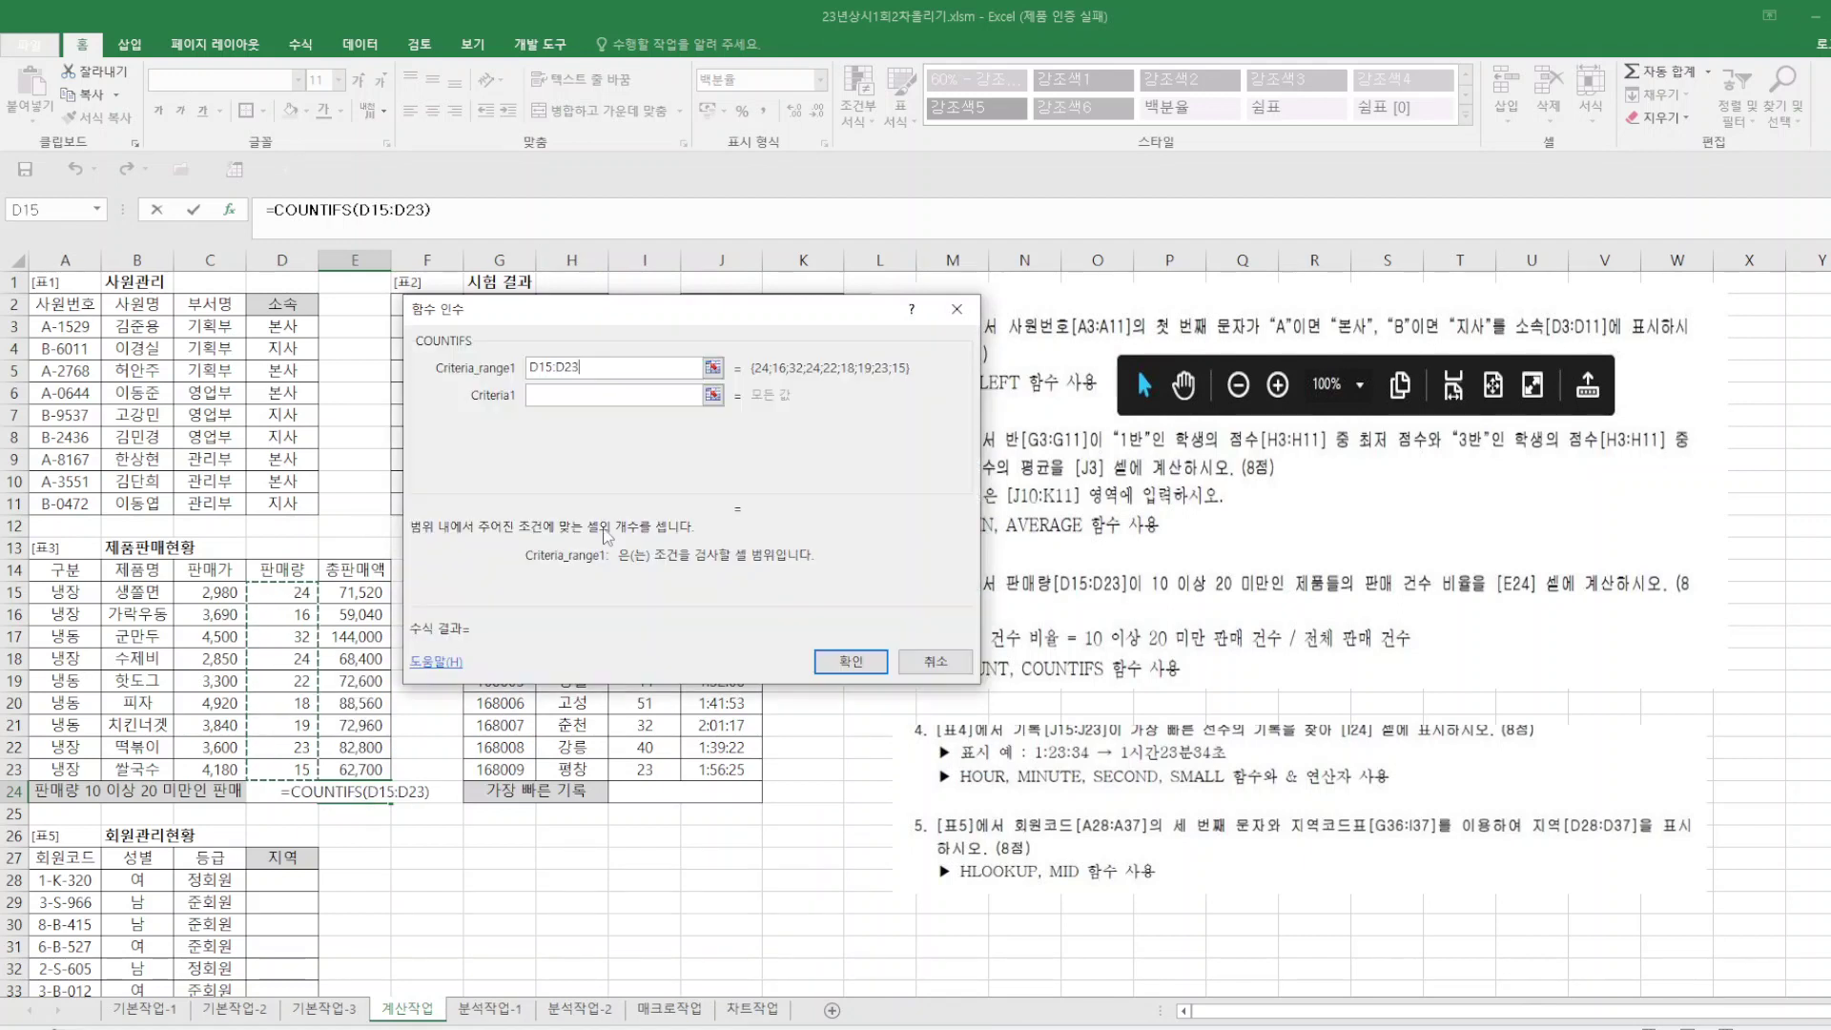
left_click(578, 402)
type(">=10")
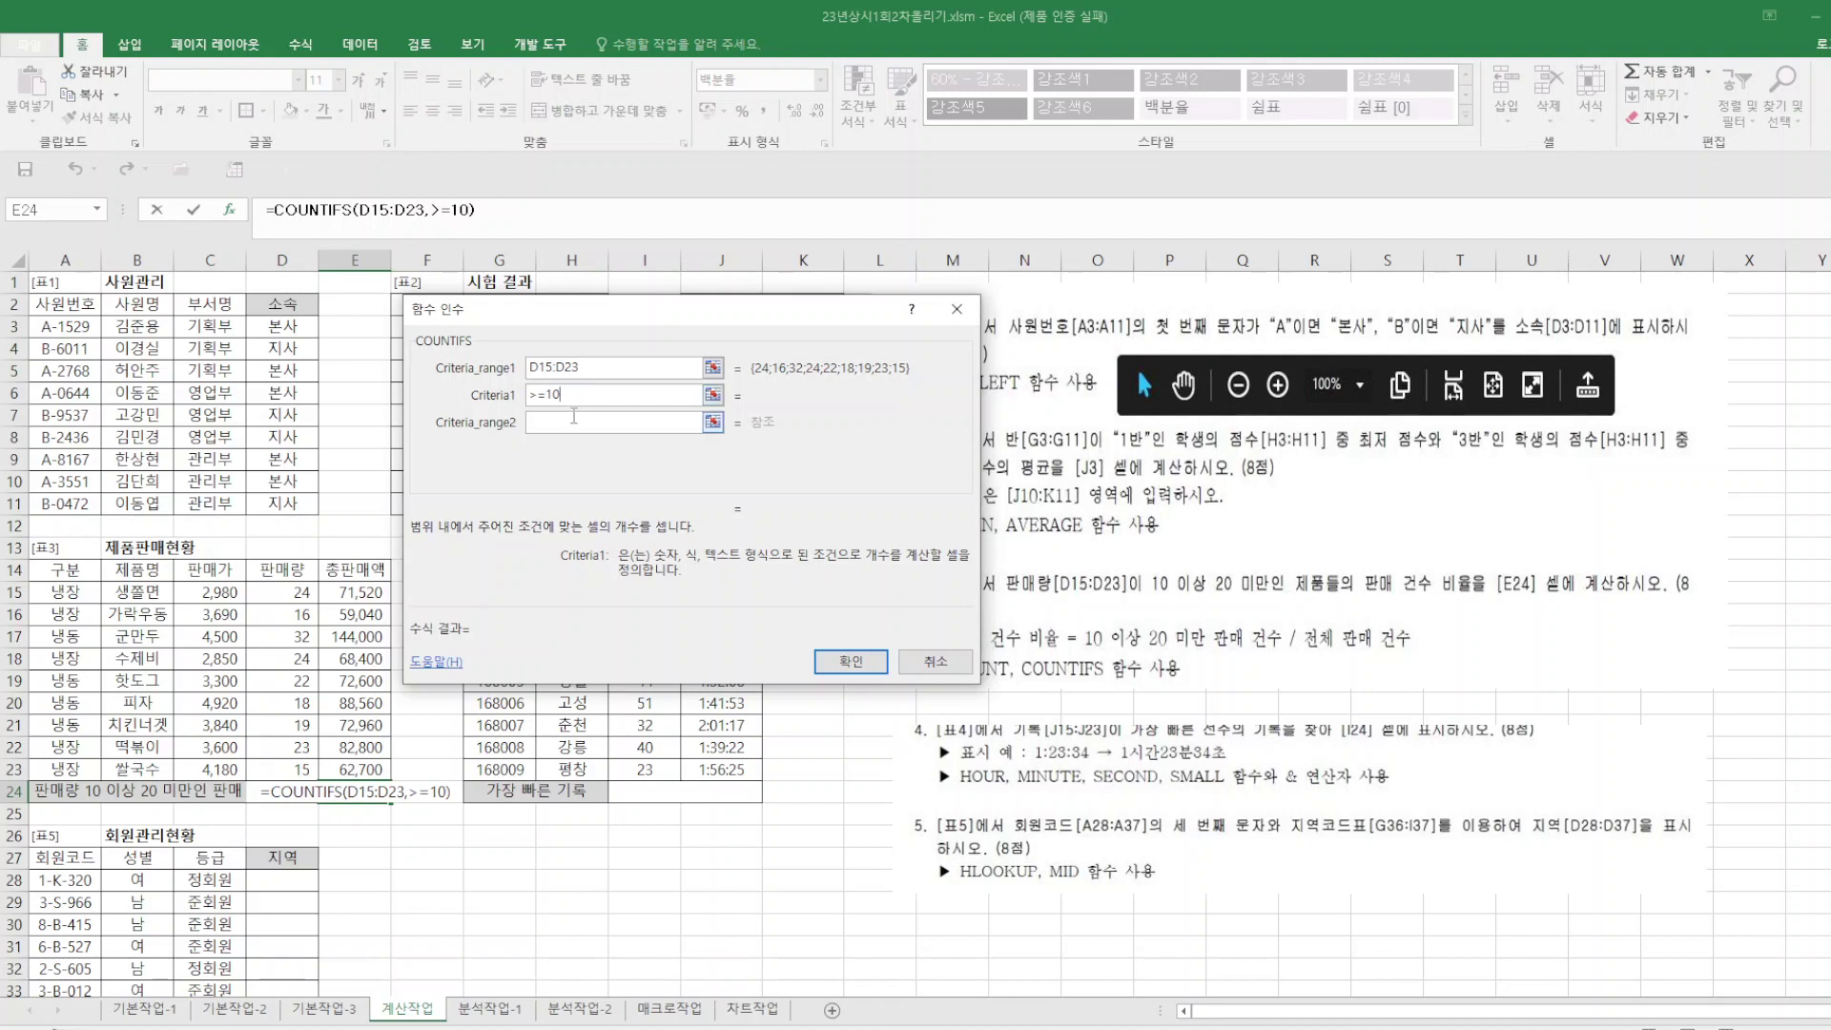
Add D15:D23 as the second COUNTIFS range with the criterion <20, and enter the formula.
left_click(572, 422)
left_click_drag(269, 591, 269, 769)
left_click(562, 450)
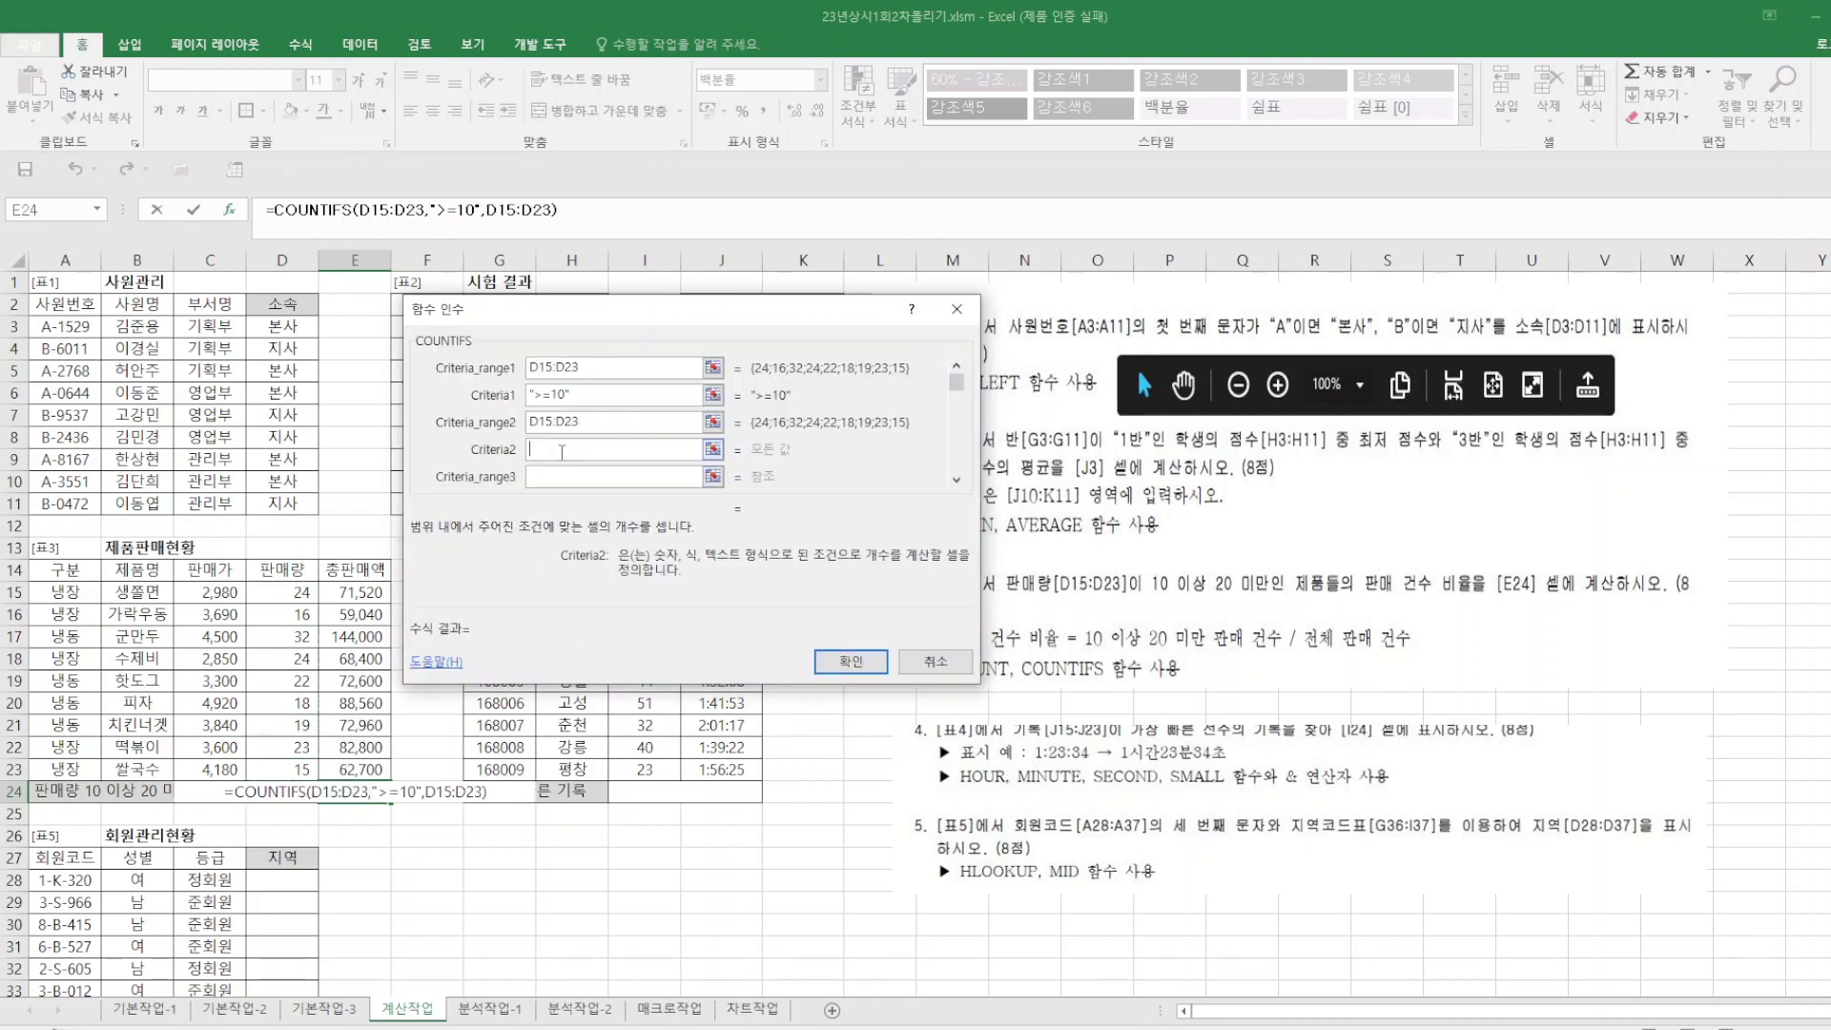
type("<20")
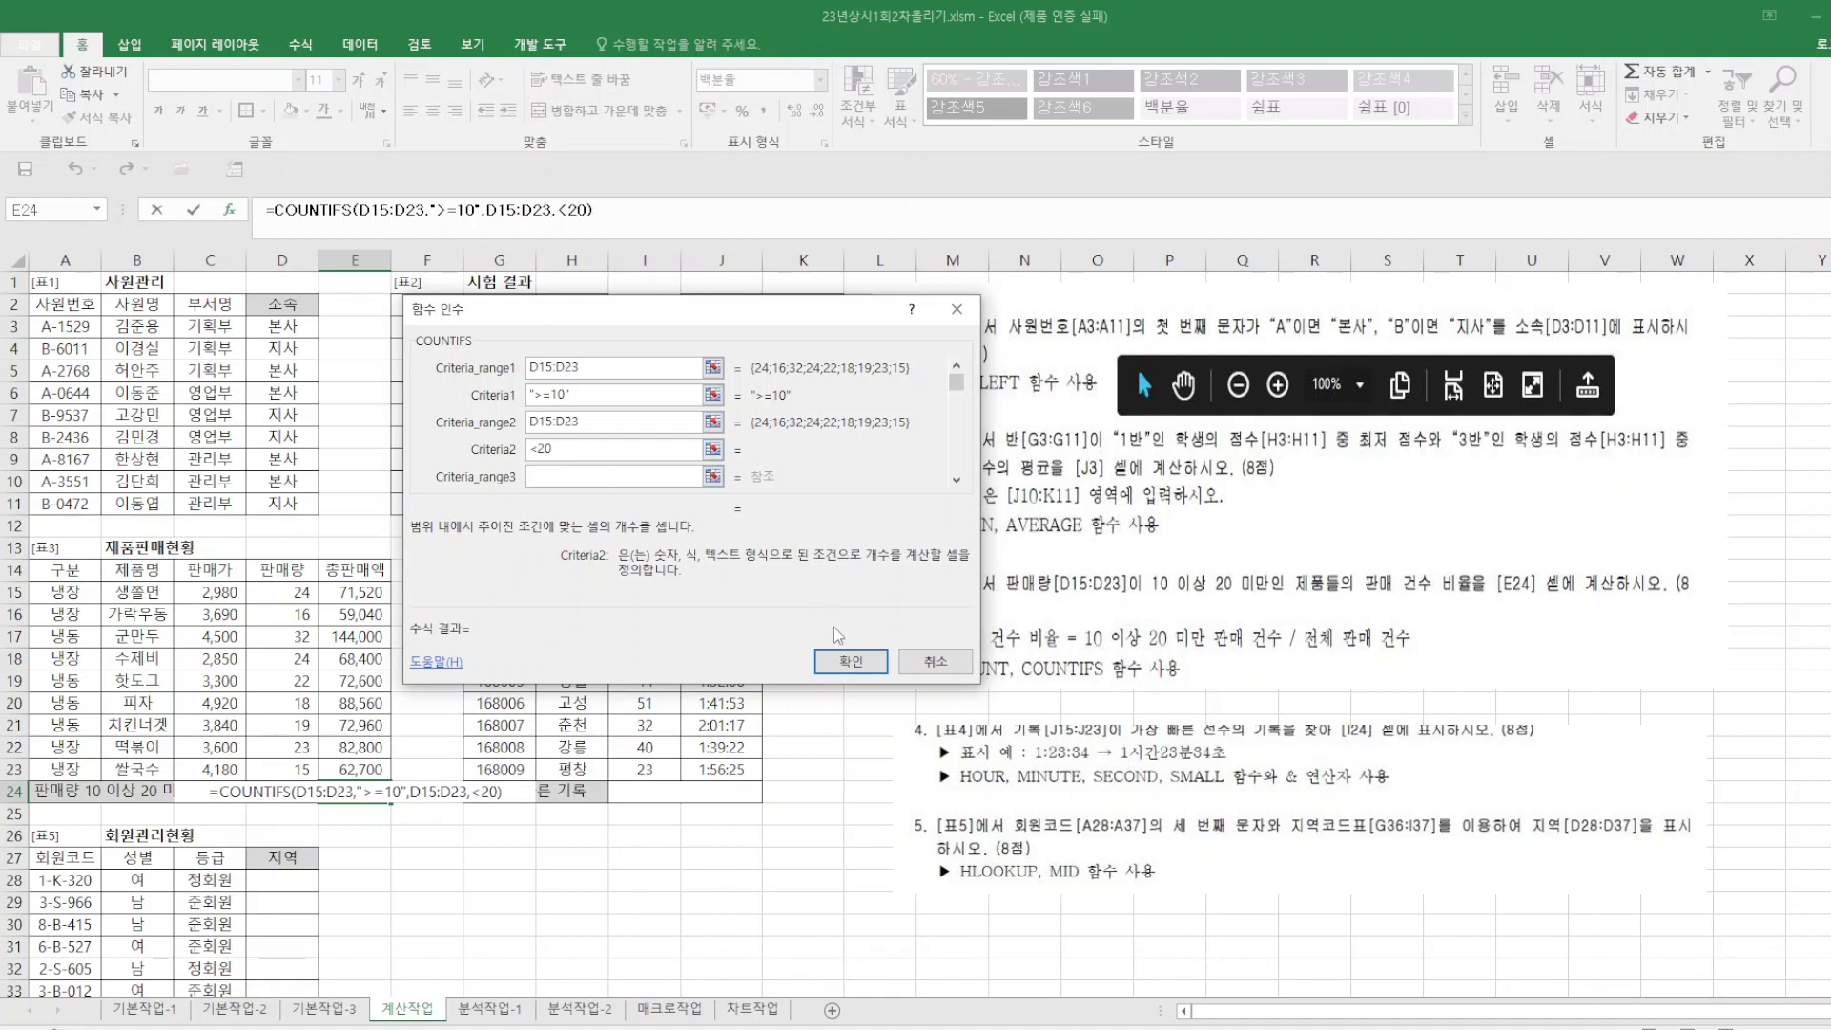
left_click(849, 661)
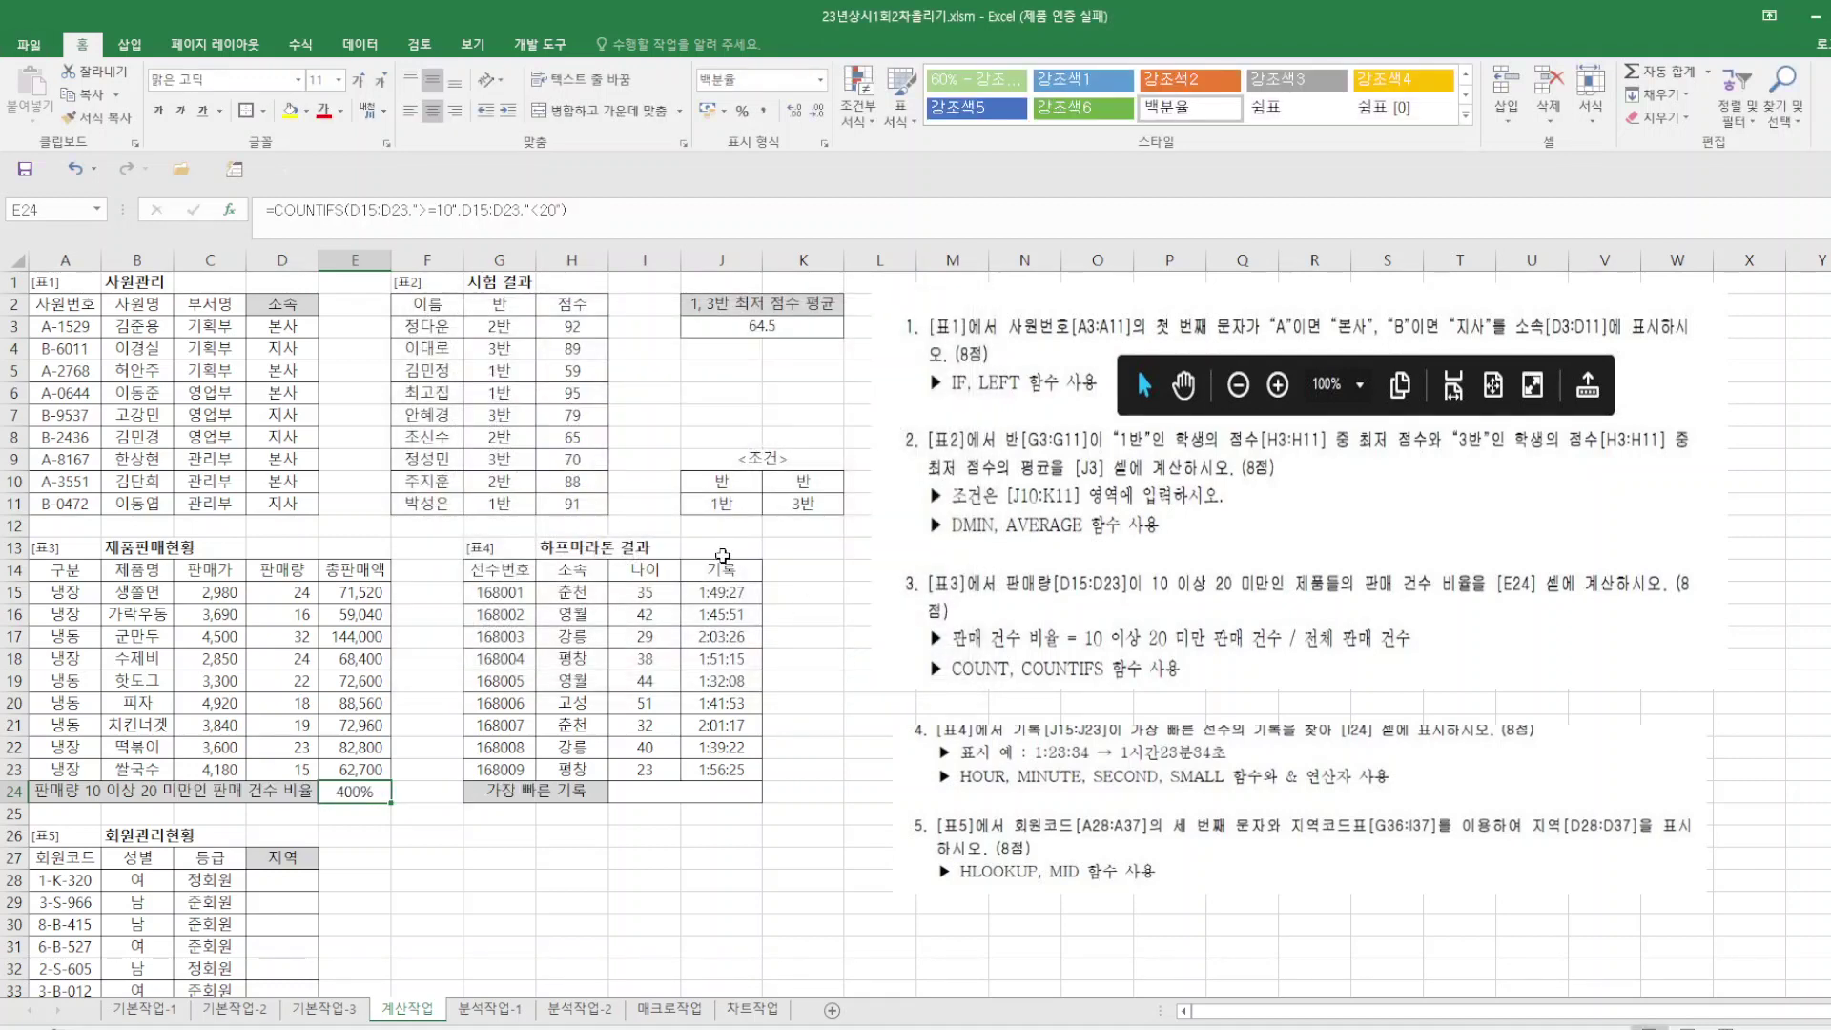
Divide the COUNTIFS result in E24 by count(D15:D23).
left_click(592, 210)
type("/")
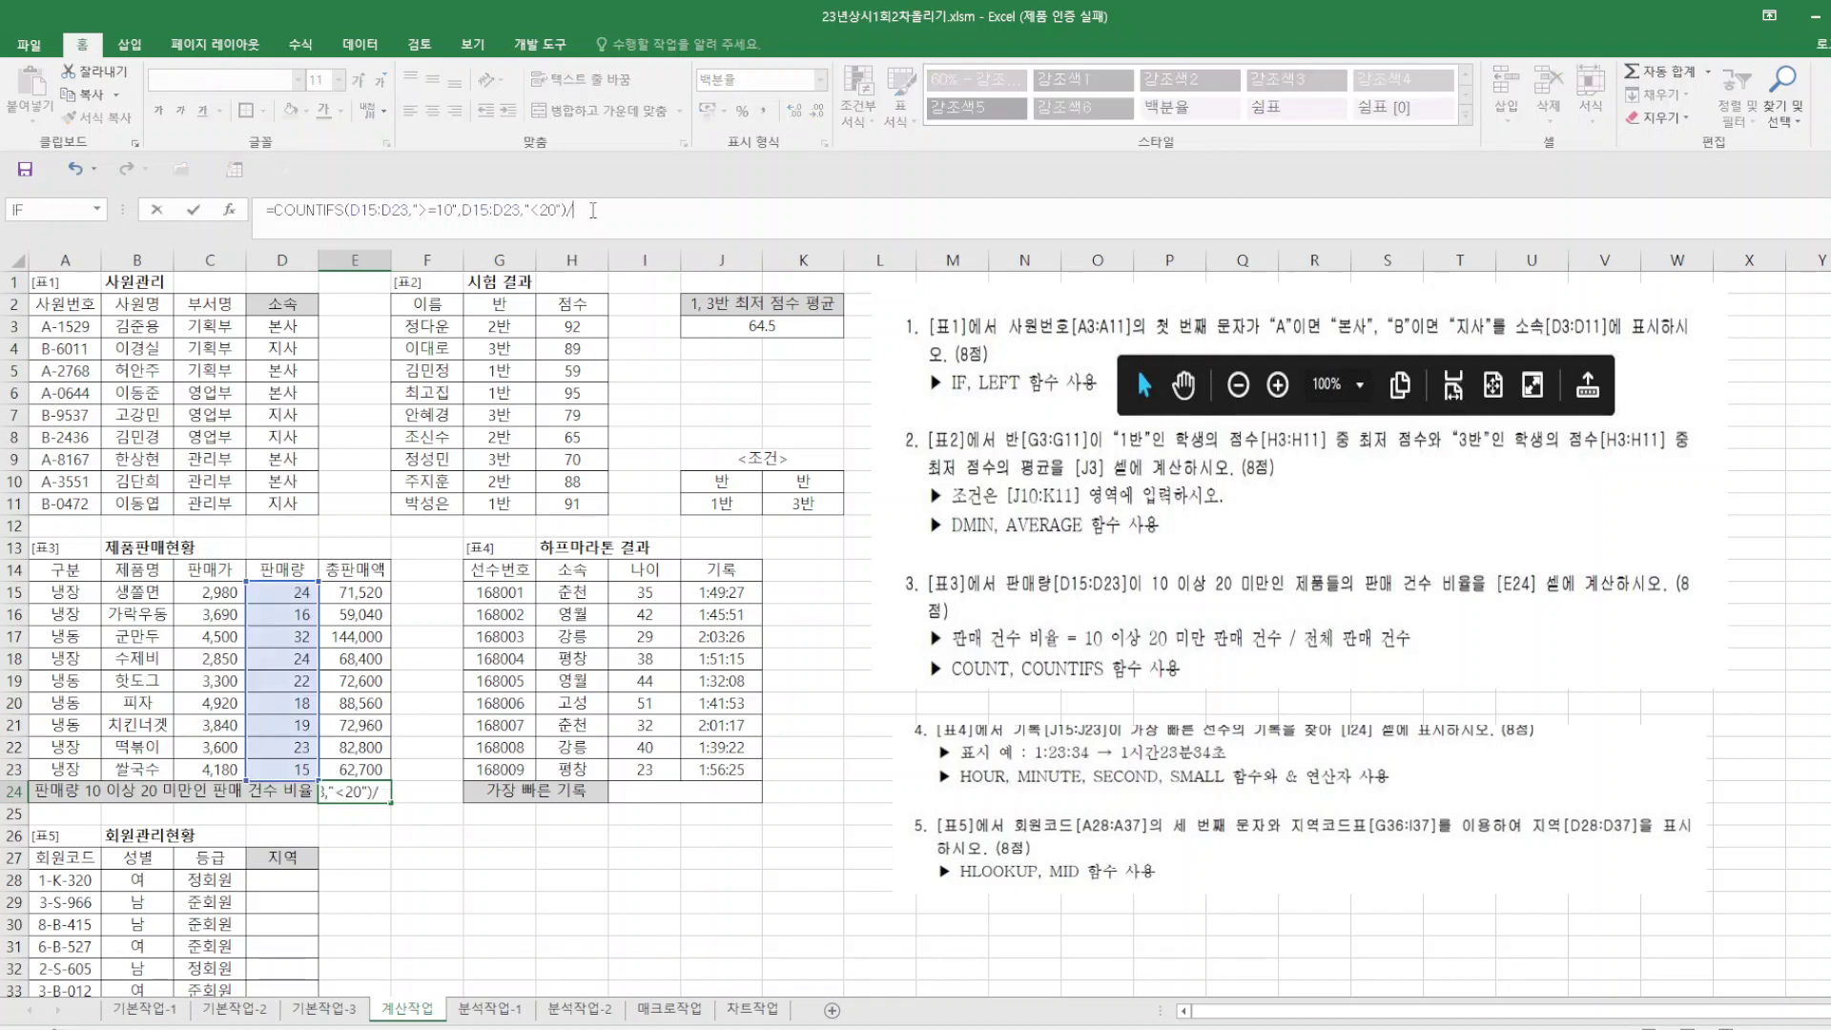
type("count(")
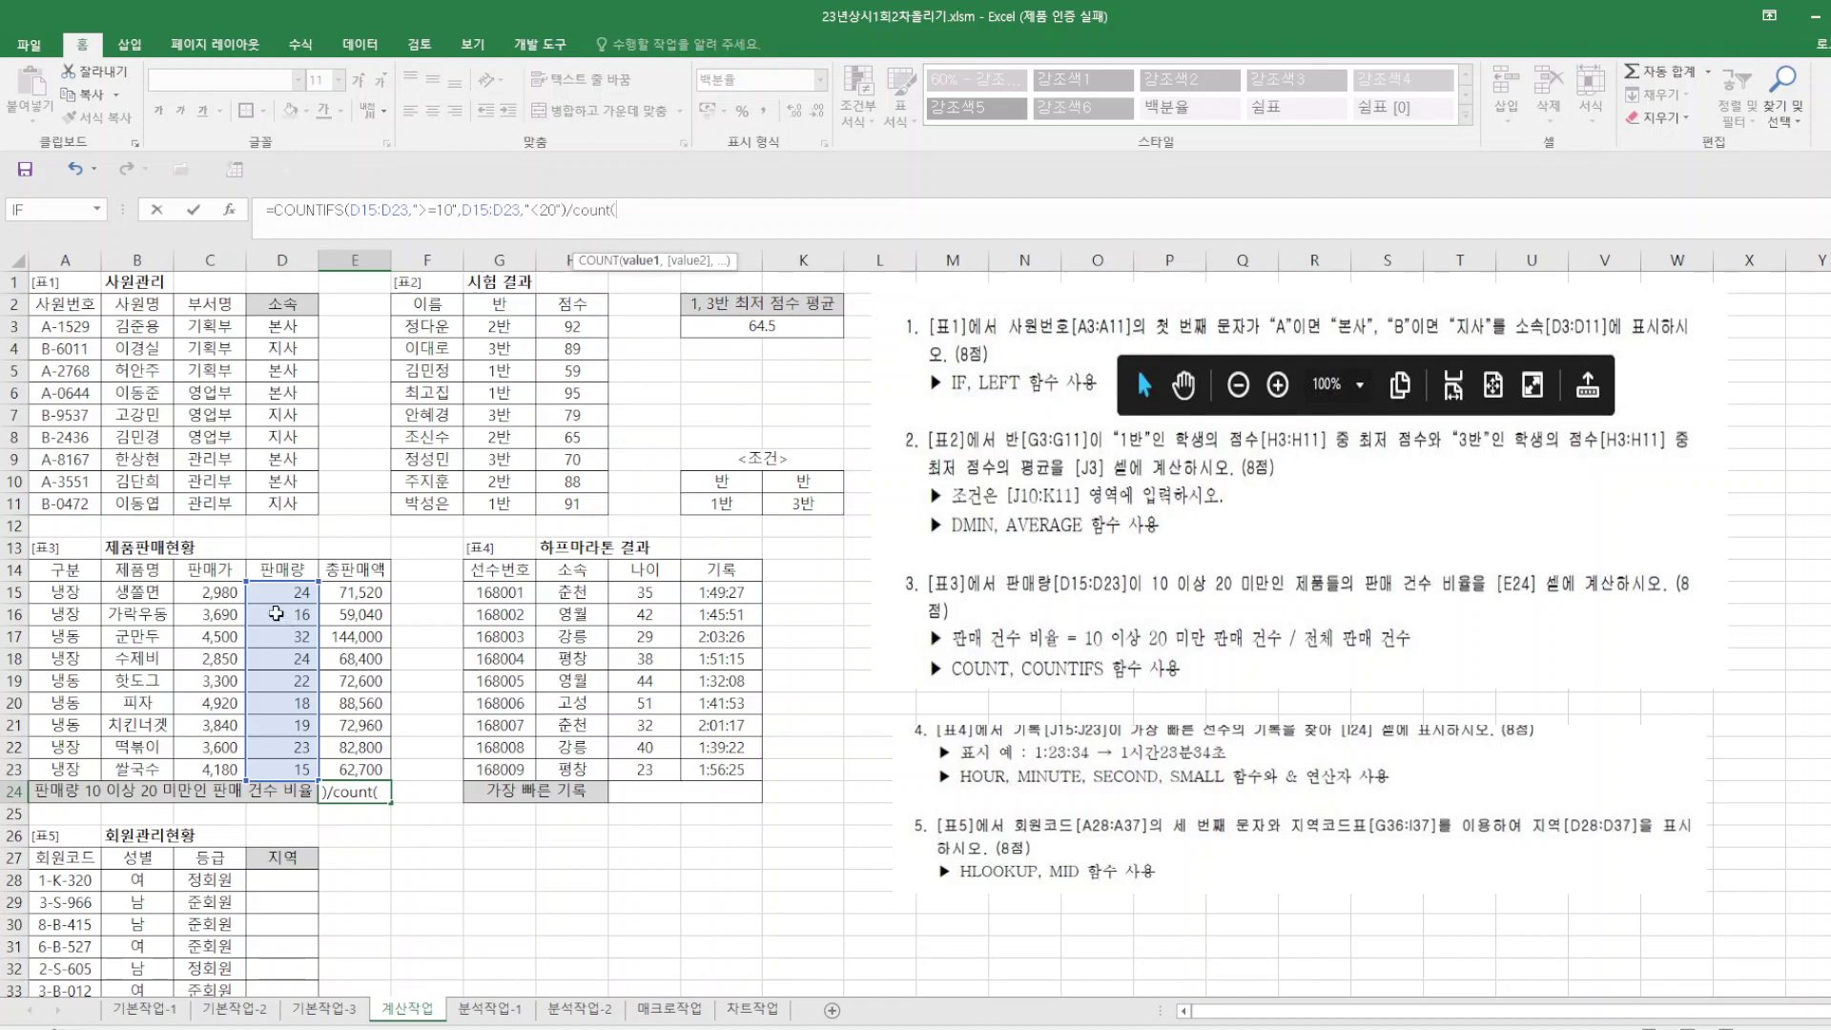
left_click_drag(276, 592, 276, 766)
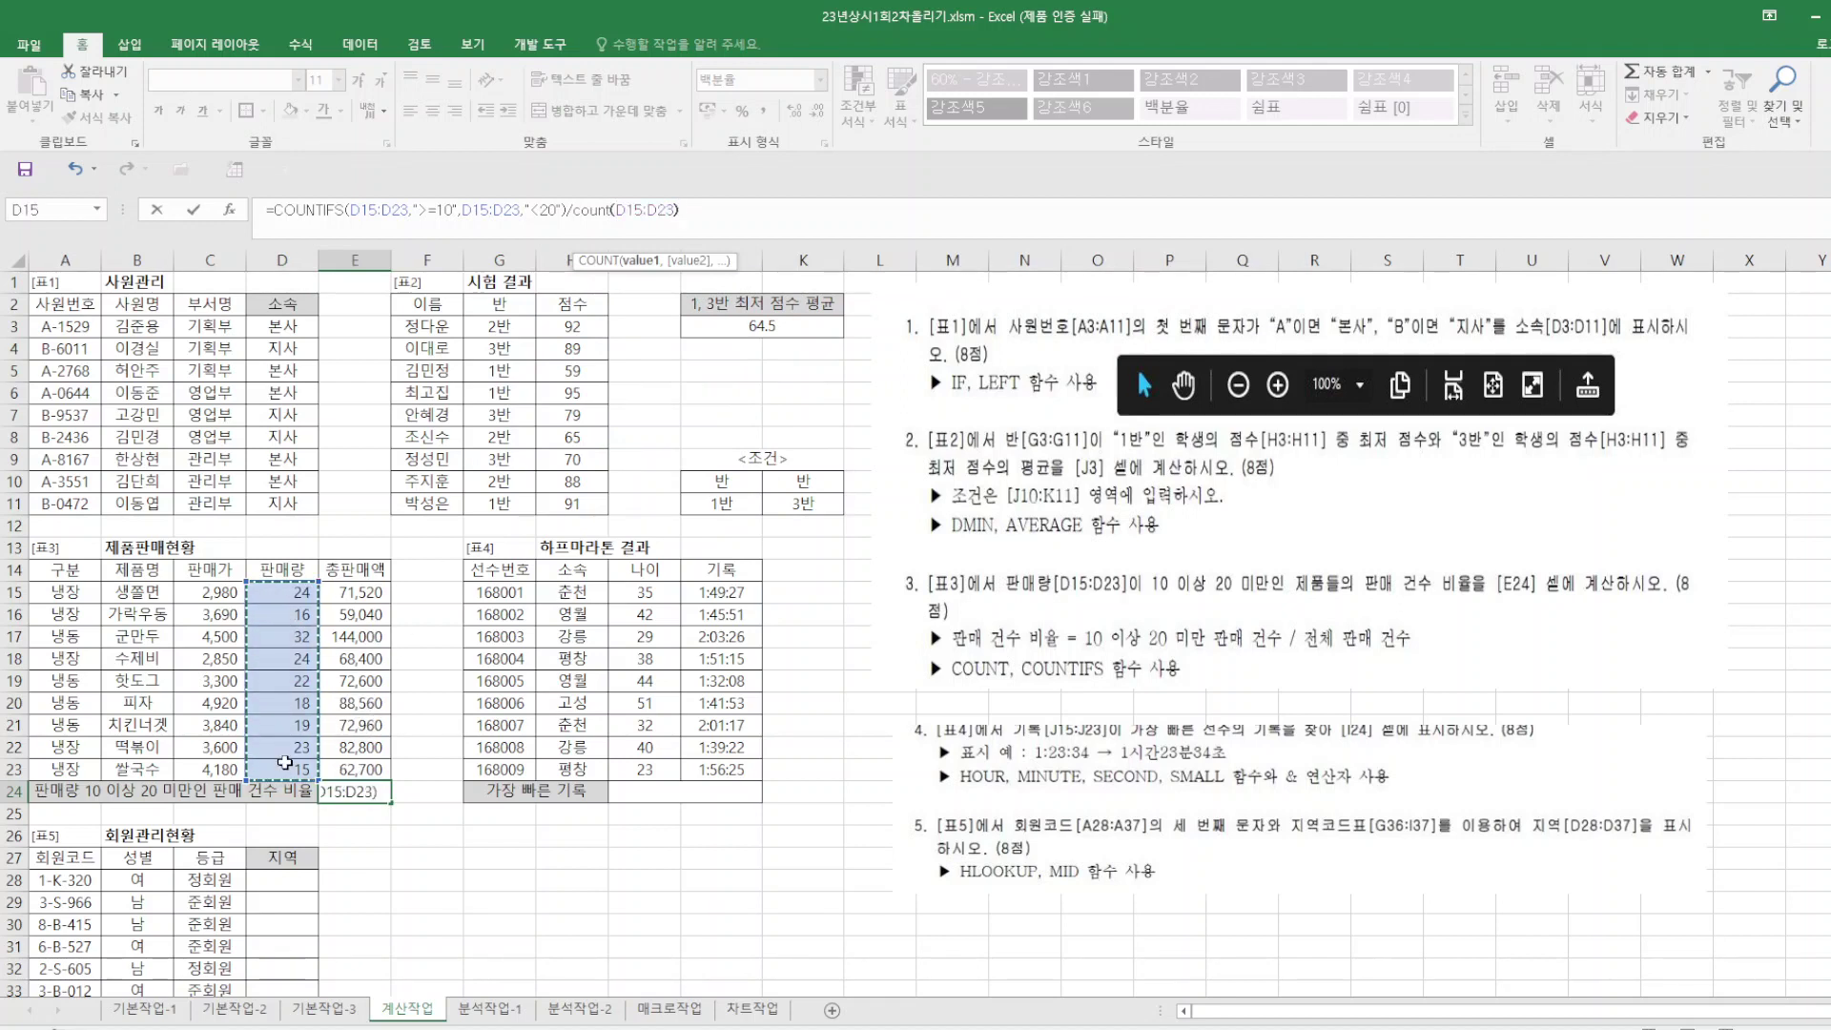
type(")")
key("Return")
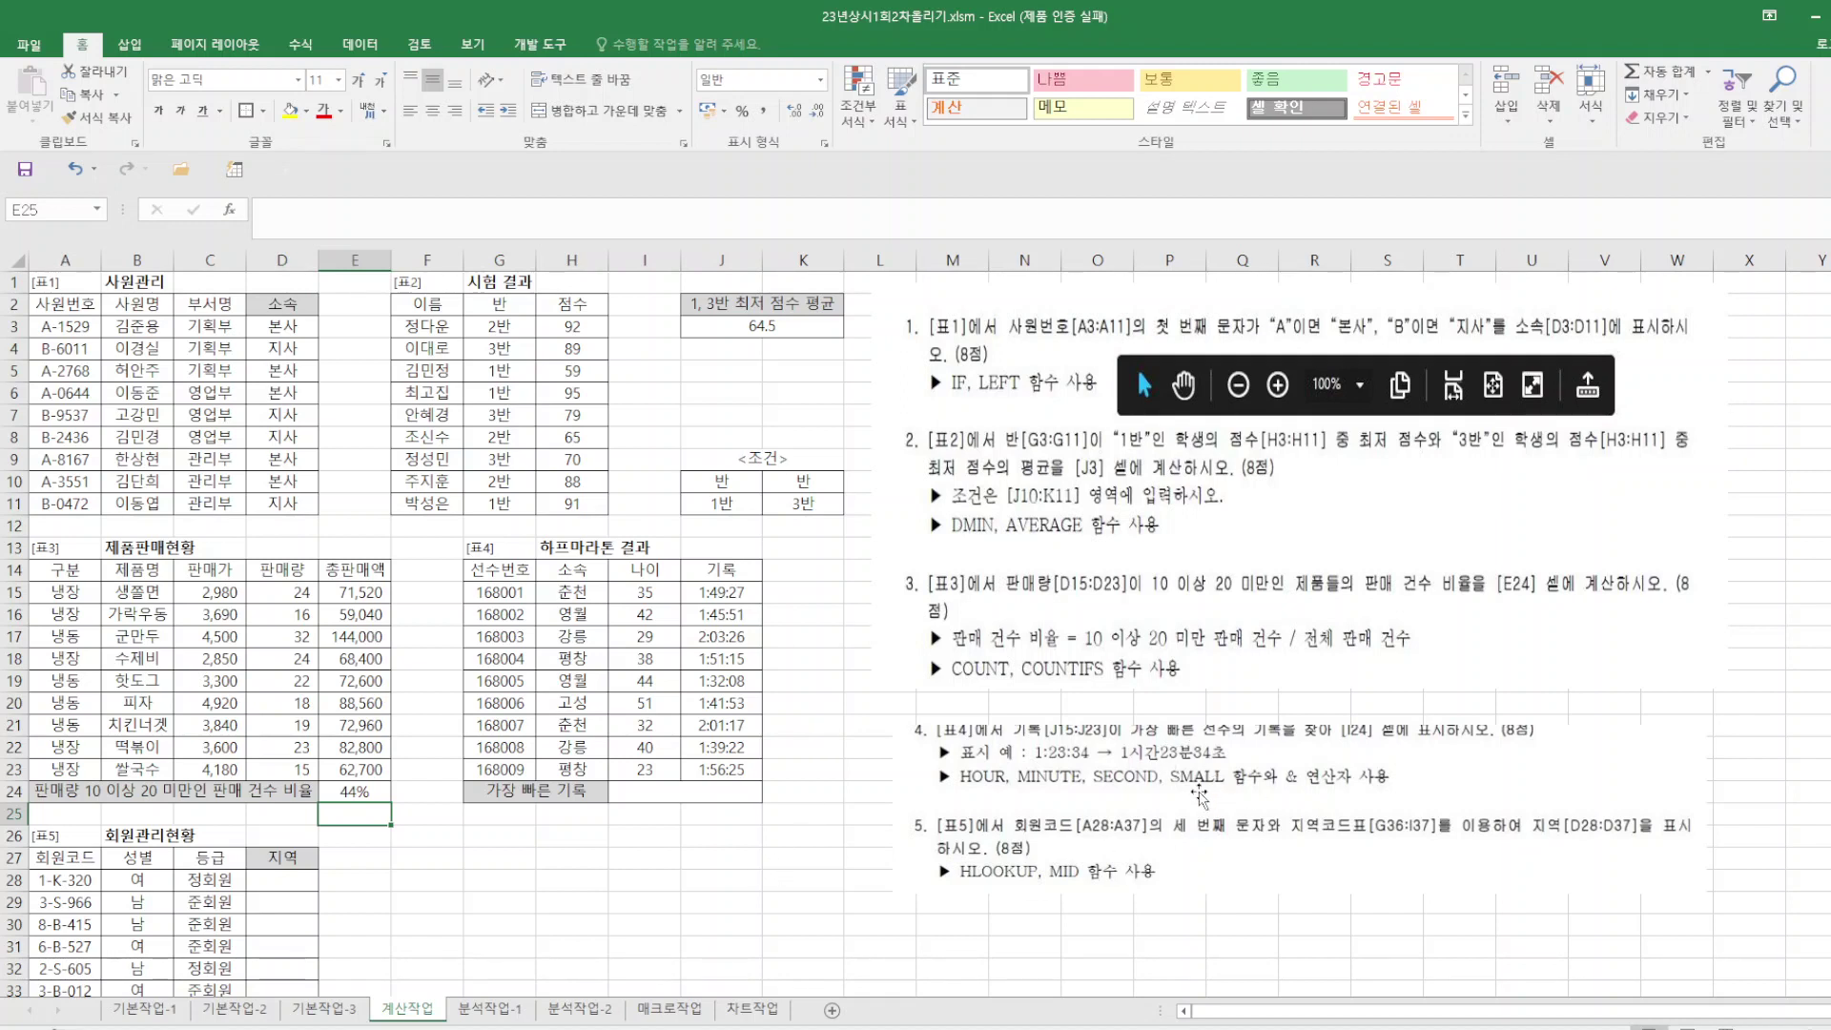
In I24, start a formula with hour(small(J15:J23,1)) followed by the & operator.
left_click(658, 791)
type("=")
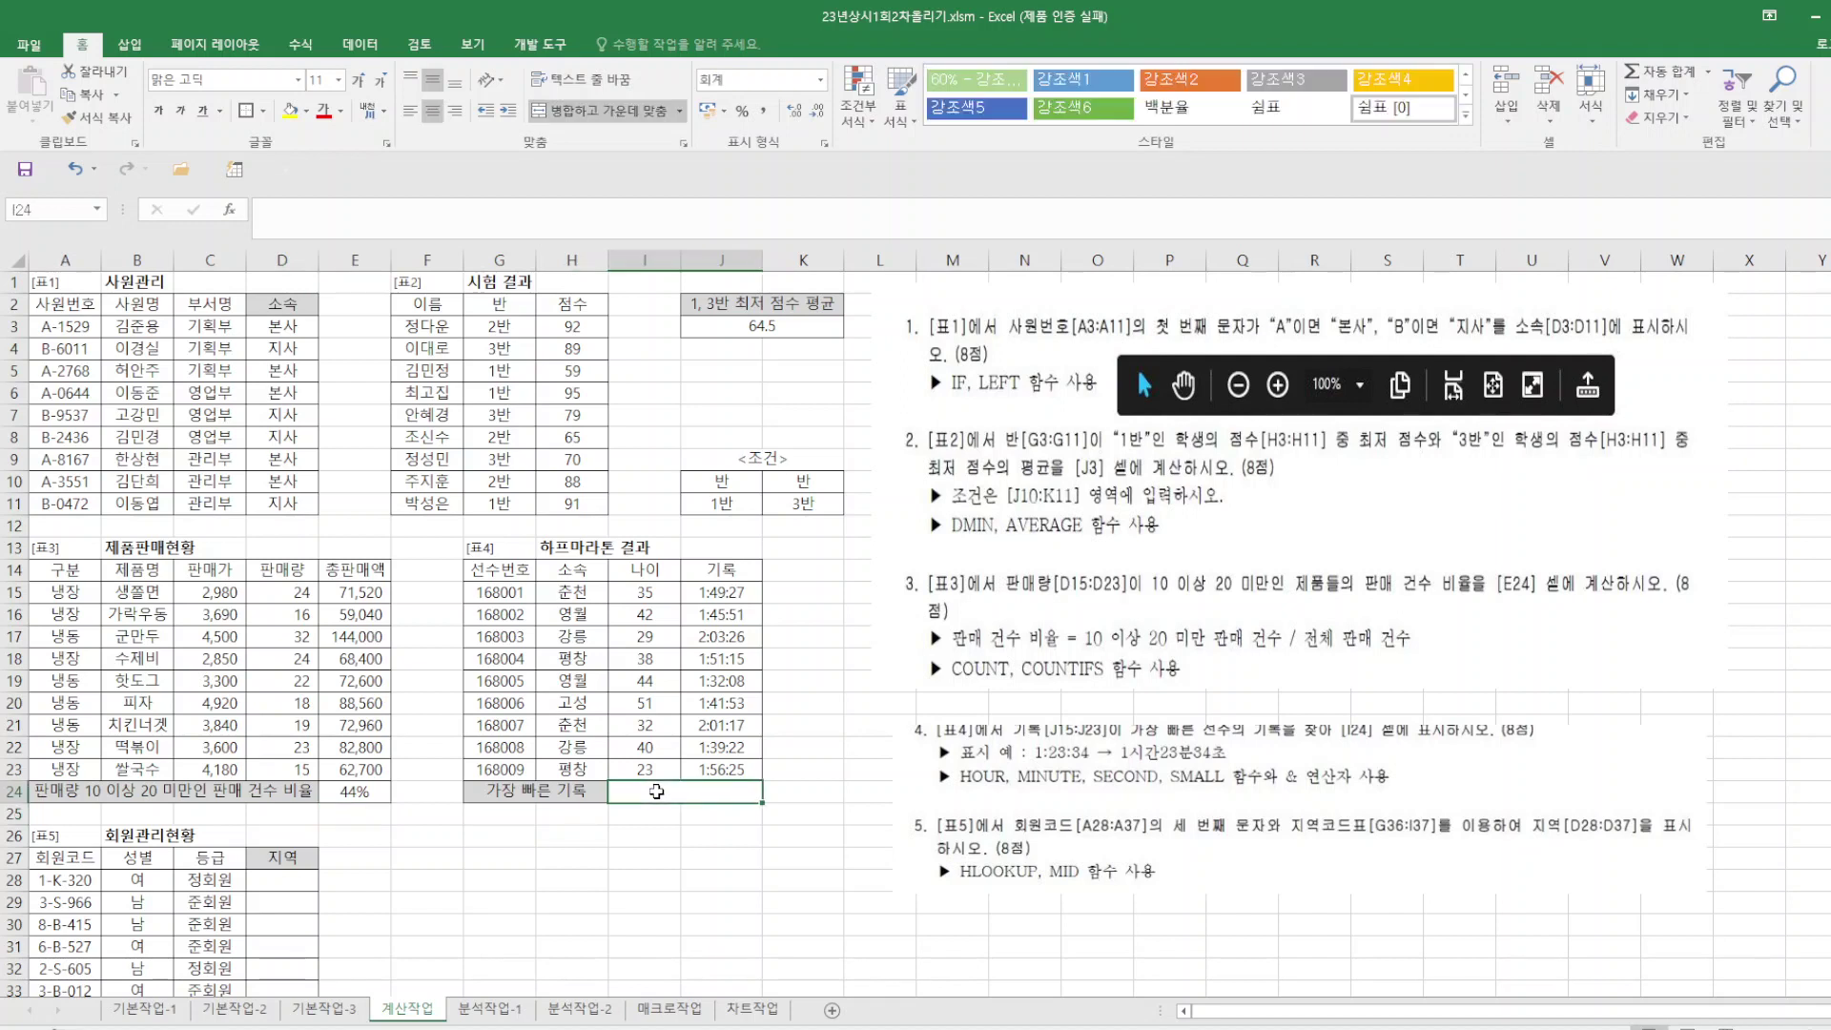
type("h")
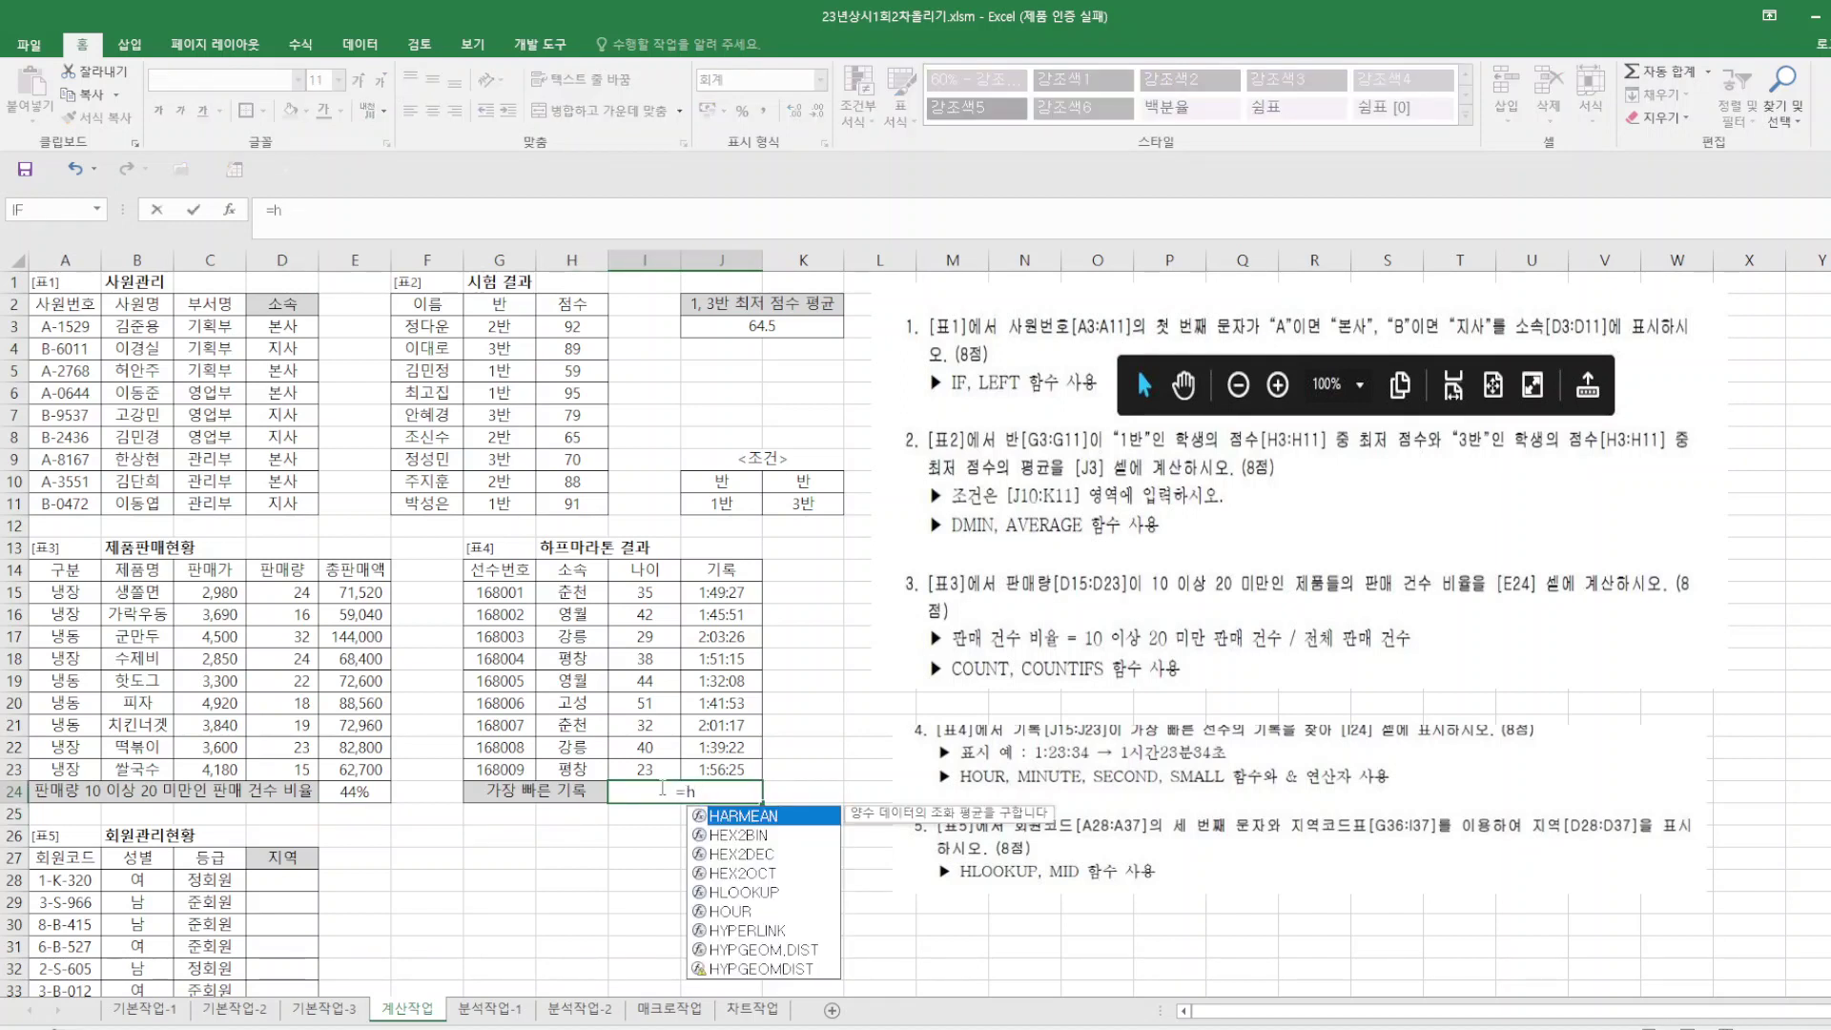
type("o")
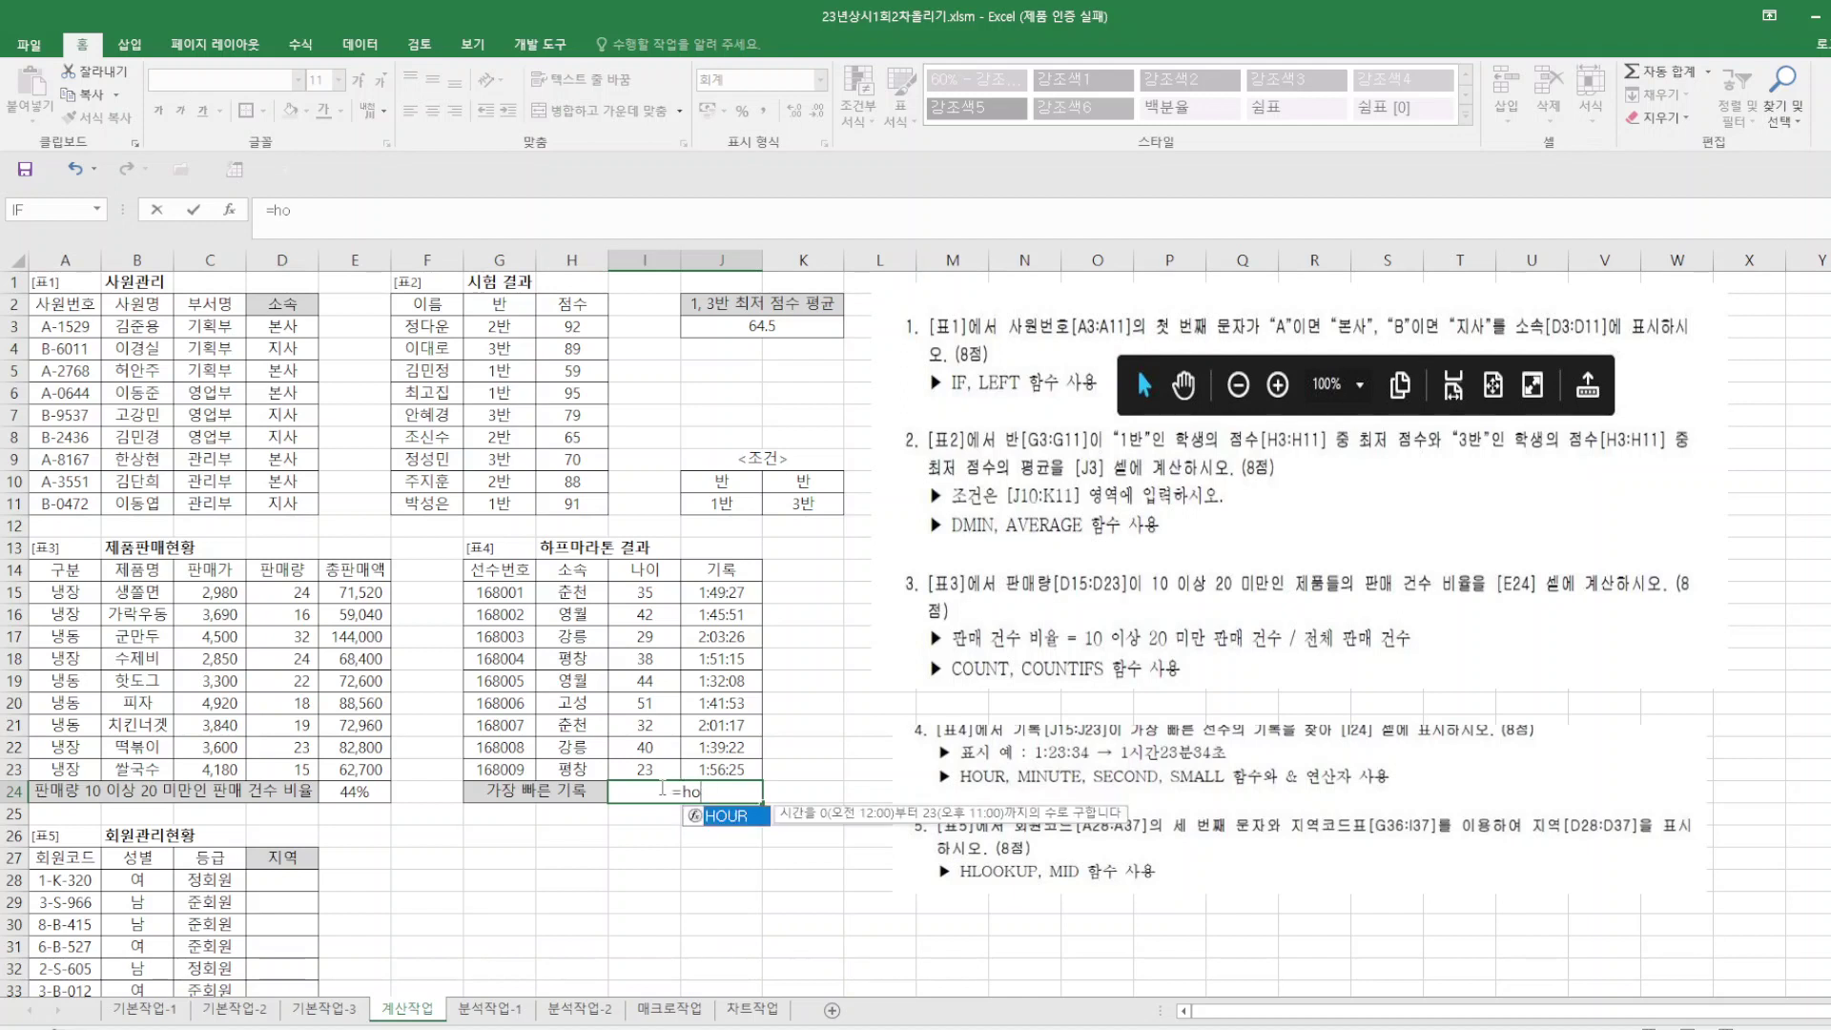
type("ur(sma")
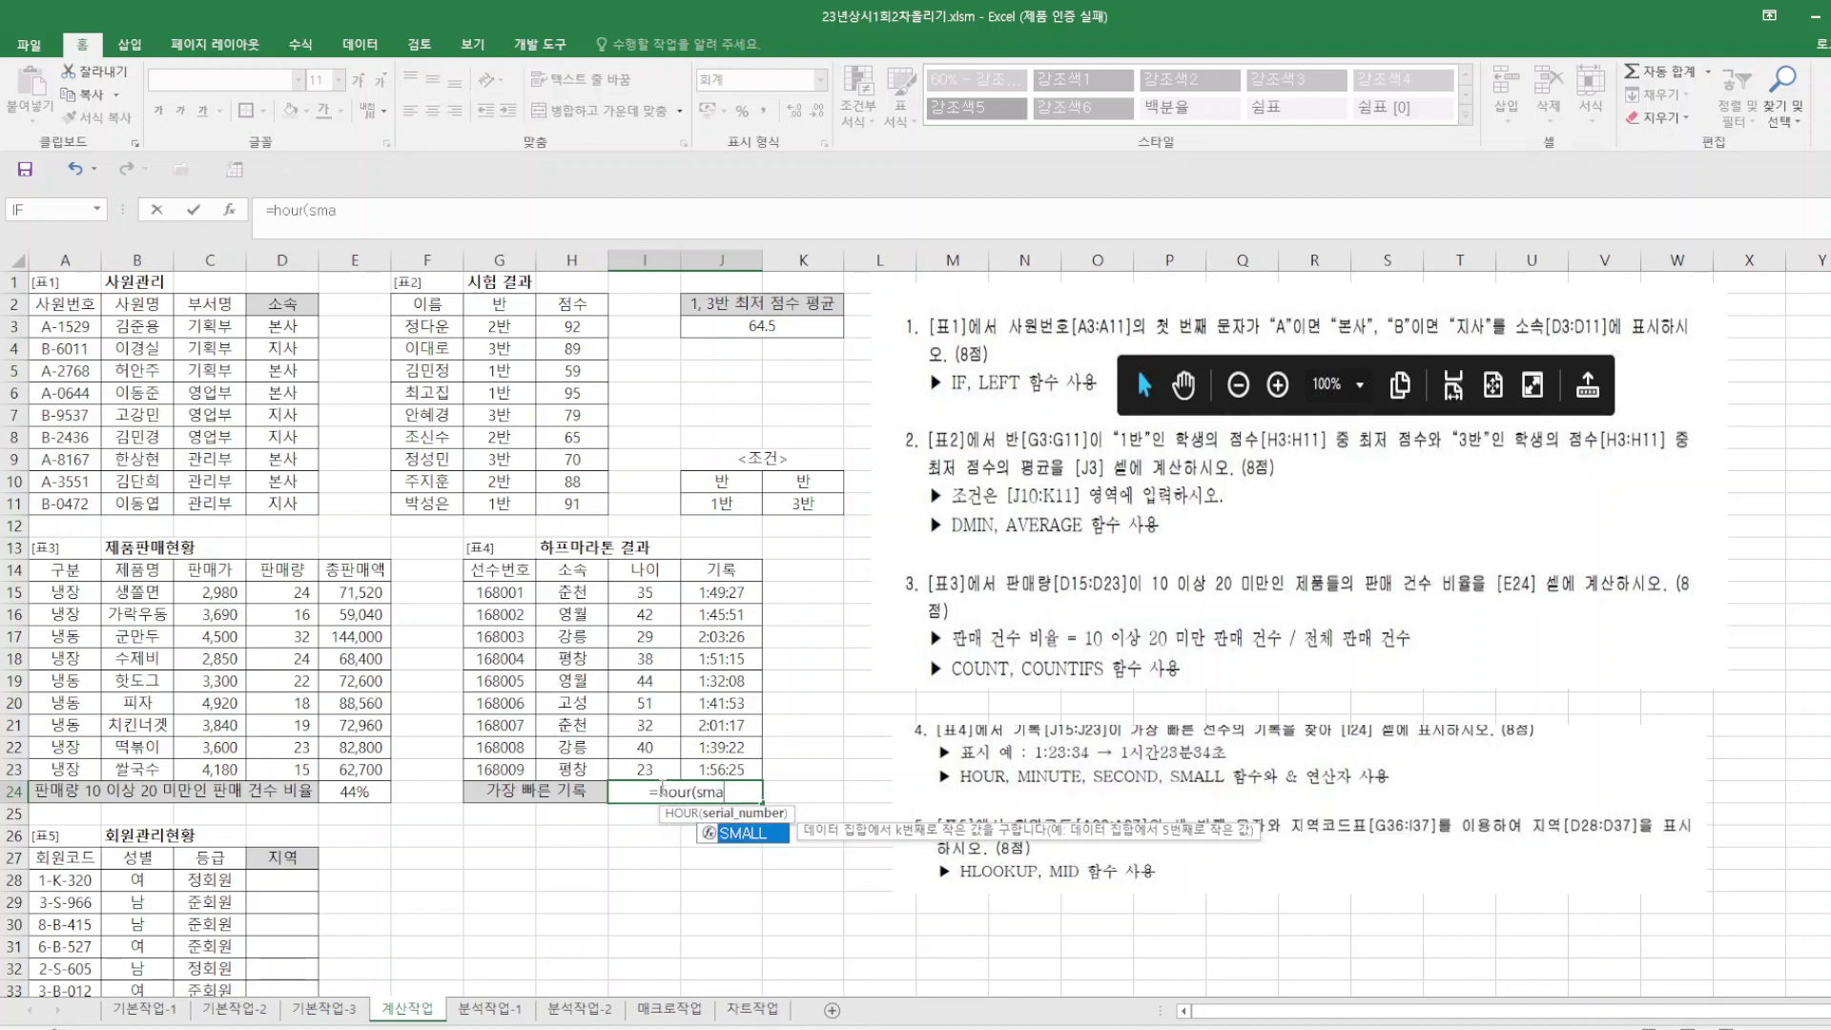
type("ll(")
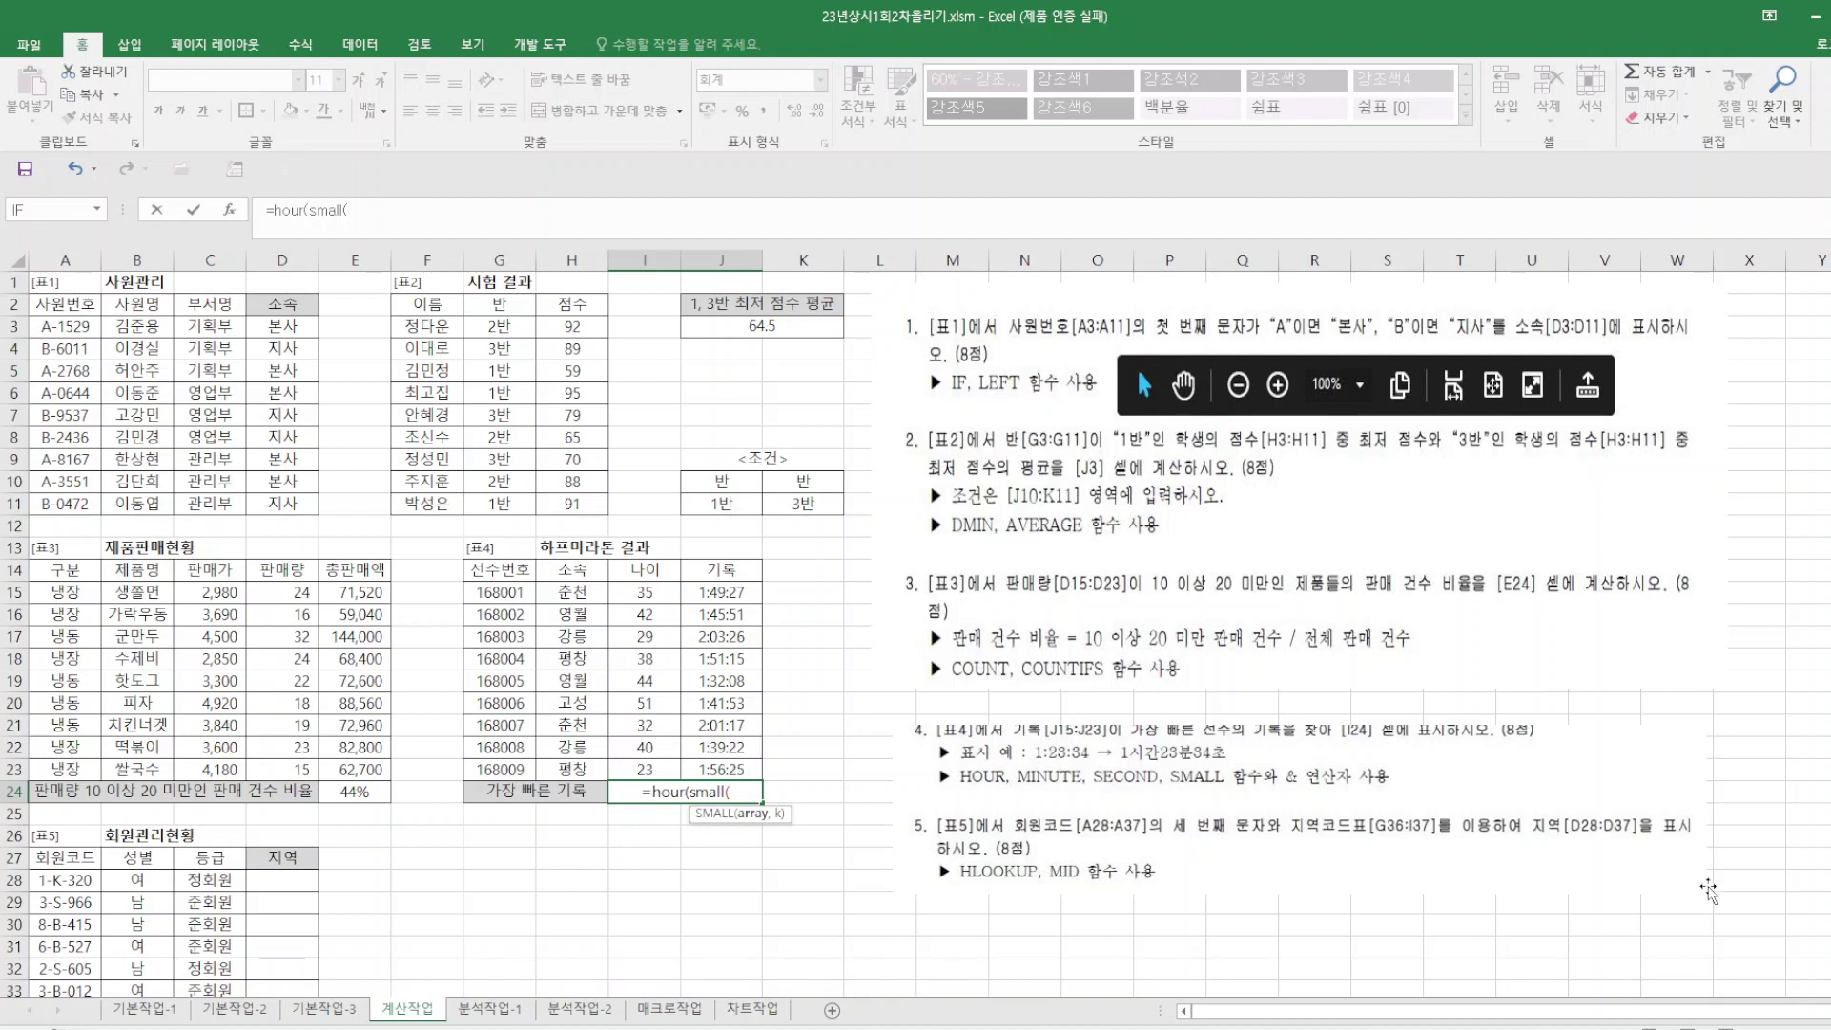
left_click_drag(722, 596, 730, 763)
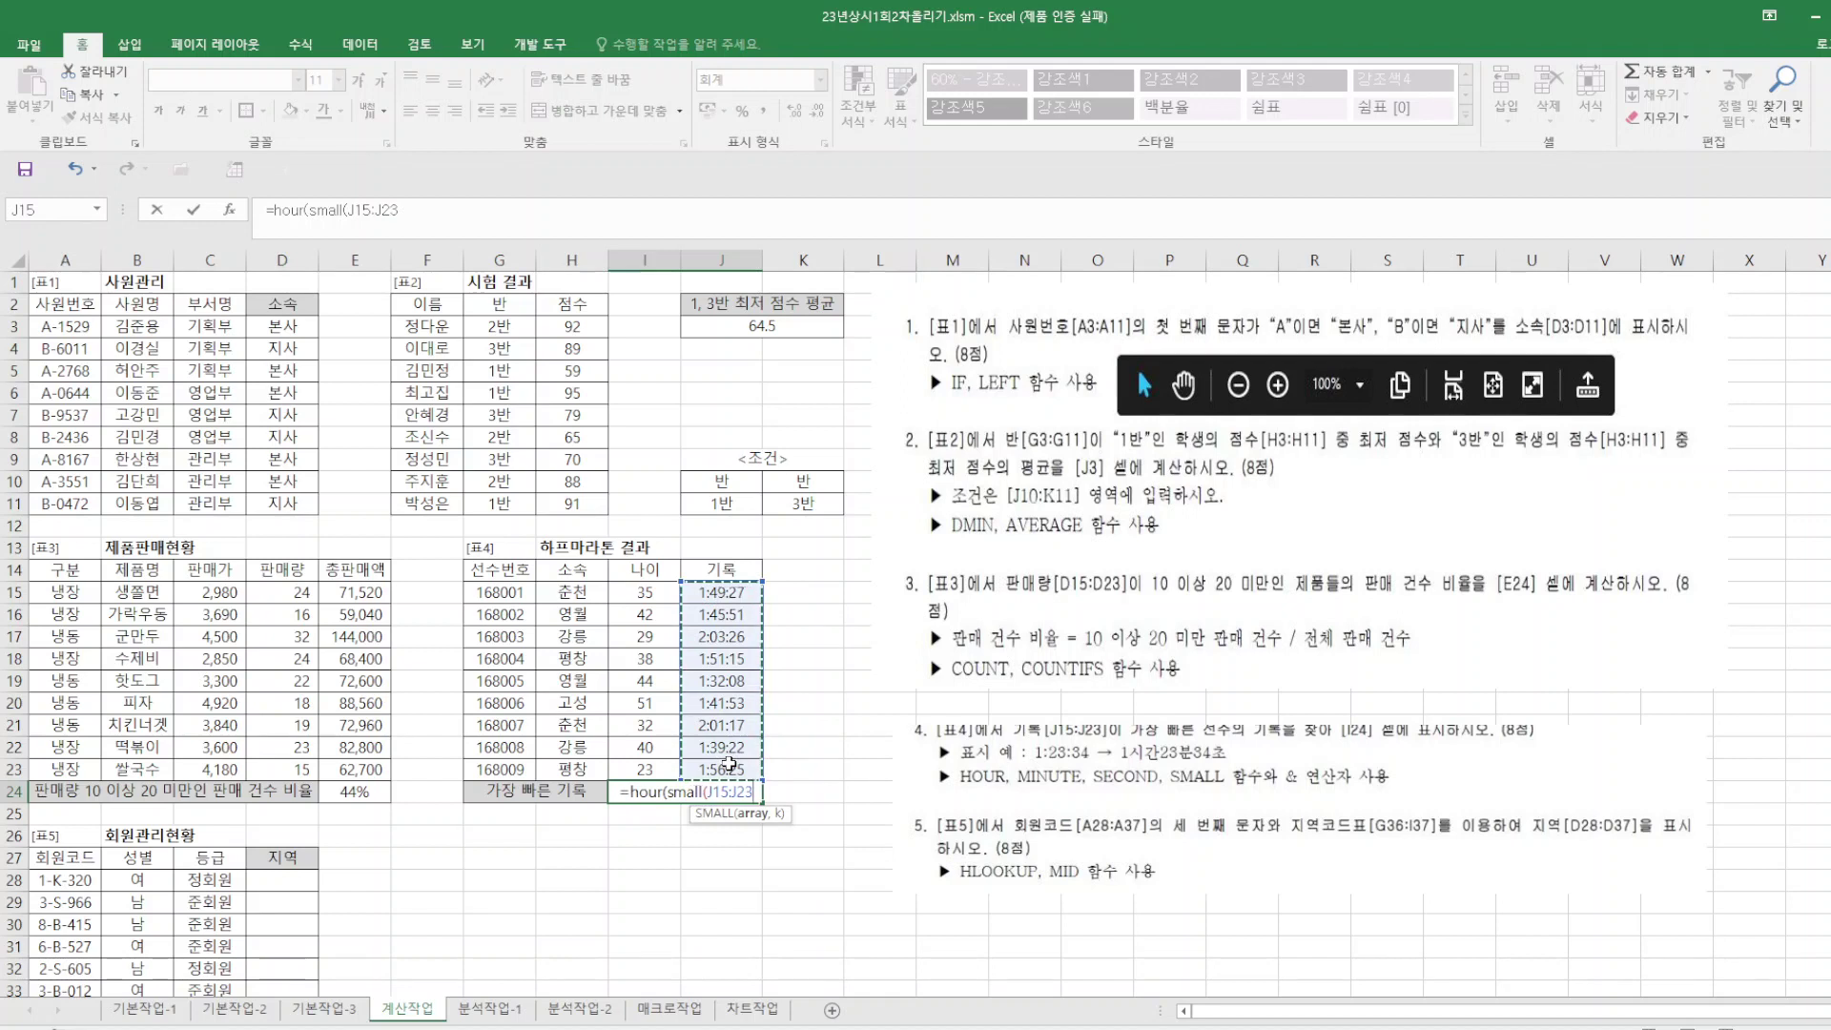
type(",1)")
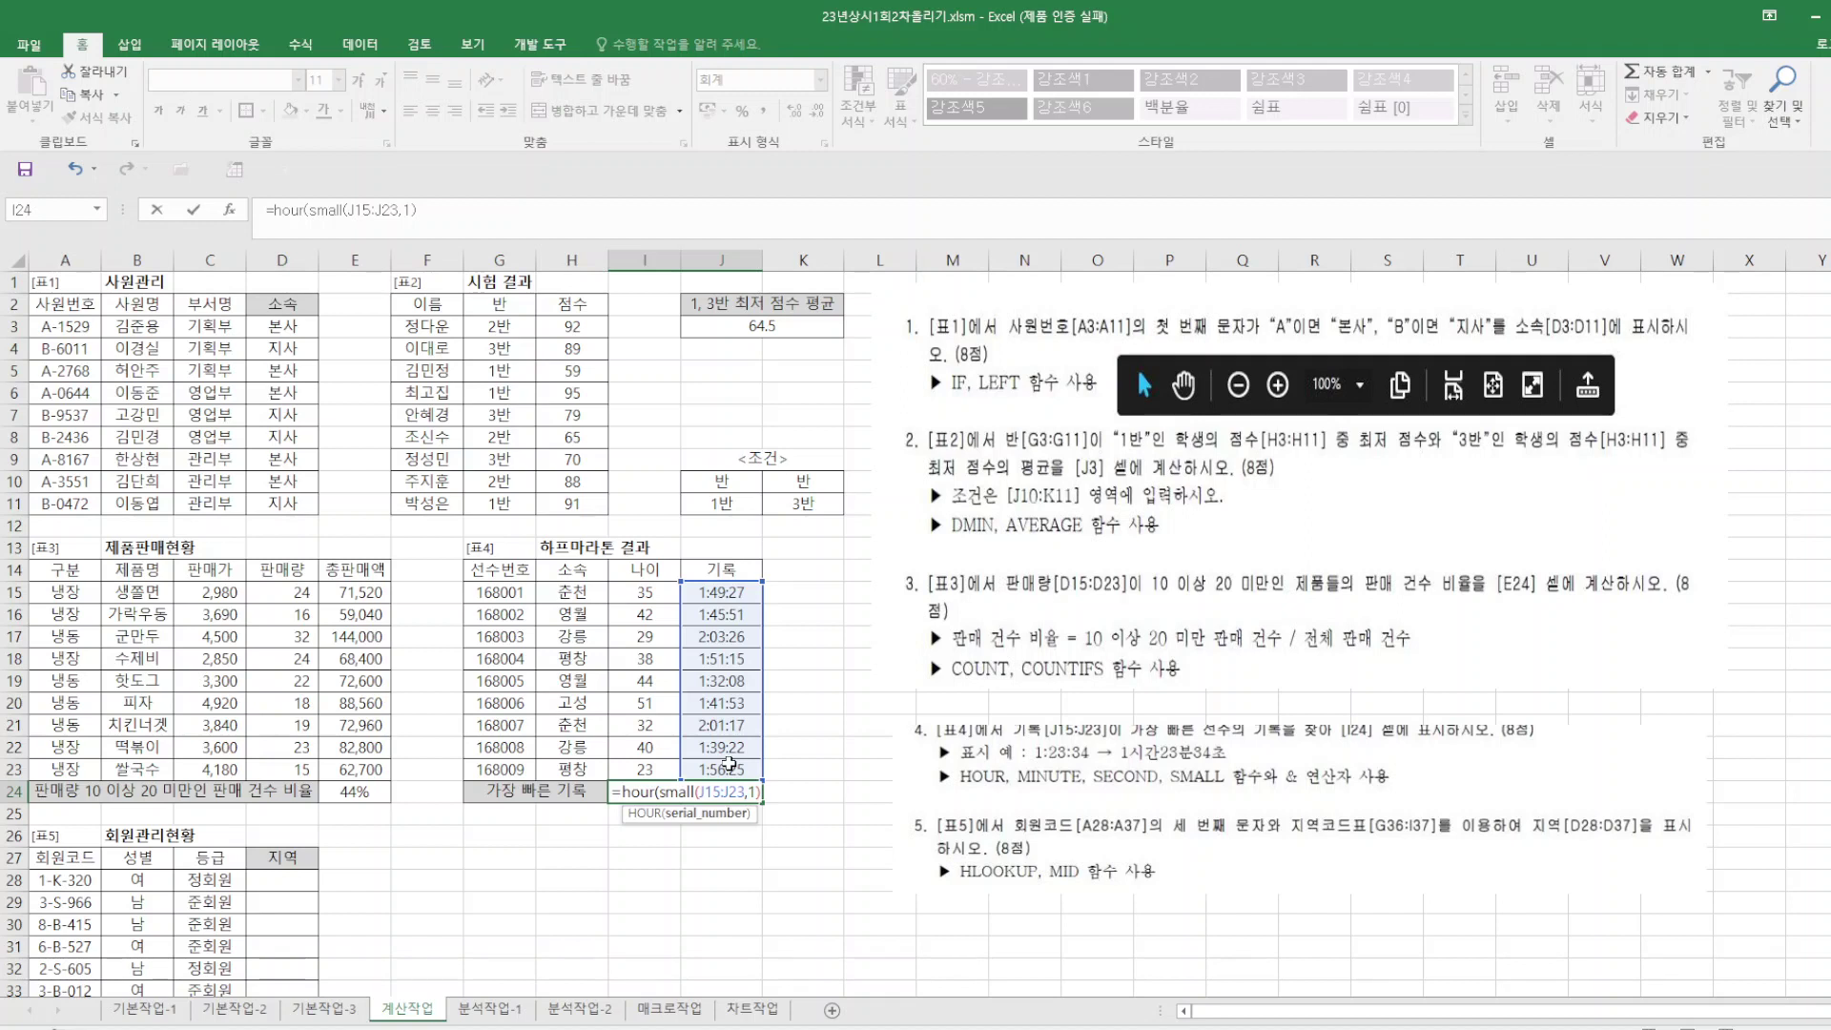
type(")&")
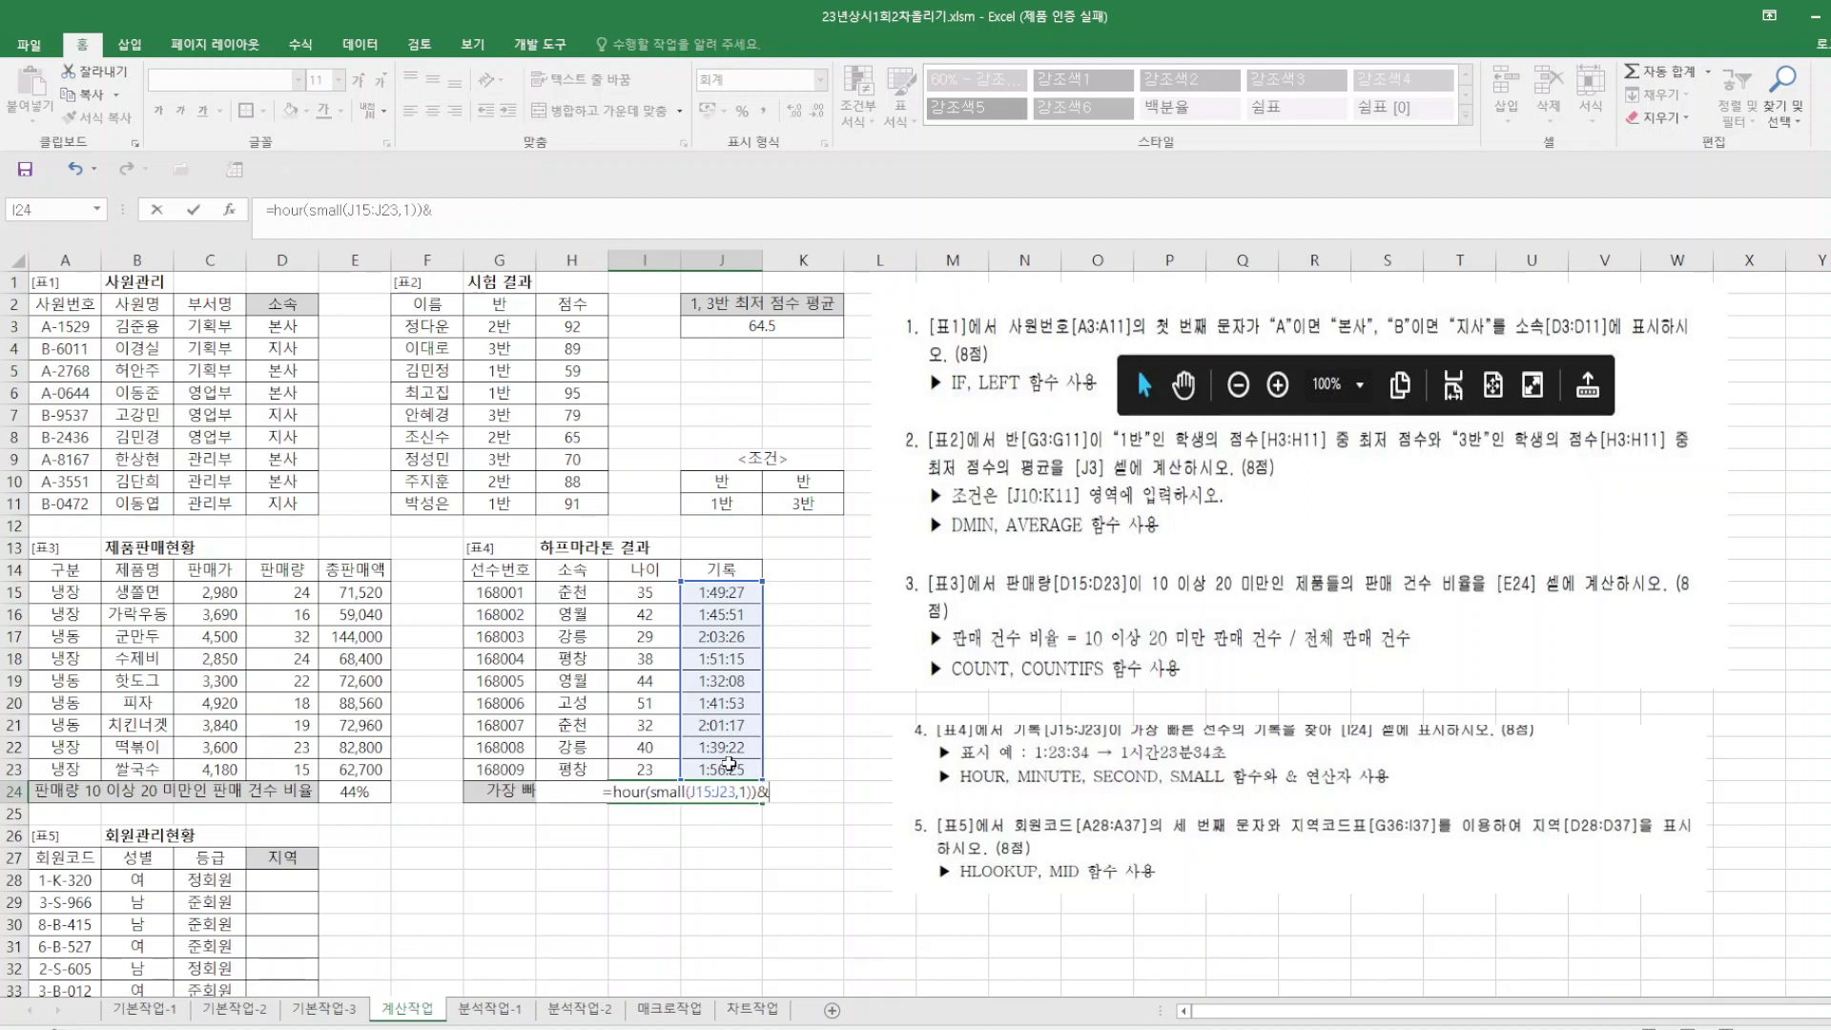
Append the Korean text "시간" in quotes and a comma after the hour part of the I24 formula.
type("\"tlrks")
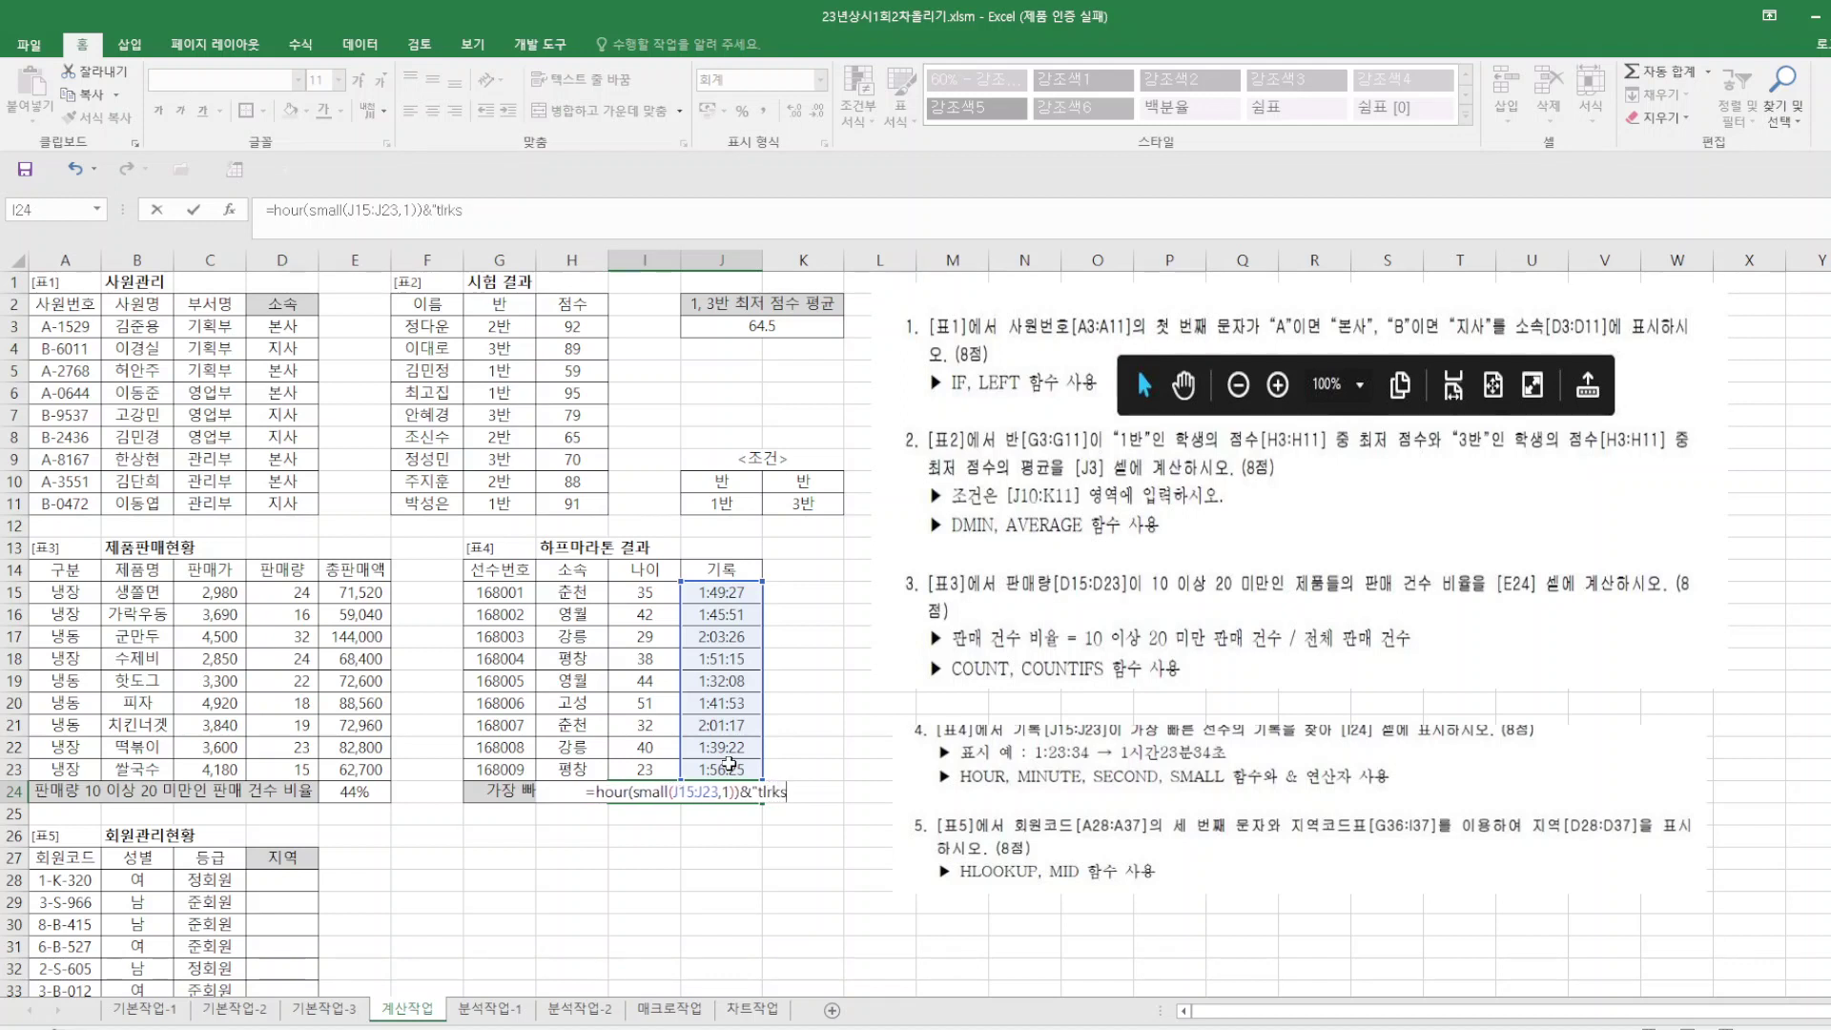
key("BackSpace")
key("BackSpace")
key("BackSpace")
key("BackSpace")
key("Hangul")
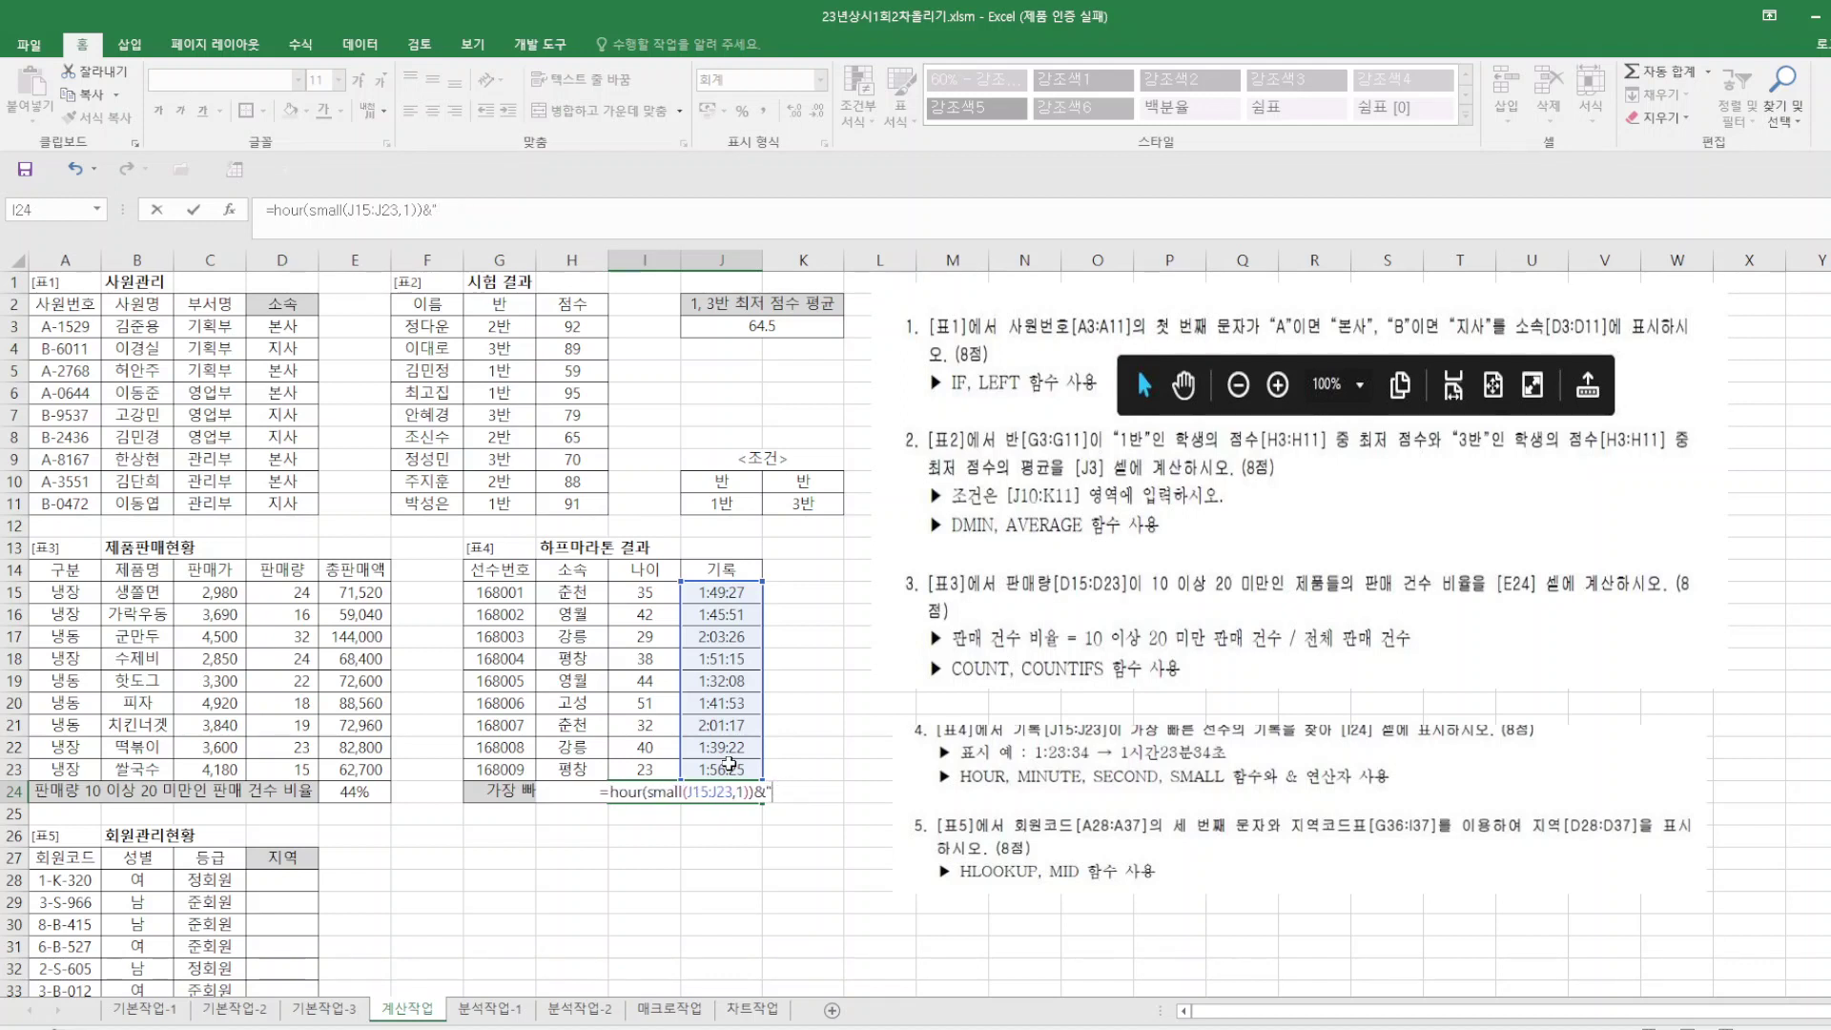
type("시간\",")
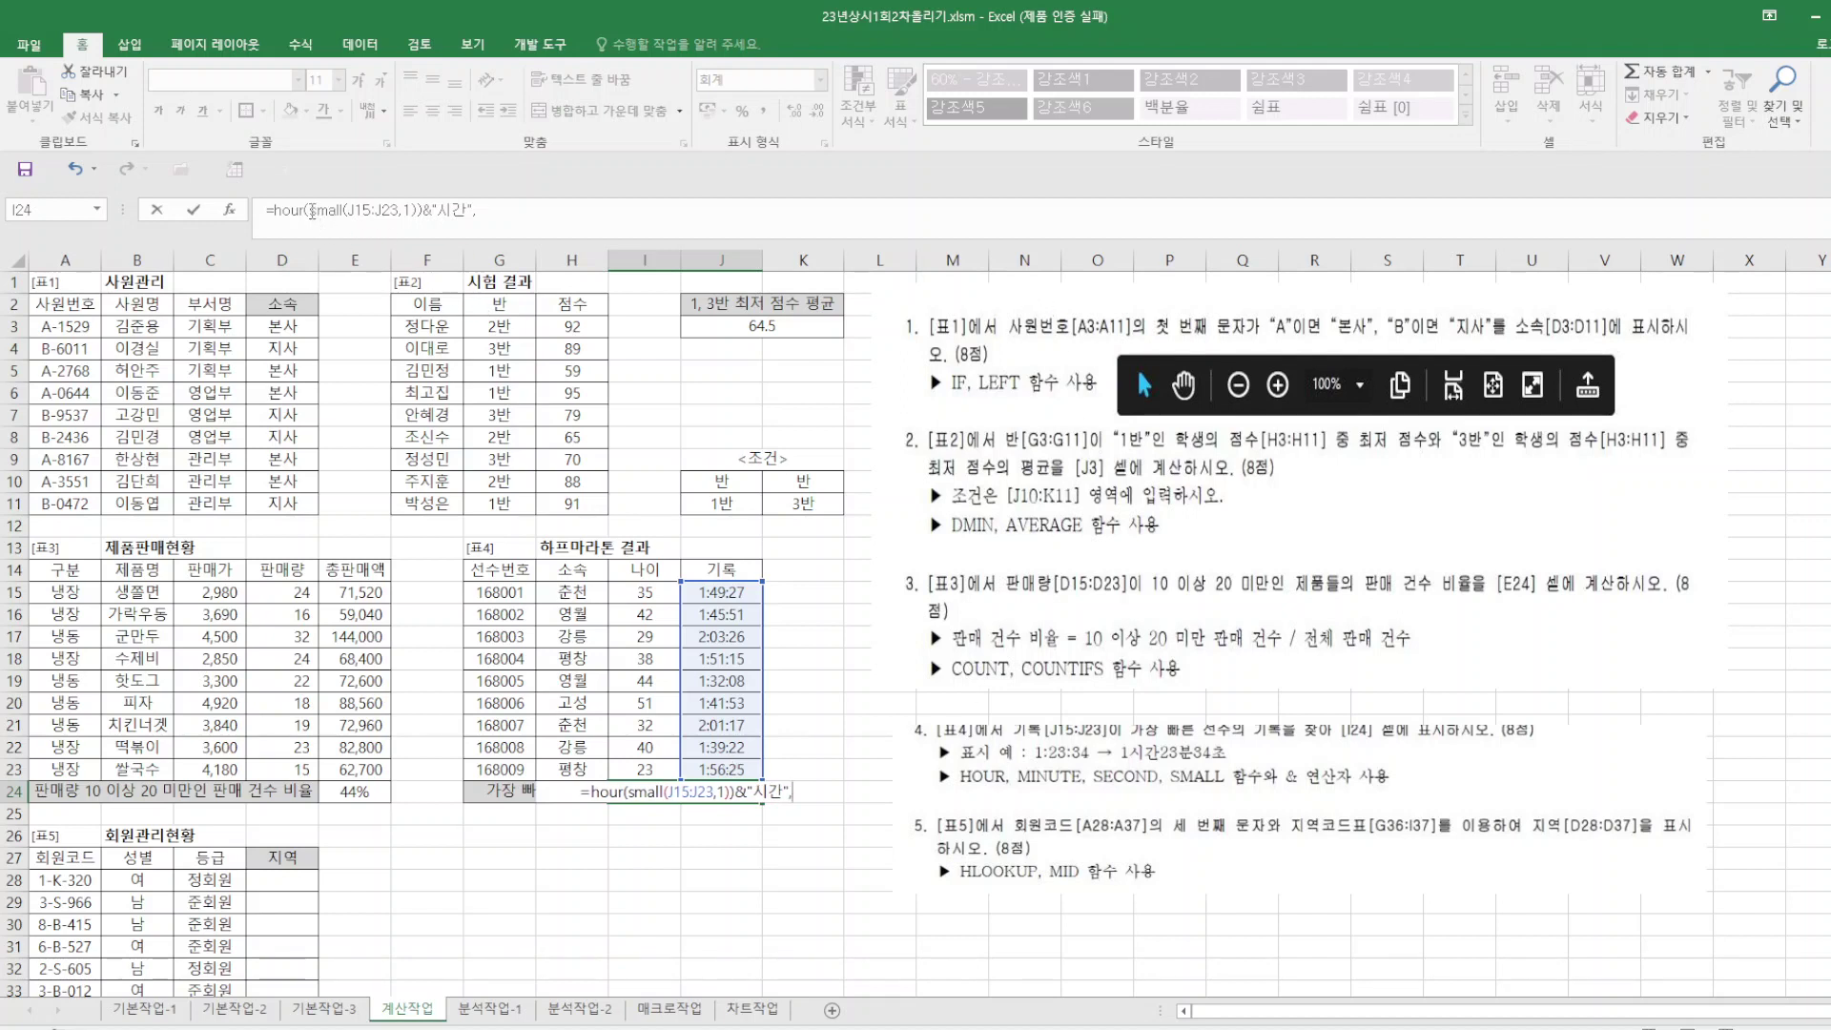
Copy (small(J15:J23,1)) from the hour part, reuse it inside a minute( function, and append &"분" and a comma.
left_click_drag(312, 211, 413, 211)
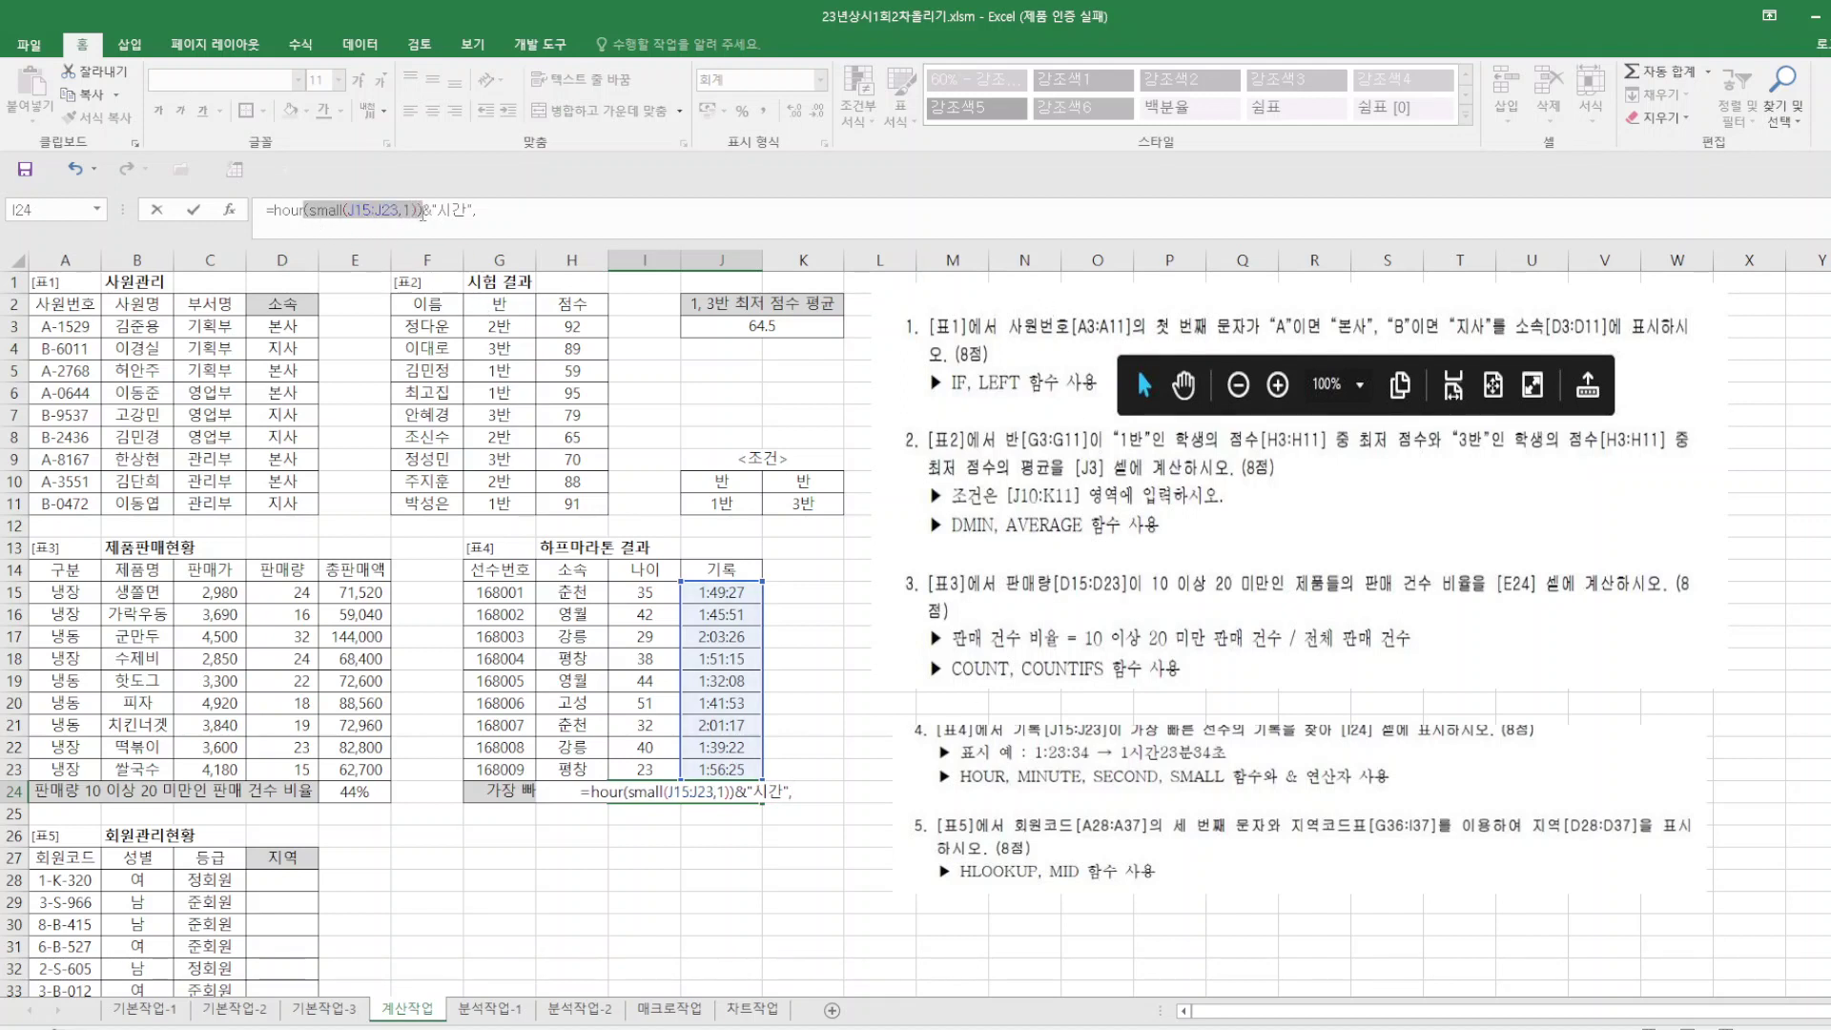
right_click(384, 216)
left_click(429, 250)
left_click(509, 211)
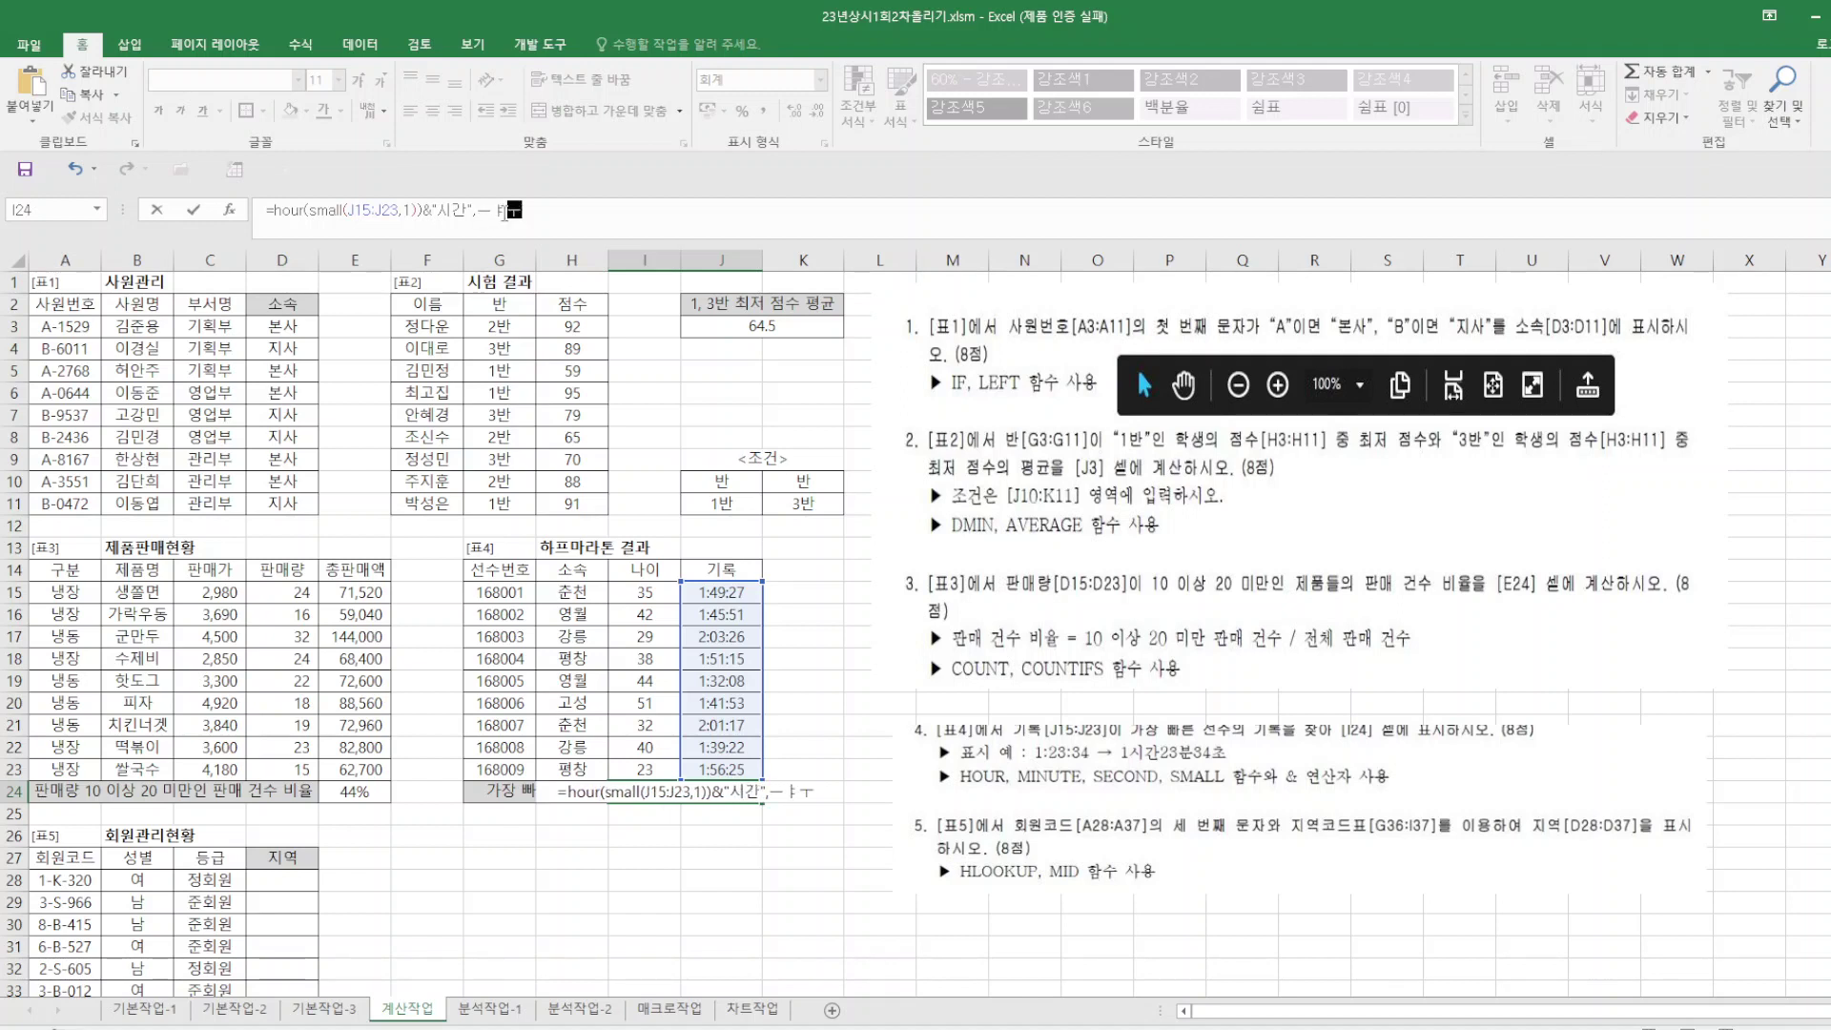
type("min")
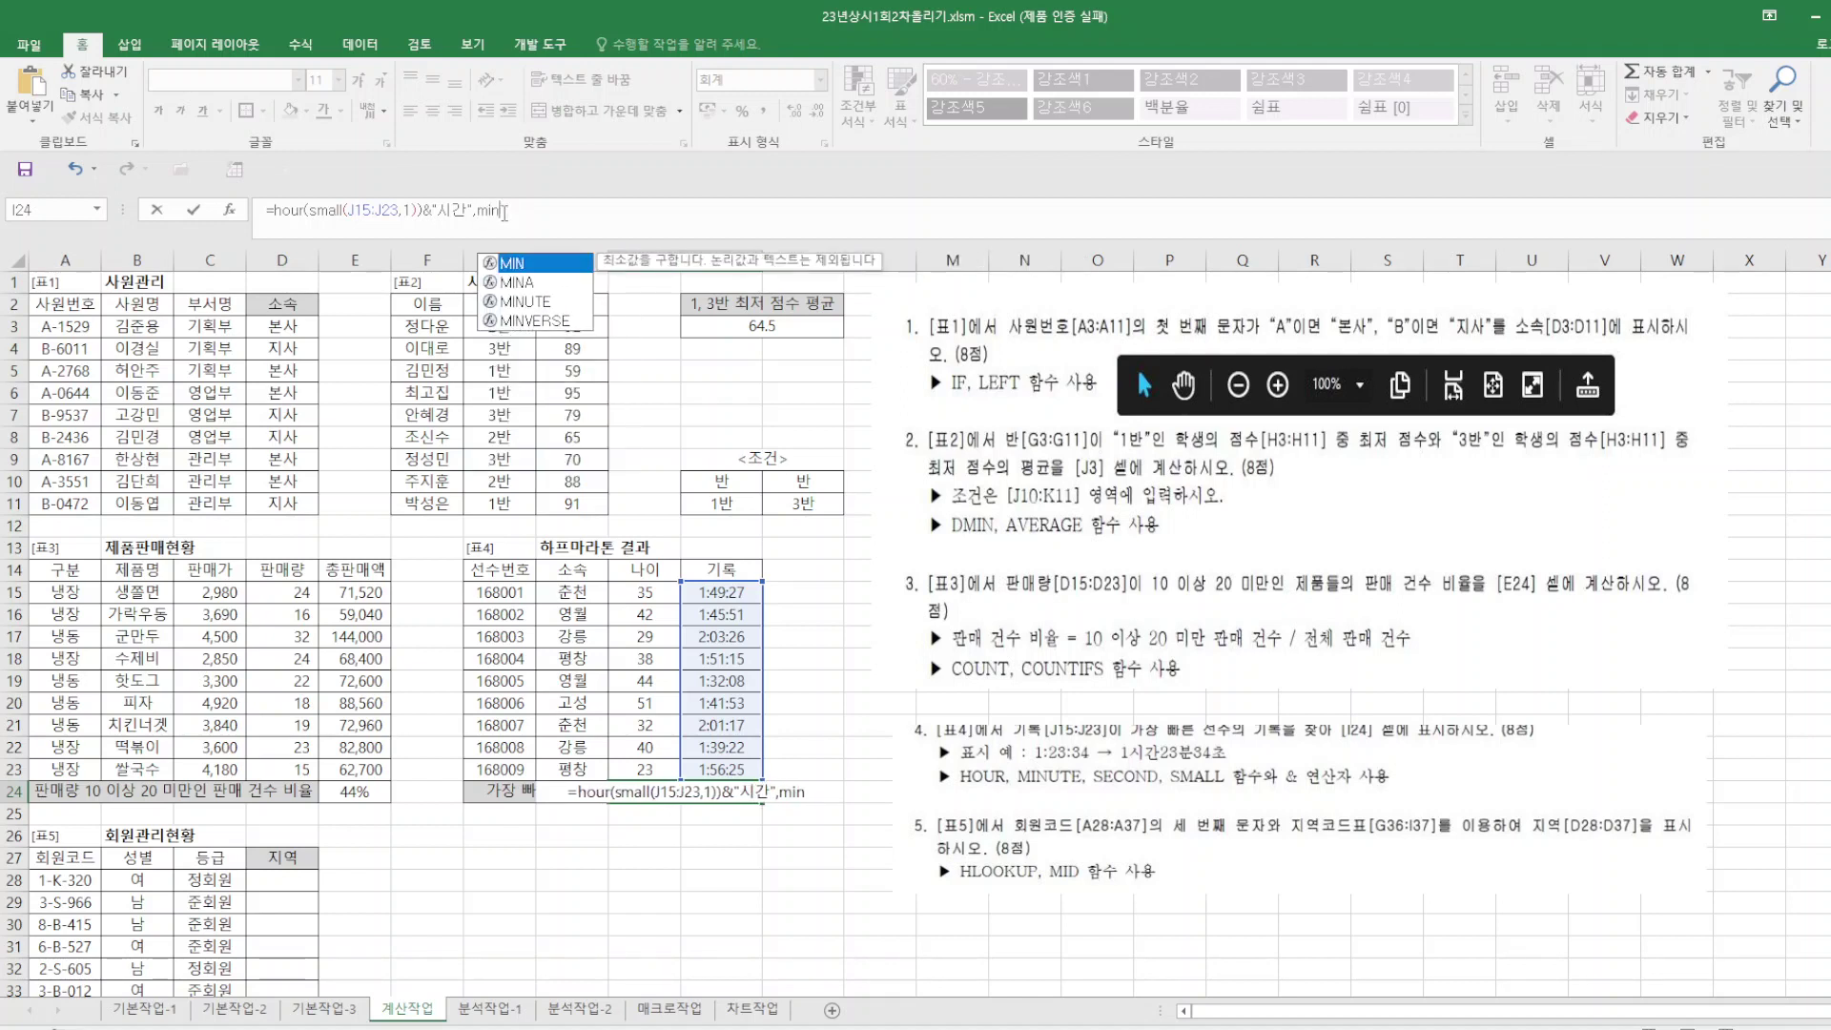
type("ute(")
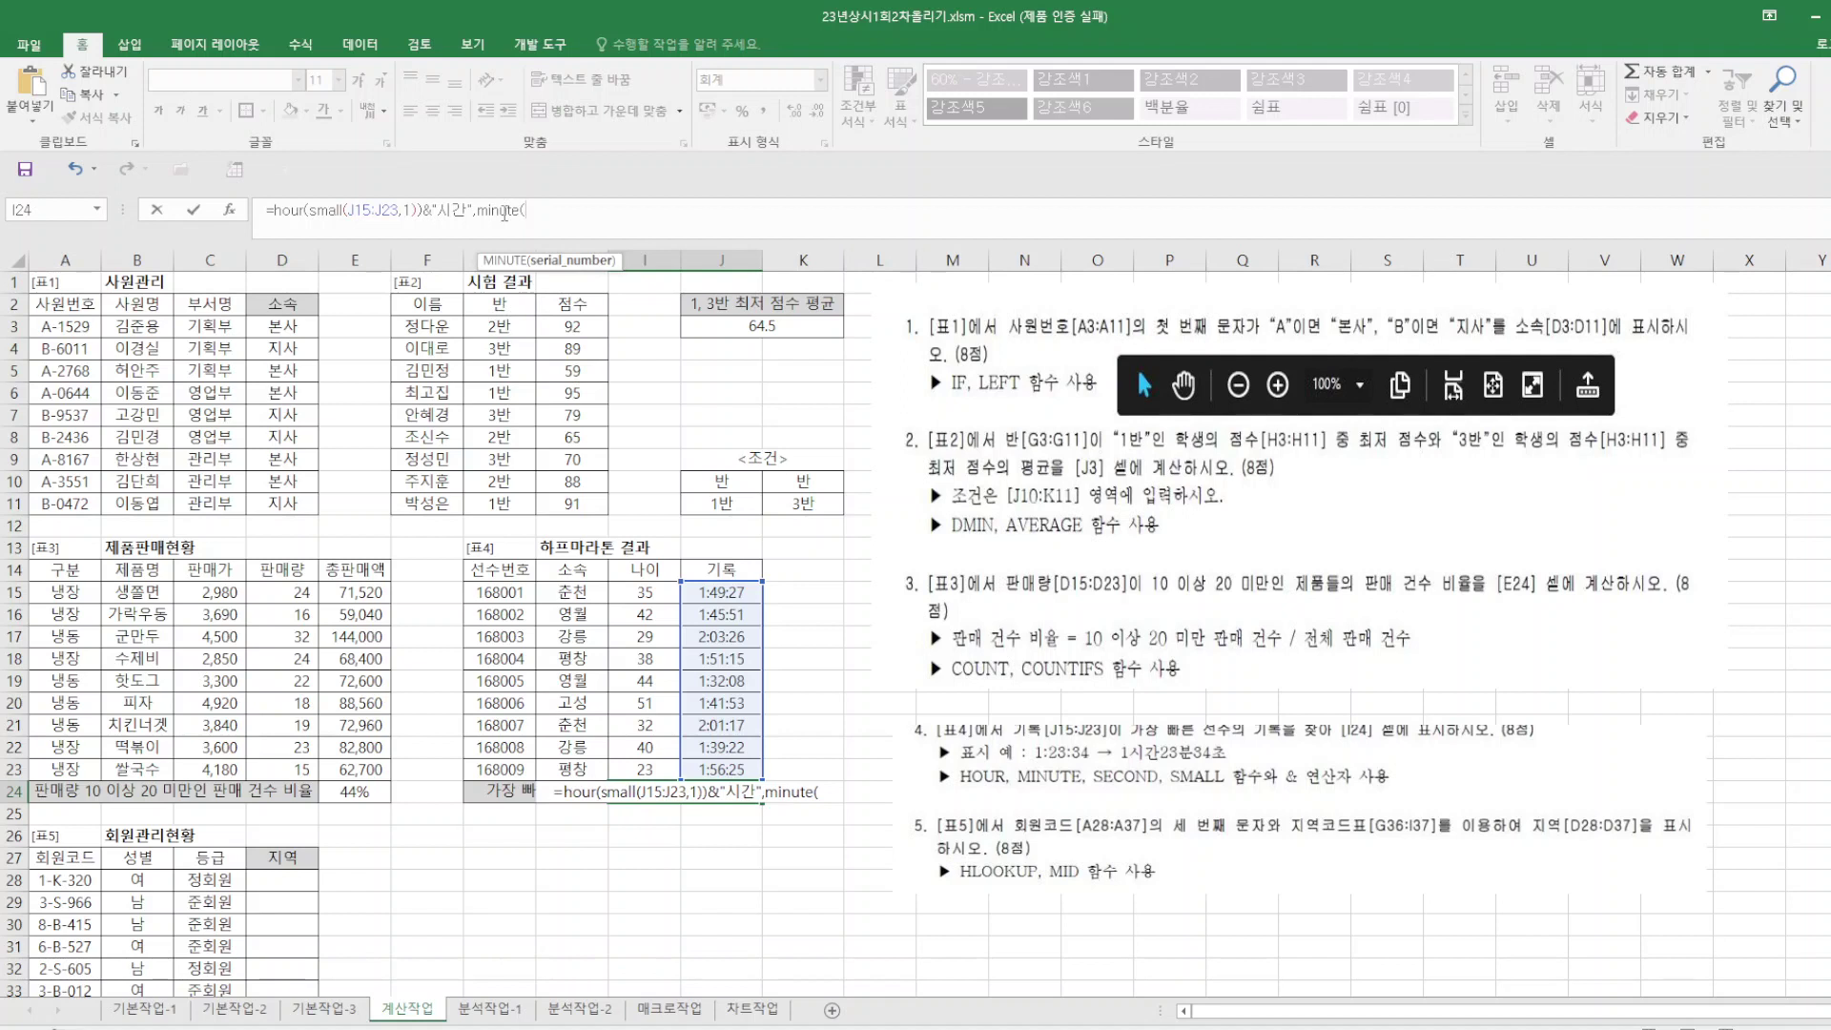
key("ctrl+v")
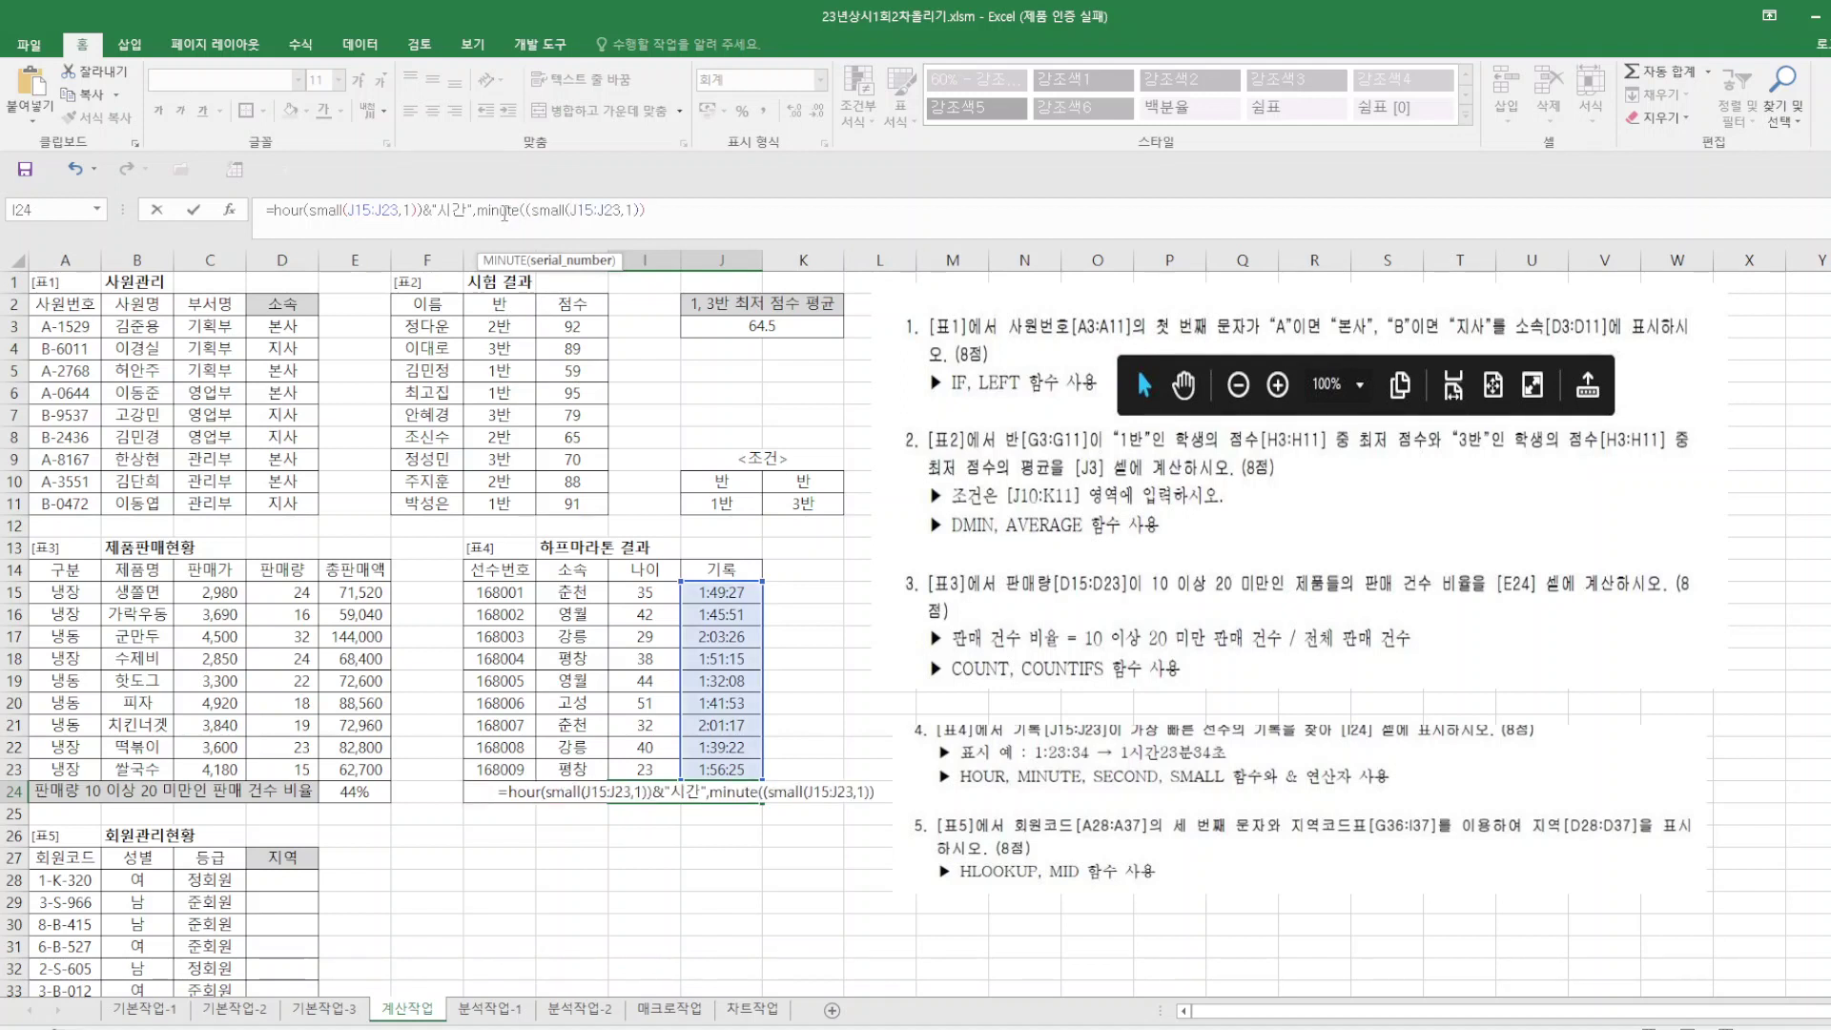
type("&")
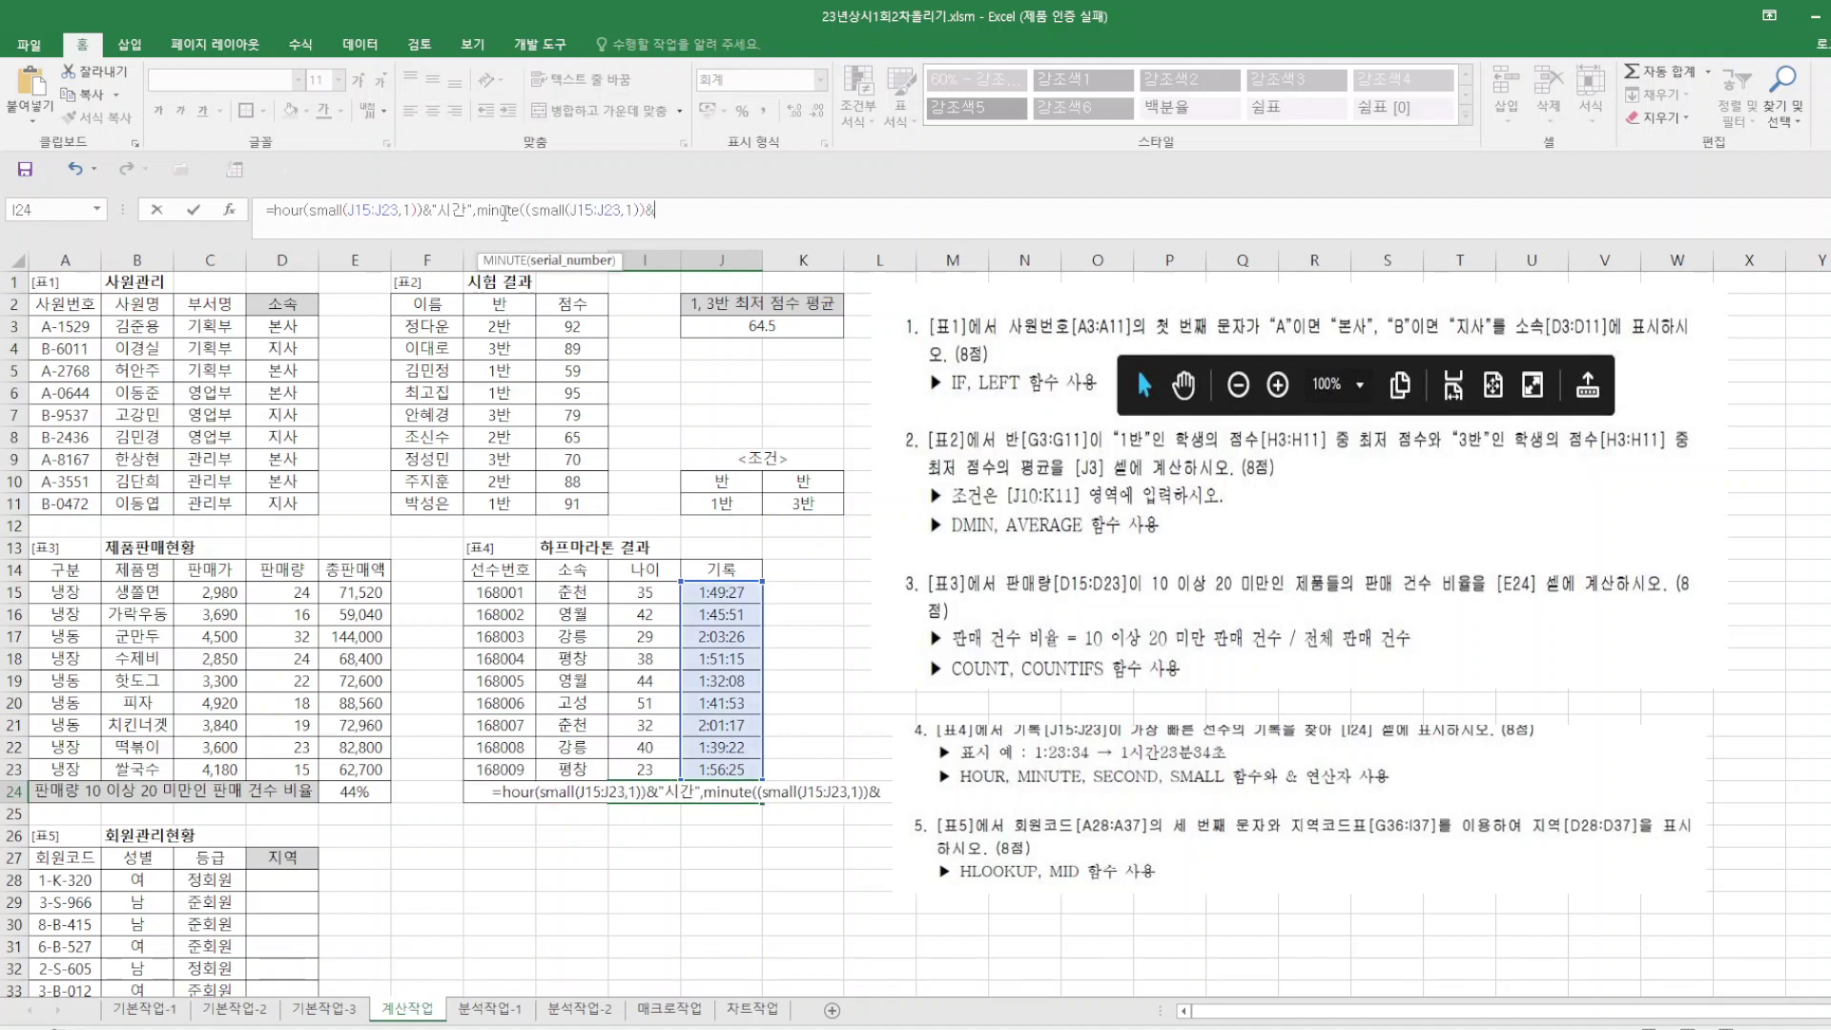
type("\"분\",")
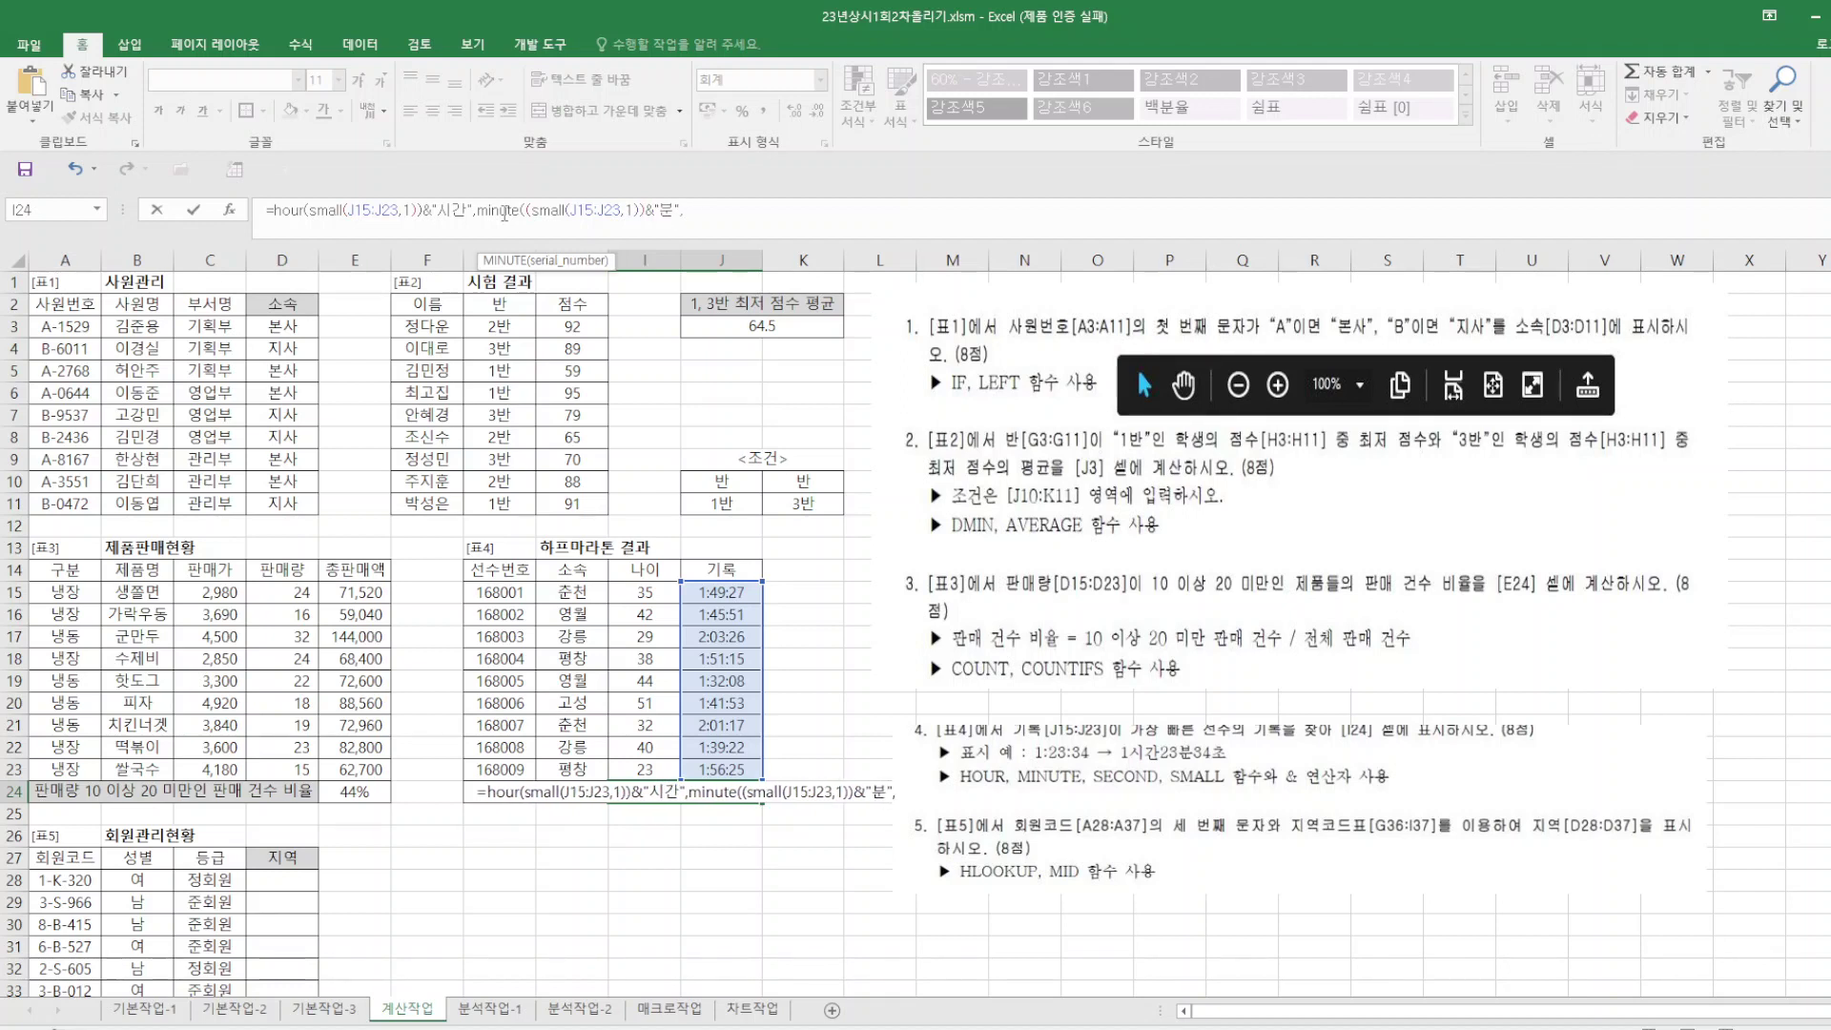
Append second( to the I24 formula and reuse the copied (small(J15:J23,1)) inside it.
type("s")
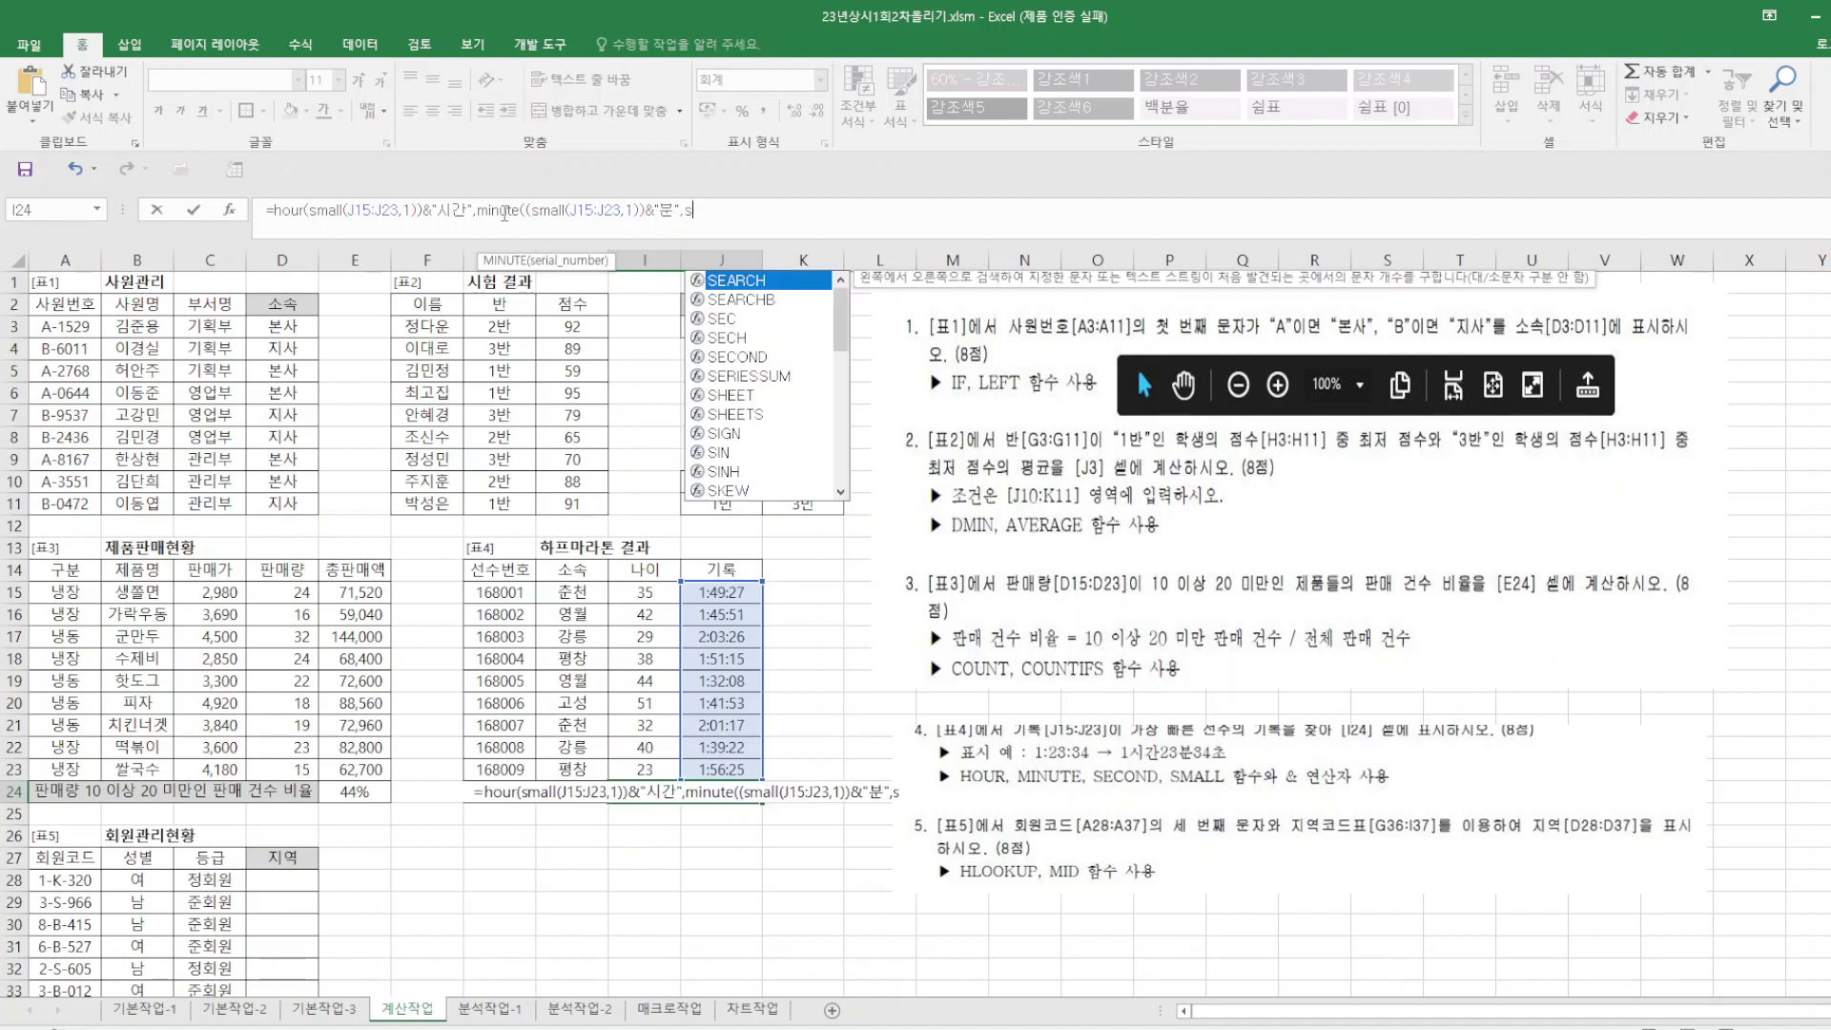
type("econd(")
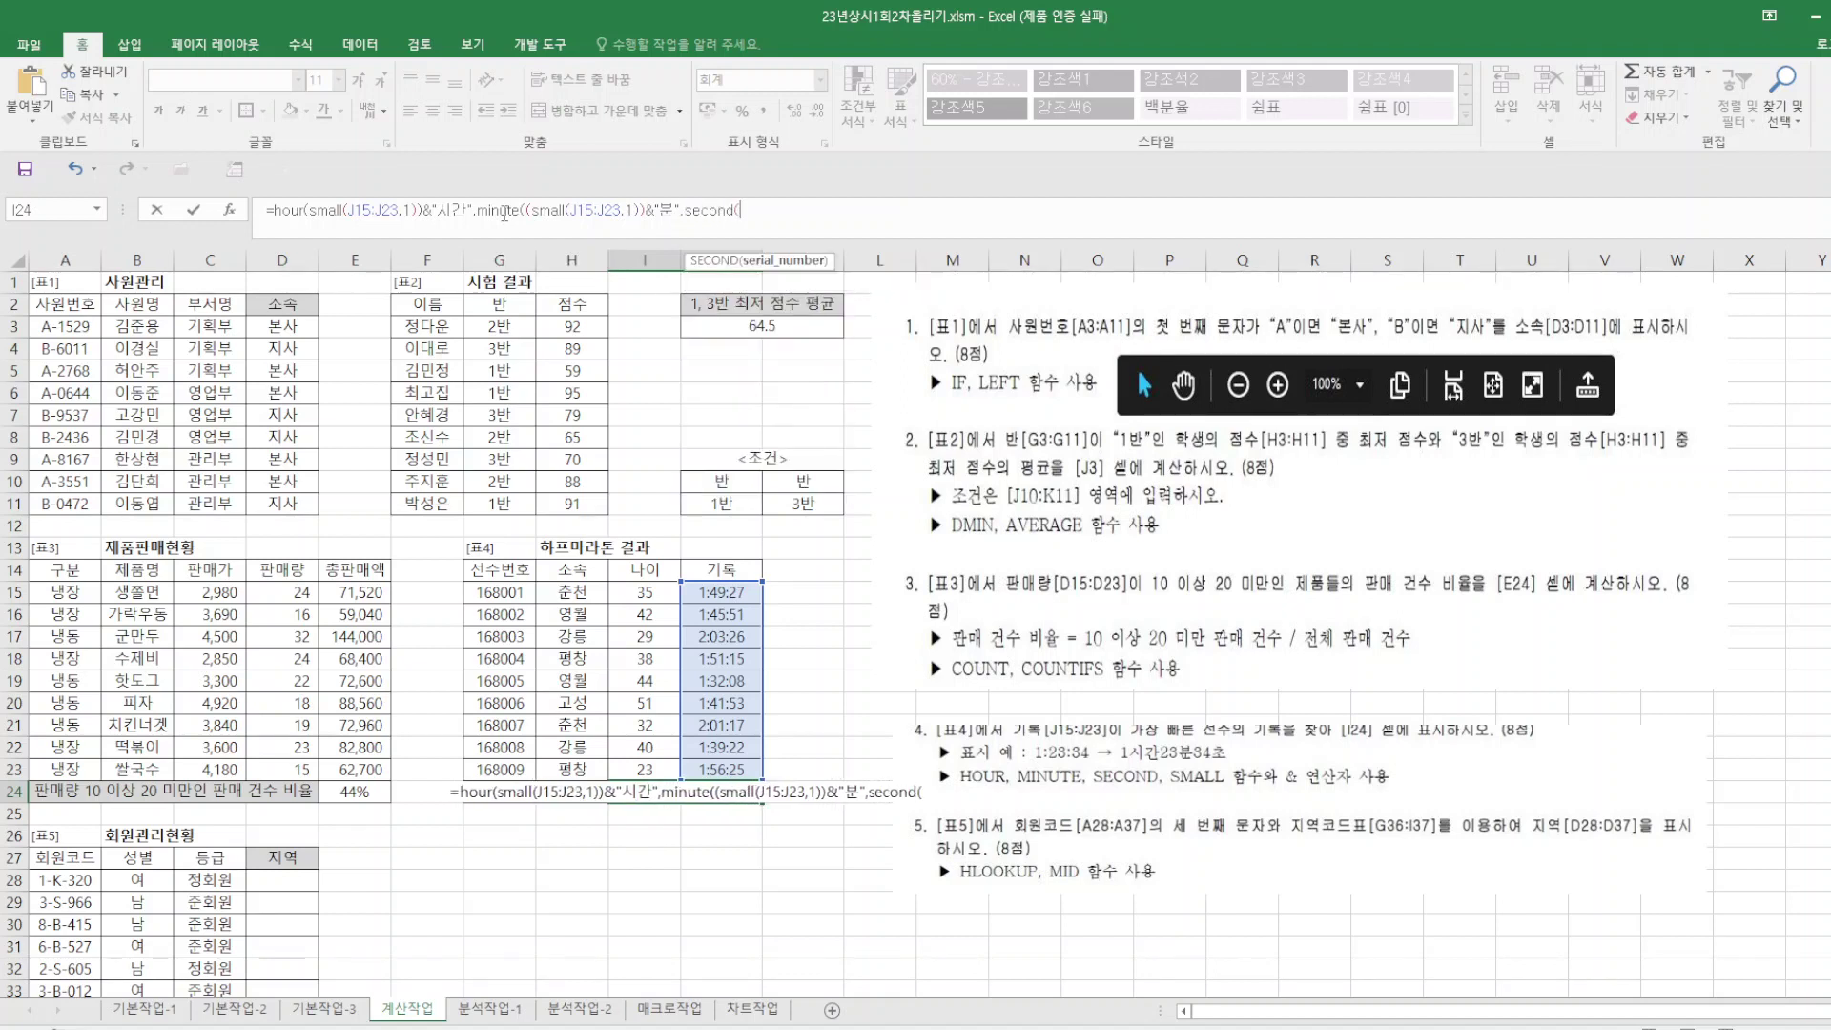
key("ctrl+v")
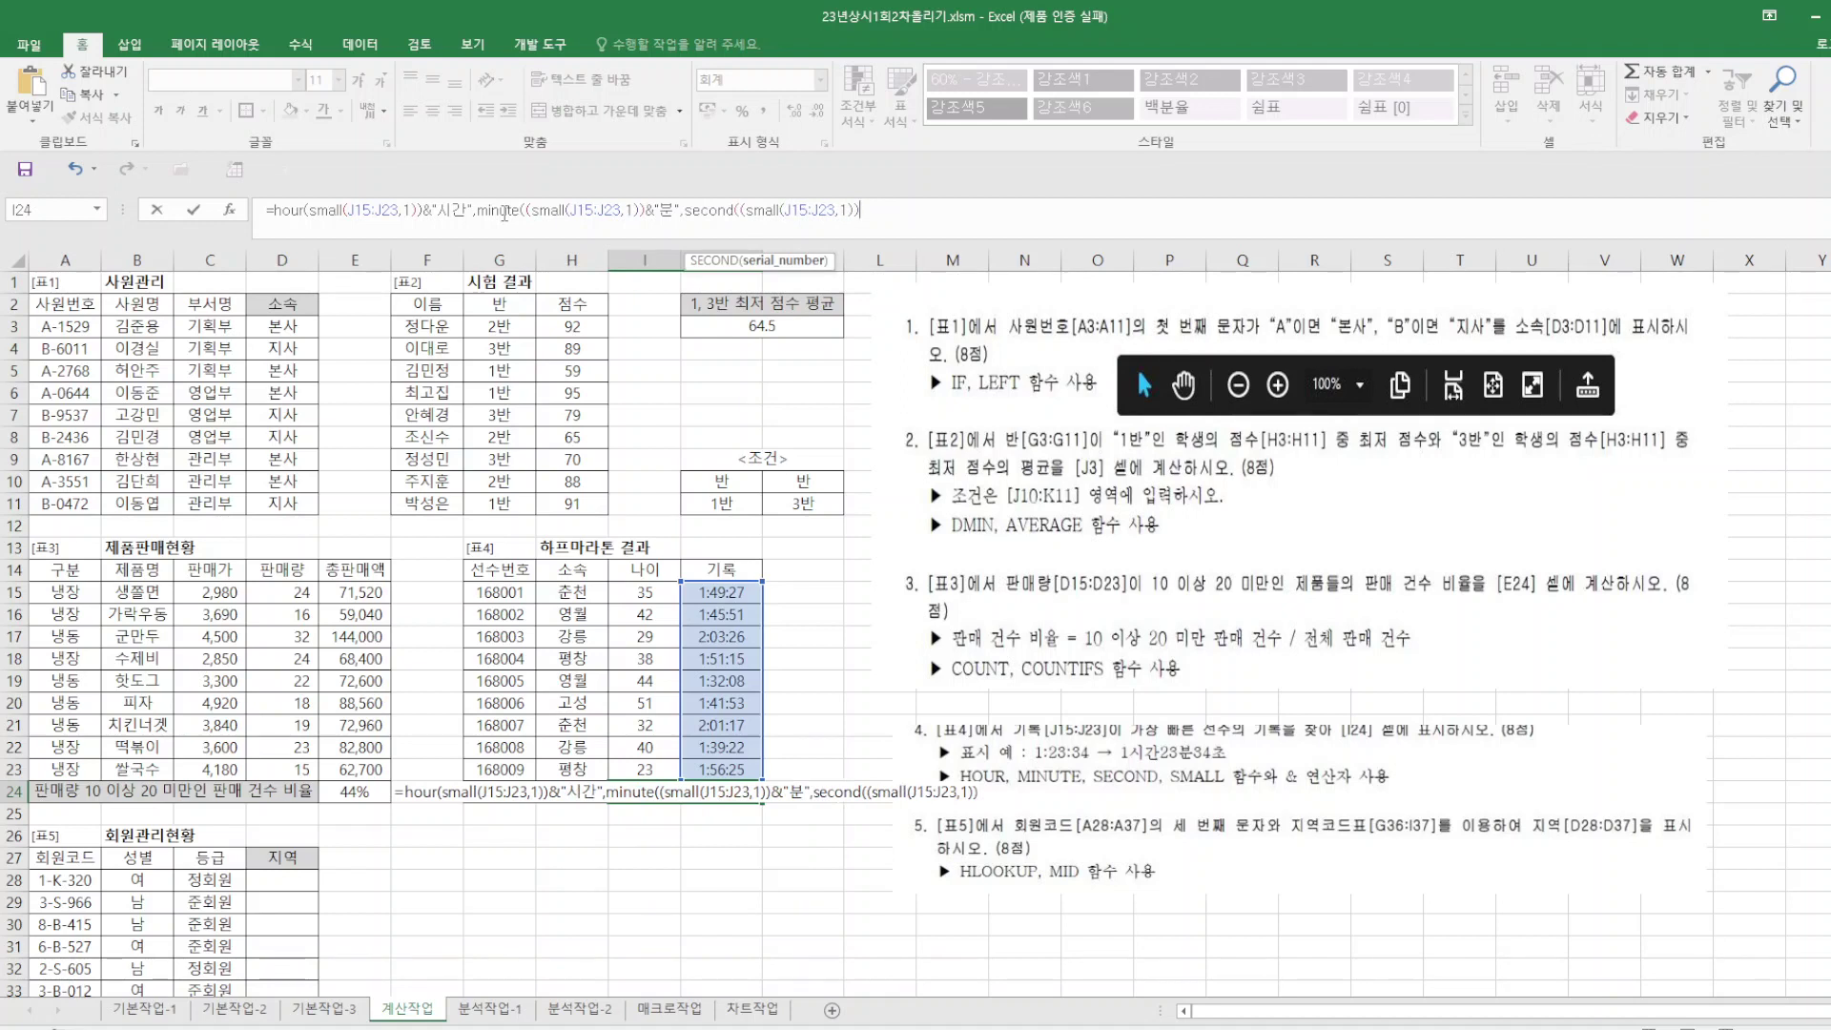
Append &"초" after the second part of the I24 formula, correcting the mistyped Korean text.
type("&")
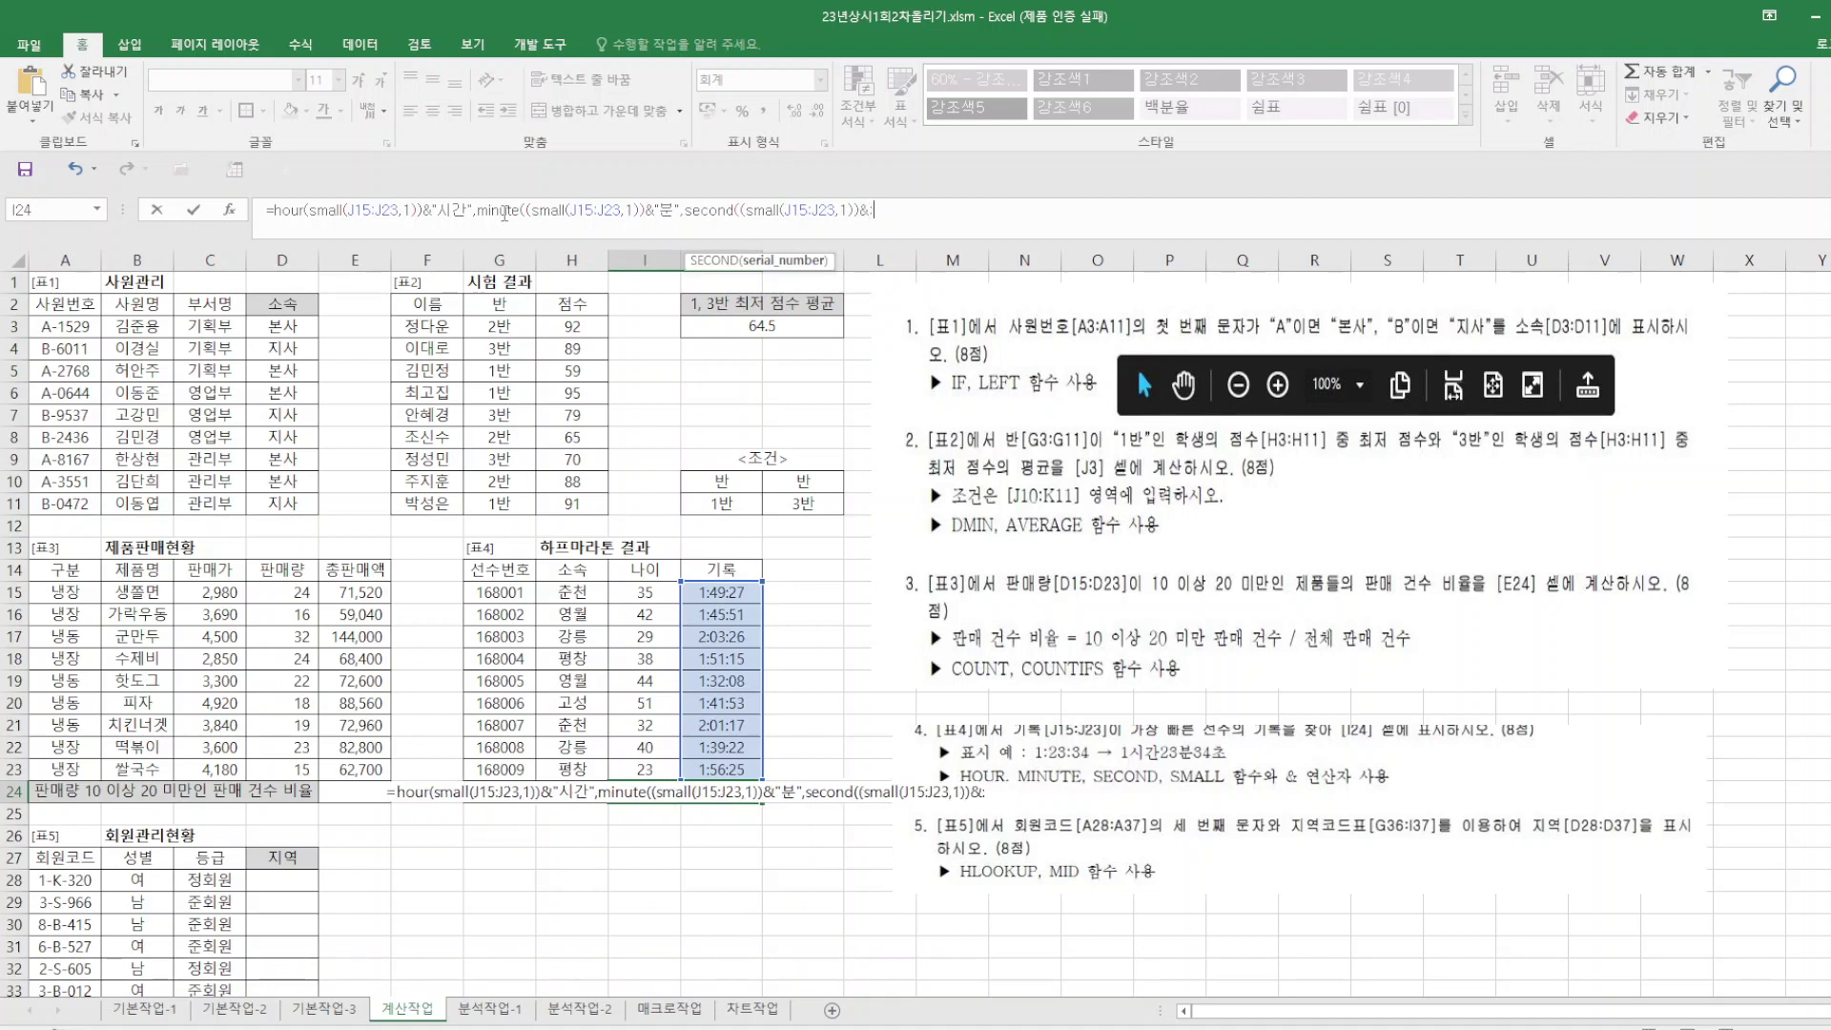
type("\"")
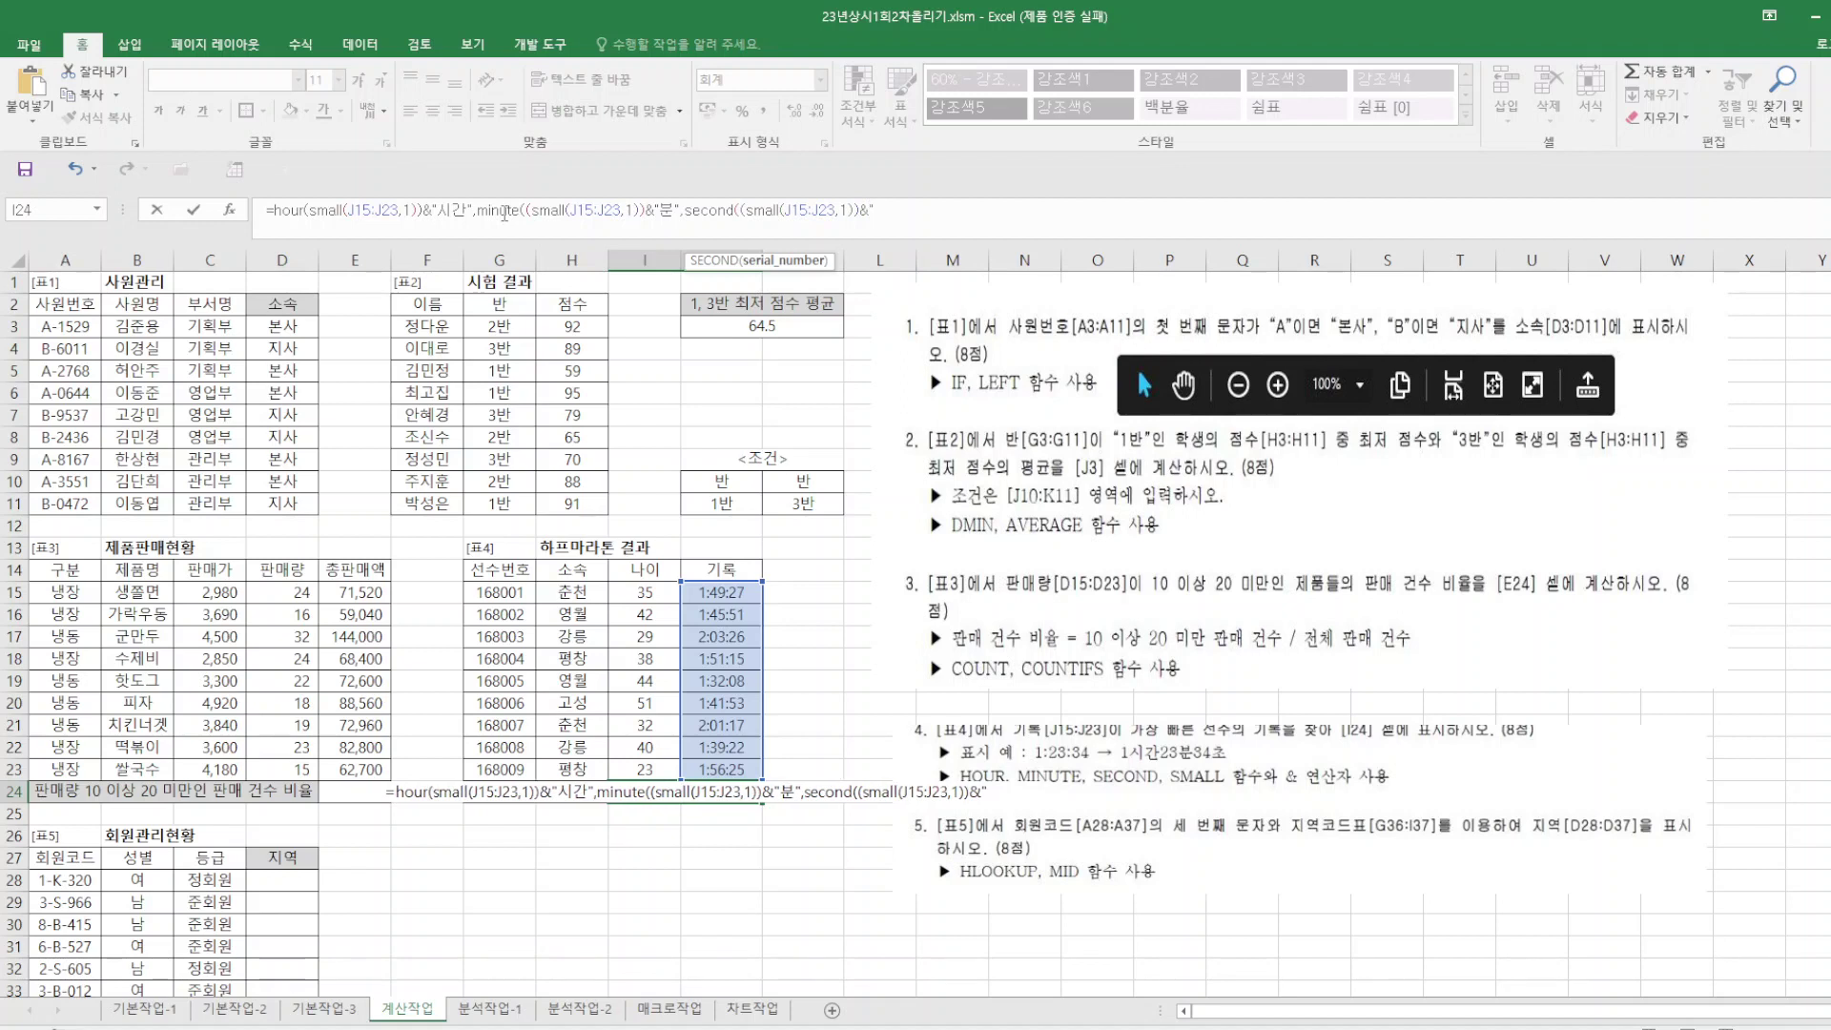
type("ㅊ\"")
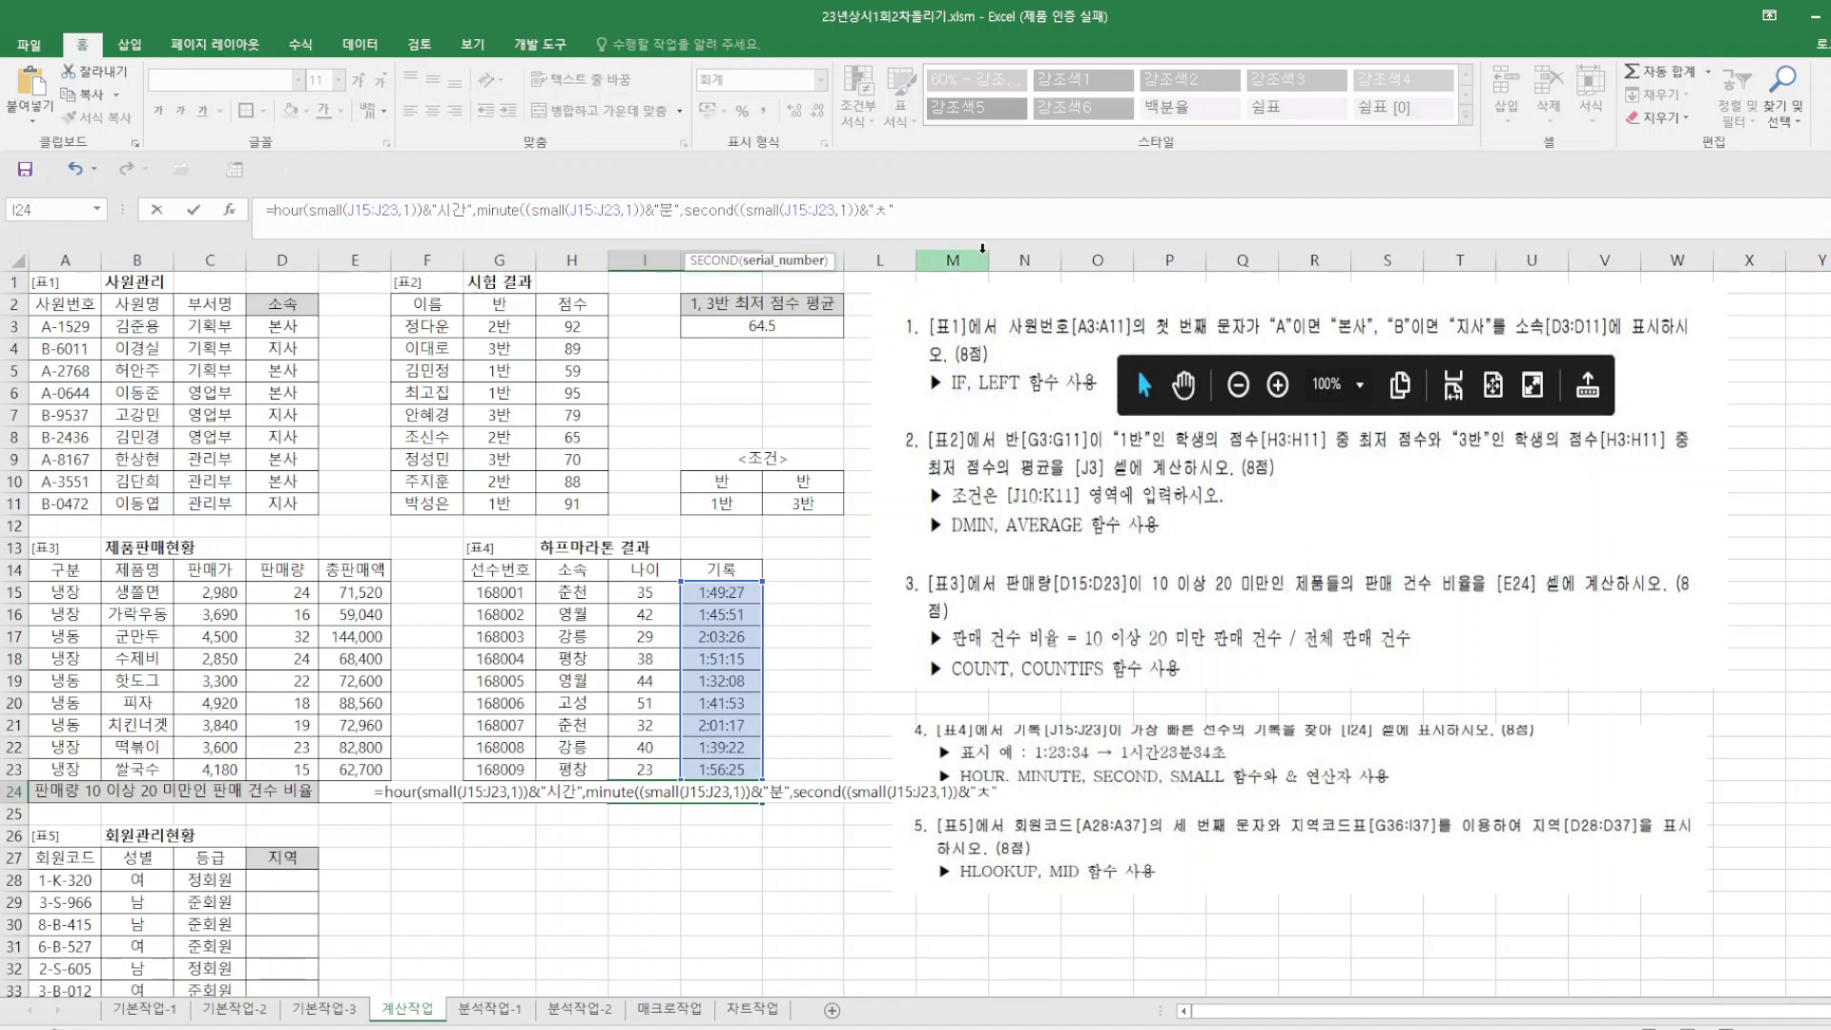
key("BackSpace")
key("BackSpace")
type("dh\"")
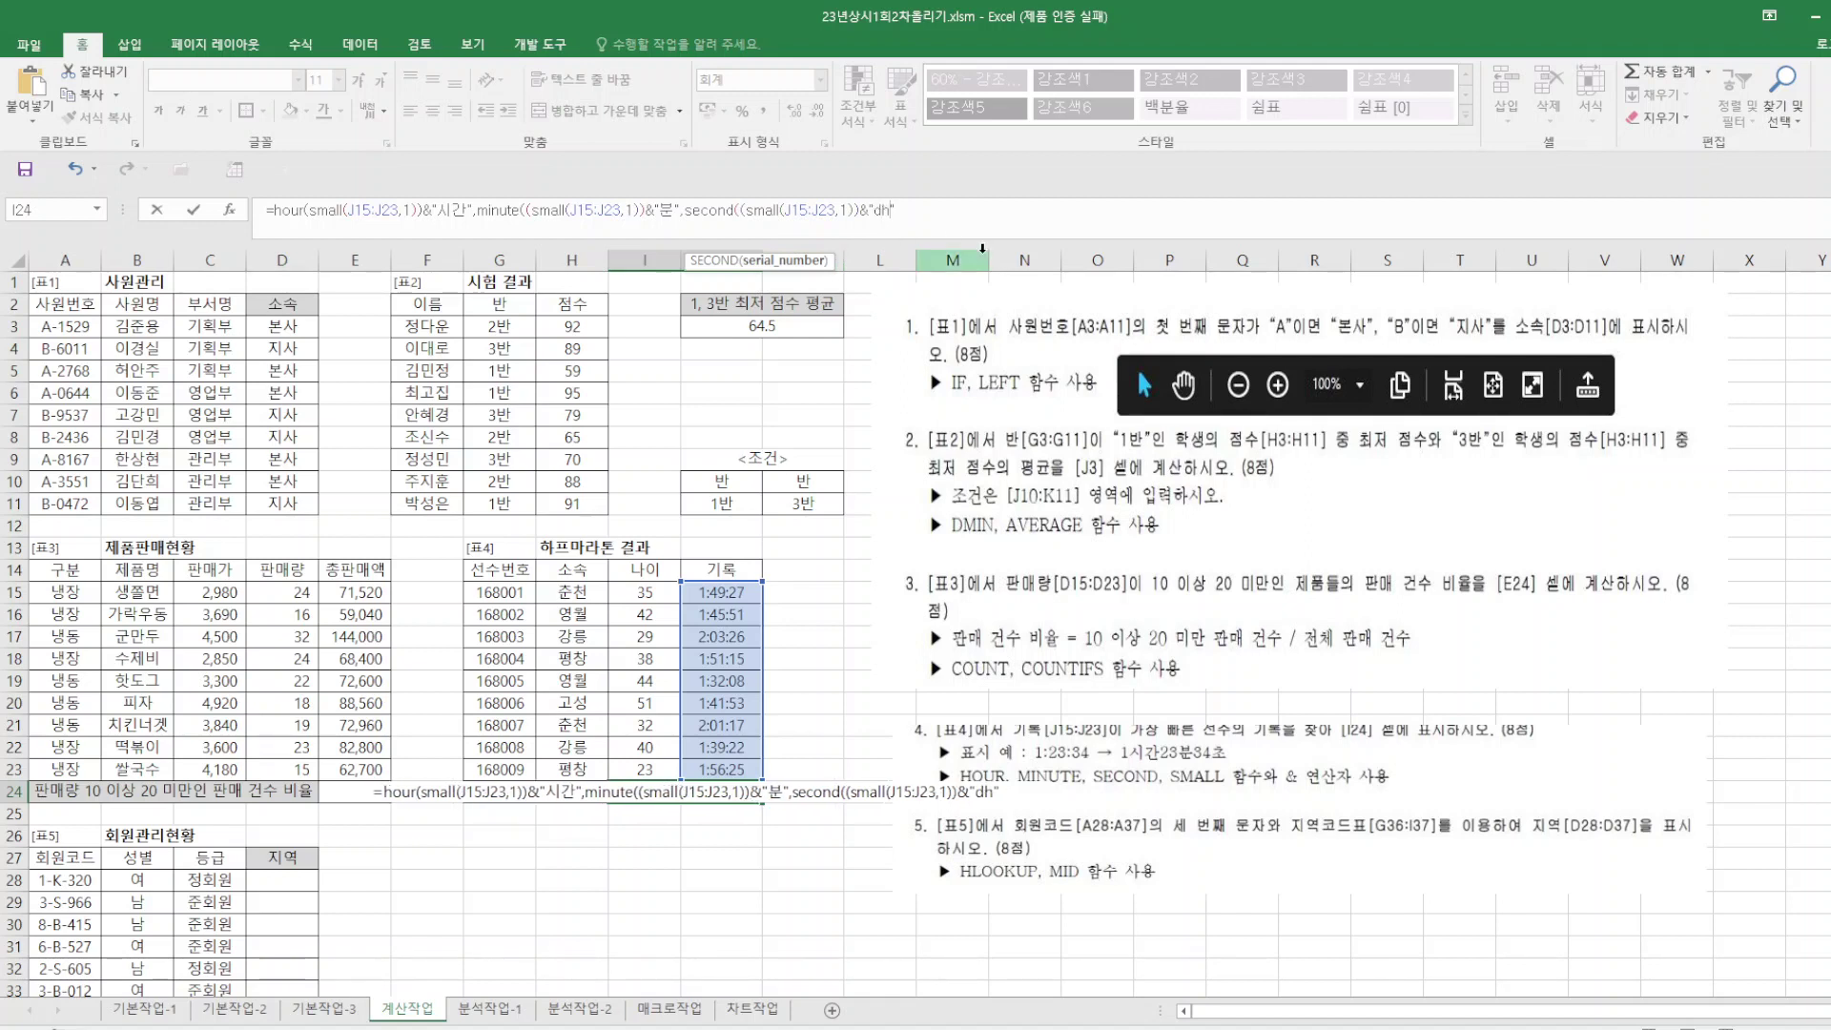
key("BackSpace")
key("BackSpace")
type("오")
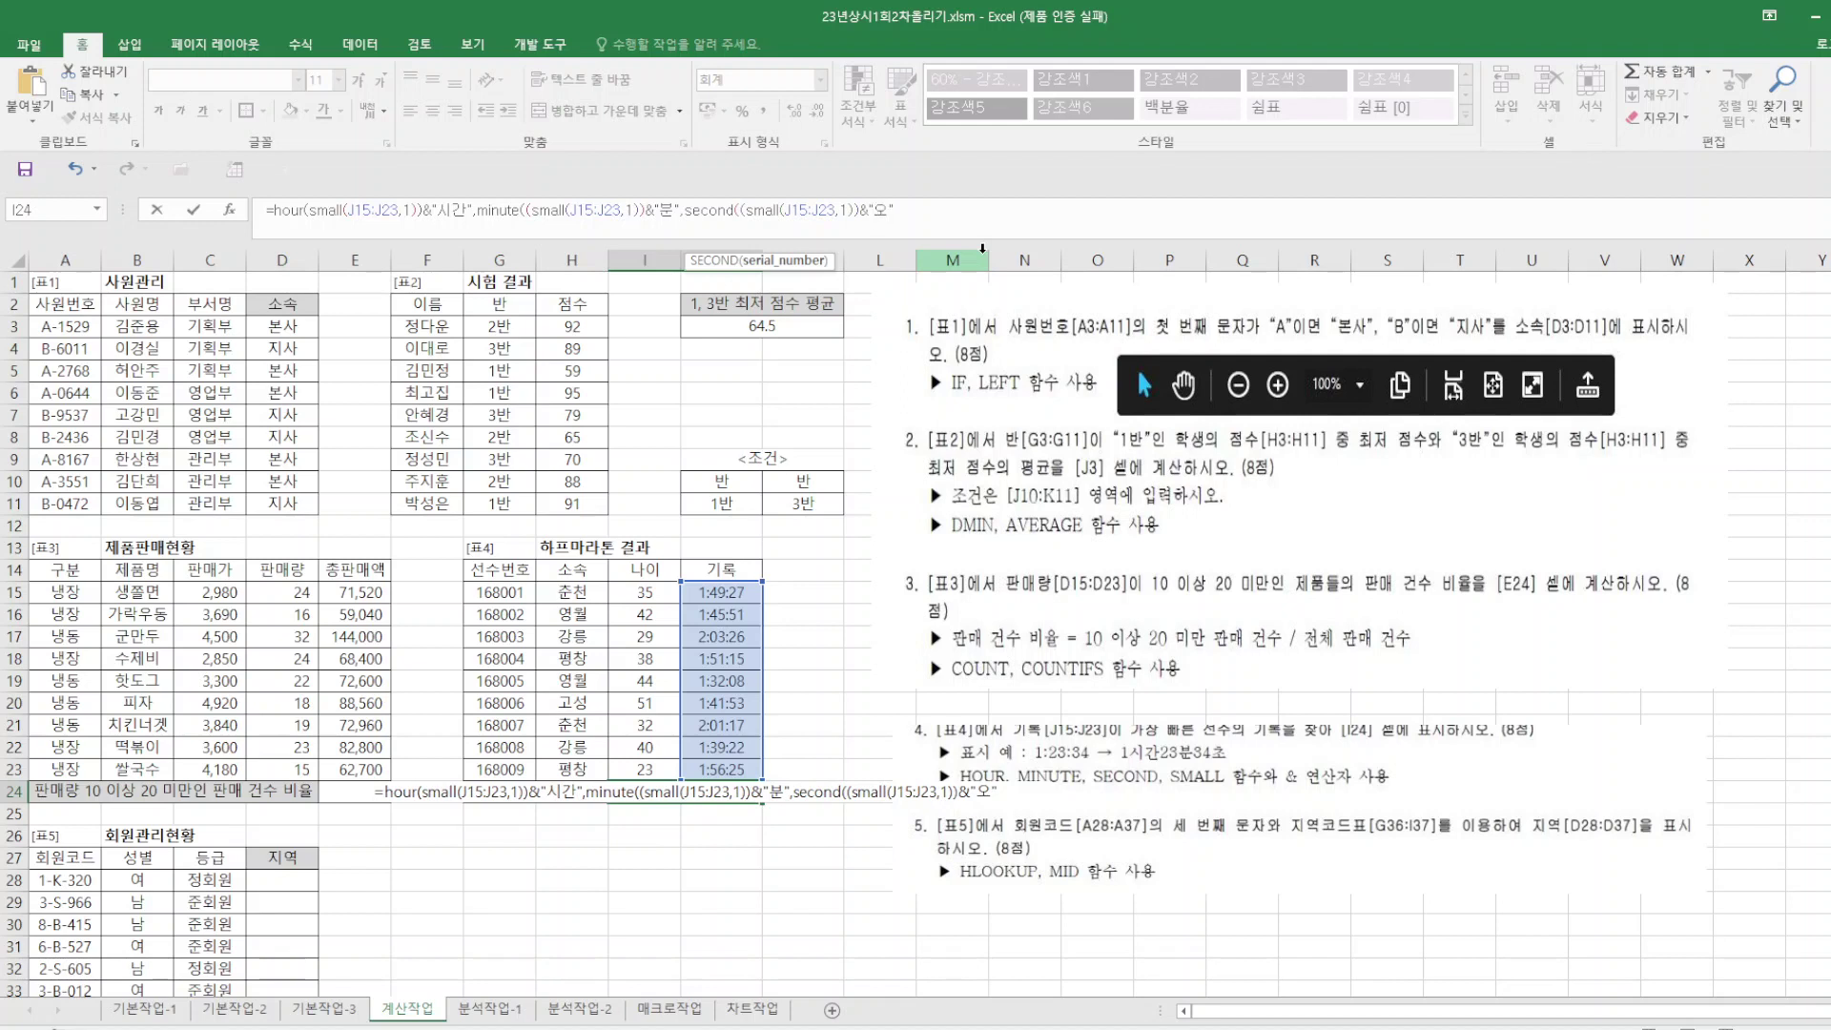
key("BackSpace")
key("BackSpace")
type("ㅊㅗ")
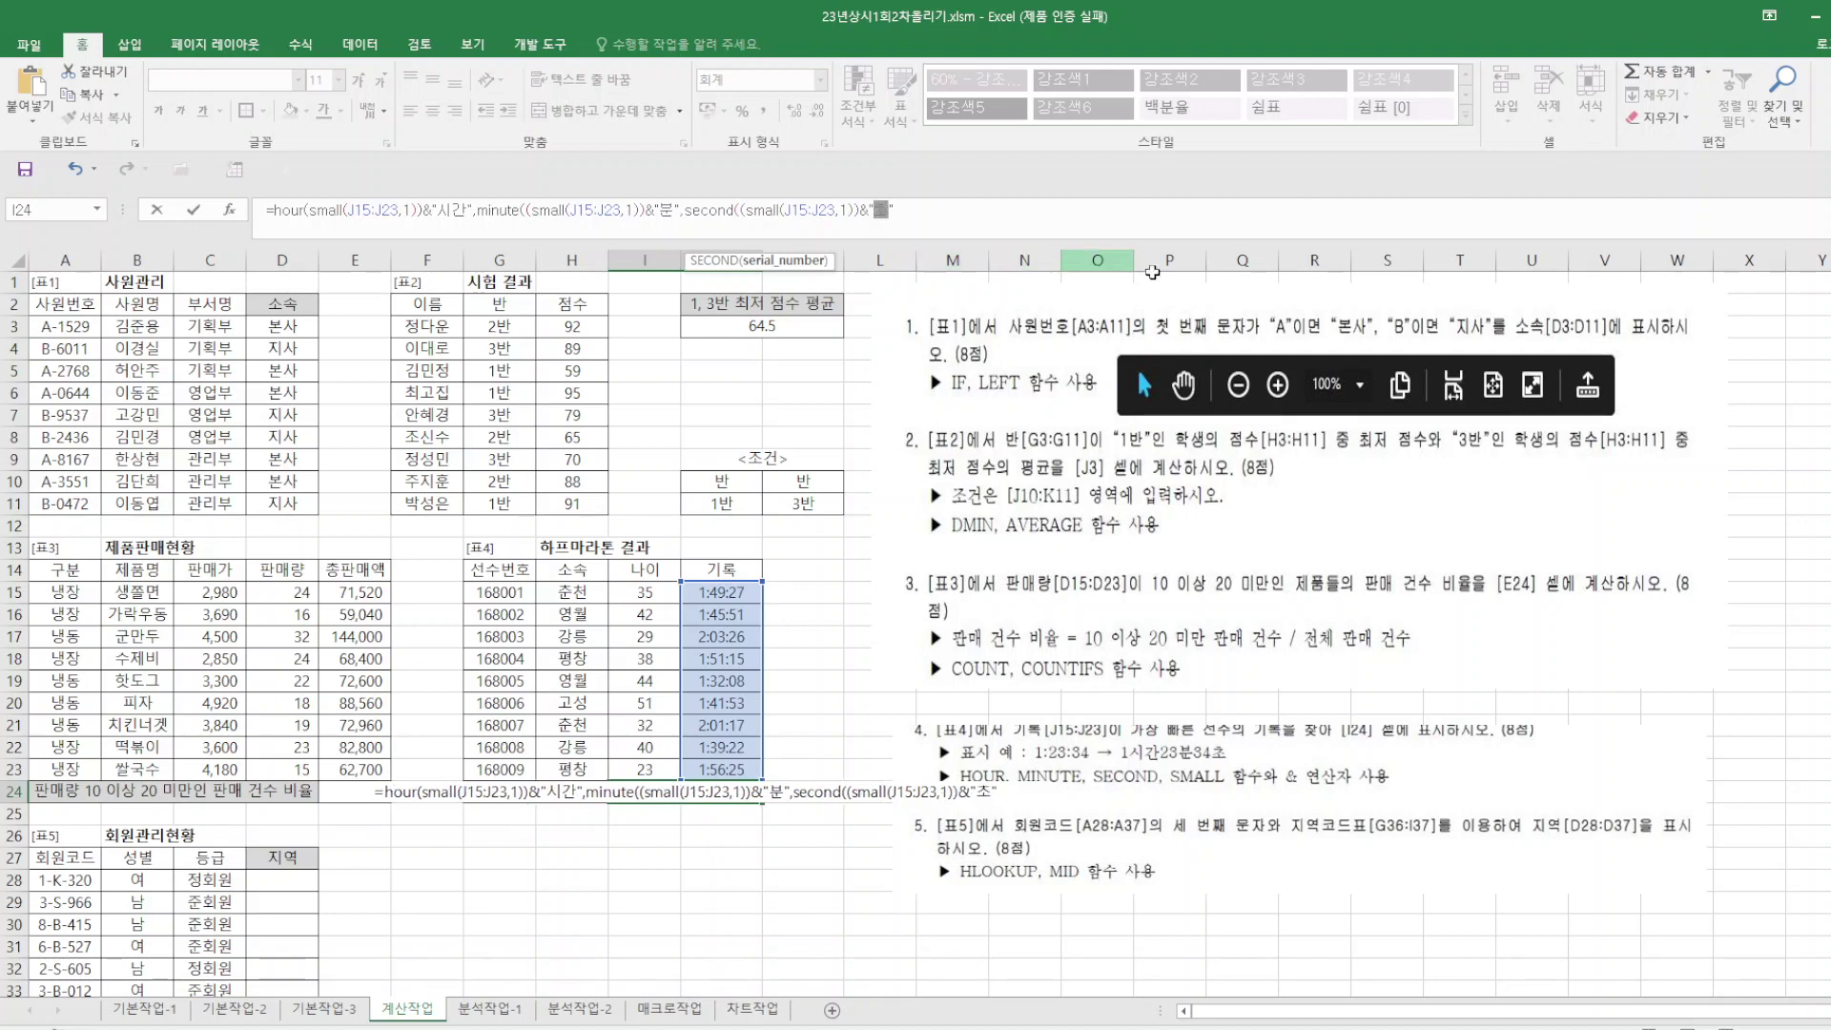
left_click(952, 211)
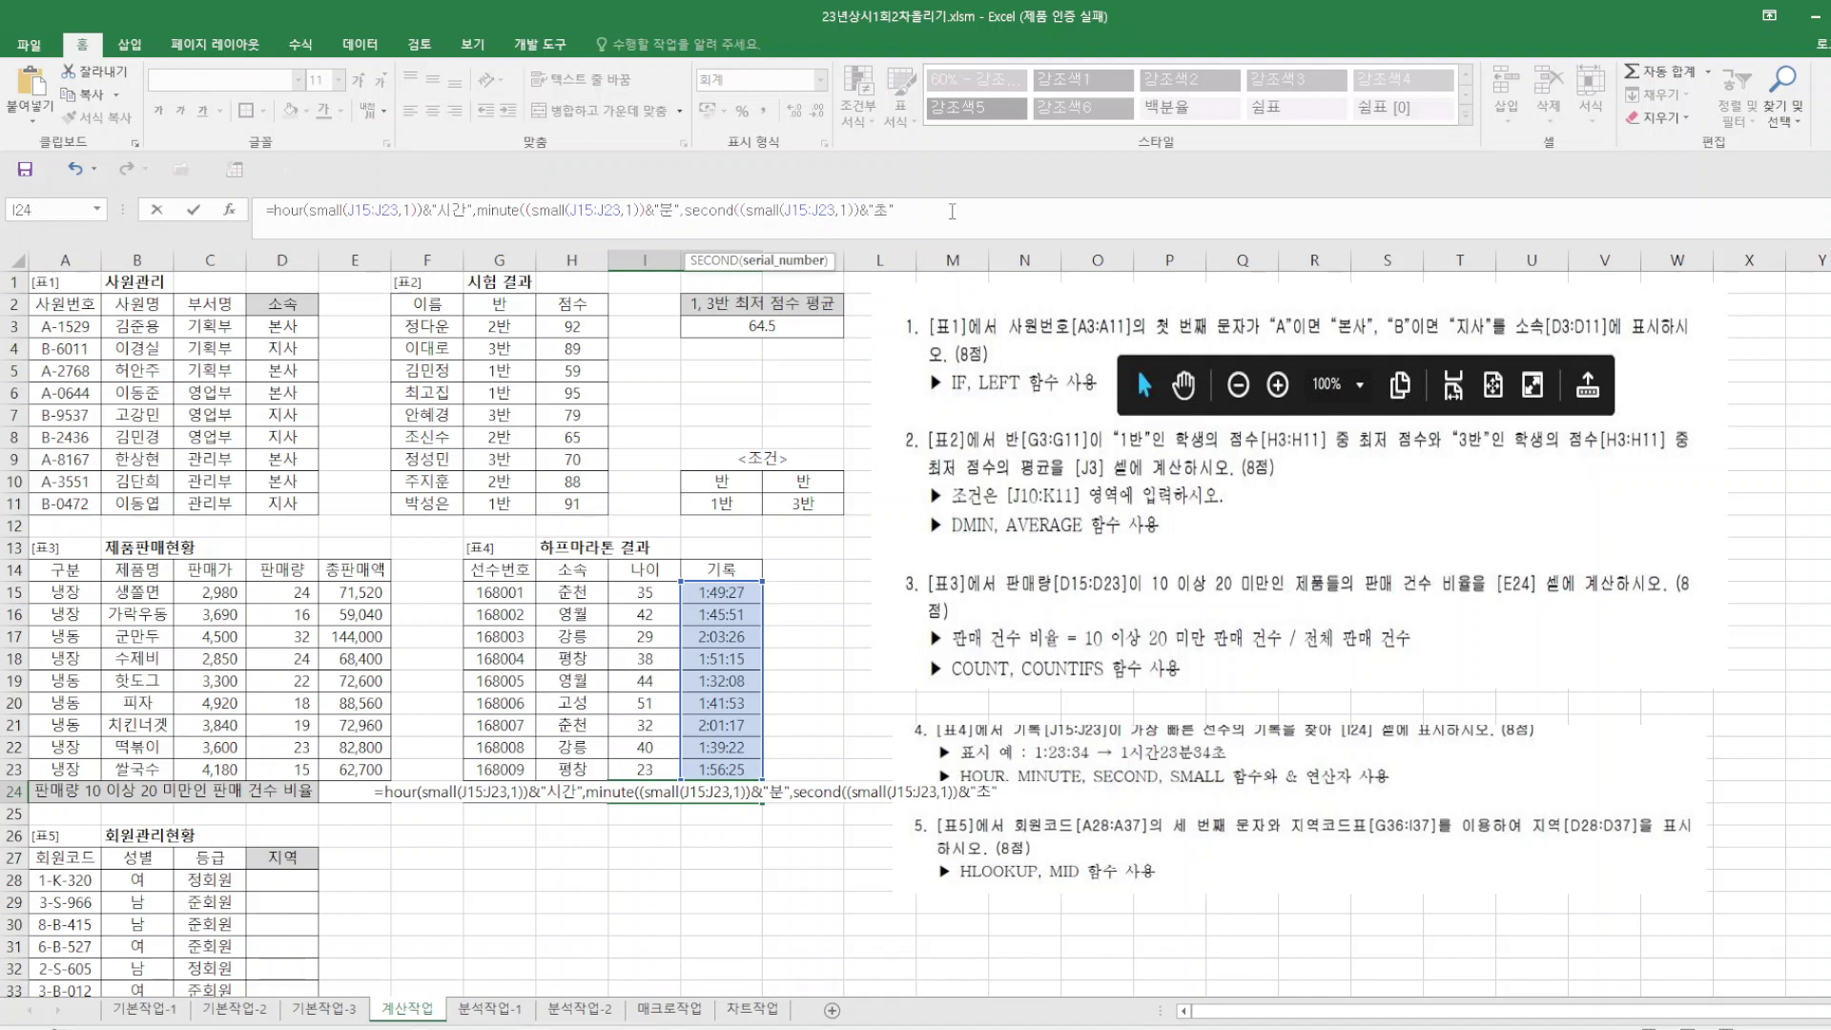
Try to enter the I24 formula, adding two closing parentheses at its end.
key("Return")
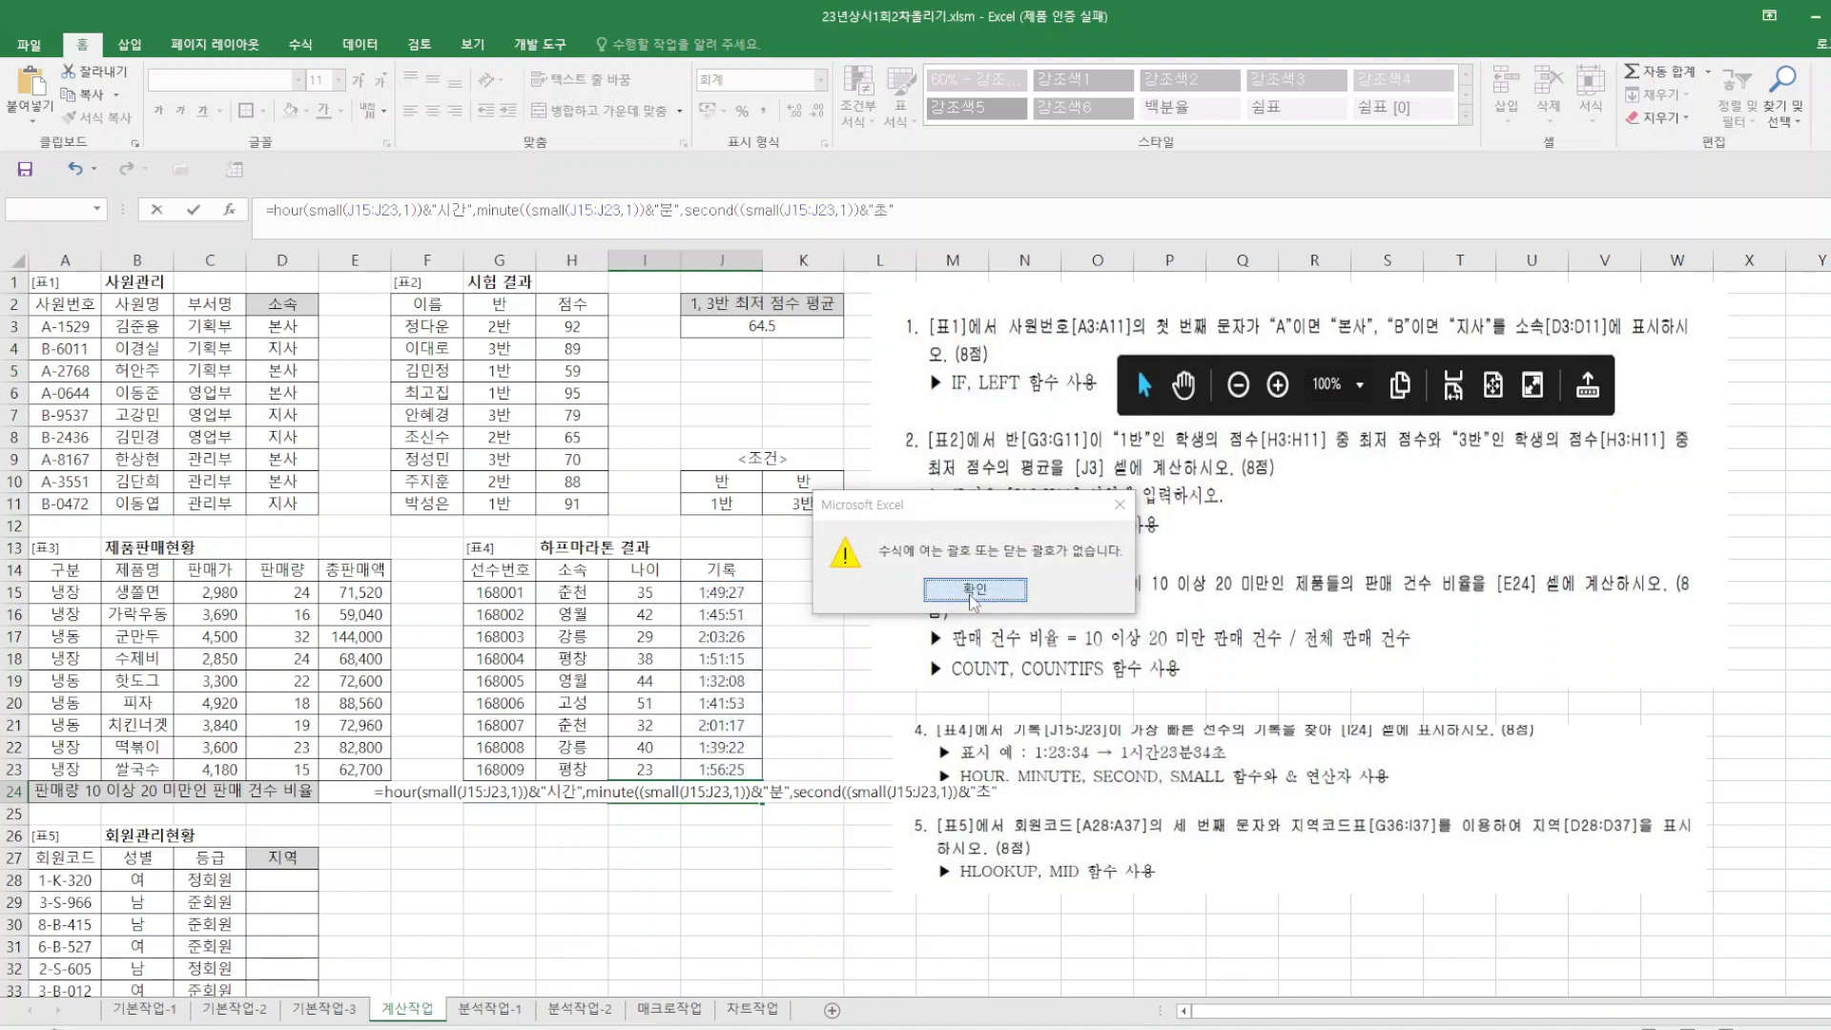
left_click(974, 590)
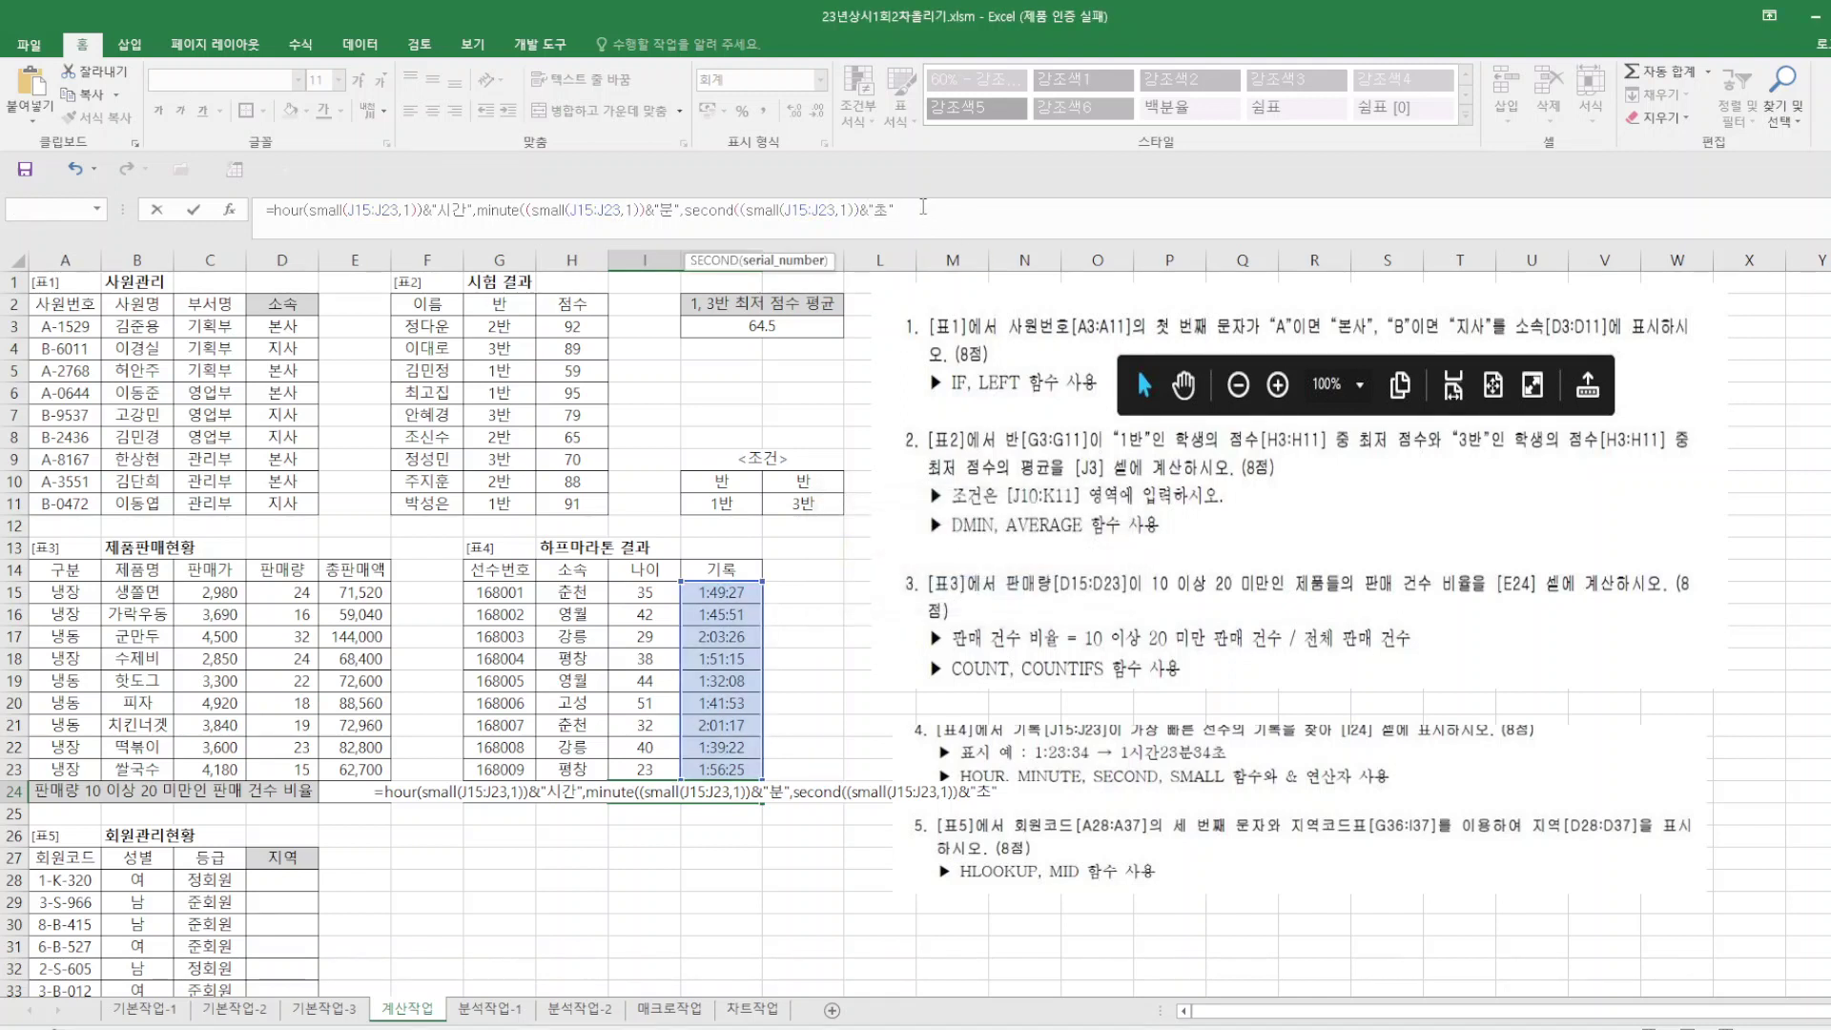
type("))")
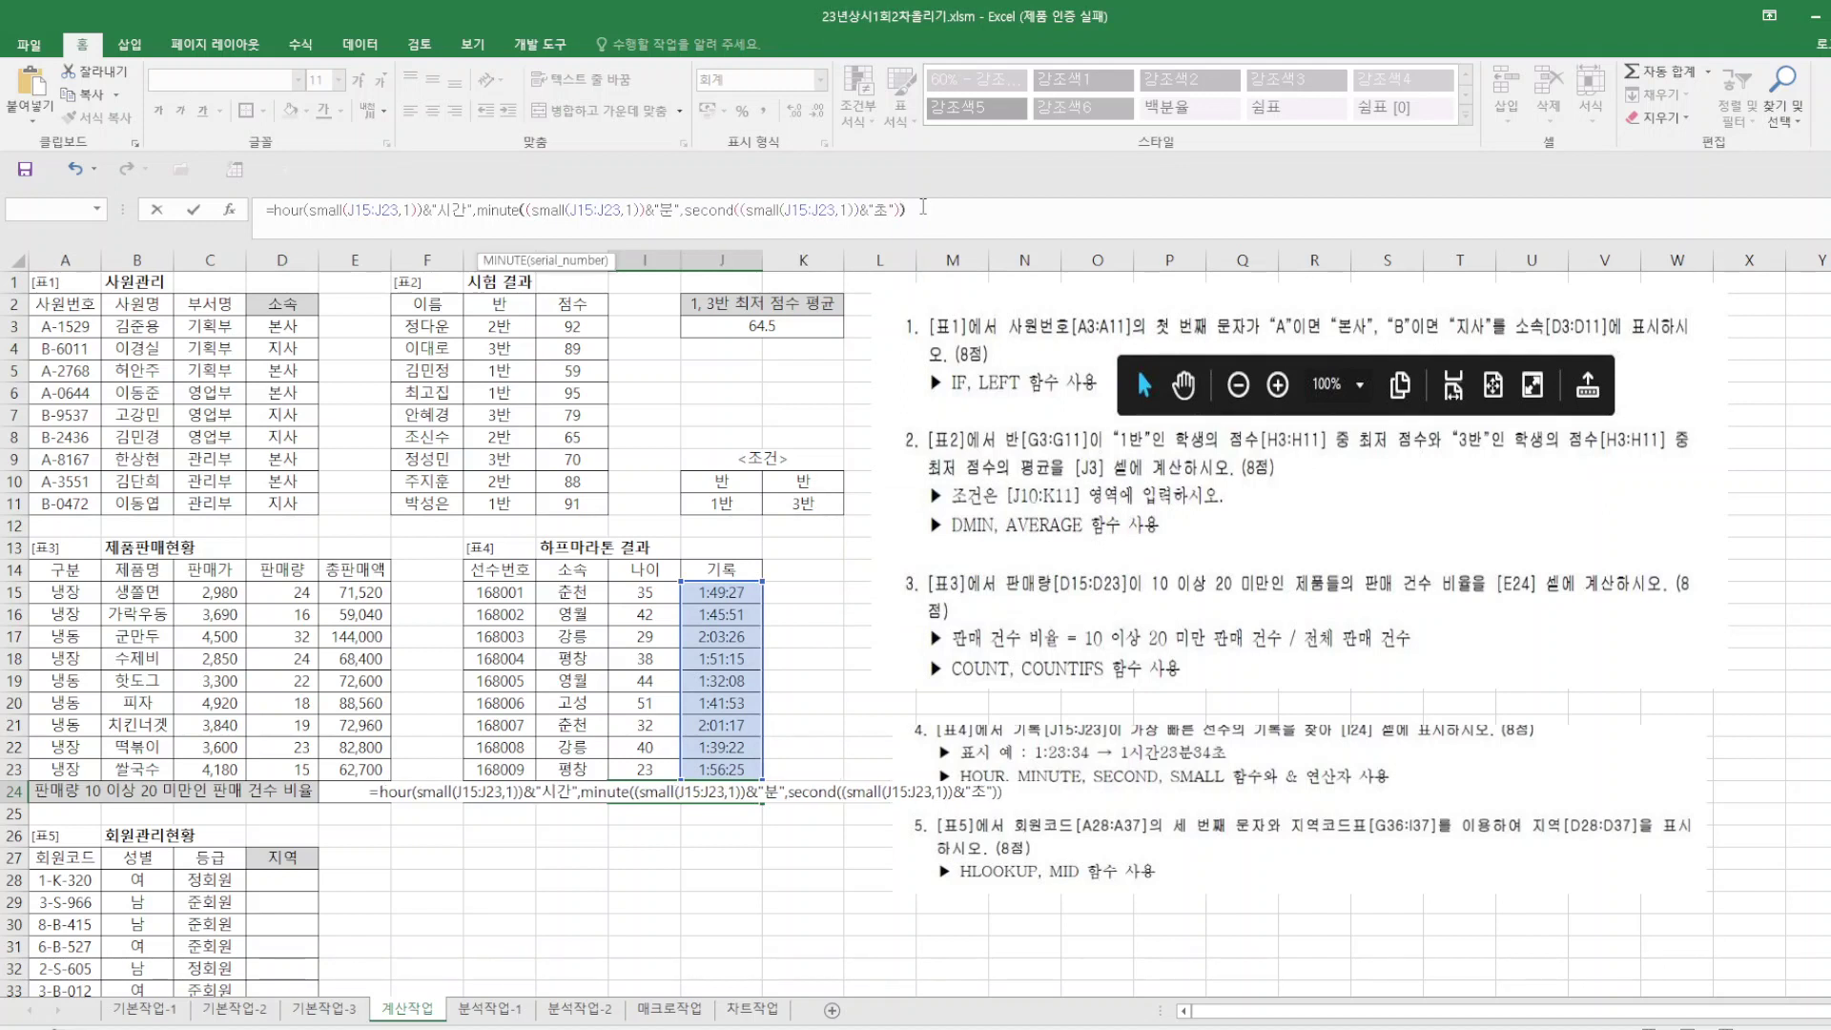
key("Return")
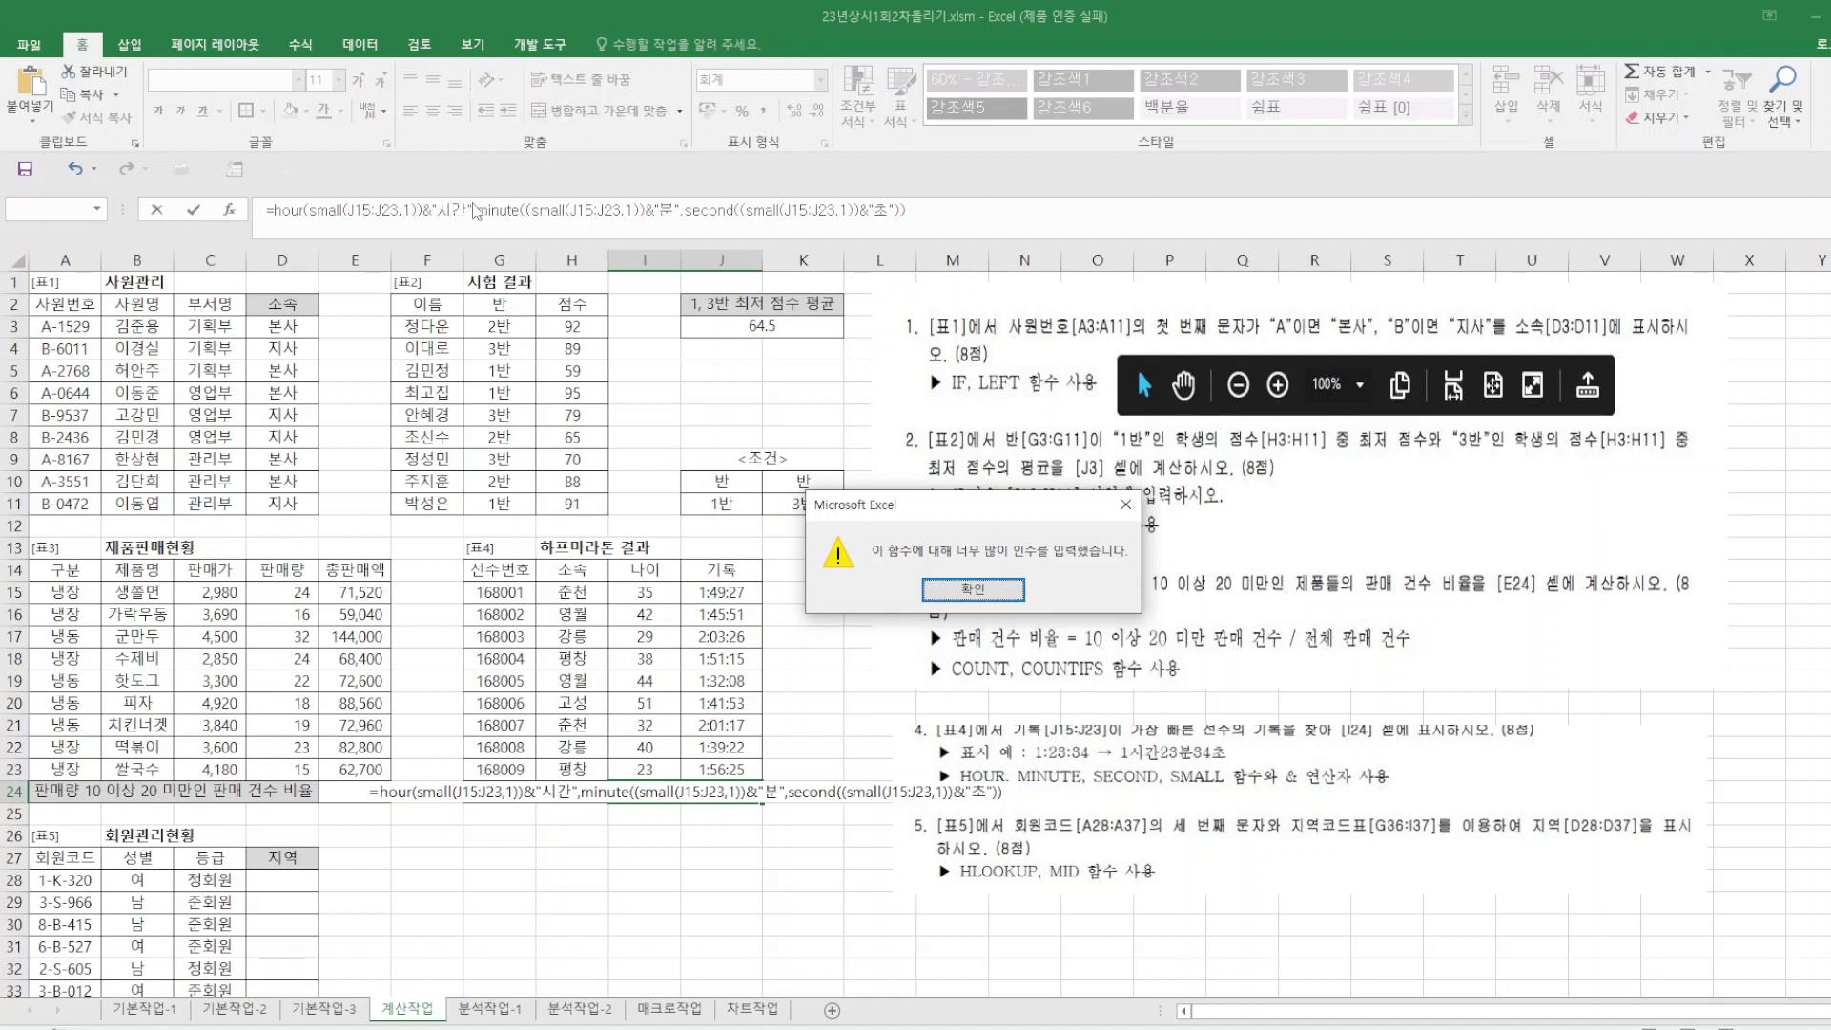
left_click(1126, 504)
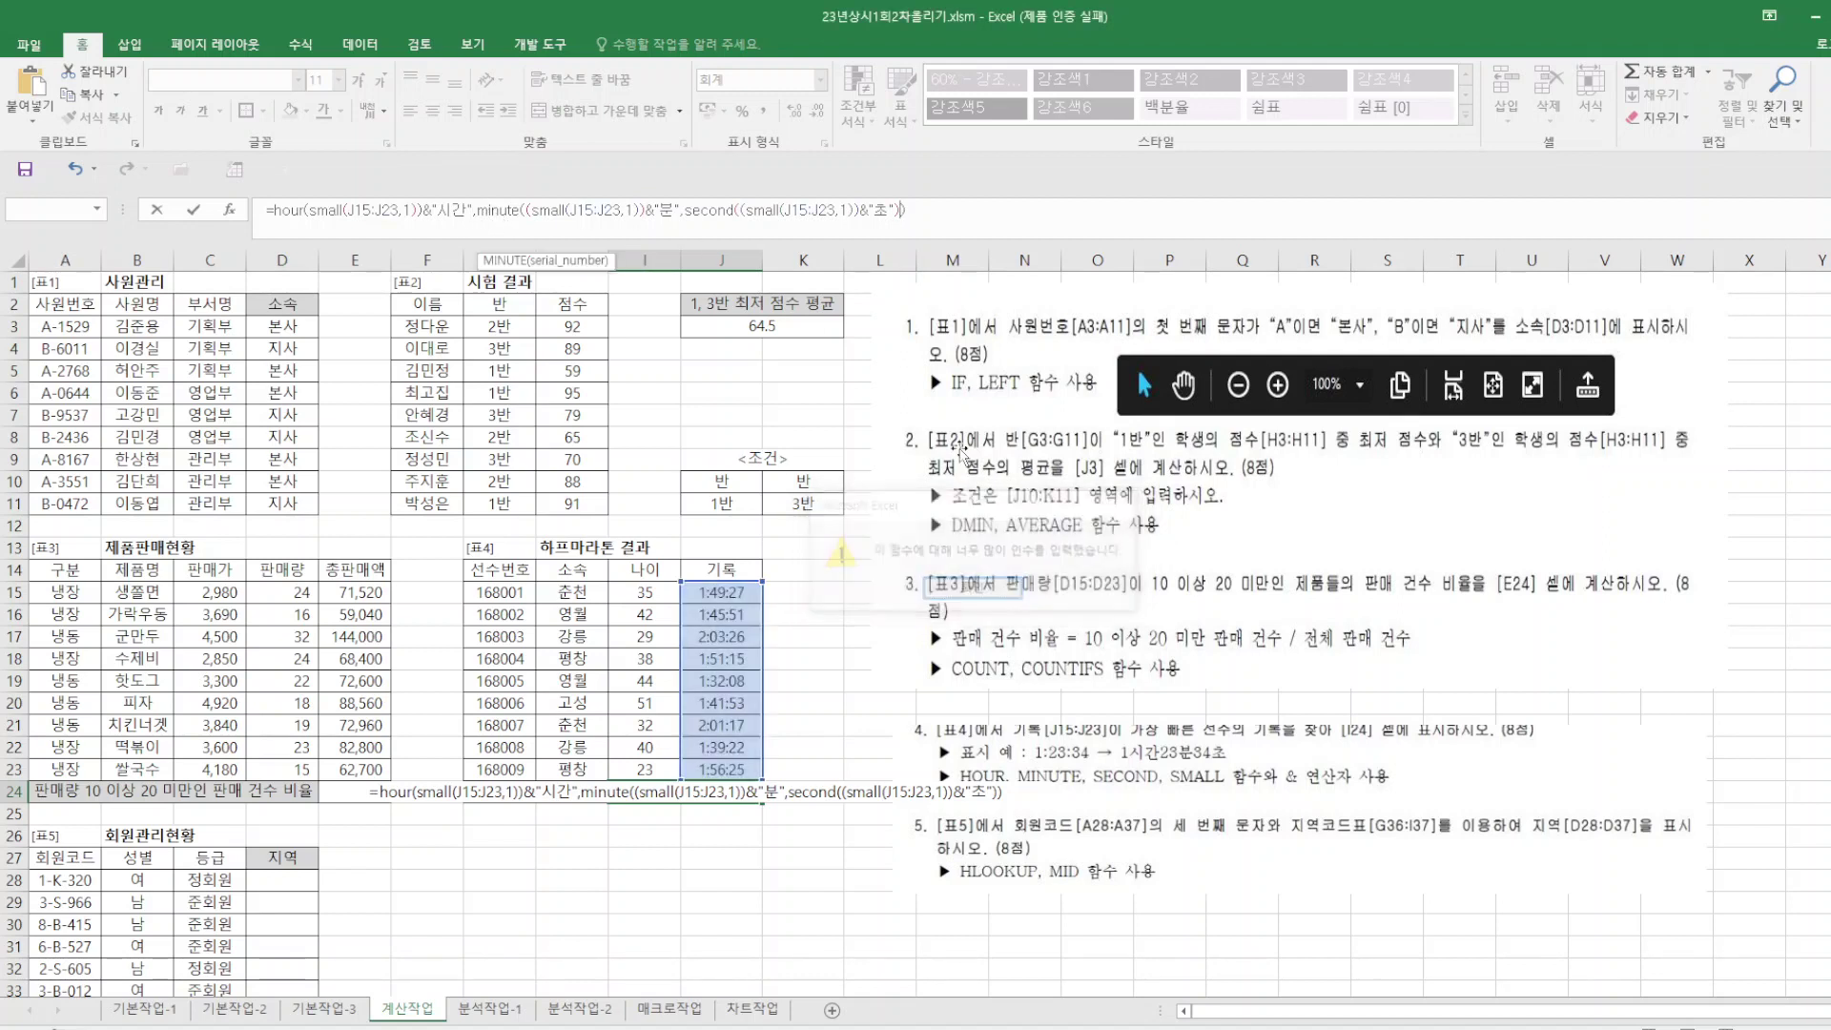
Replace the commas before minute and second in the I24 formula with & and enter the formula.
left_click(478, 210)
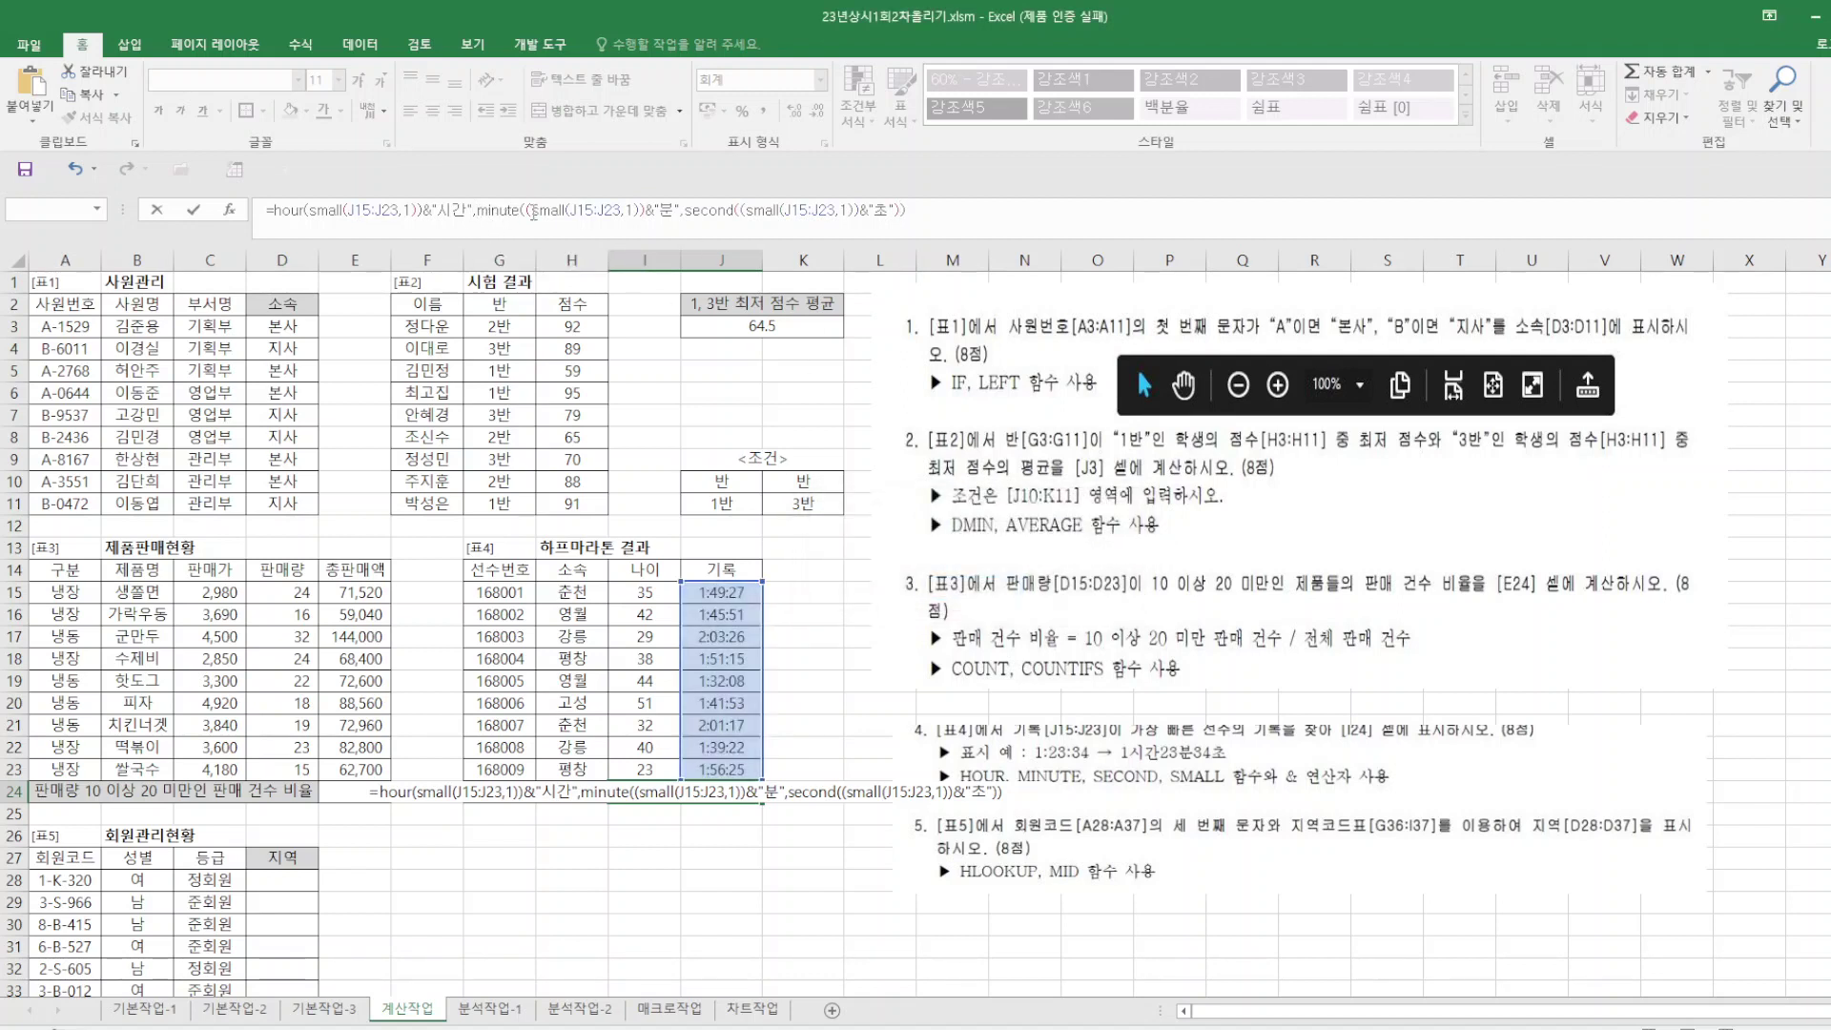
key("BackSpace")
type("&")
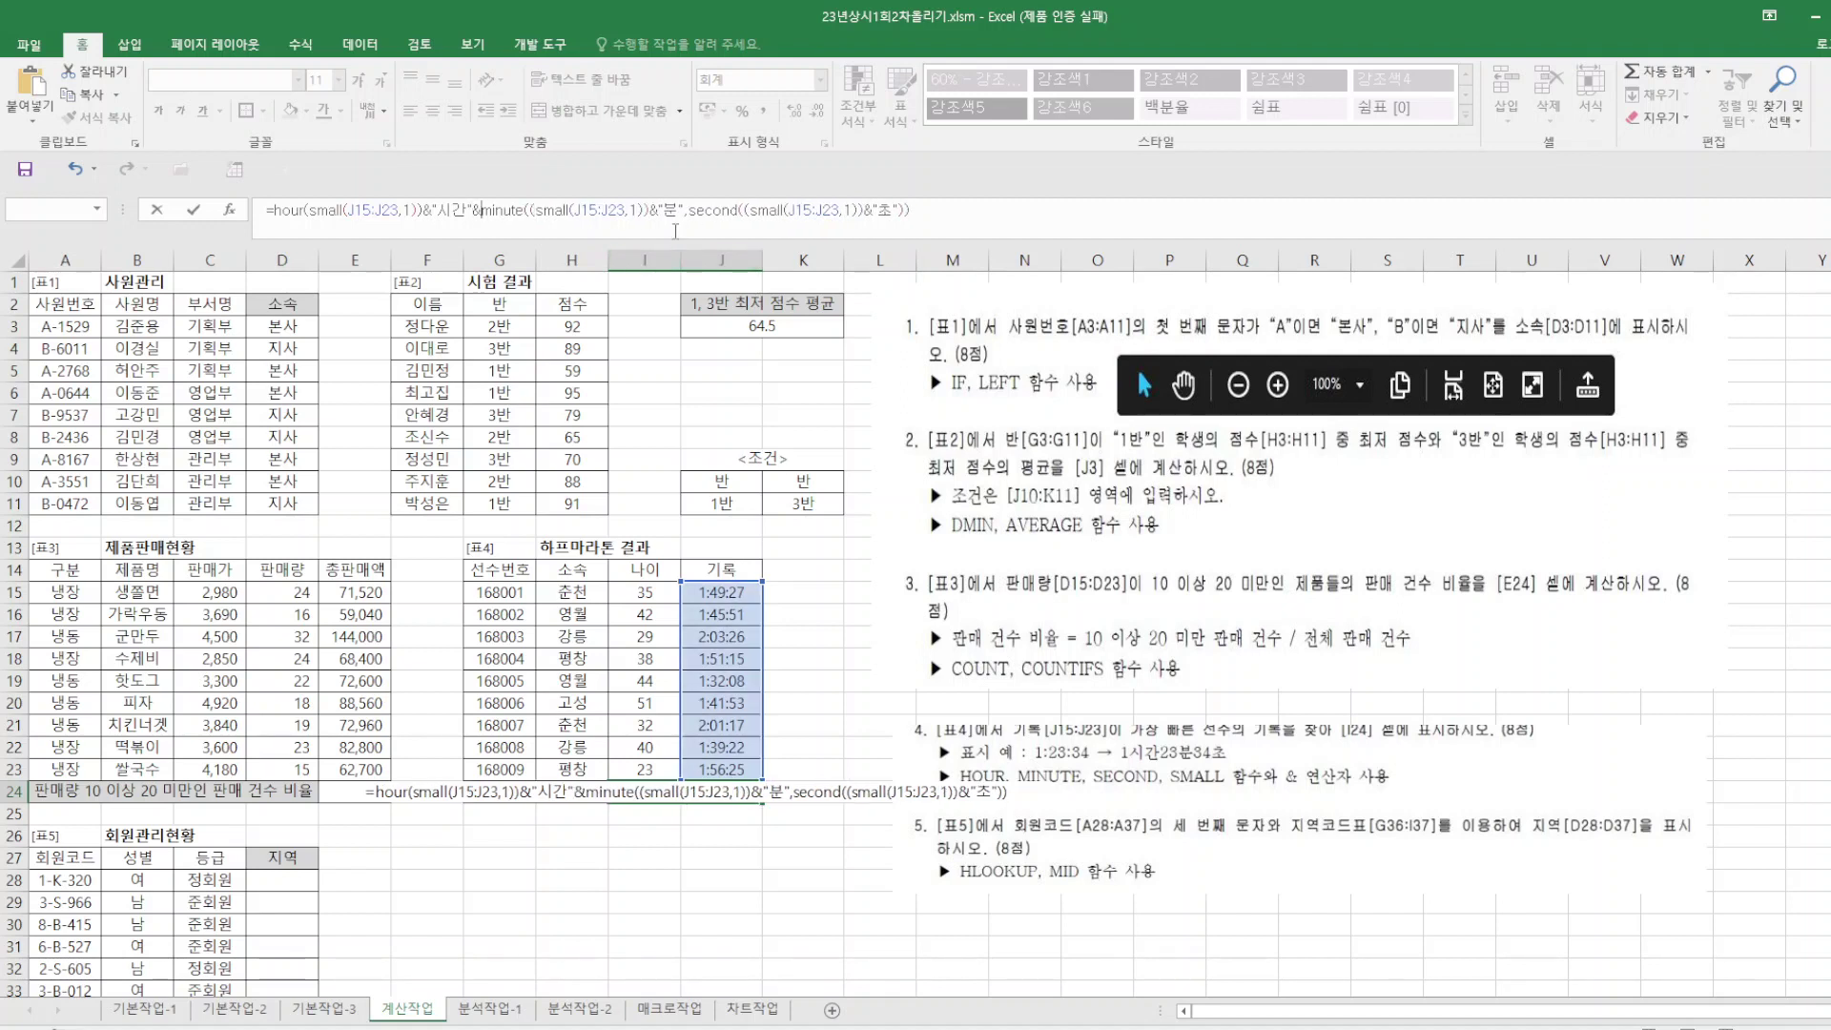
left_click(691, 210)
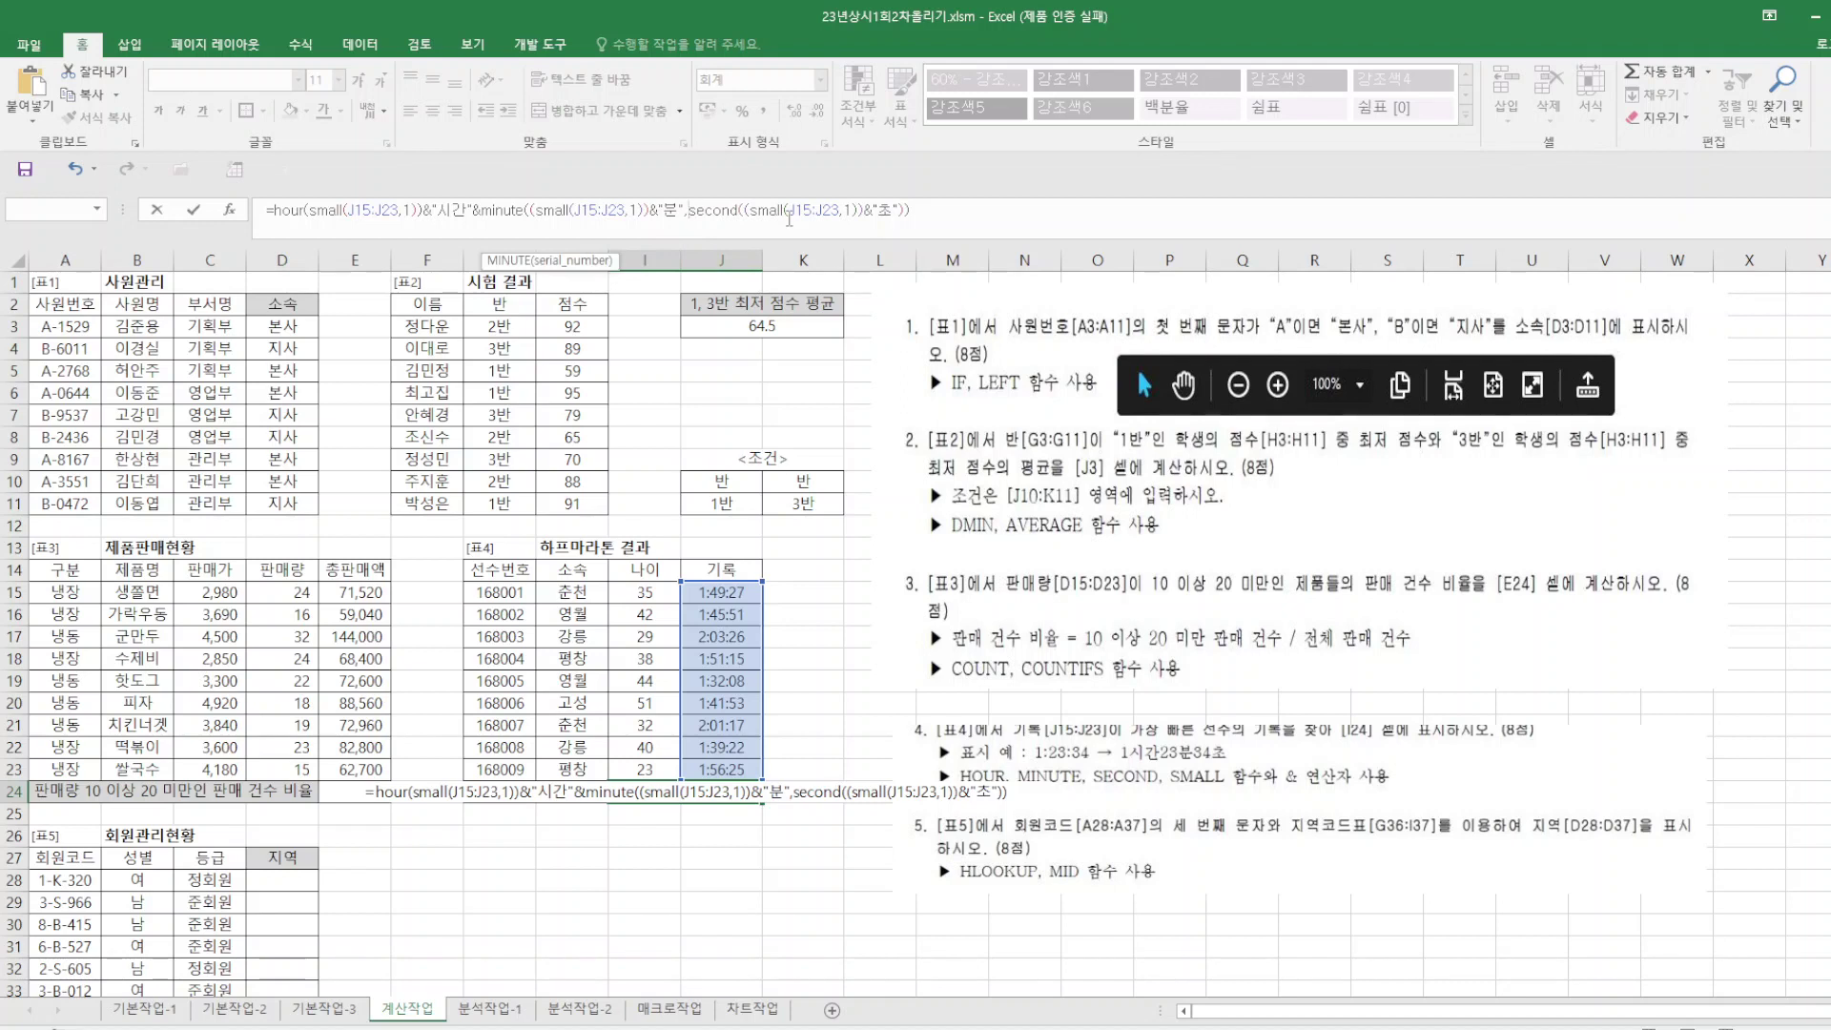
key("BackSpace")
type("&")
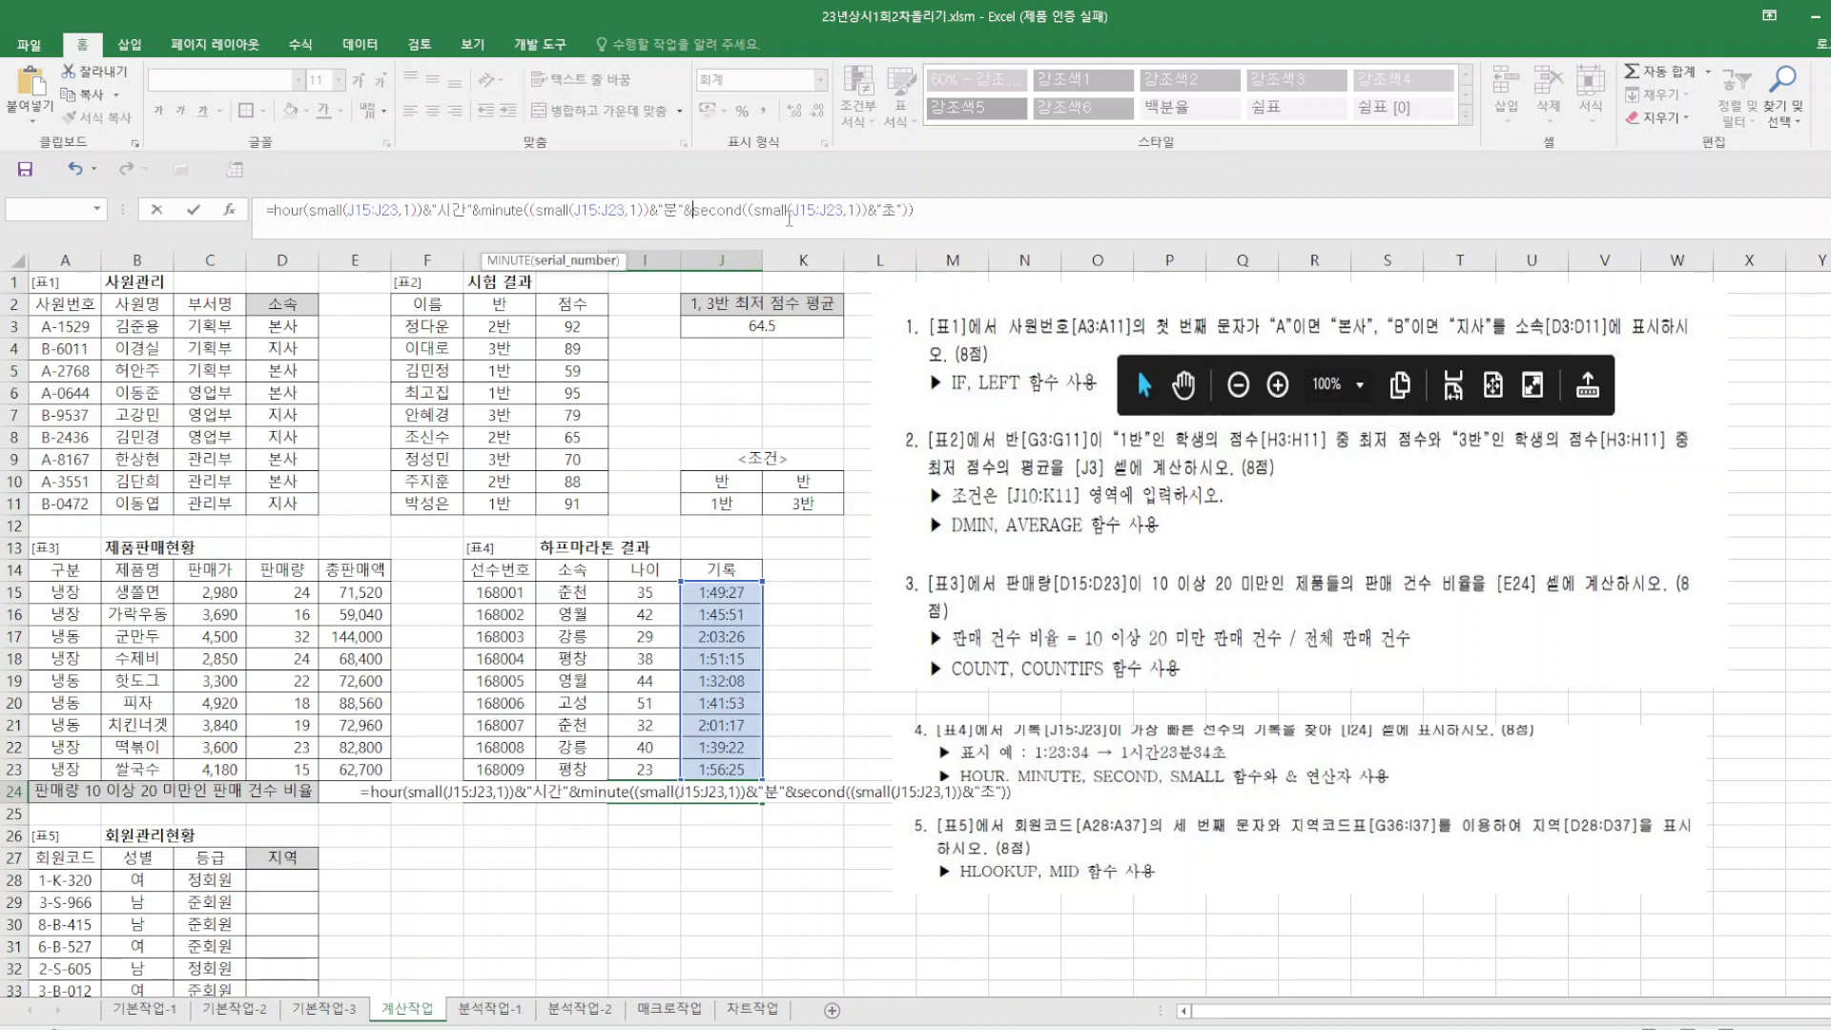
left_click(926, 206)
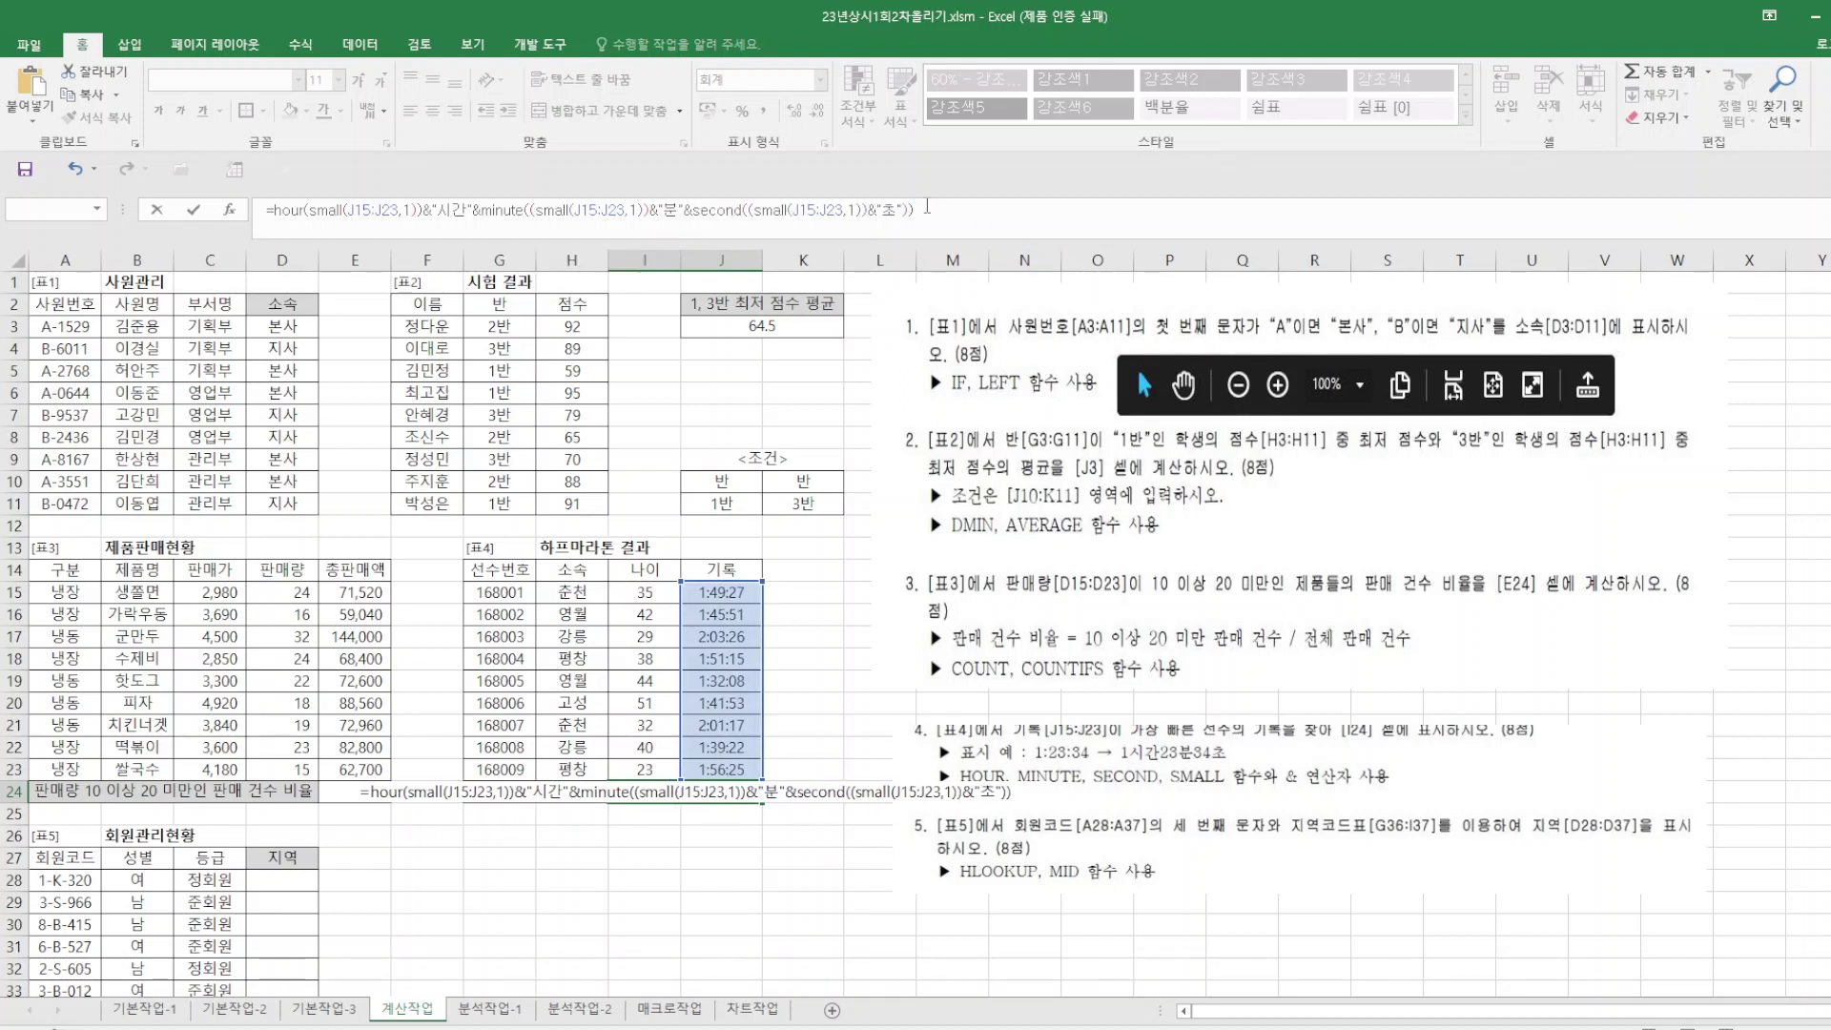
key("Return")
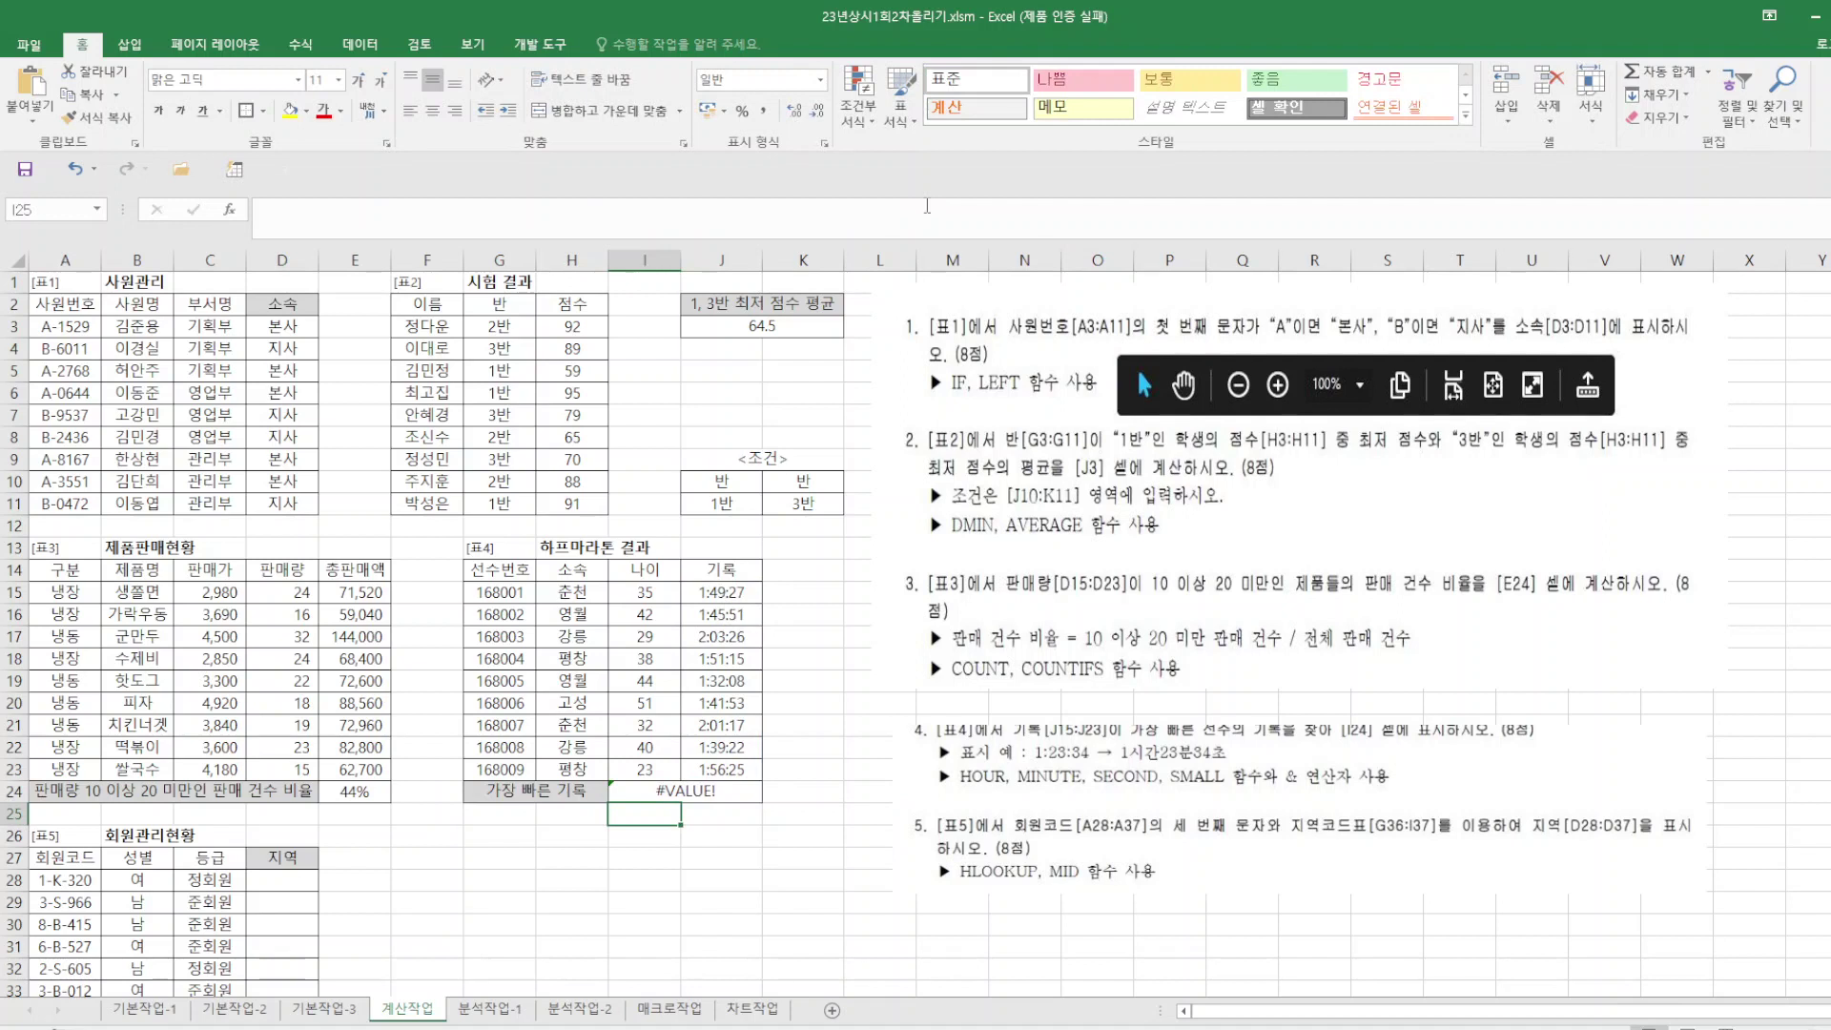
Remove the two closing parentheses at the end of the I24 formula, enter it and accept the proposed correction.
left_click(715, 790)
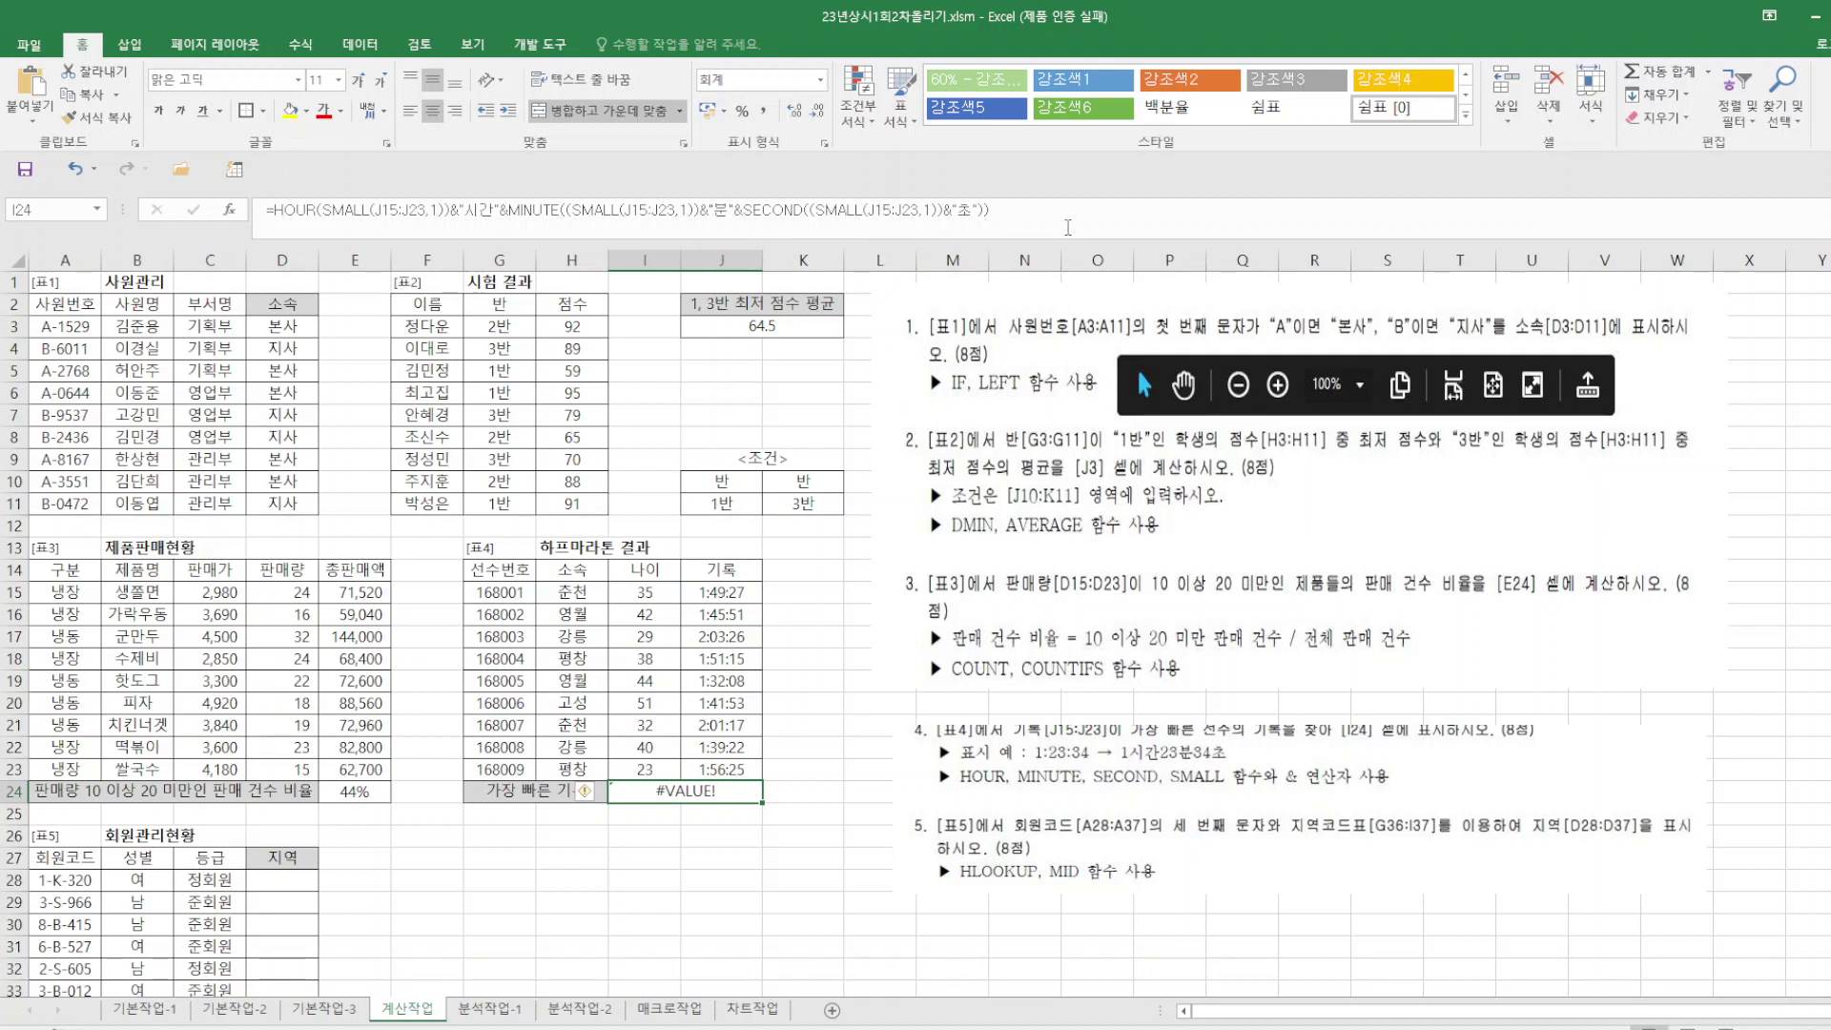
left_click(1014, 210)
key("BackSpace")
key("BackSpace")
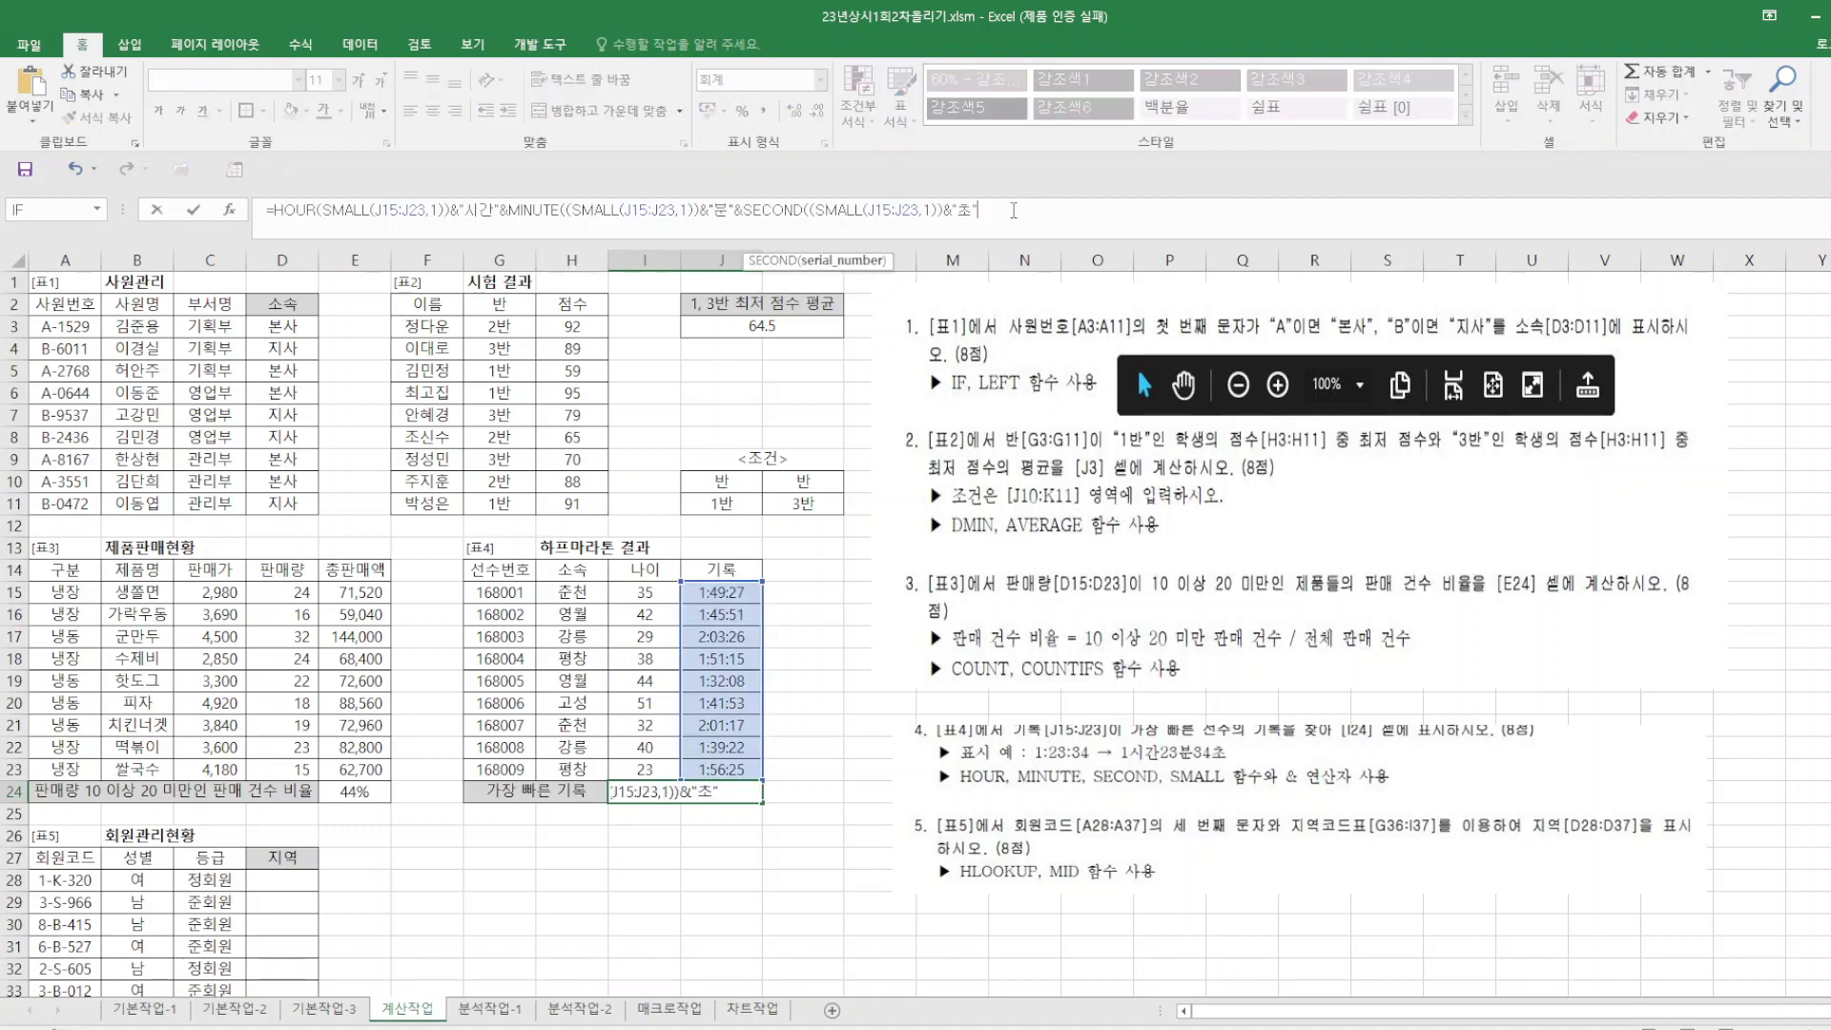
key("Return")
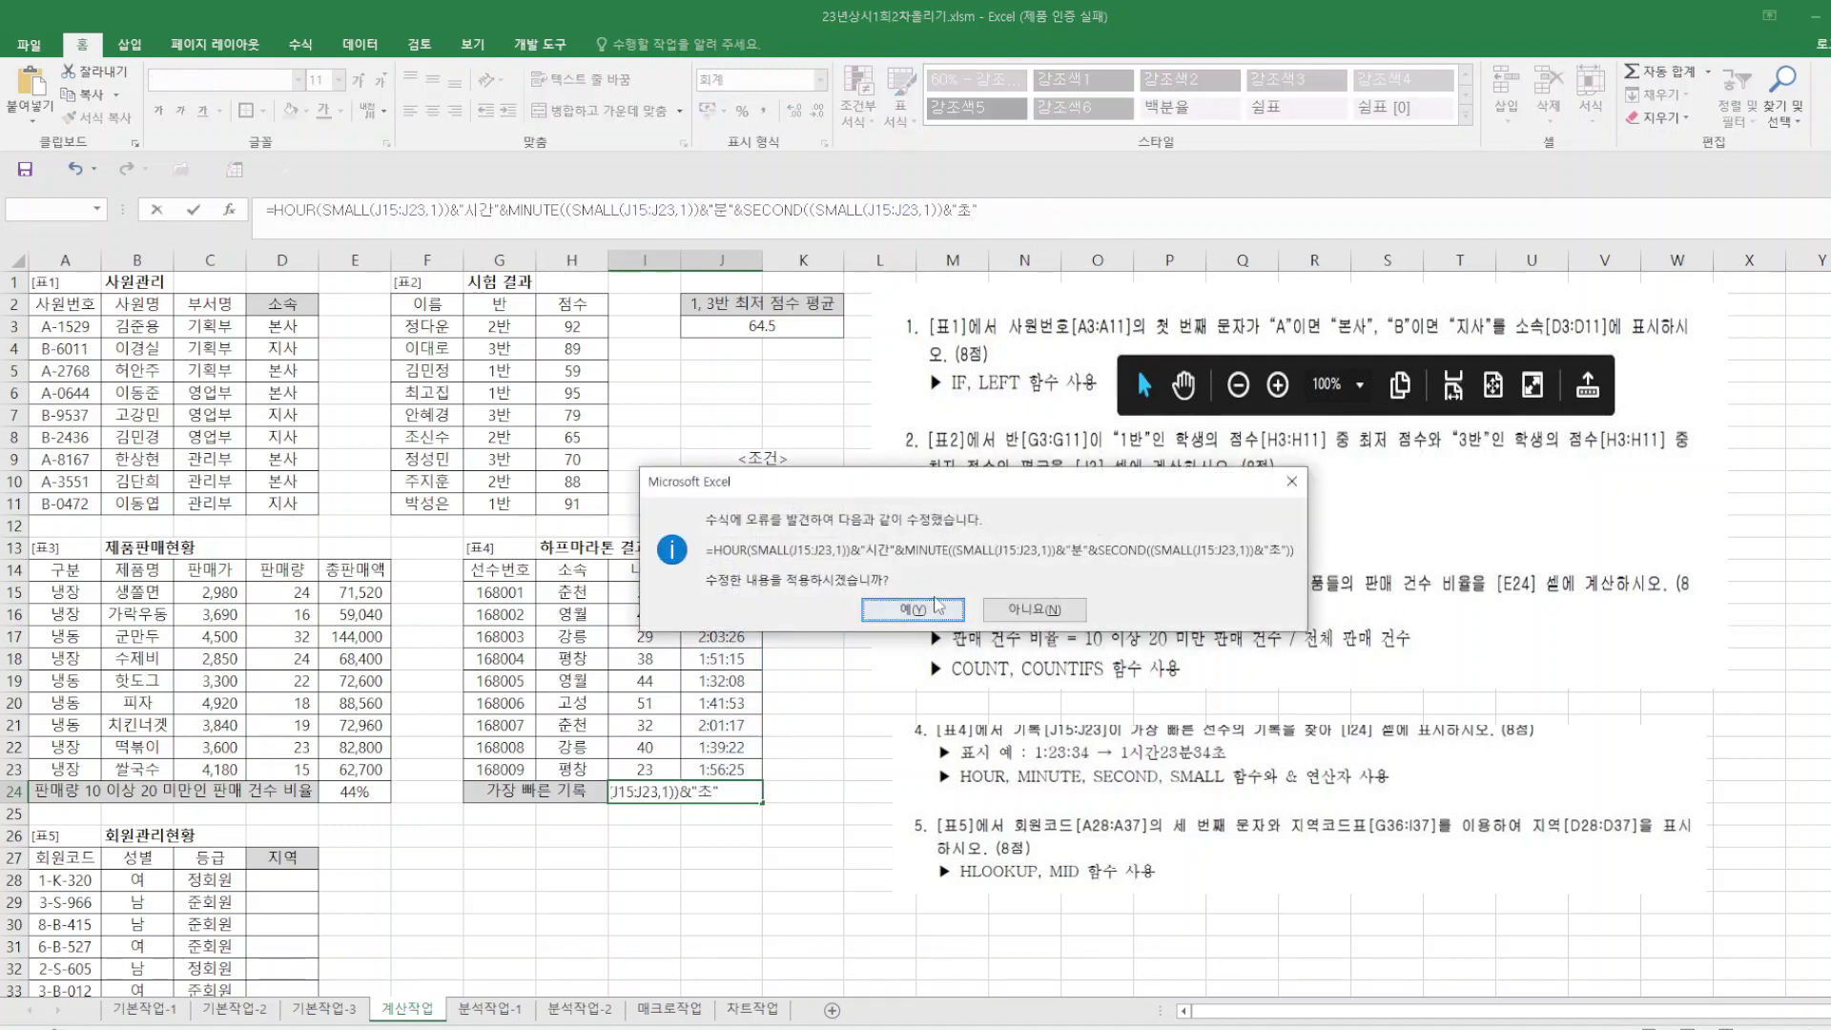
left_click(934, 612)
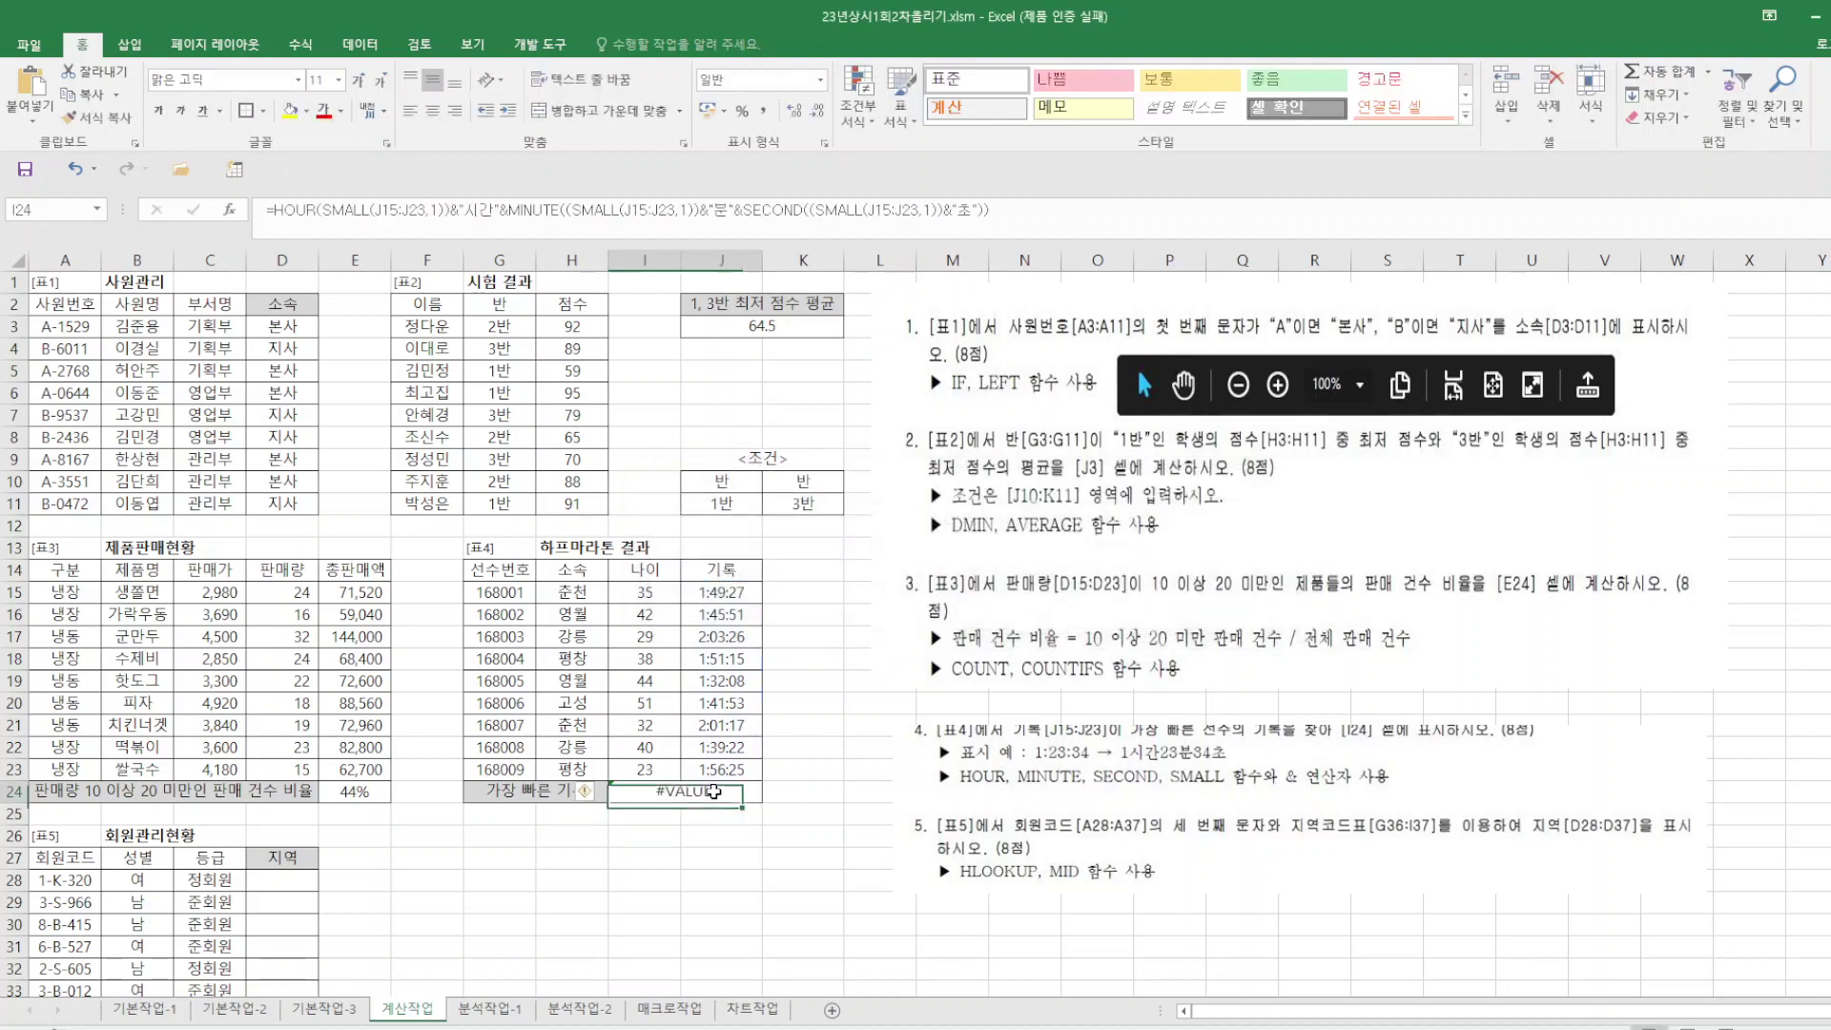
Replace the whole I24 formula with a new one starting =hour((small(J15:J23,1)).
left_click_drag(1011, 216, 292, 85)
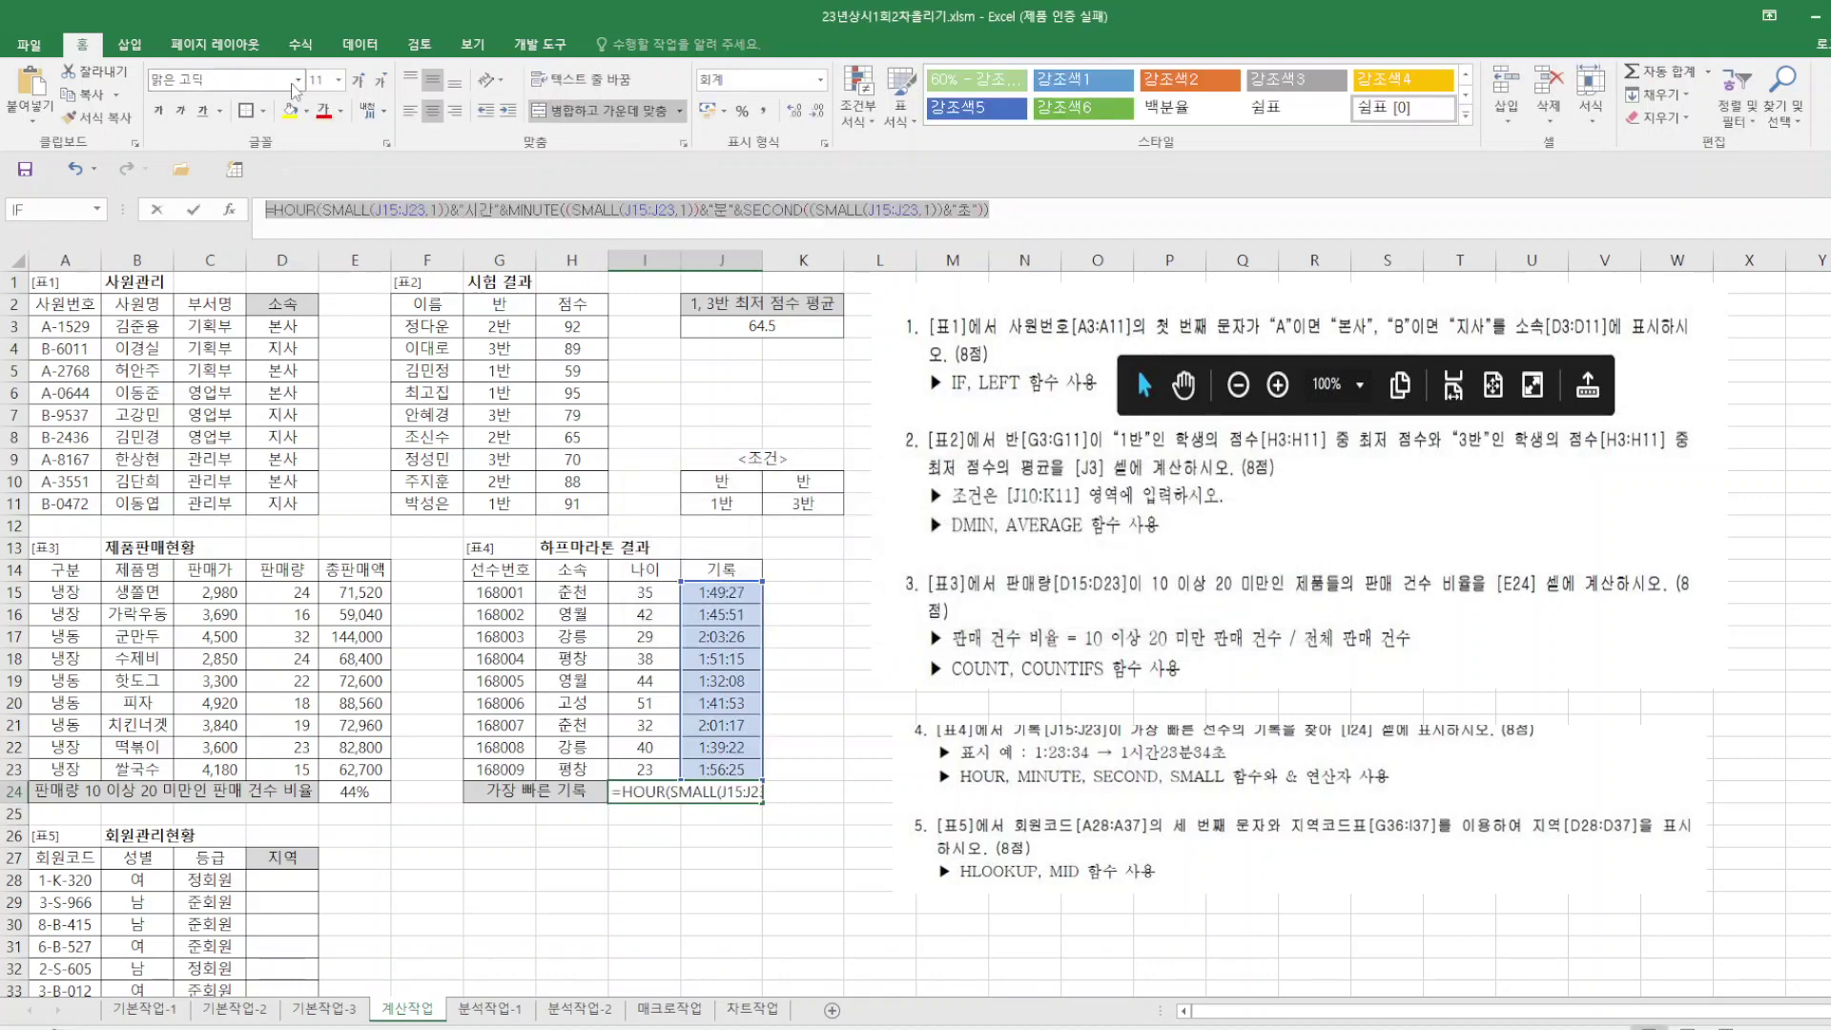
type("=ㅐ")
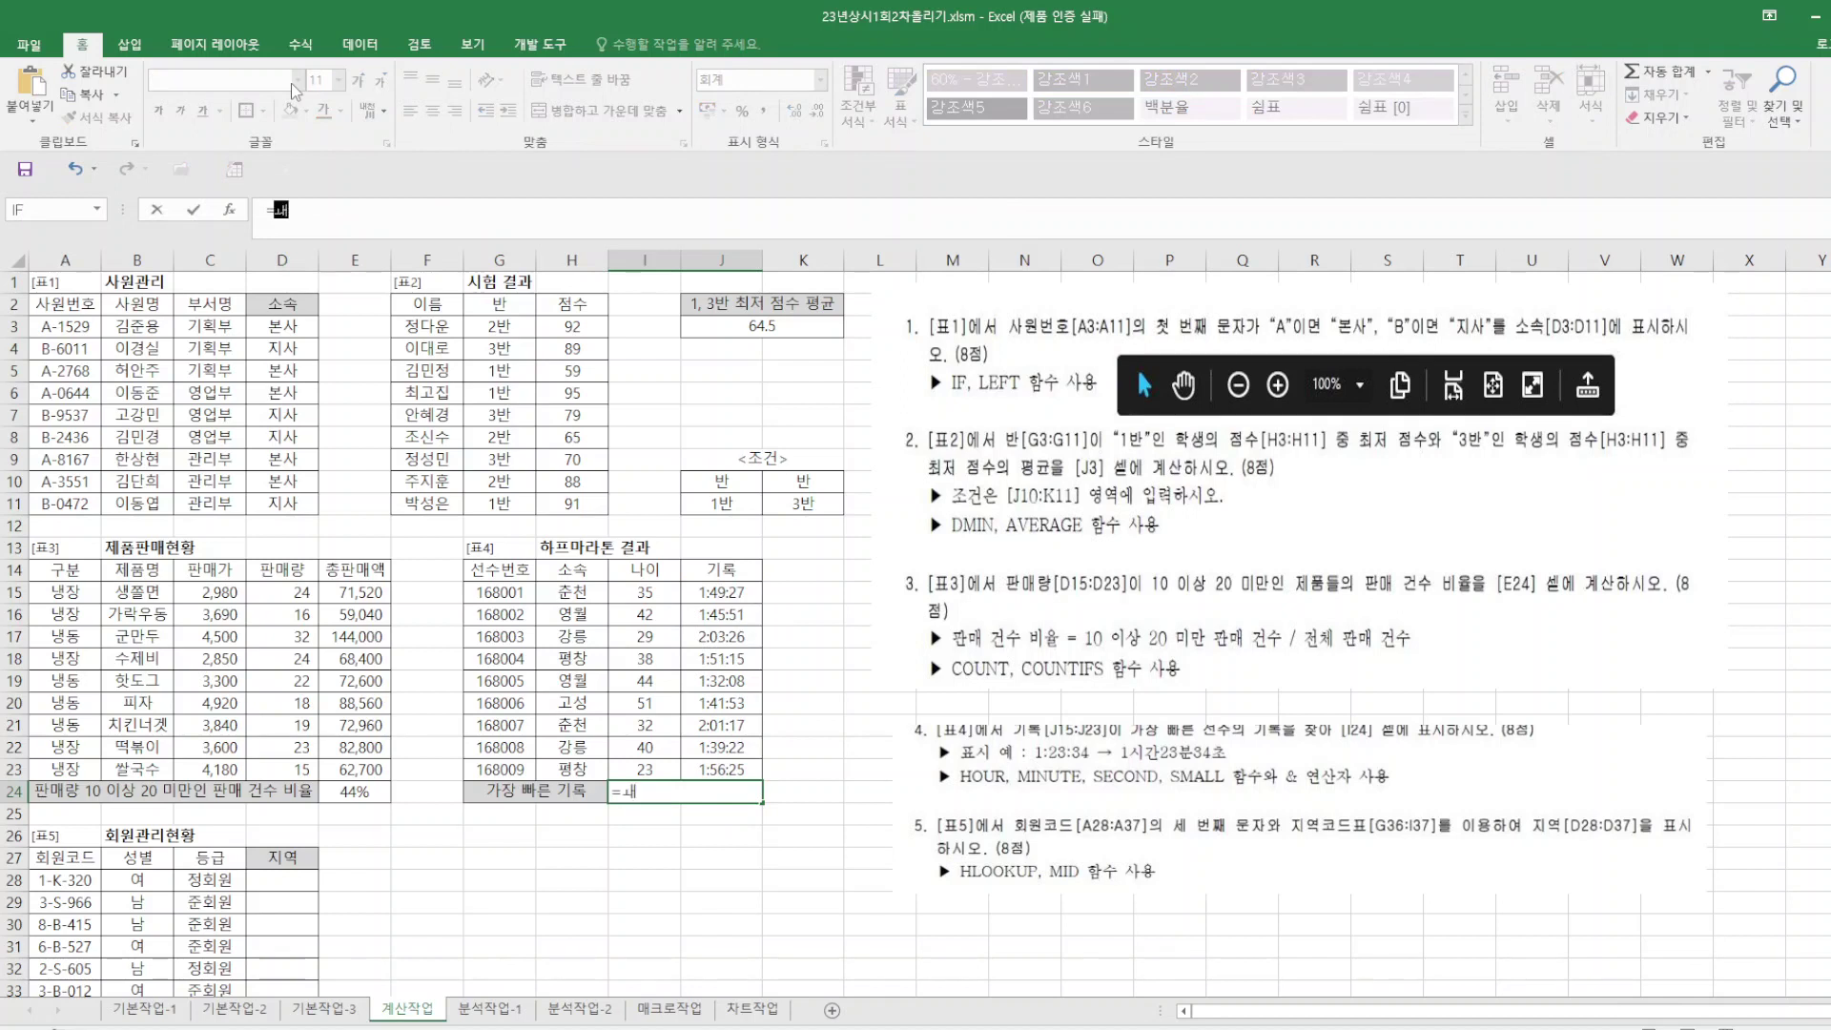
key("BackSpace")
type("hour(")
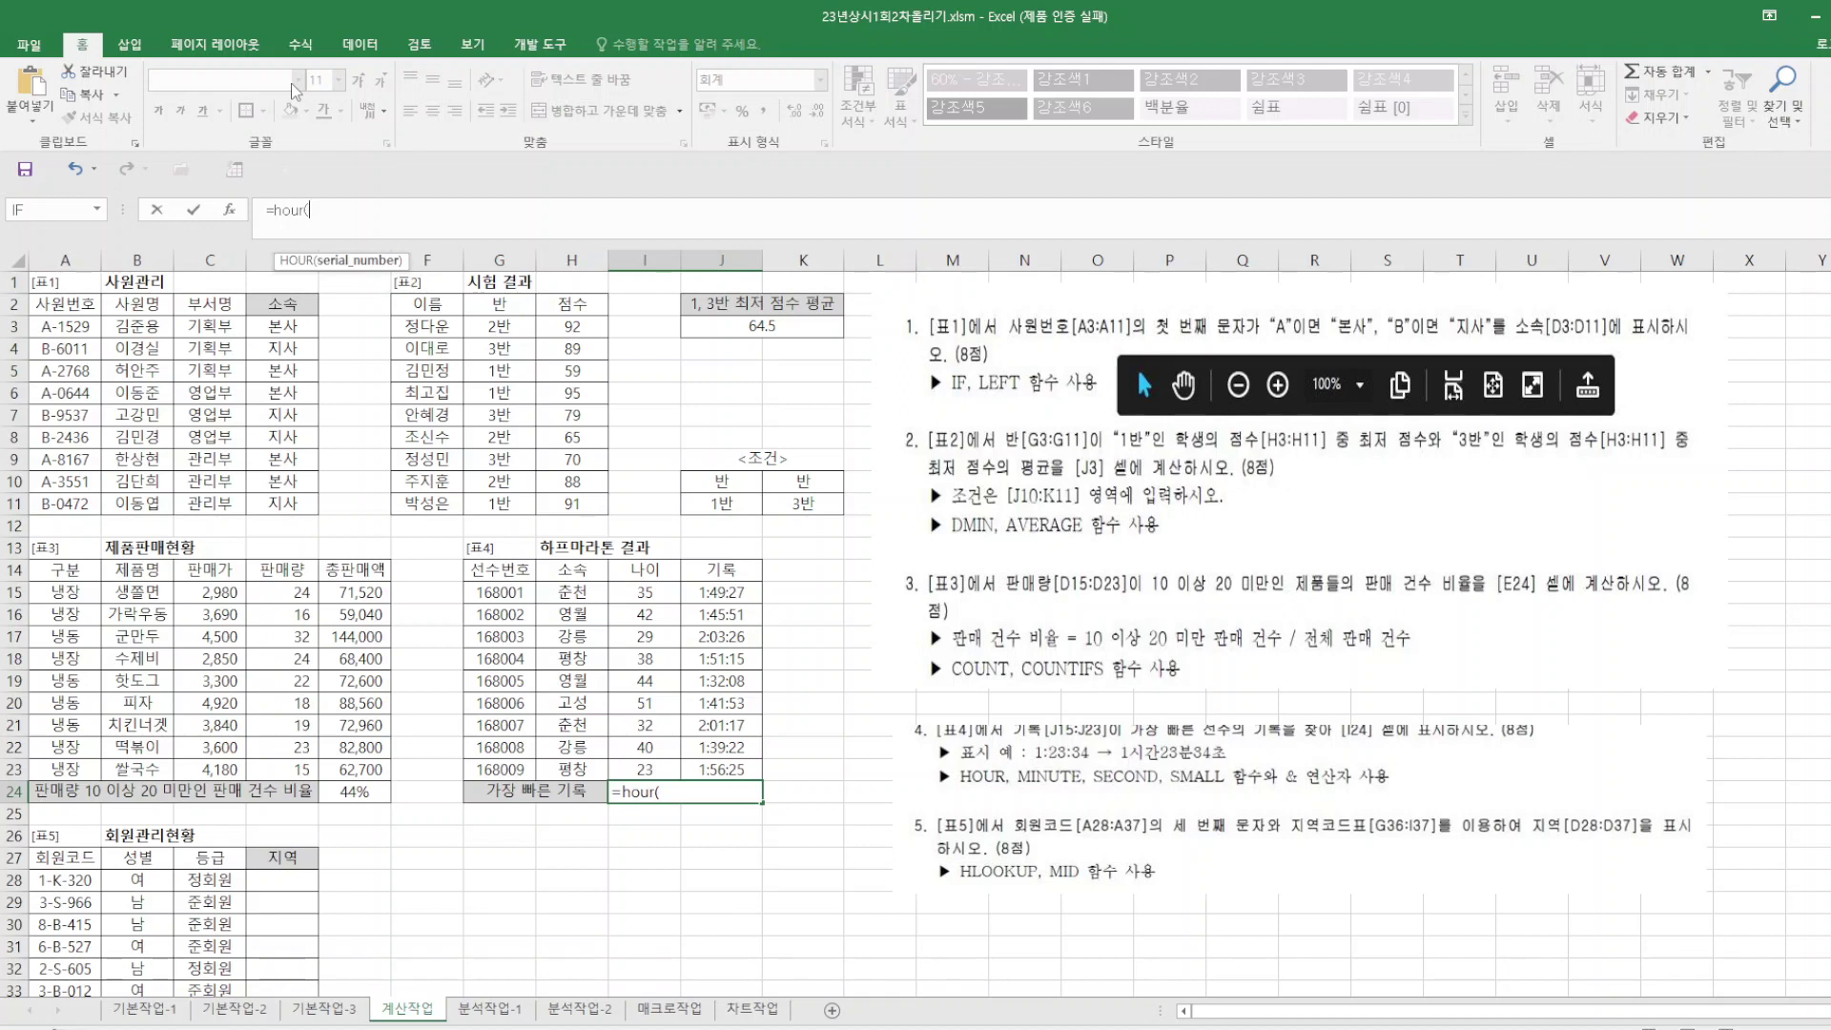
type("s")
key("BackSpace")
type("(small(J15:J23,1))")
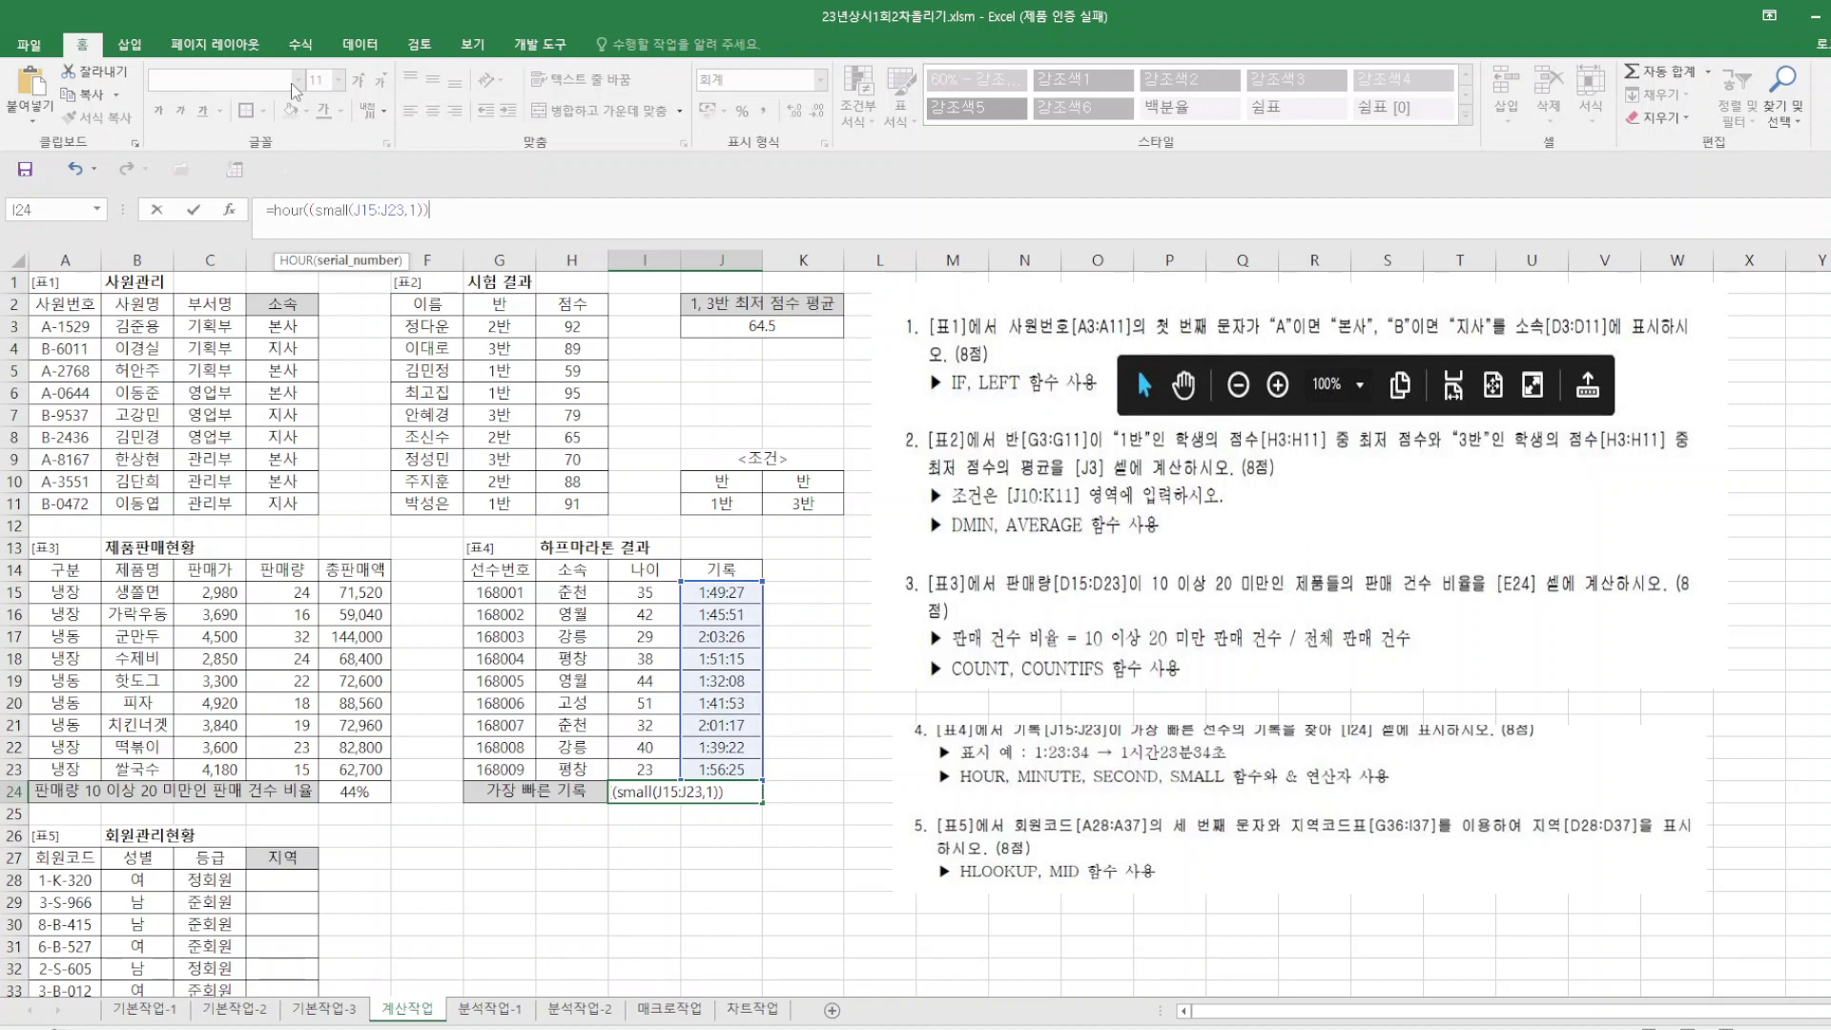
Append &"시간"&minute((small(J15:J23,1)) to the new I24 formula.
type("&\"시간\"&")
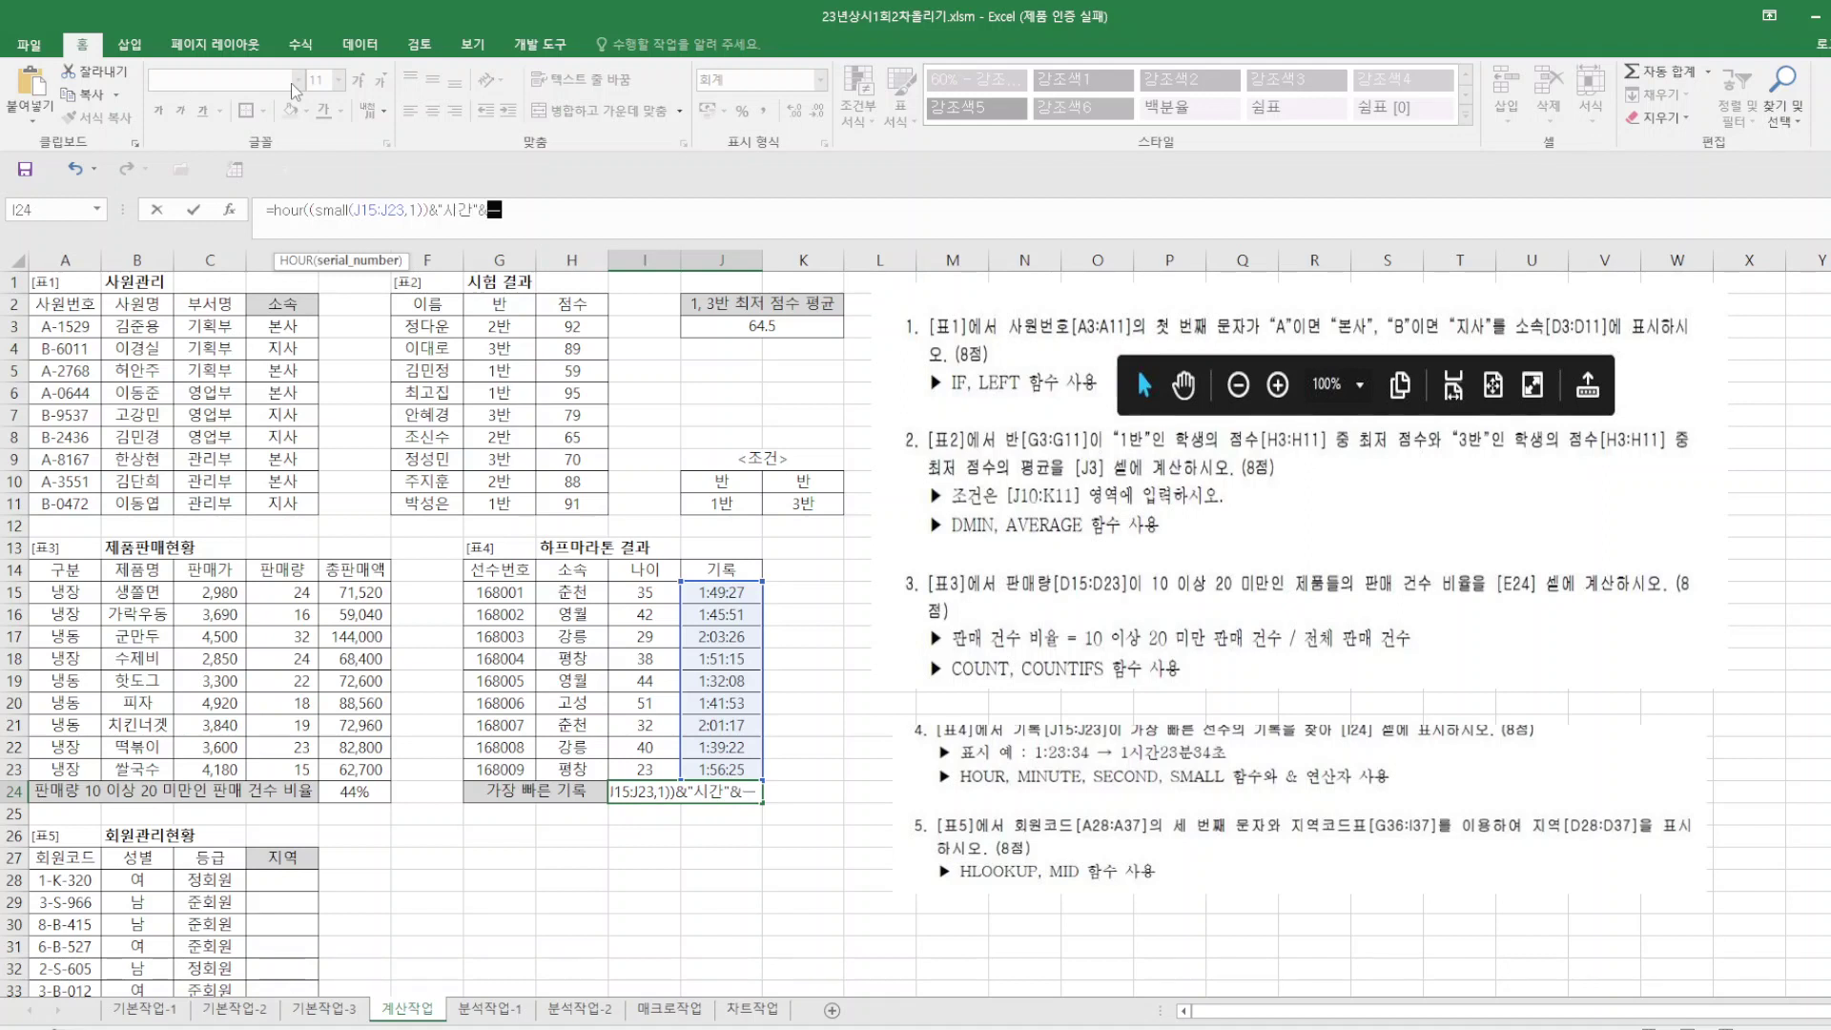
type("minute(")
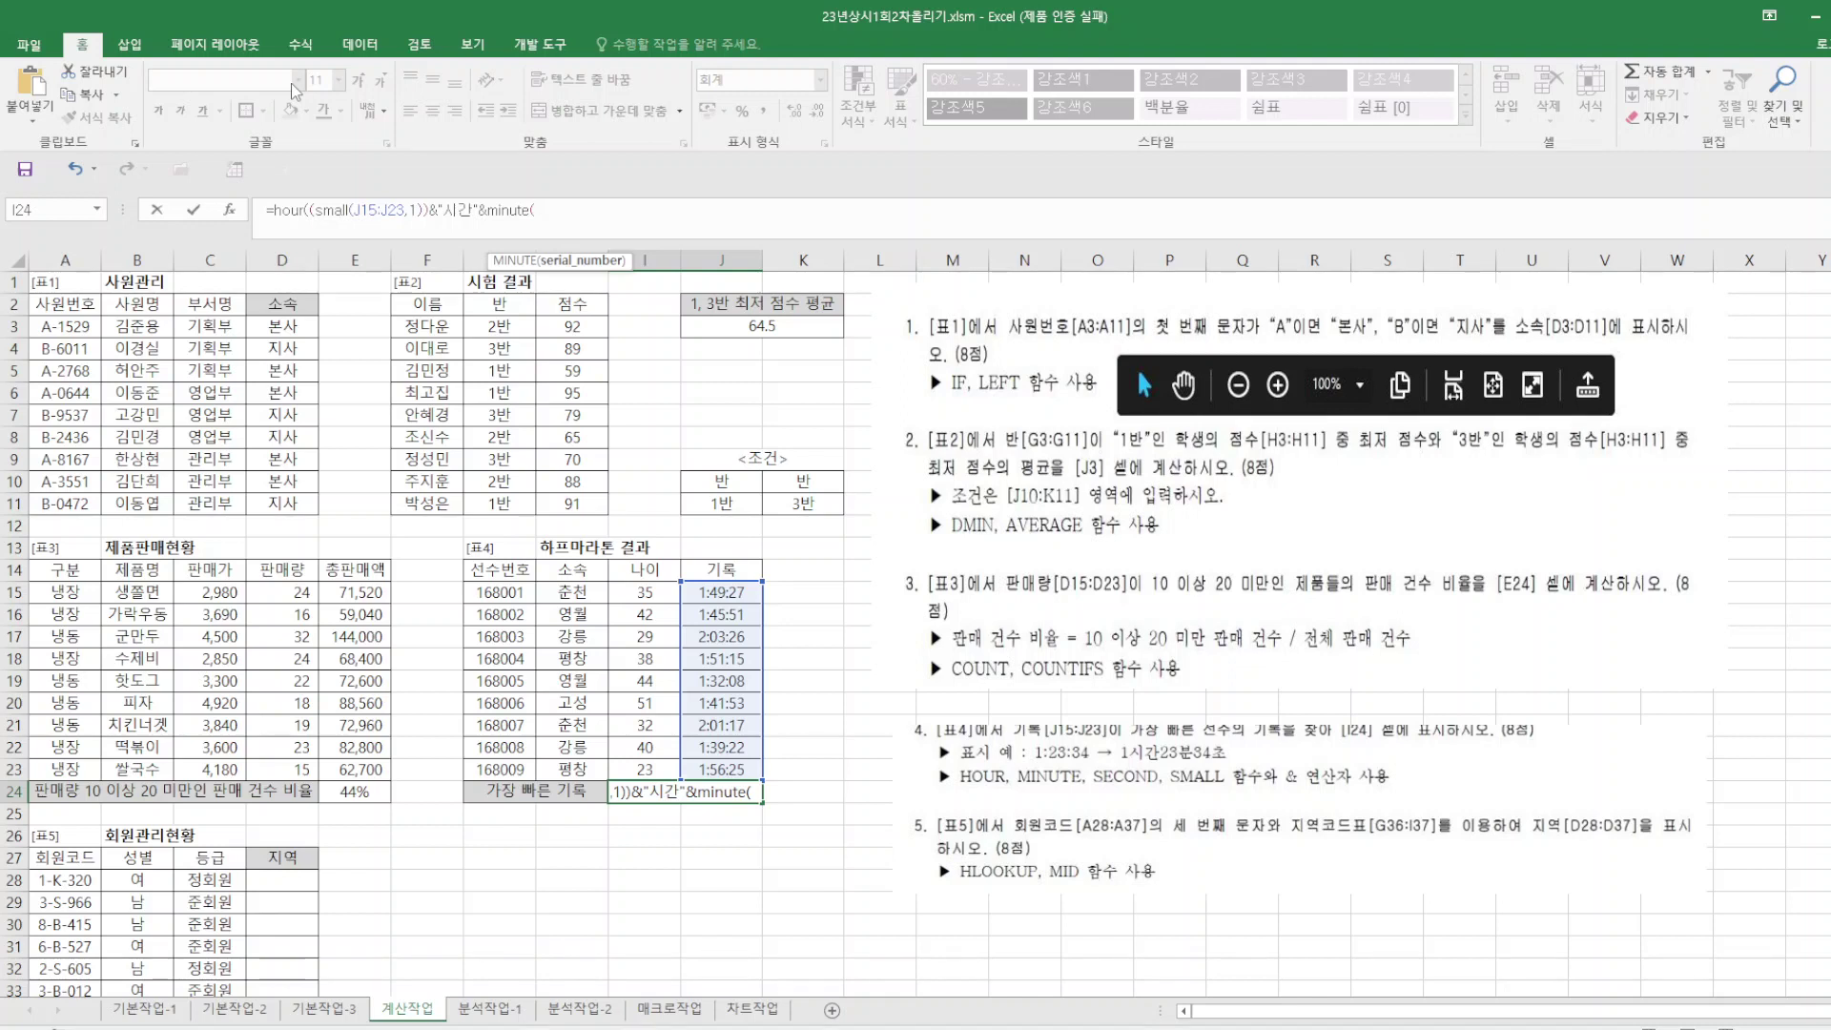
type("(small(J15:J23,1))")
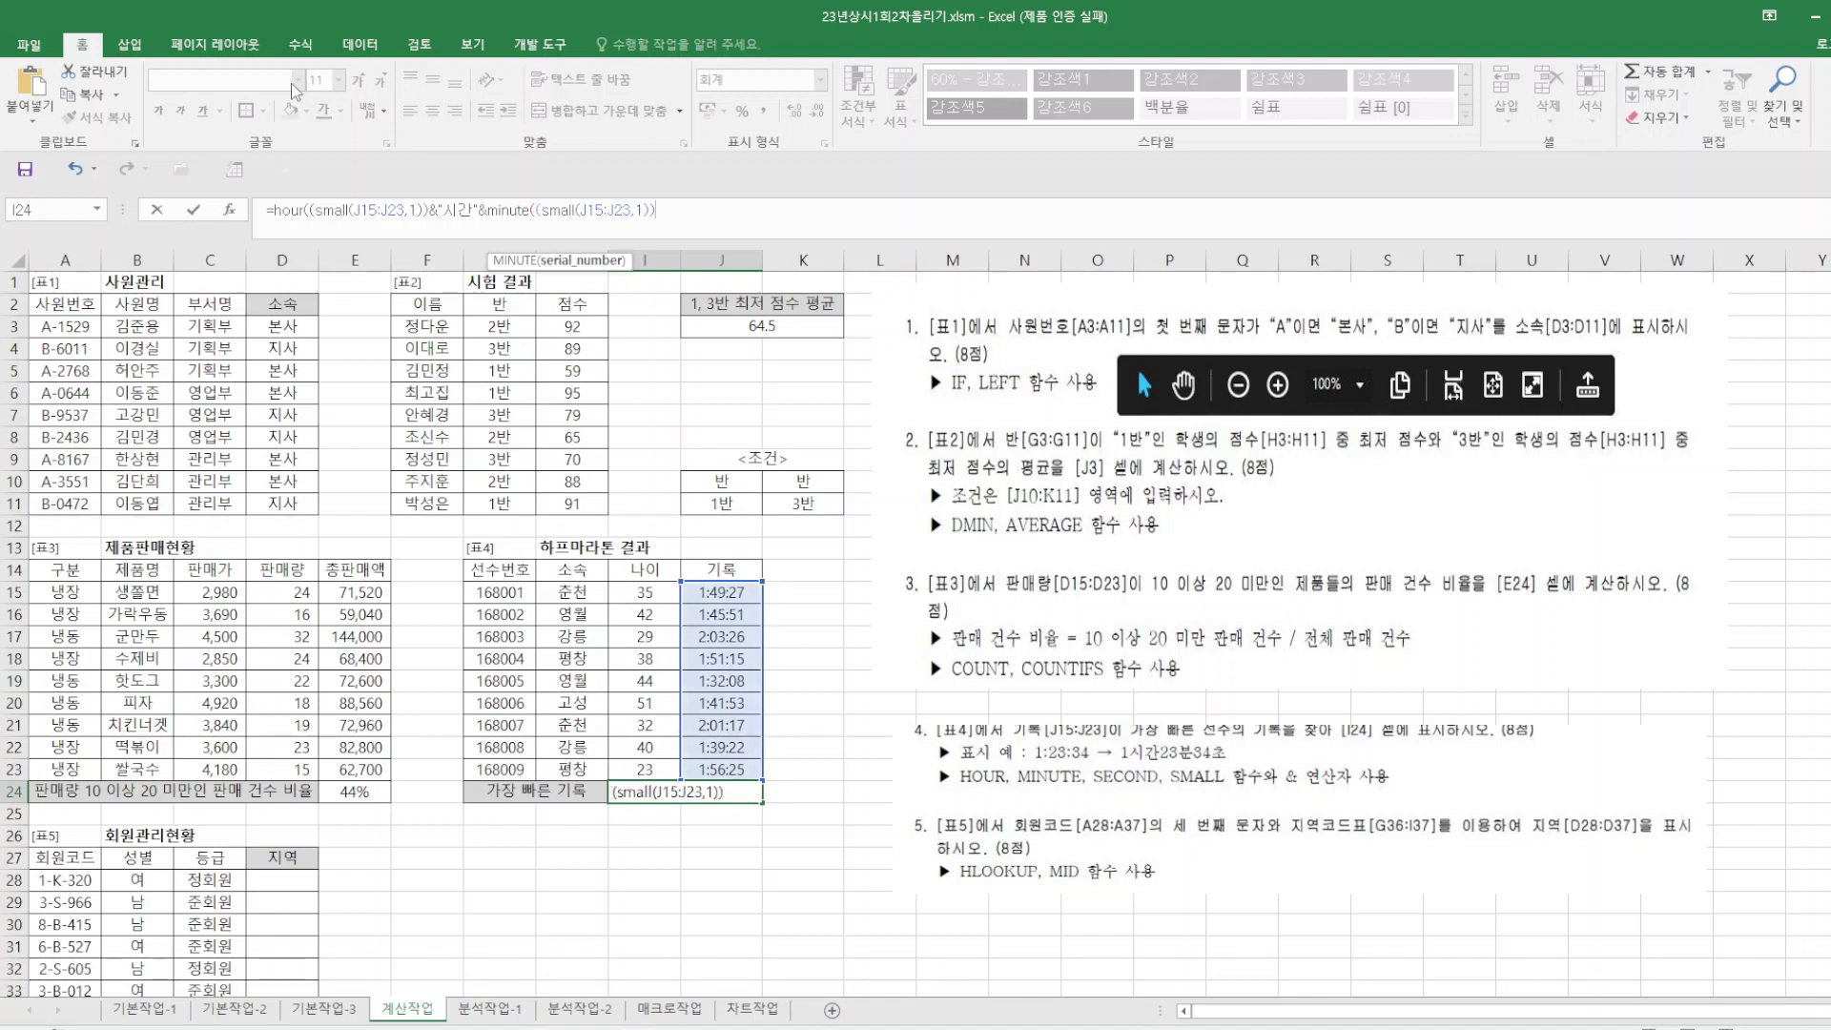
Append &"분"&second((small(J15:J23,1)) after the minute part of the I24 formula.
type("&\"분\"&")
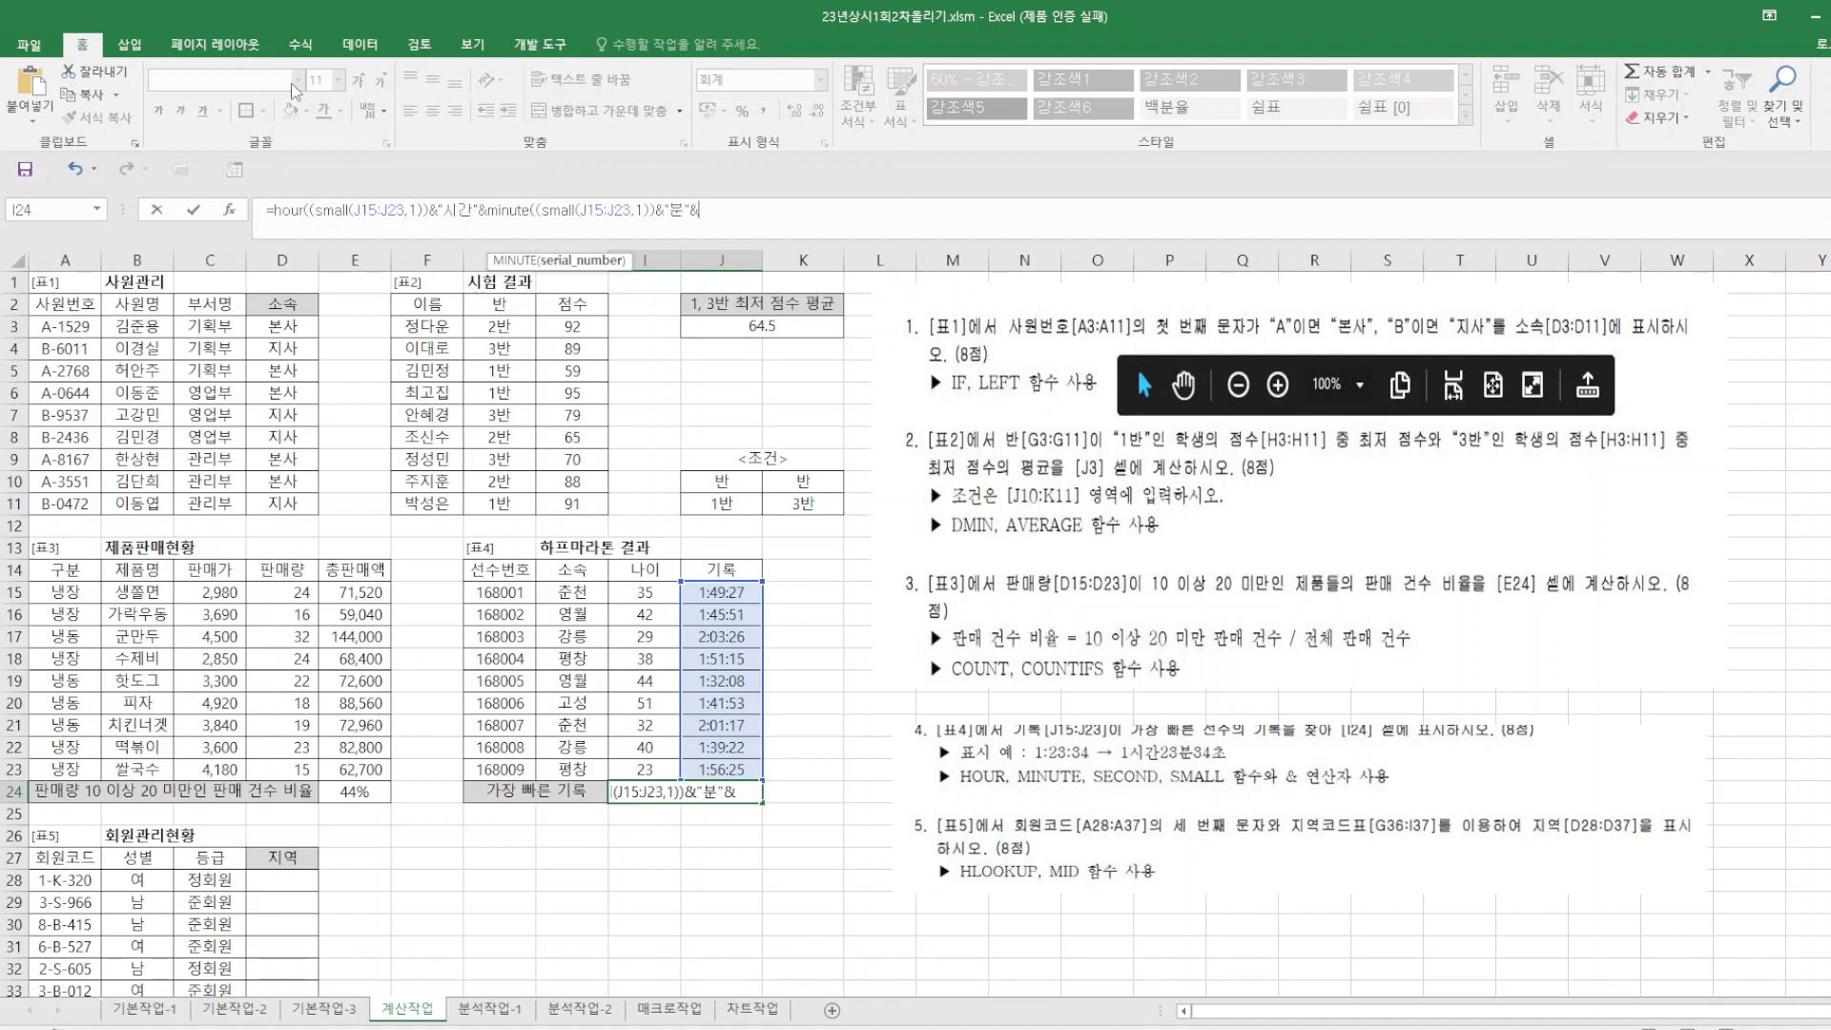
type("second(")
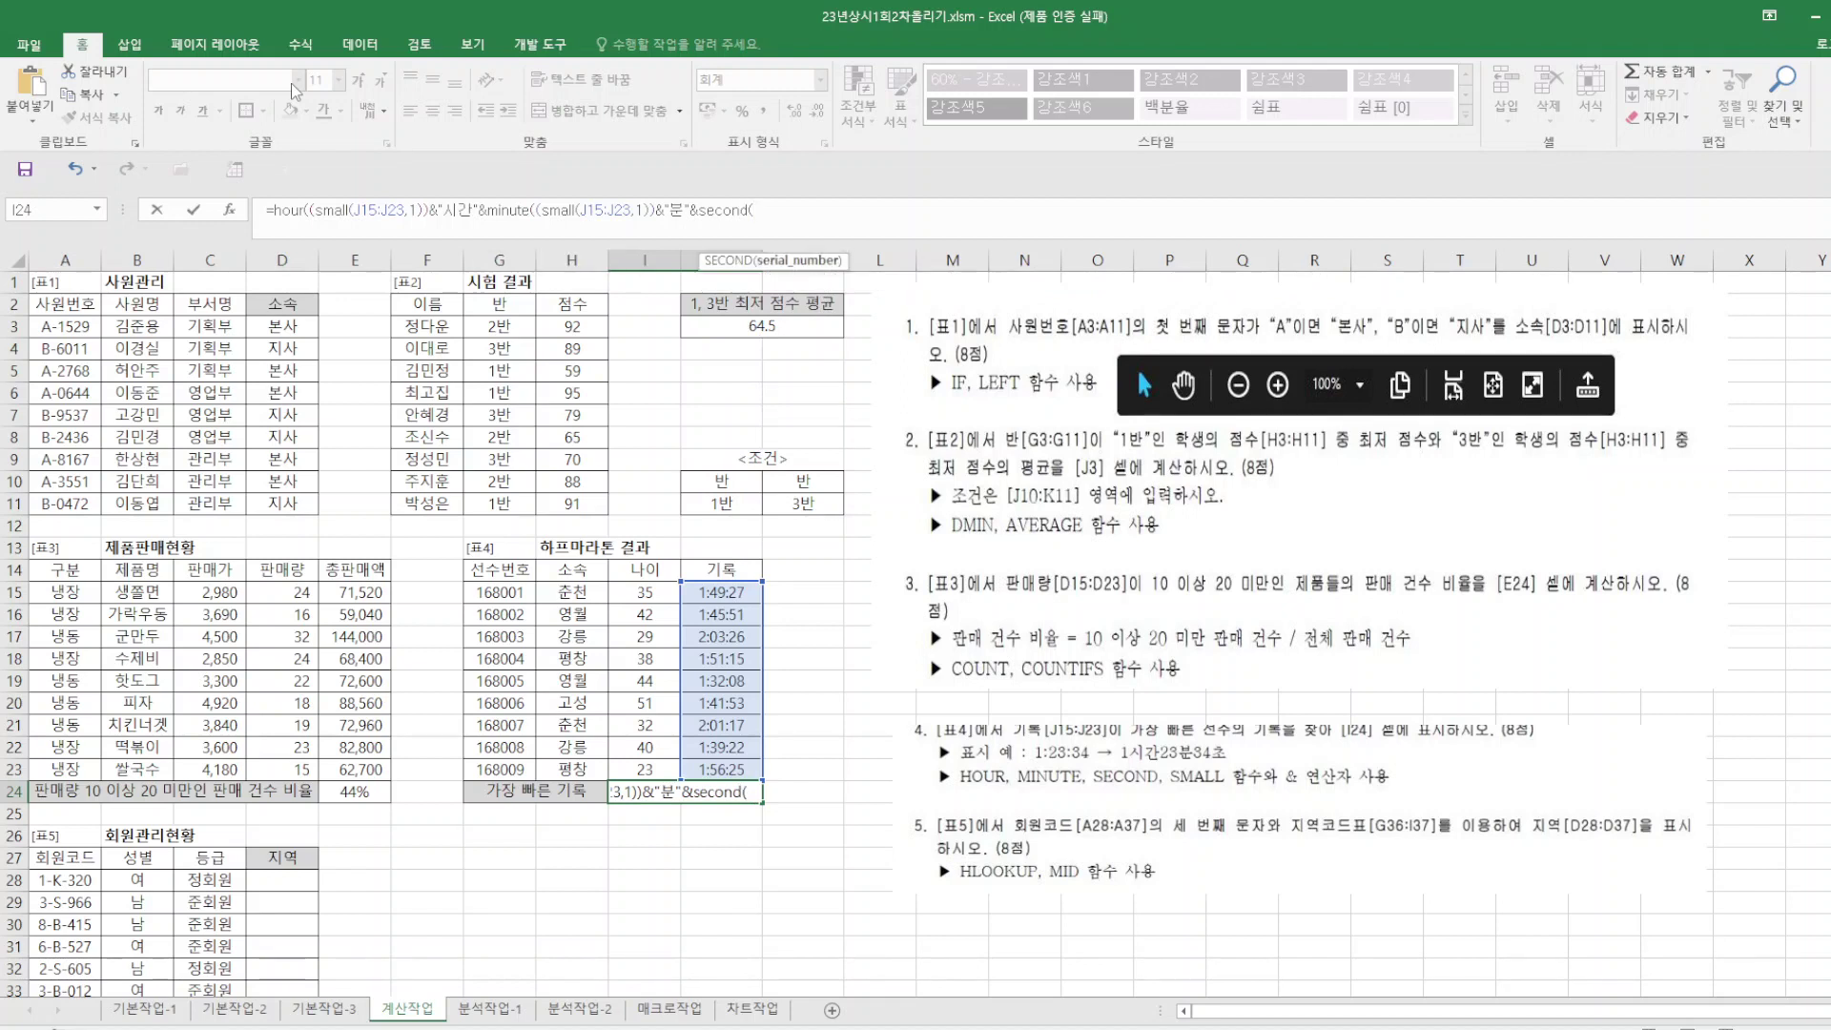
type("(small(J15:J23,1))")
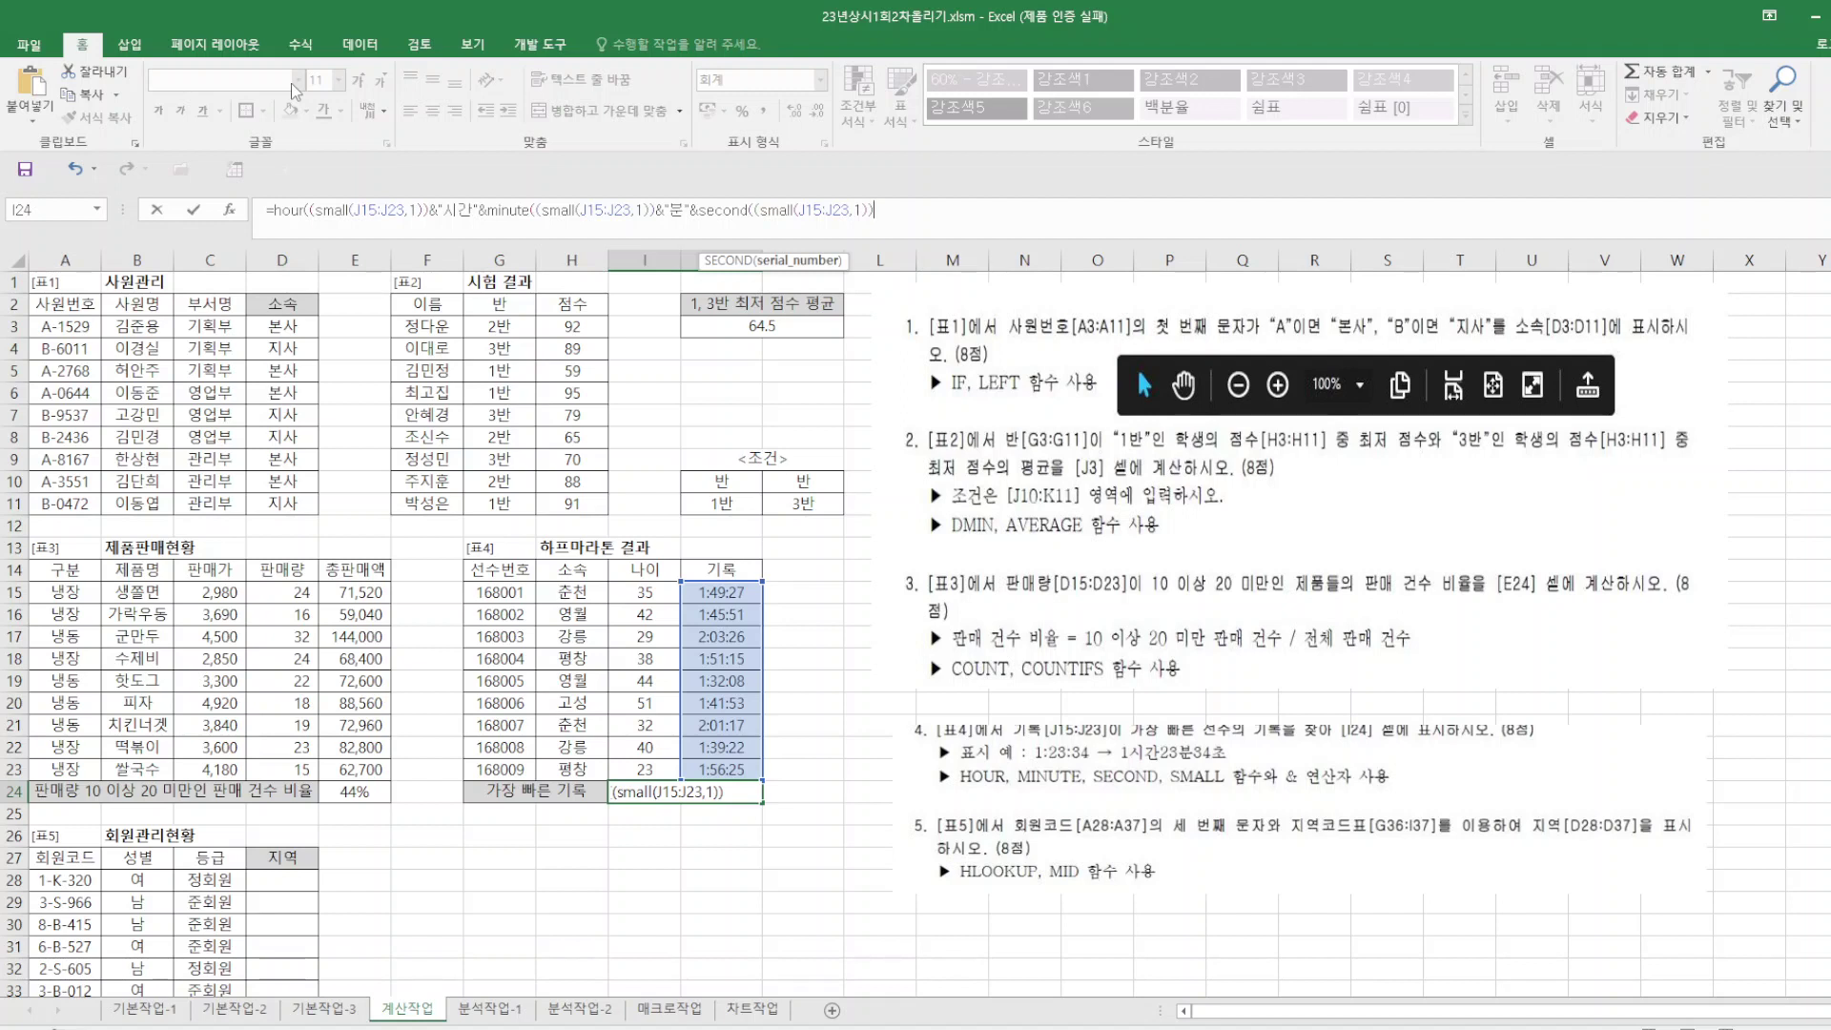
Append &"초" to the end of the I24 formula, enter it and accept the proposed correction.
type("&\"초\"")
key("Return")
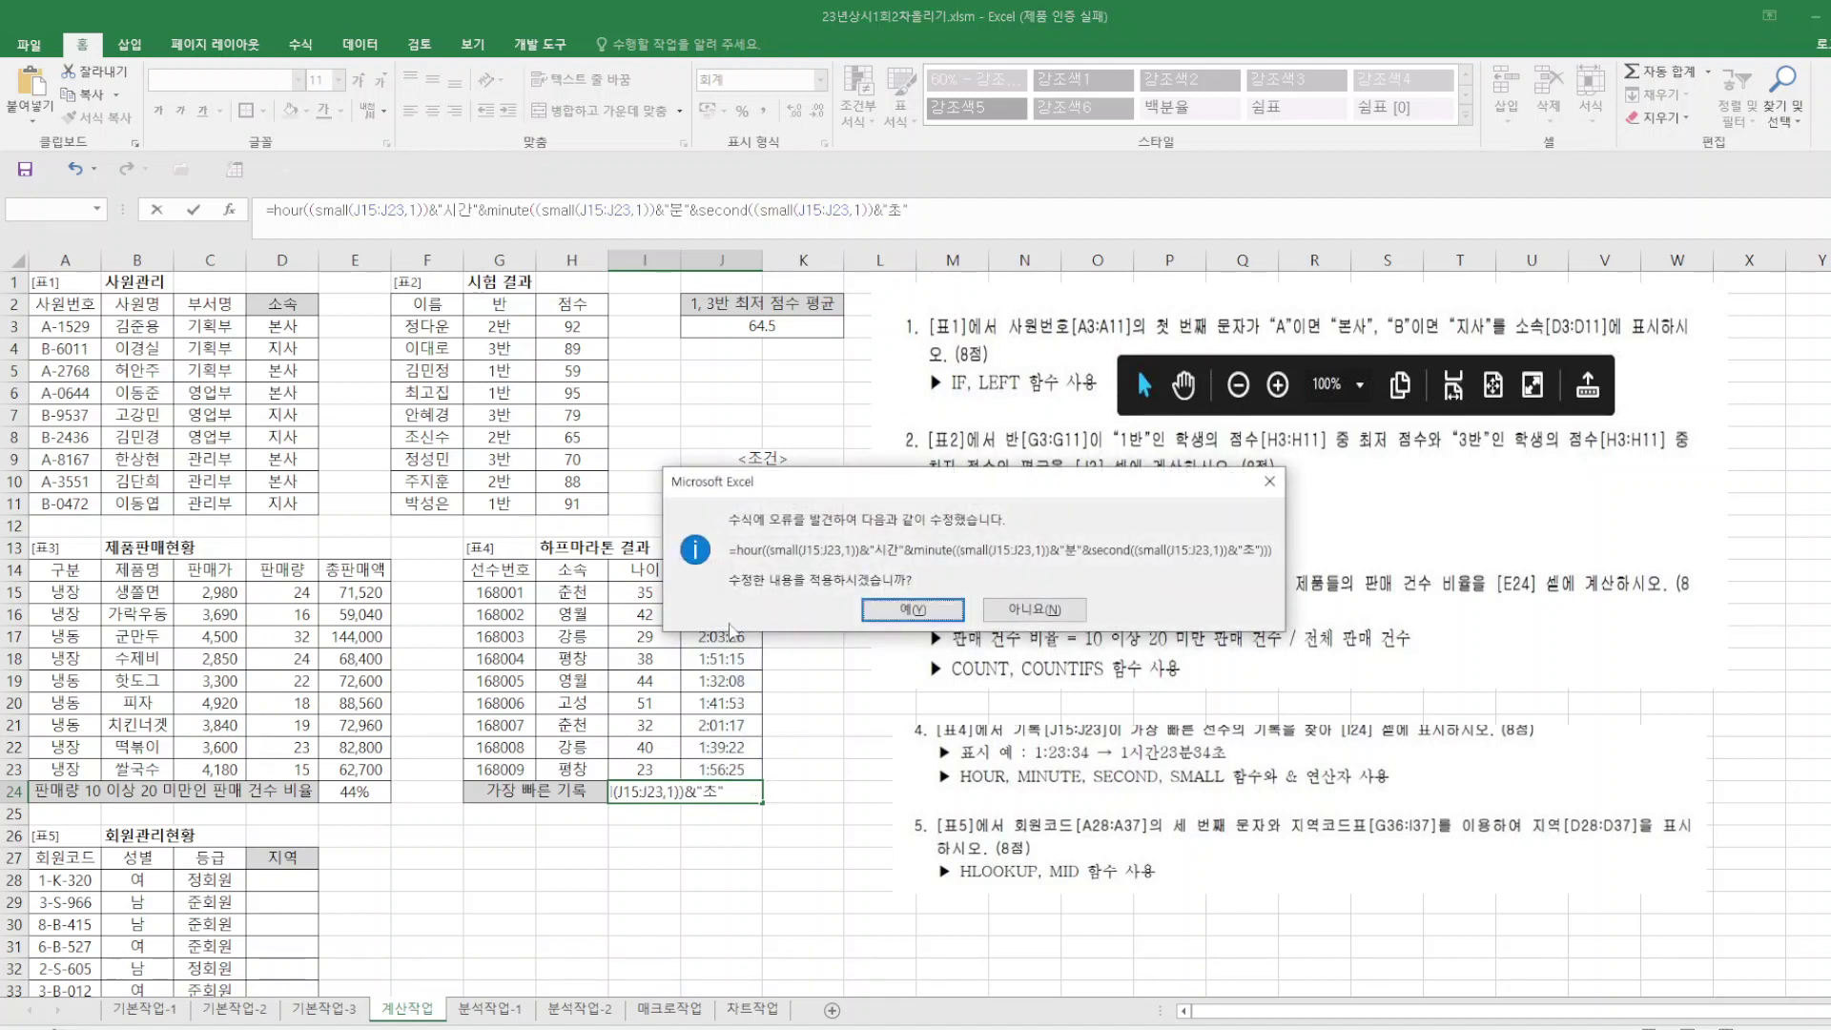
left_click(927, 610)
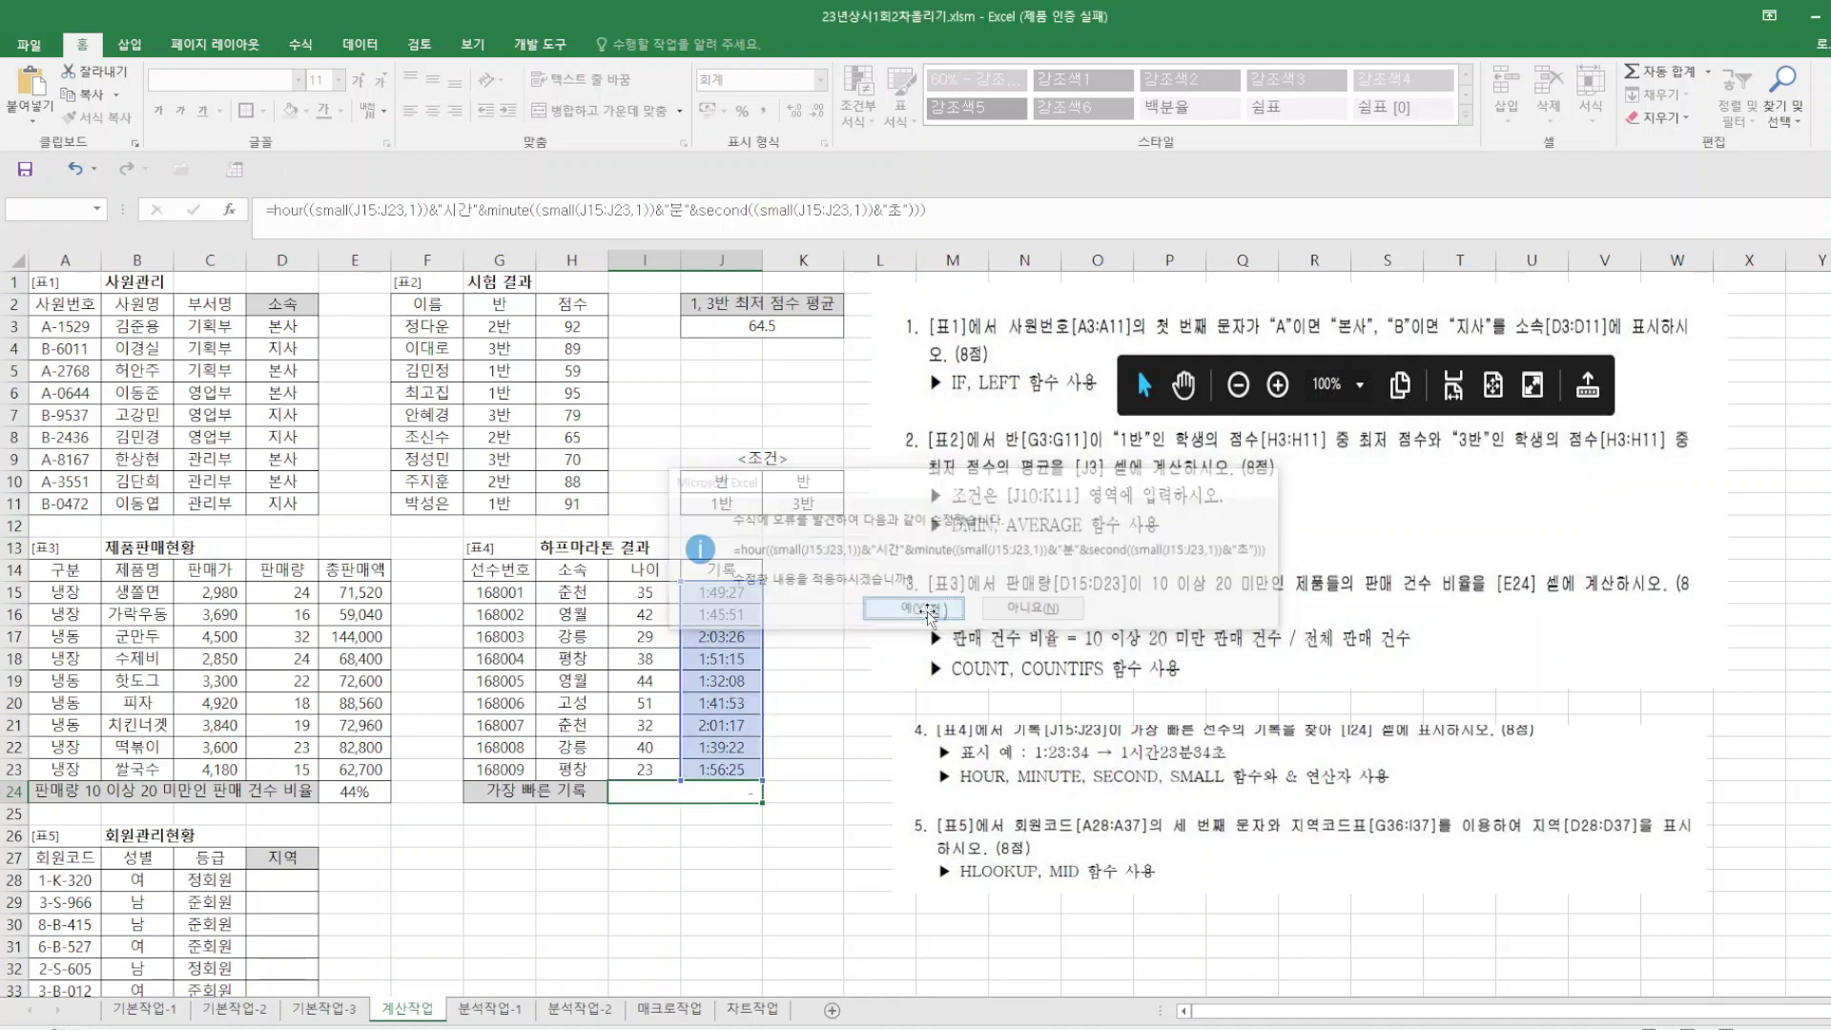
Remove the extra opening parenthesis before SMALL in the HOUR, MINUTE and SECOND parts of the I24 formula.
left_click(707, 795)
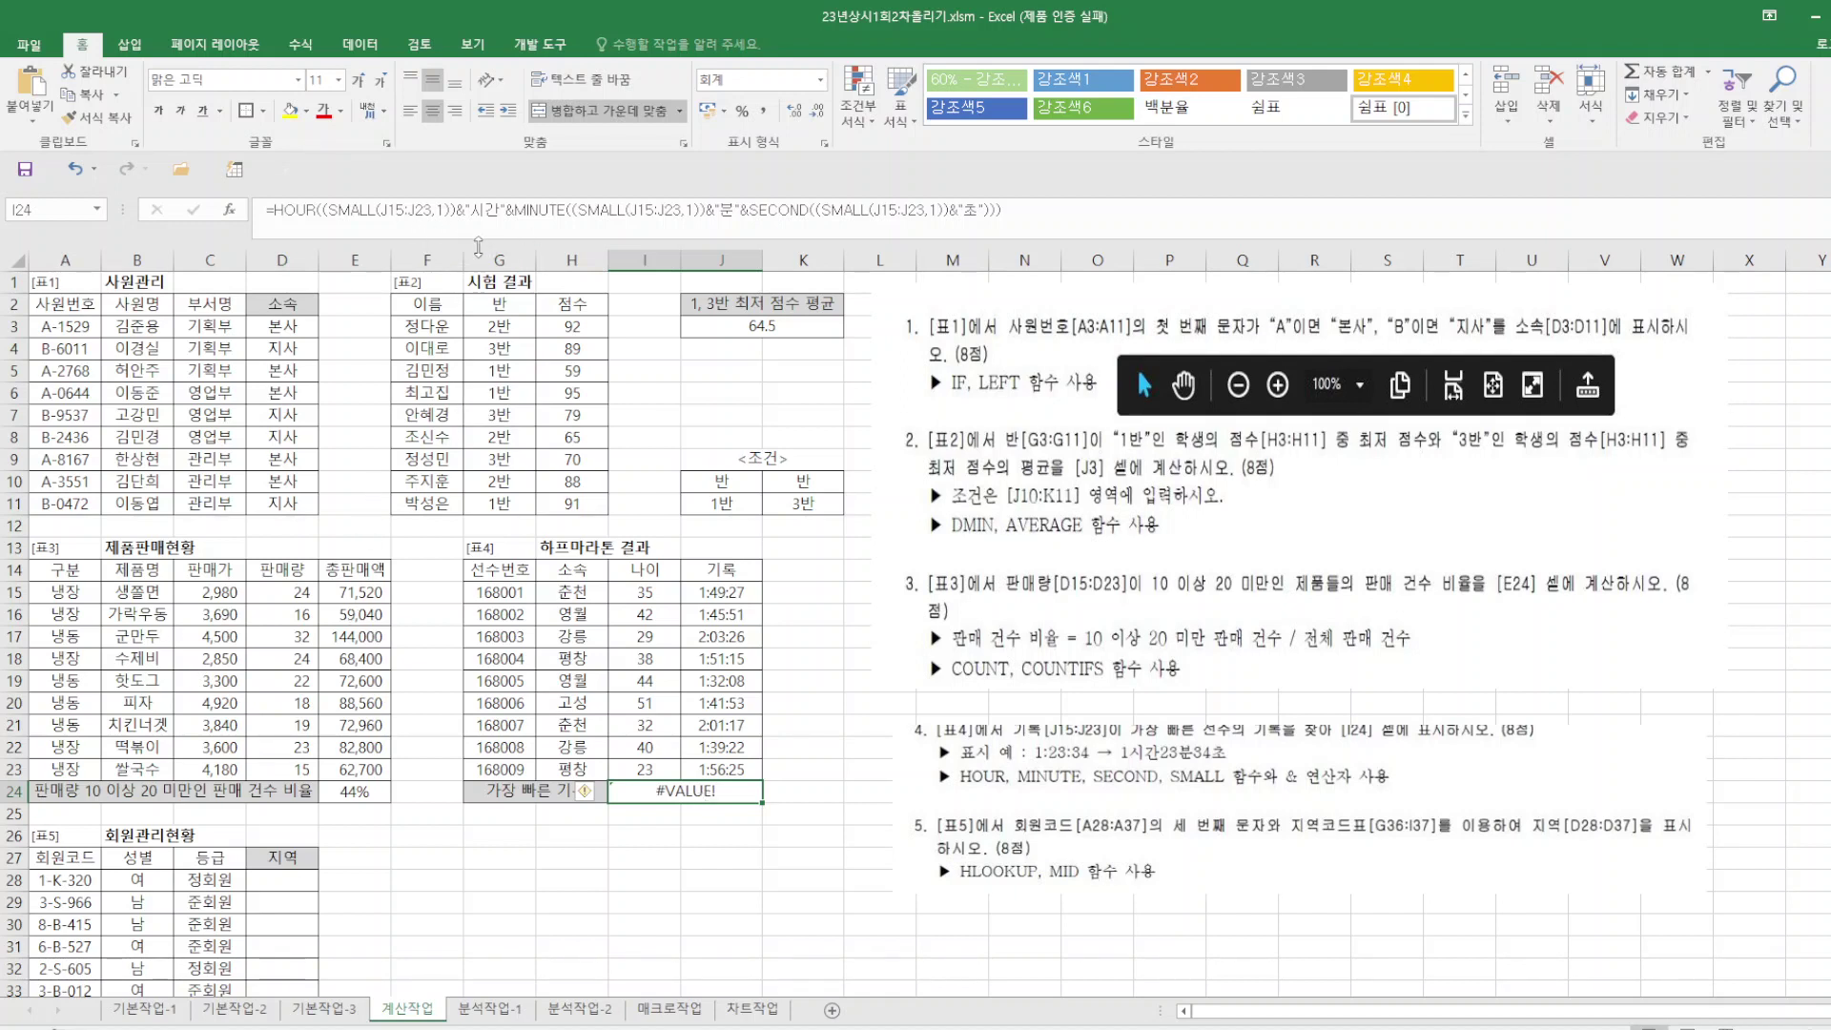
left_click(580, 211)
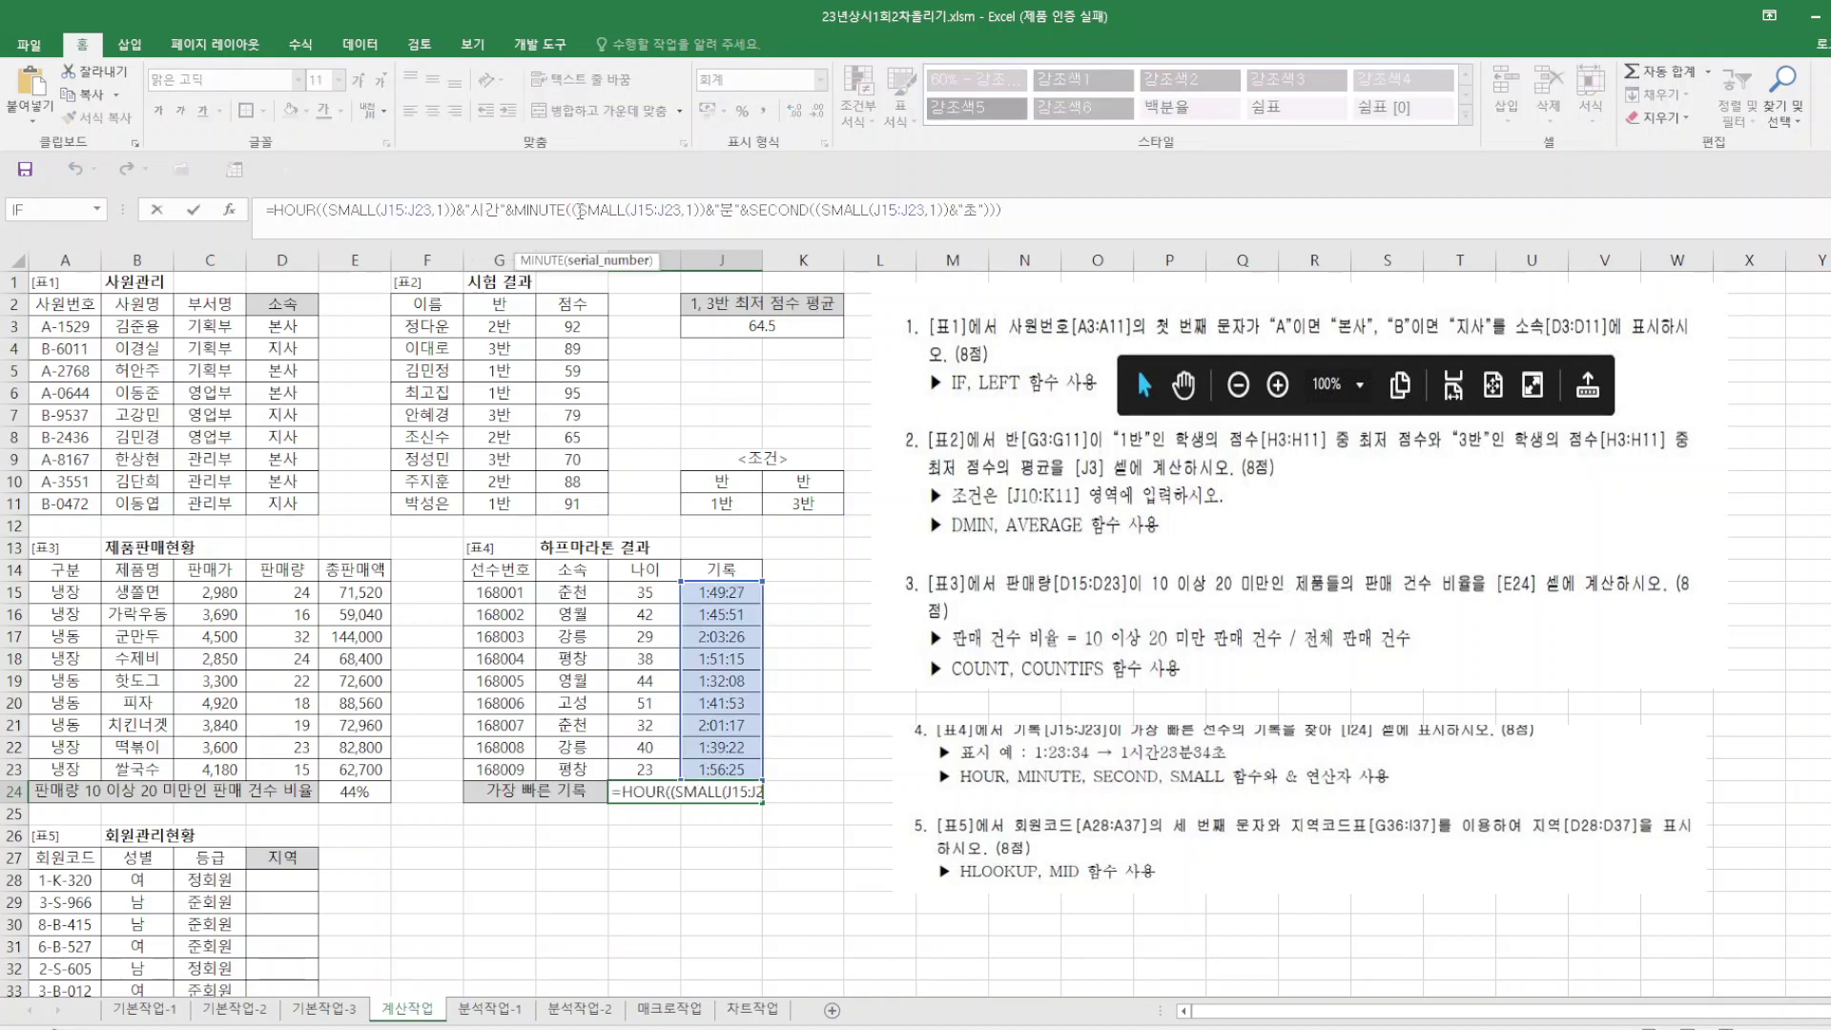
left_click(330, 211)
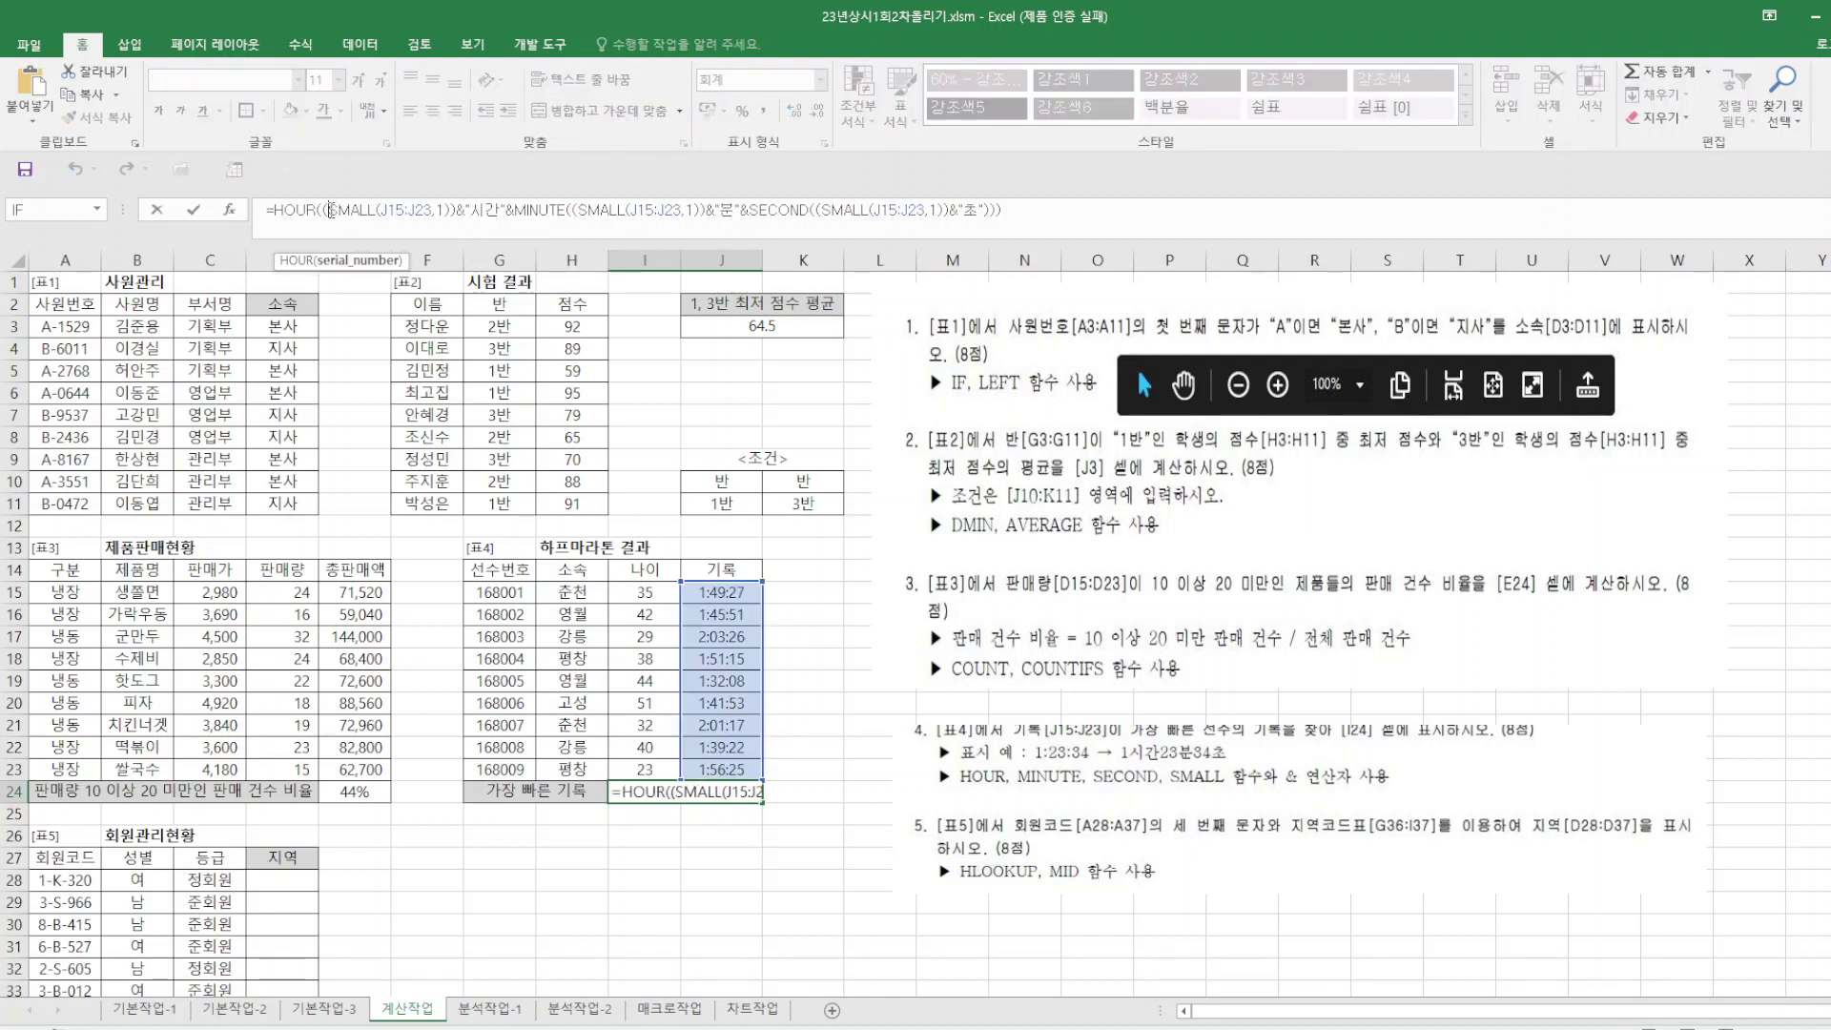
key("BackSpace")
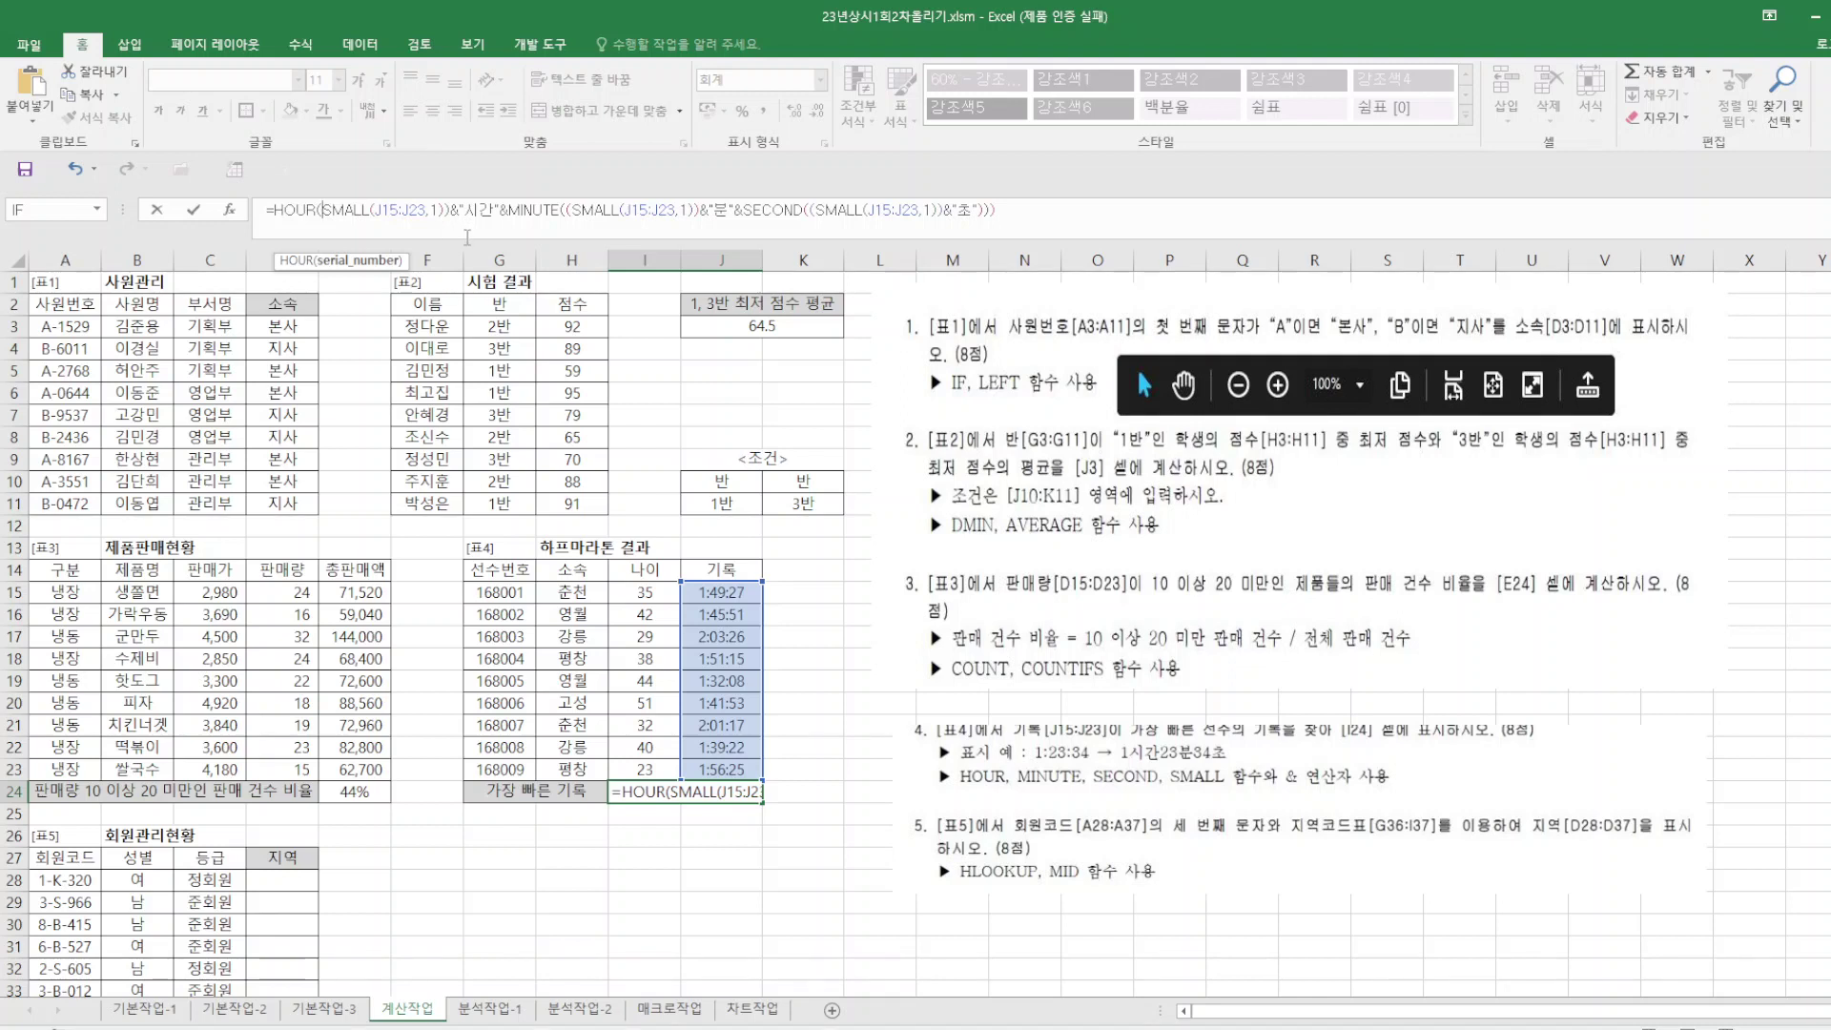
left_click(573, 211)
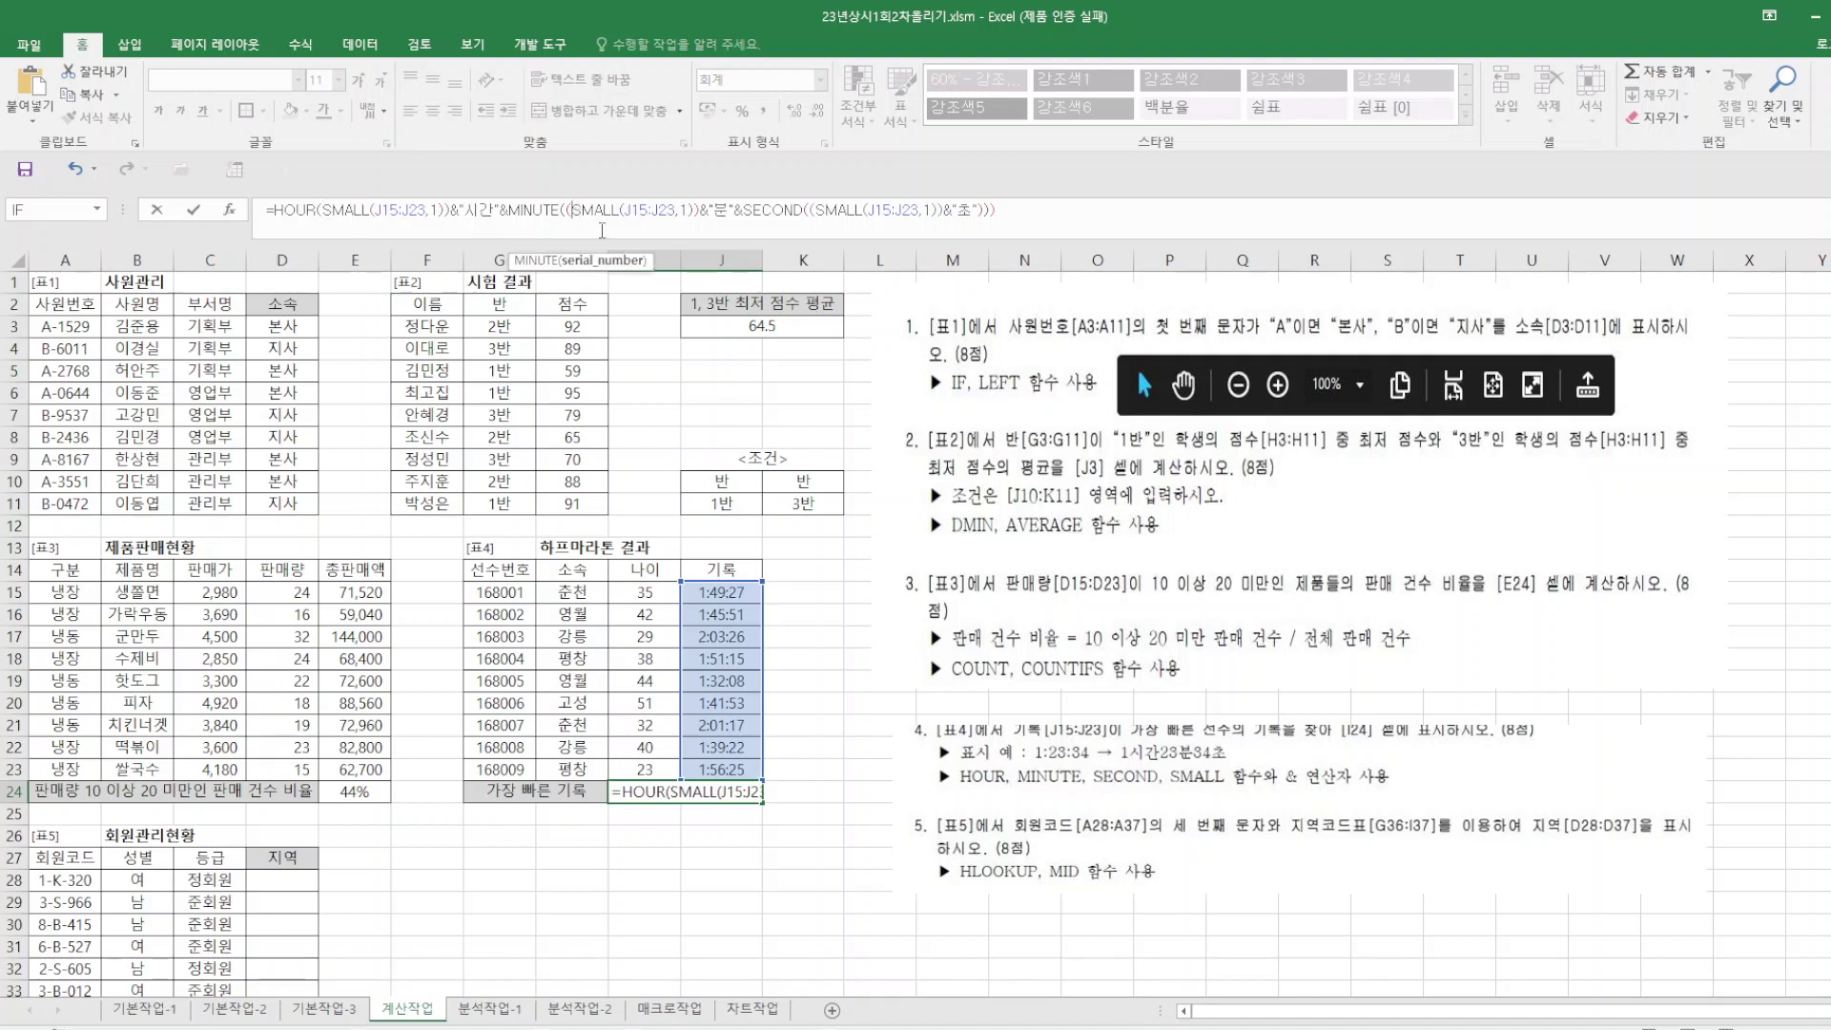
key("BackSpace")
left_click(814, 209)
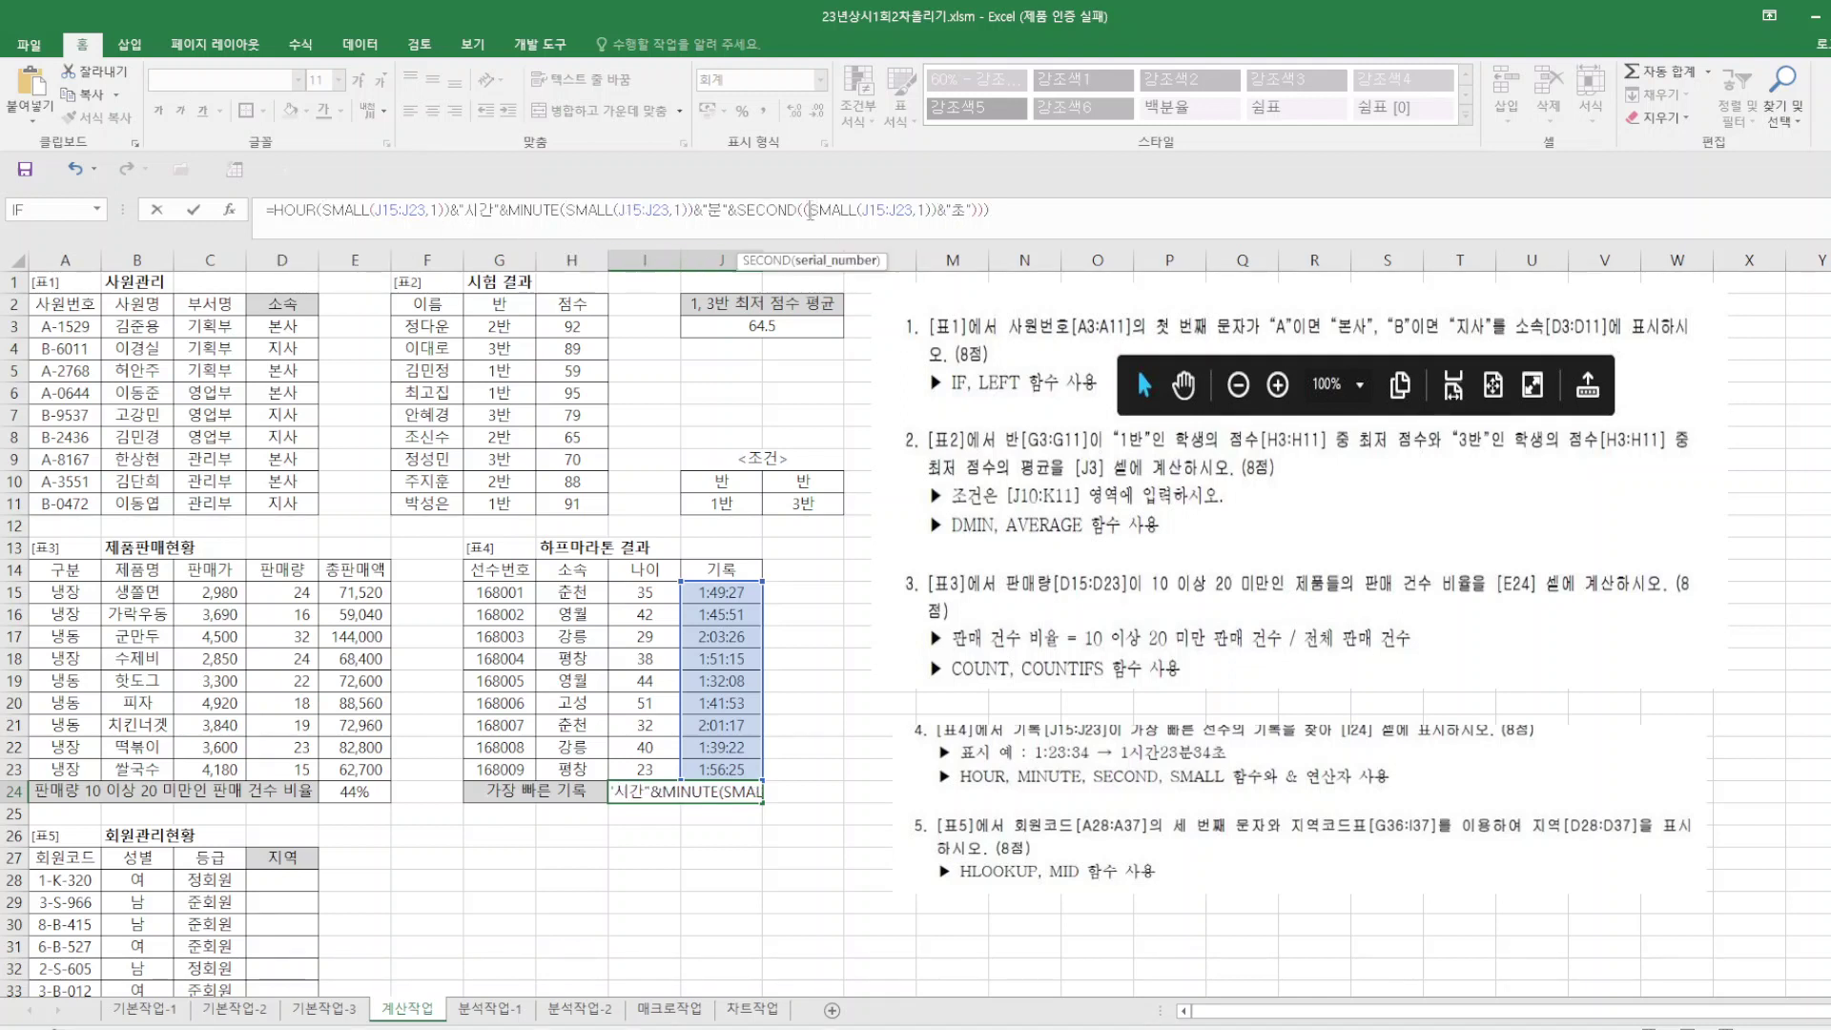
key("BackSpace")
Delete the three closing parentheses after "초" at the end of the I24 formula and enter it.
left_click(1003, 211)
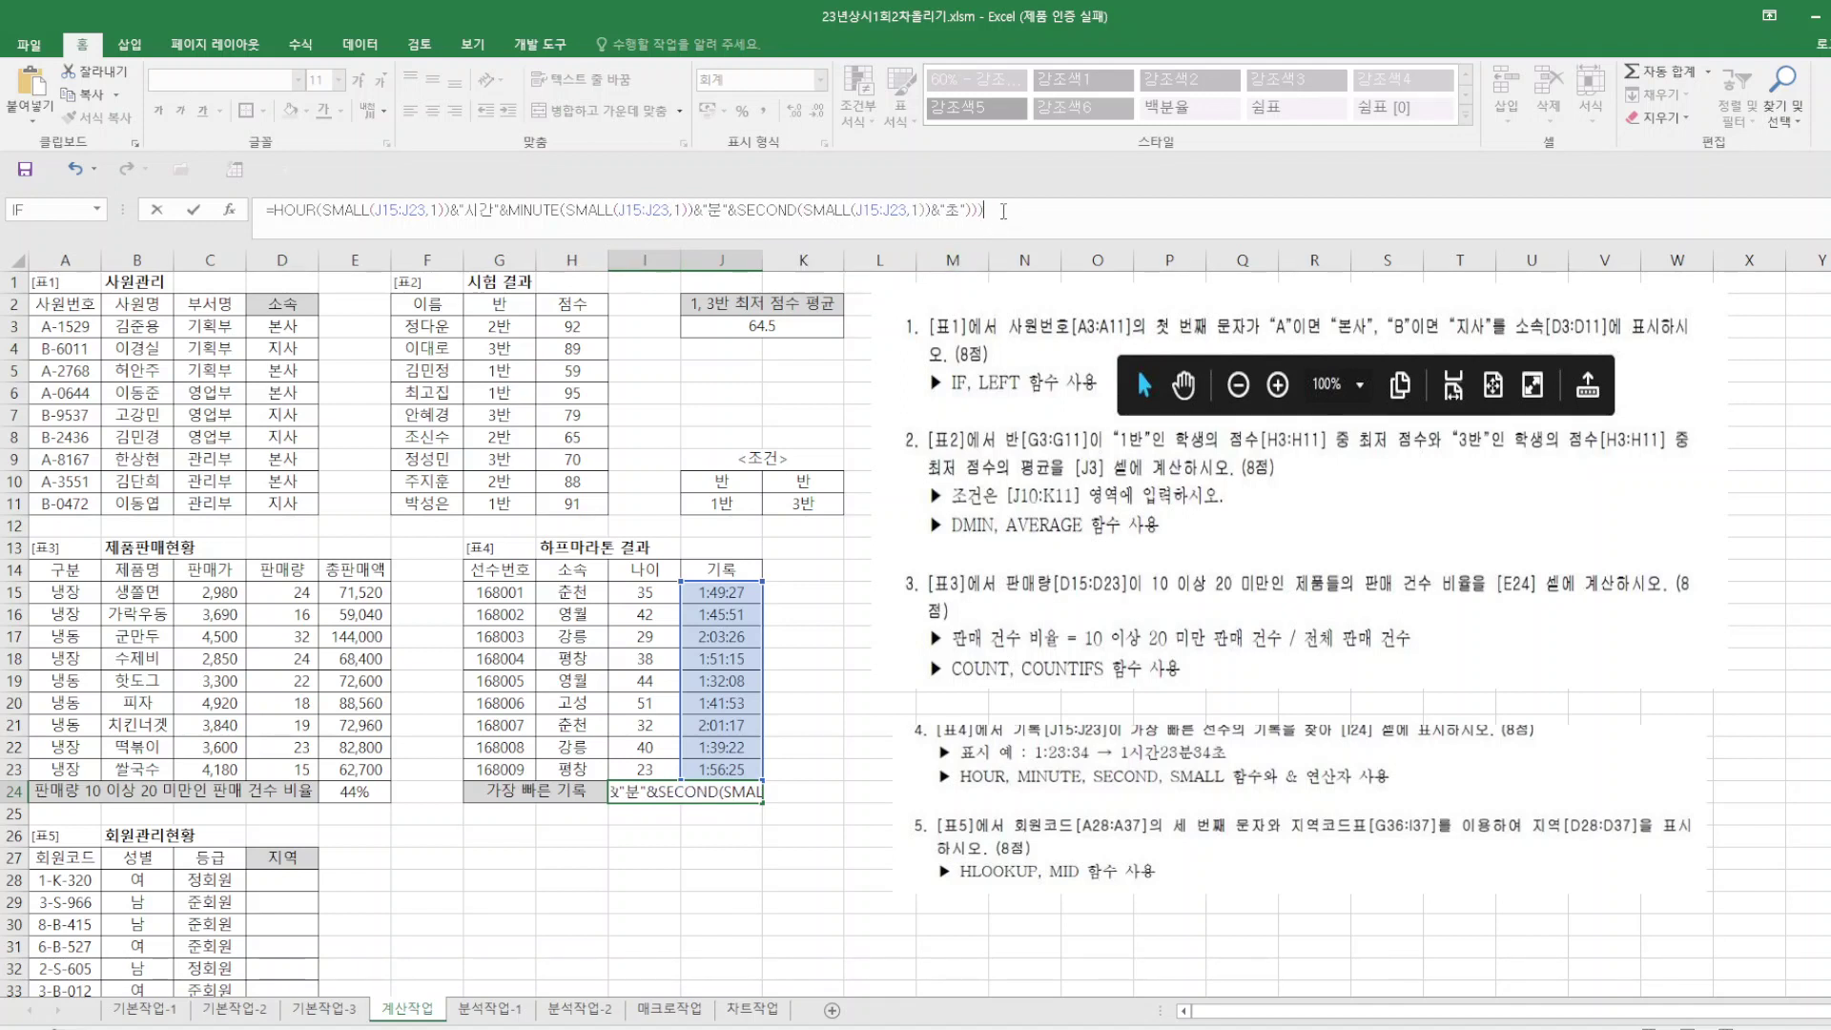
key("BackSpace")
key("BackSpace")
key("BackSpace")
key("Return")
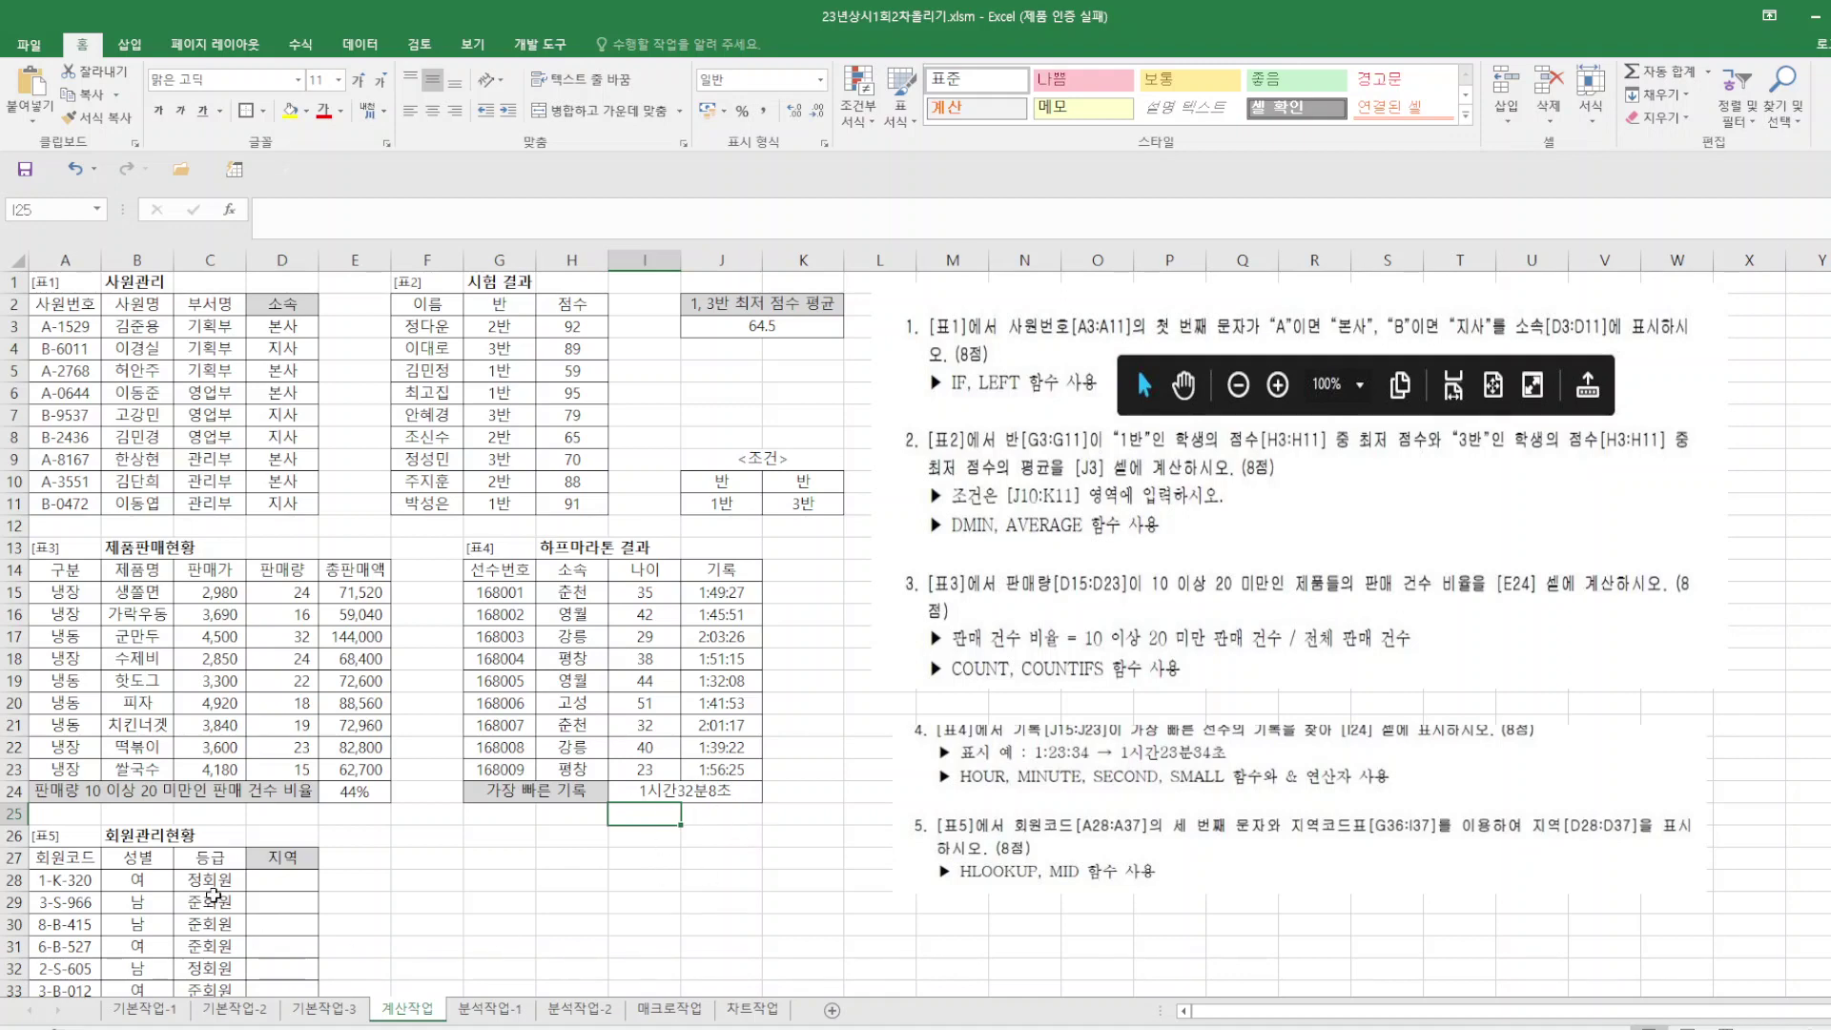
Start an HLOOKUP formula in D28, the first 지역 cell of 표5, and open its function arguments.
scroll(391, 871, "down", 2)
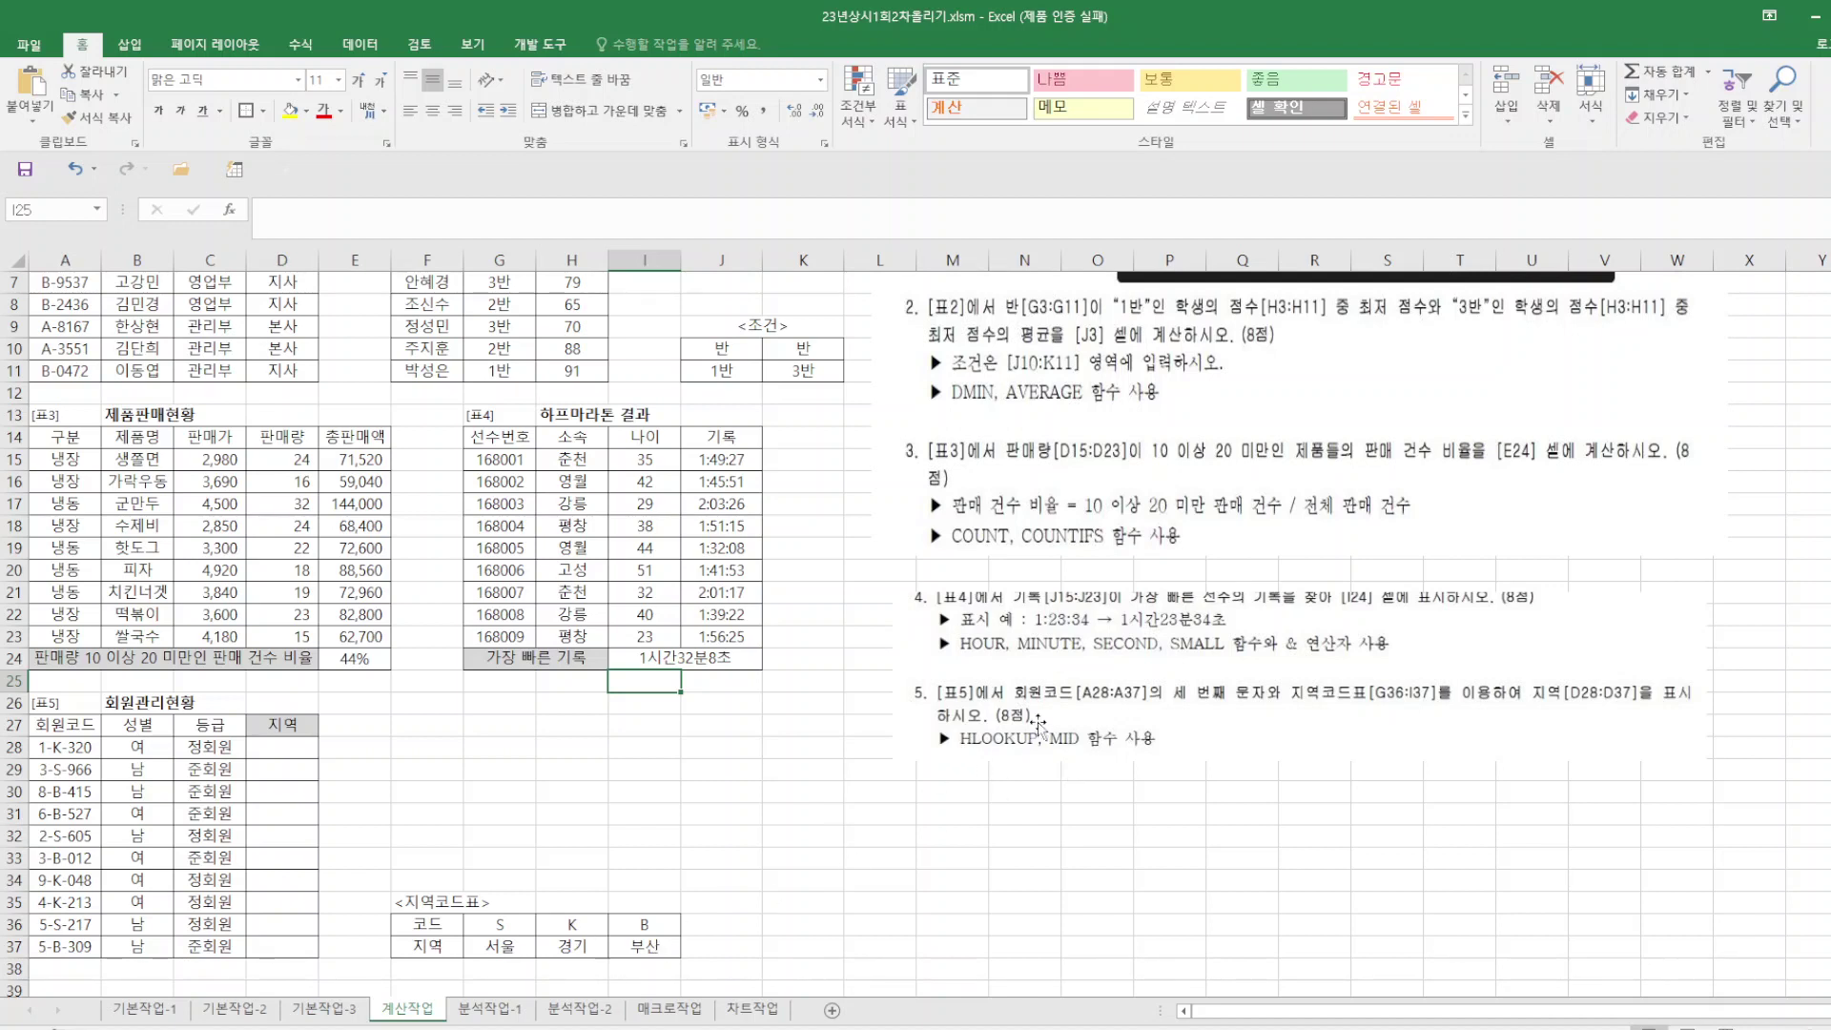
left_click(279, 750)
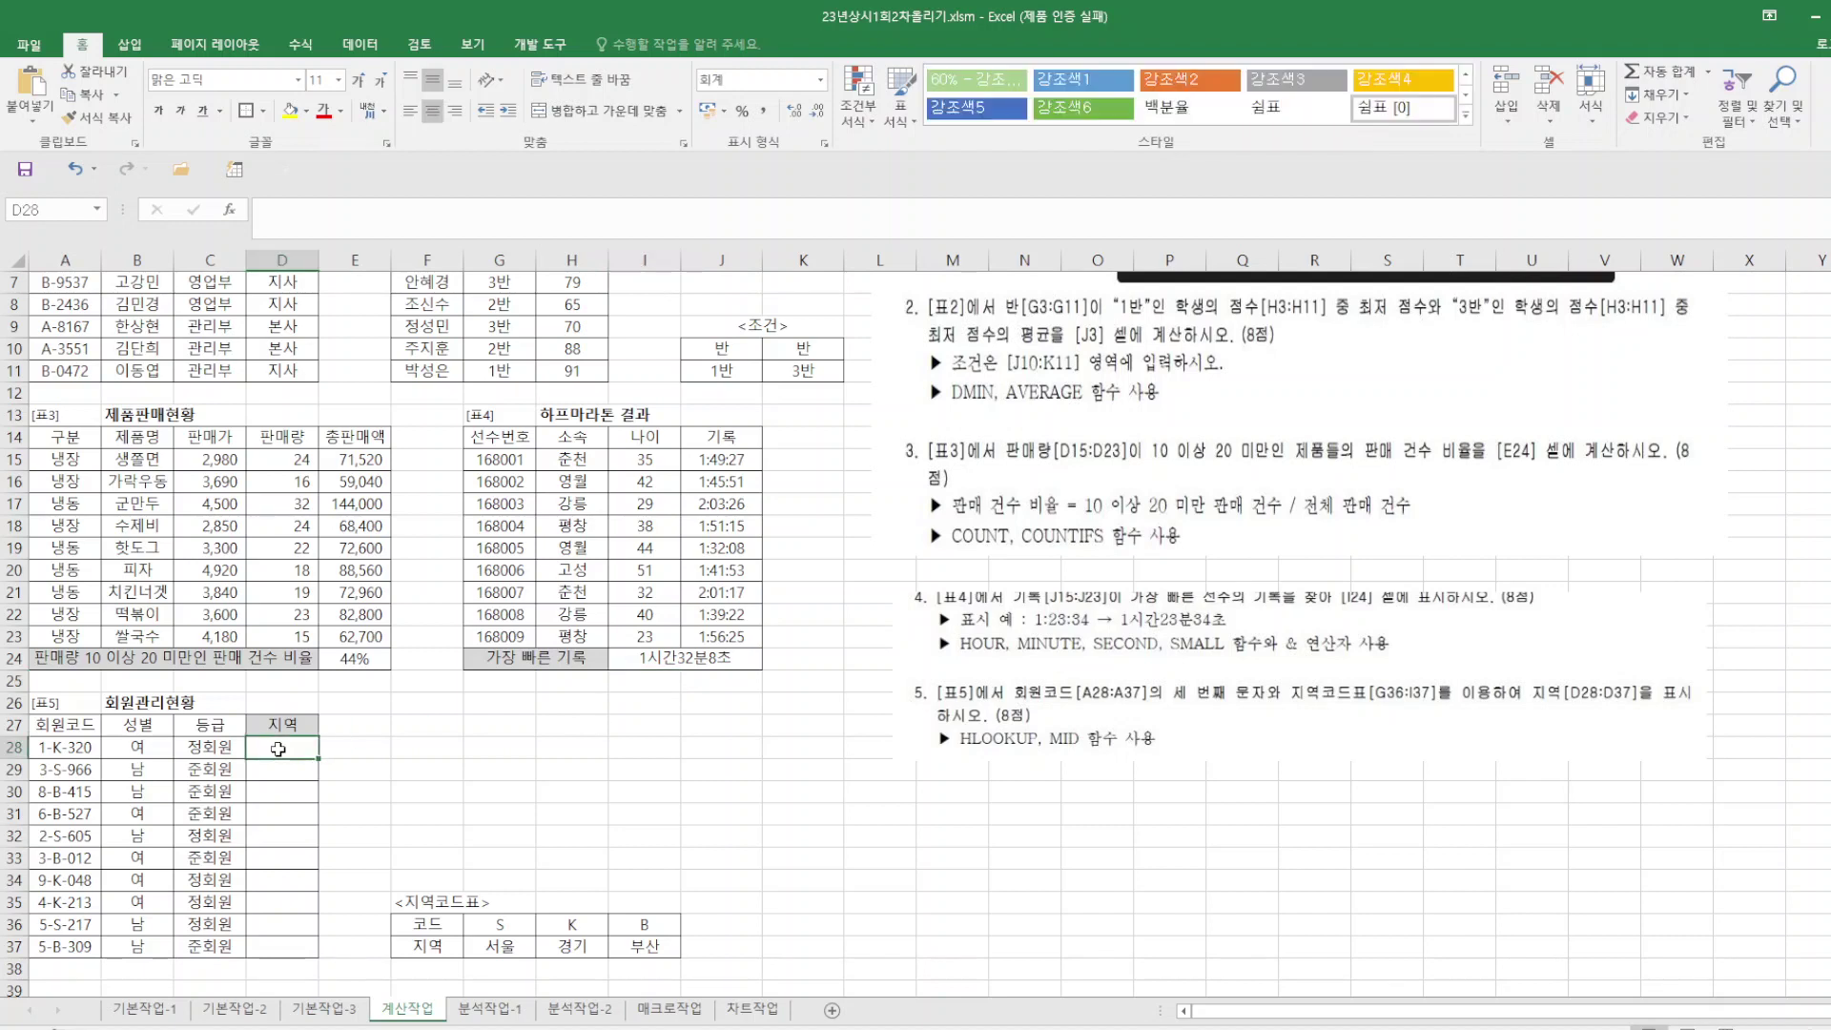
type("=")
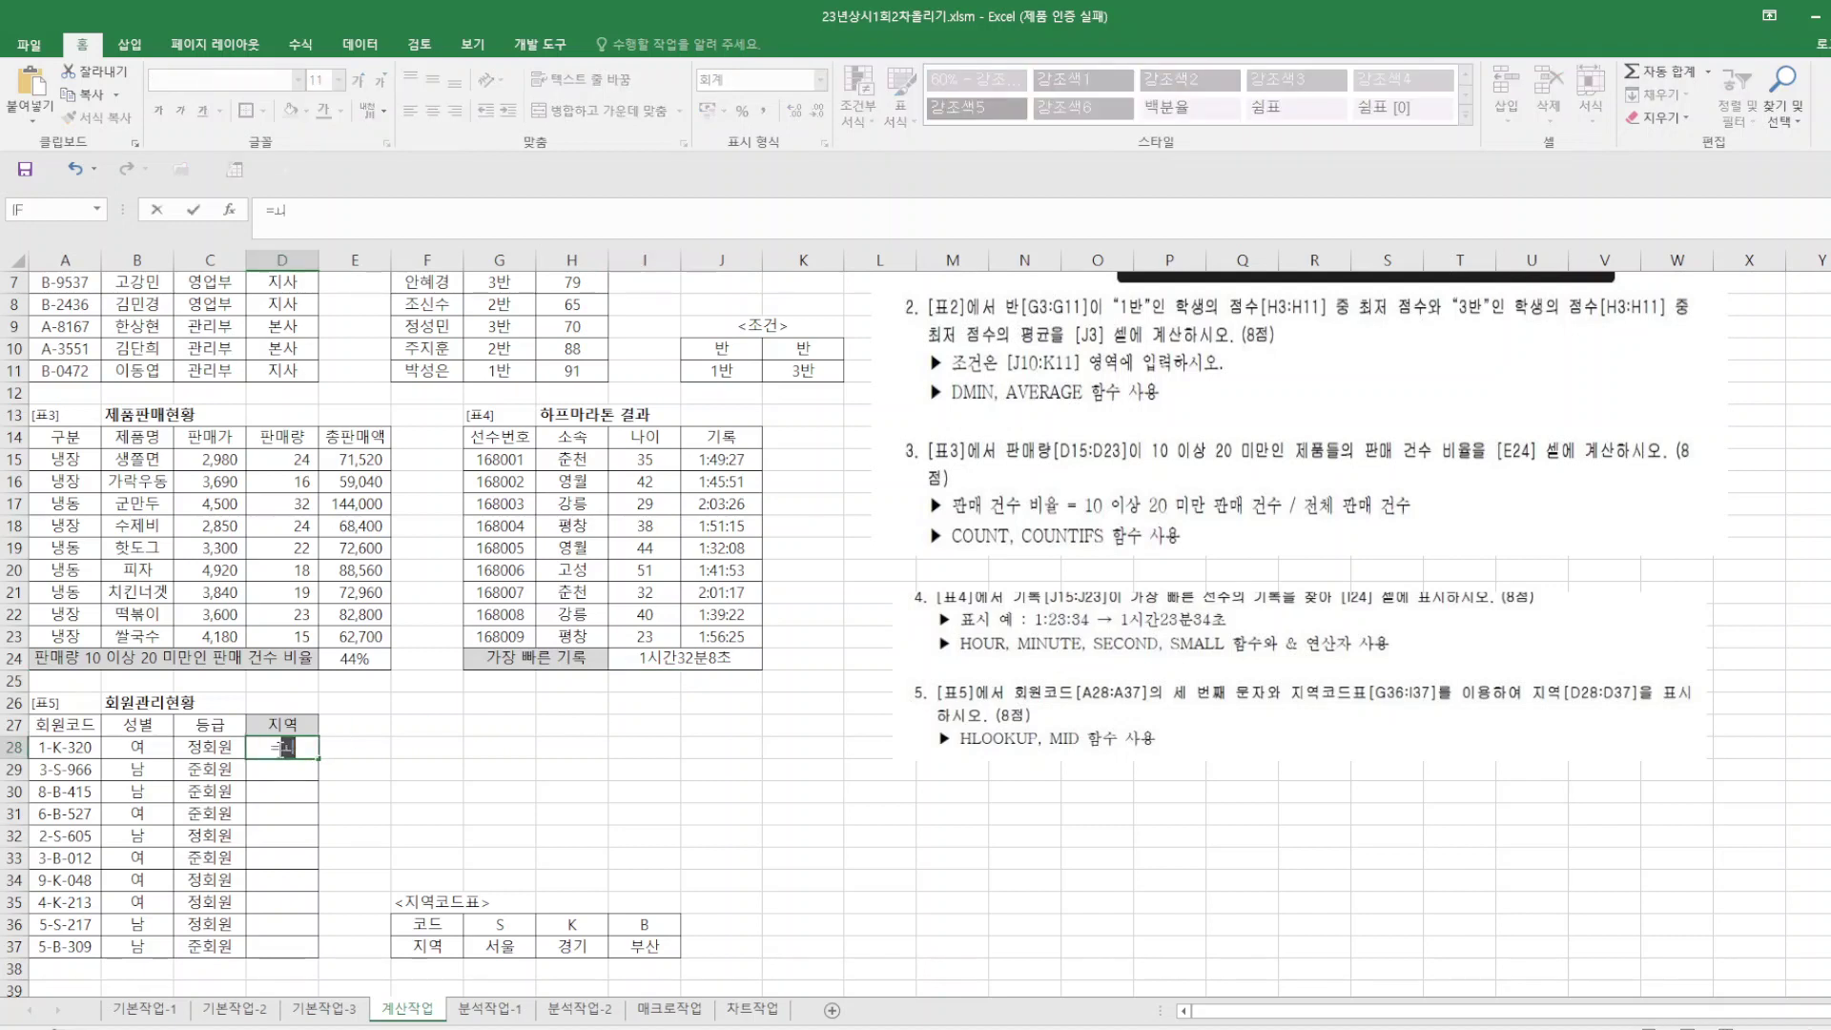
type("hl")
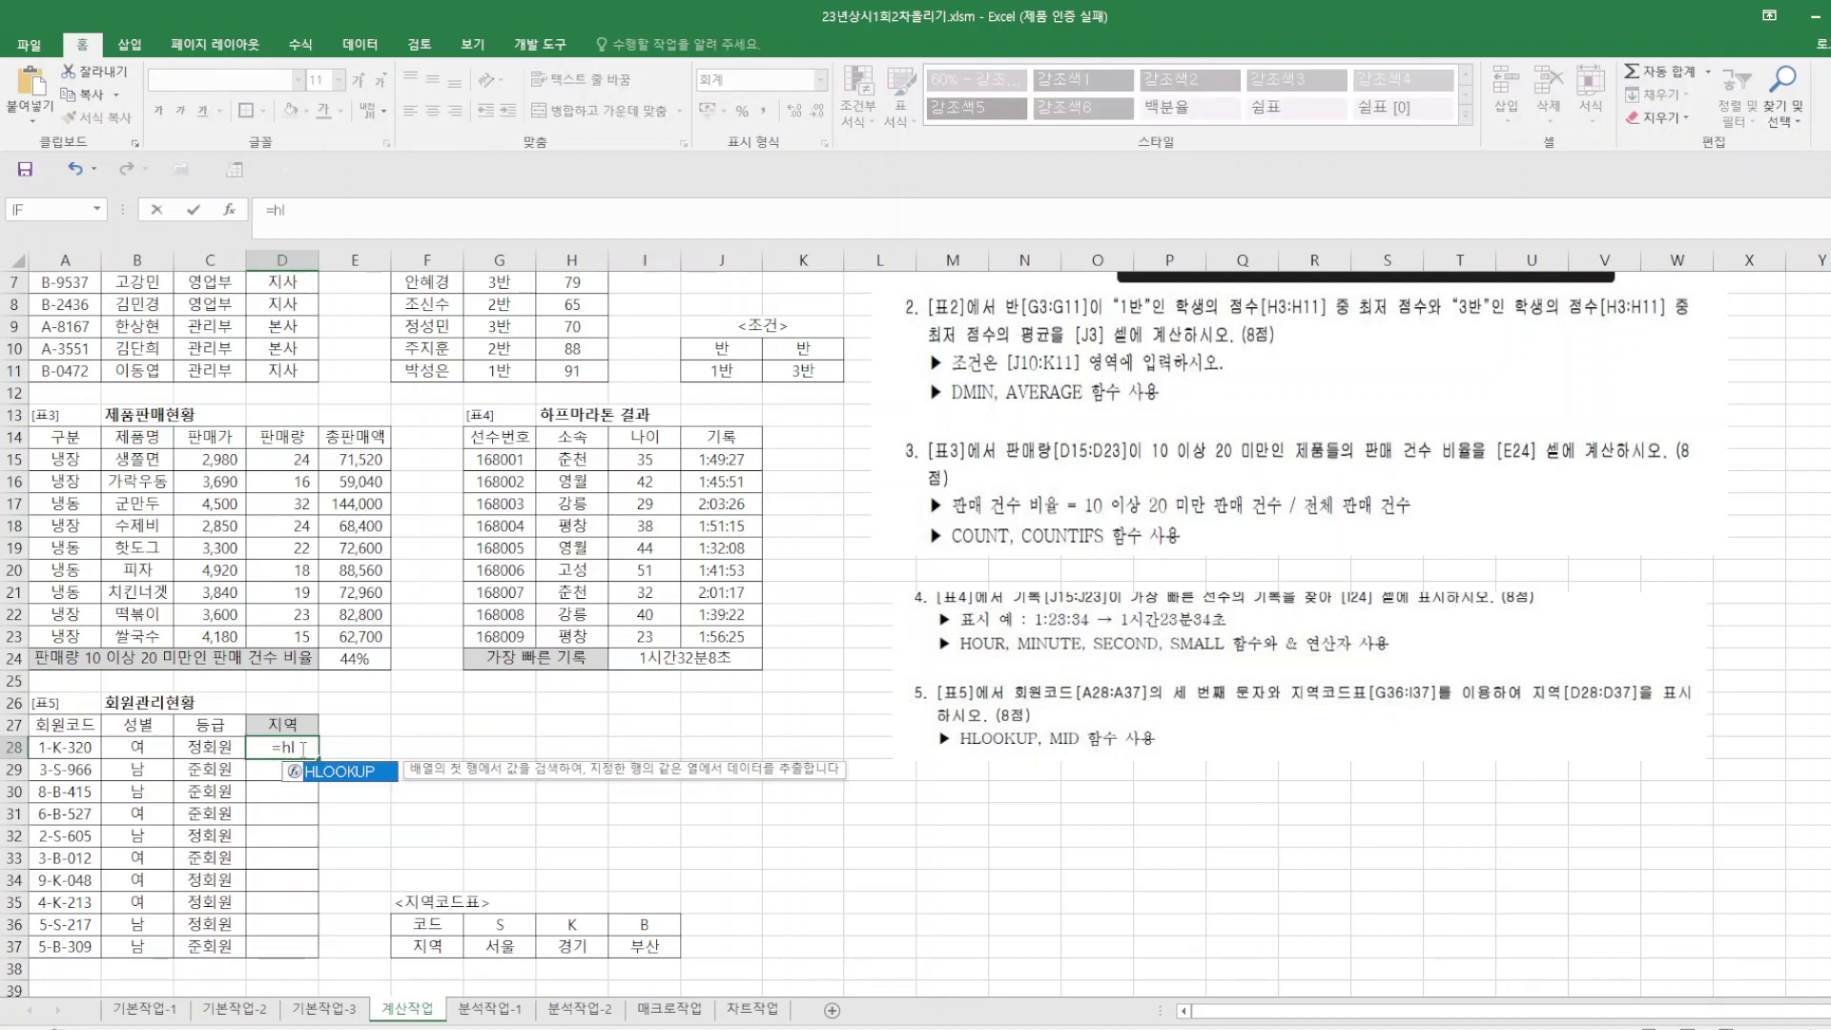
double_click(367, 775)
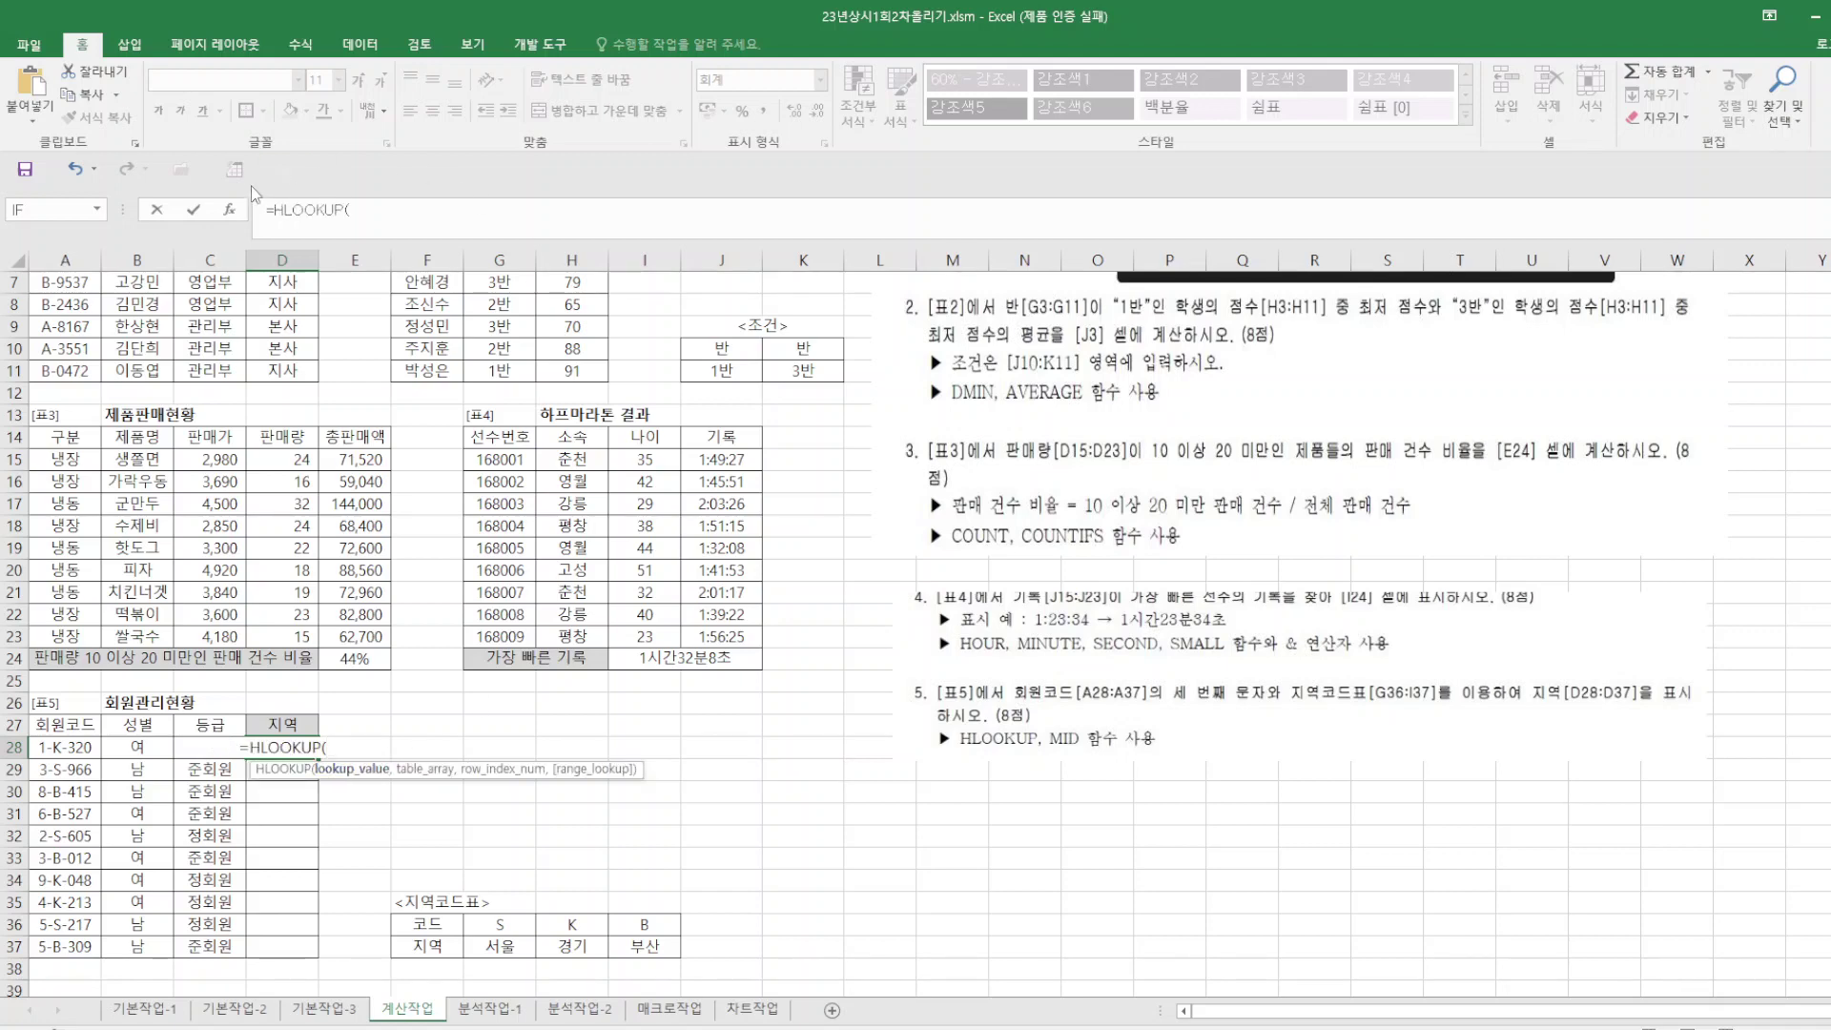
left_click(237, 213)
left_click_drag(534, 324, 373, 312)
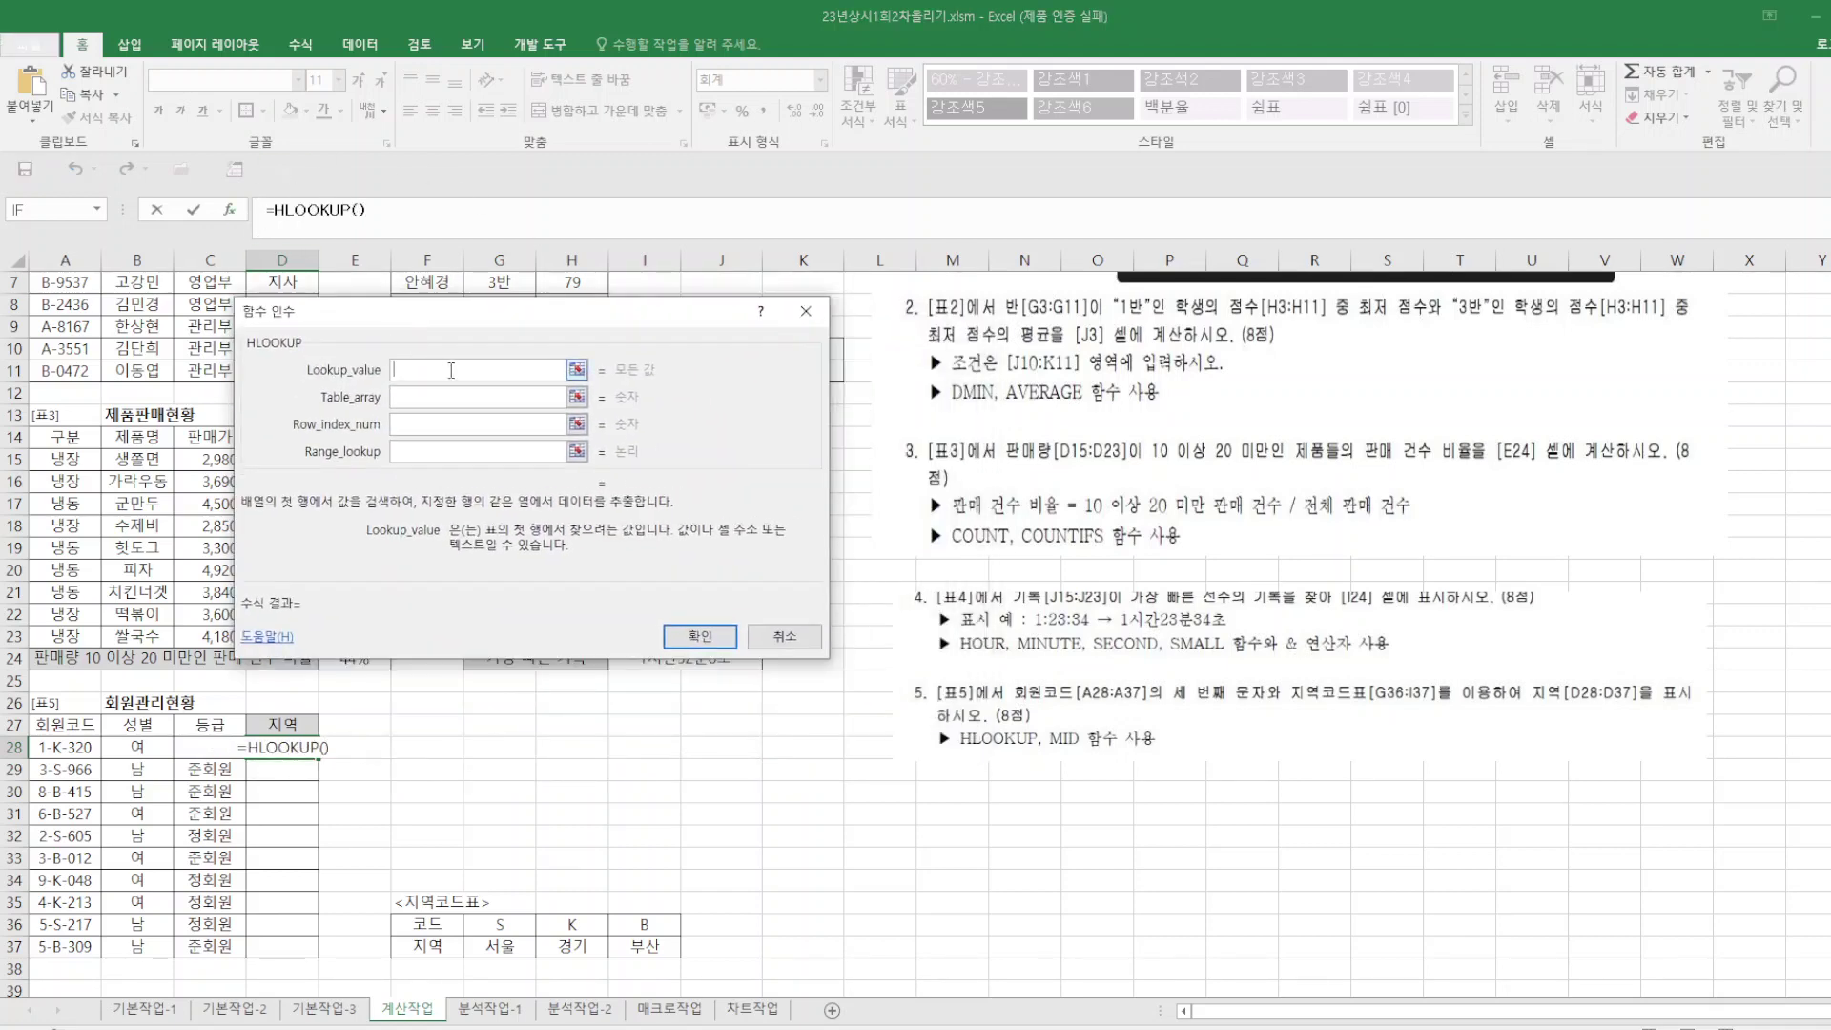
Set the HLOOKUP lookup value to mid(A28,3,1) to take the third character of the member code.
type("mid(")
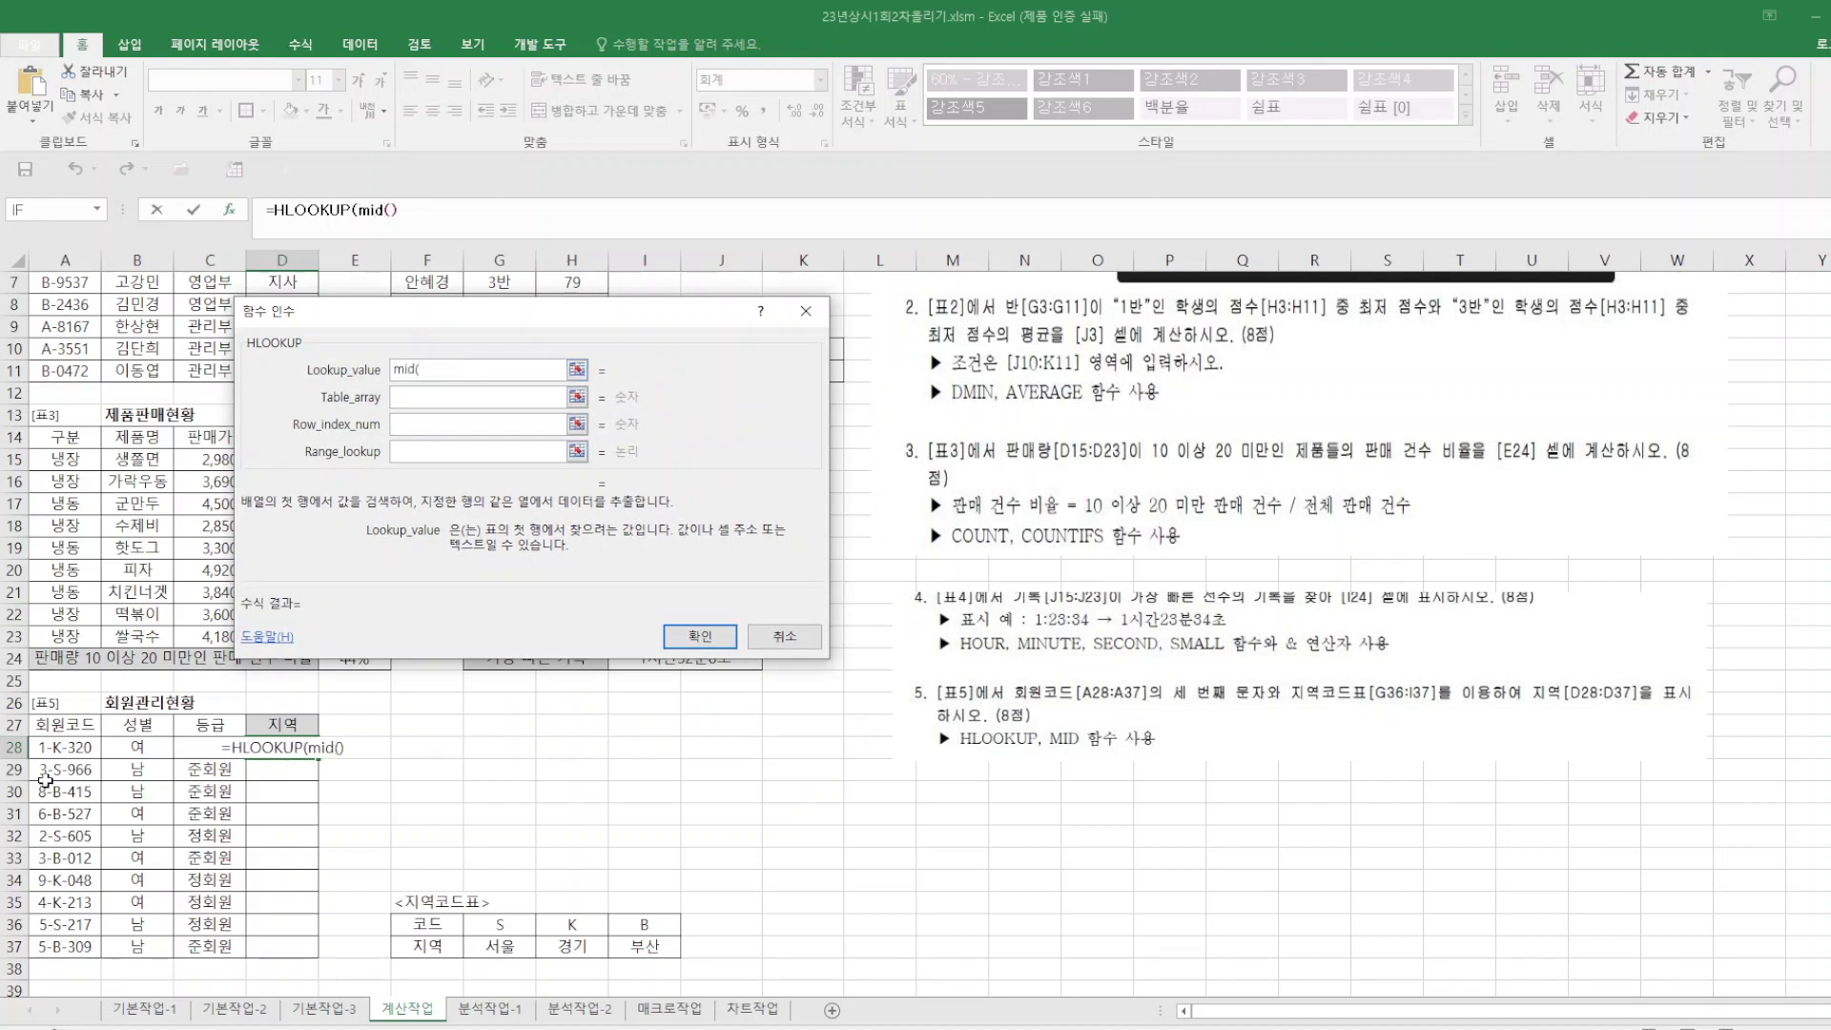
left_click(60, 749)
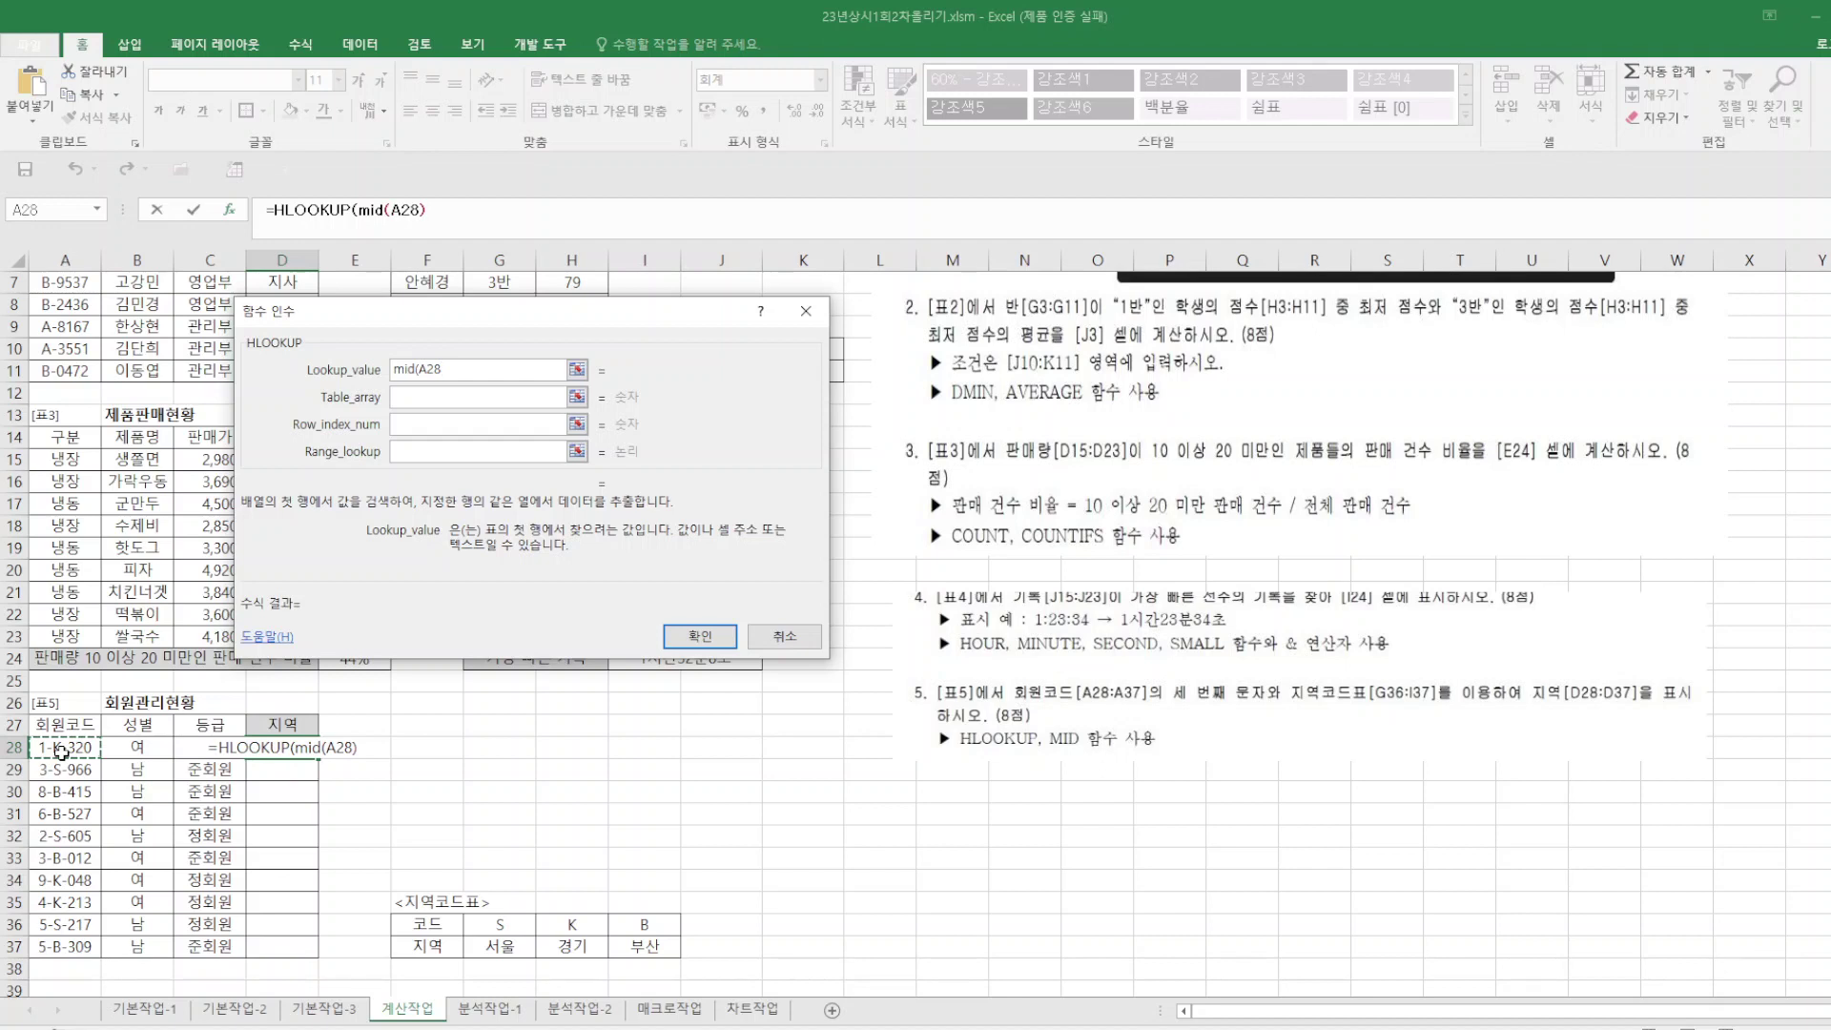
type(",3,1")
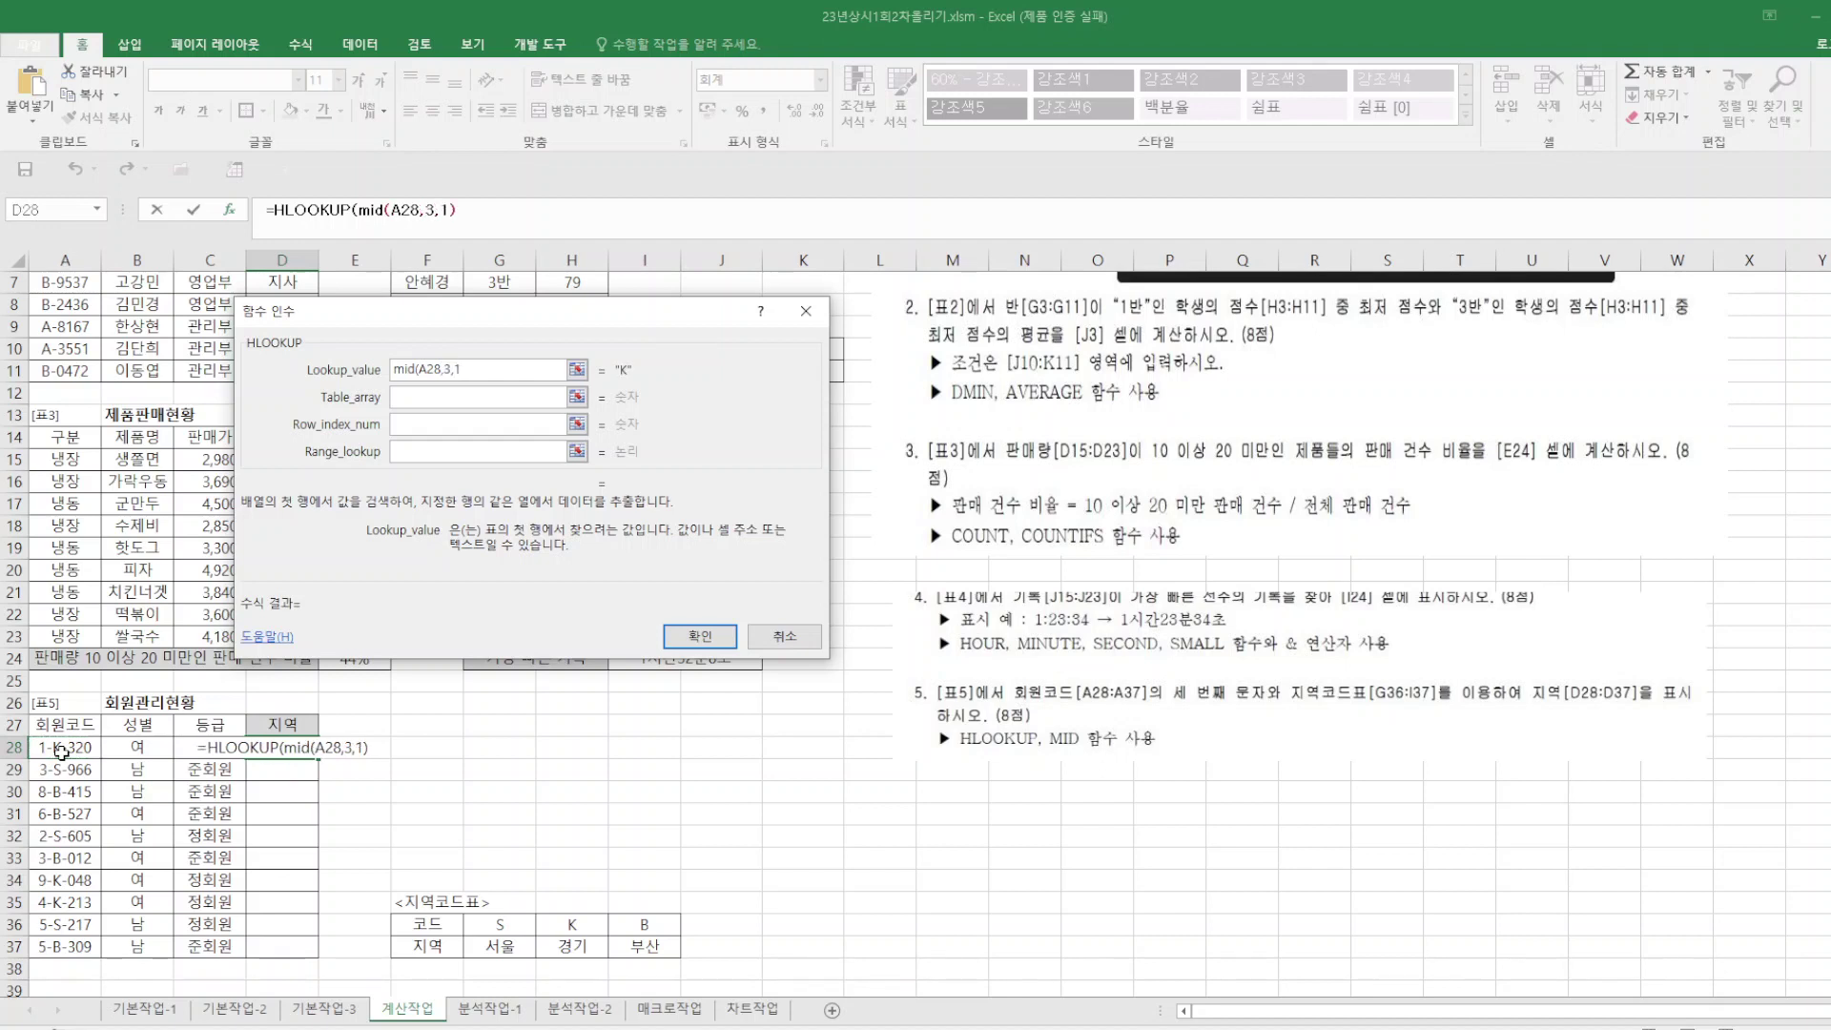
type(")")
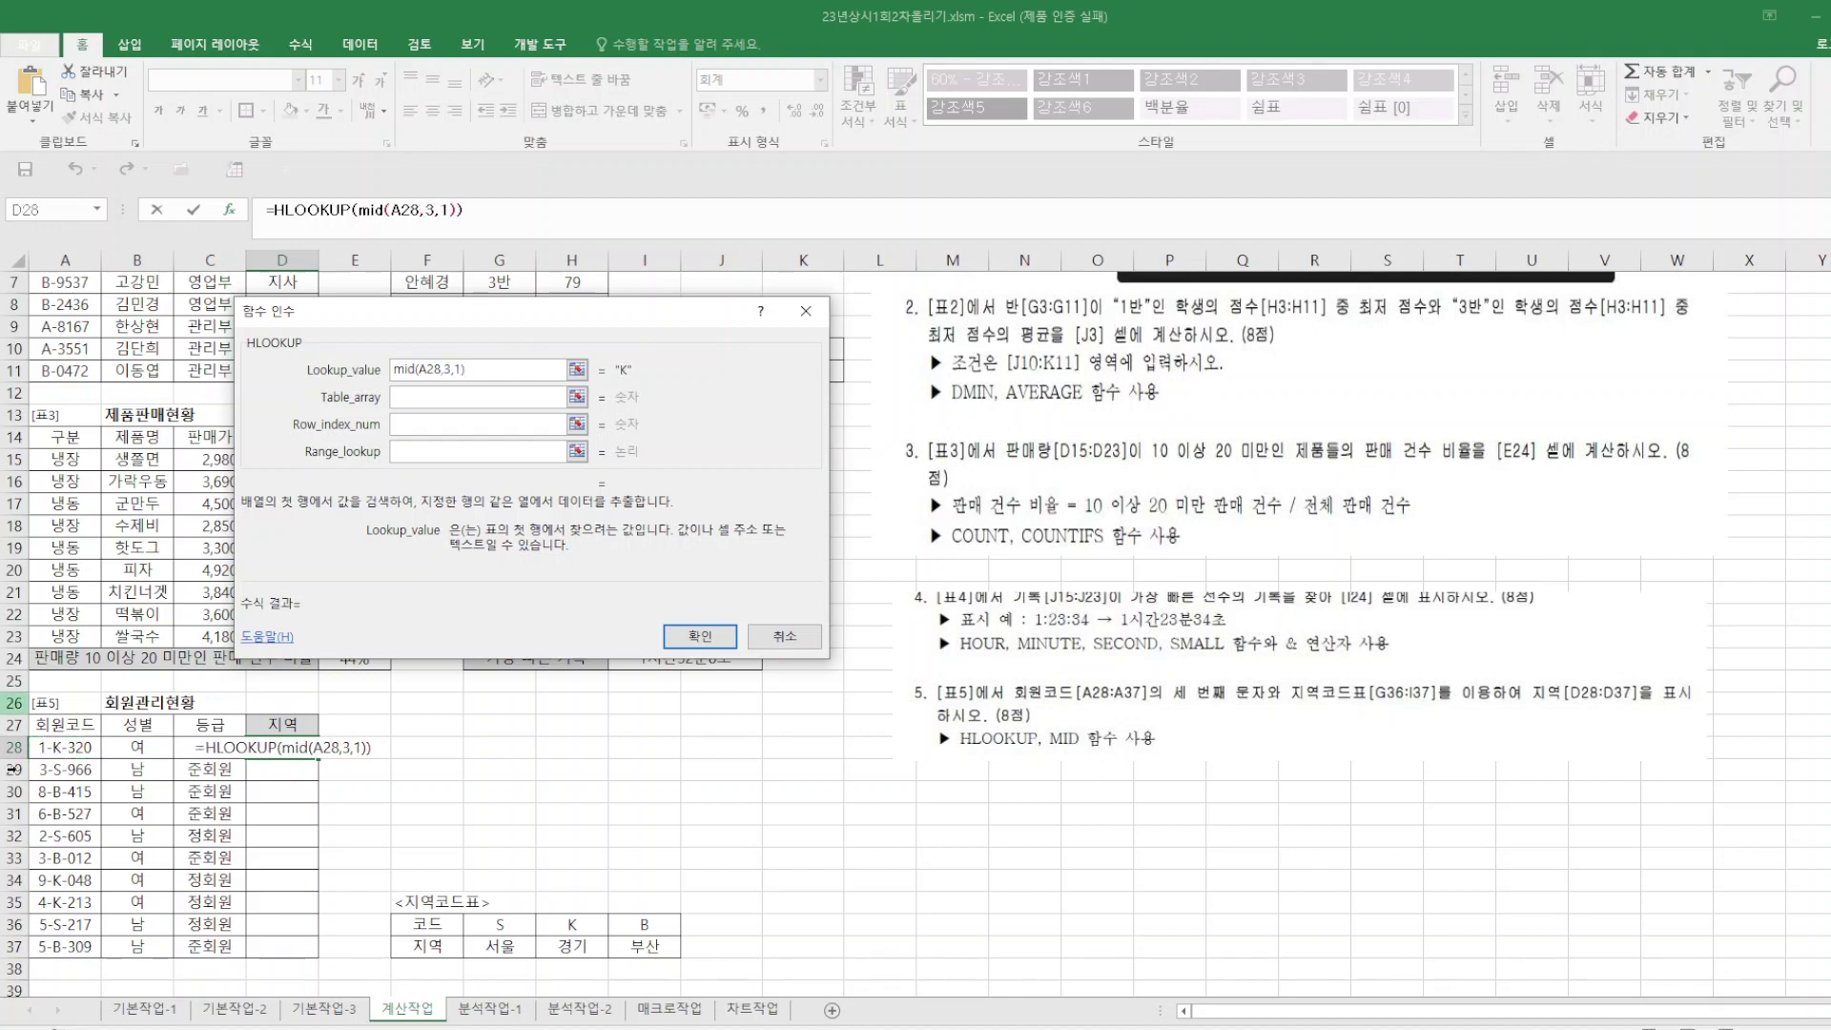
Set the HLOOKUP table array to the region code table as the absolute range $G$36:$I$37.
left_click(444, 398)
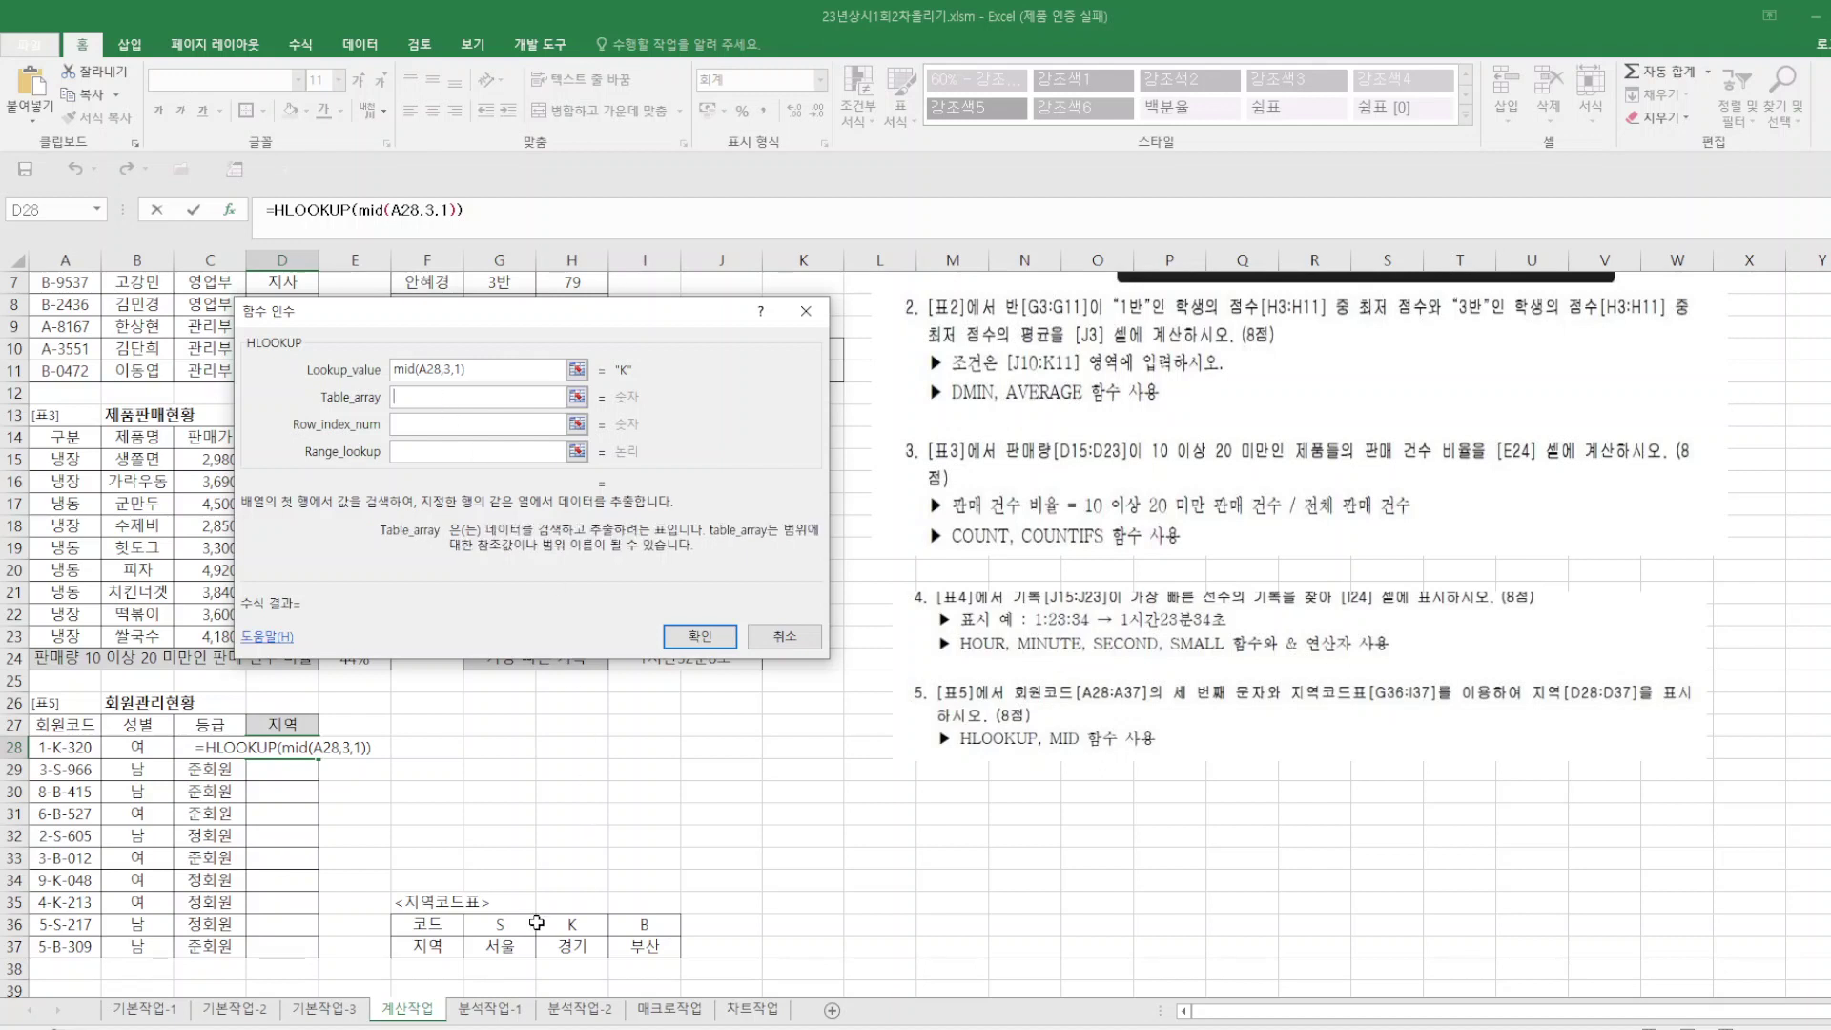
left_click_drag(501, 923, 627, 946)
key("F4")
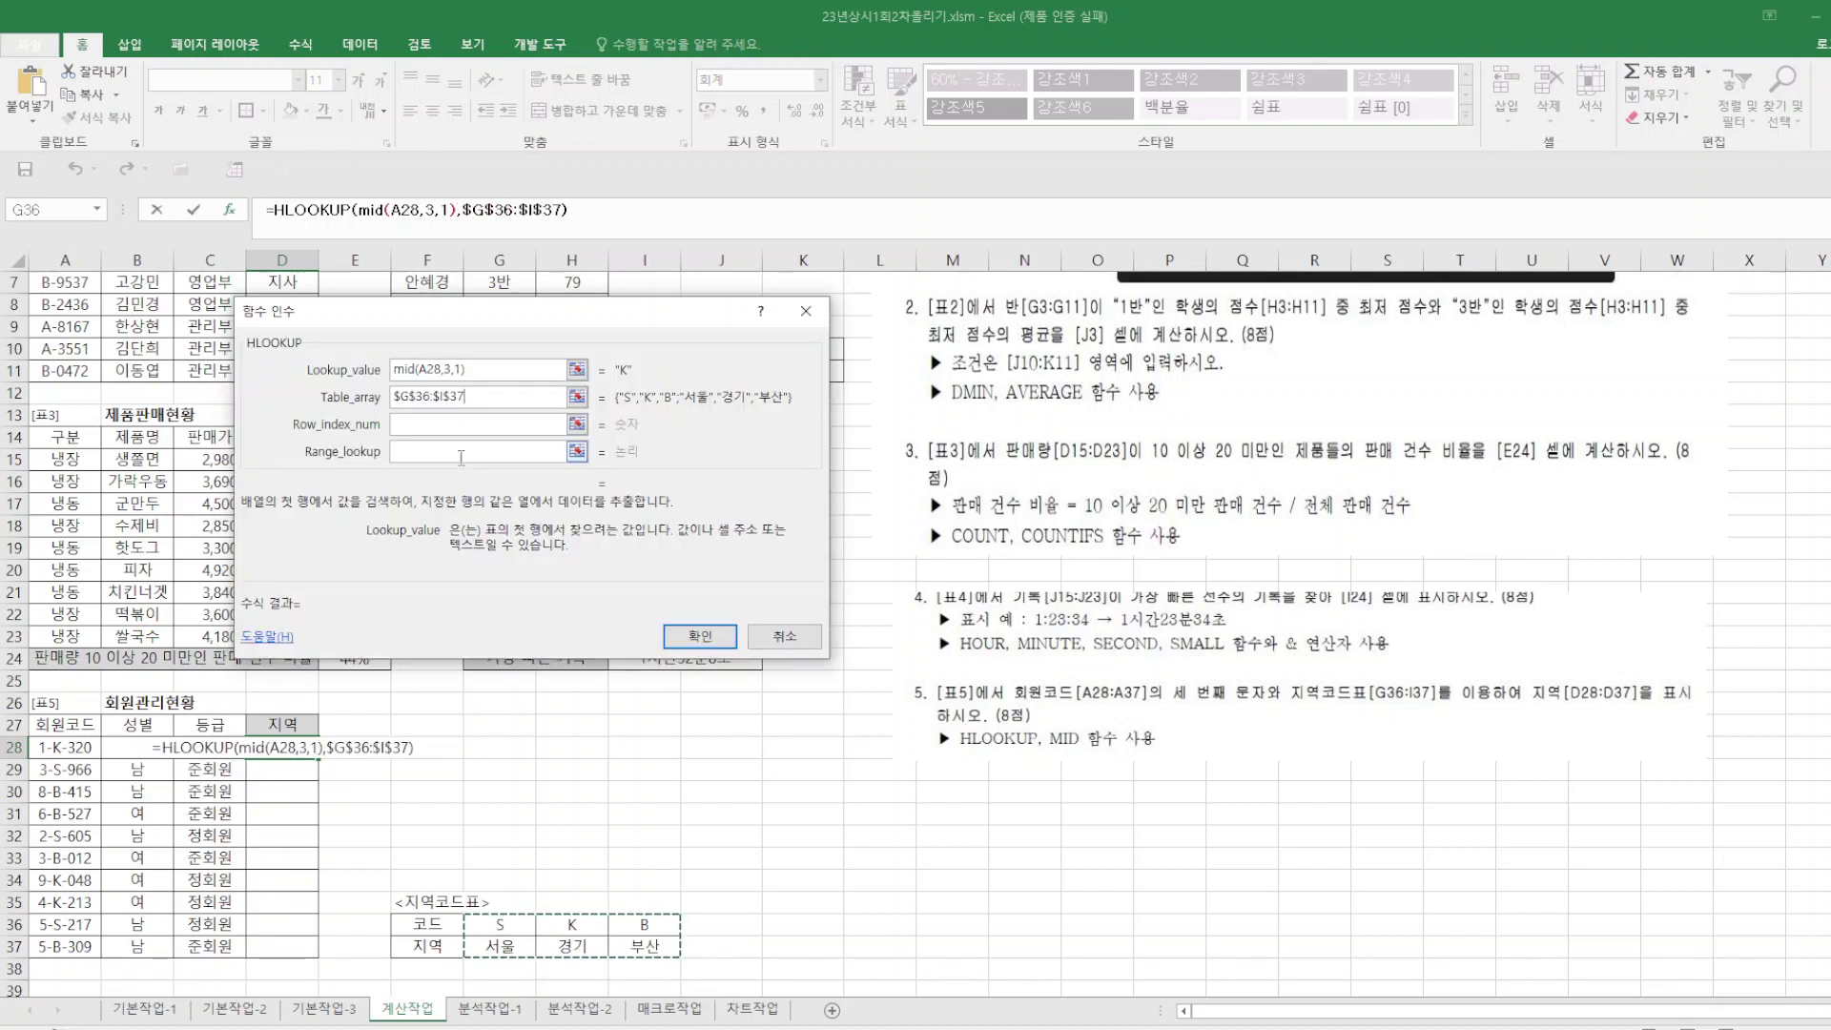
Set the HLOOKUP row index to 2 and range lookup to 0, and confirm the formula.
left_click(449, 425)
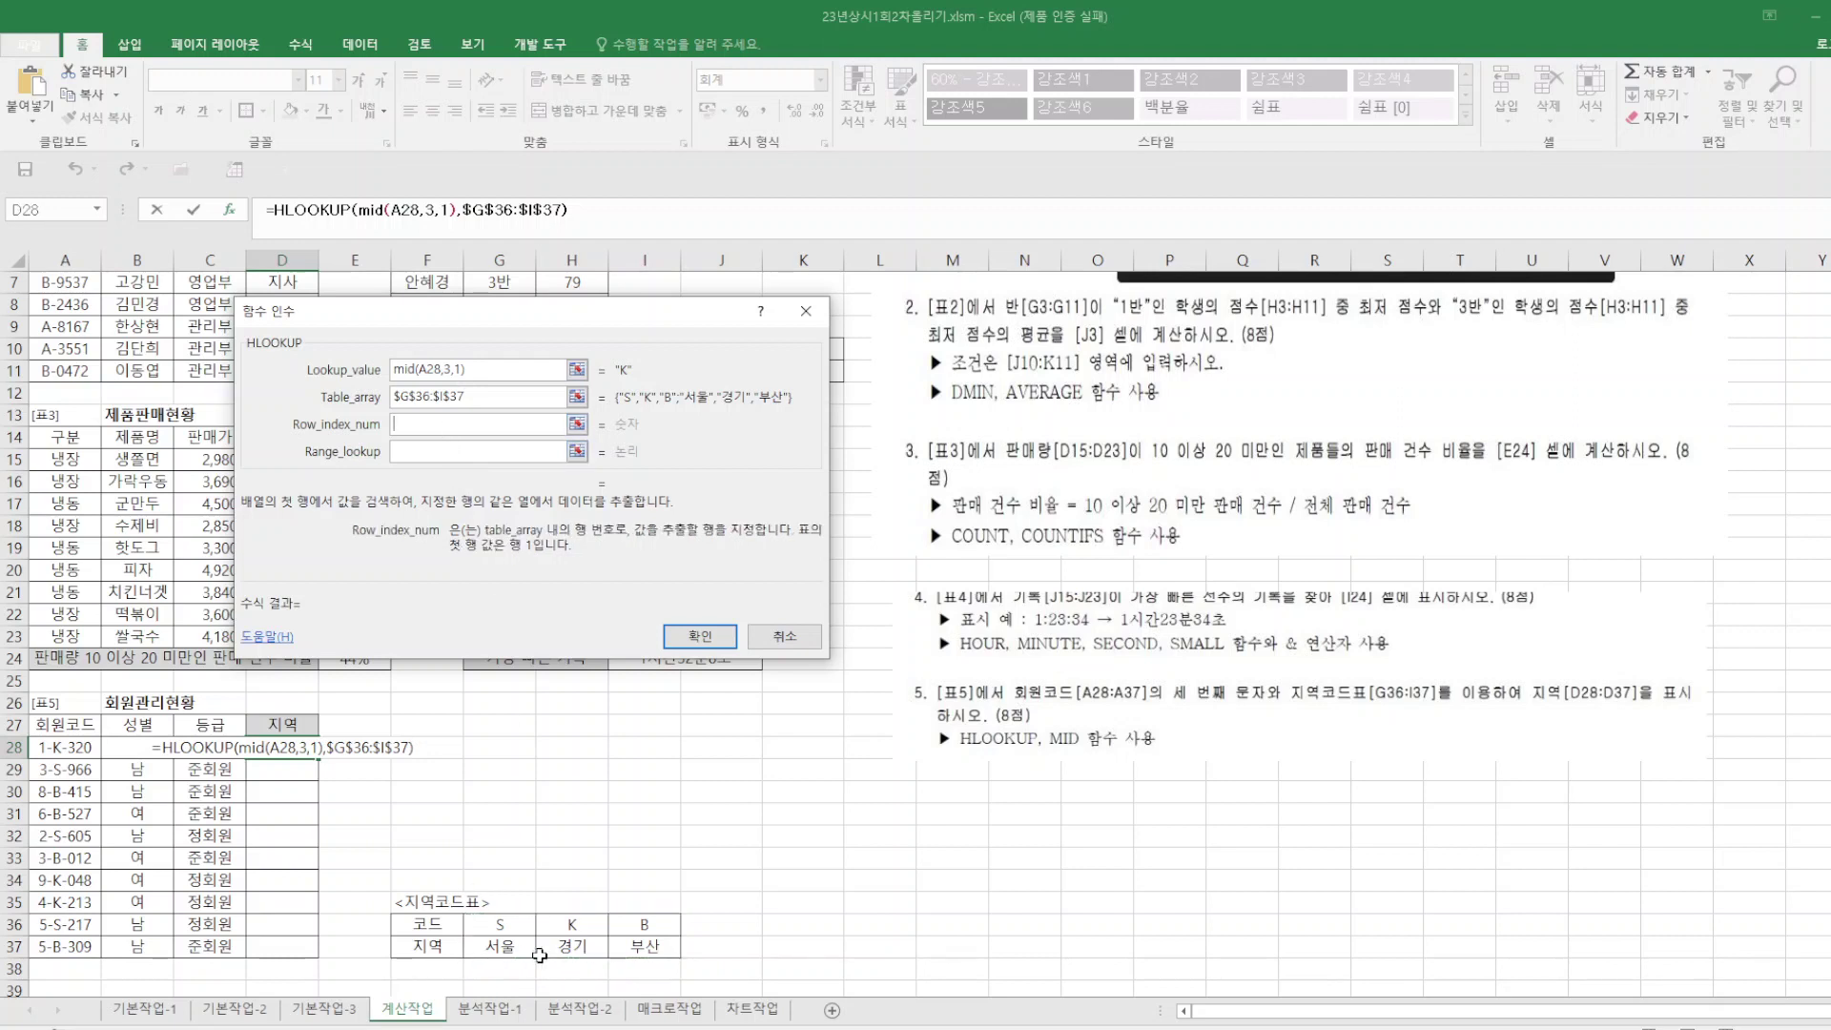
type("2")
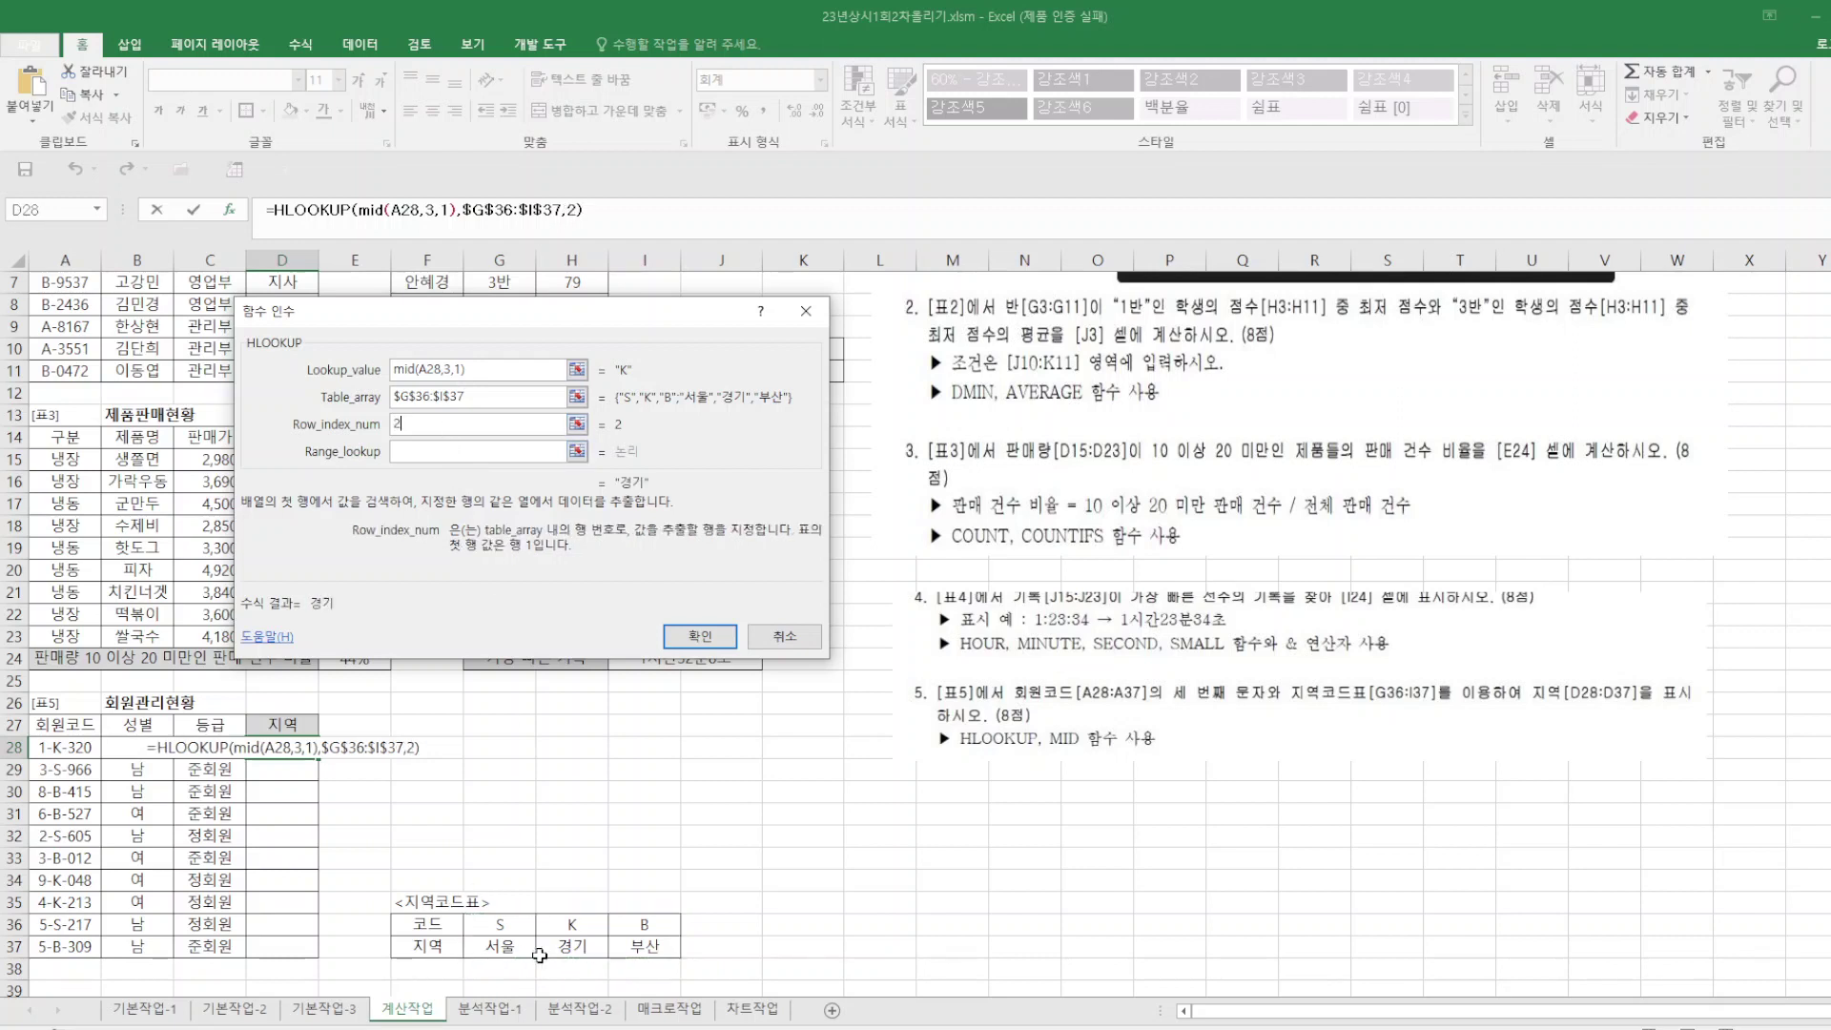
left_click(429, 454)
type("0")
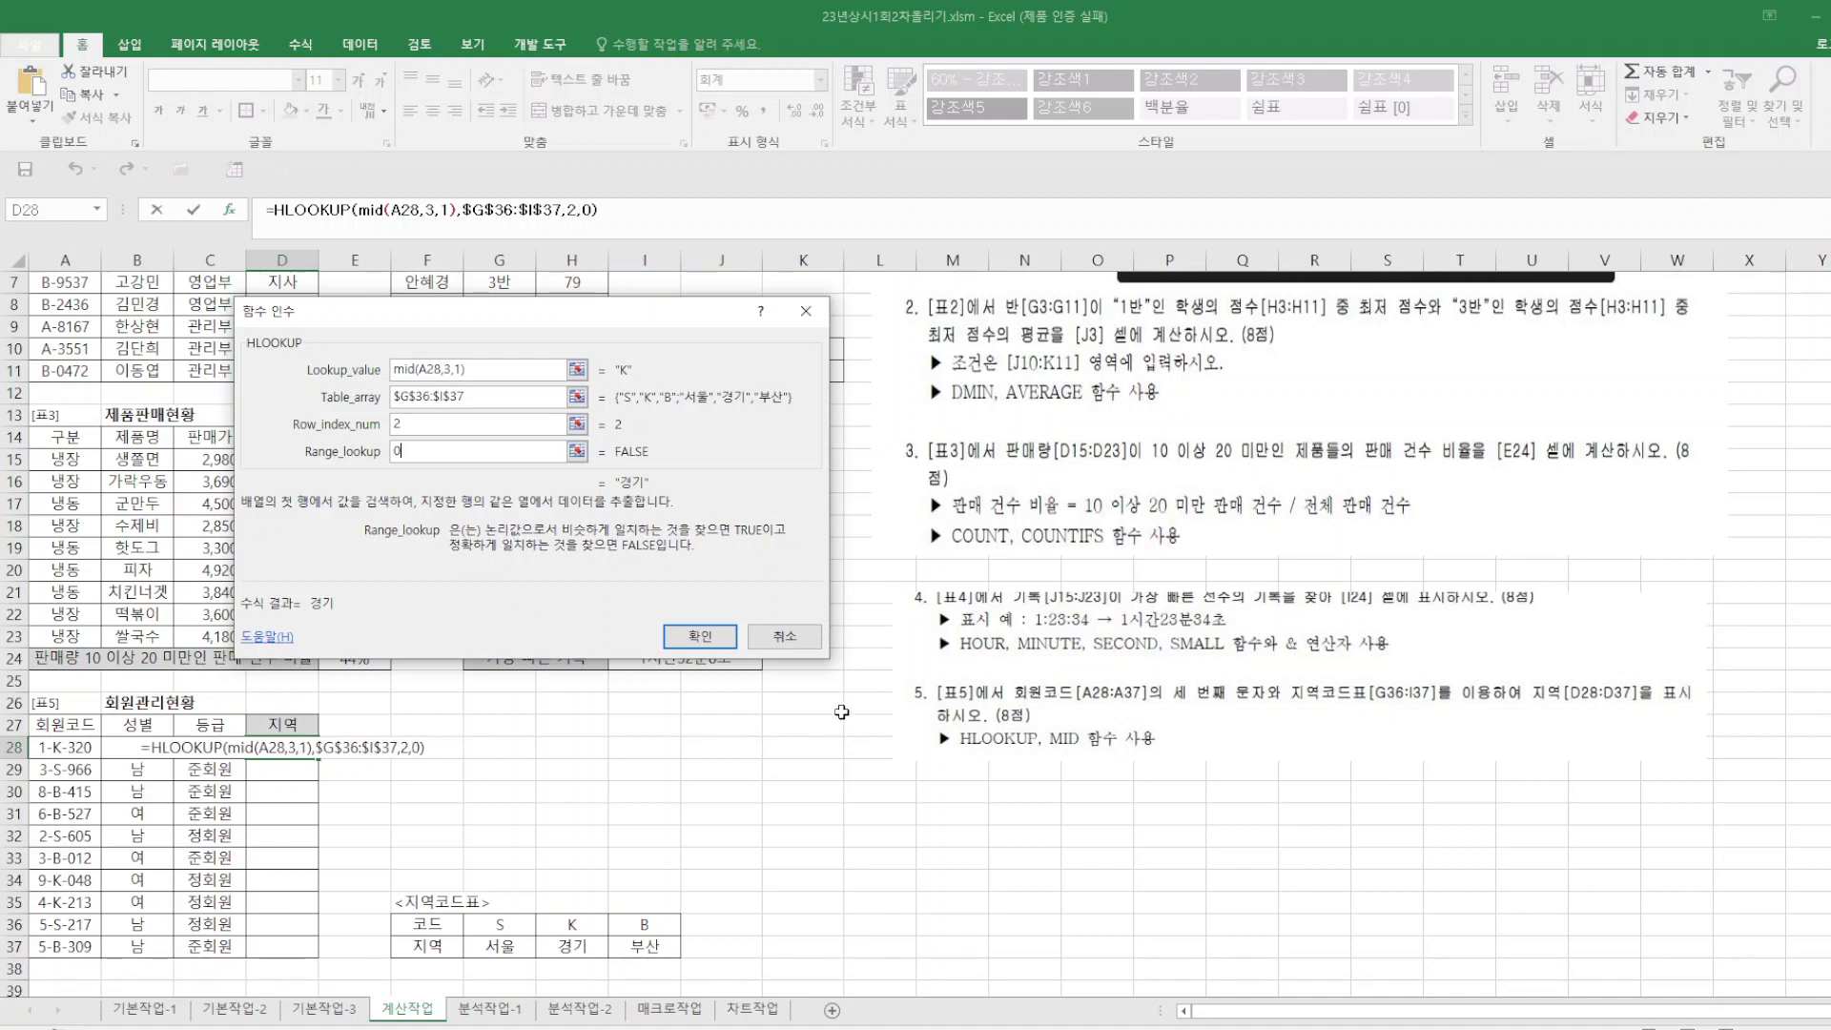
left_click(700, 636)
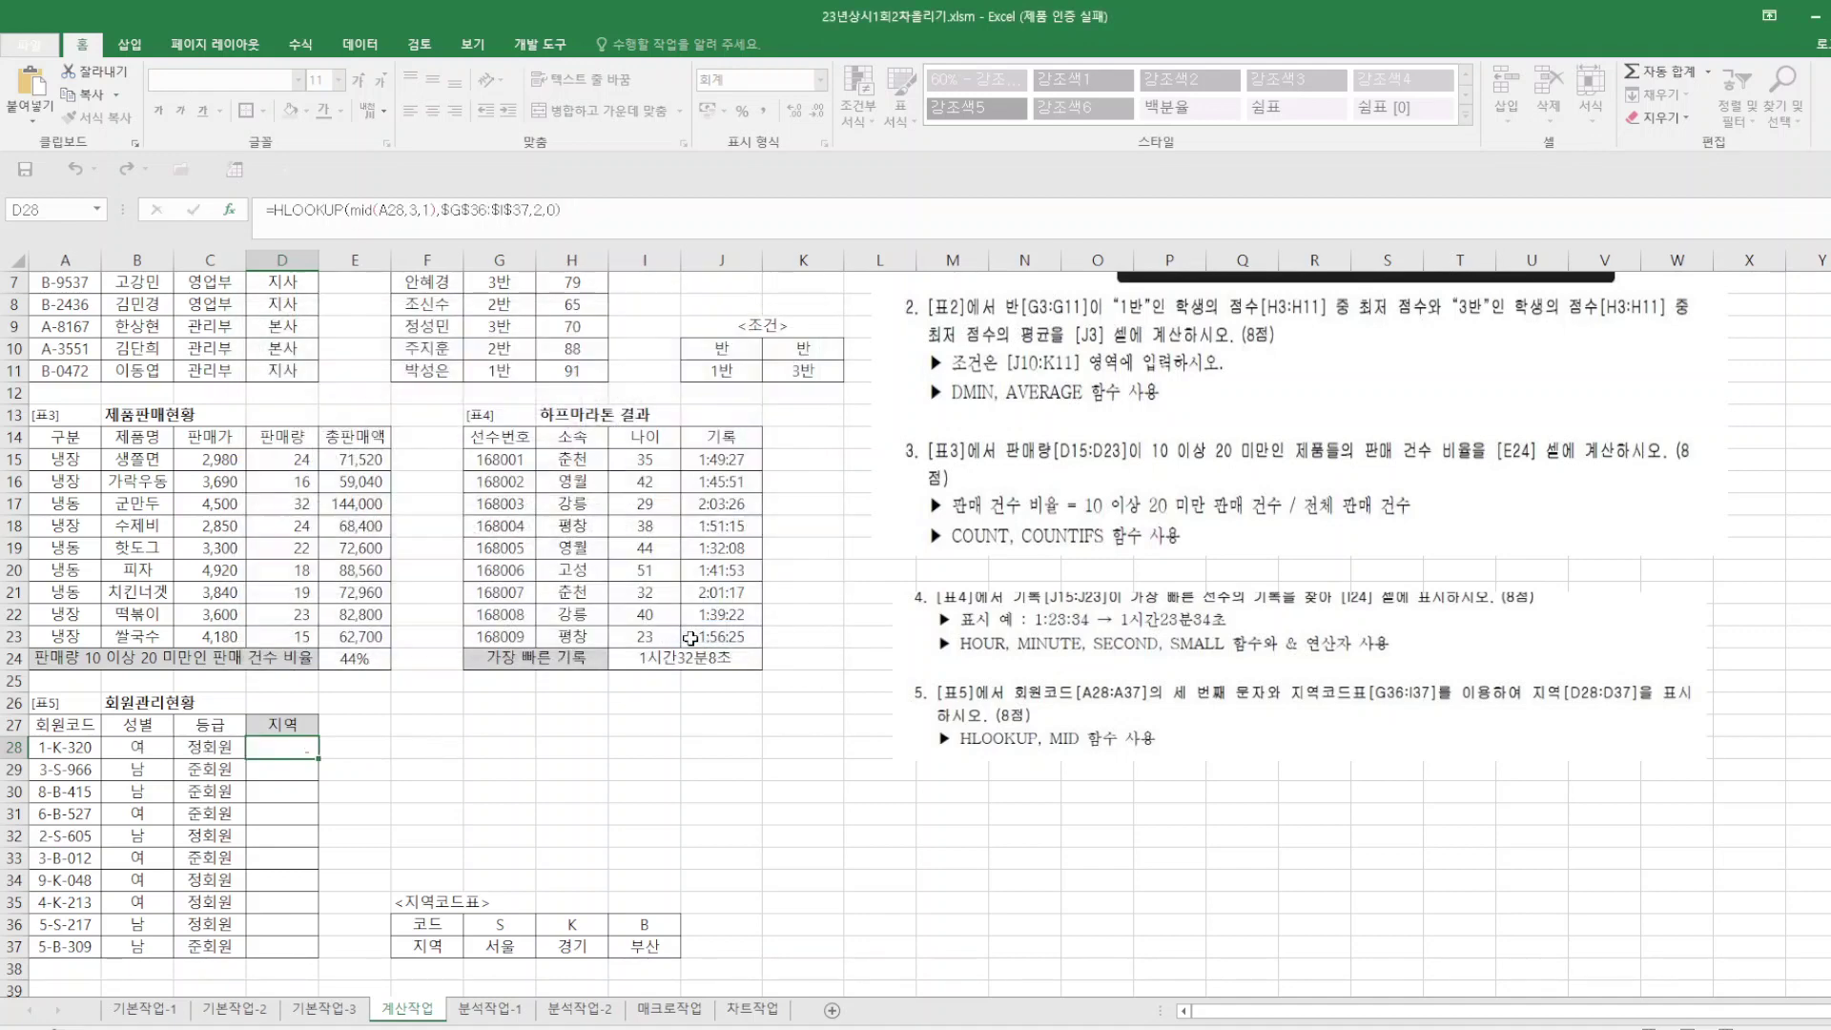
Fill the D28 region formula down through D37.
double_click(318, 759)
left_click(1007, 864)
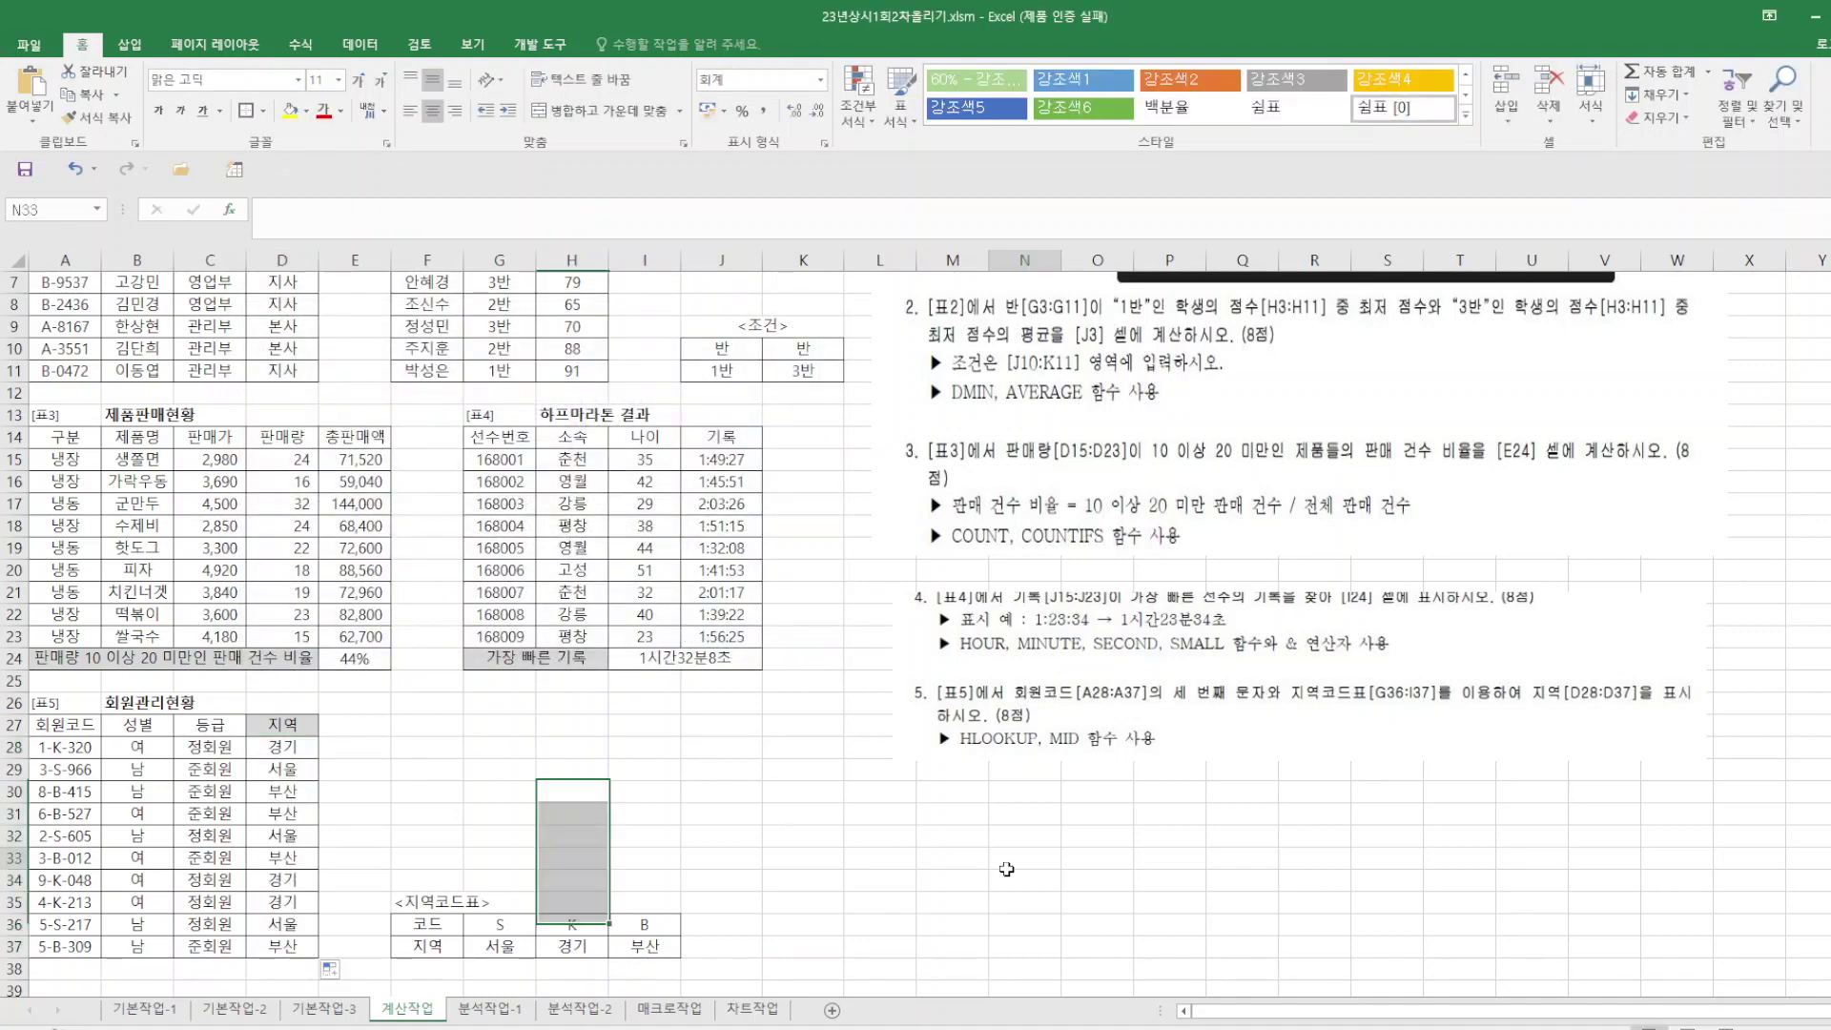
scroll(992, 844, "up", 2)
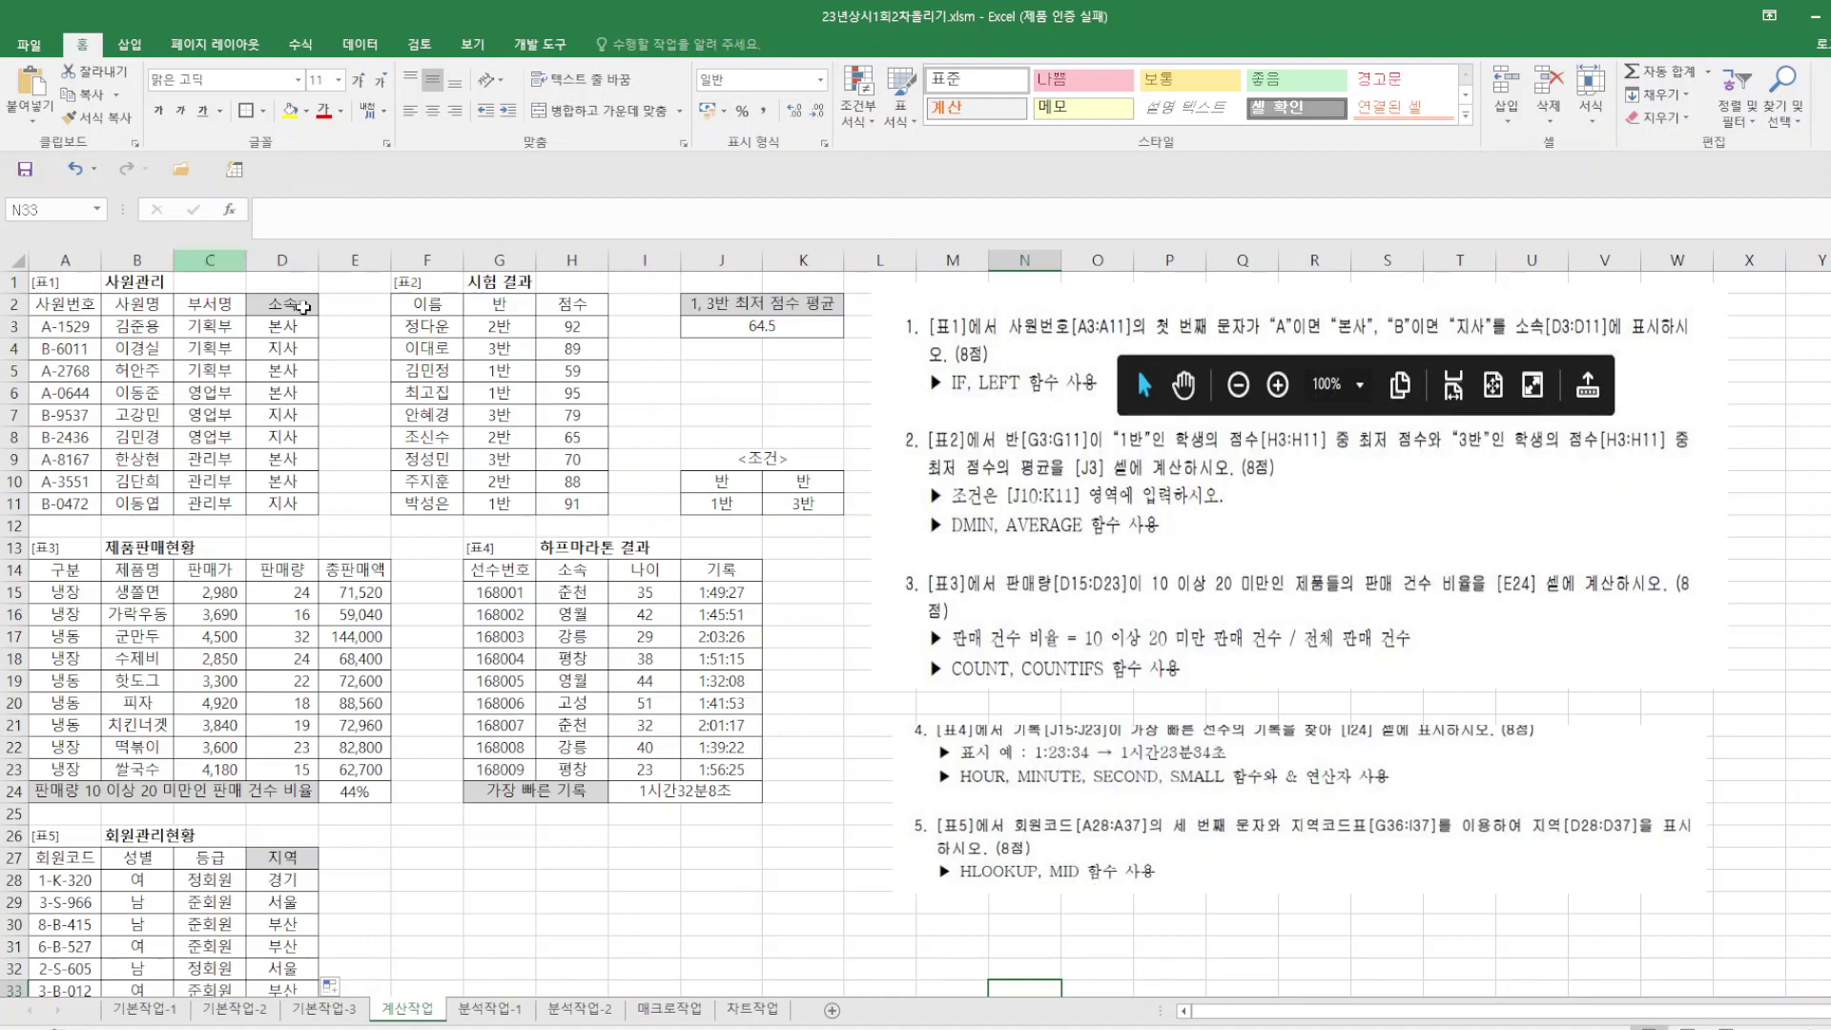
On sheet 분석작업-1, sort the 상공산업 급여지급명세서 table by 부서명 in ascending order.
left_click(490, 1010)
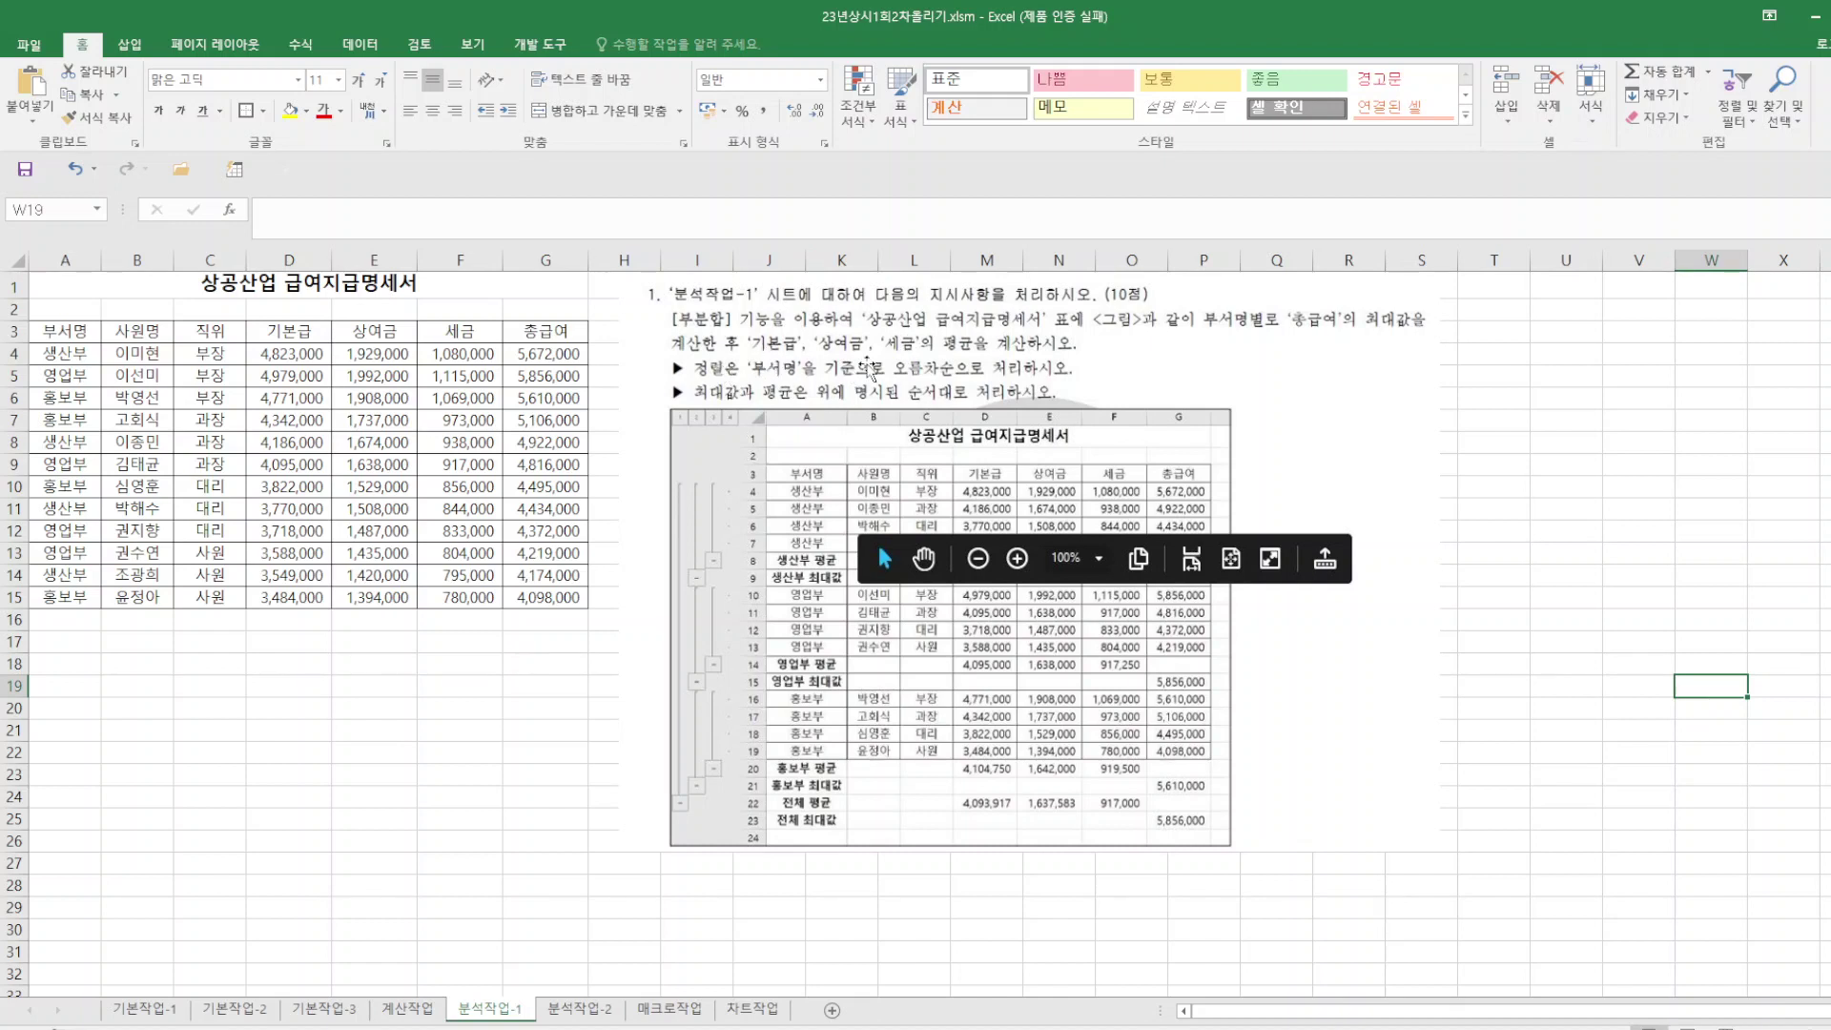
left_click(86, 335)
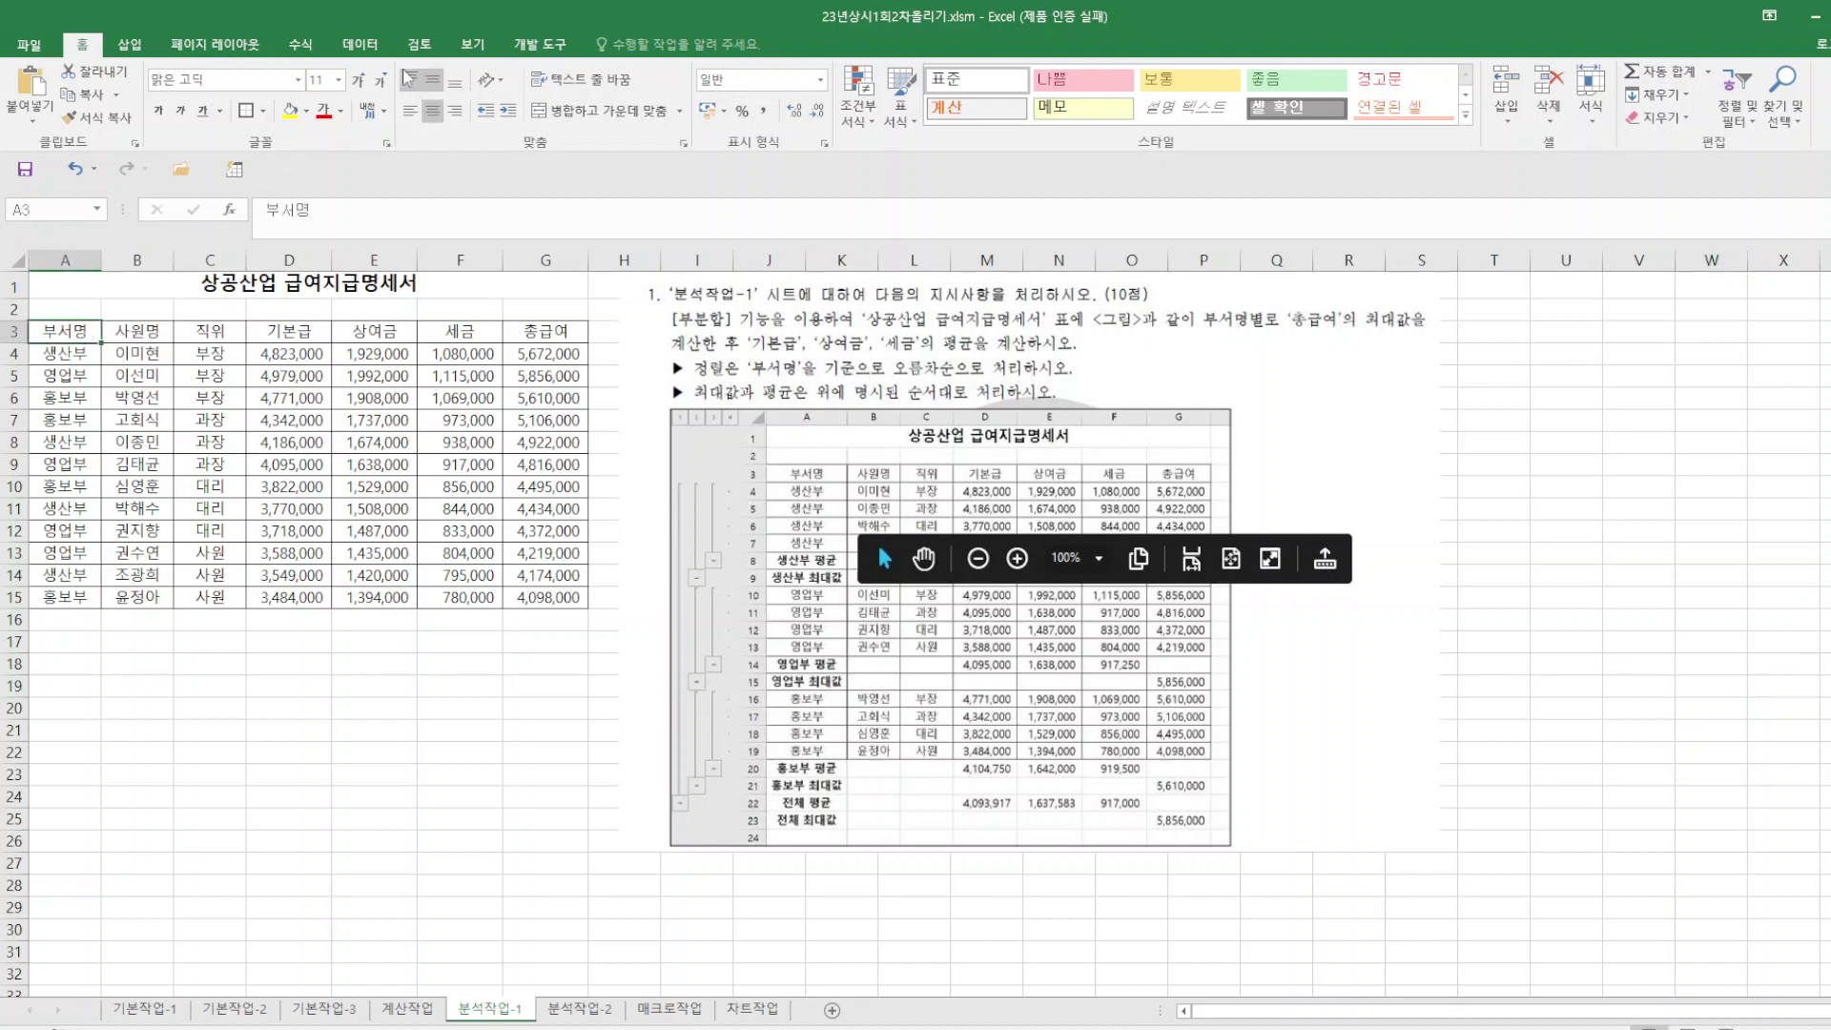
left_click(362, 45)
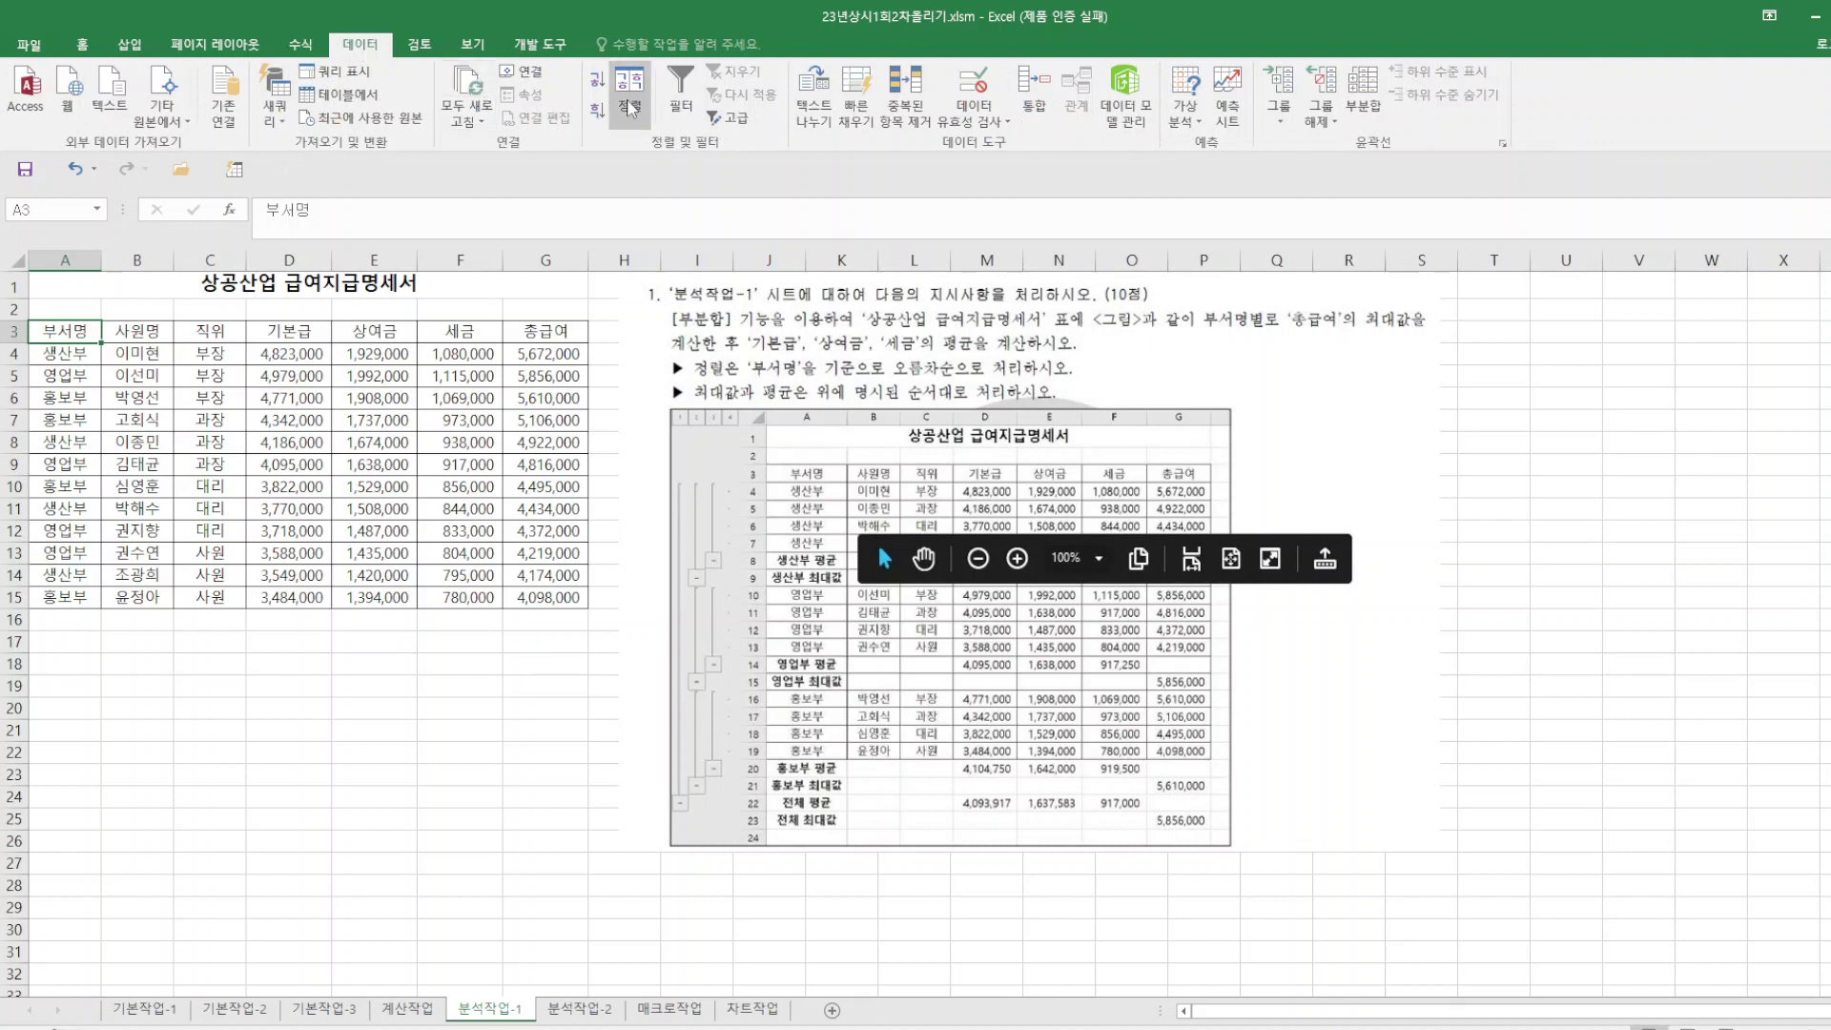
left_click(595, 82)
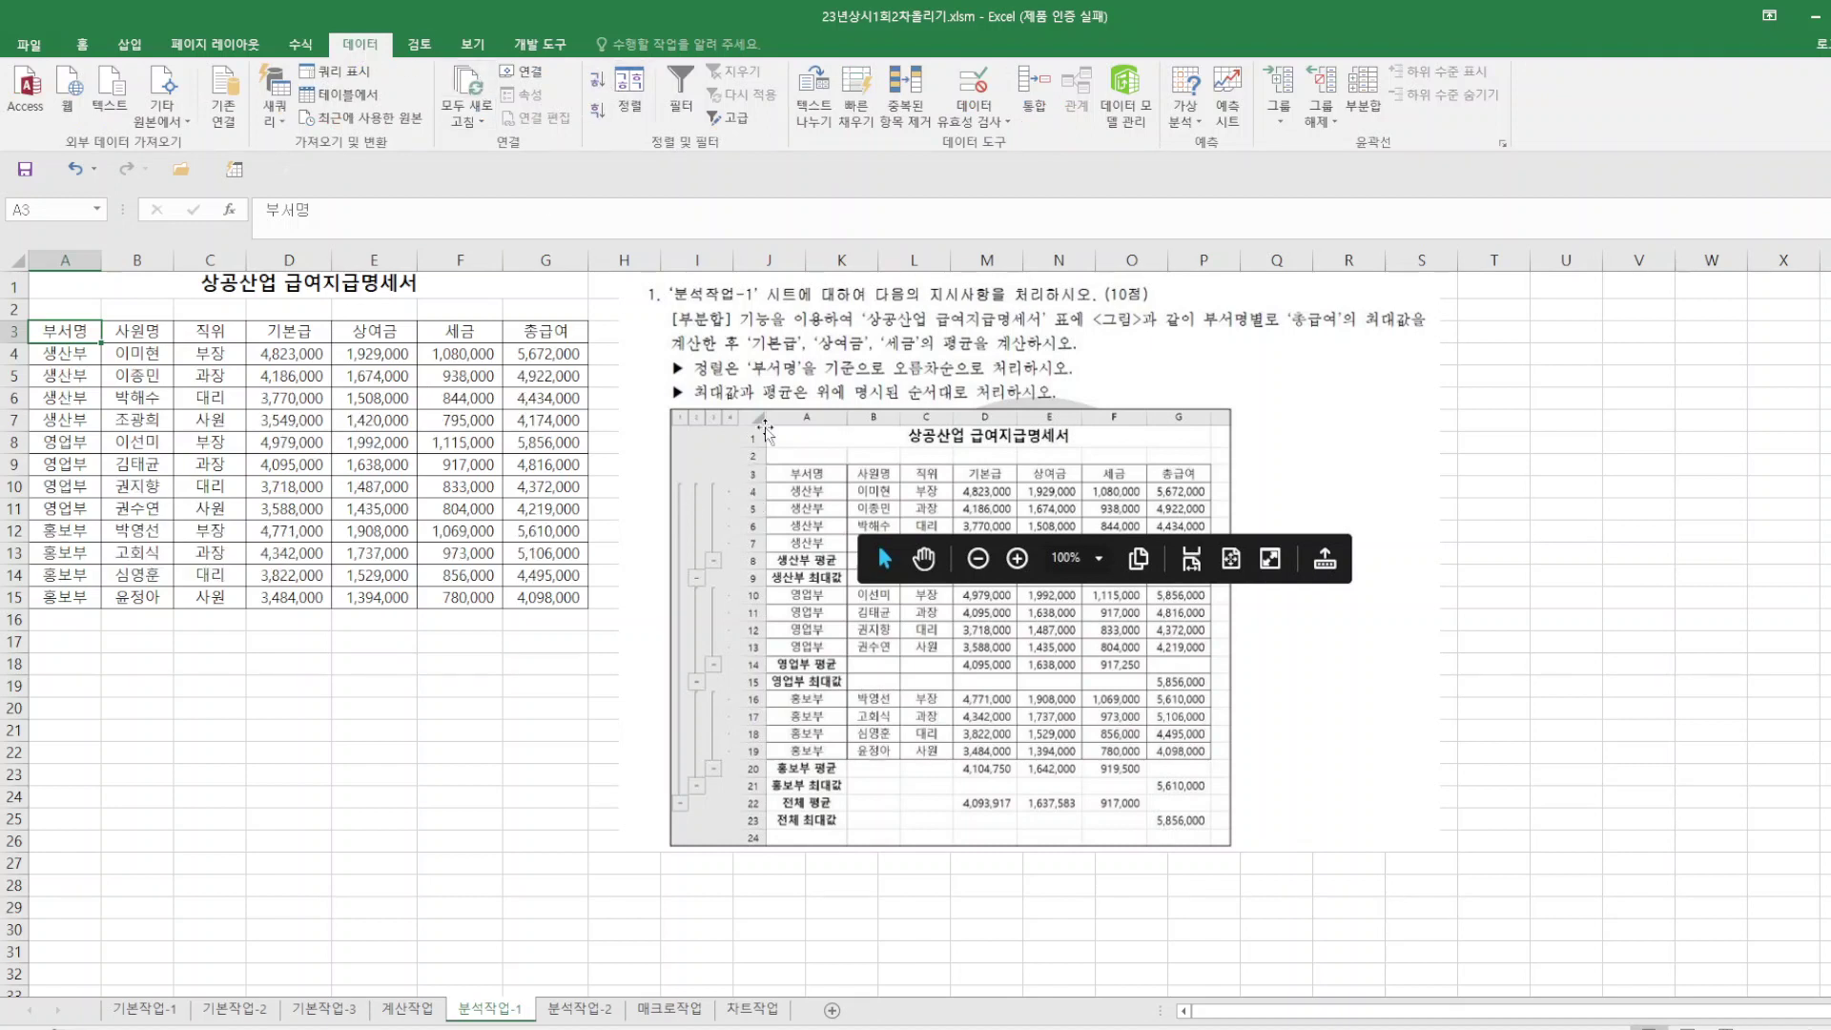
Add subtotals to the payroll table grouped by 부서명, using 최소값 on 총급여.
left_click(1364, 95)
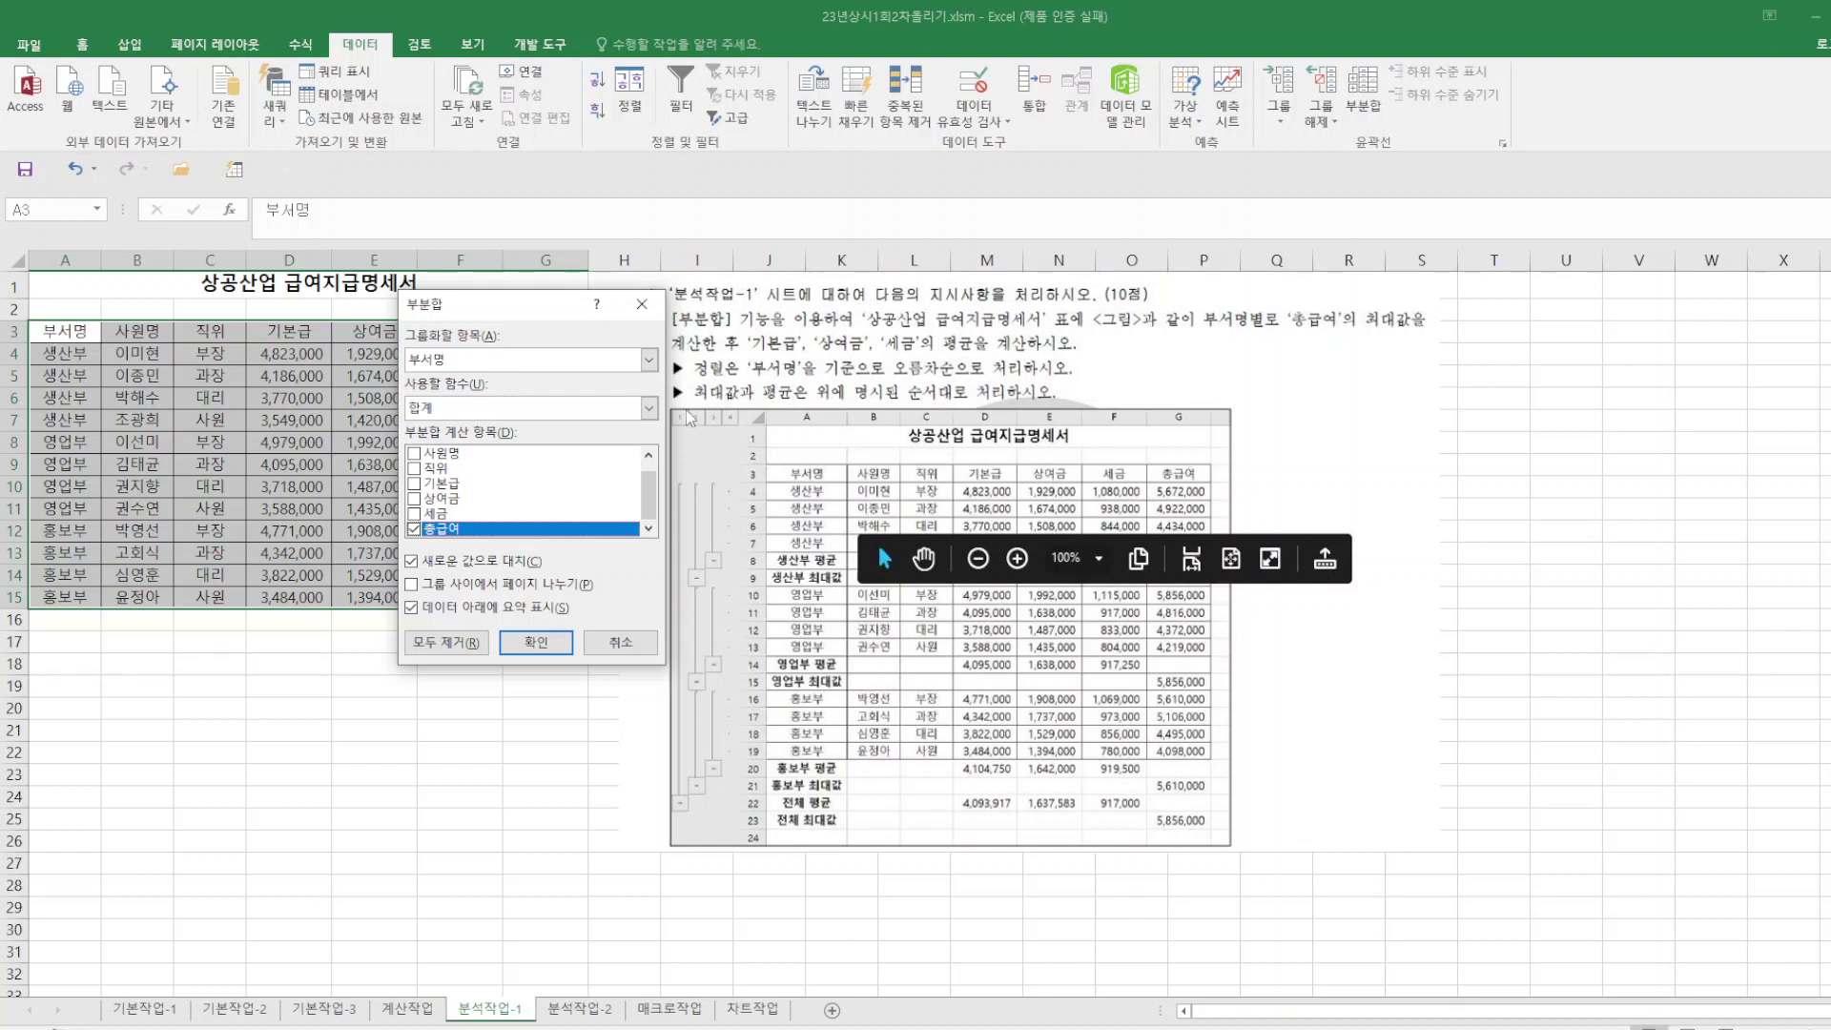
left_click(651, 408)
left_click(450, 487)
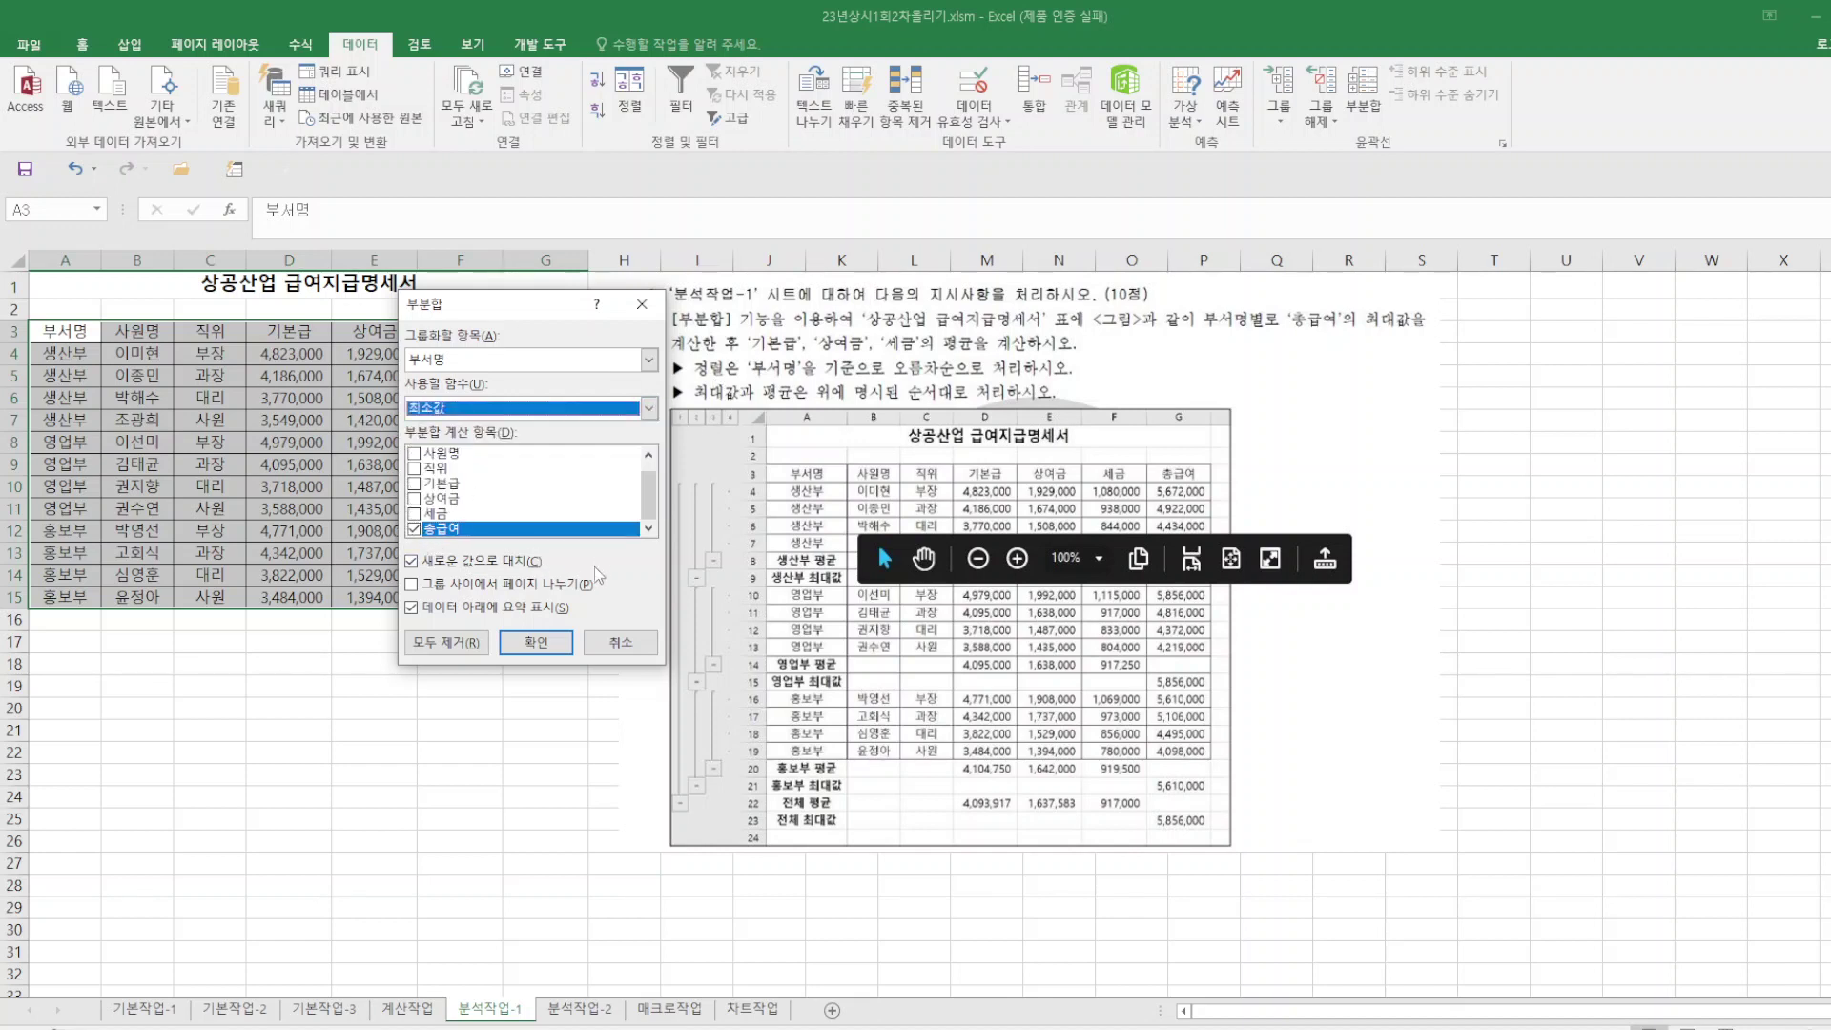
left_click(551, 650)
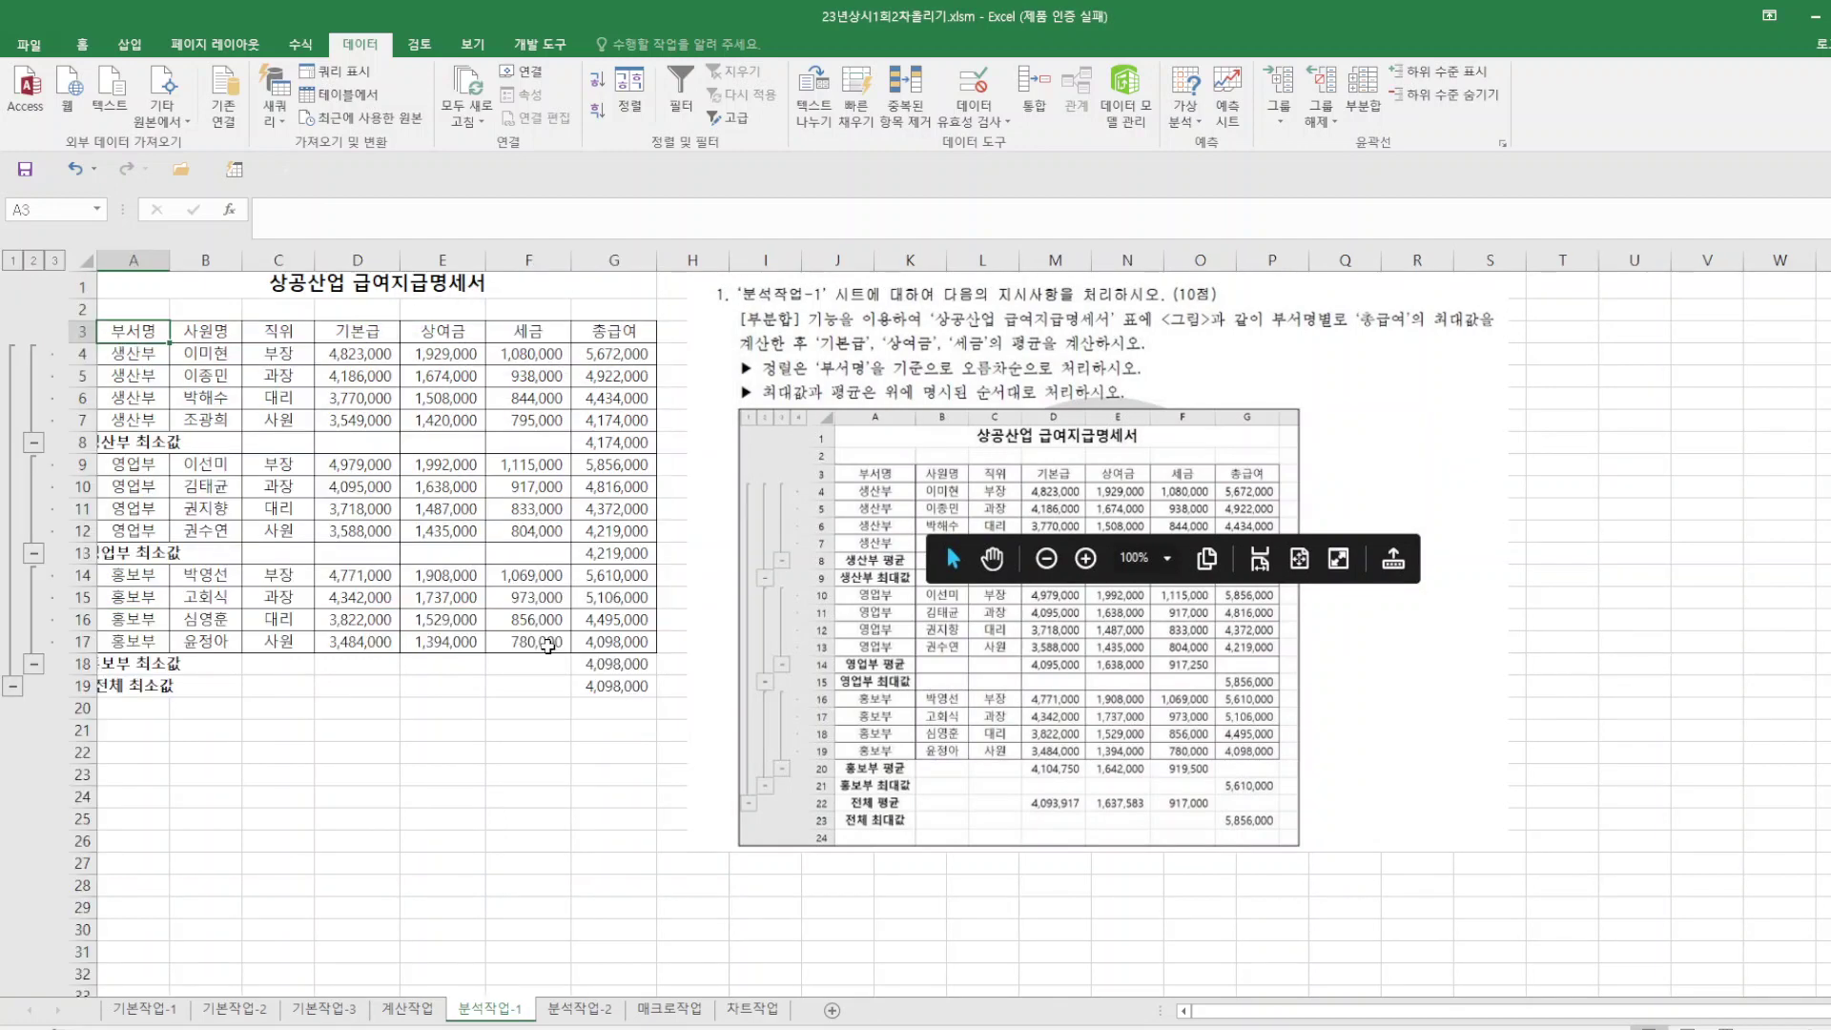
Add 평균 subtotals of 기본급, 상여금 and 세금 by 부서명 without replacing the existing subtotals, and autofit column A.
left_click(1364, 100)
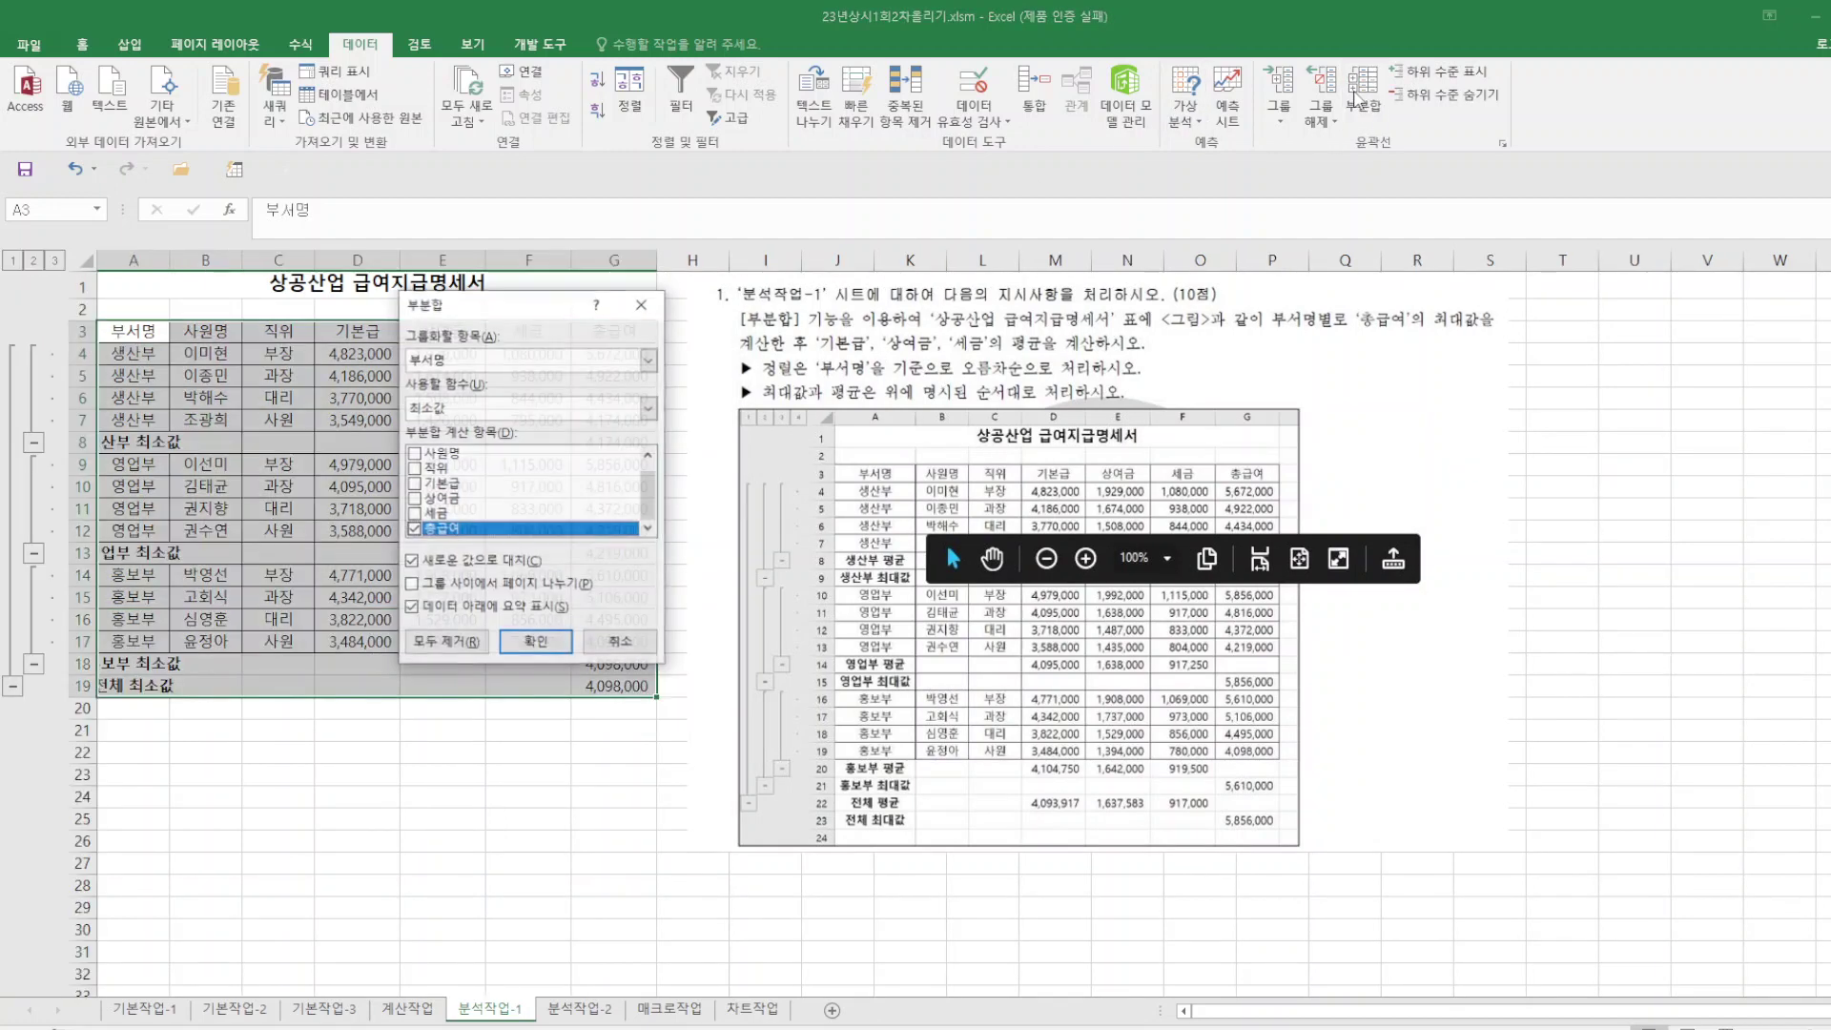
left_click(649, 408)
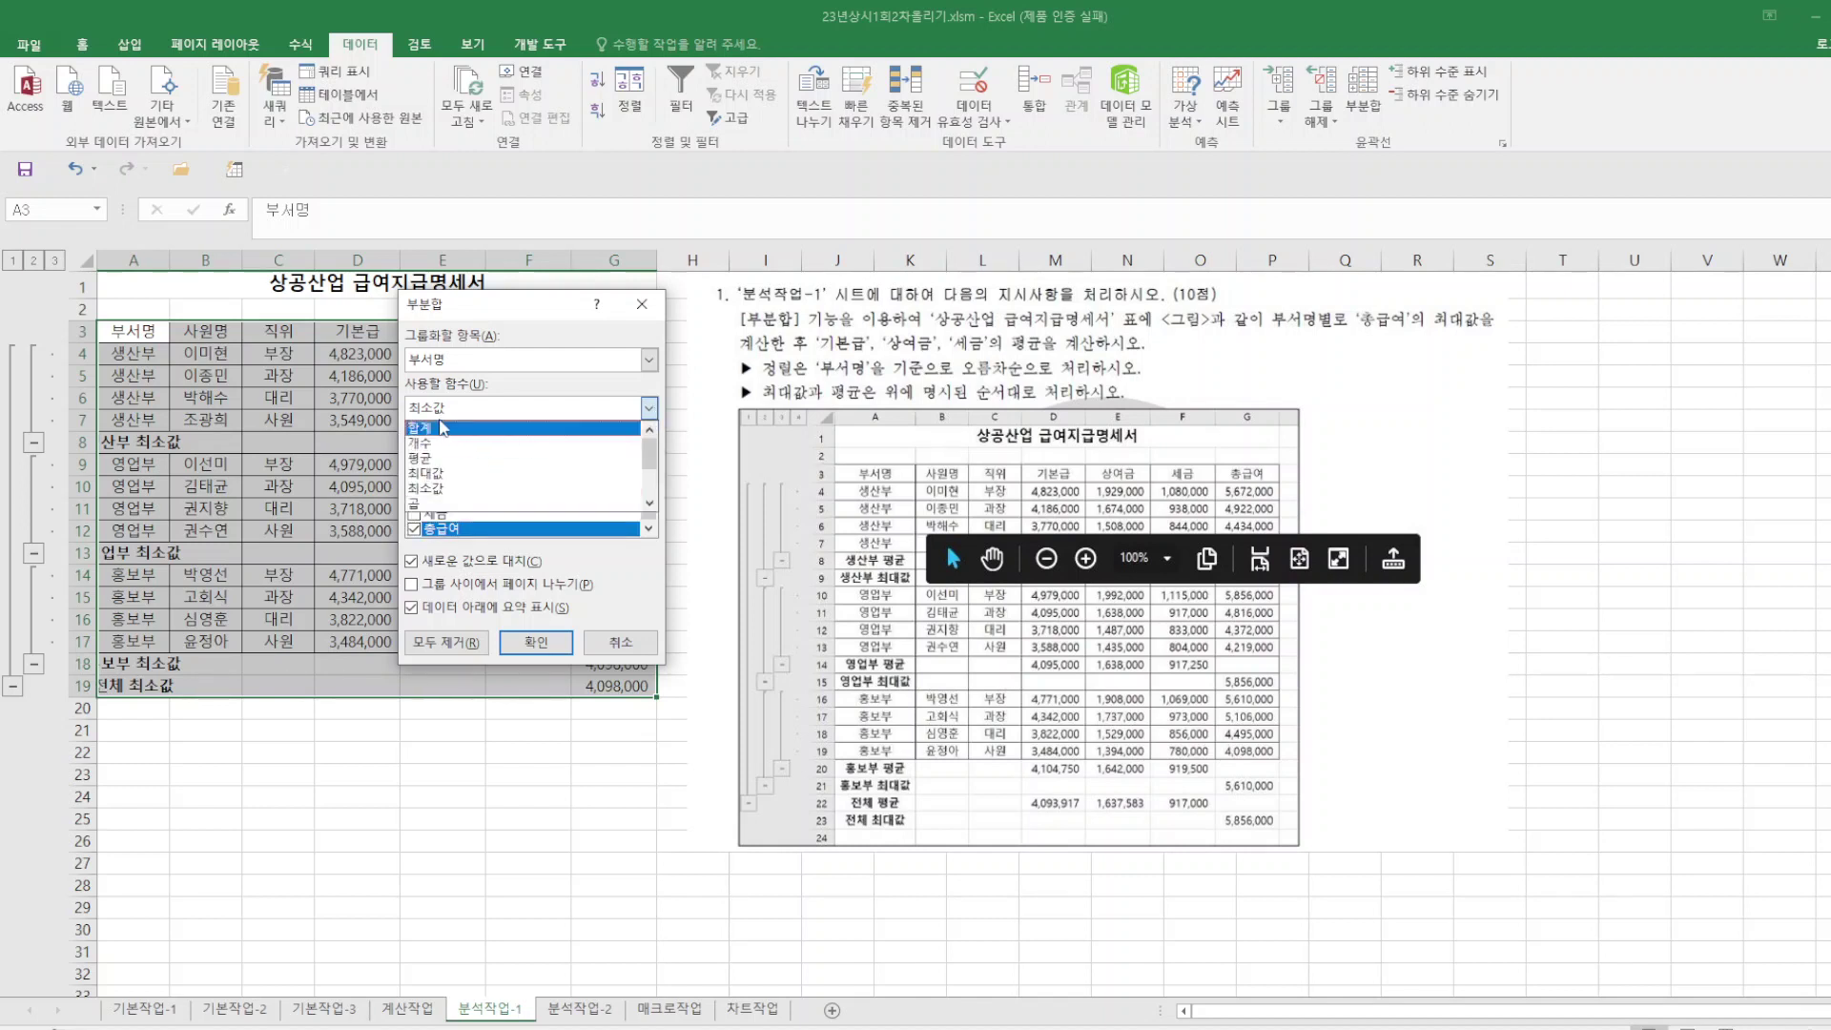
left_click(445, 459)
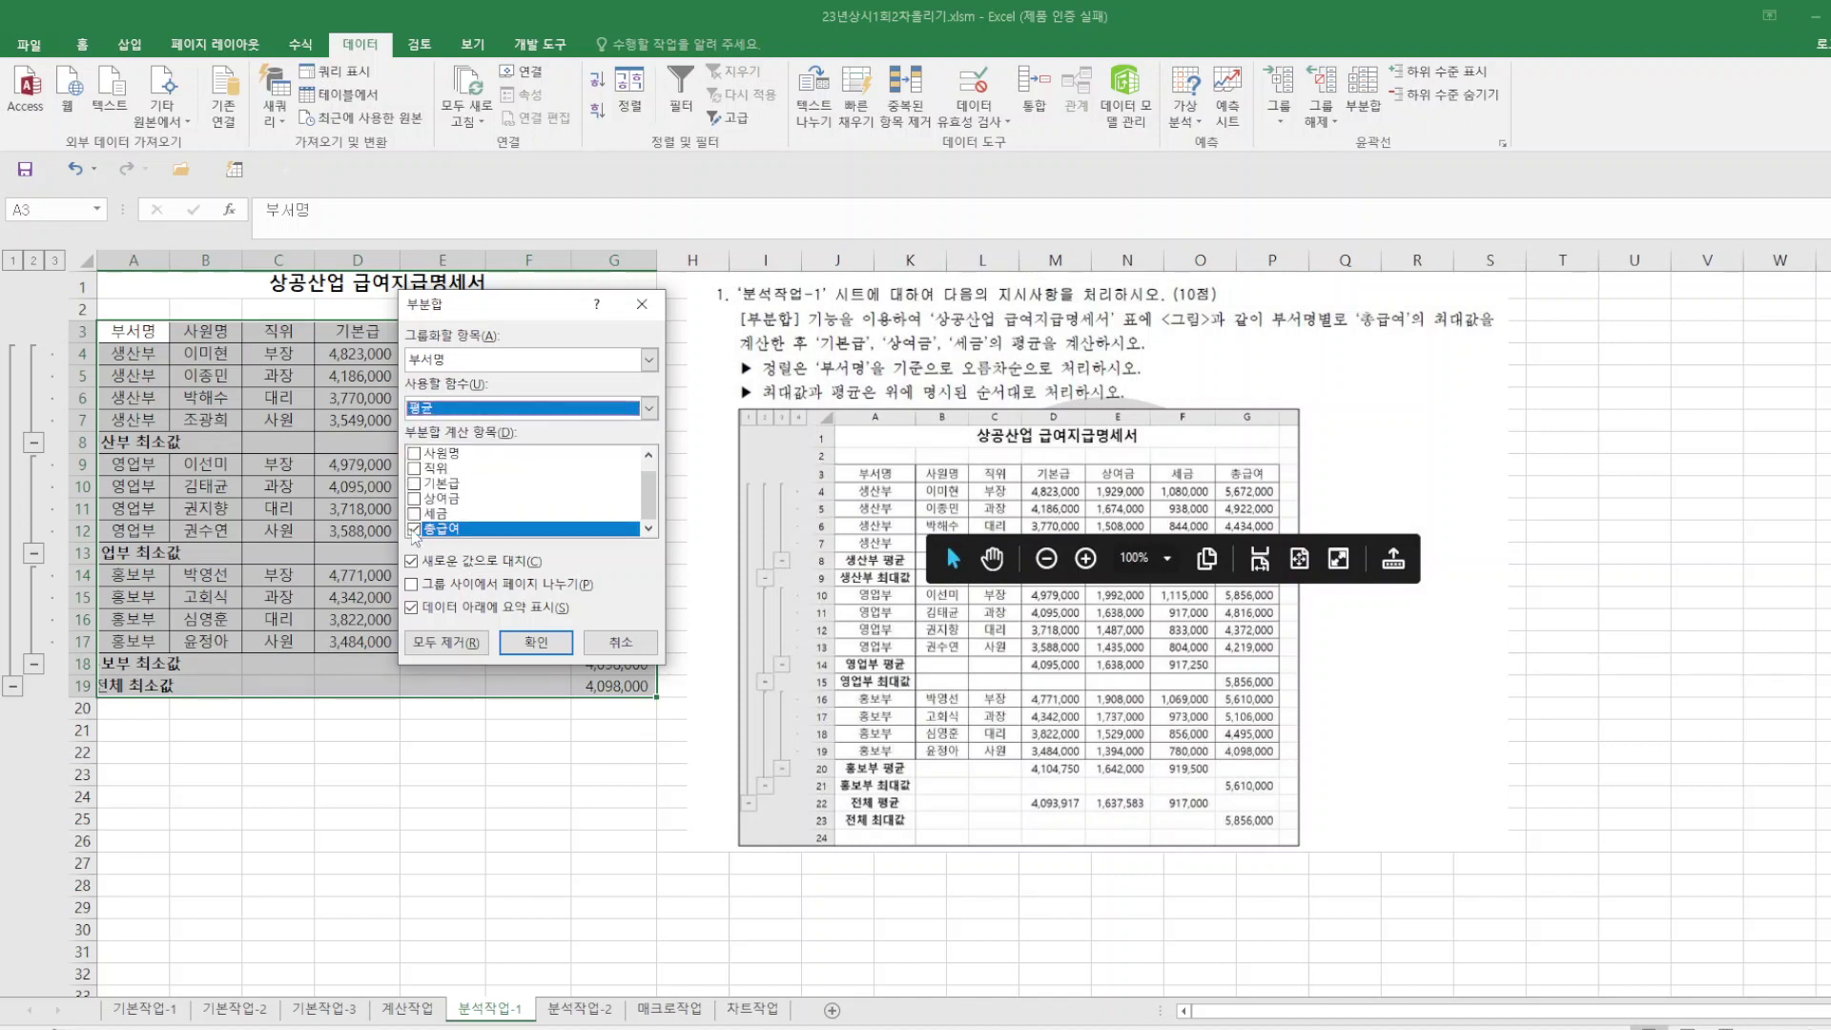
left_click(414, 529)
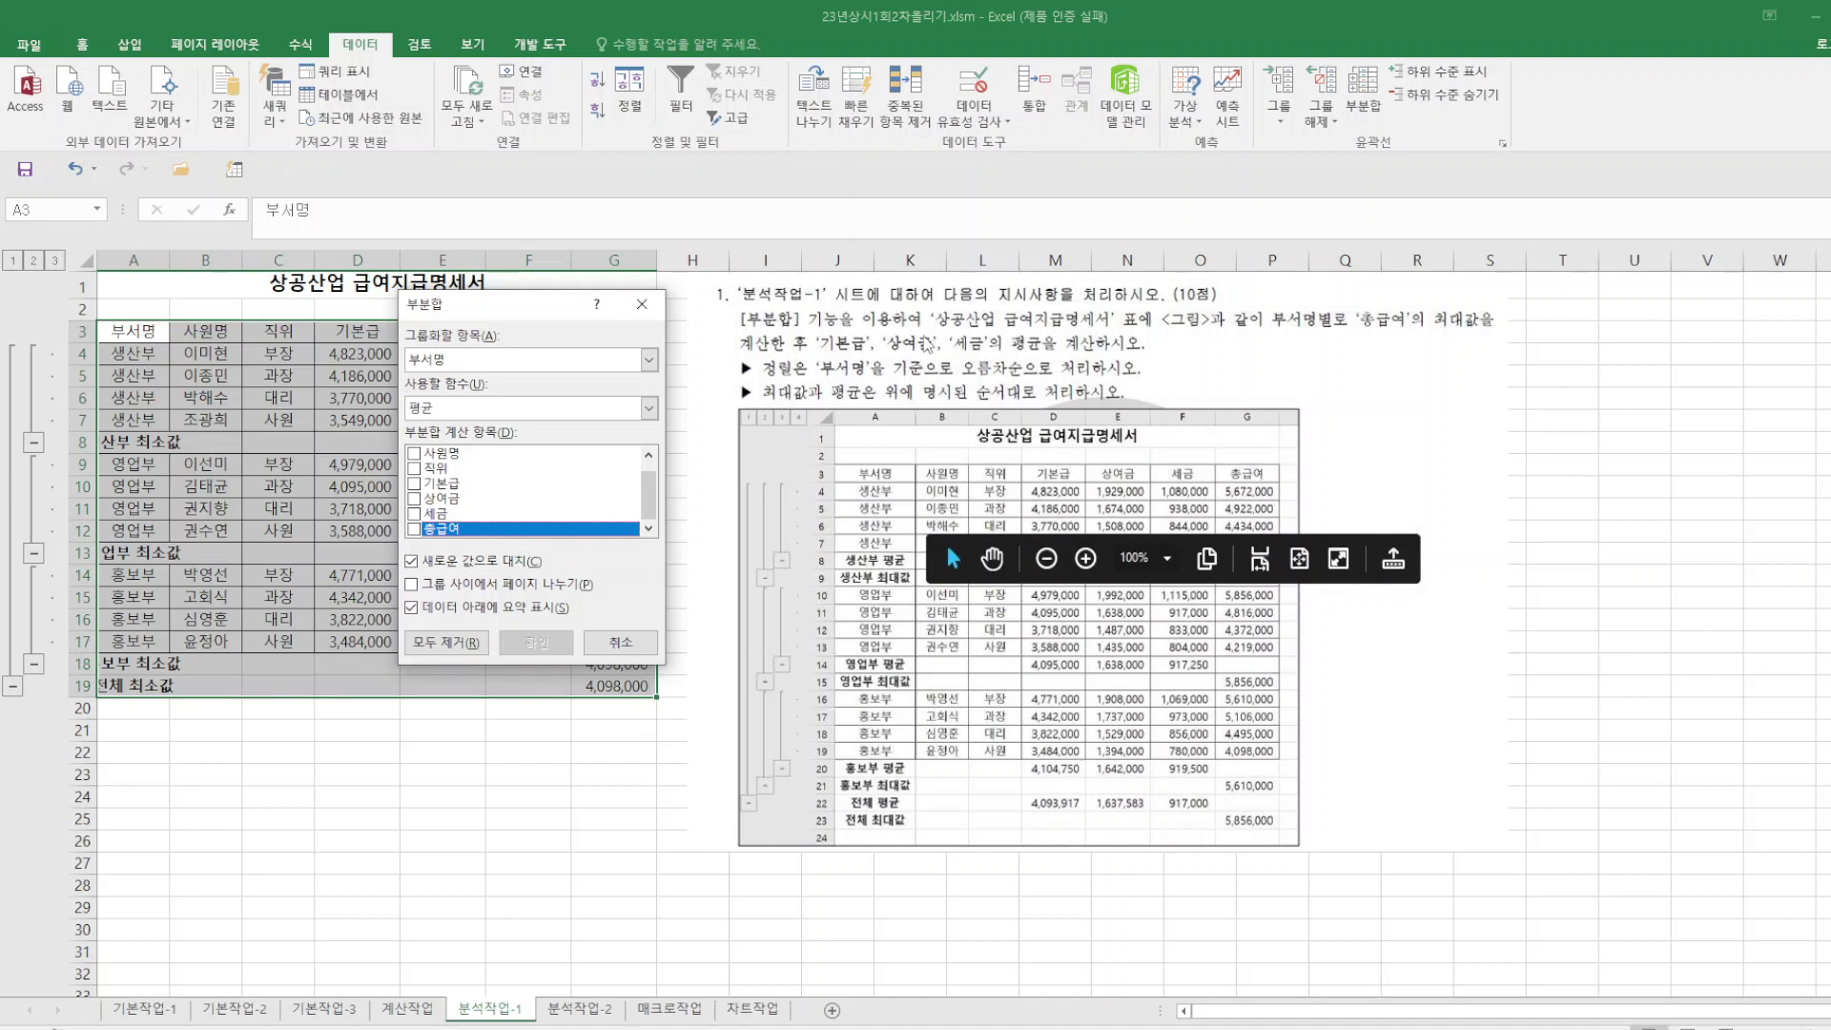
left_click(414, 483)
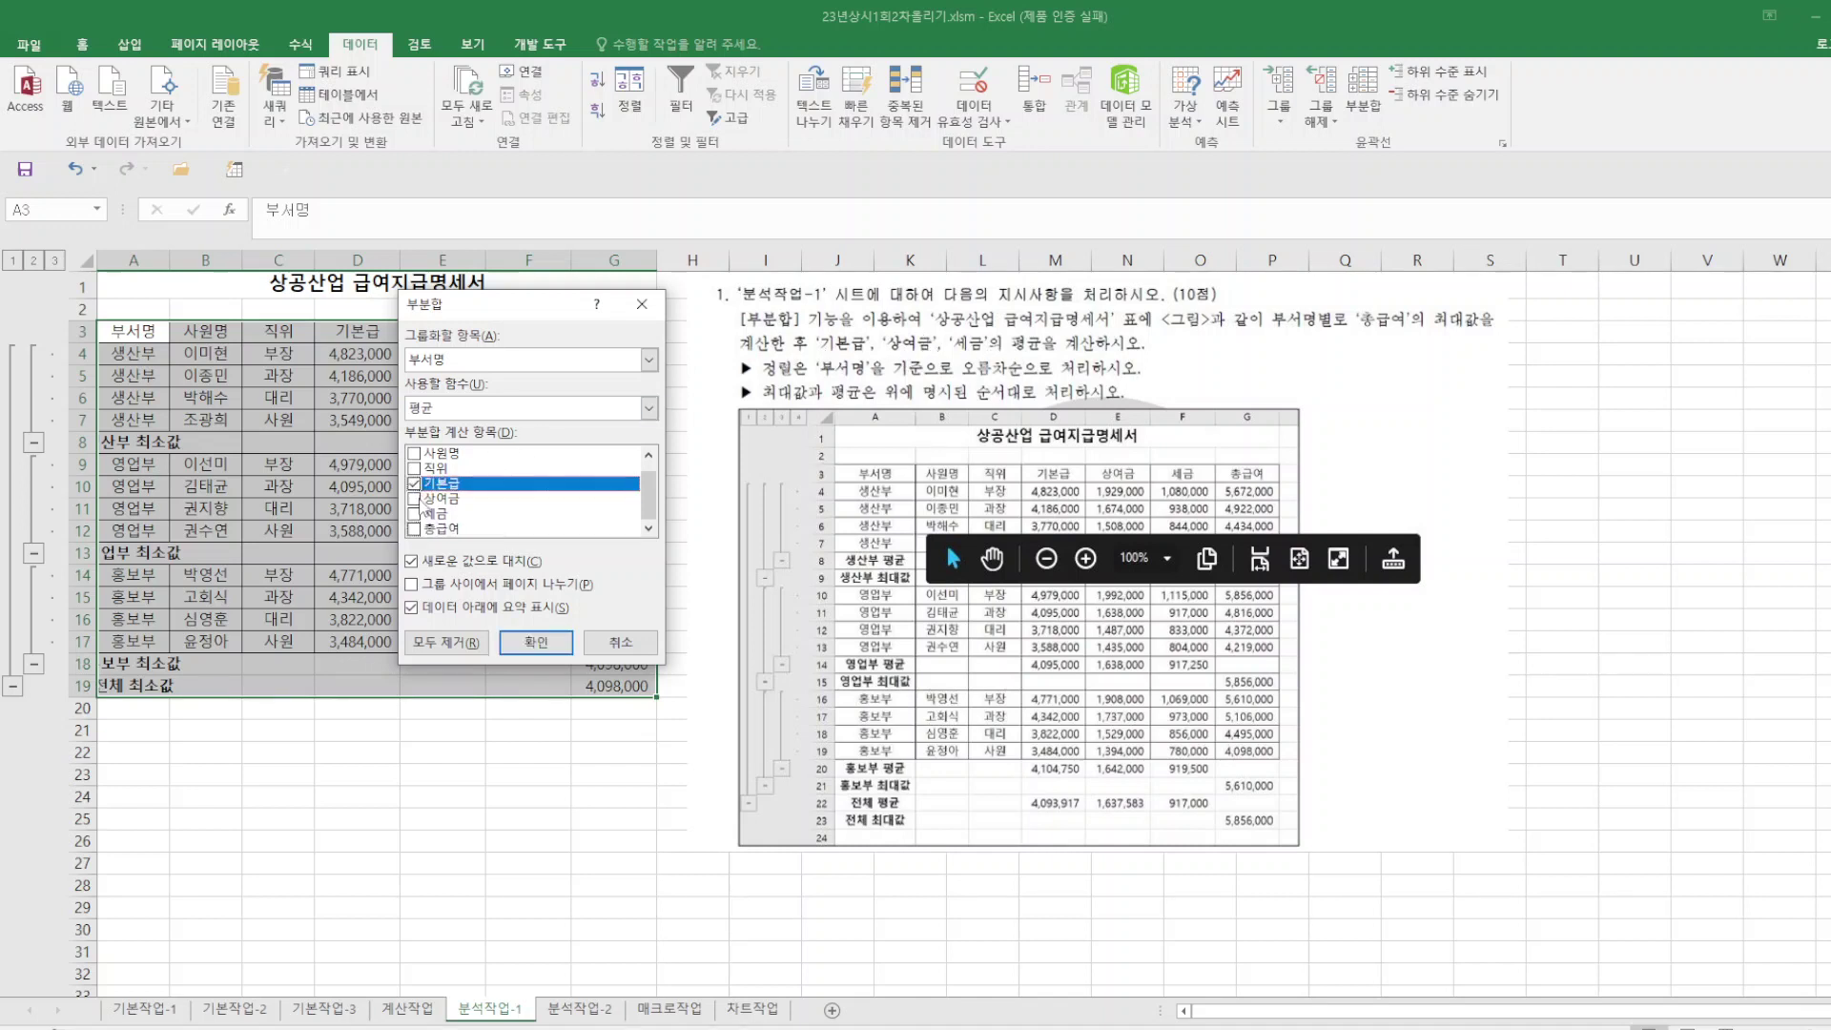
left_click(414, 499)
left_click(426, 514)
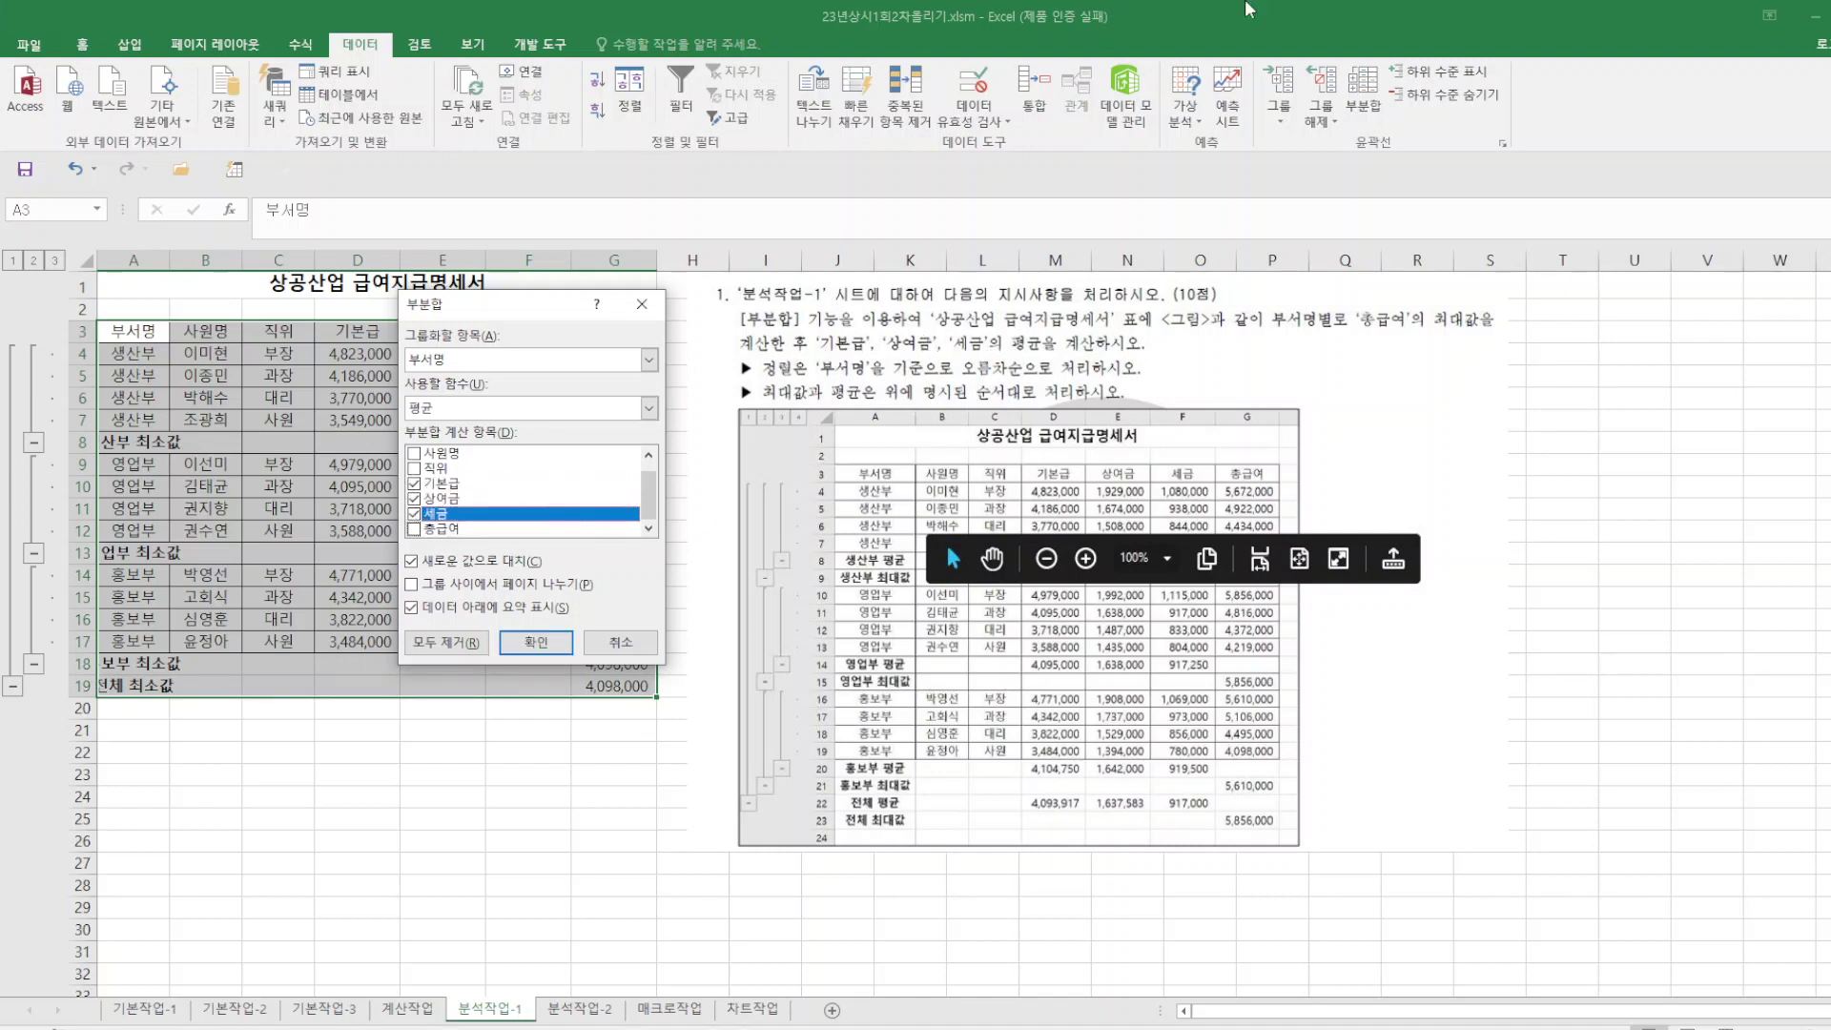
left_click(411, 561)
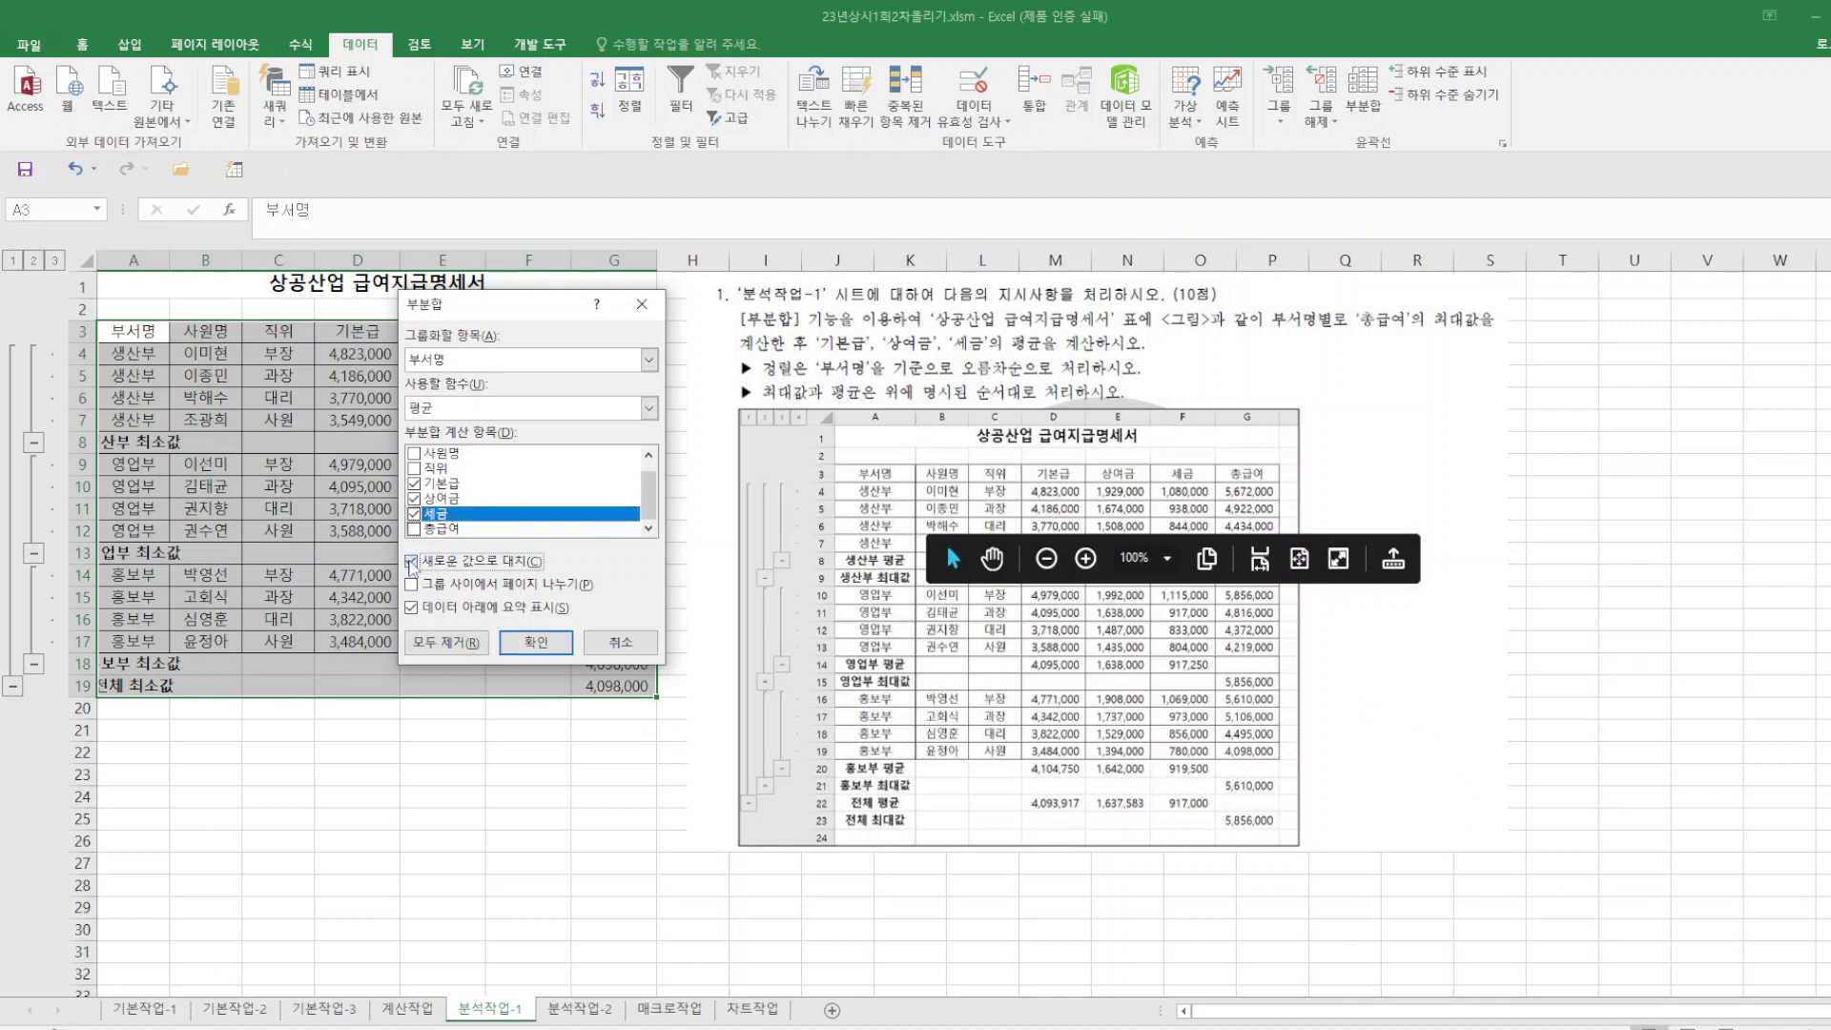
left_click(536, 642)
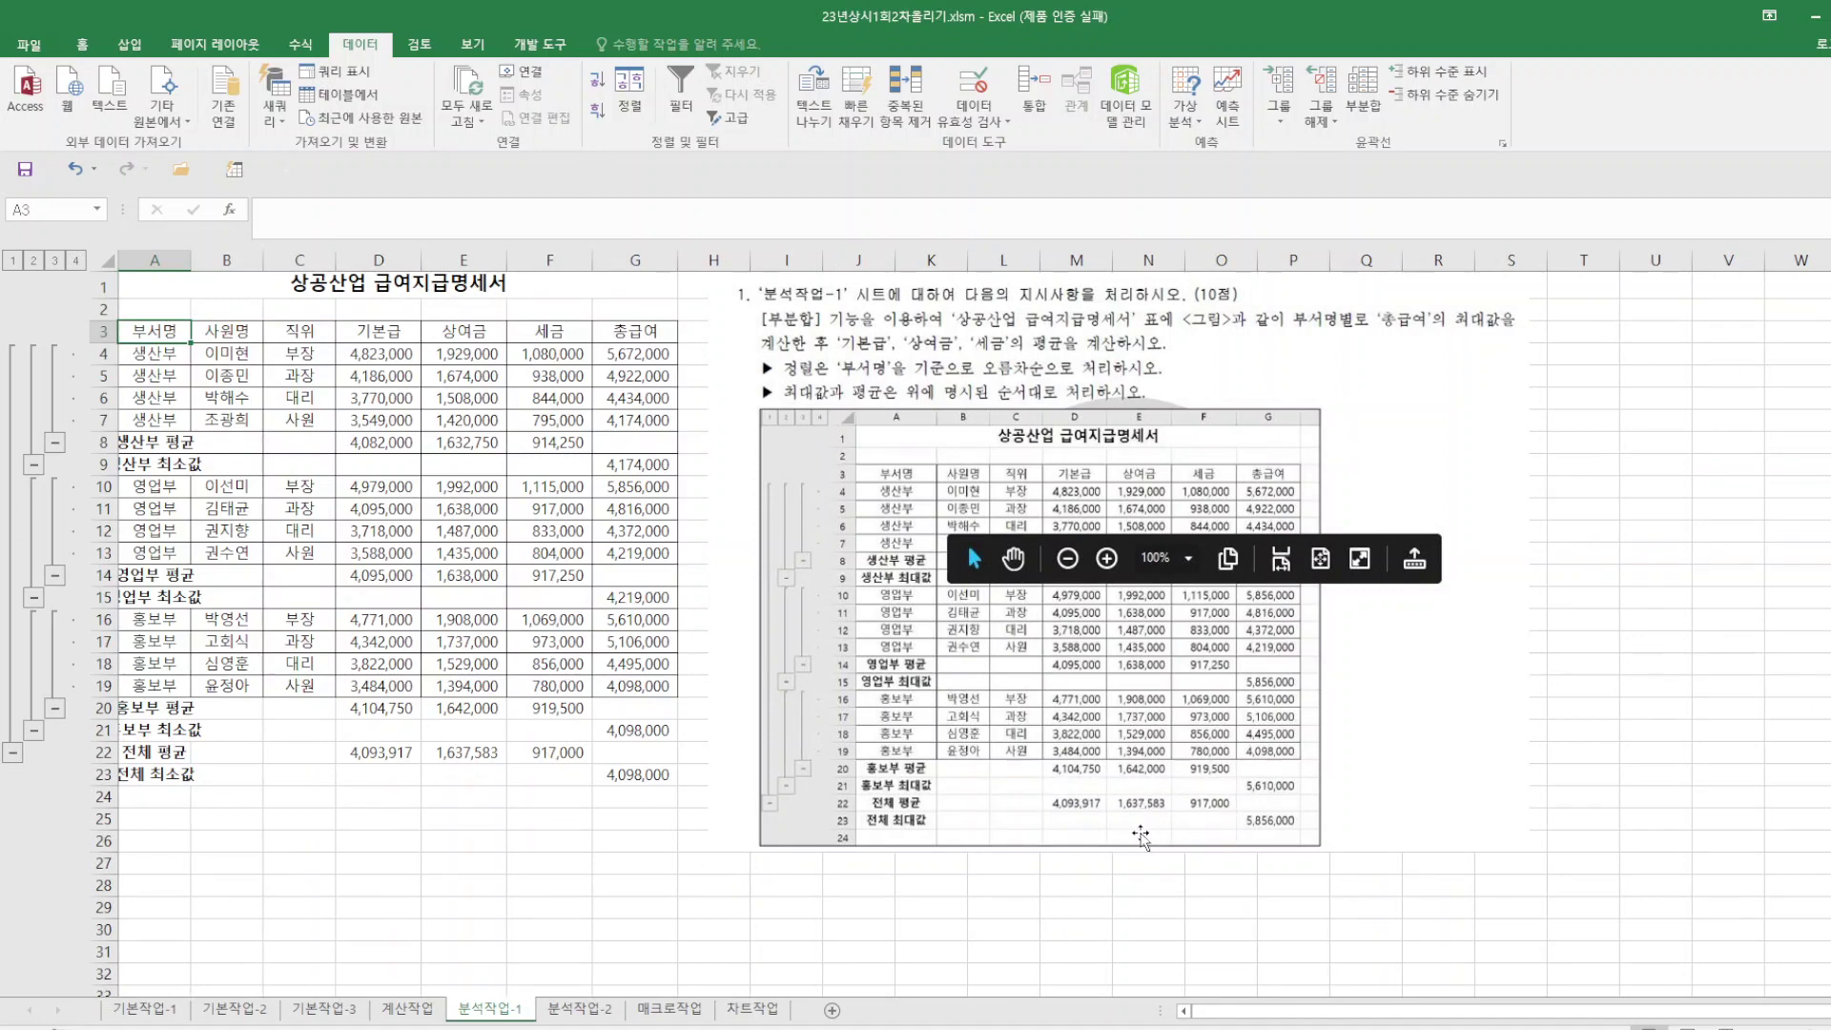
double_click(191, 260)
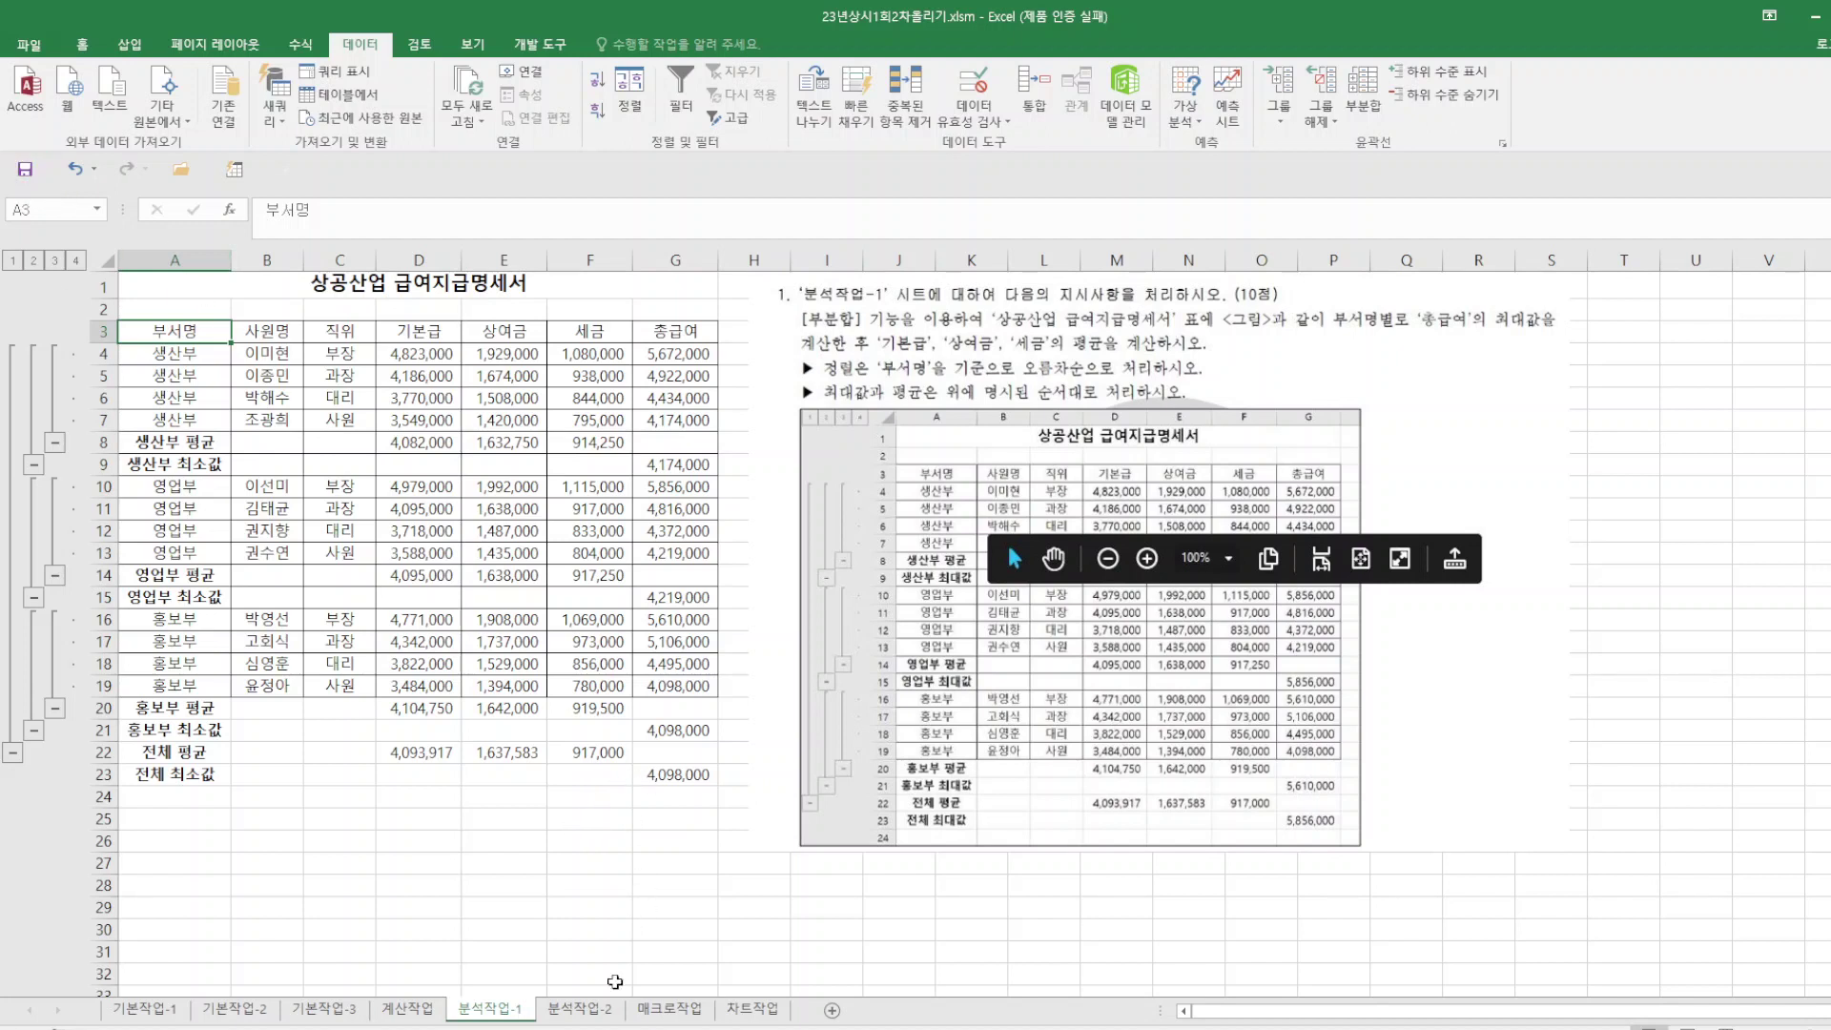
On sheet 분석작업-2, start a 합계 consolidation into G9:K13 and add A2:E6 as its first source range.
left_click(599, 1017)
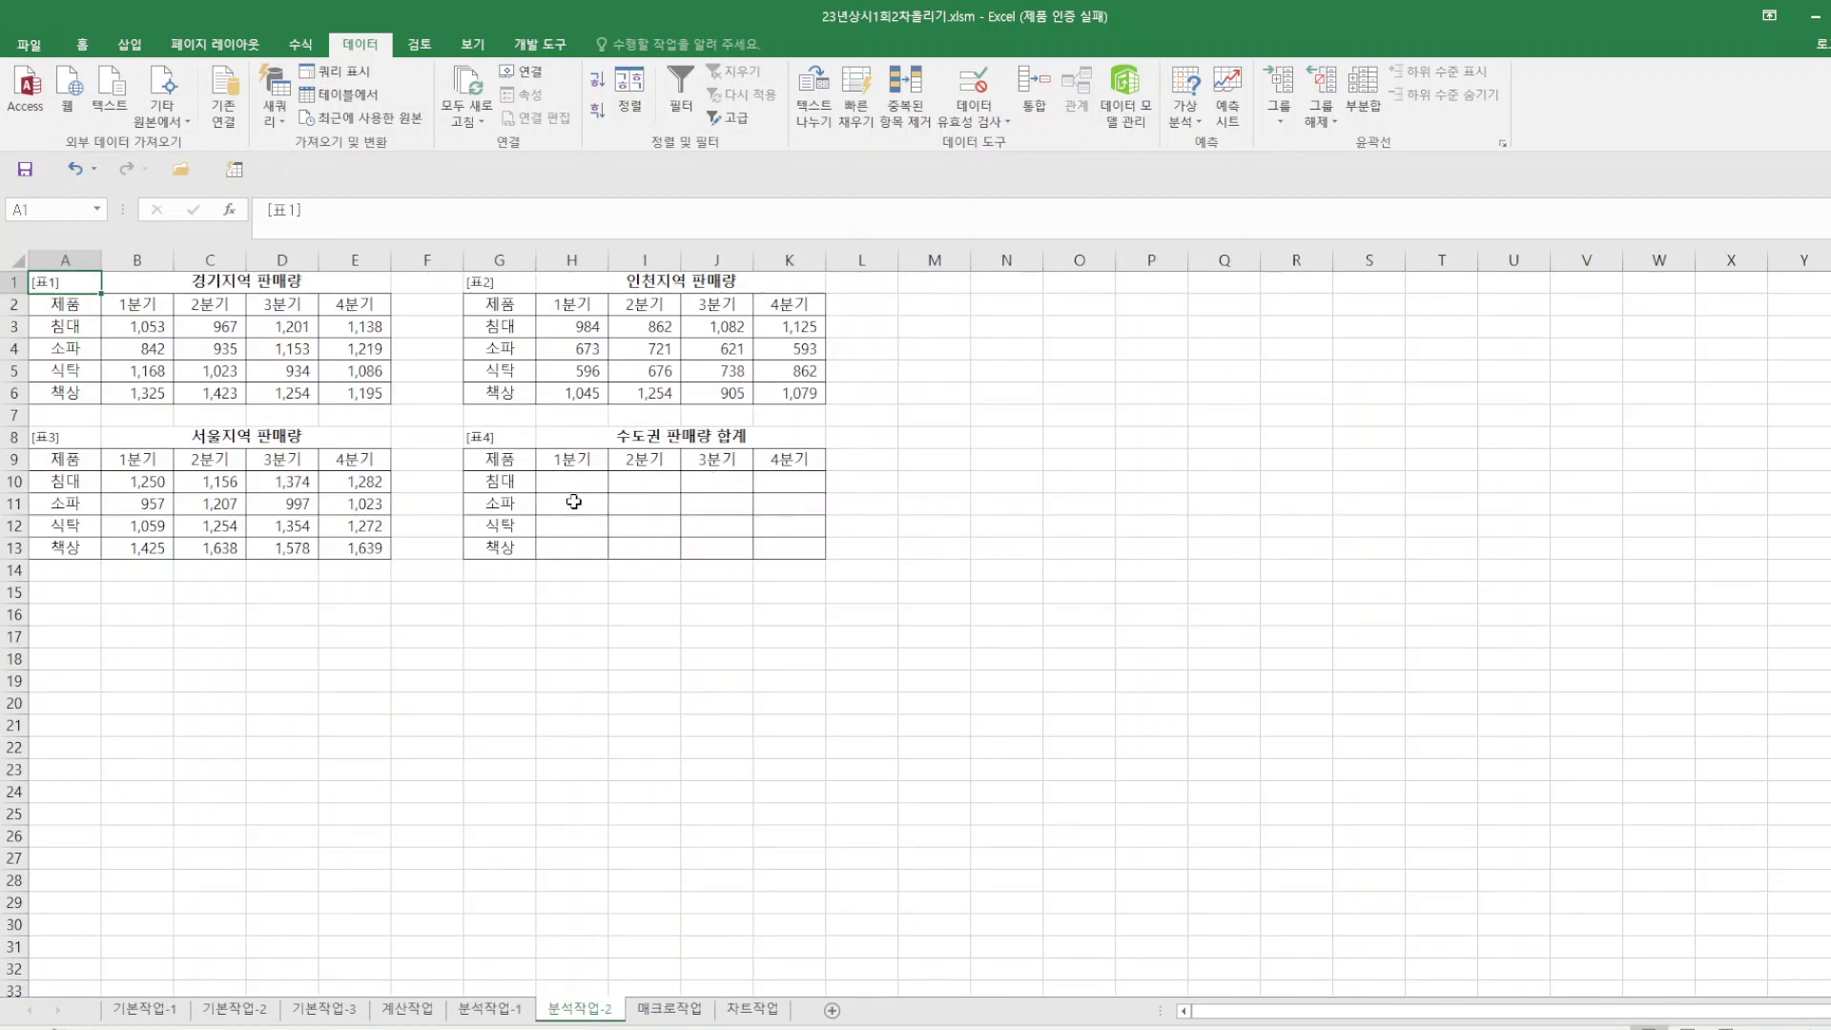
left_click_drag(483, 470, 769, 548)
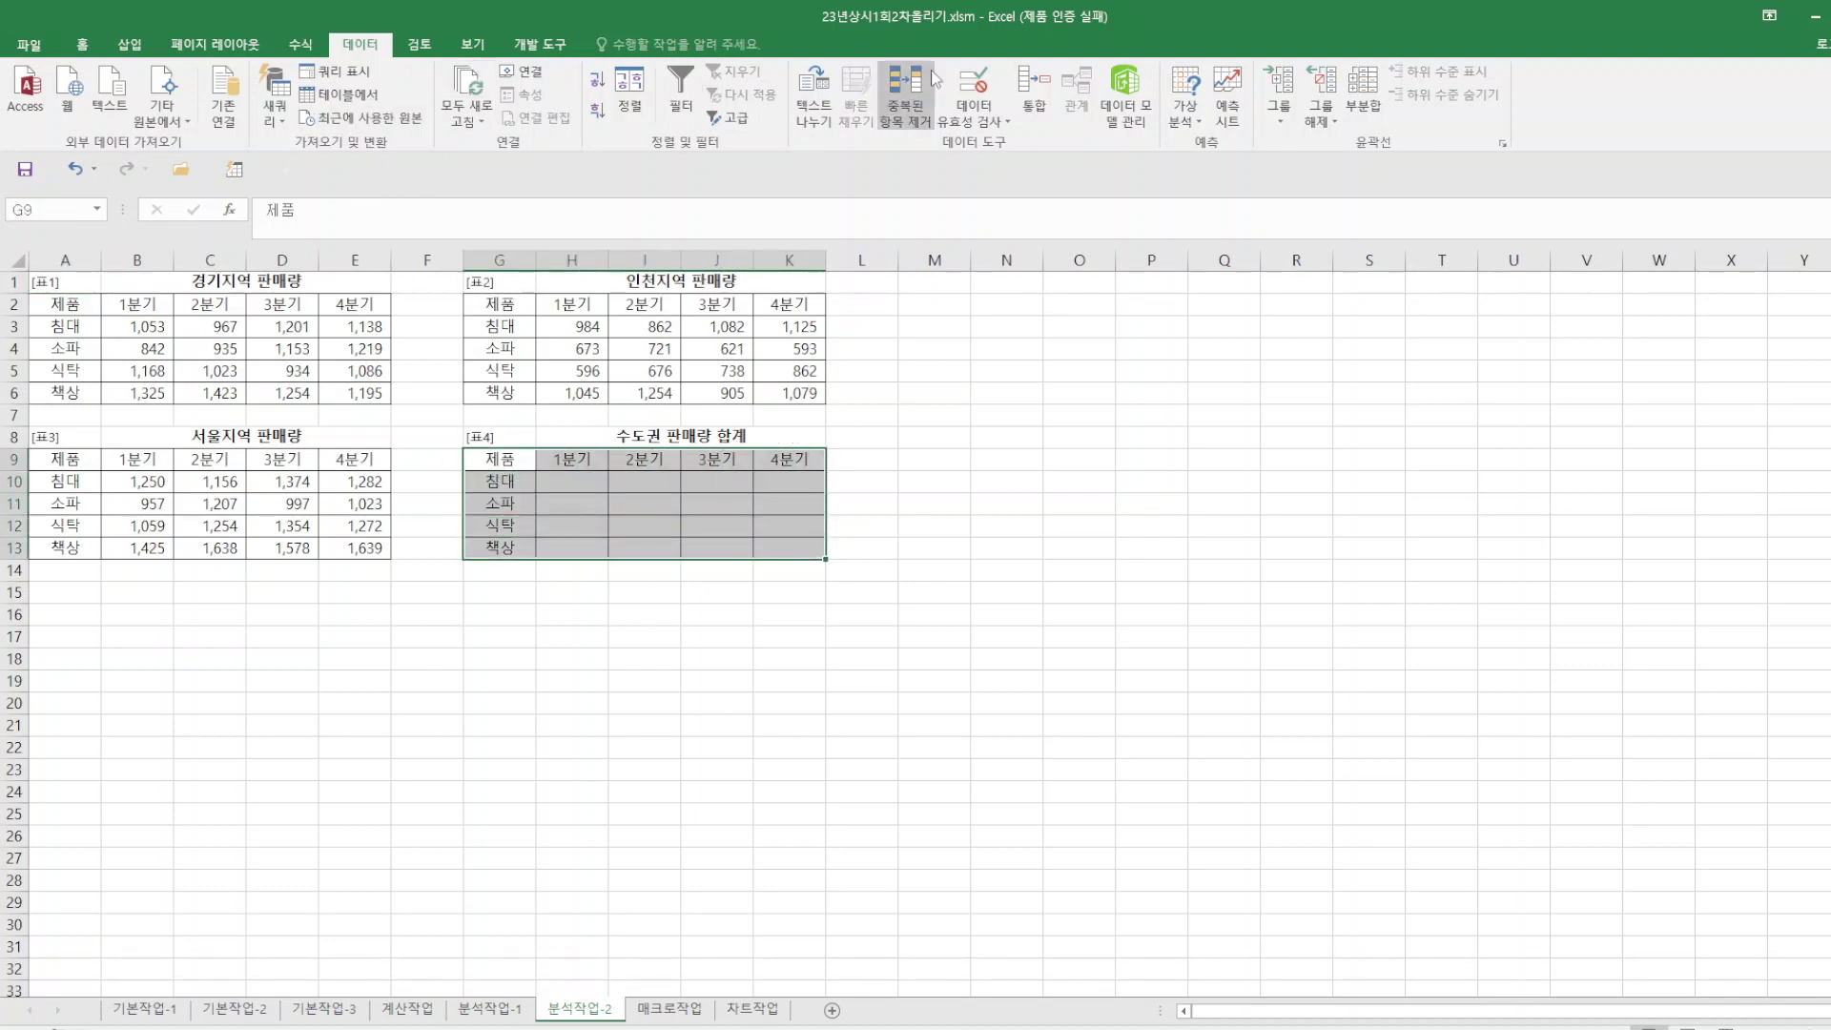
left_click(1028, 86)
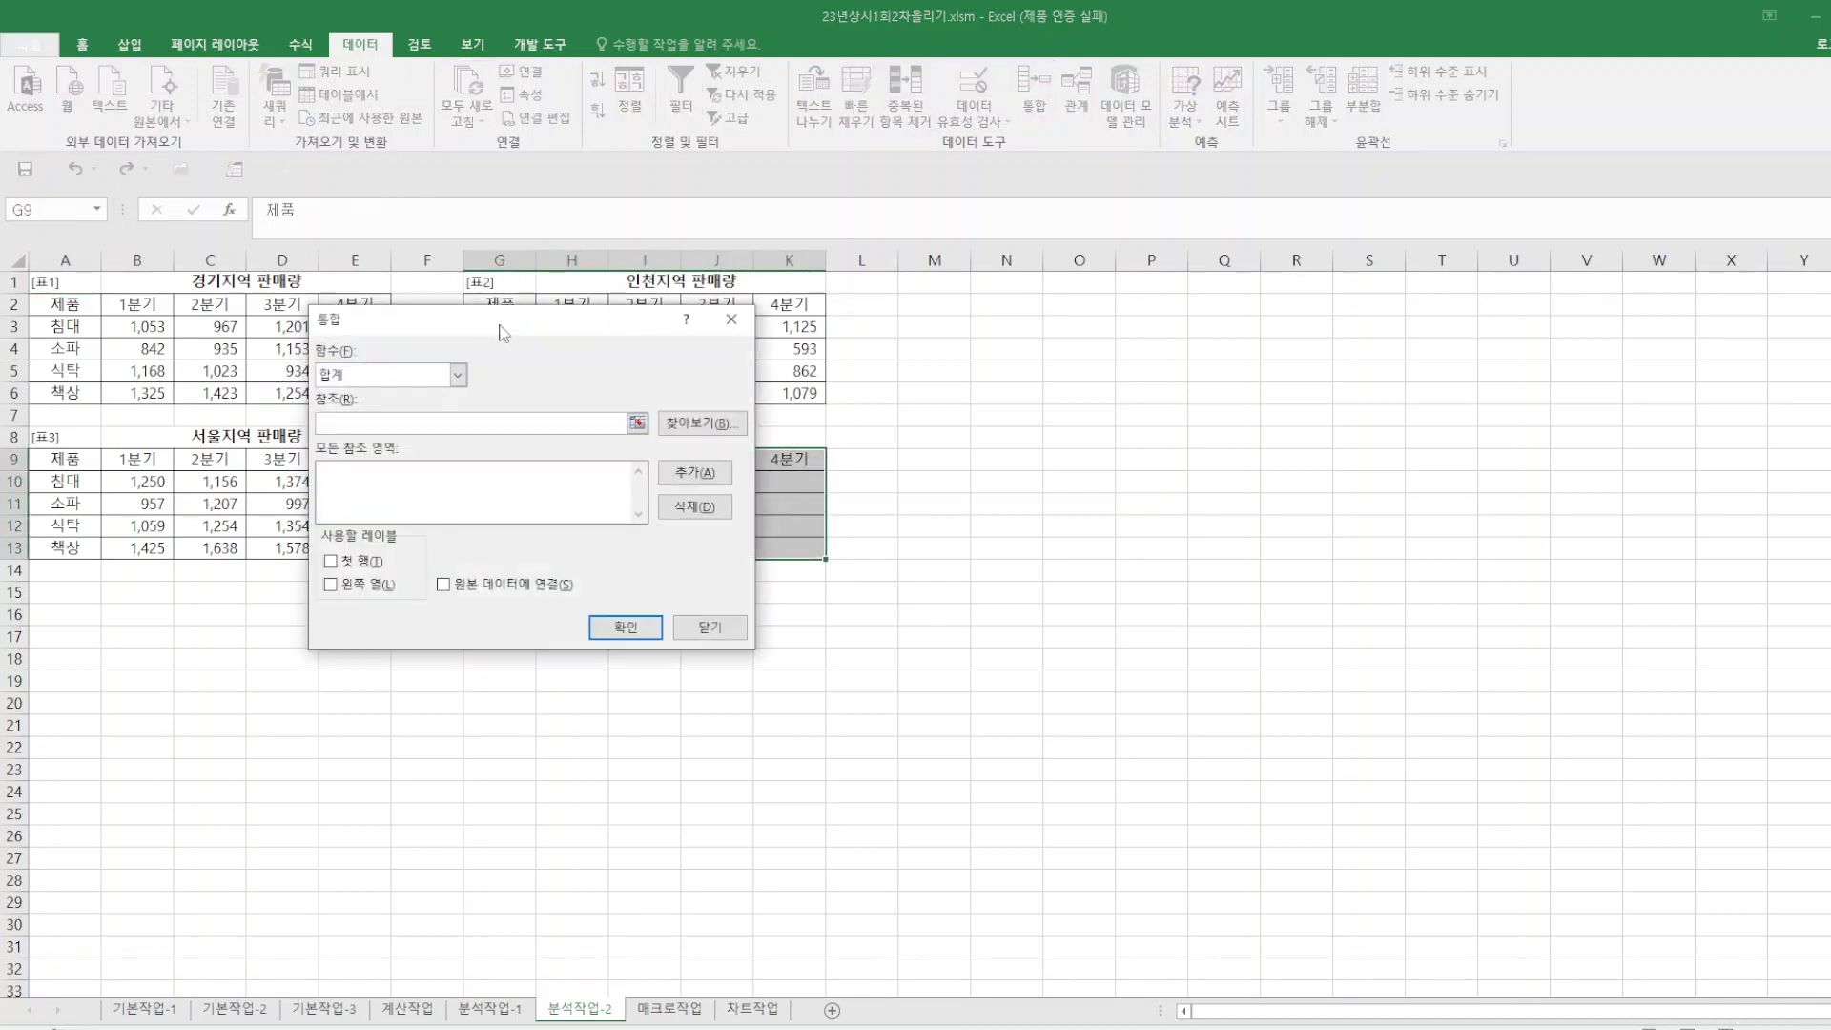
left_click_drag(502, 332, 1143, 300)
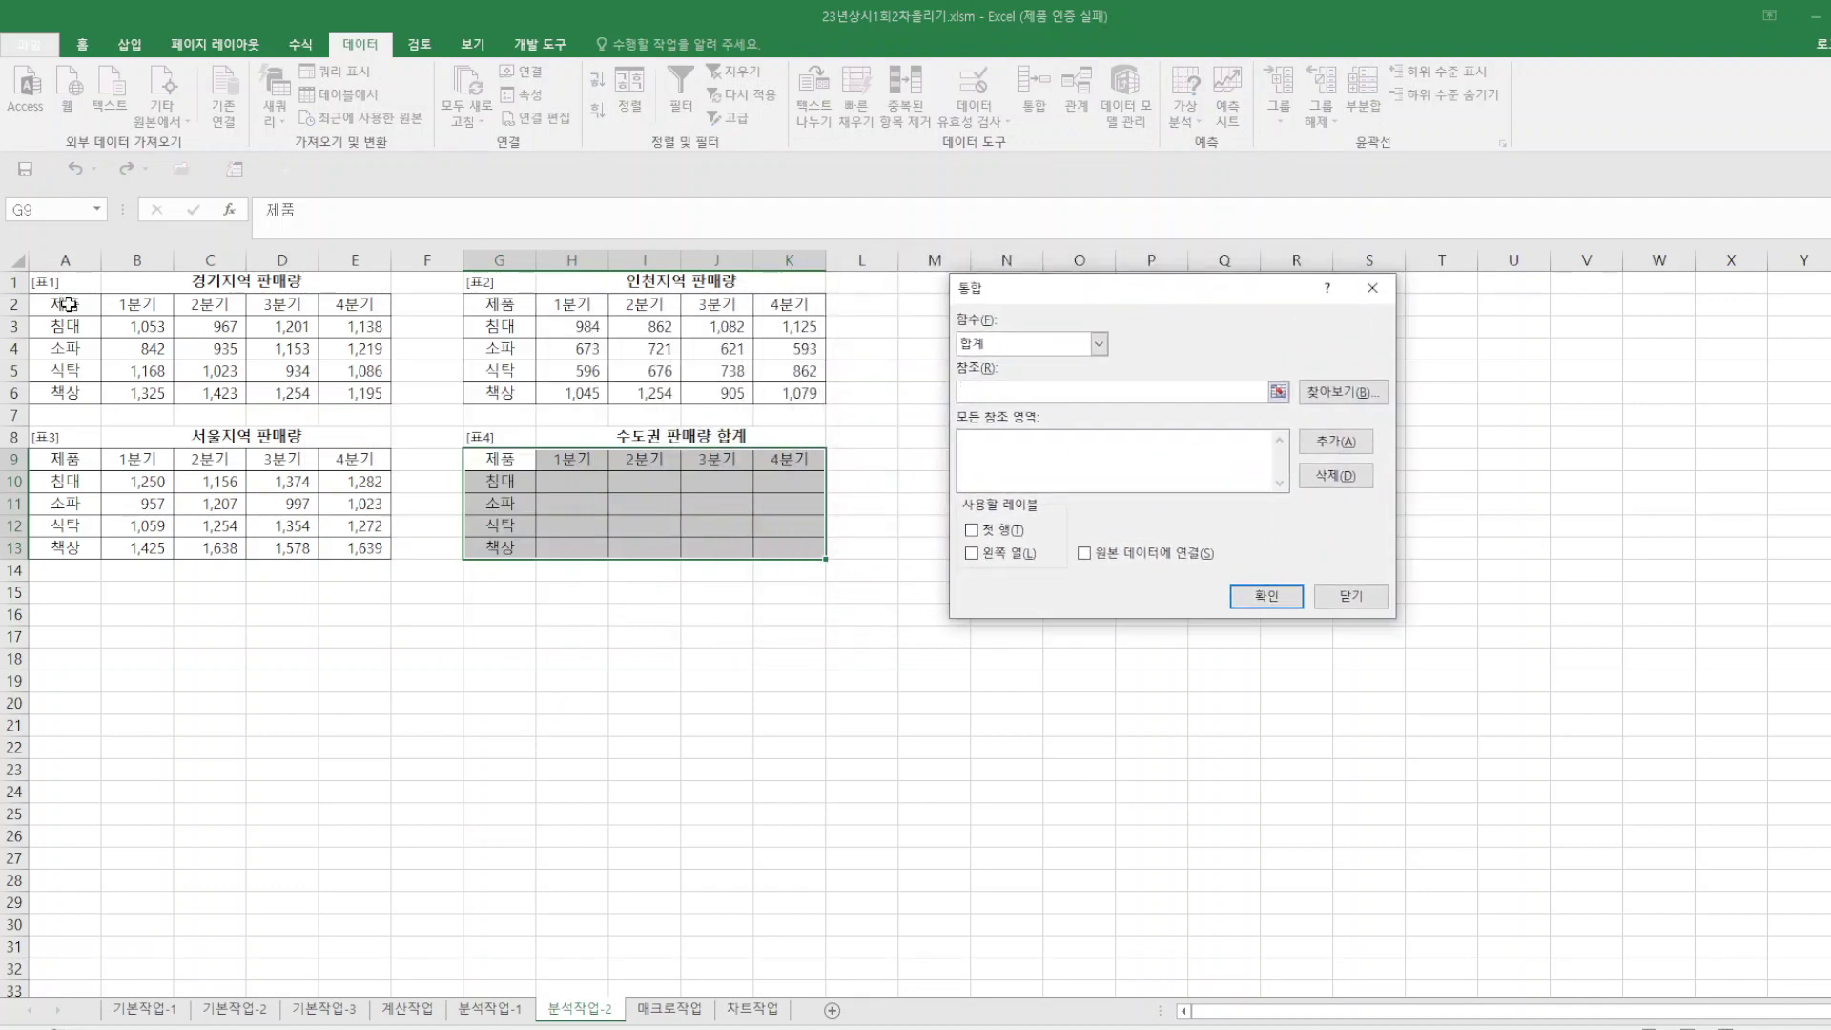
left_click_drag(67, 304, 367, 393)
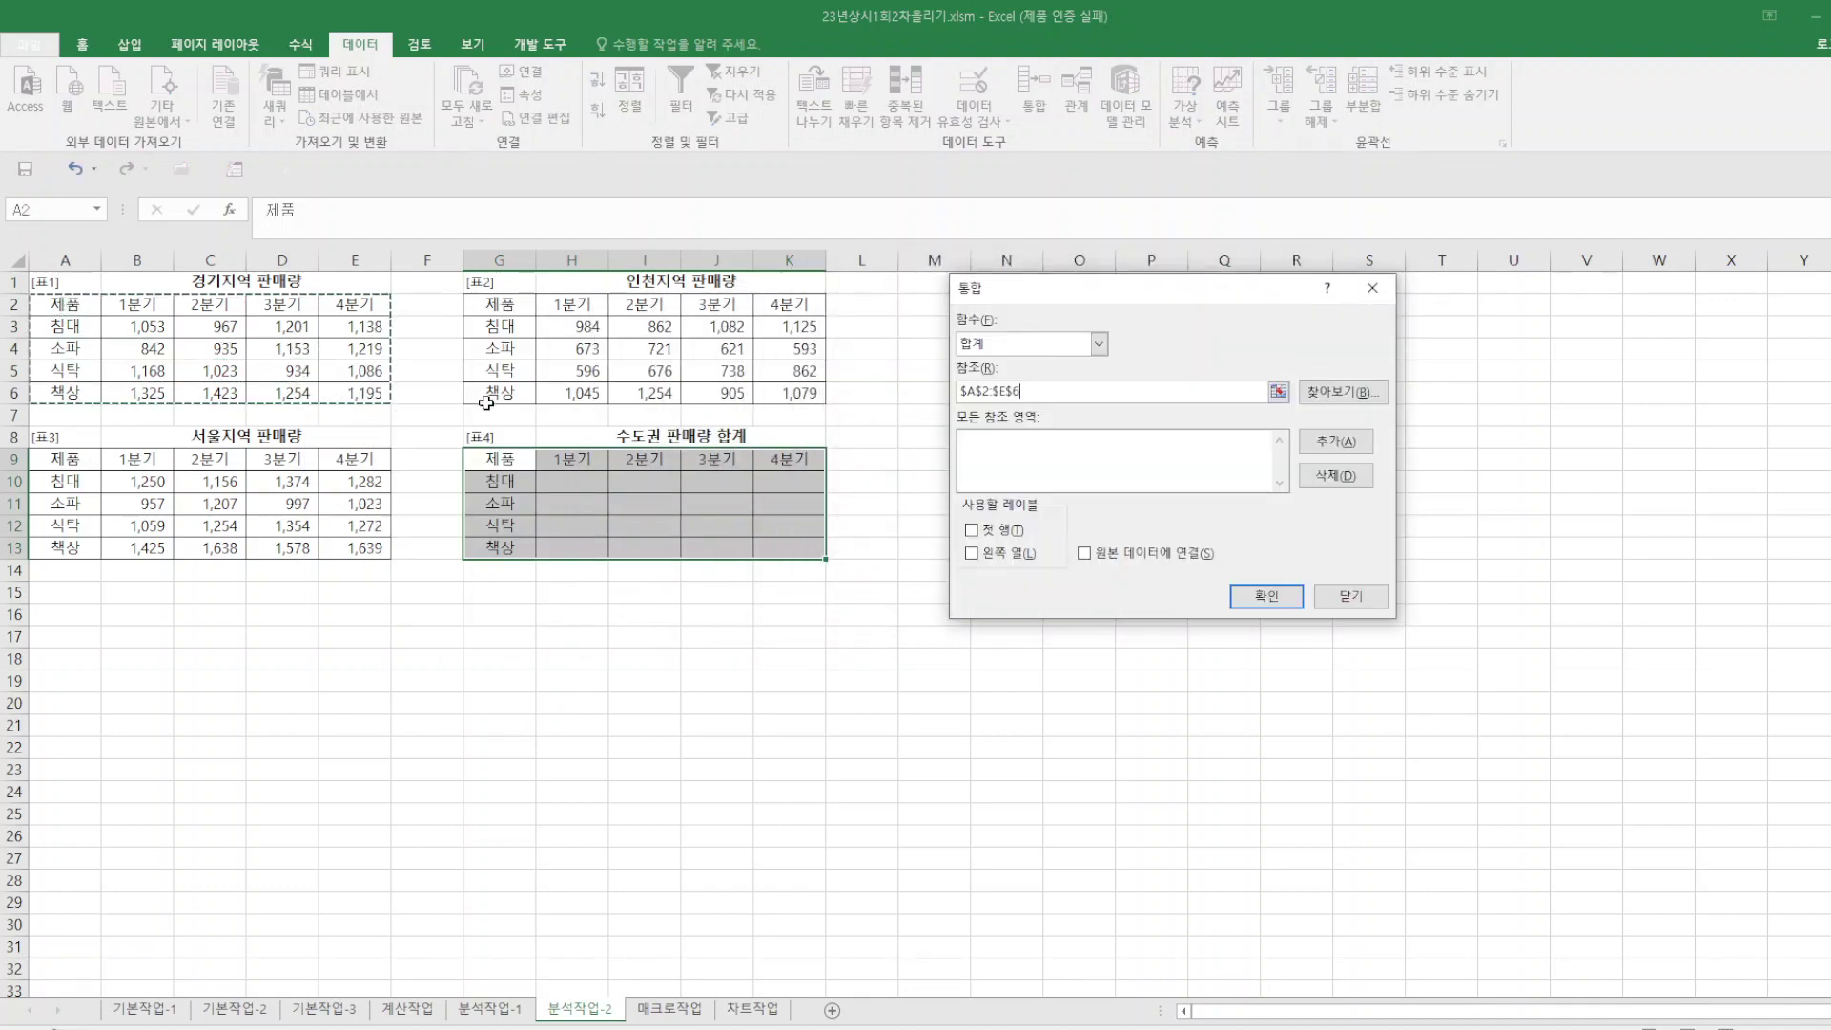
left_click(1333, 442)
Add the 인천지역 range G2:K6 and the 서울지역 range A9:E13 as consolidation sources.
left_click(483, 299)
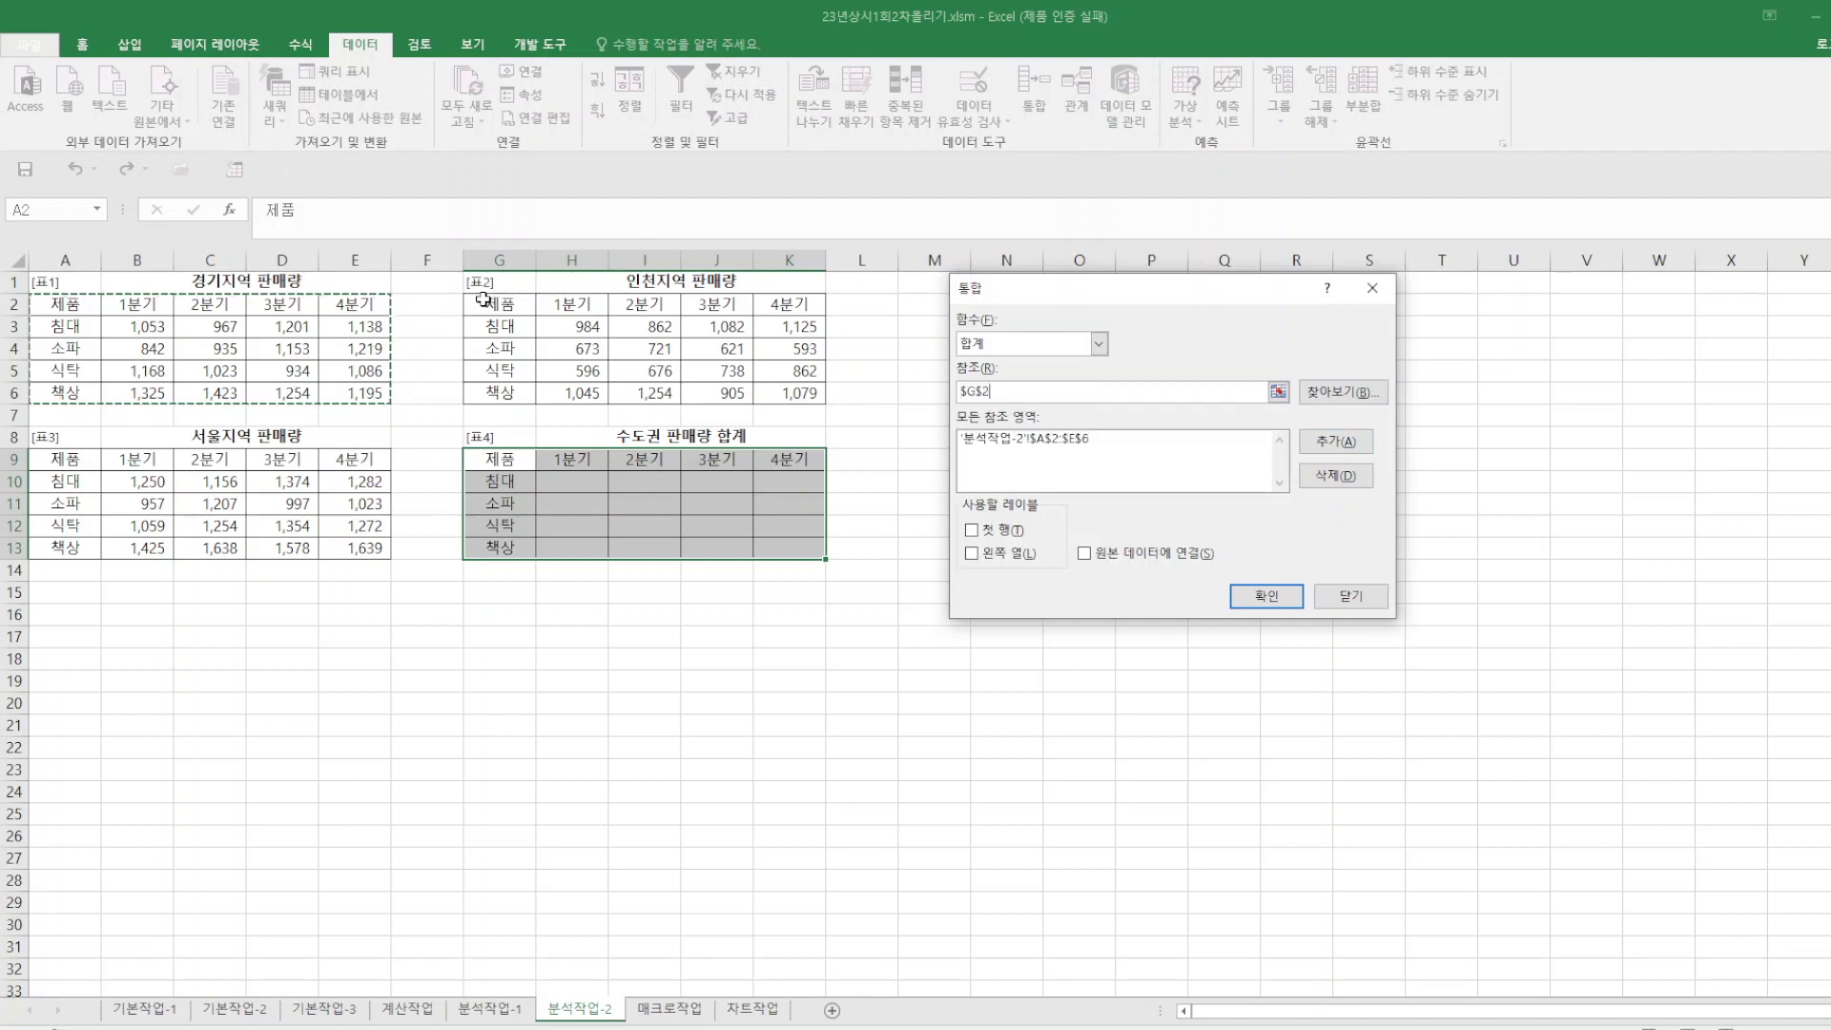
left_click_drag(483, 299, 803, 392)
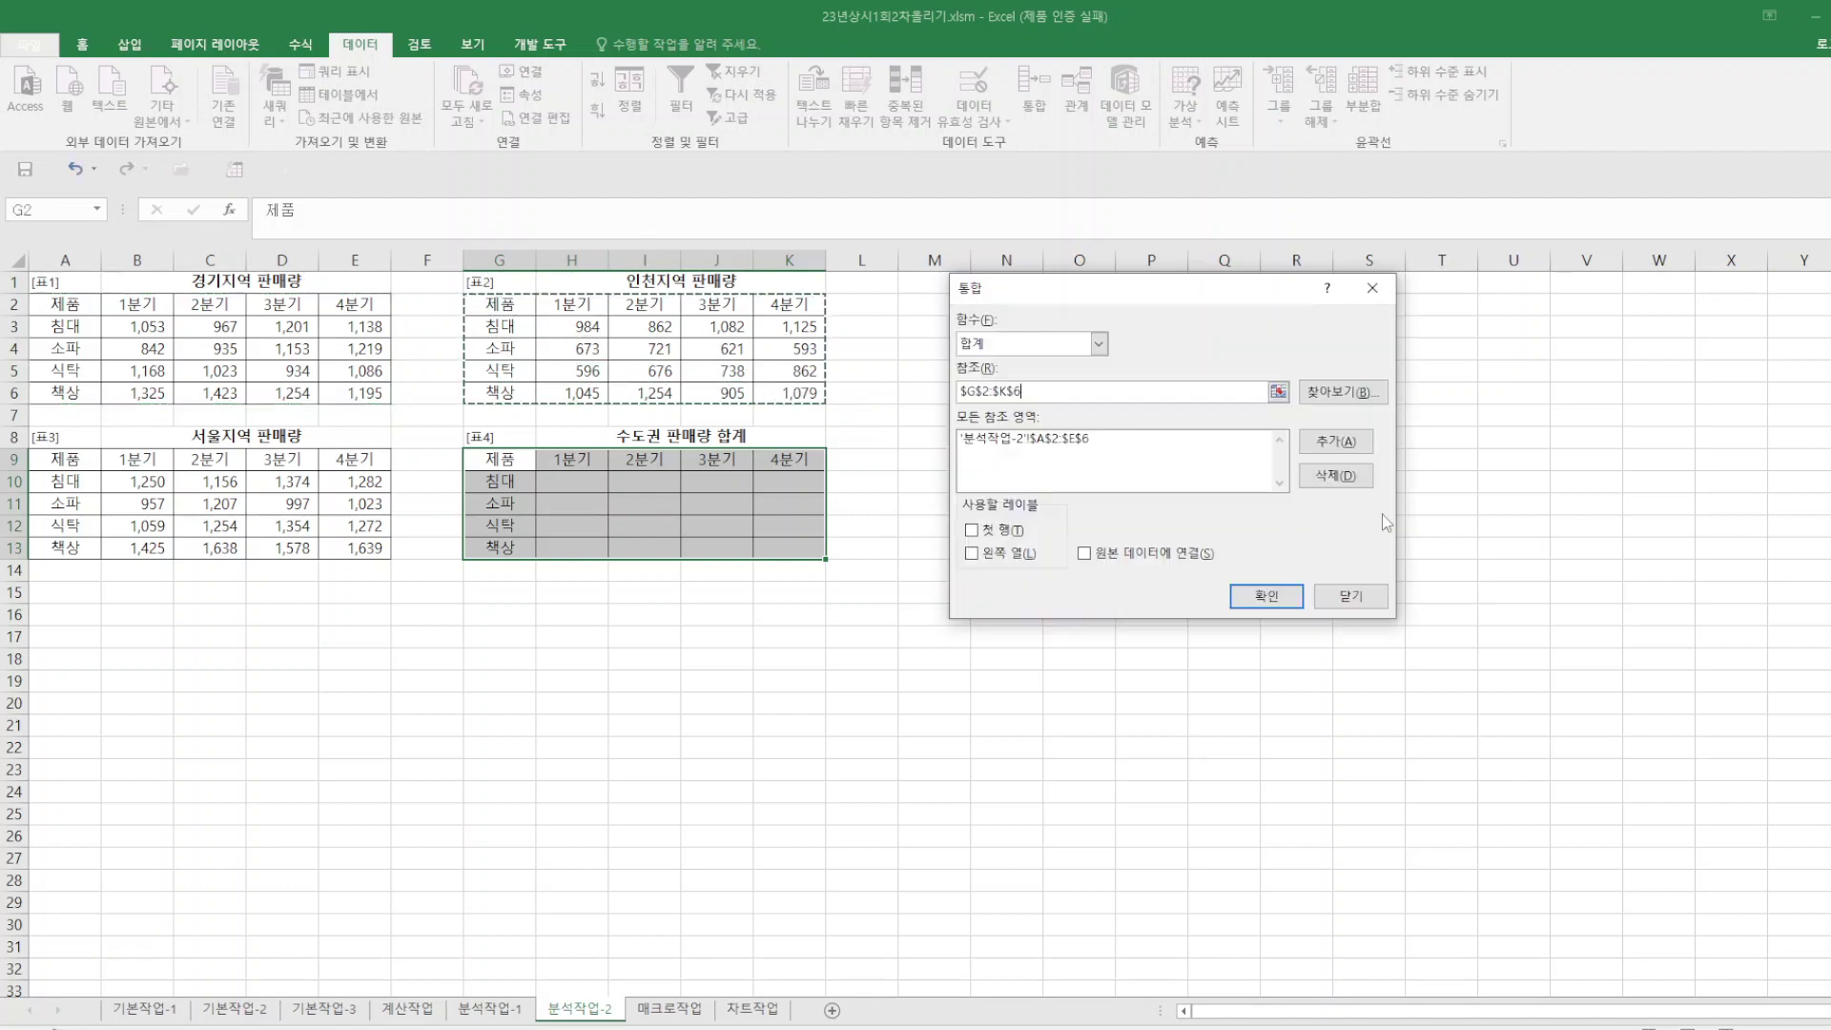
left_click(1346, 444)
left_click_drag(57, 462, 348, 548)
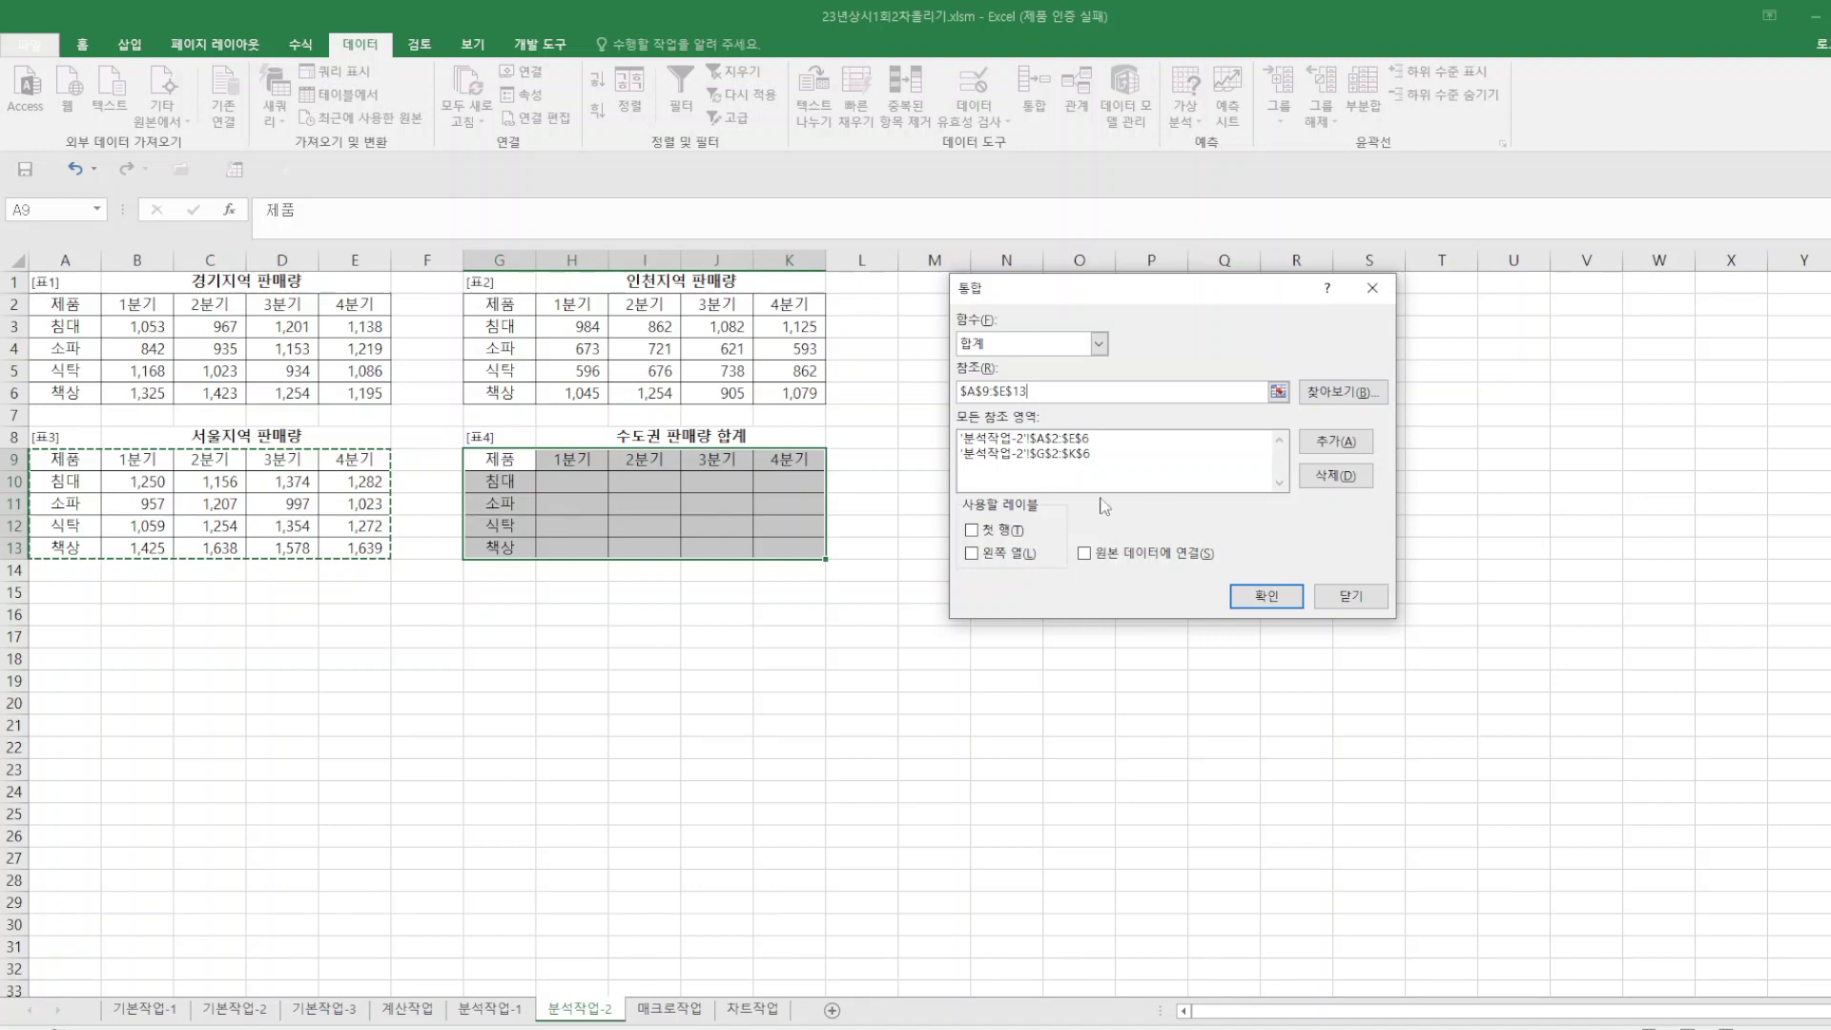
left_click(1335, 442)
Use the top row and left column as labels, run the consolidation, and save the workbook.
left_click(971, 530)
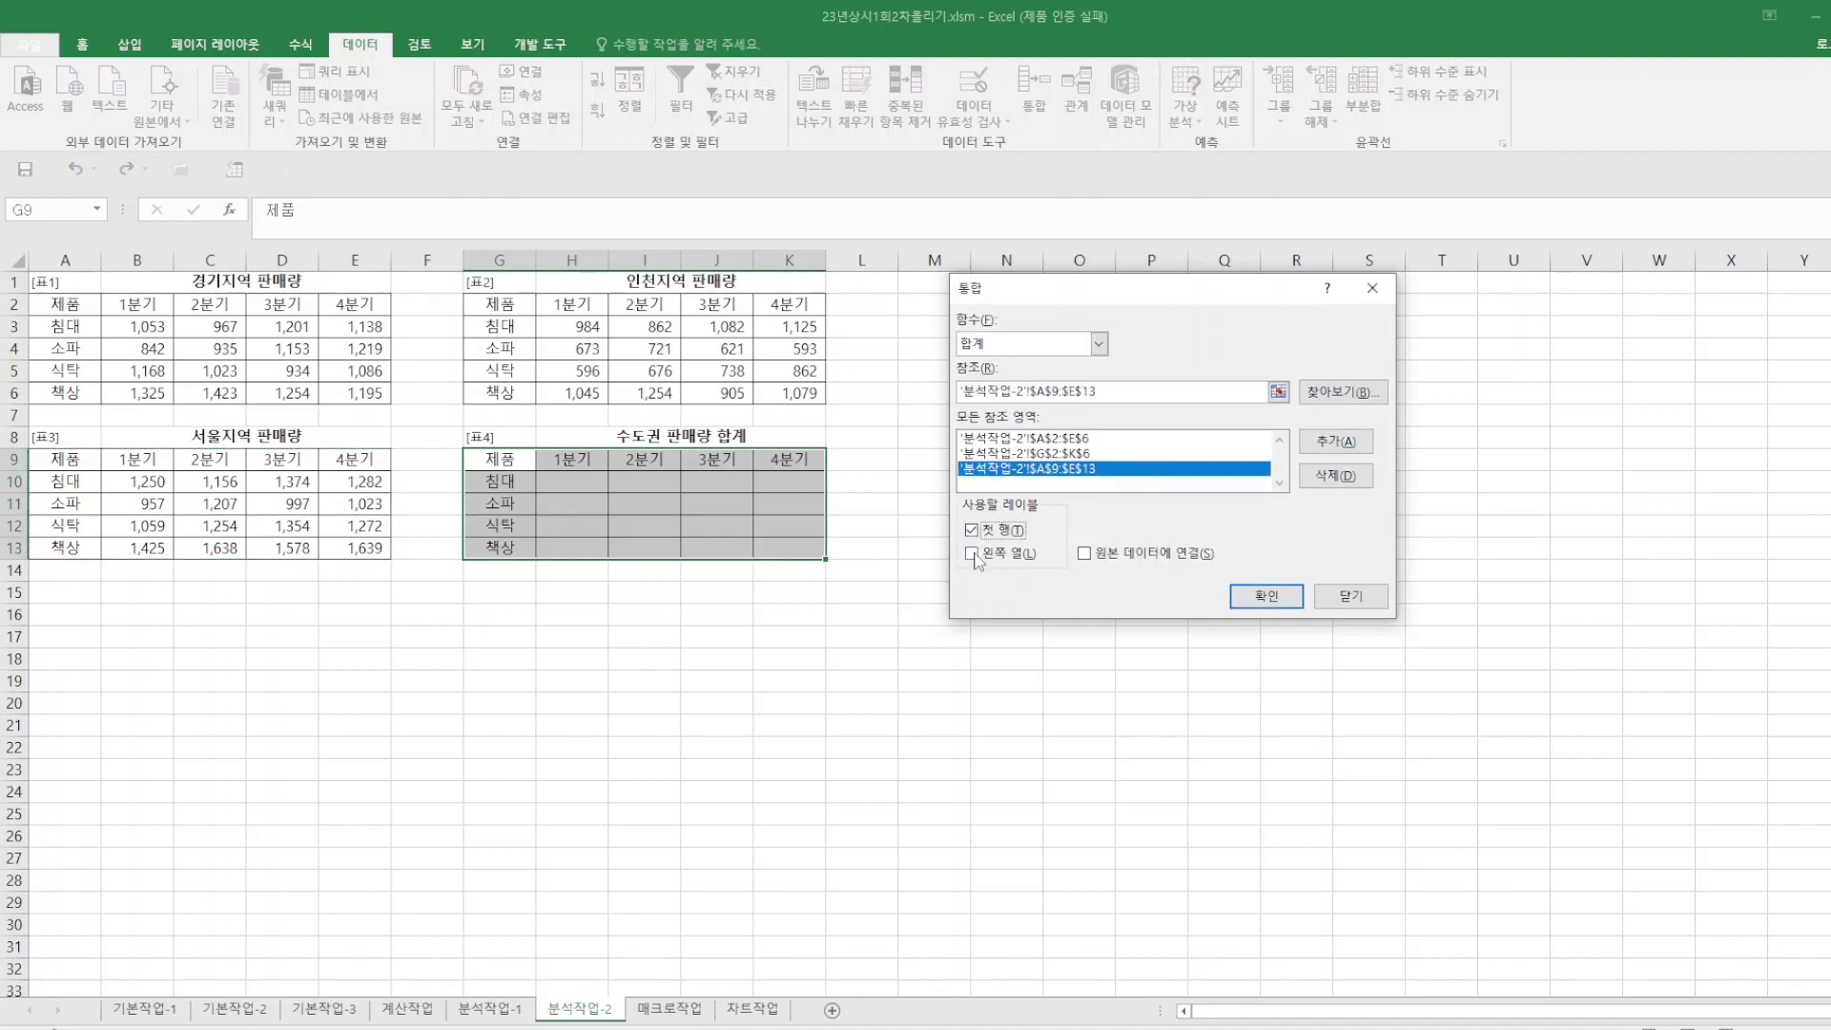
left_click(971, 555)
left_click(1252, 601)
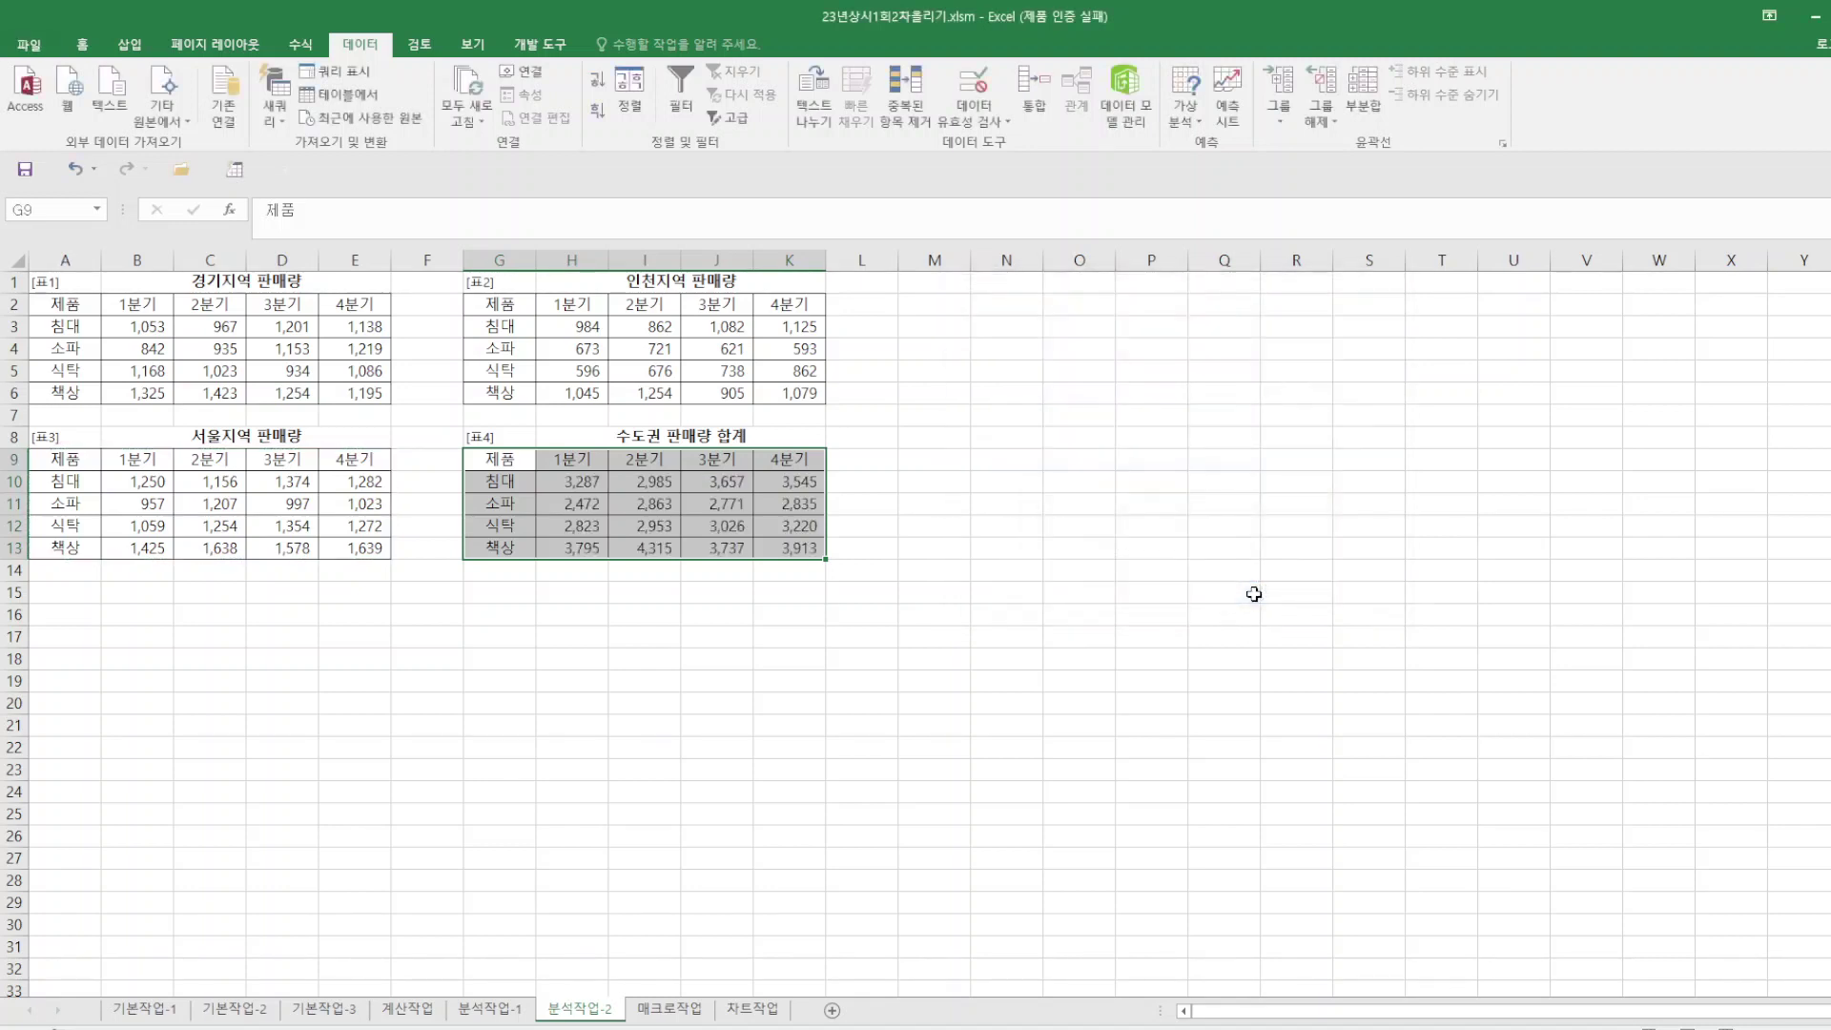
left_click(748, 817)
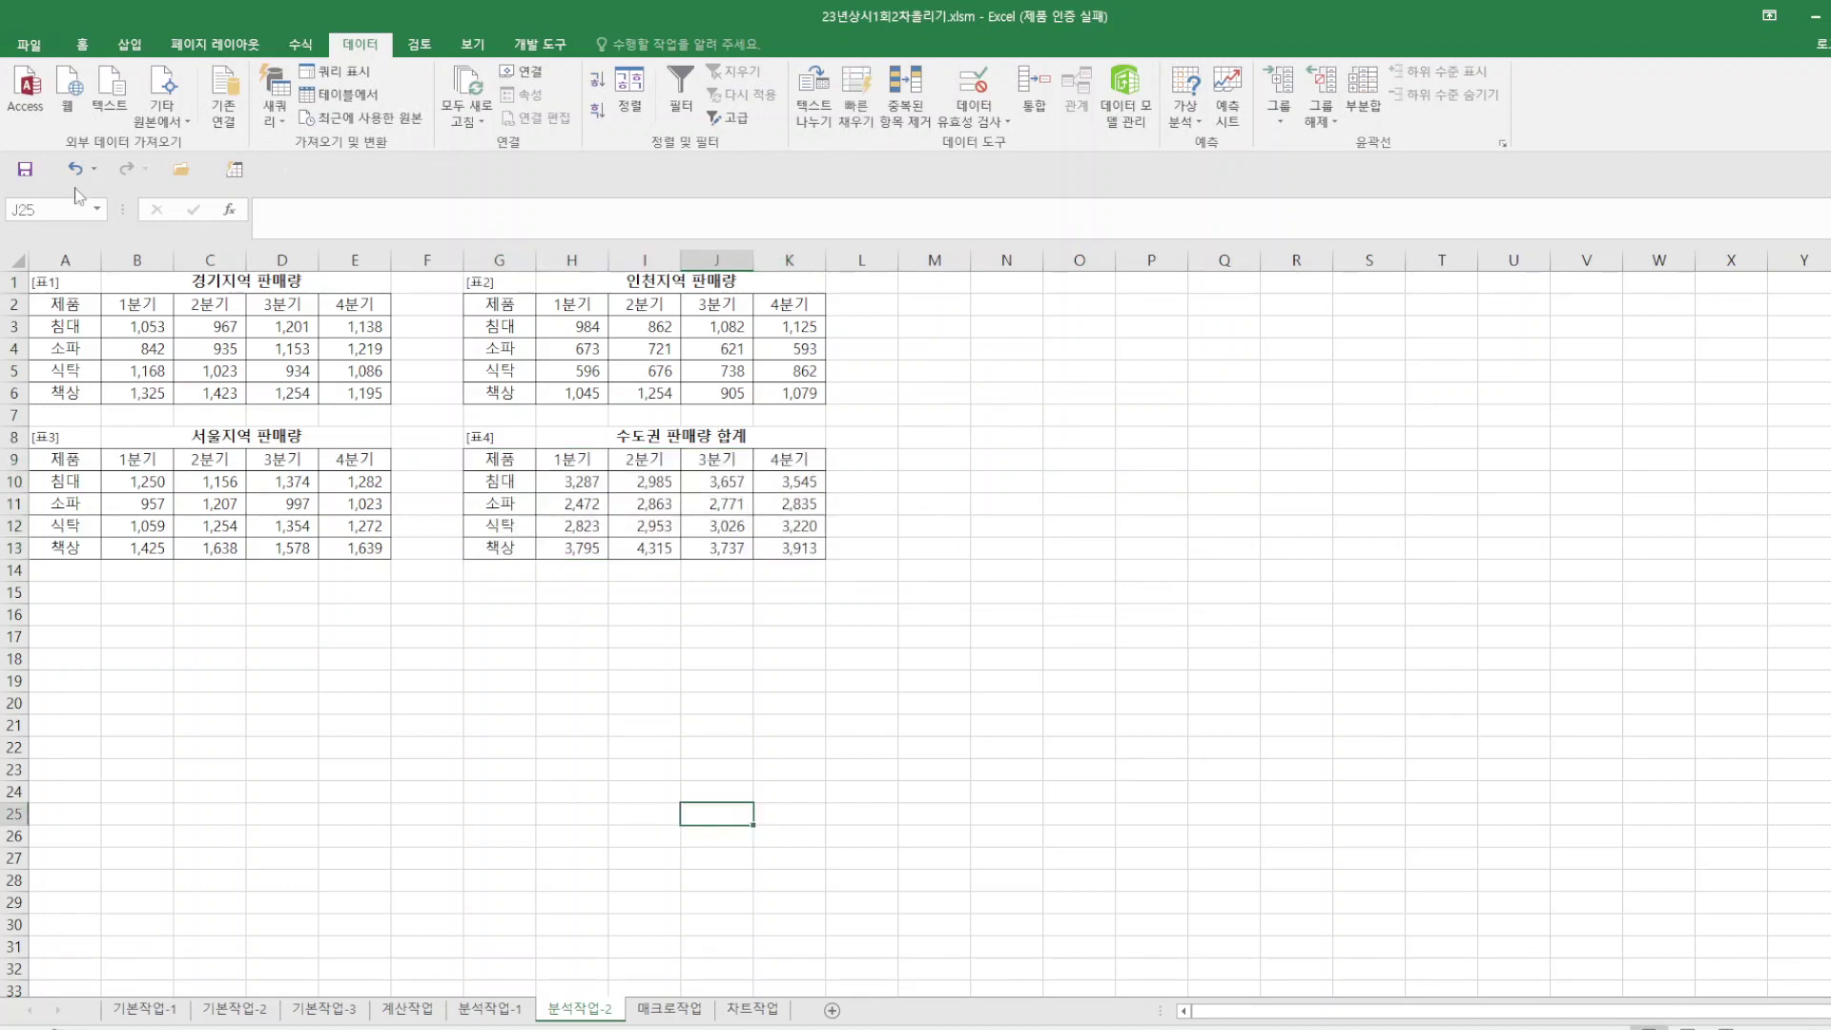
left_click(26, 181)
On sheet 매크로작업, start recording a macro named 평균 in the current workbook.
left_click(669, 1009)
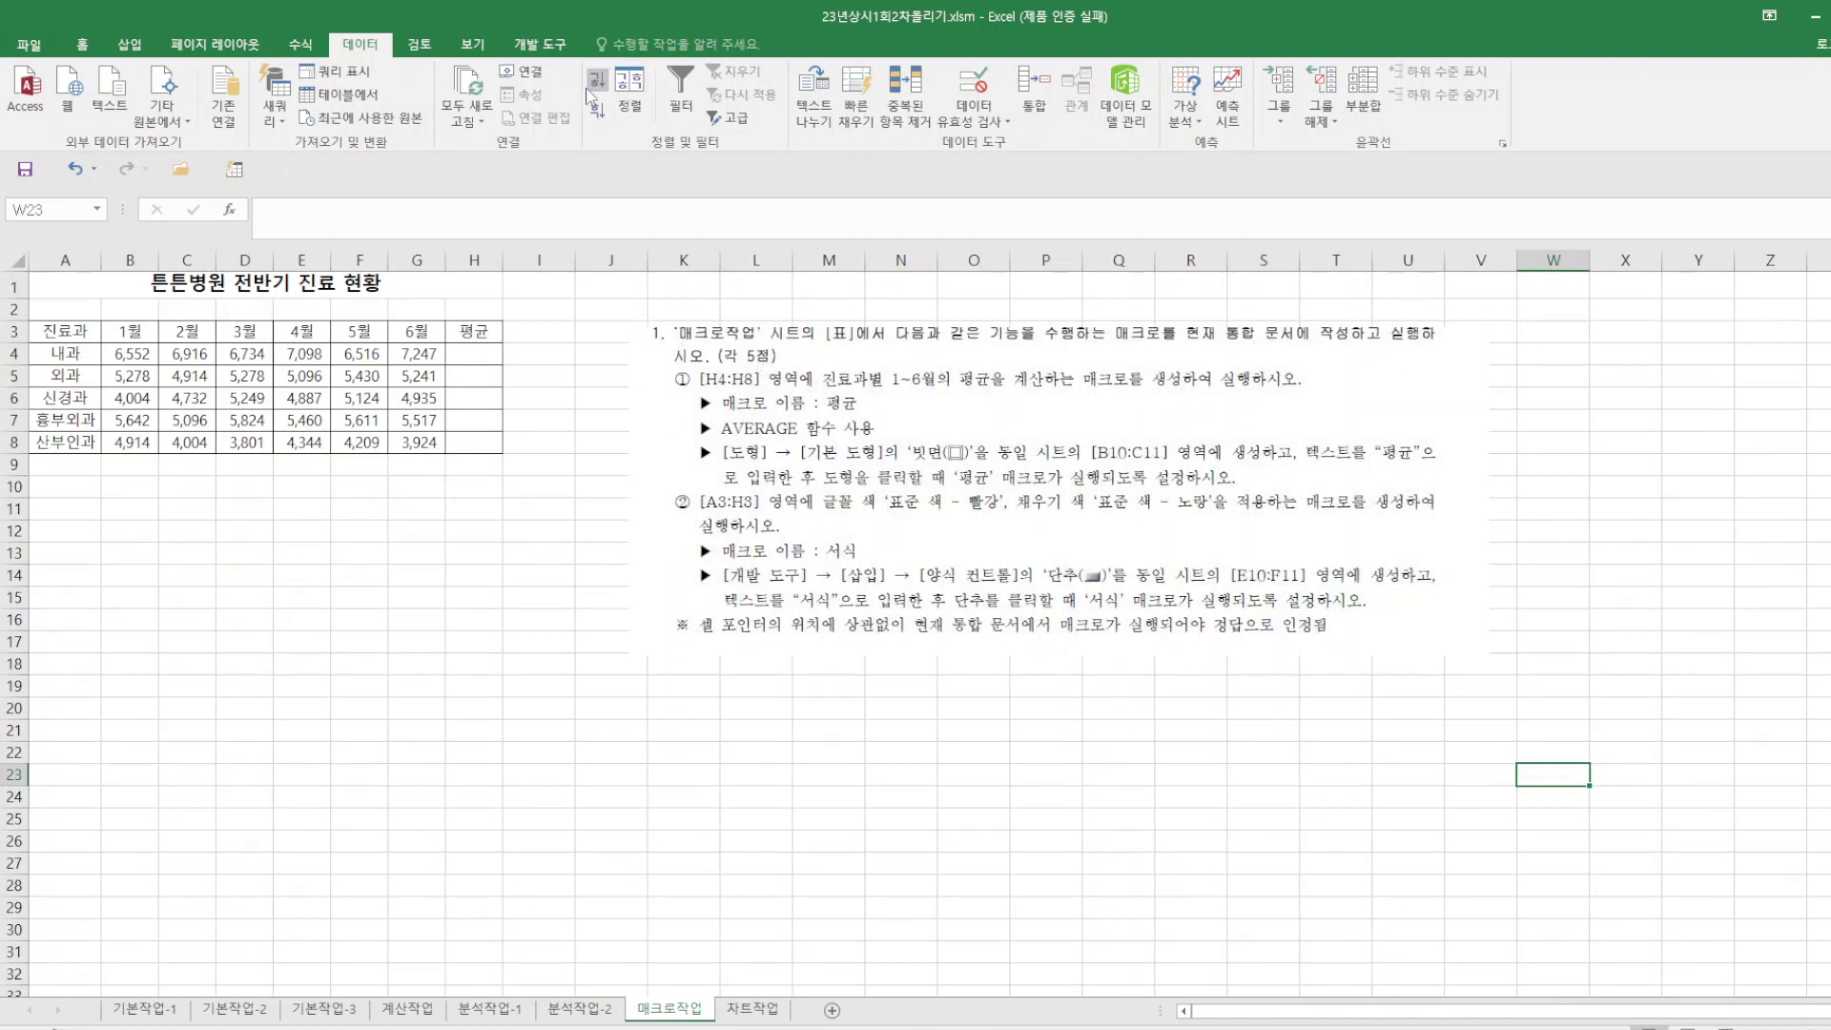
left_click(541, 45)
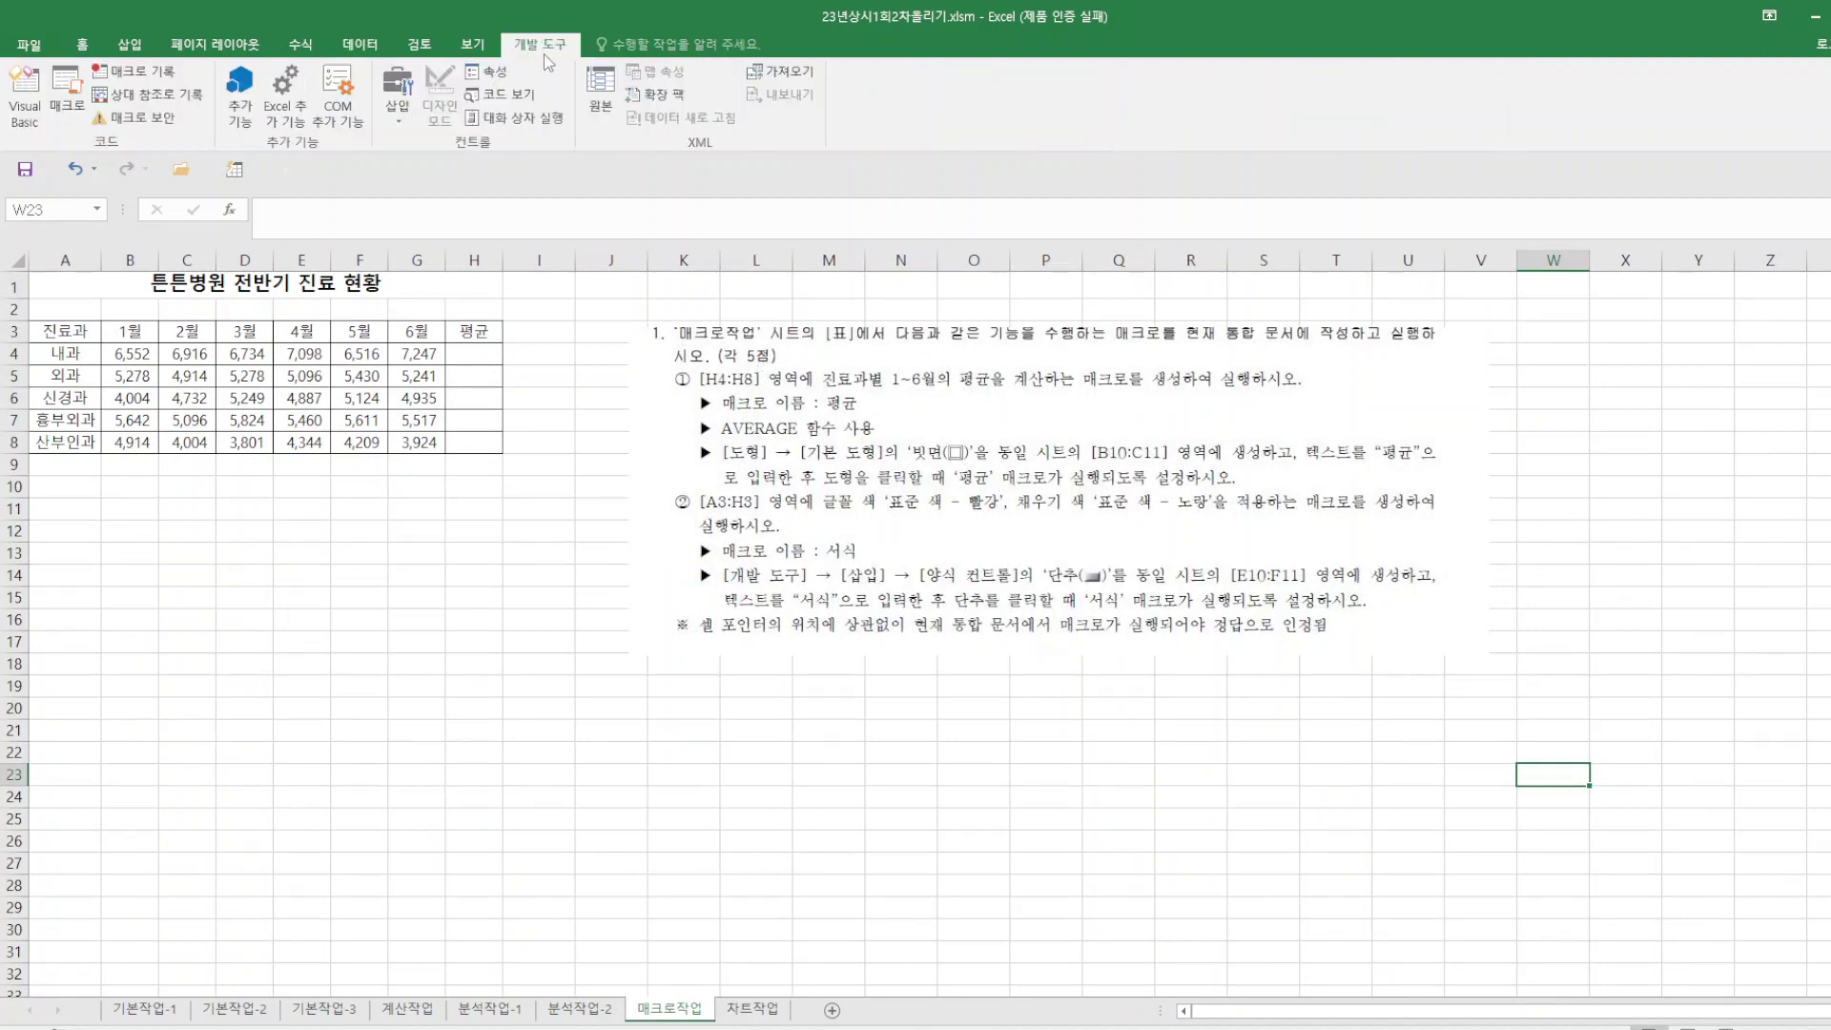
left_click(143, 72)
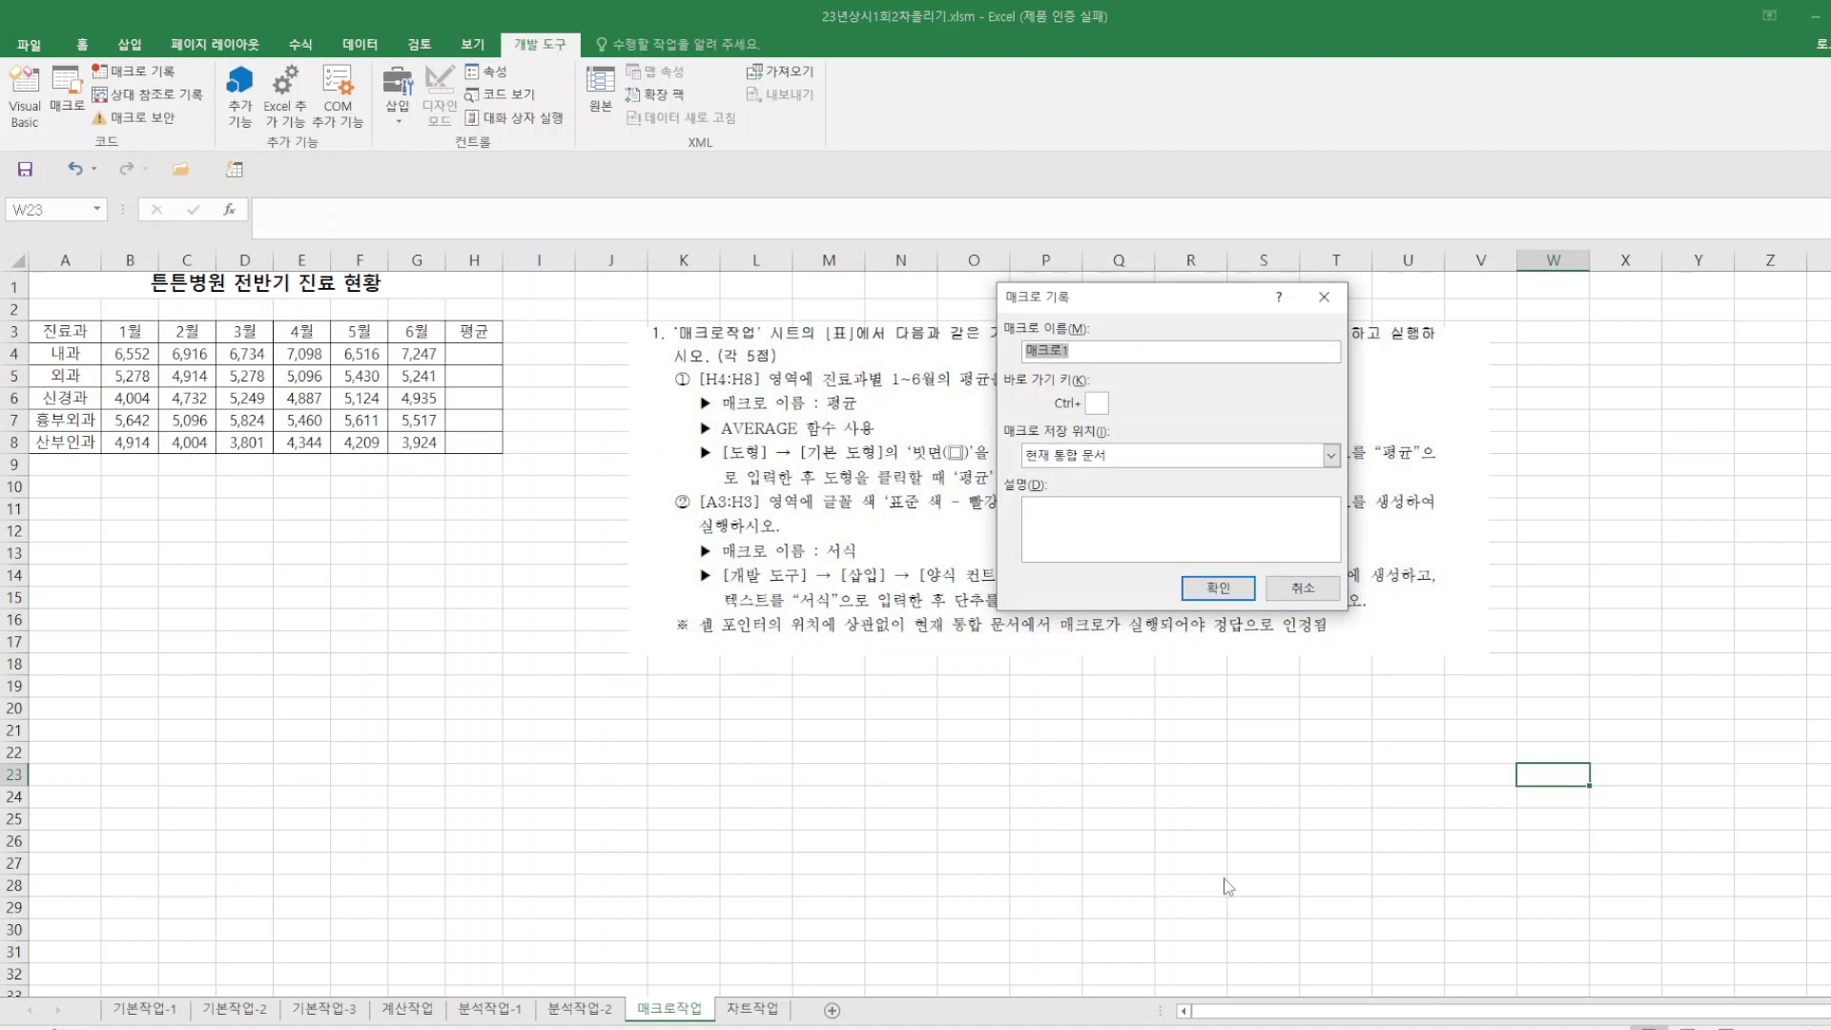
type("vudr")
left_click(1222, 586)
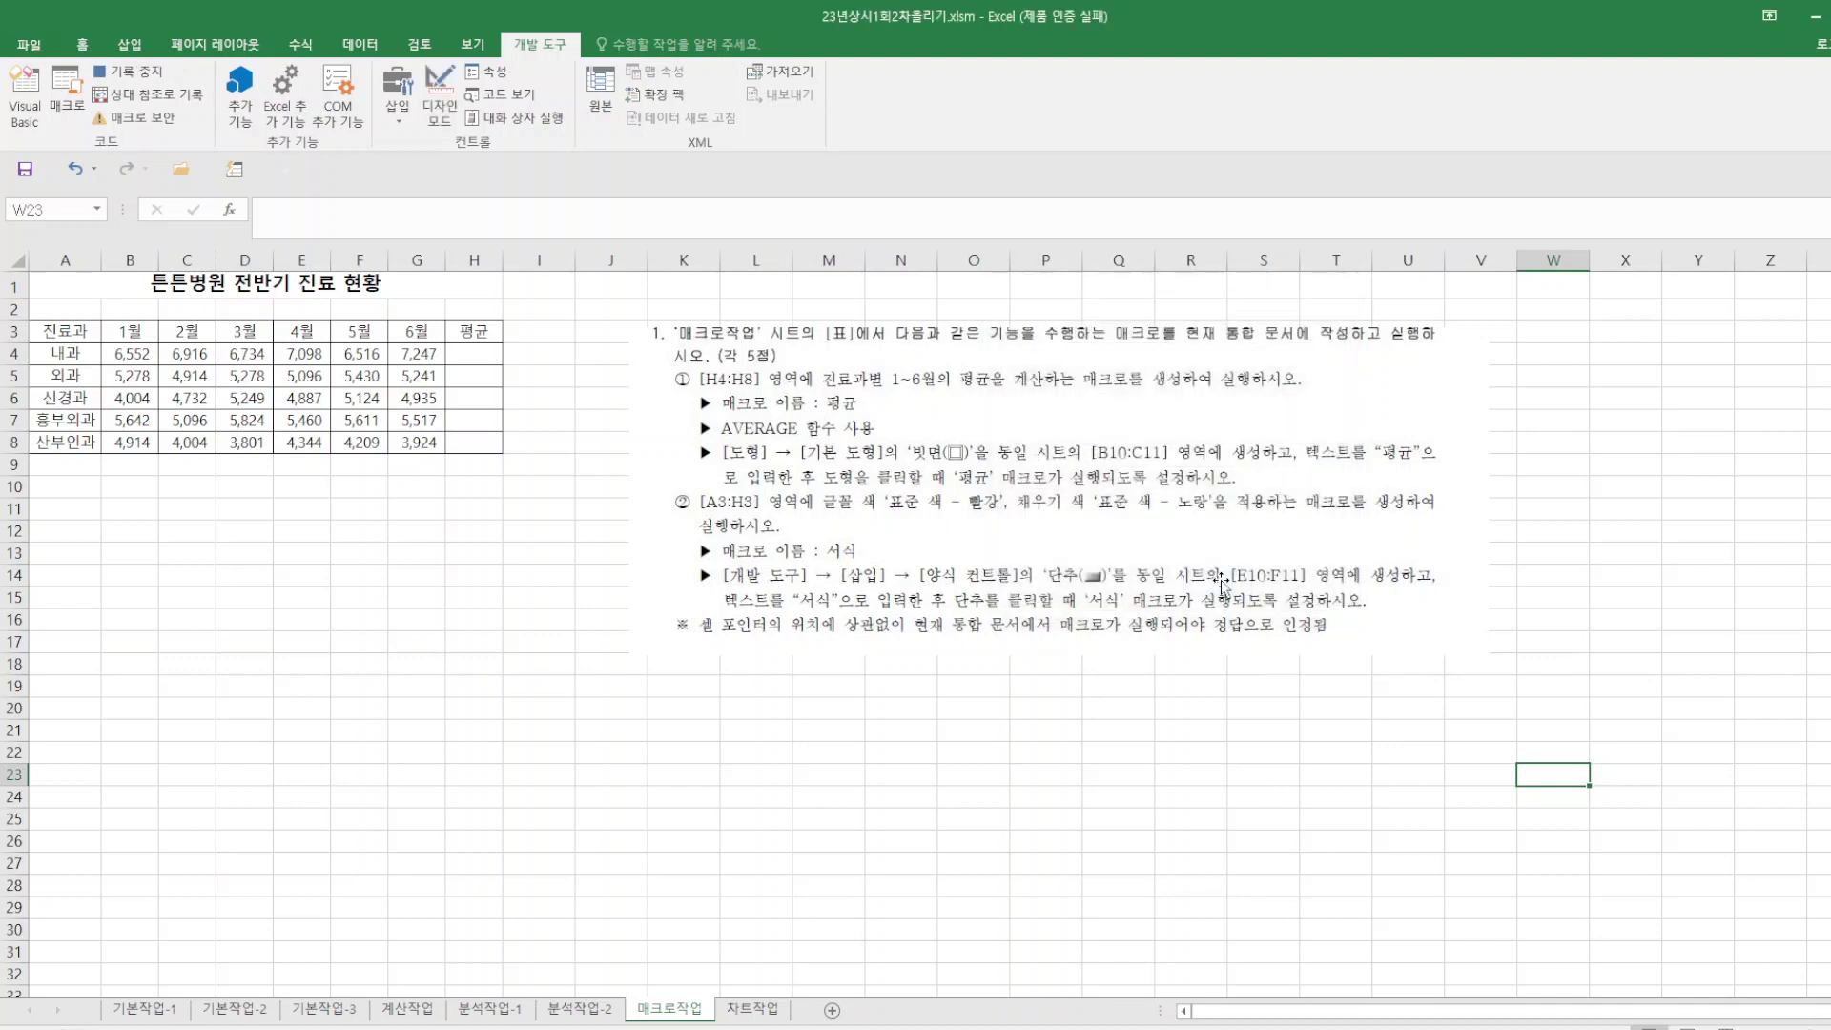
Calculate the average of B4:G4 in cell H4 with the AVERAGE function.
left_click(473, 357)
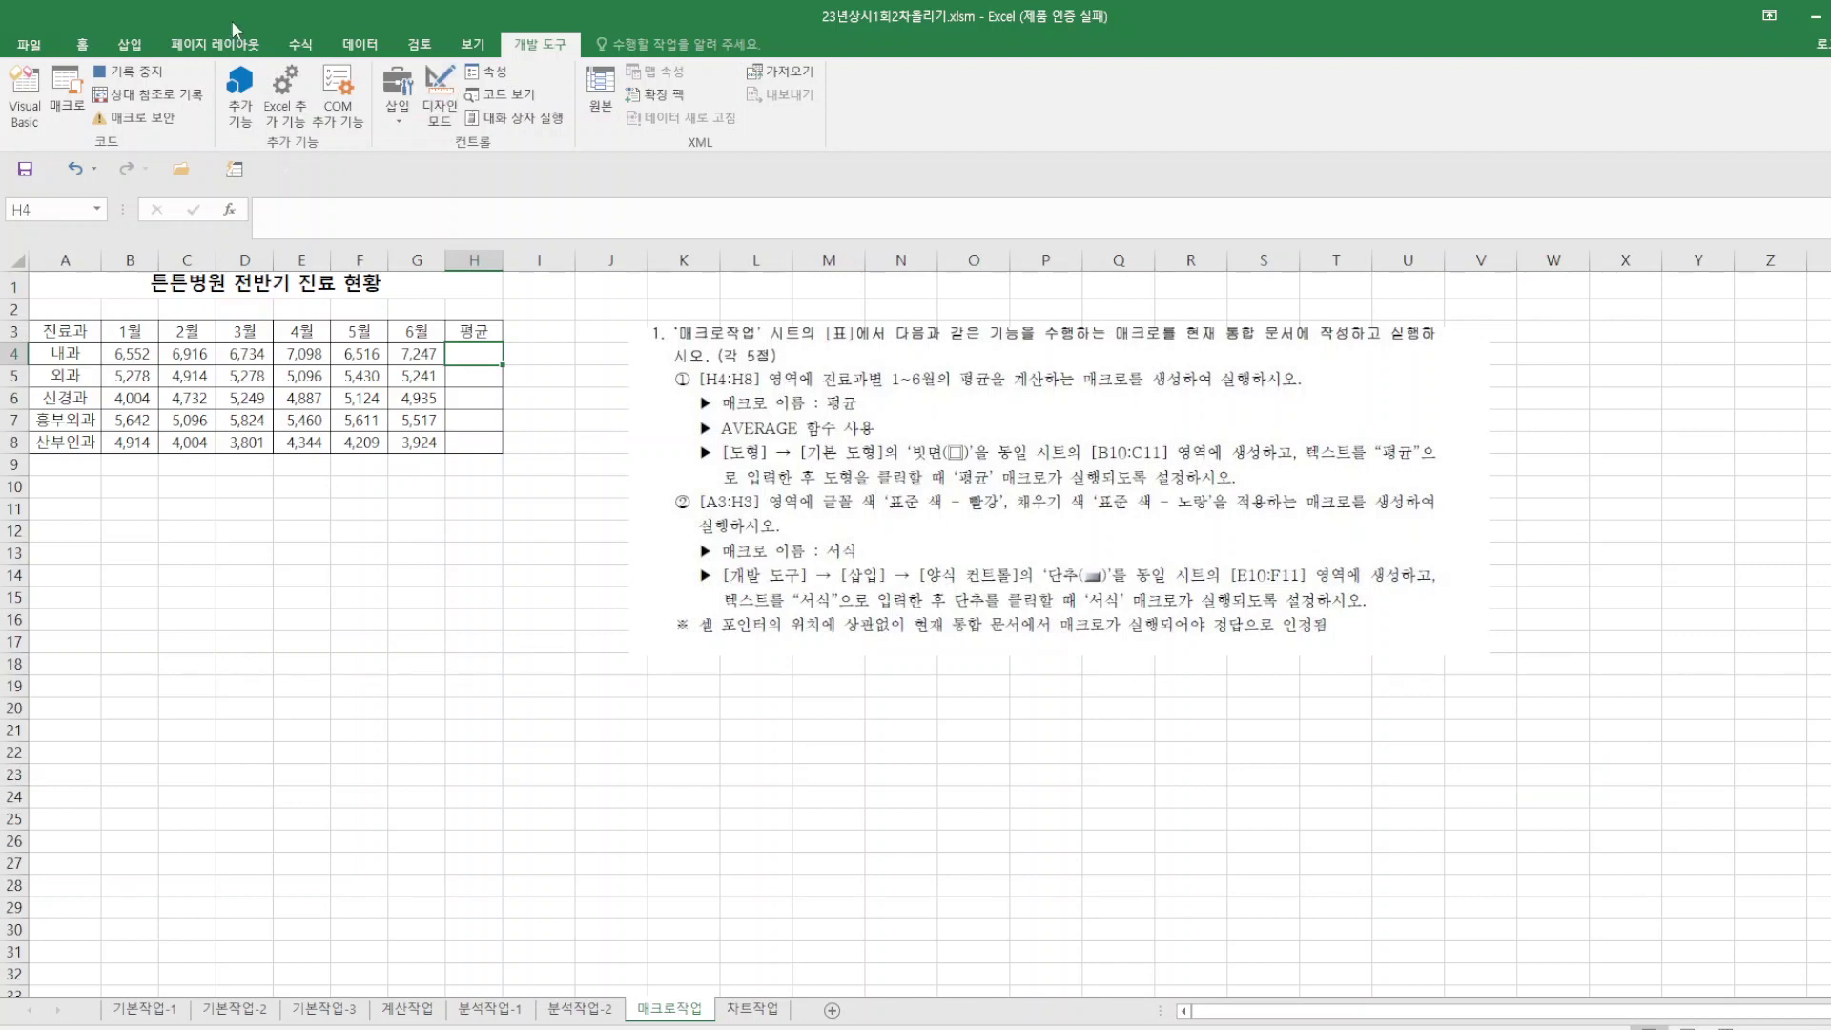
left_click(83, 44)
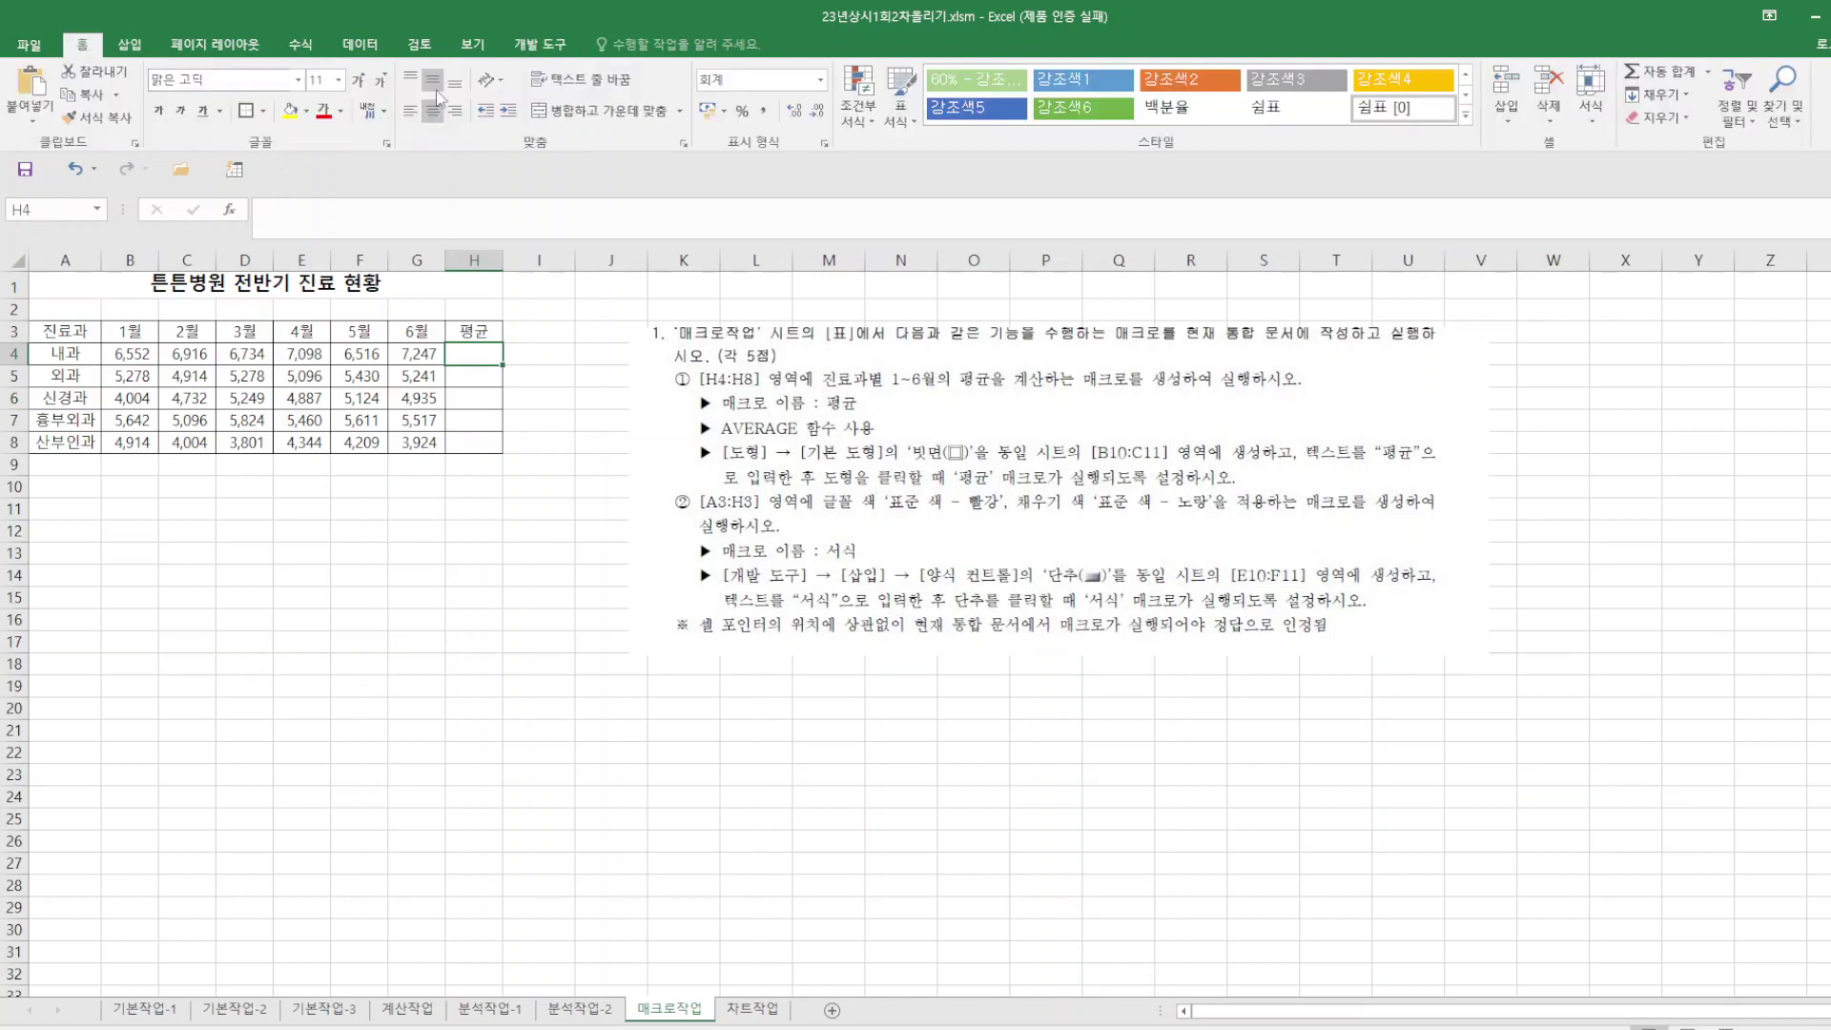
left_click(1707, 72)
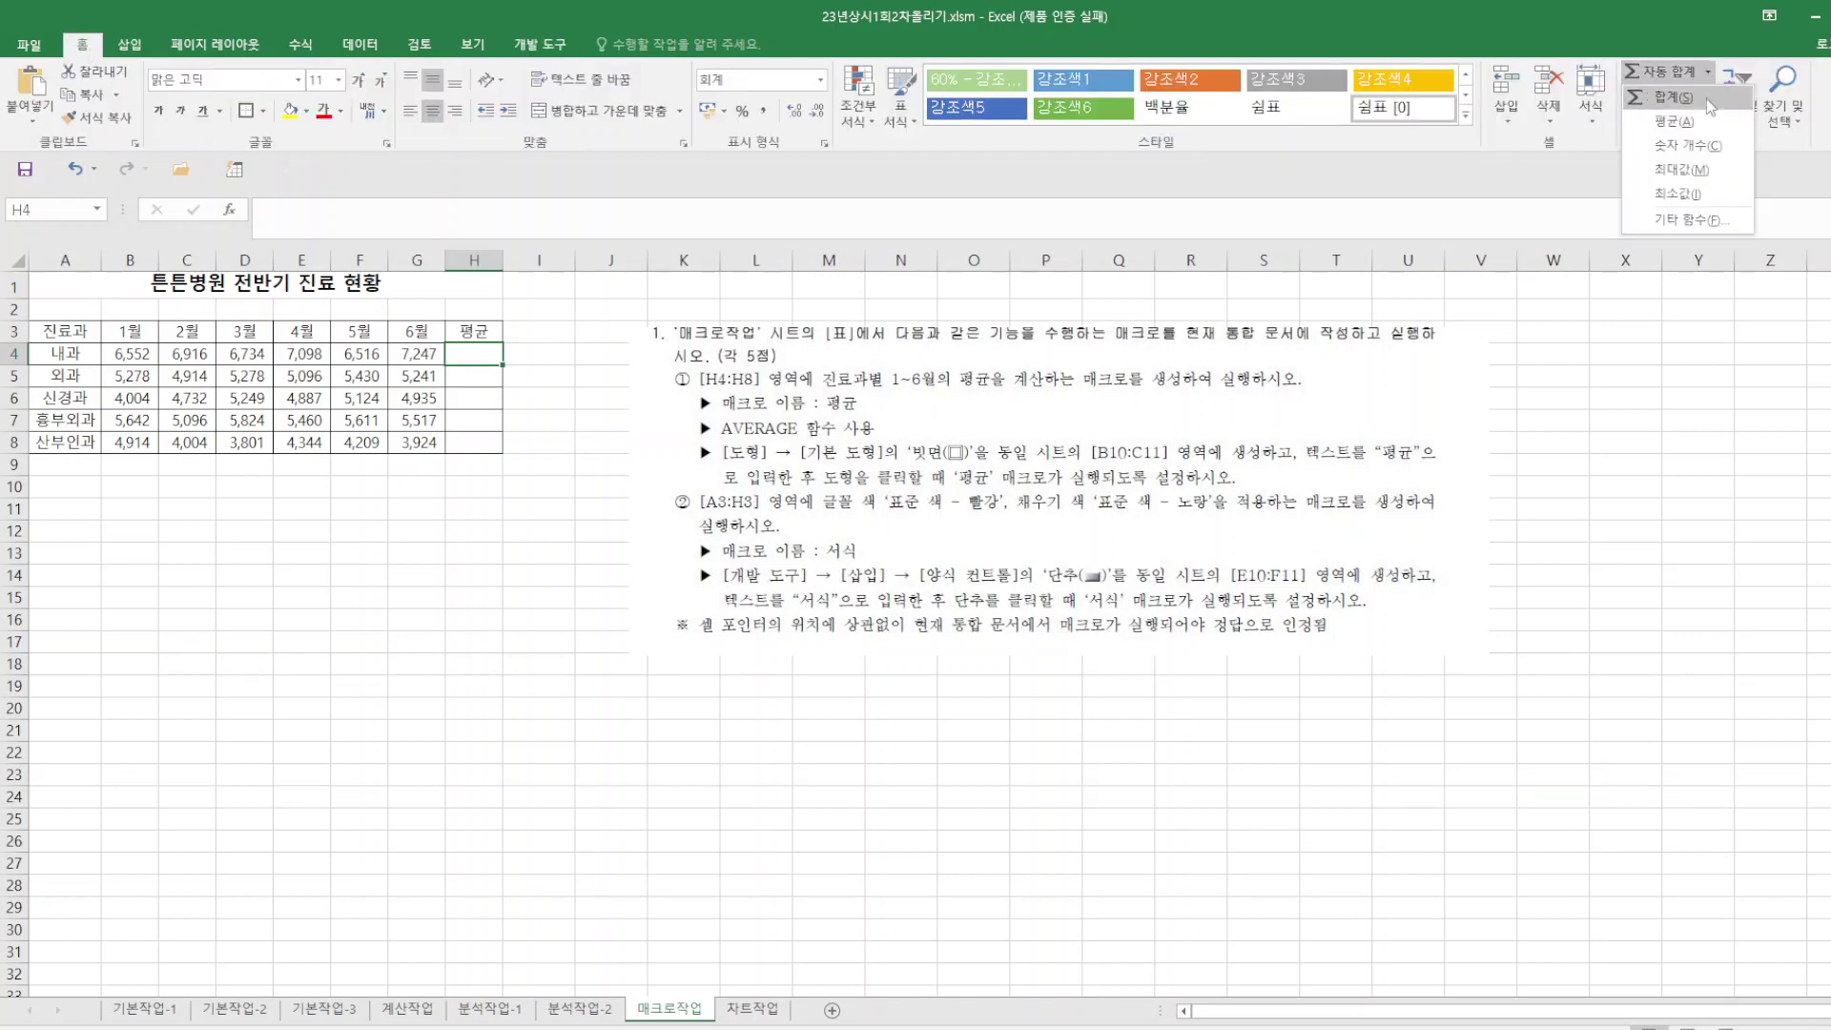
left_click(1689, 122)
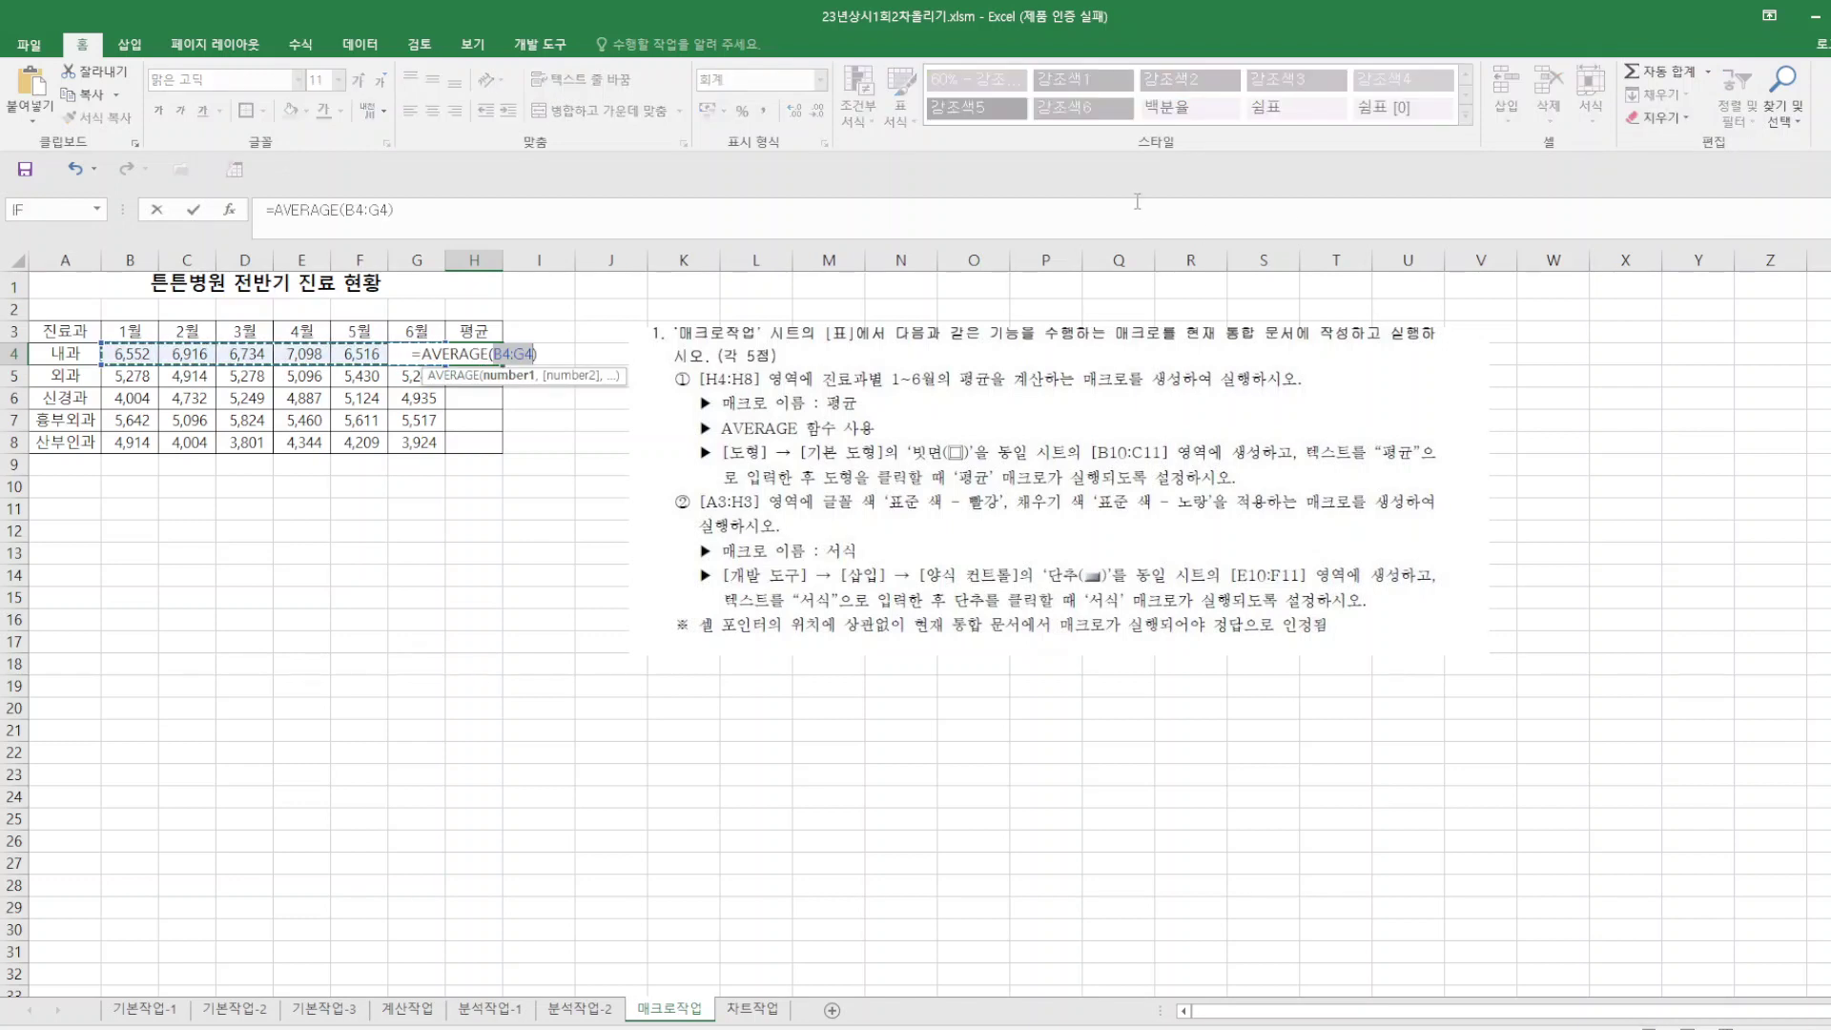
key("ctrl+Return")
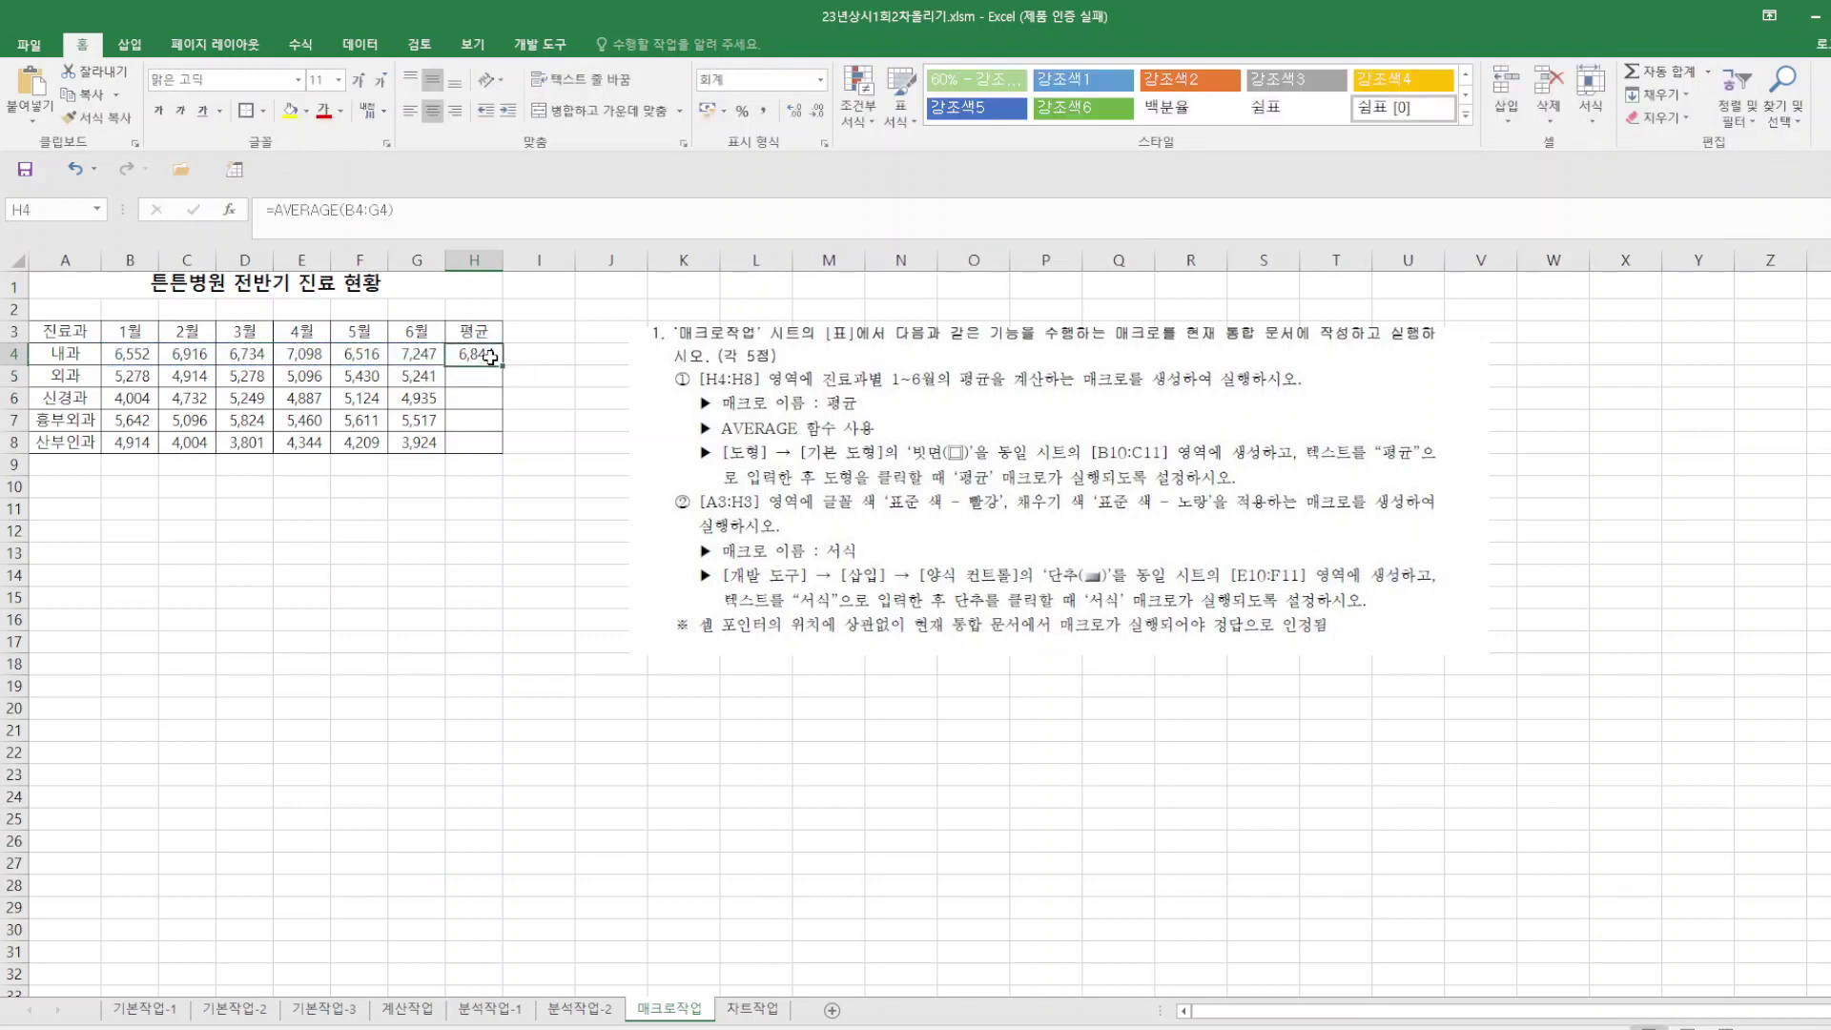
Fill the H4 average formula down through H8 and stop recording the macro.
left_click_drag(503, 372, 502, 447)
left_click(584, 424)
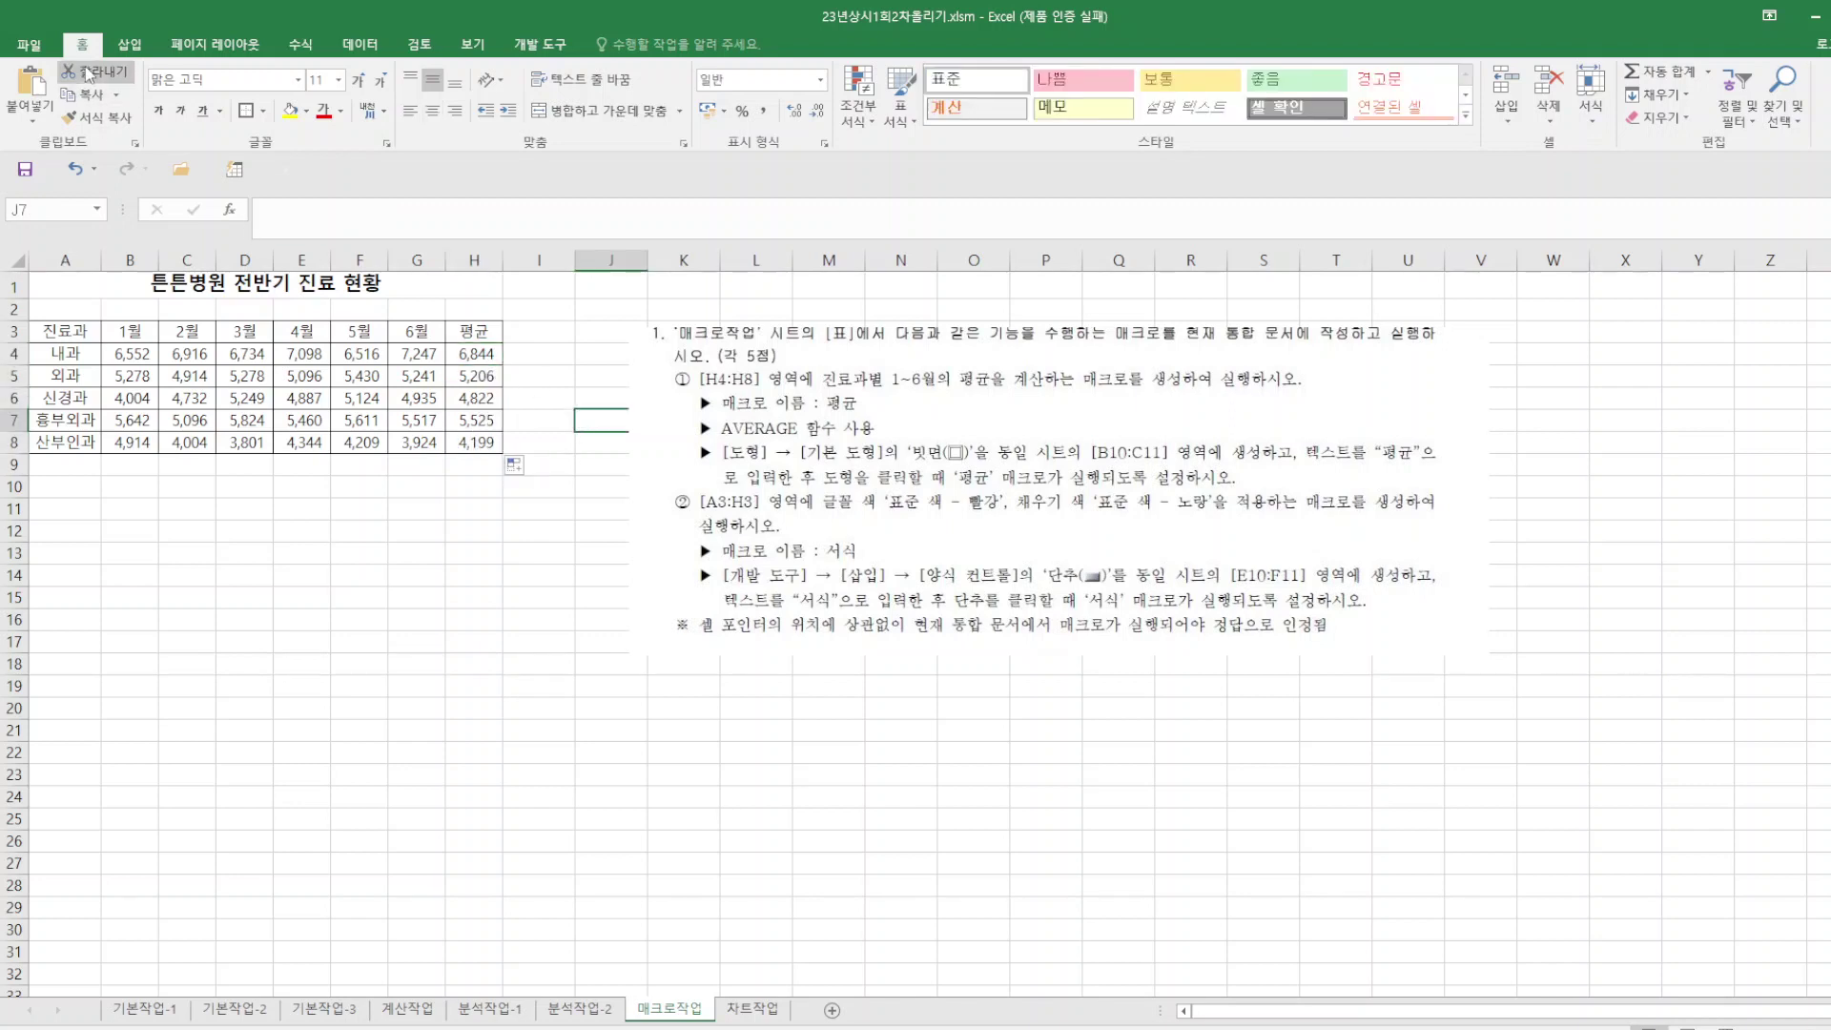
left_click(540, 44)
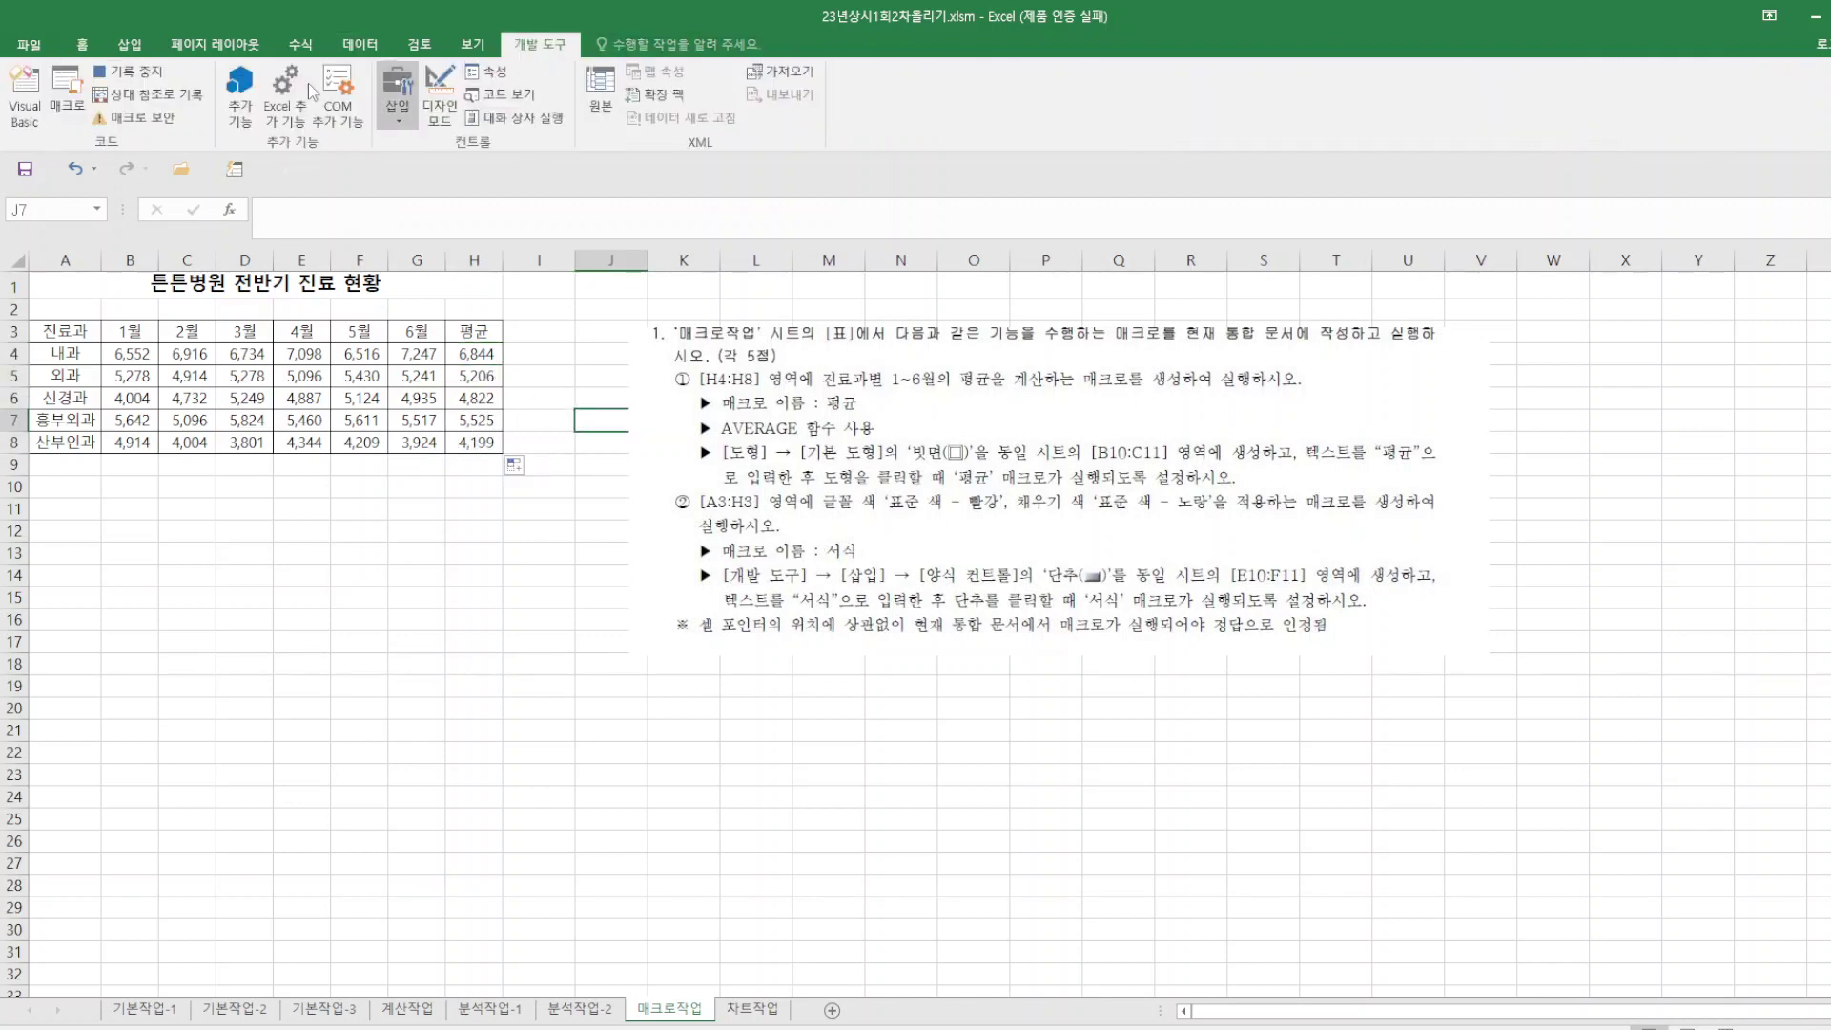
left_click(129, 70)
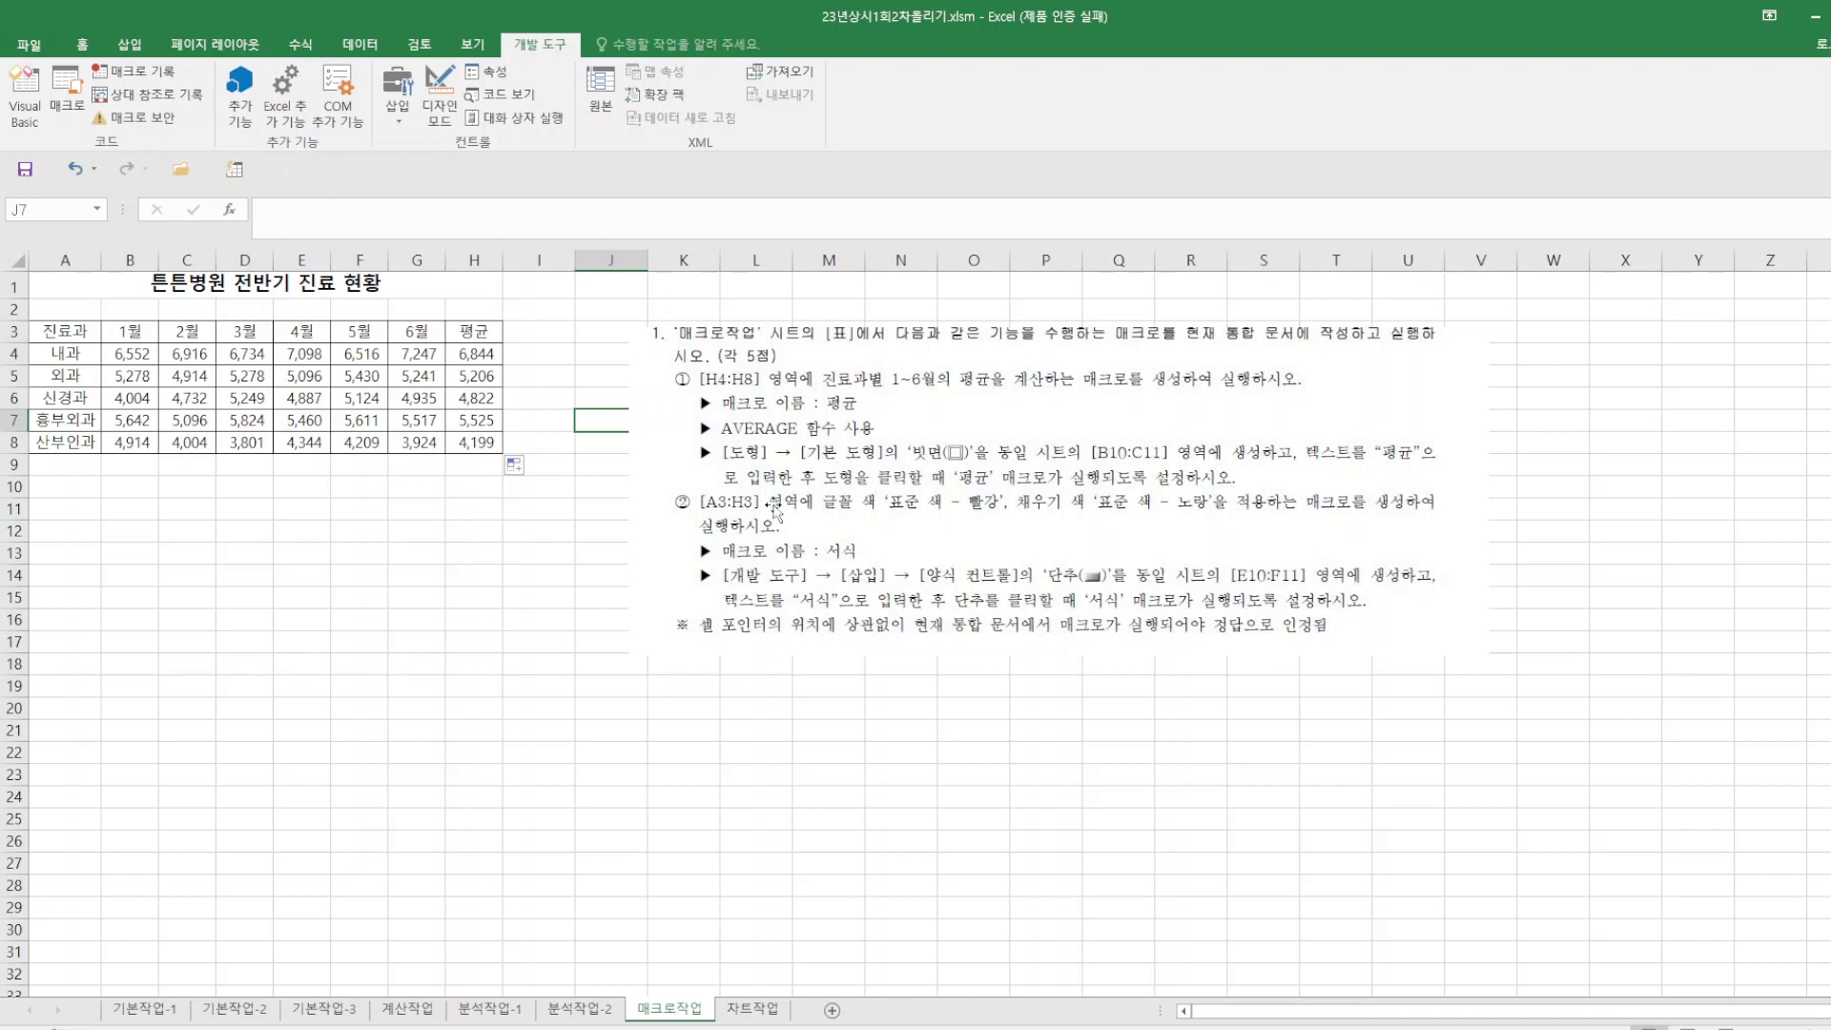
Start recording a macro named 서식 in the current workbook.
left_click(131, 71)
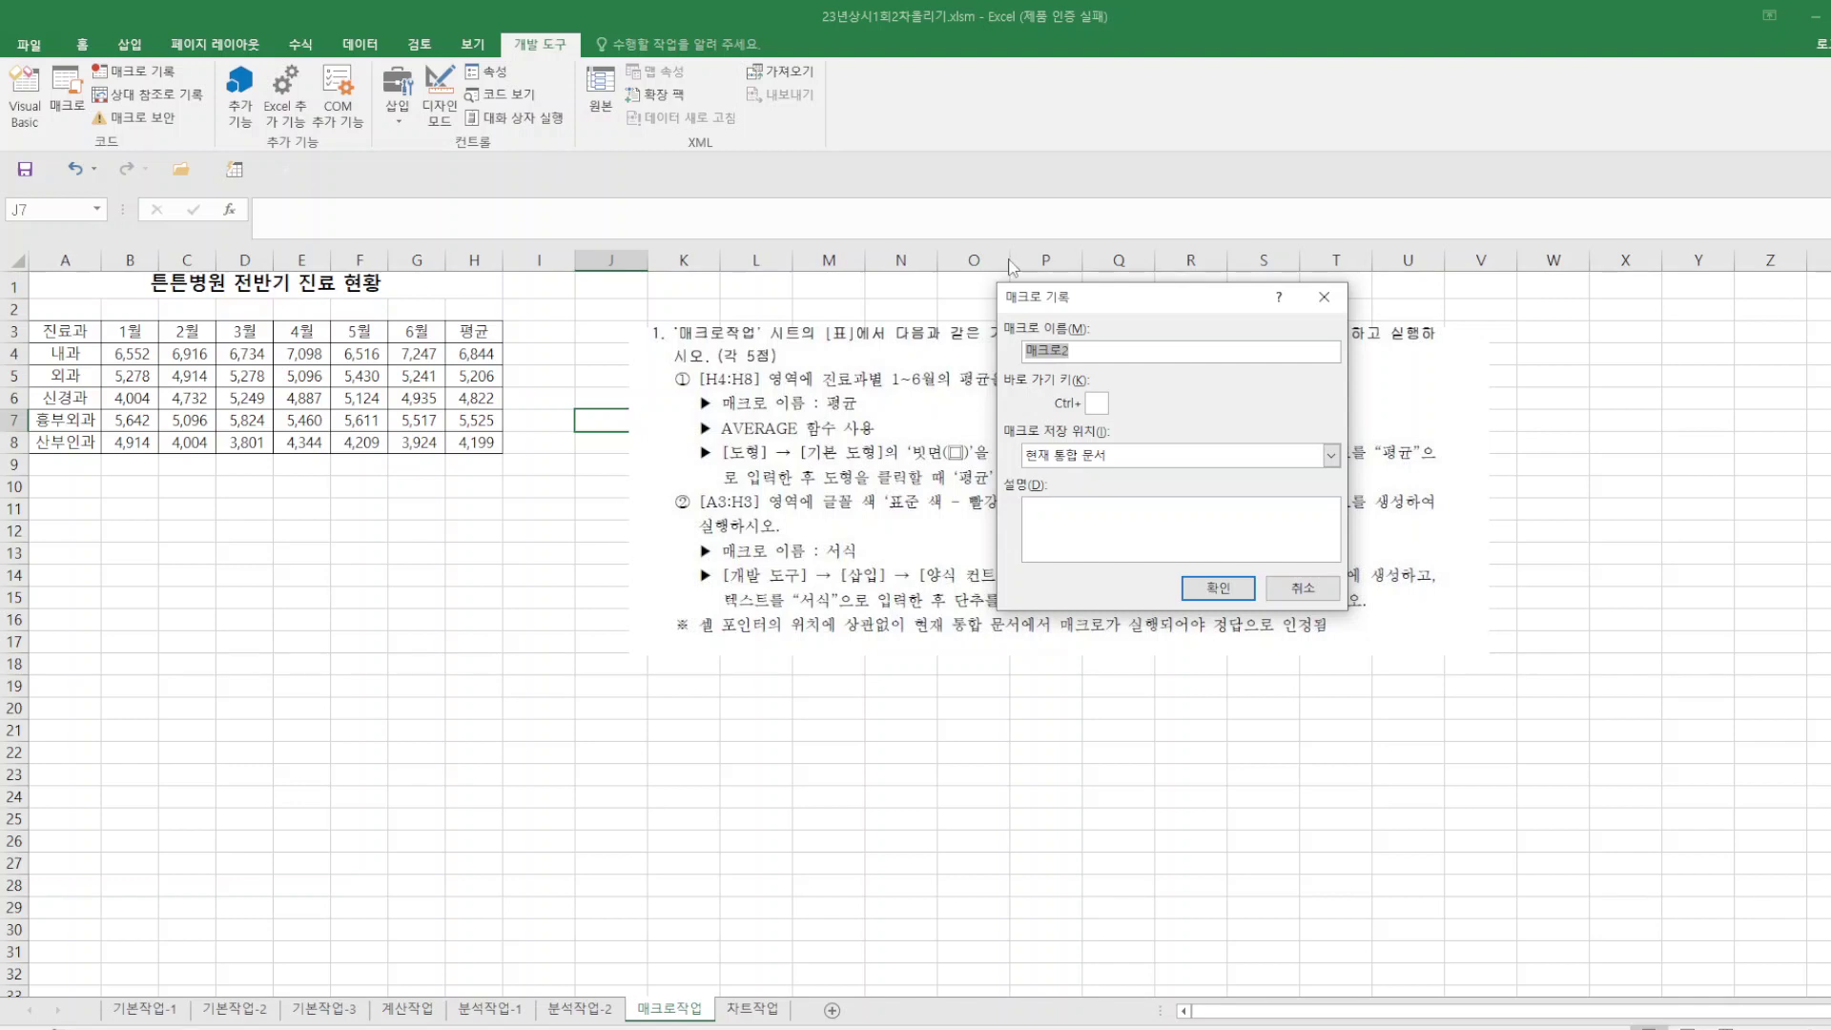
type("서식")
left_click(1219, 588)
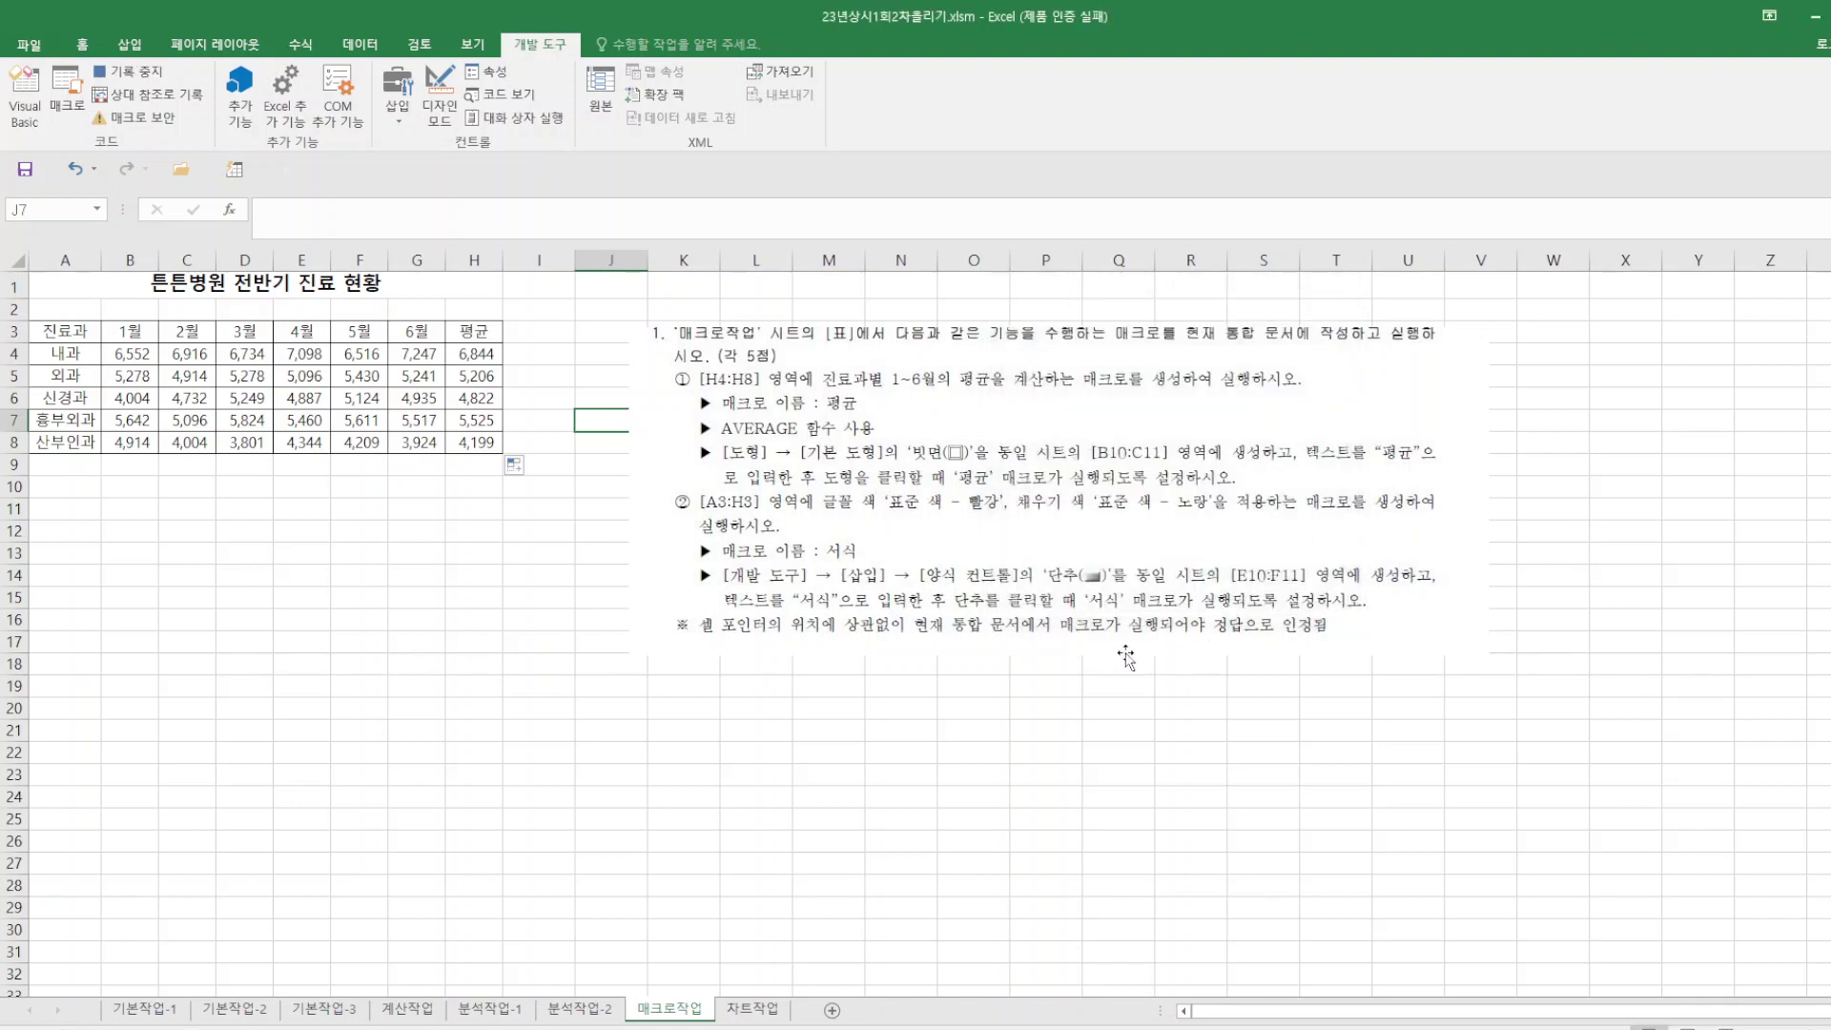
Apply a yellow fill and red font color to header cells A3:H3, and stop recording the macro.
left_click_drag(54, 334, 483, 333)
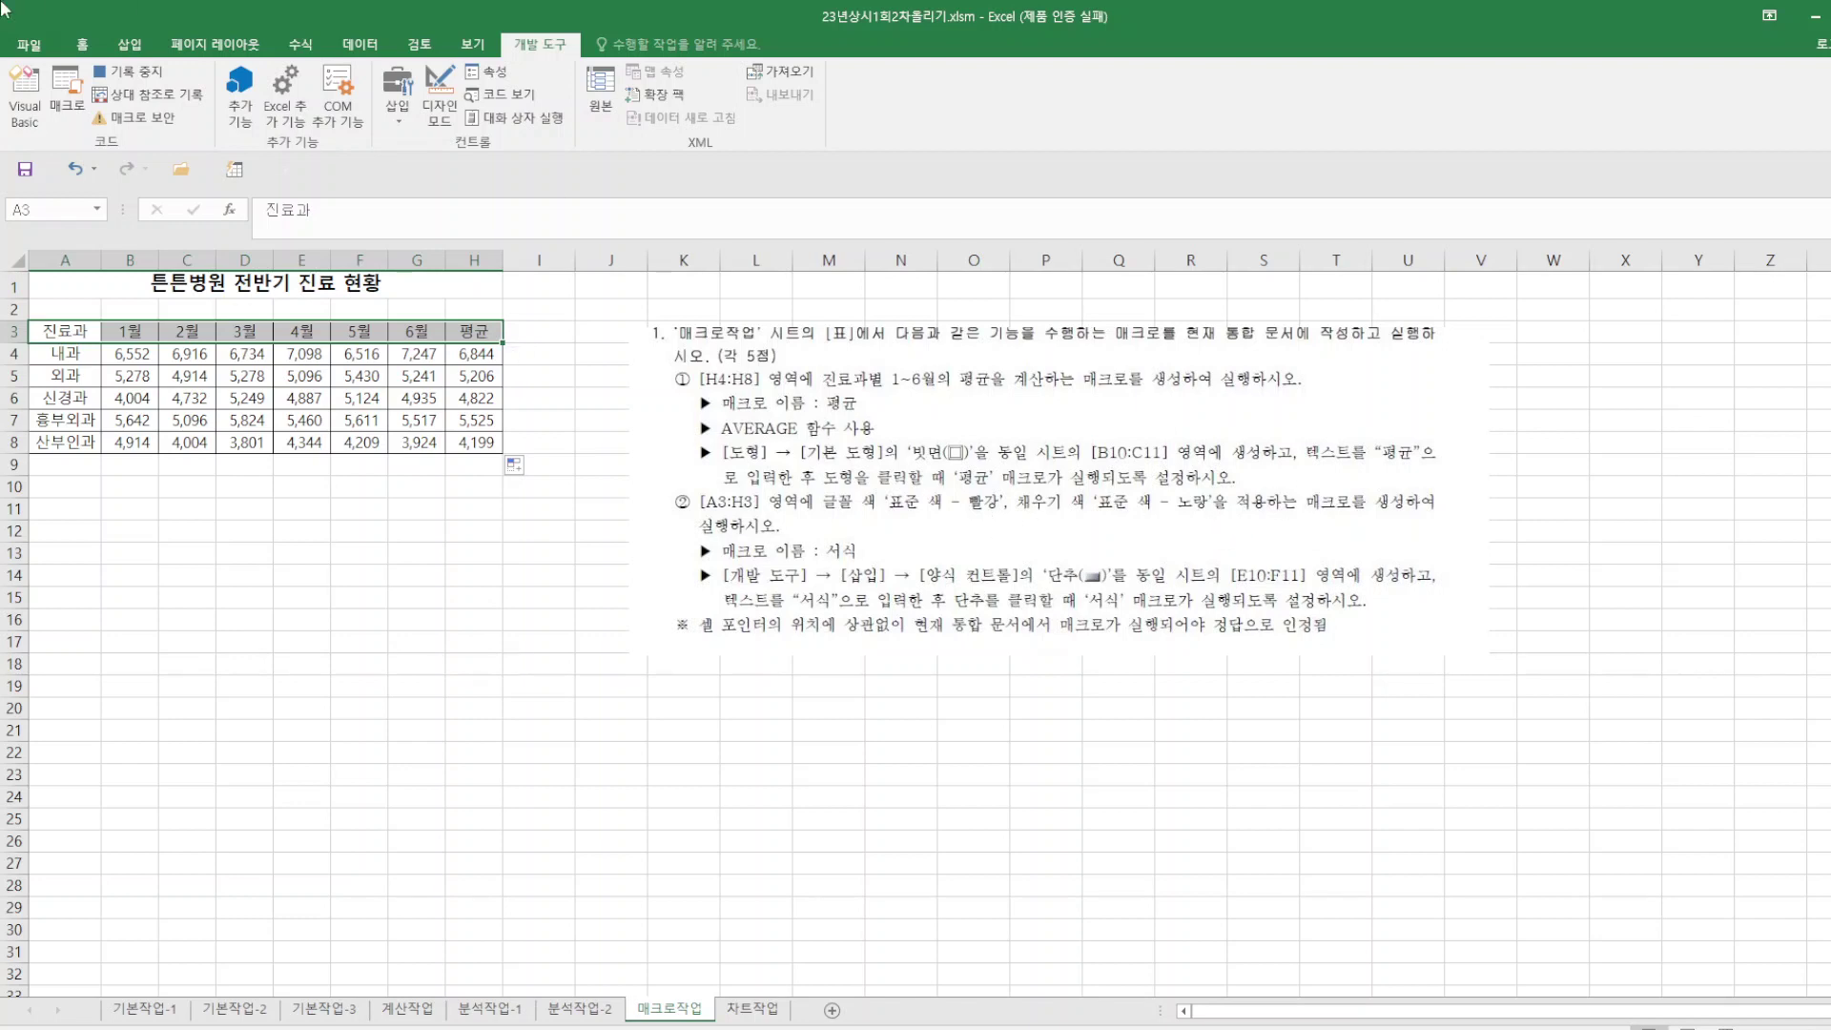
left_click(83, 45)
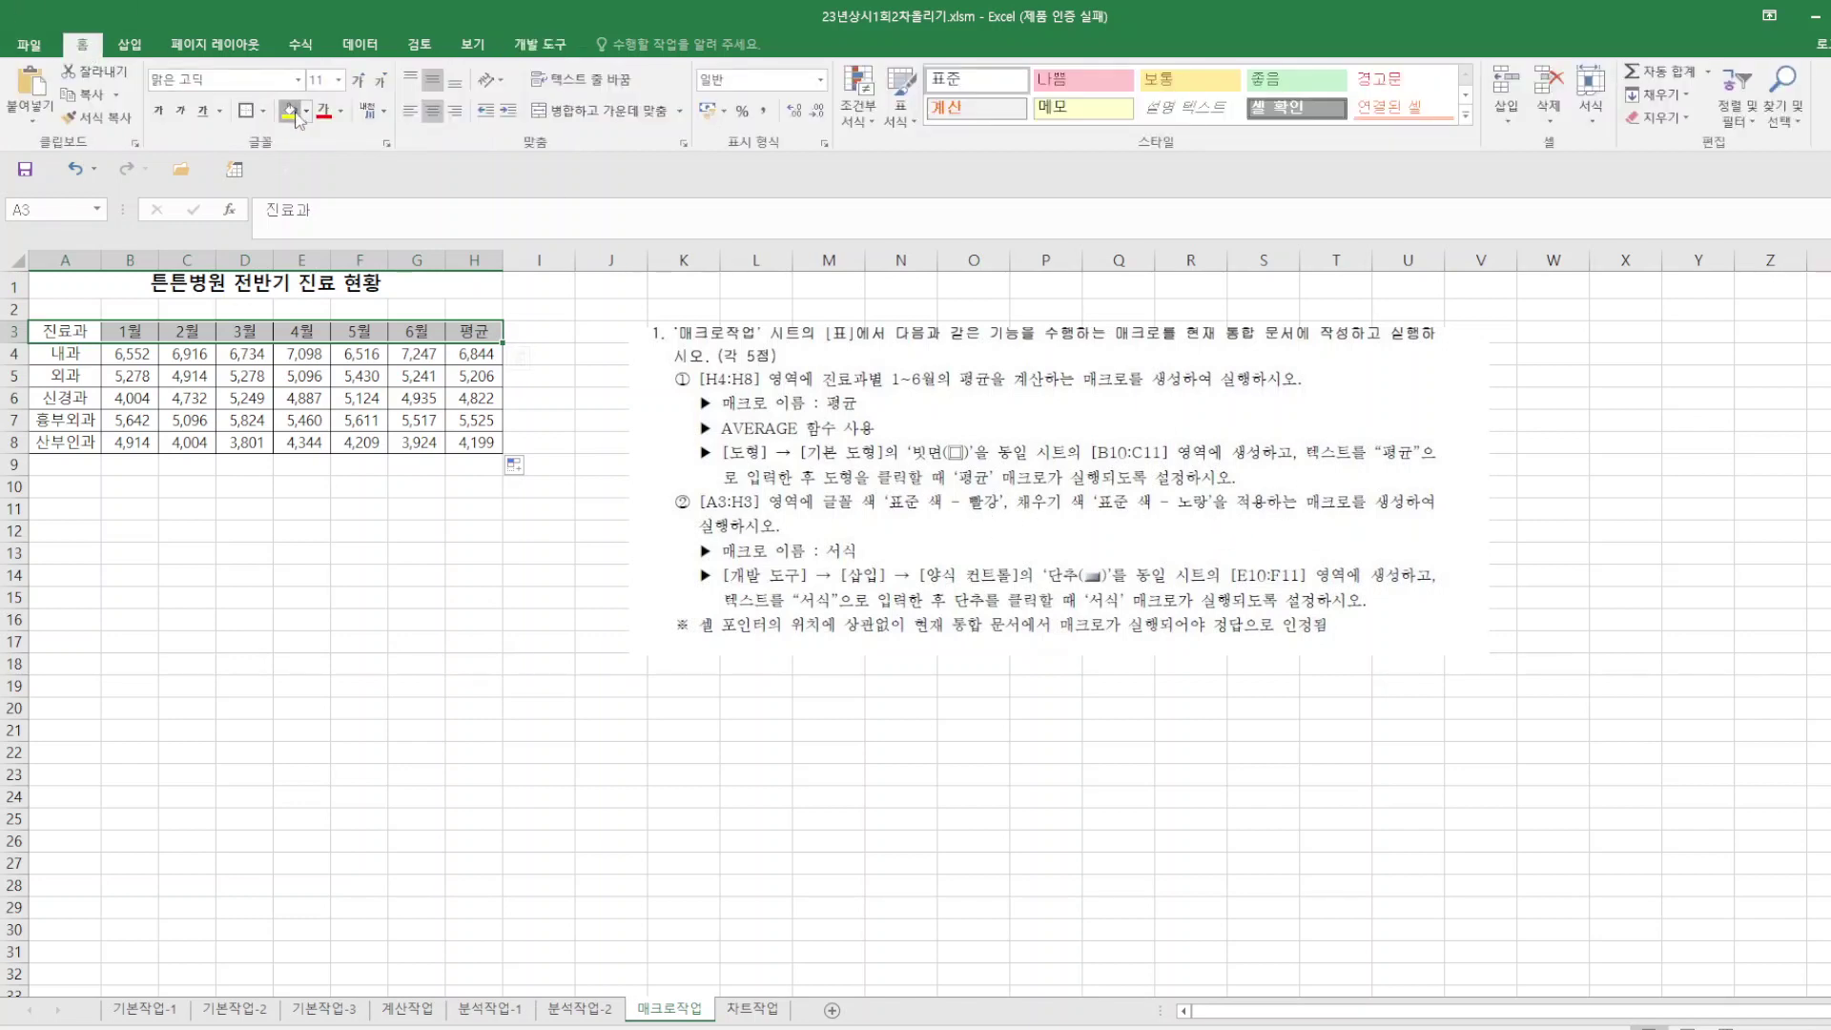
left_click(289, 110)
left_click(323, 111)
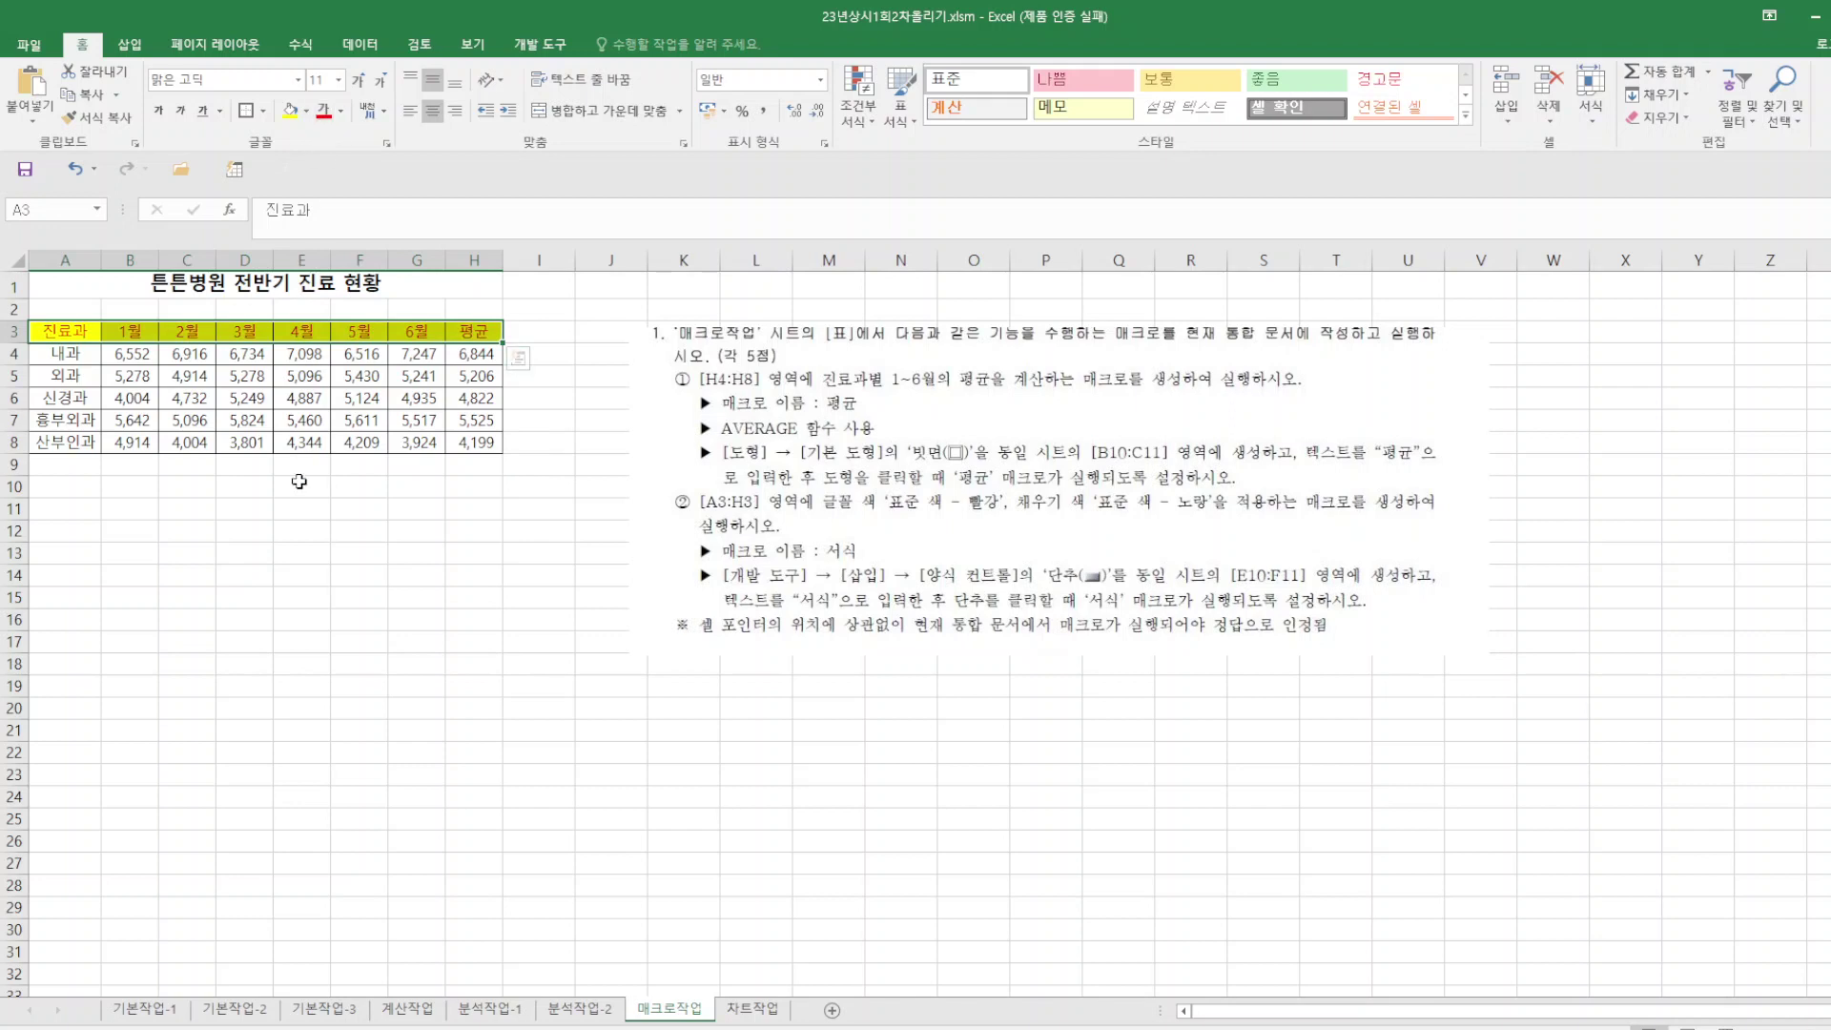
left_click(538, 400)
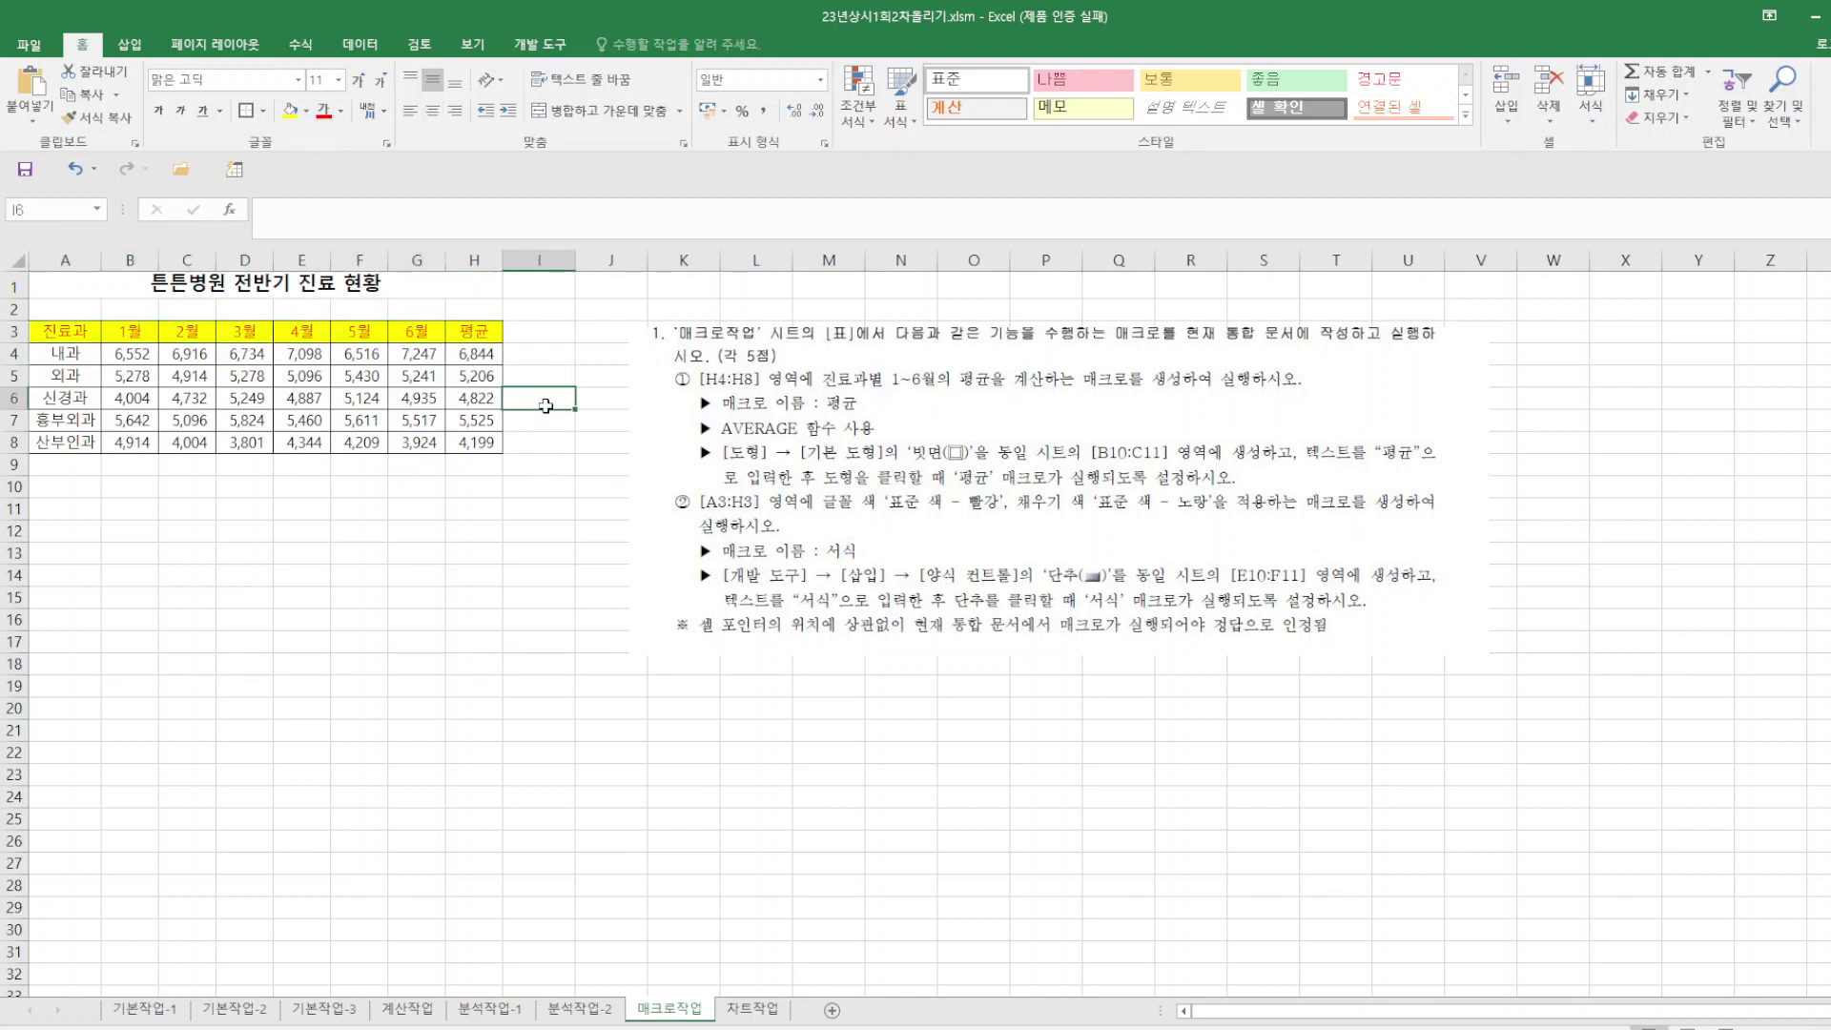
left_click(539, 44)
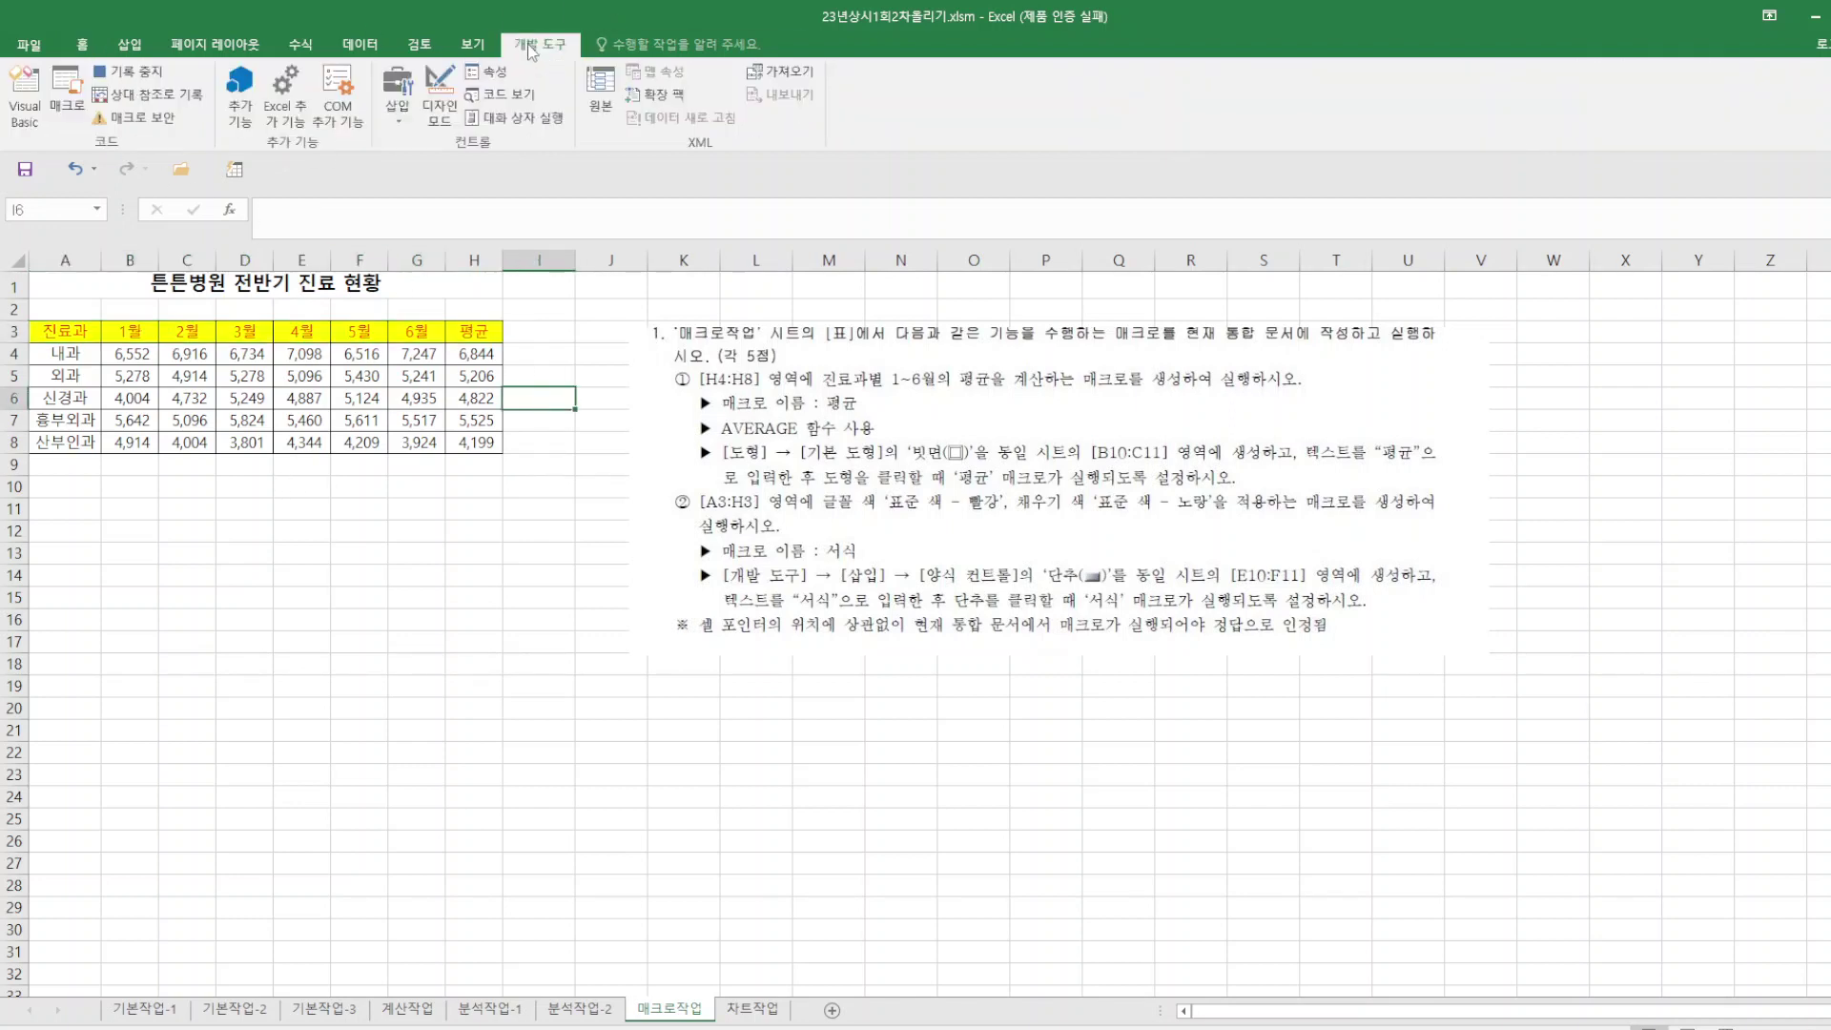
left_click(141, 76)
left_click(923, 784)
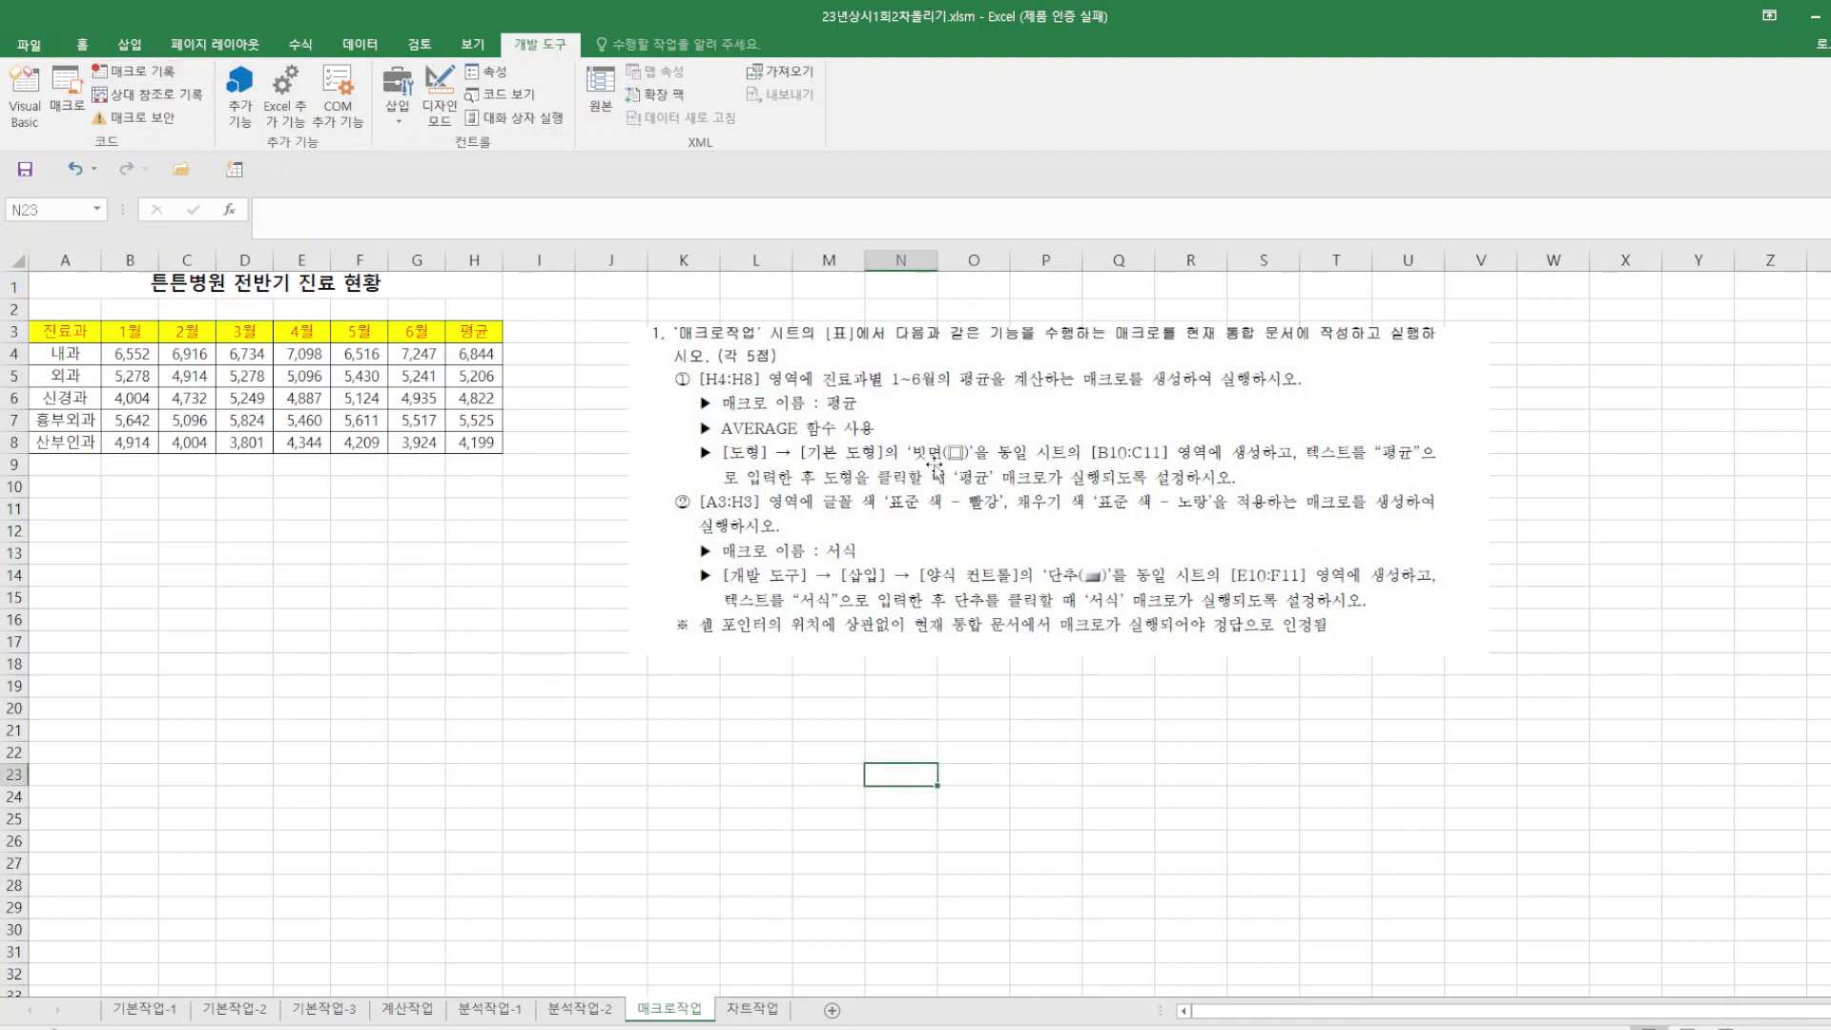
Draw a bevel (빗면) basic shape snapped to the cell grid so that it covers B10:C11.
left_click(397, 123)
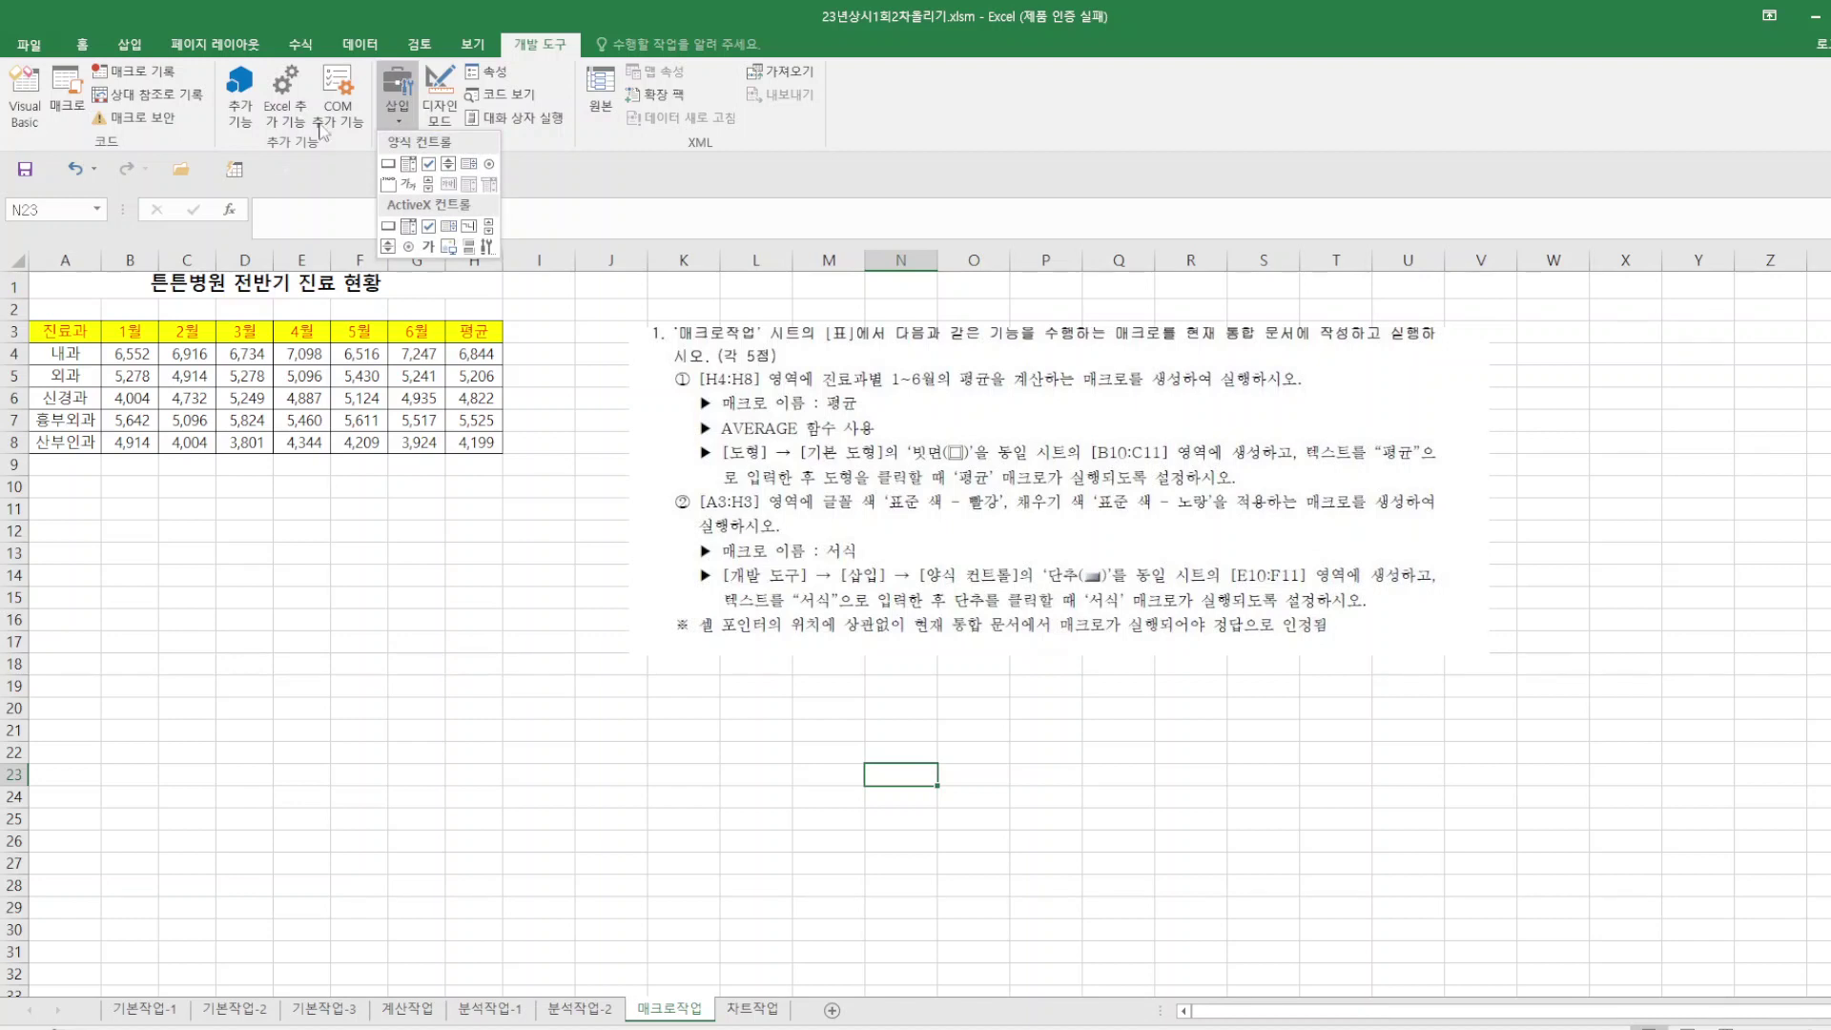
left_click(125, 45)
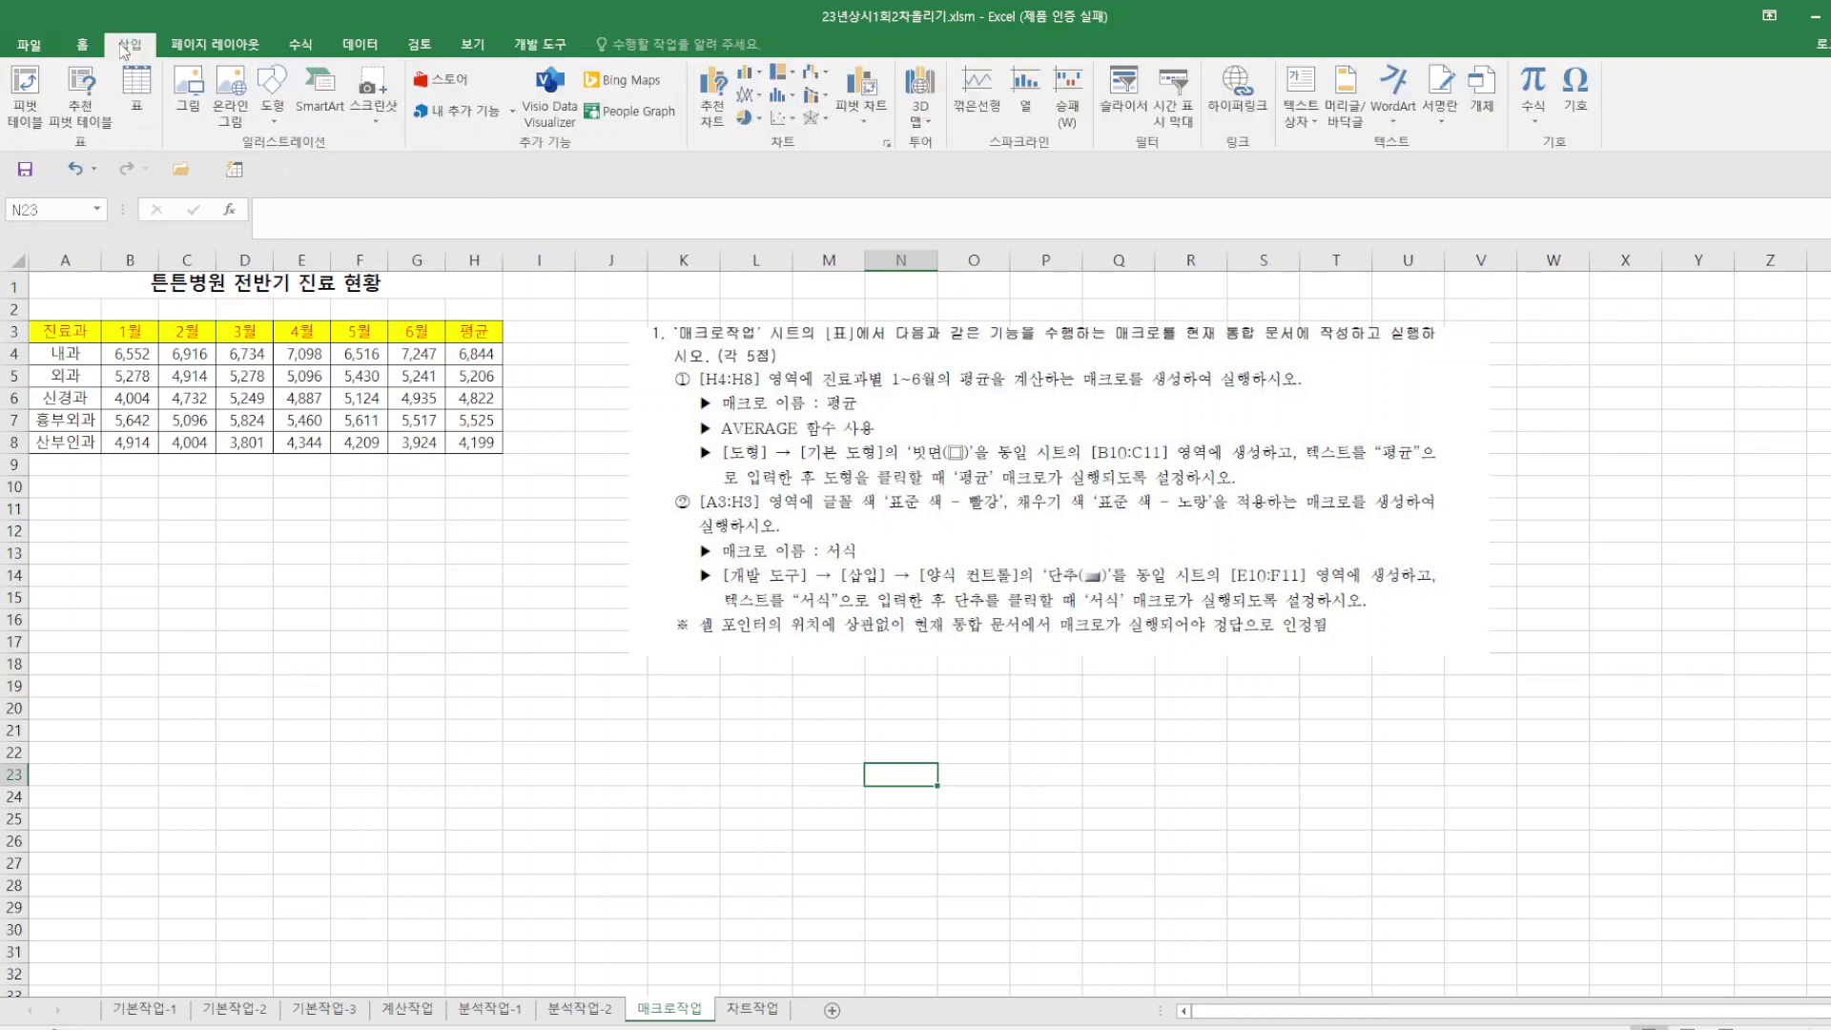
left_click(272, 107)
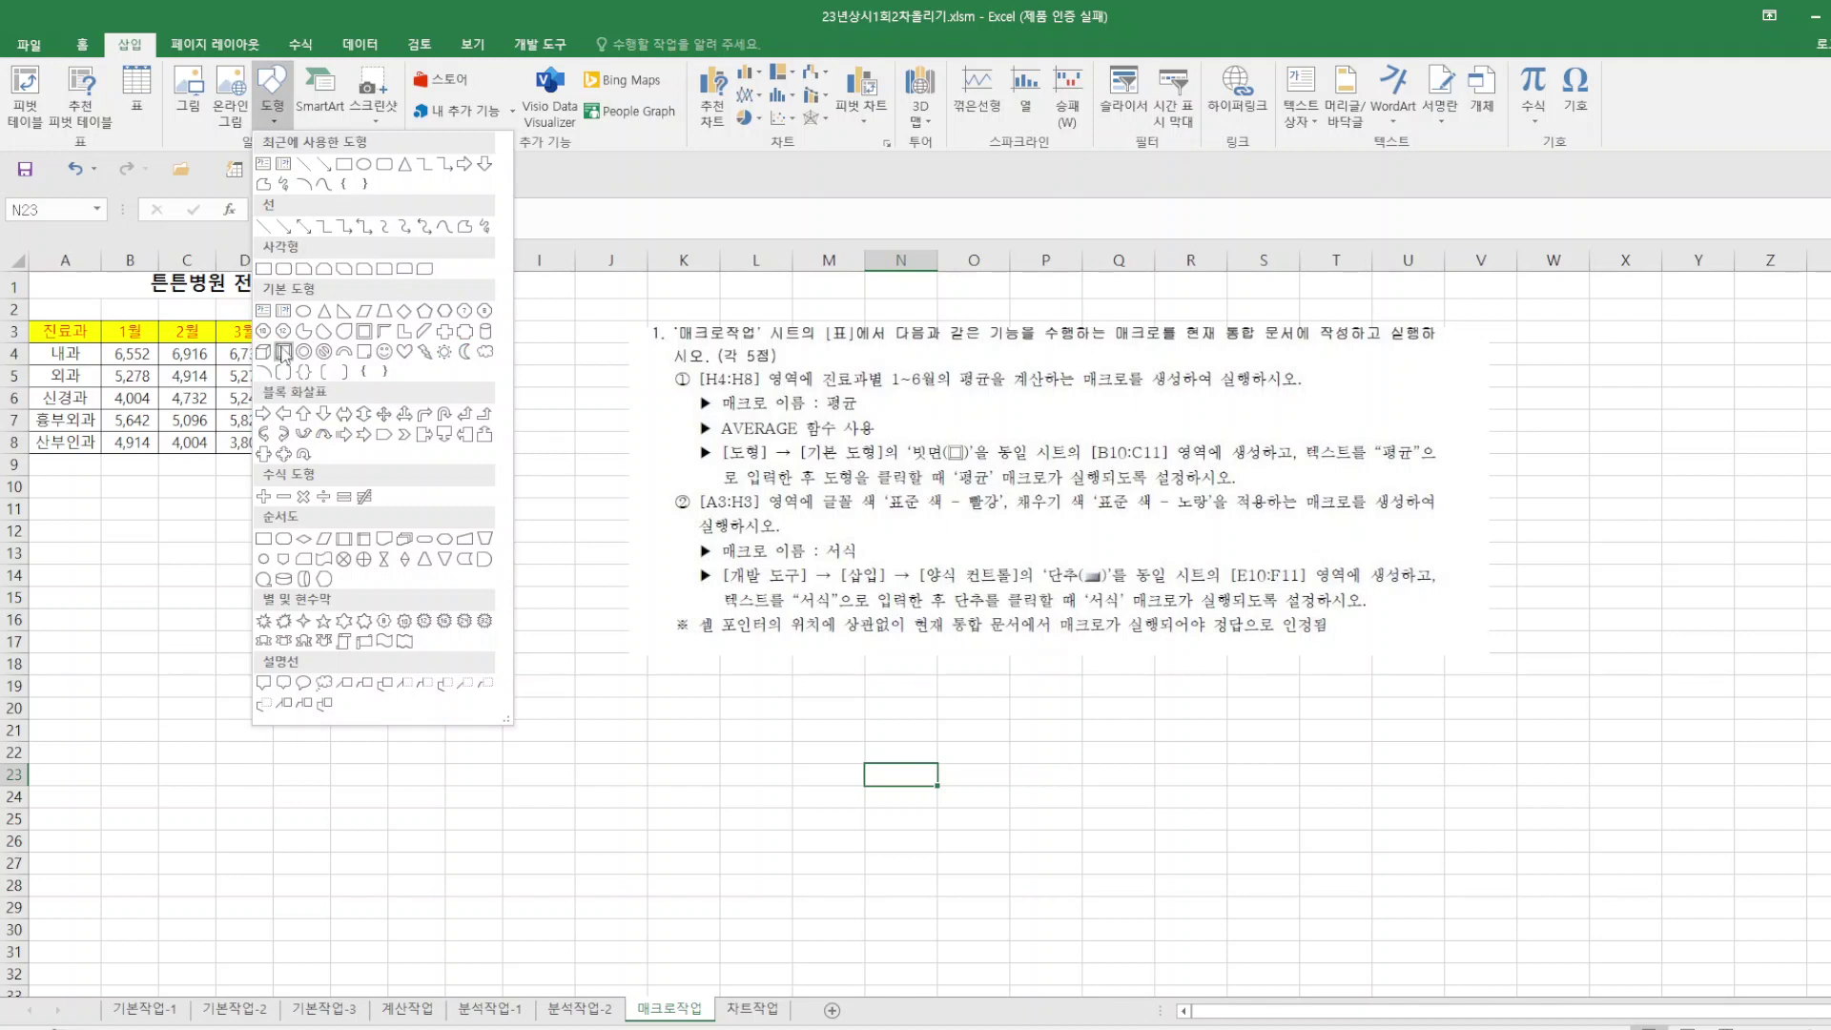
left_click(283, 352)
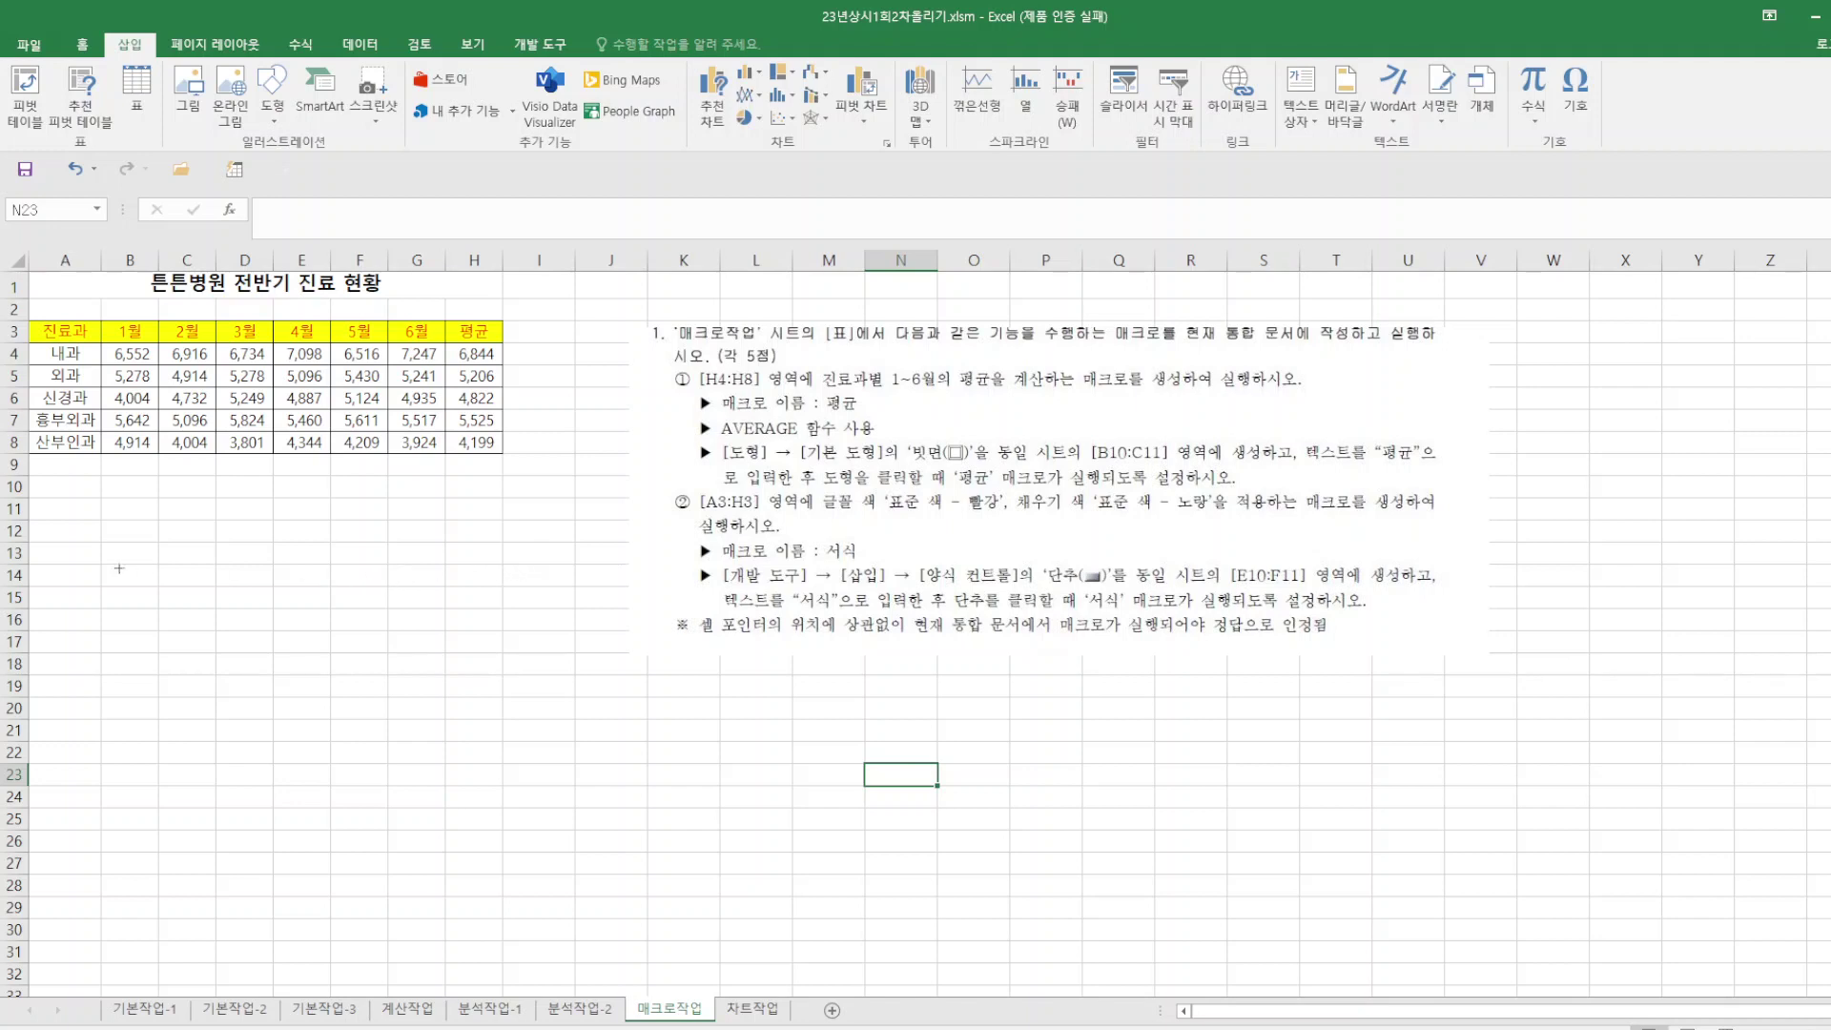
key("alt")
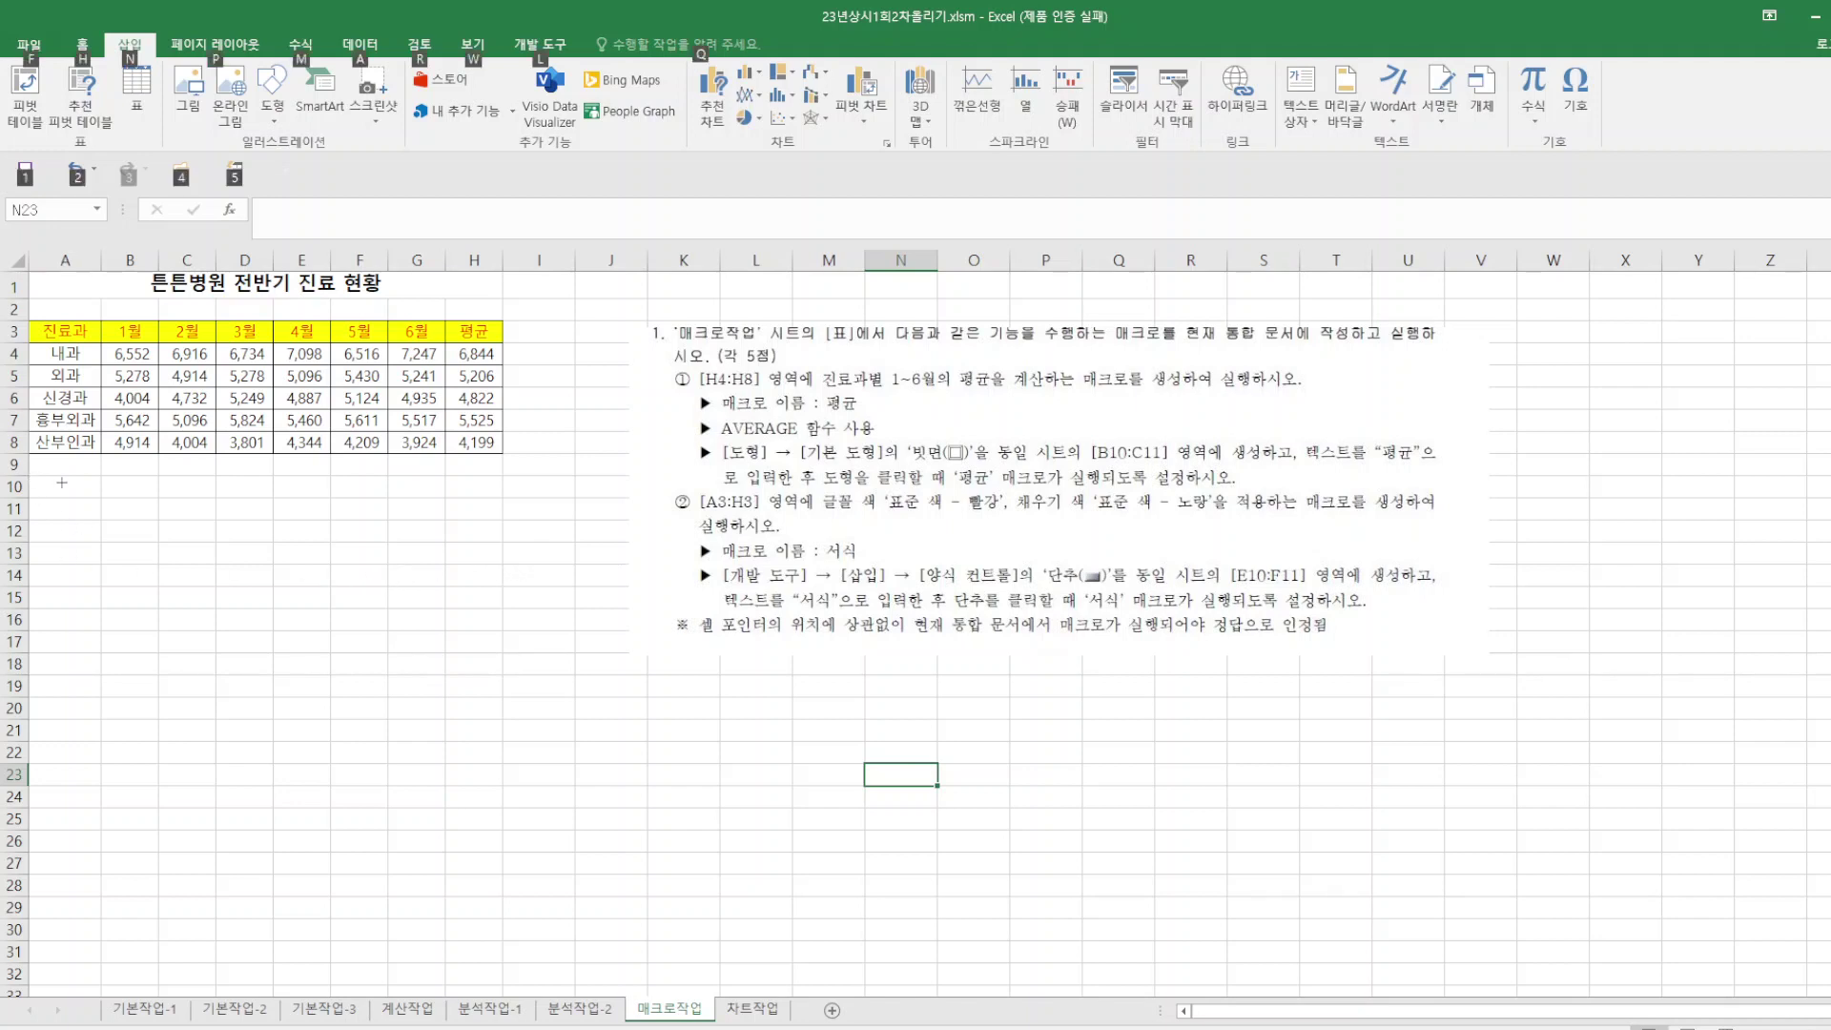
mouse_move(102, 475)
left_mouse_down()
mouse_move(160, 523)
mouse_move(194, 519)
left_mouse_up()
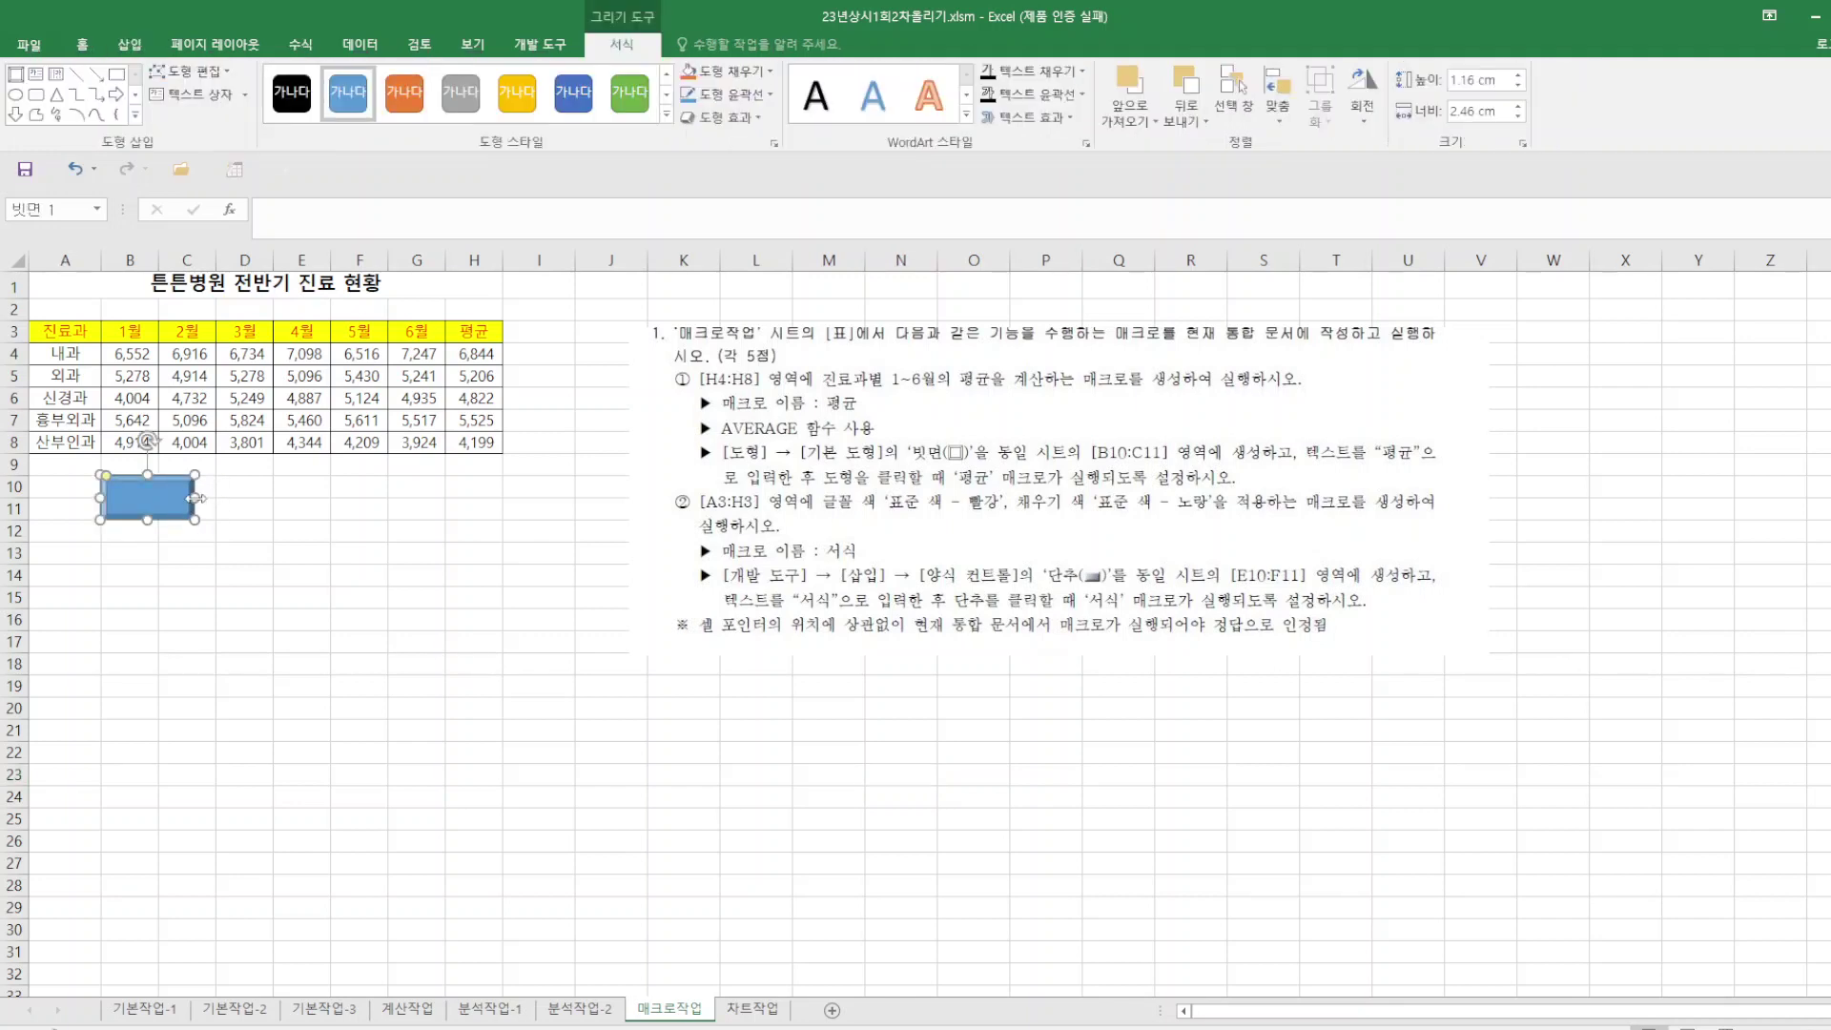
left_click_drag(196, 497, 216, 497)
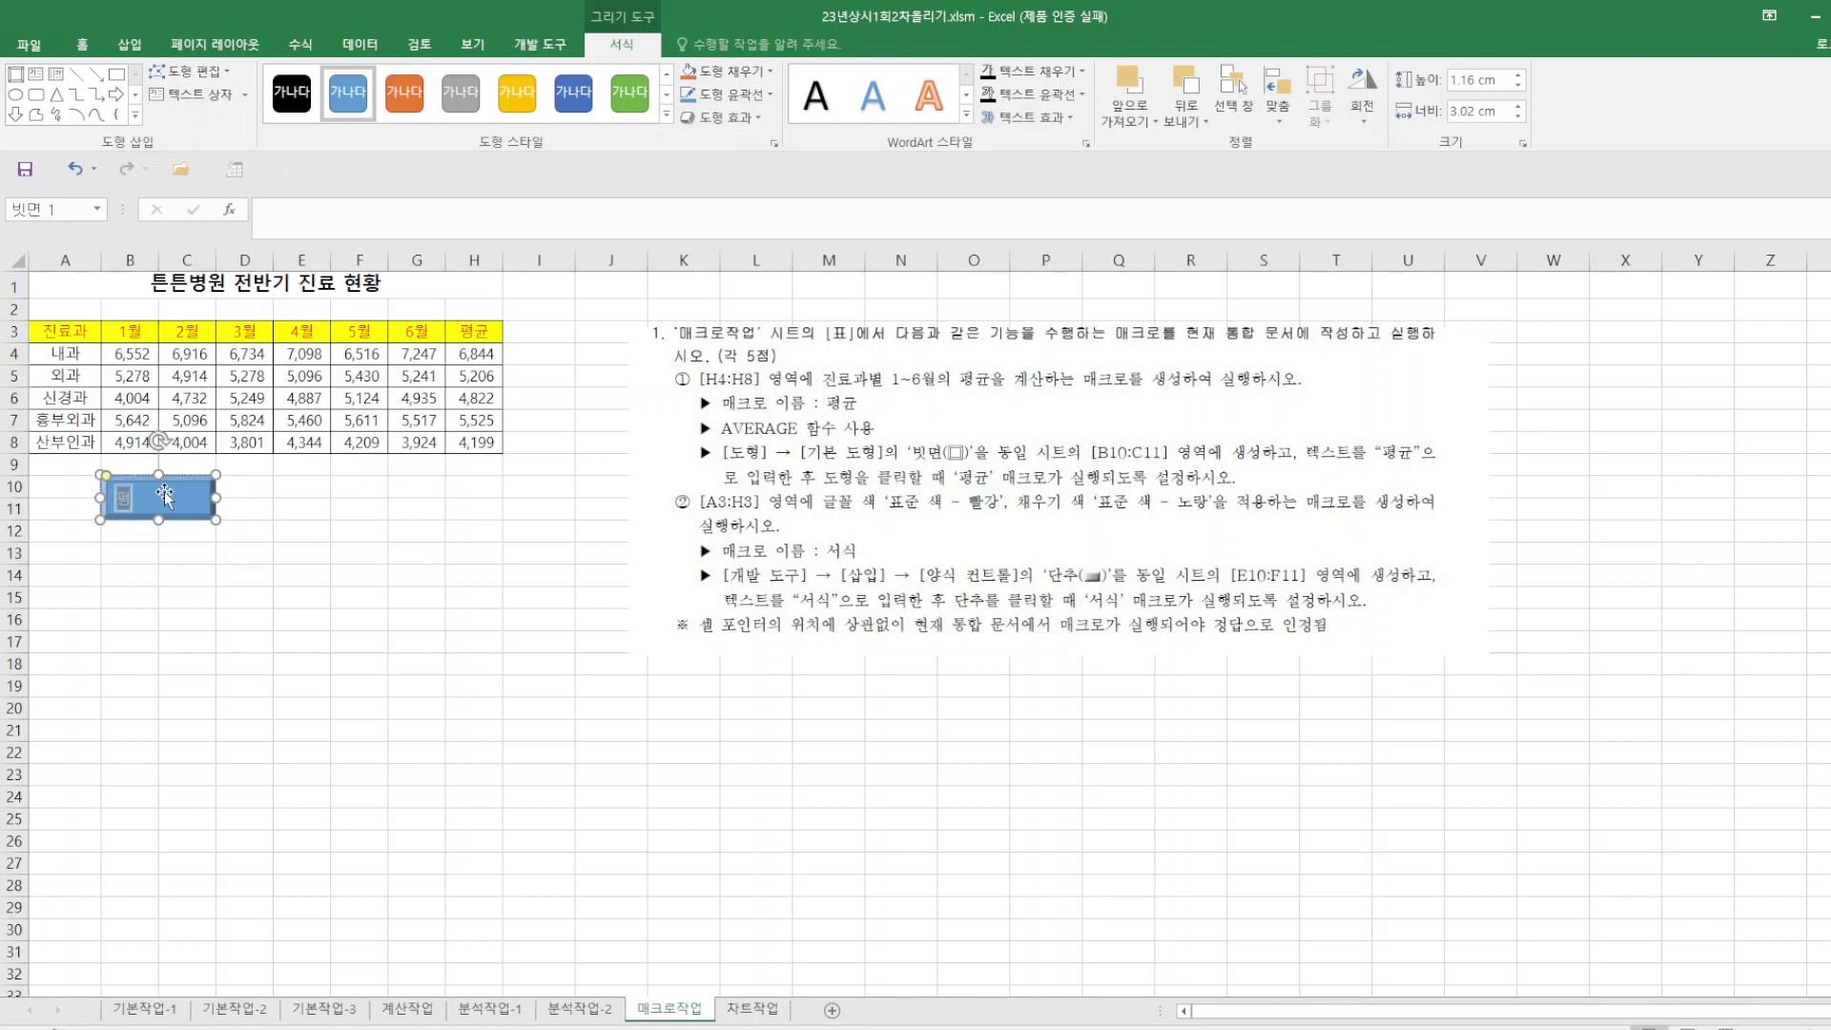
Label the bevel shape 평균 and assign the 평균 macro to it.
type("ㄱ")
right_click(183, 503)
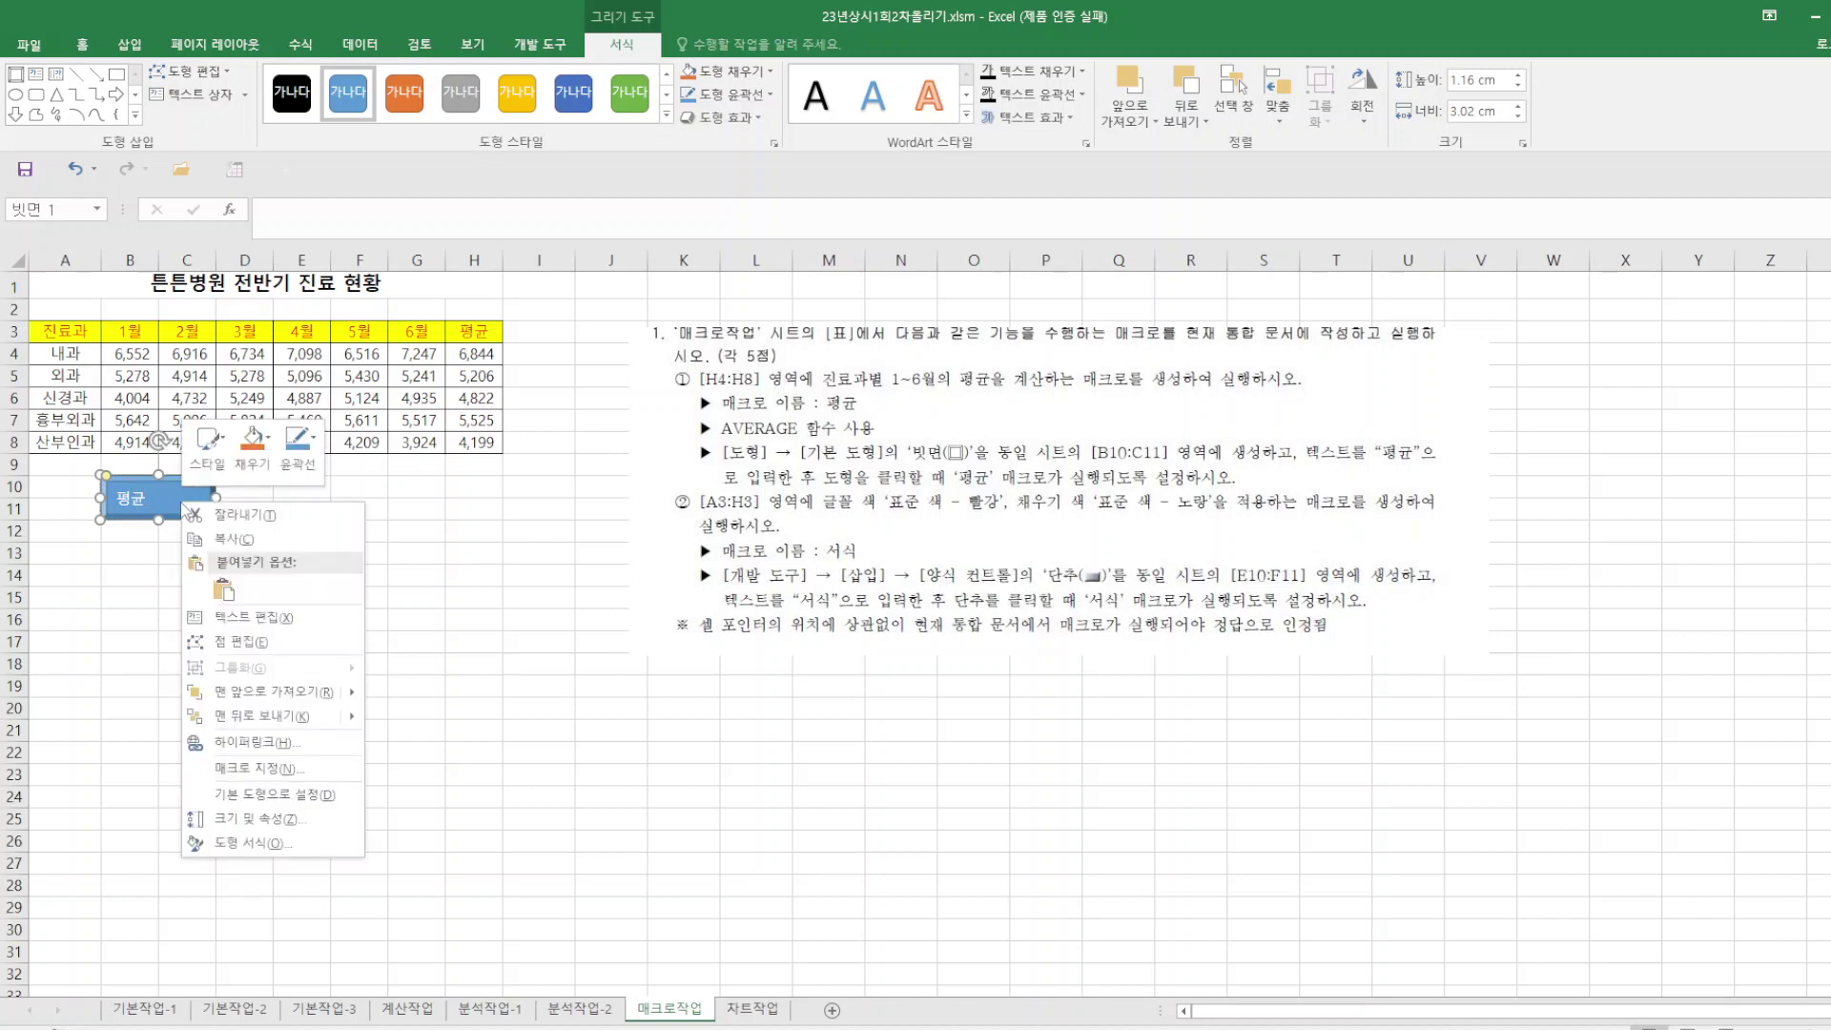
left_click(332, 777)
left_click(195, 661)
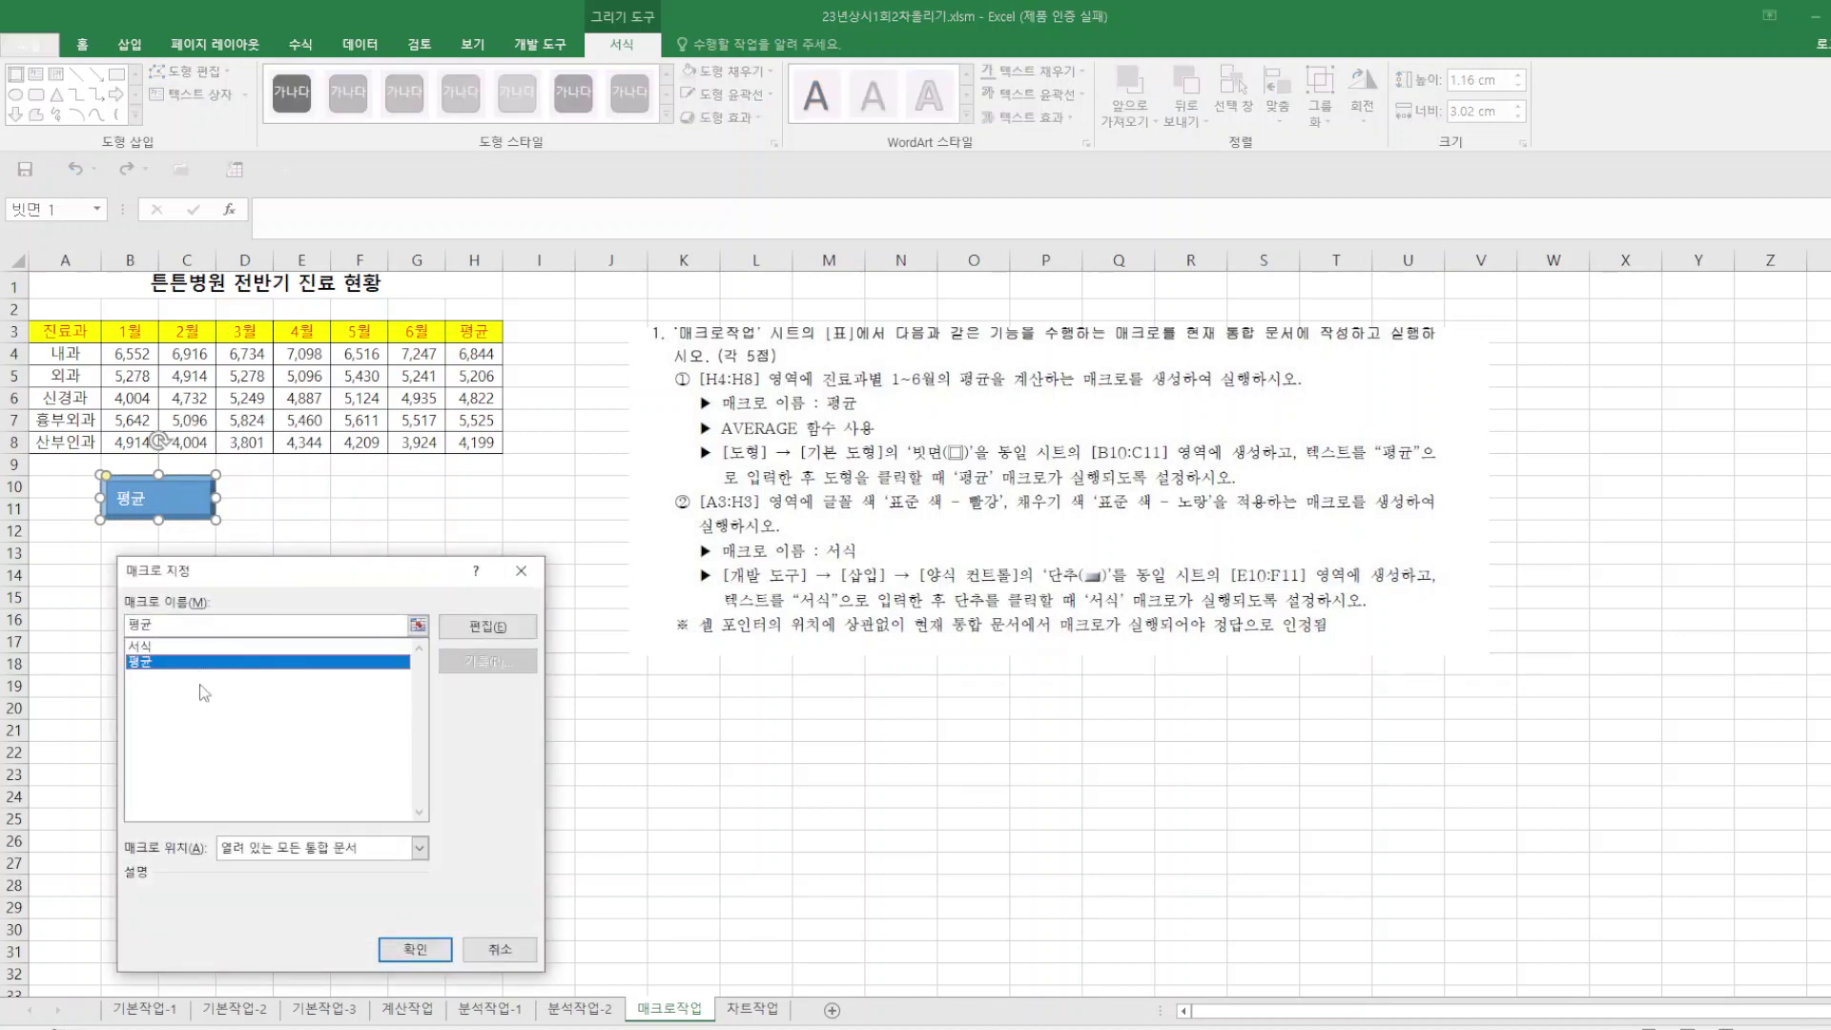
left_click(414, 949)
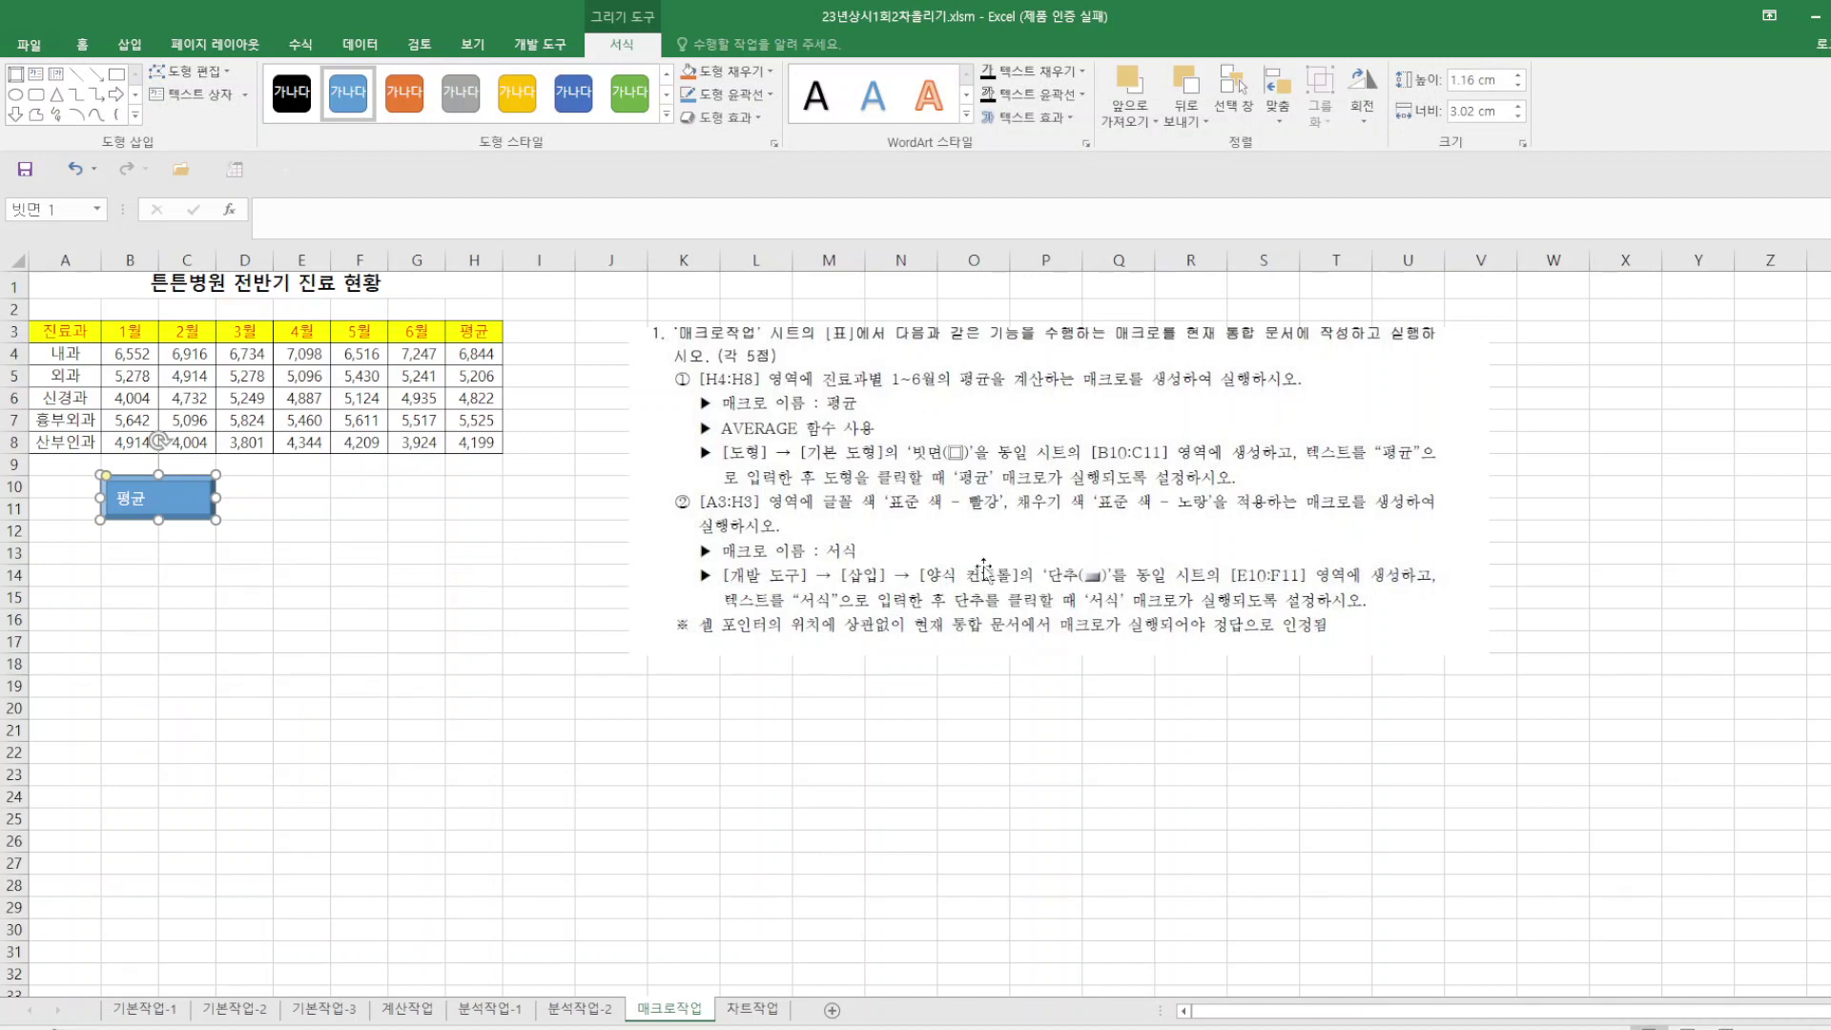
Insert a form control button snapped to E10:F11 and assign the 서식 macro to it.
left_click(129, 44)
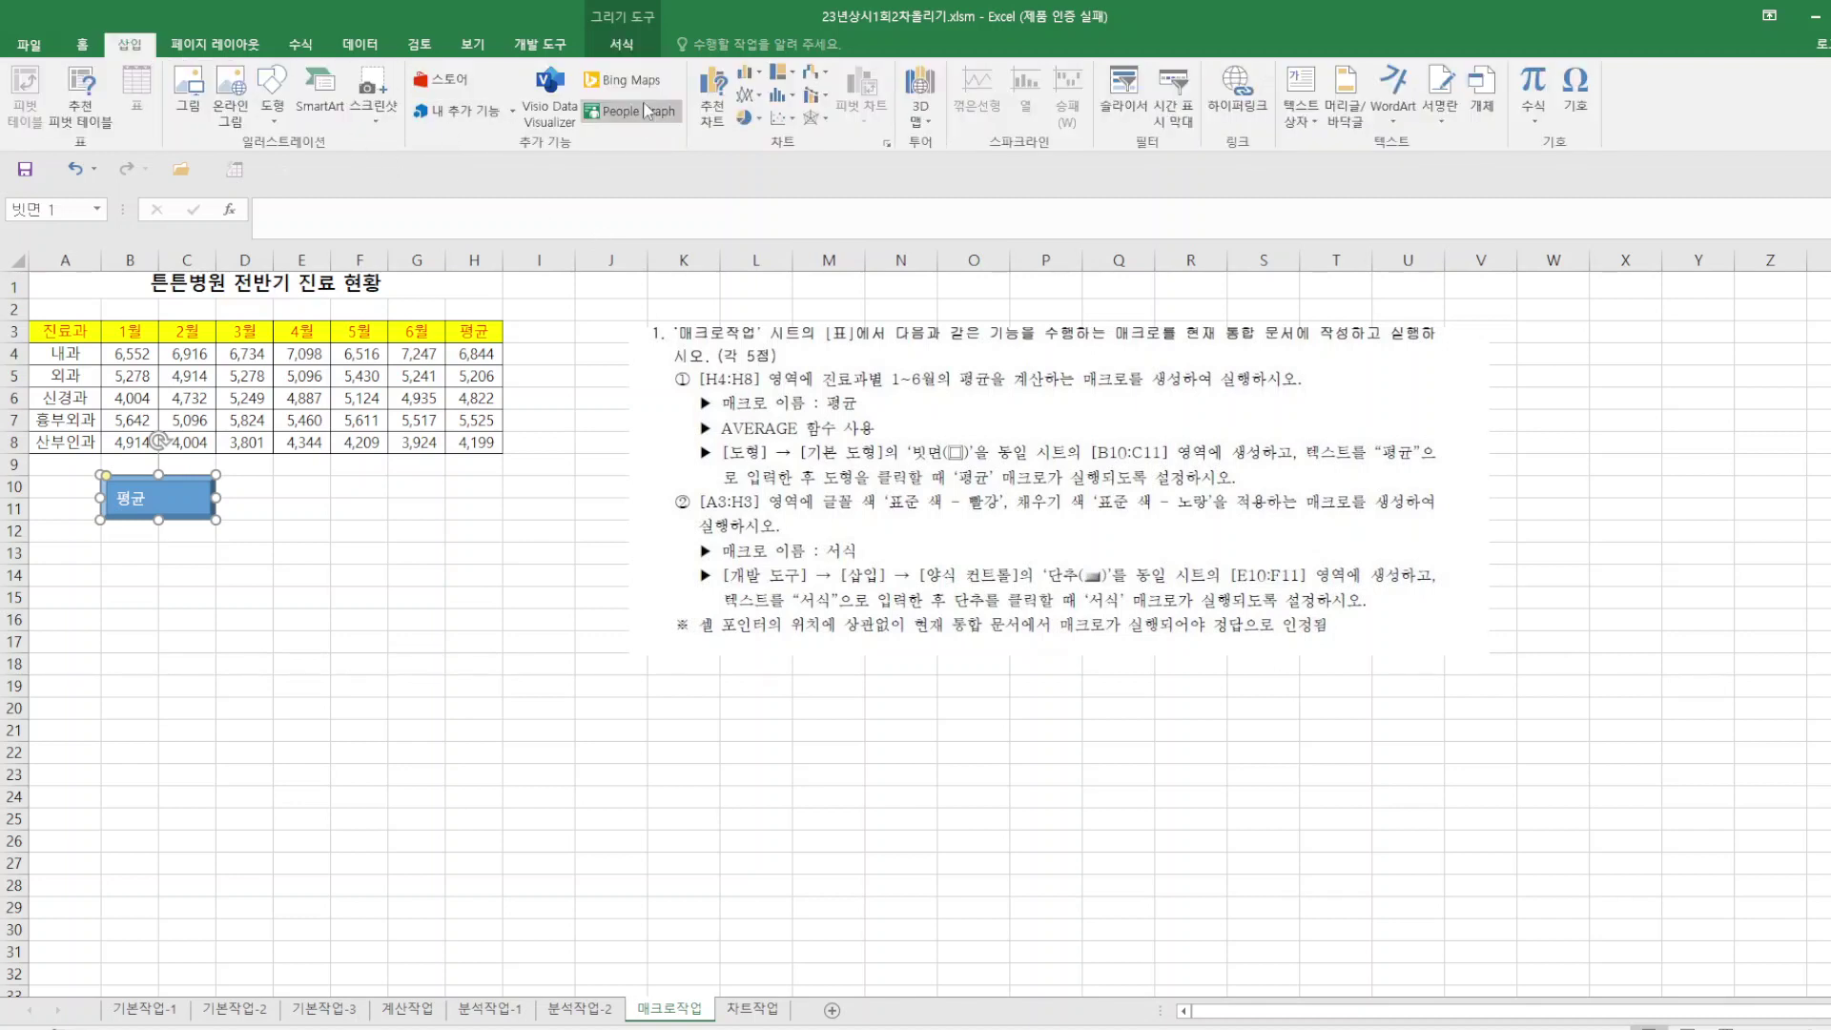
left_click(621, 39)
left_click(541, 46)
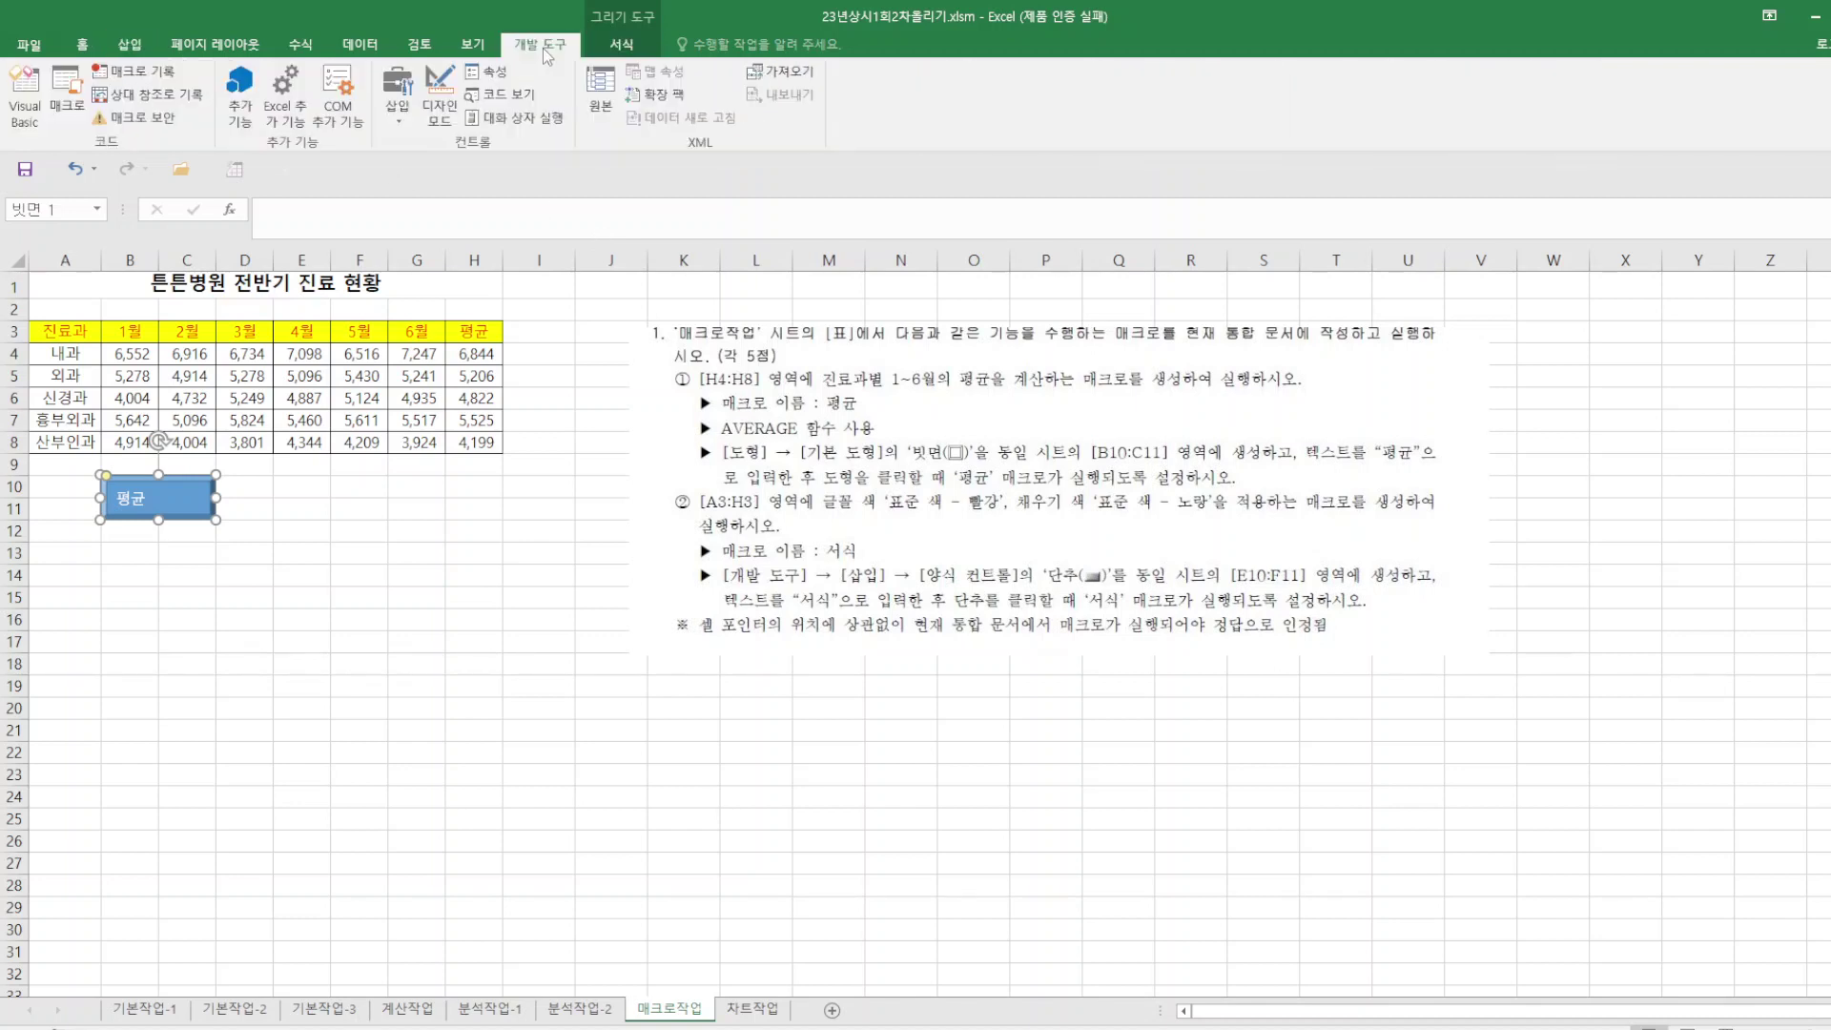
left_click(402, 131)
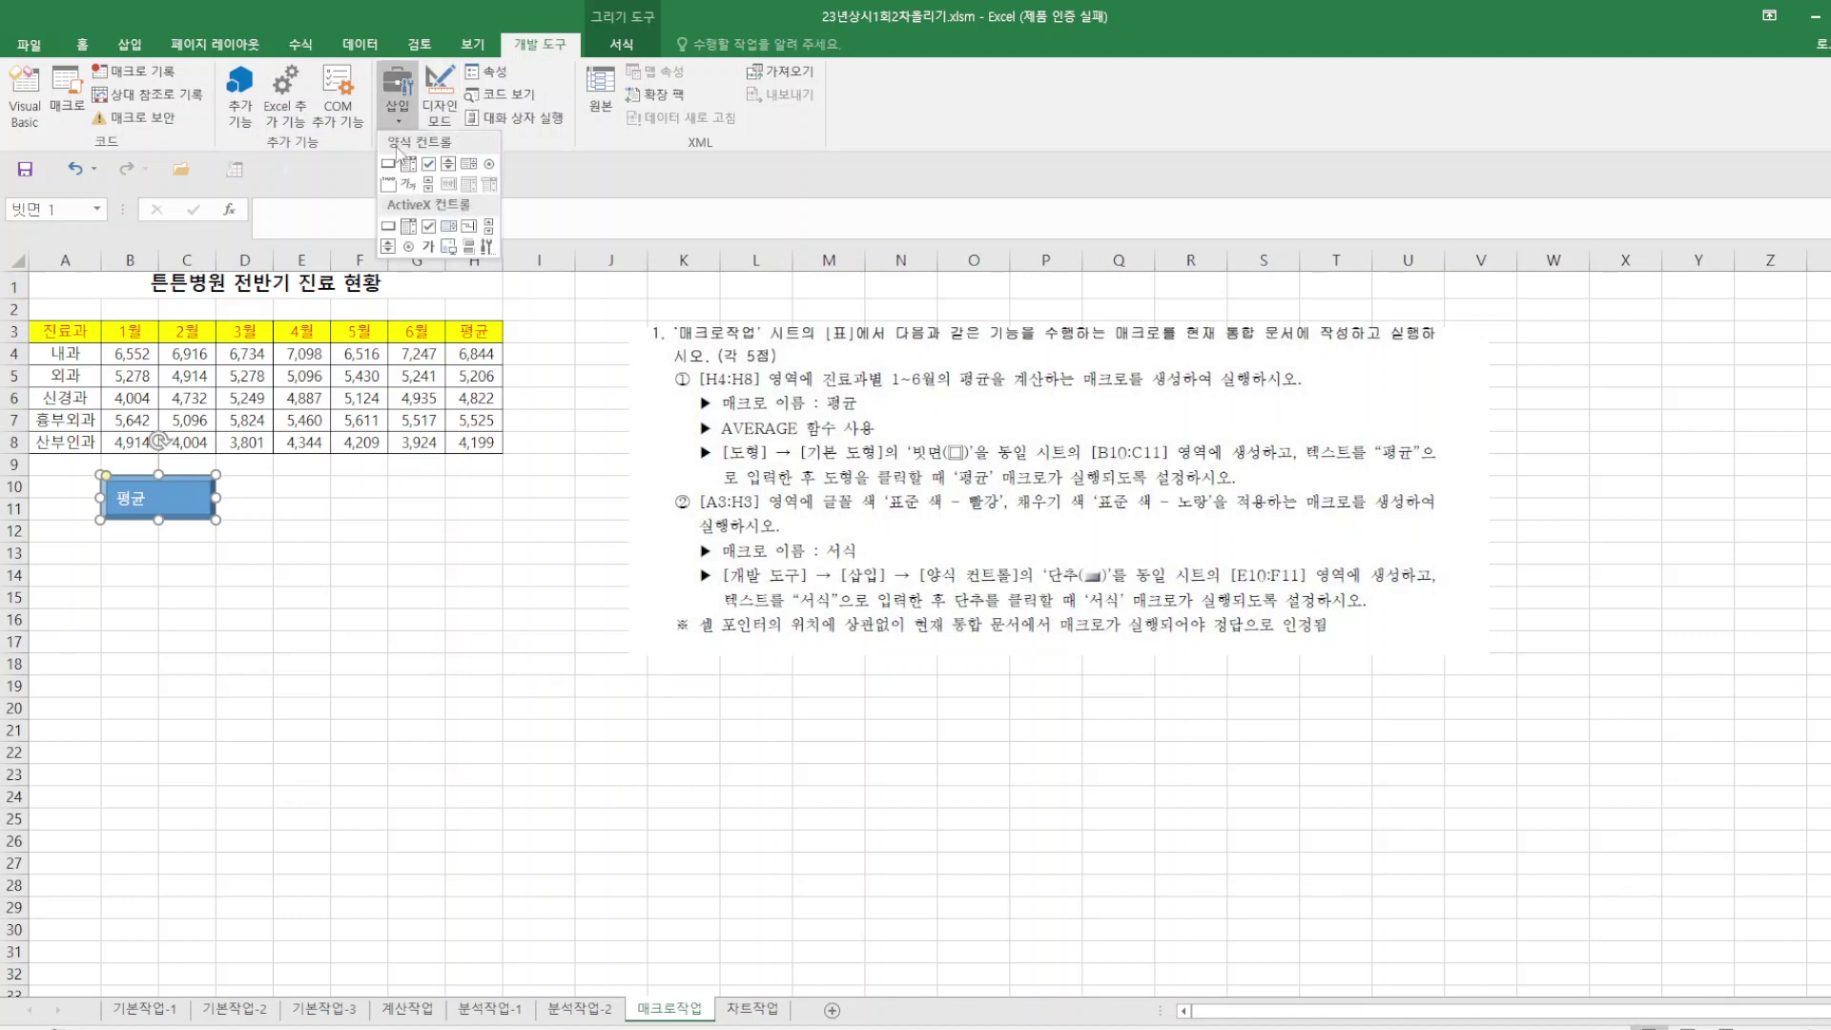
left_click(393, 176)
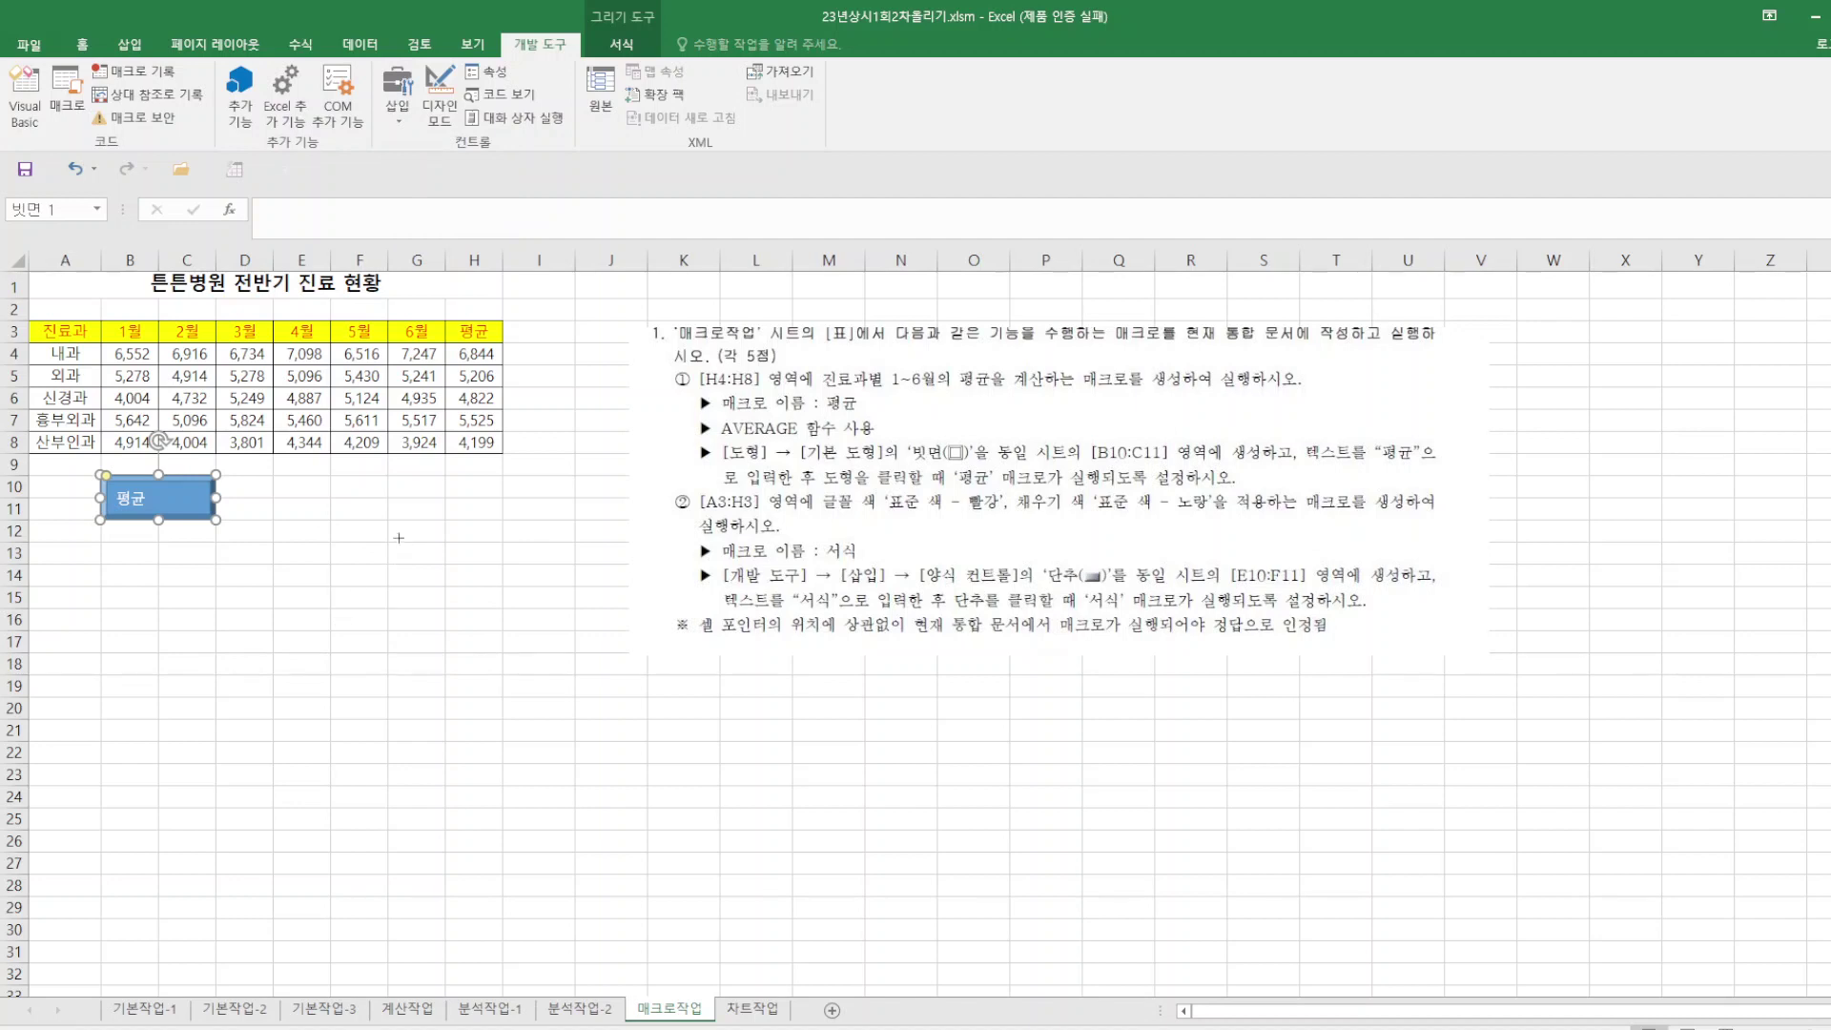
key("alt")
left_click_drag(273, 471, 360, 510)
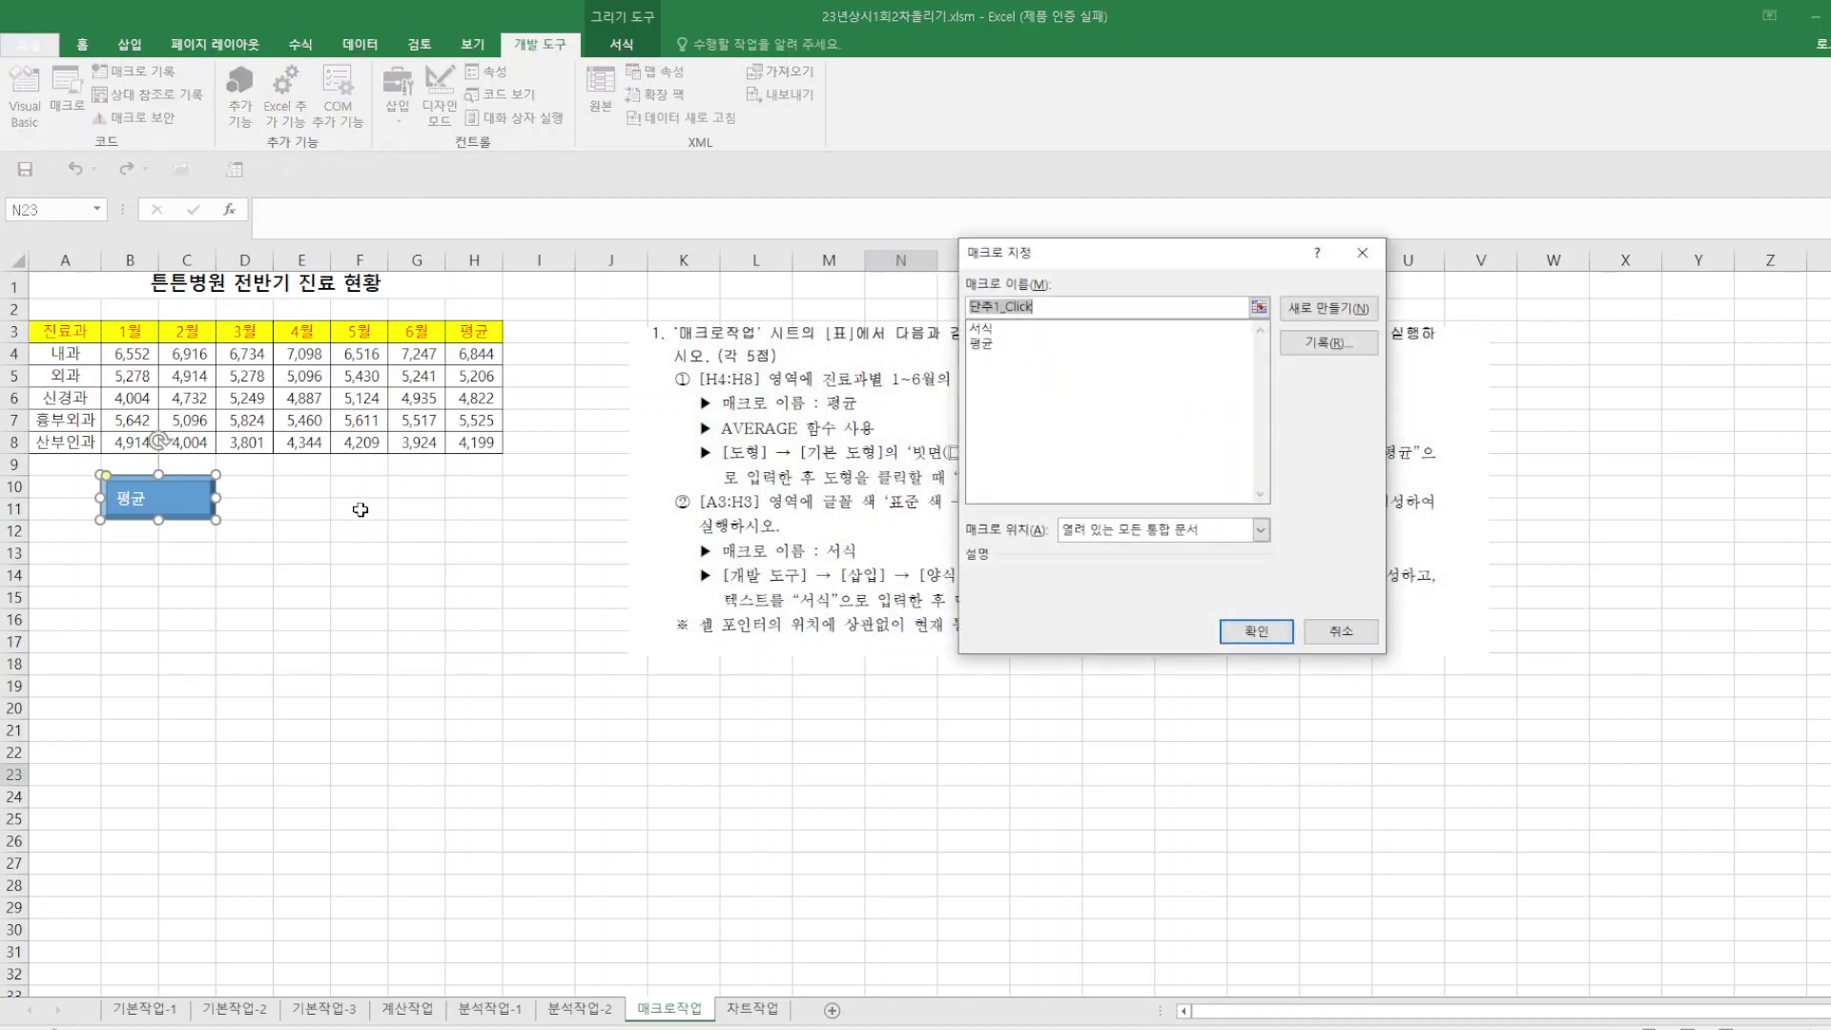
left_click(1002, 330)
left_click(1256, 631)
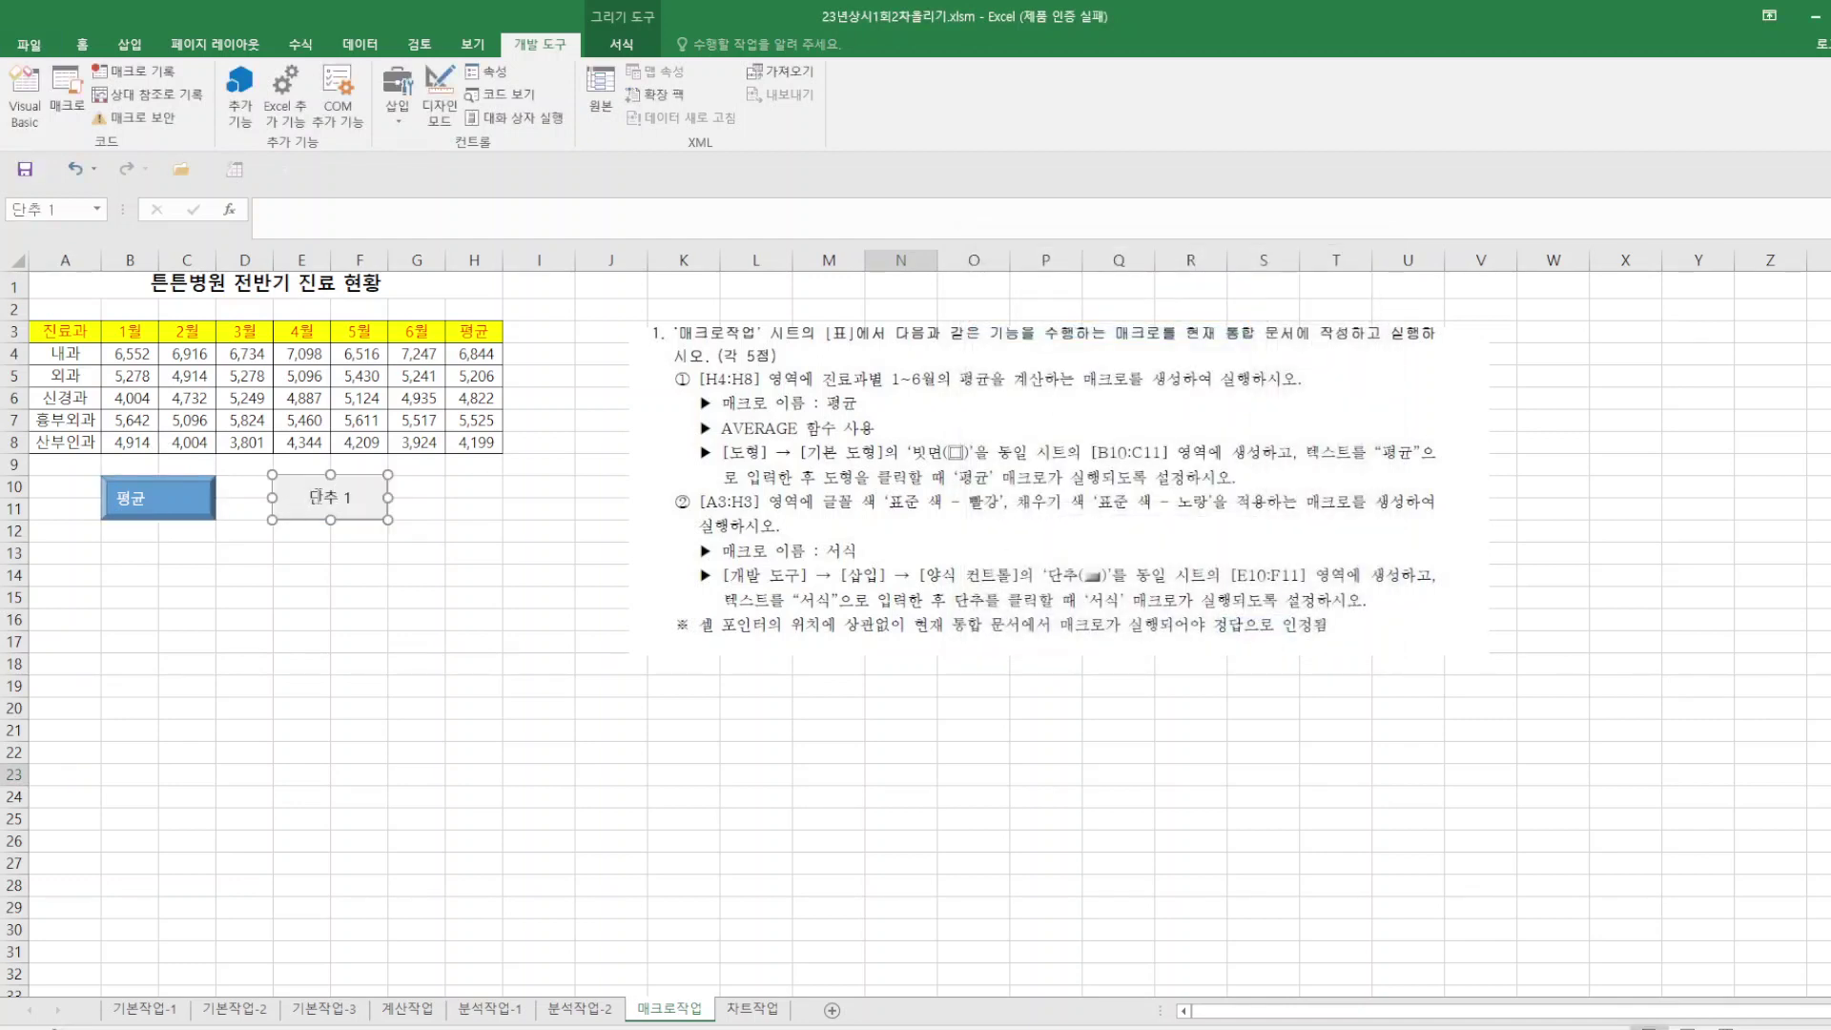
Replace the caption of the form control button with 서식.
left_click(315, 493)
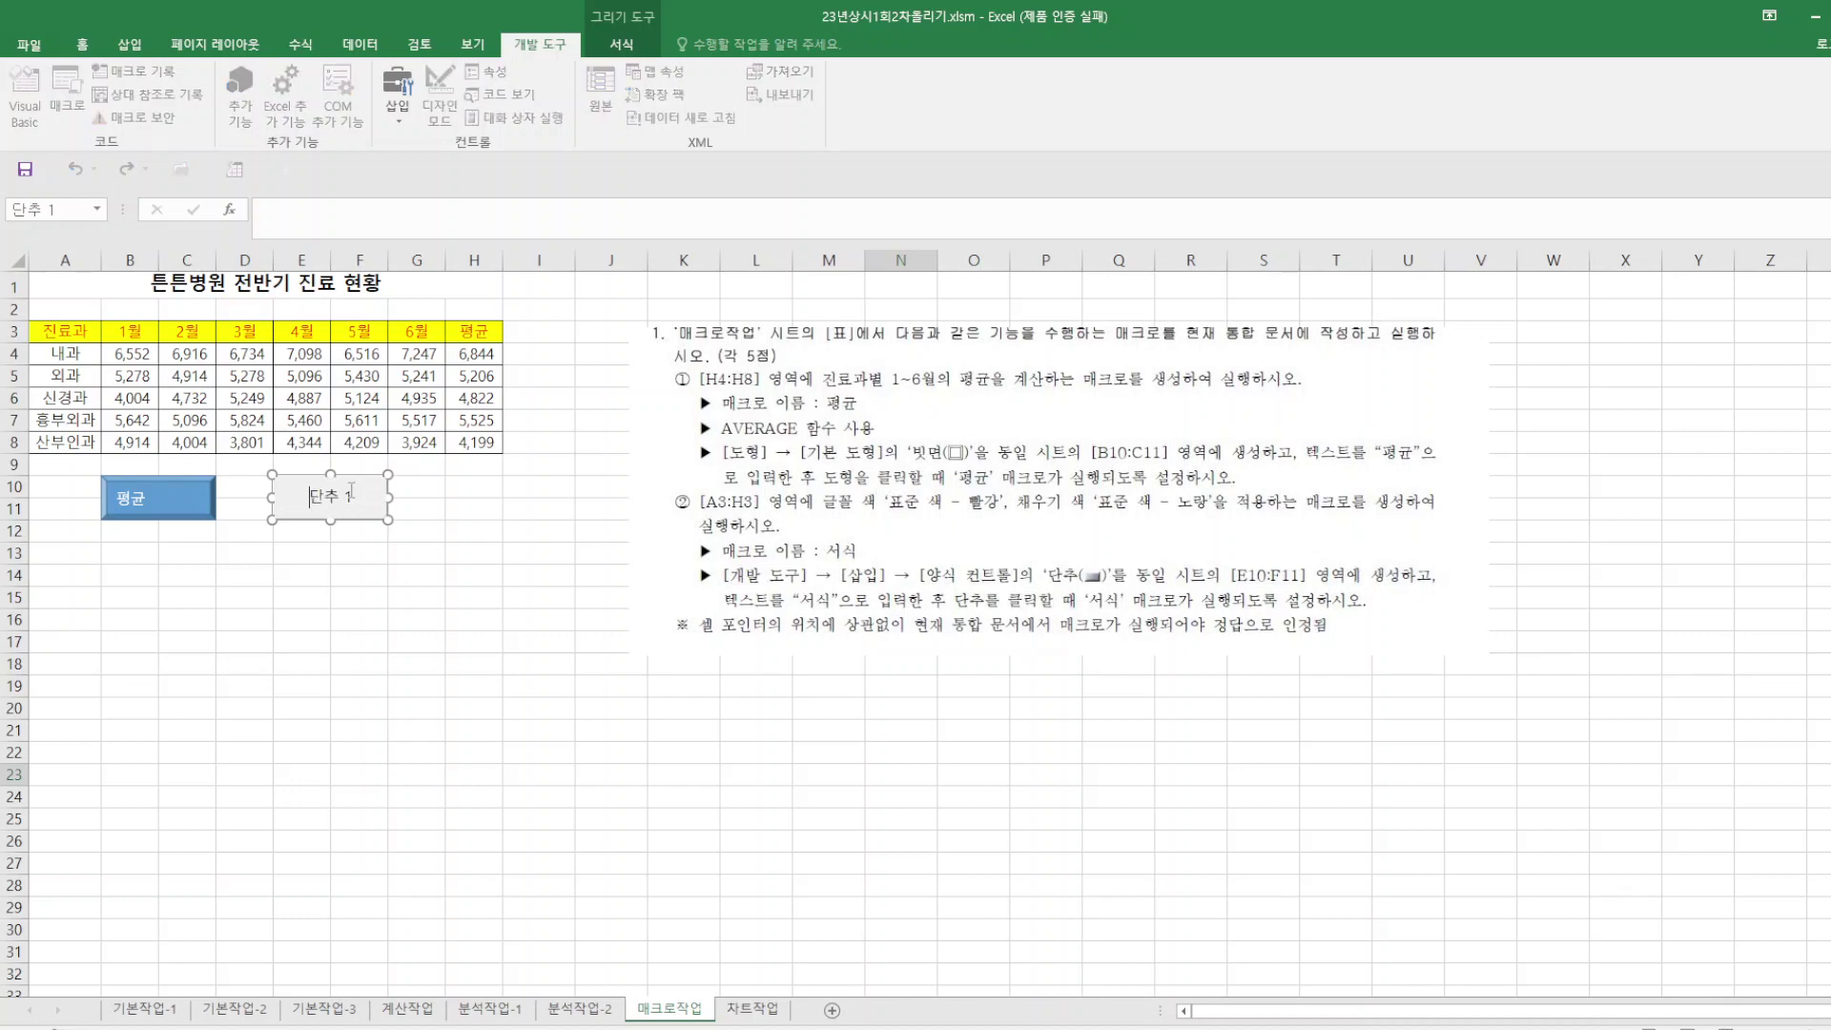
left_click_drag(351, 493, 284, 493)
type("서시")
left_click(586, 639)
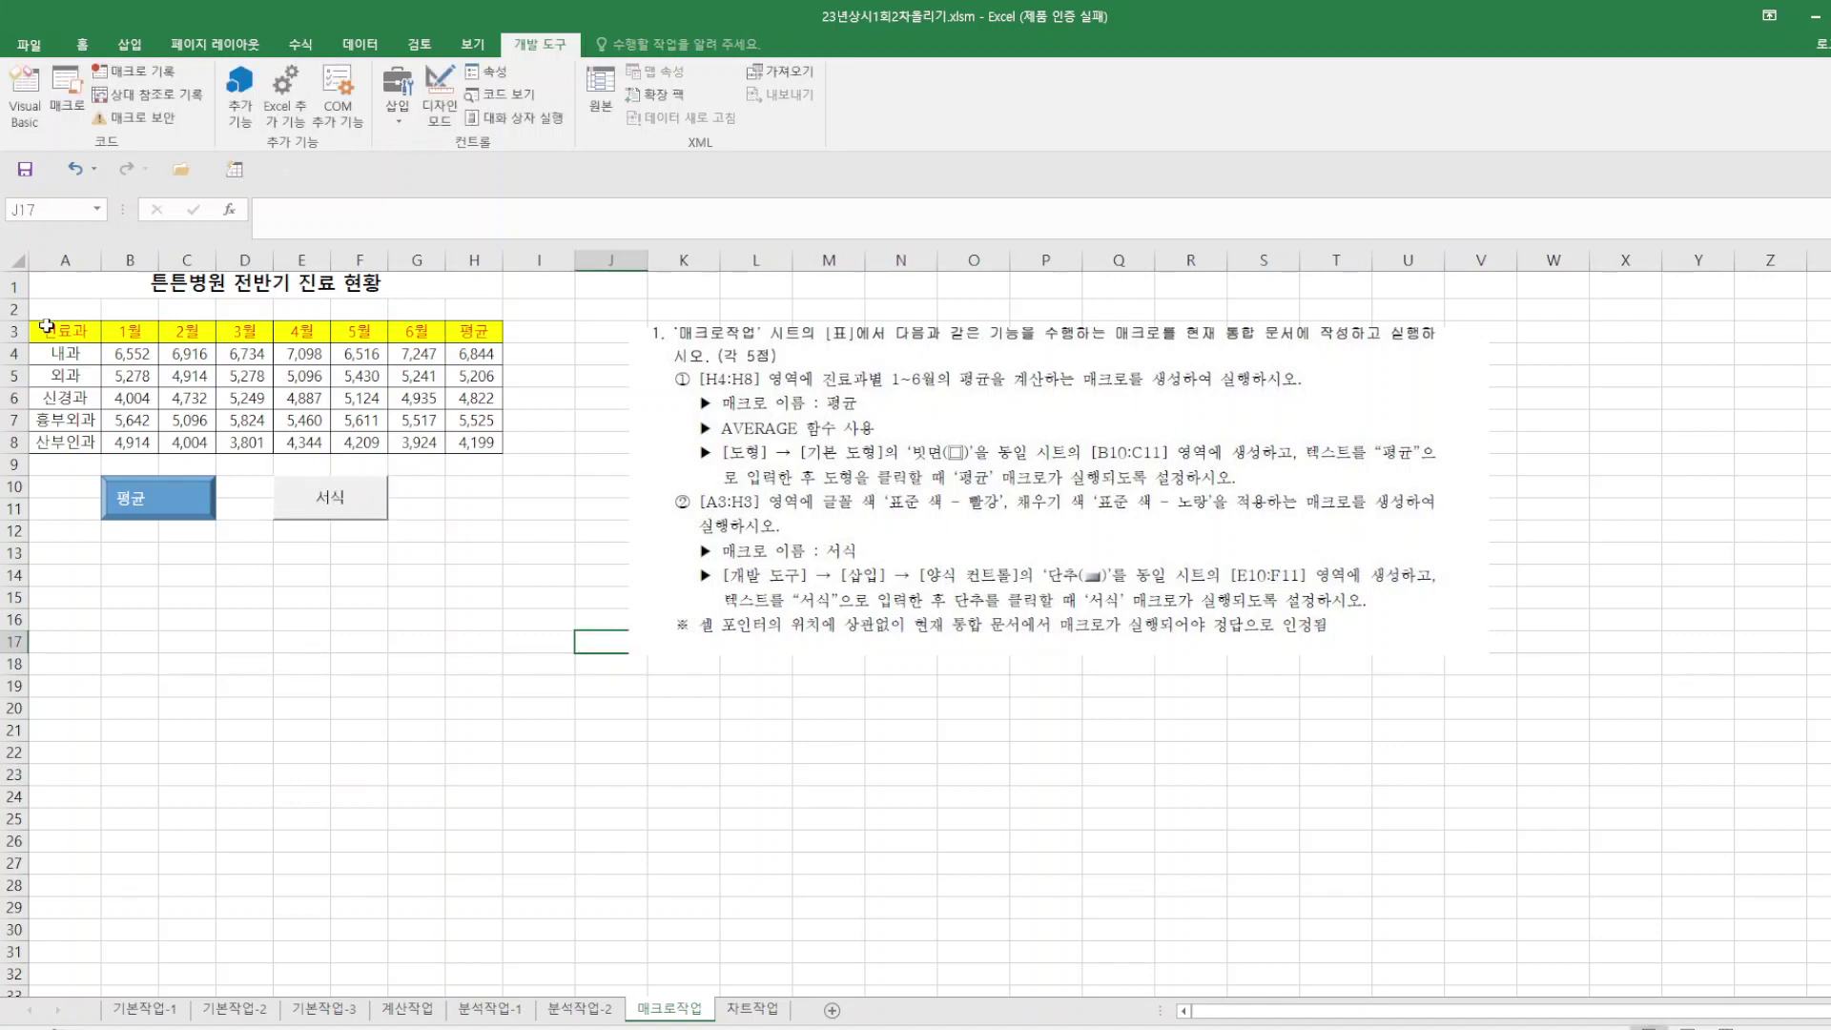
Reset header cells A3:H3 to a white fill and the automatic font color.
left_click_drag(46, 326, 477, 331)
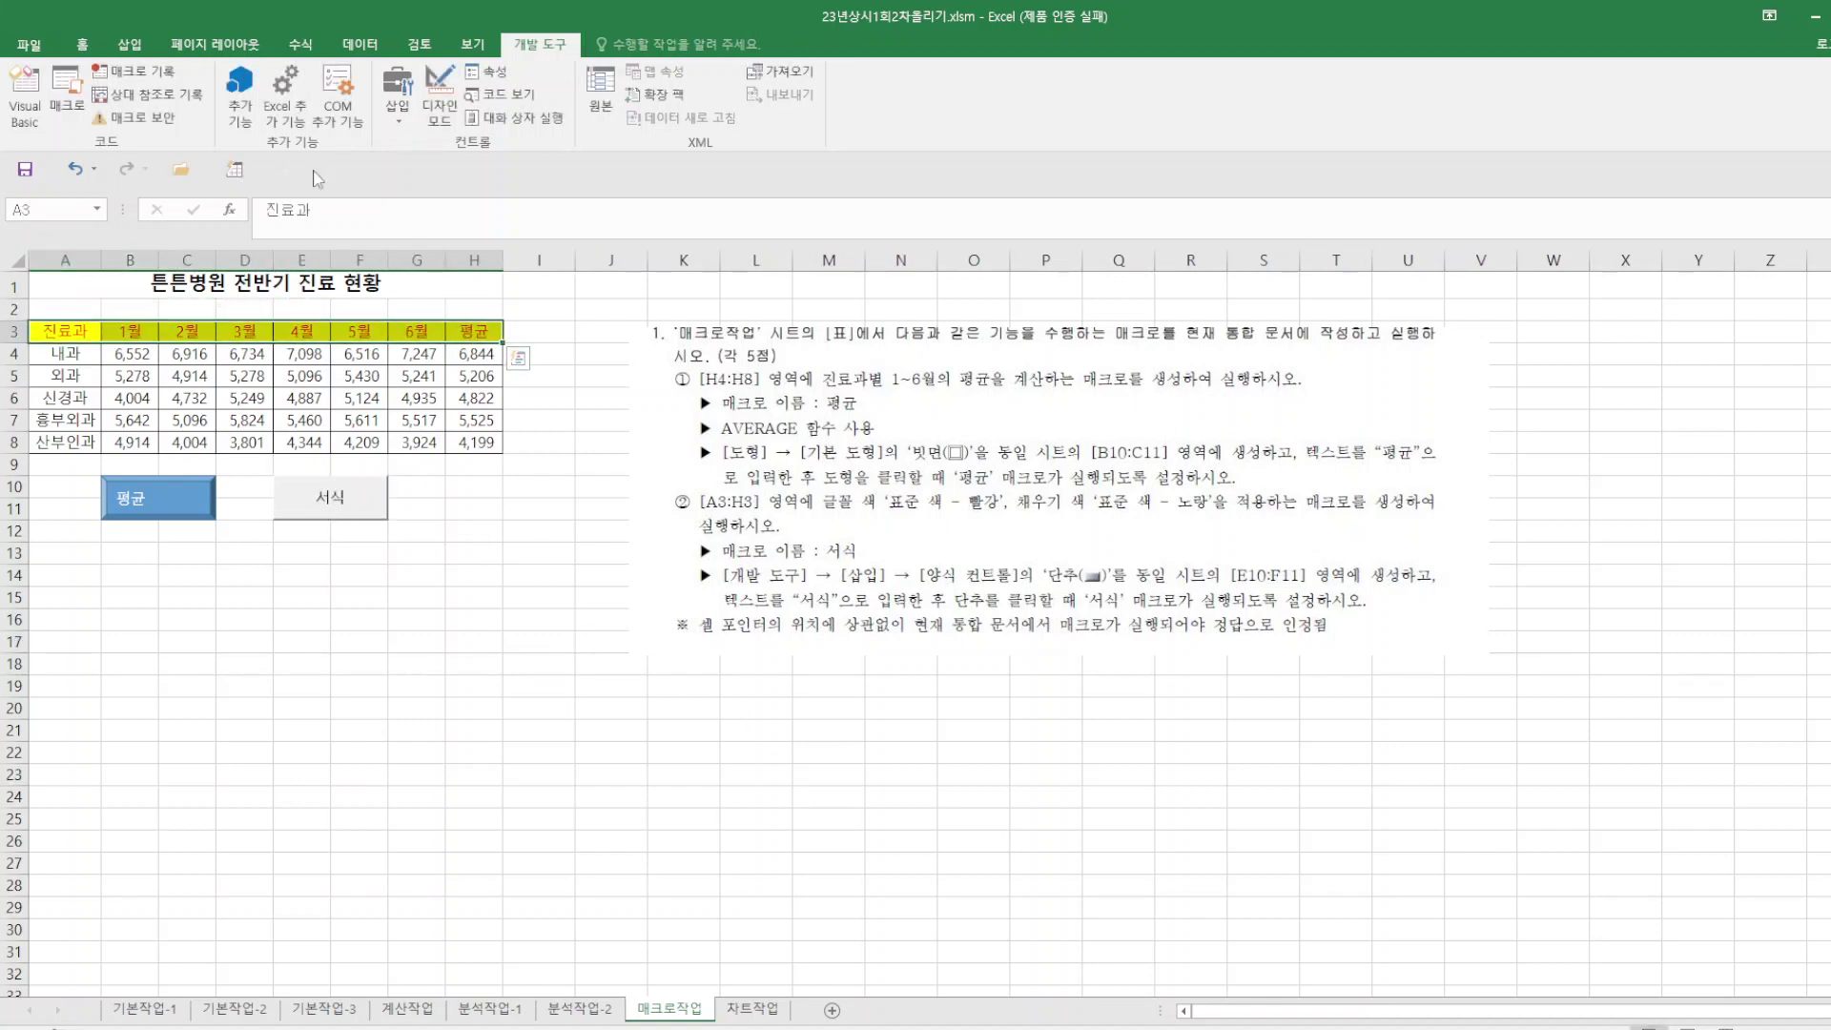
left_click(83, 45)
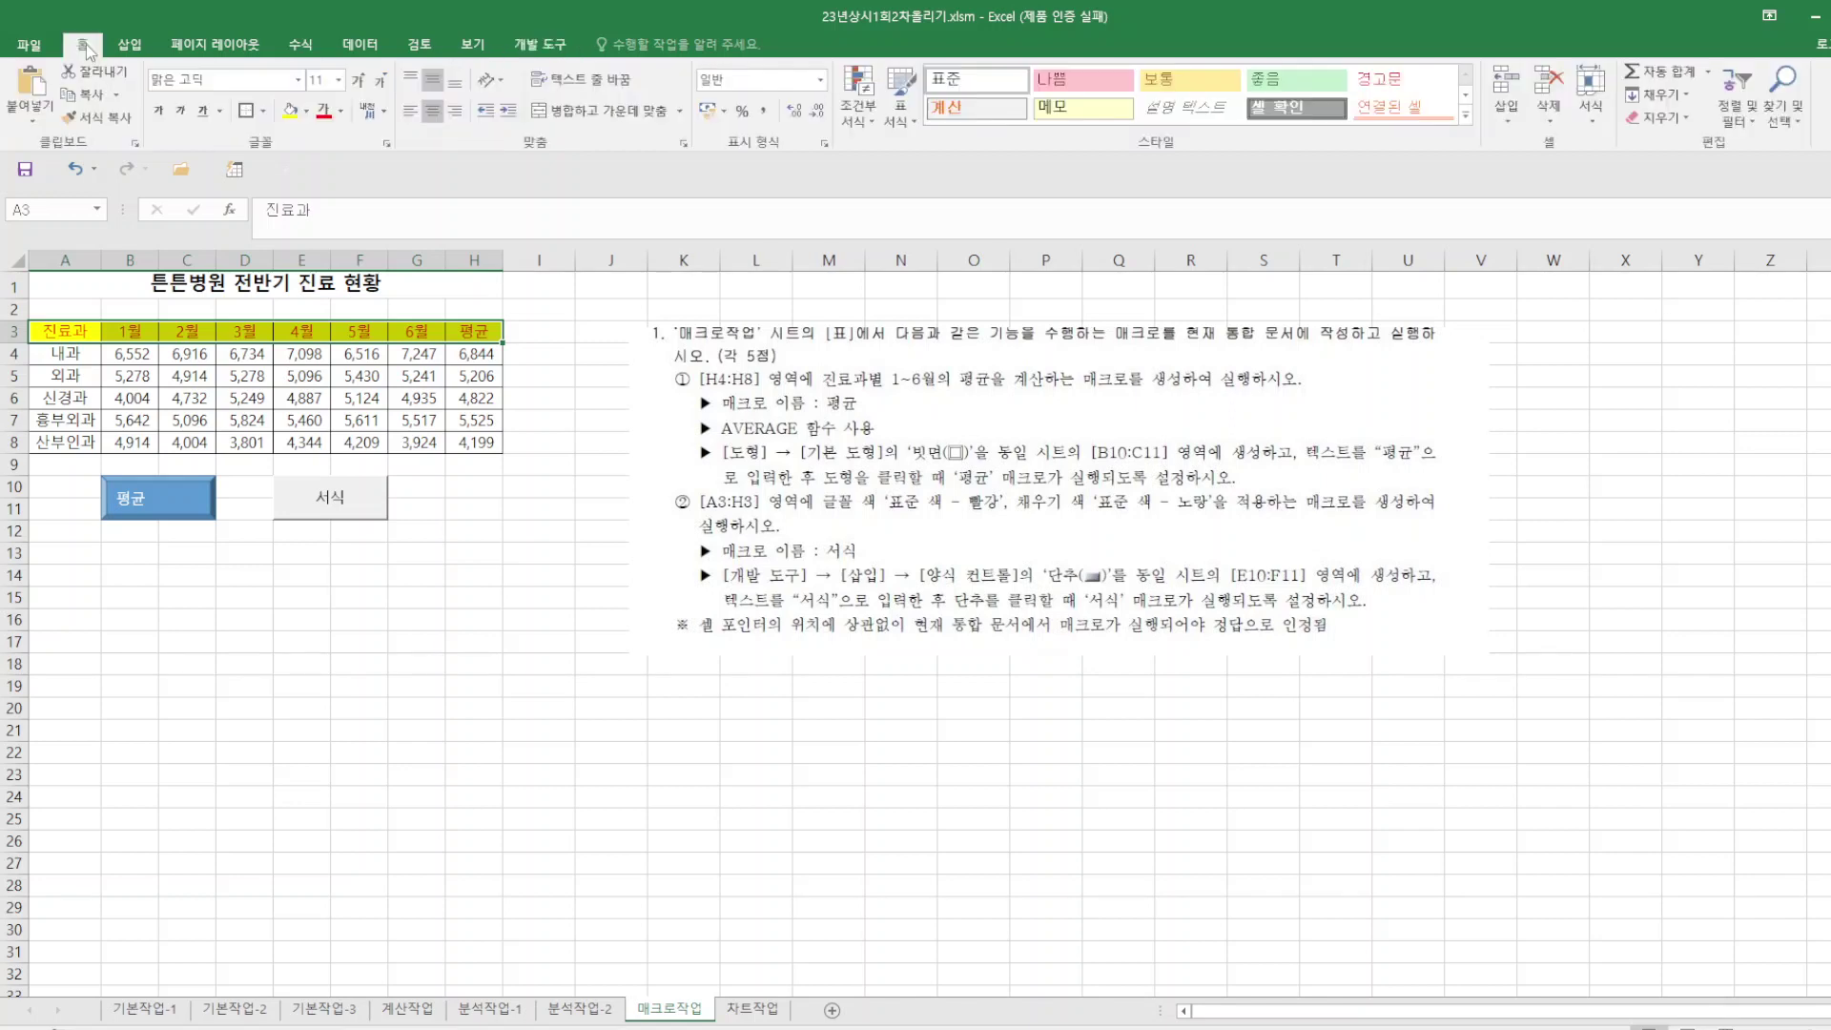
left_click(306, 110)
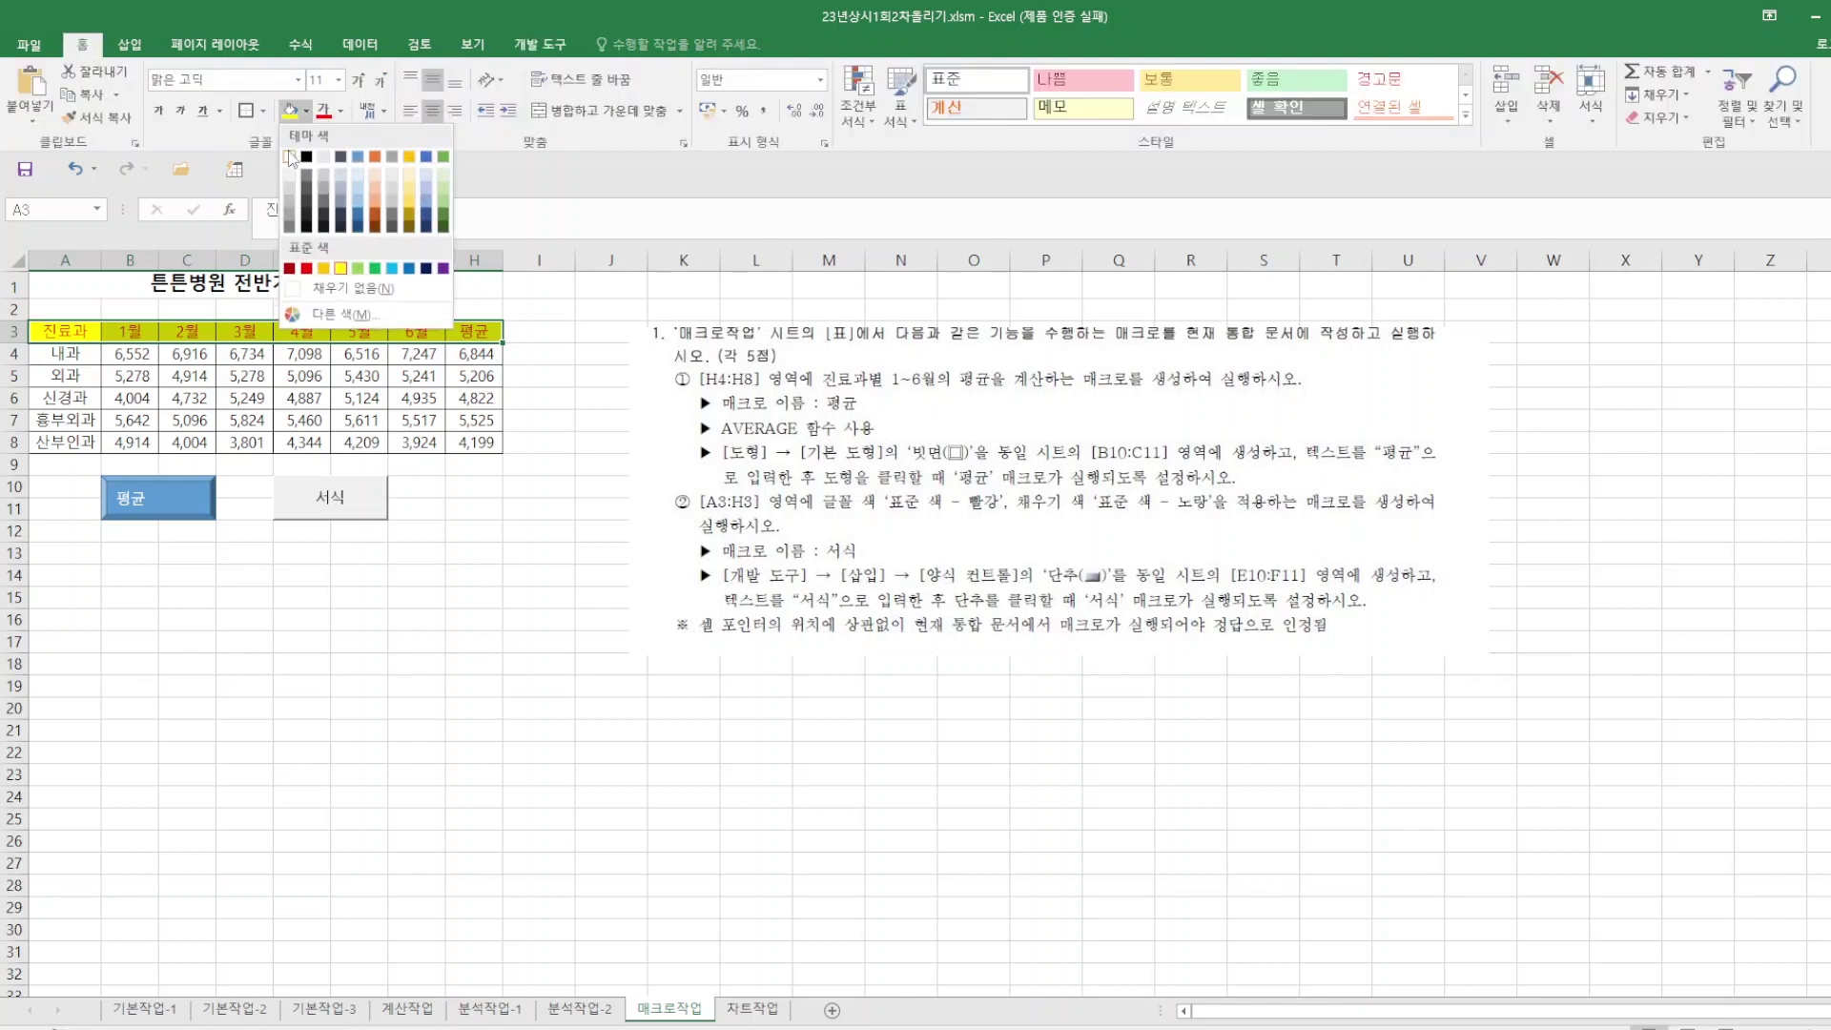
left_click(292, 158)
left_click(340, 111)
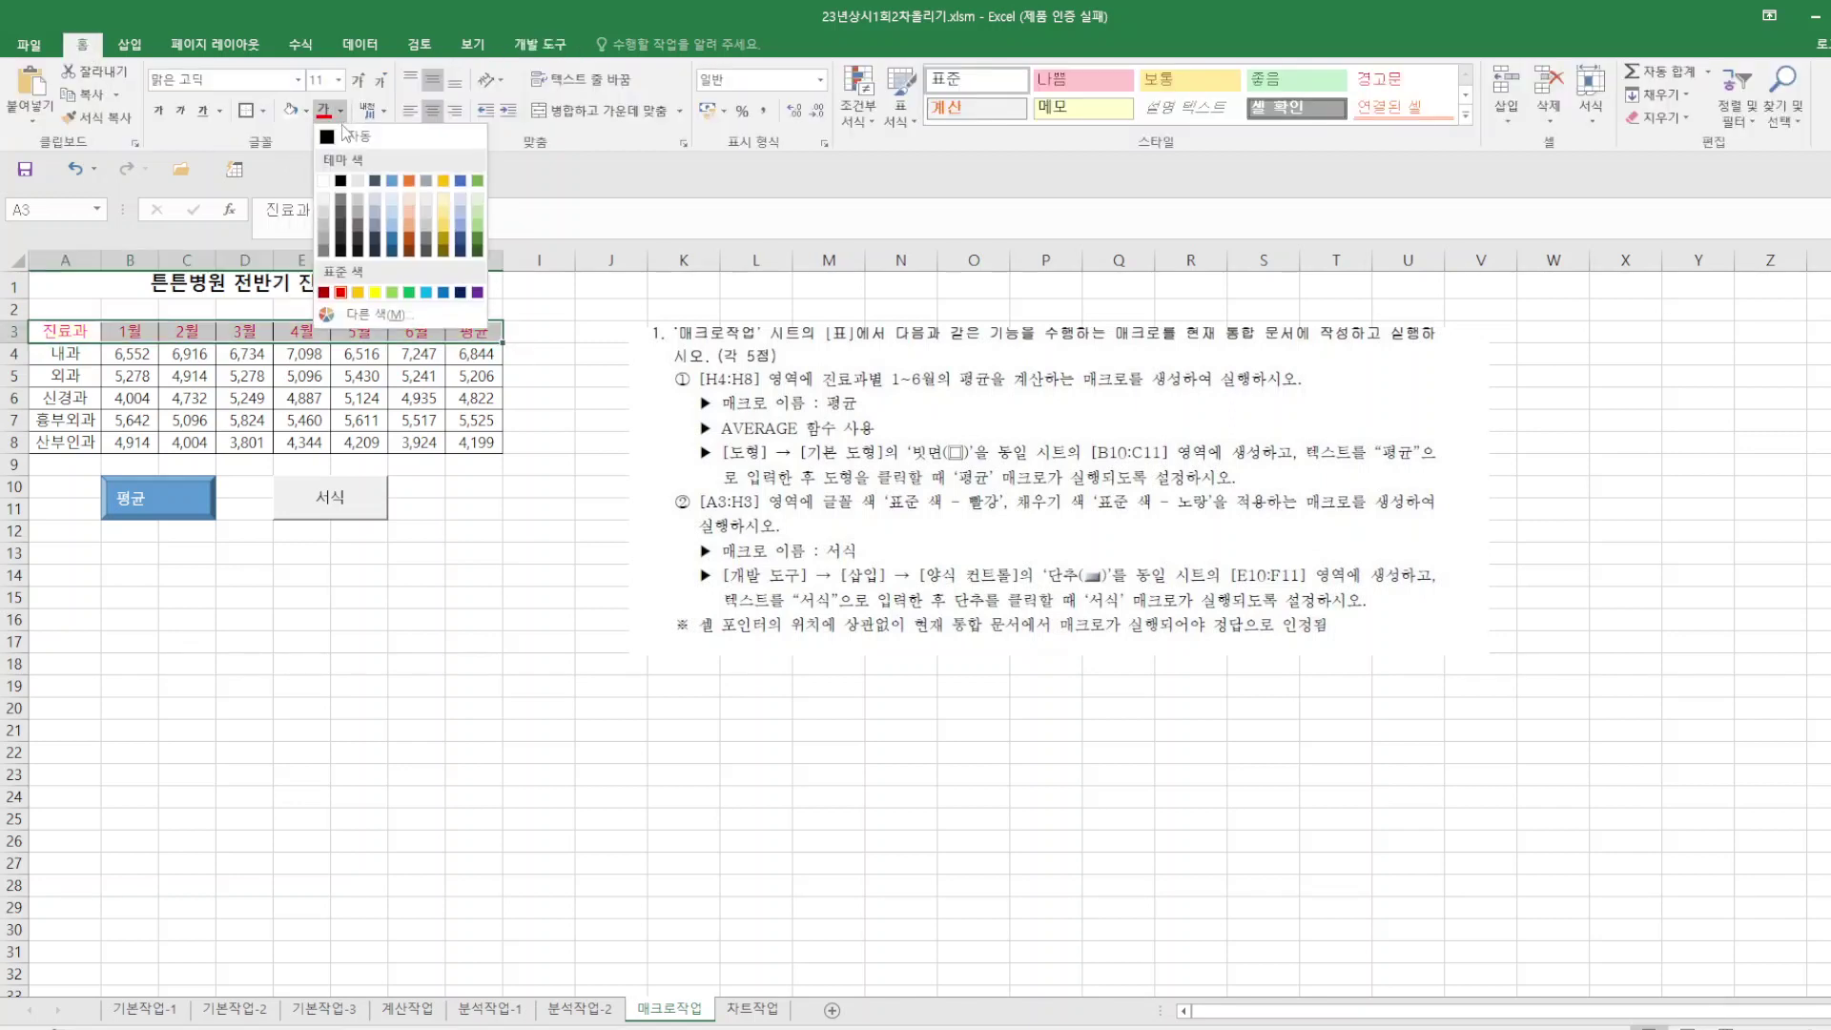
left_click(345, 137)
left_click(539, 553)
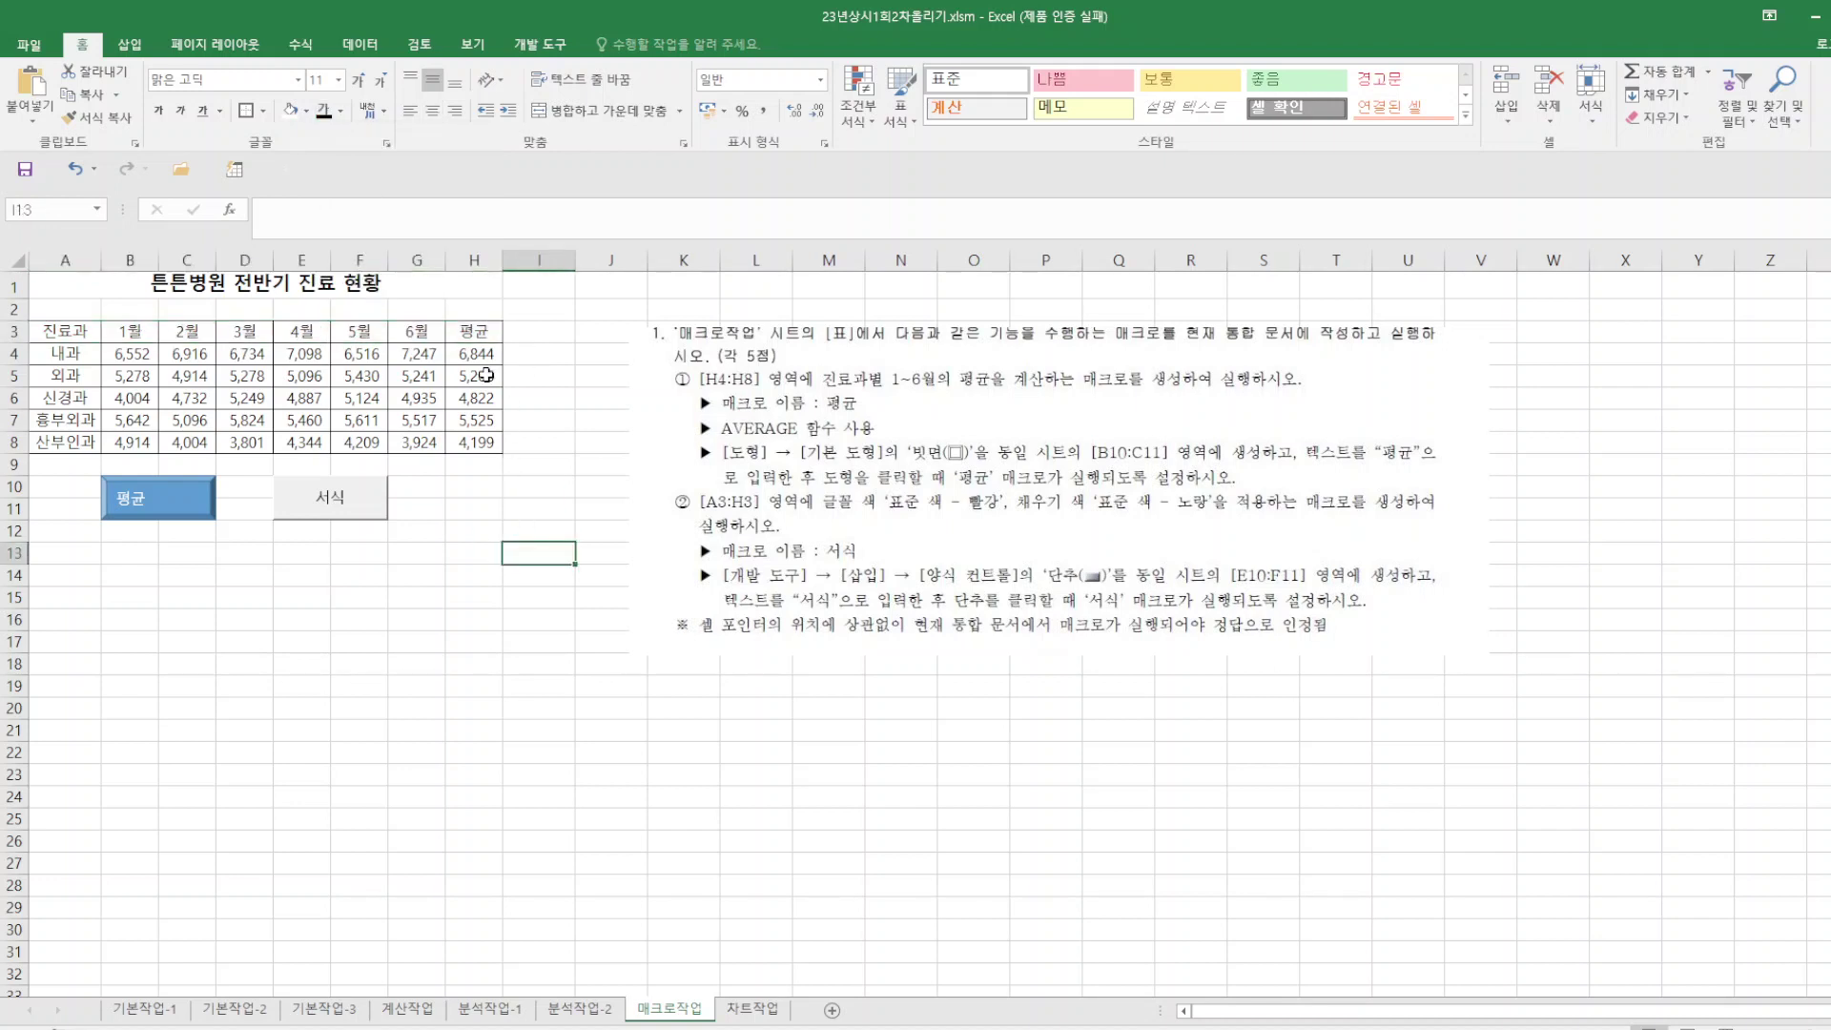
Delete the average formulas in H4:H8.
left_click_drag(477, 354, 477, 443)
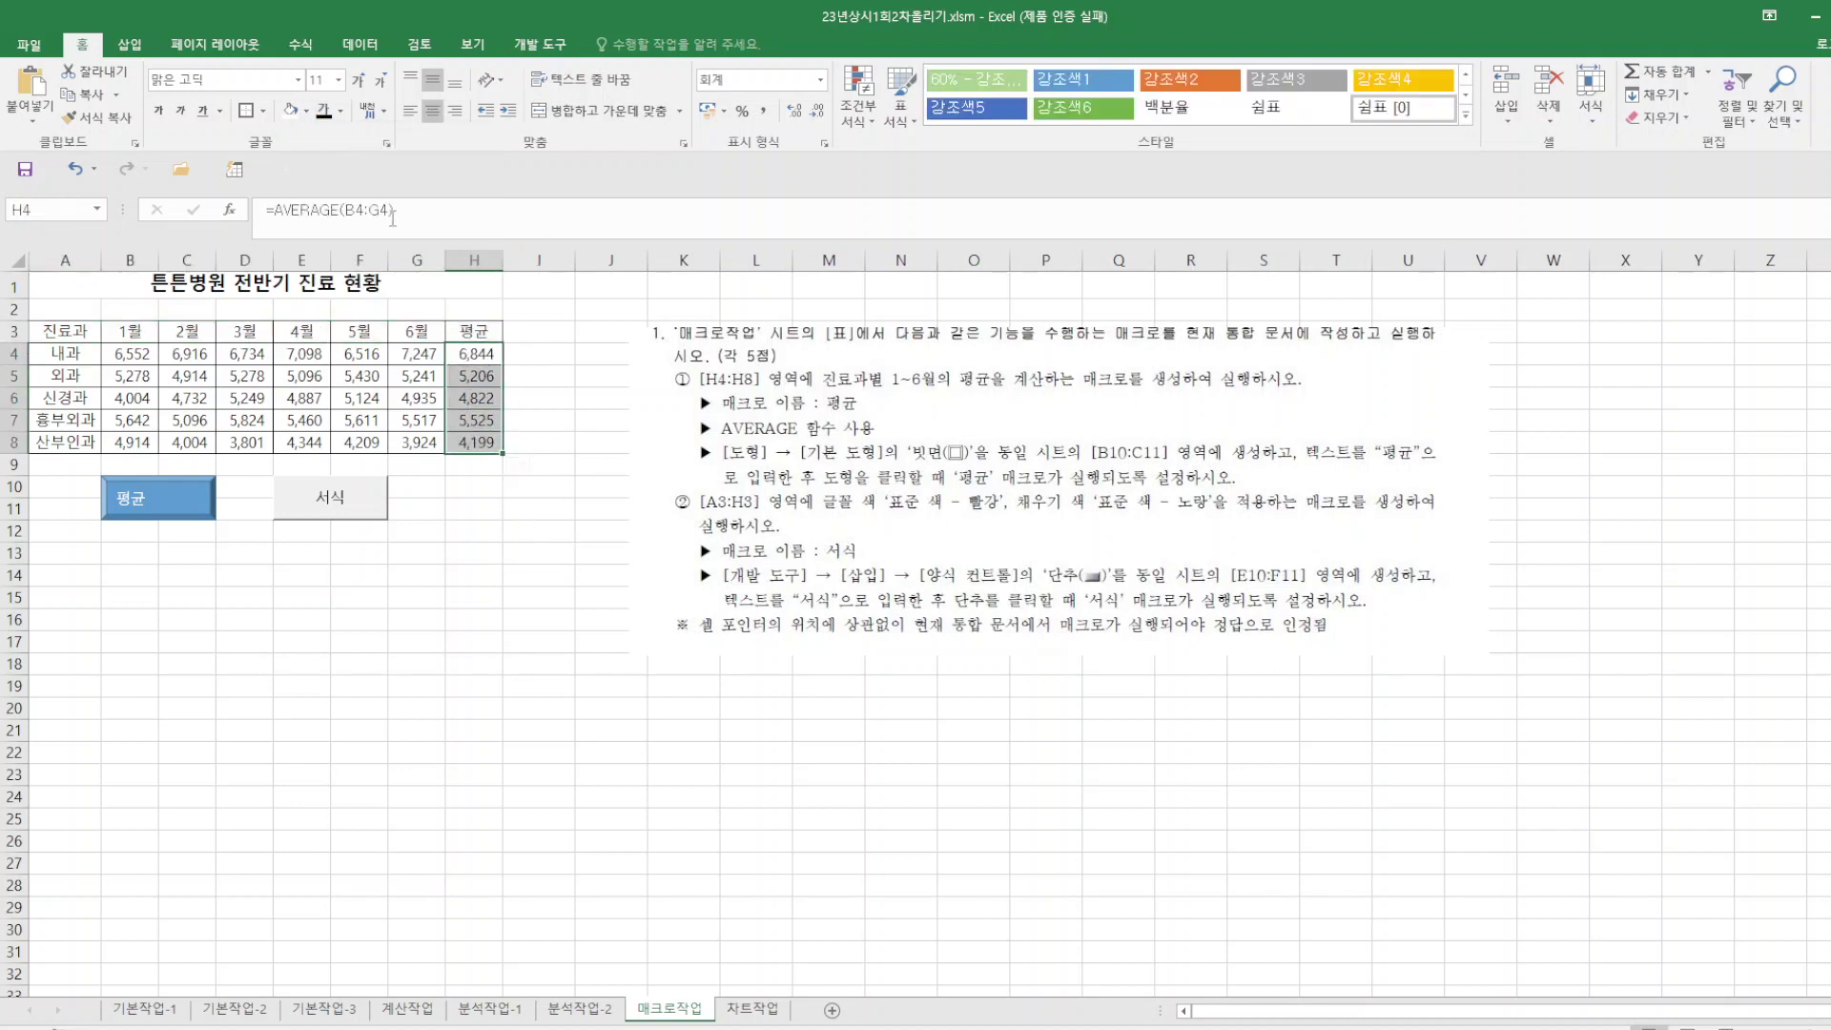
key("Delete")
left_click(553, 618)
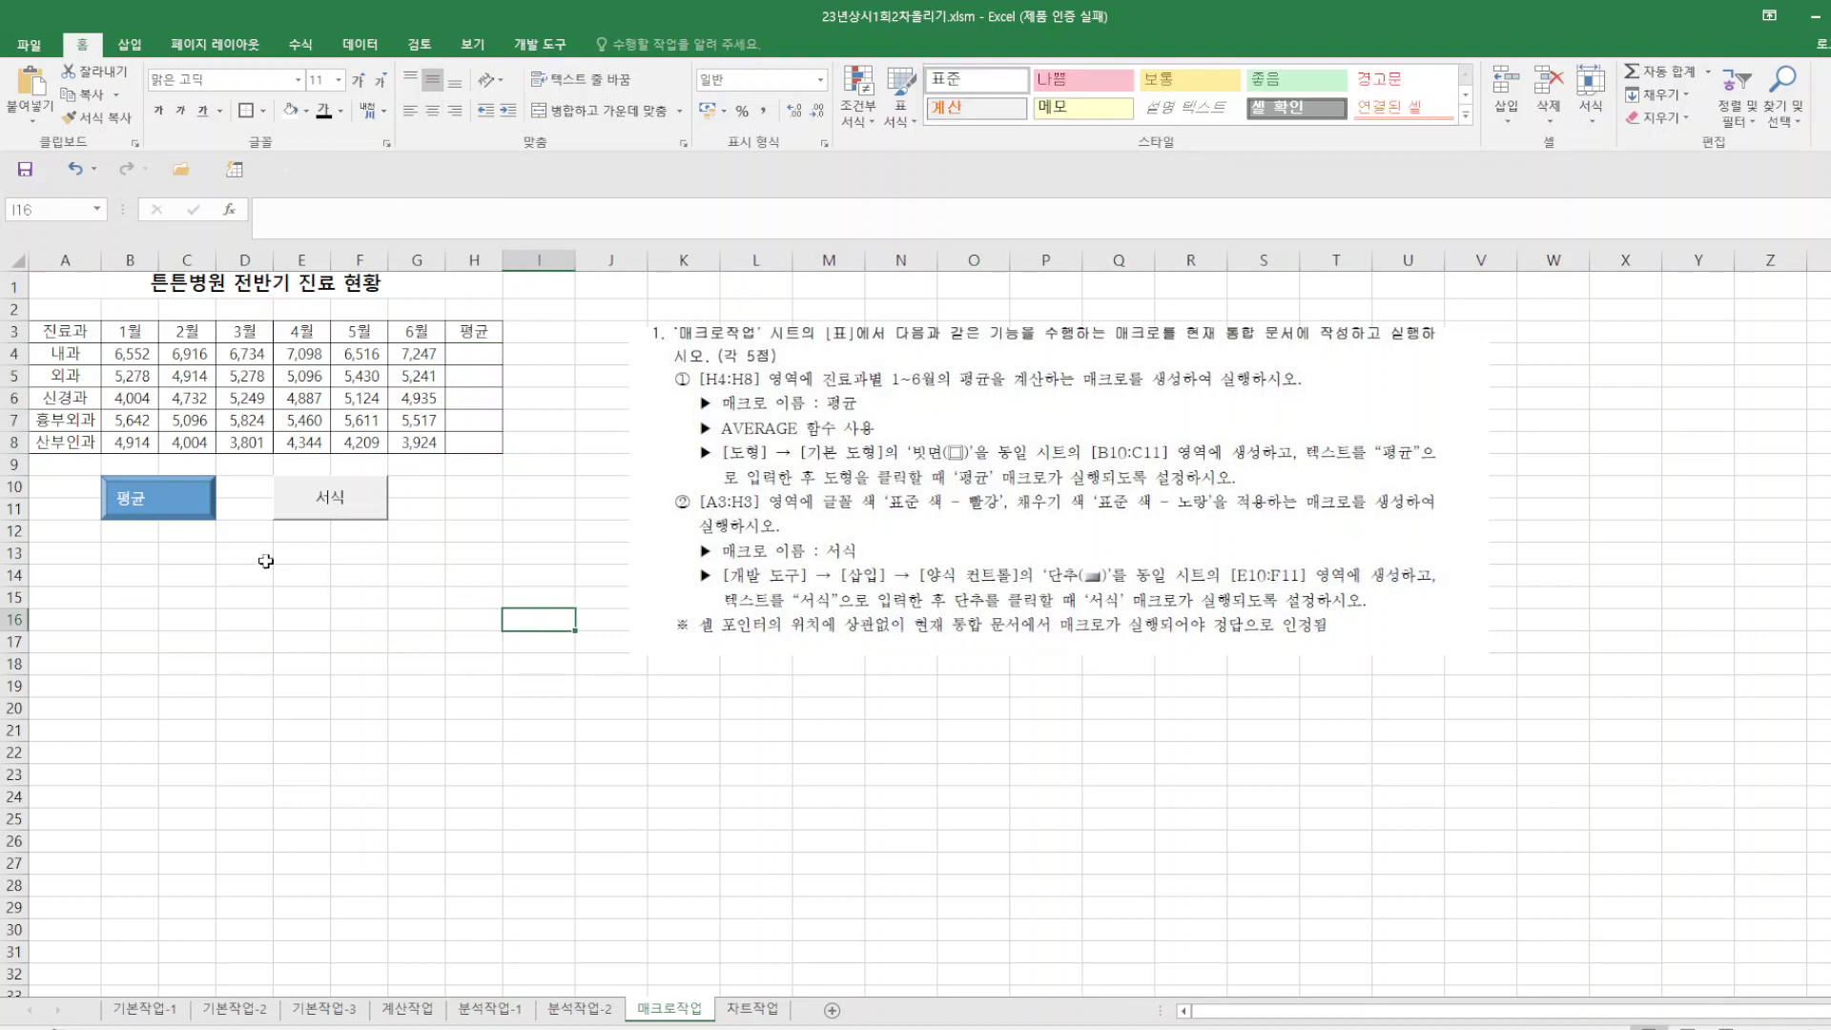
Run the 평균 macro from the bevel shape and the 서식 macro from the form control button.
left_click(138, 513)
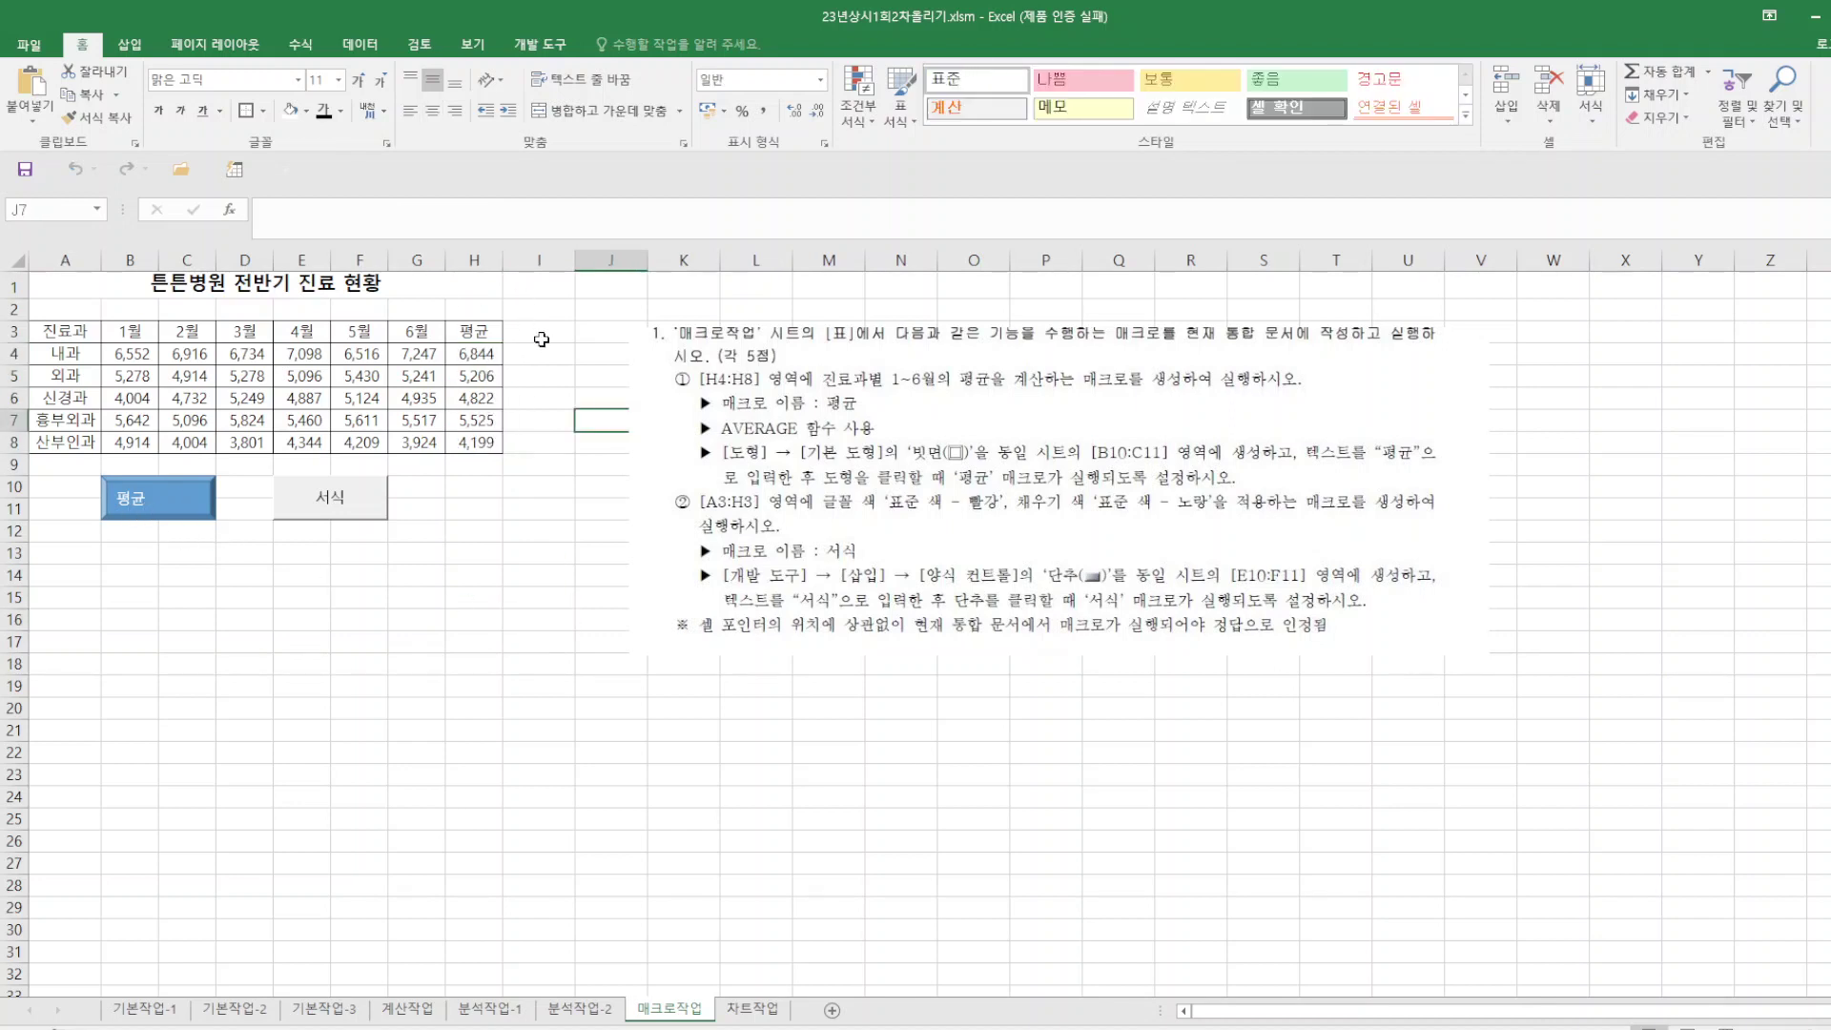
left_click(325, 498)
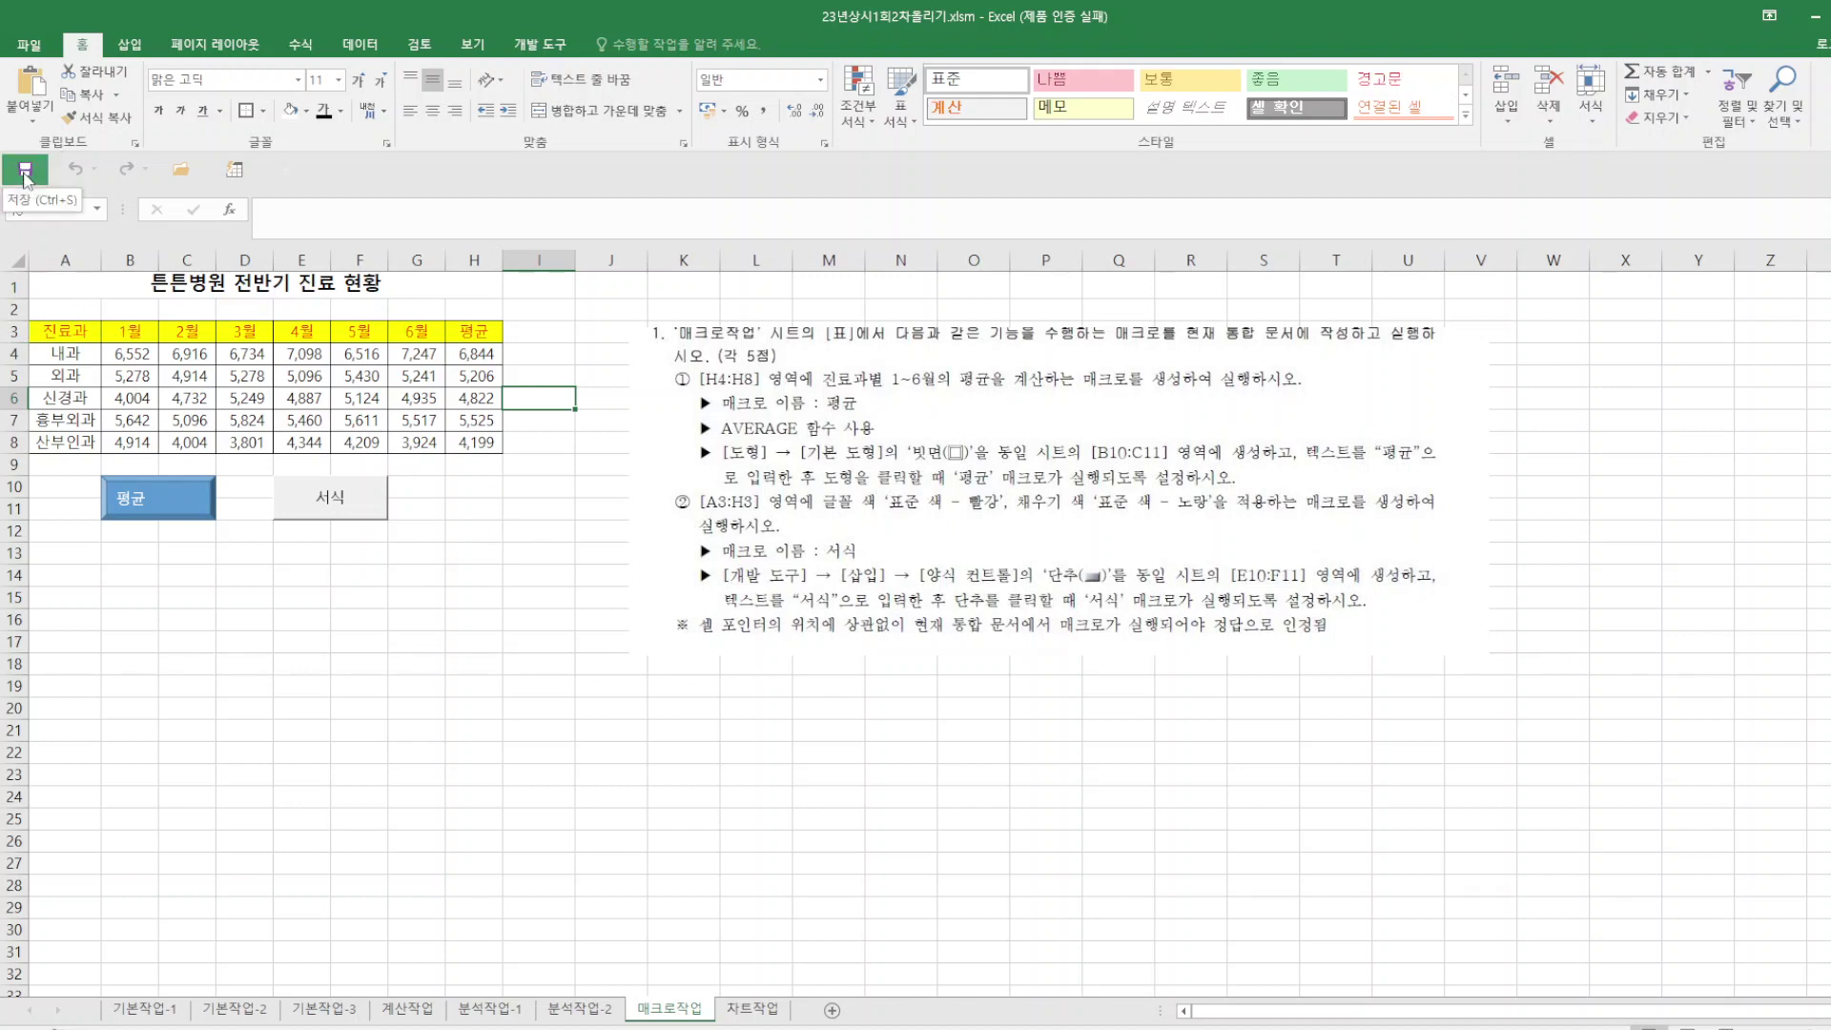
Switch to the sheet 차트작업.
left_click(761, 1015)
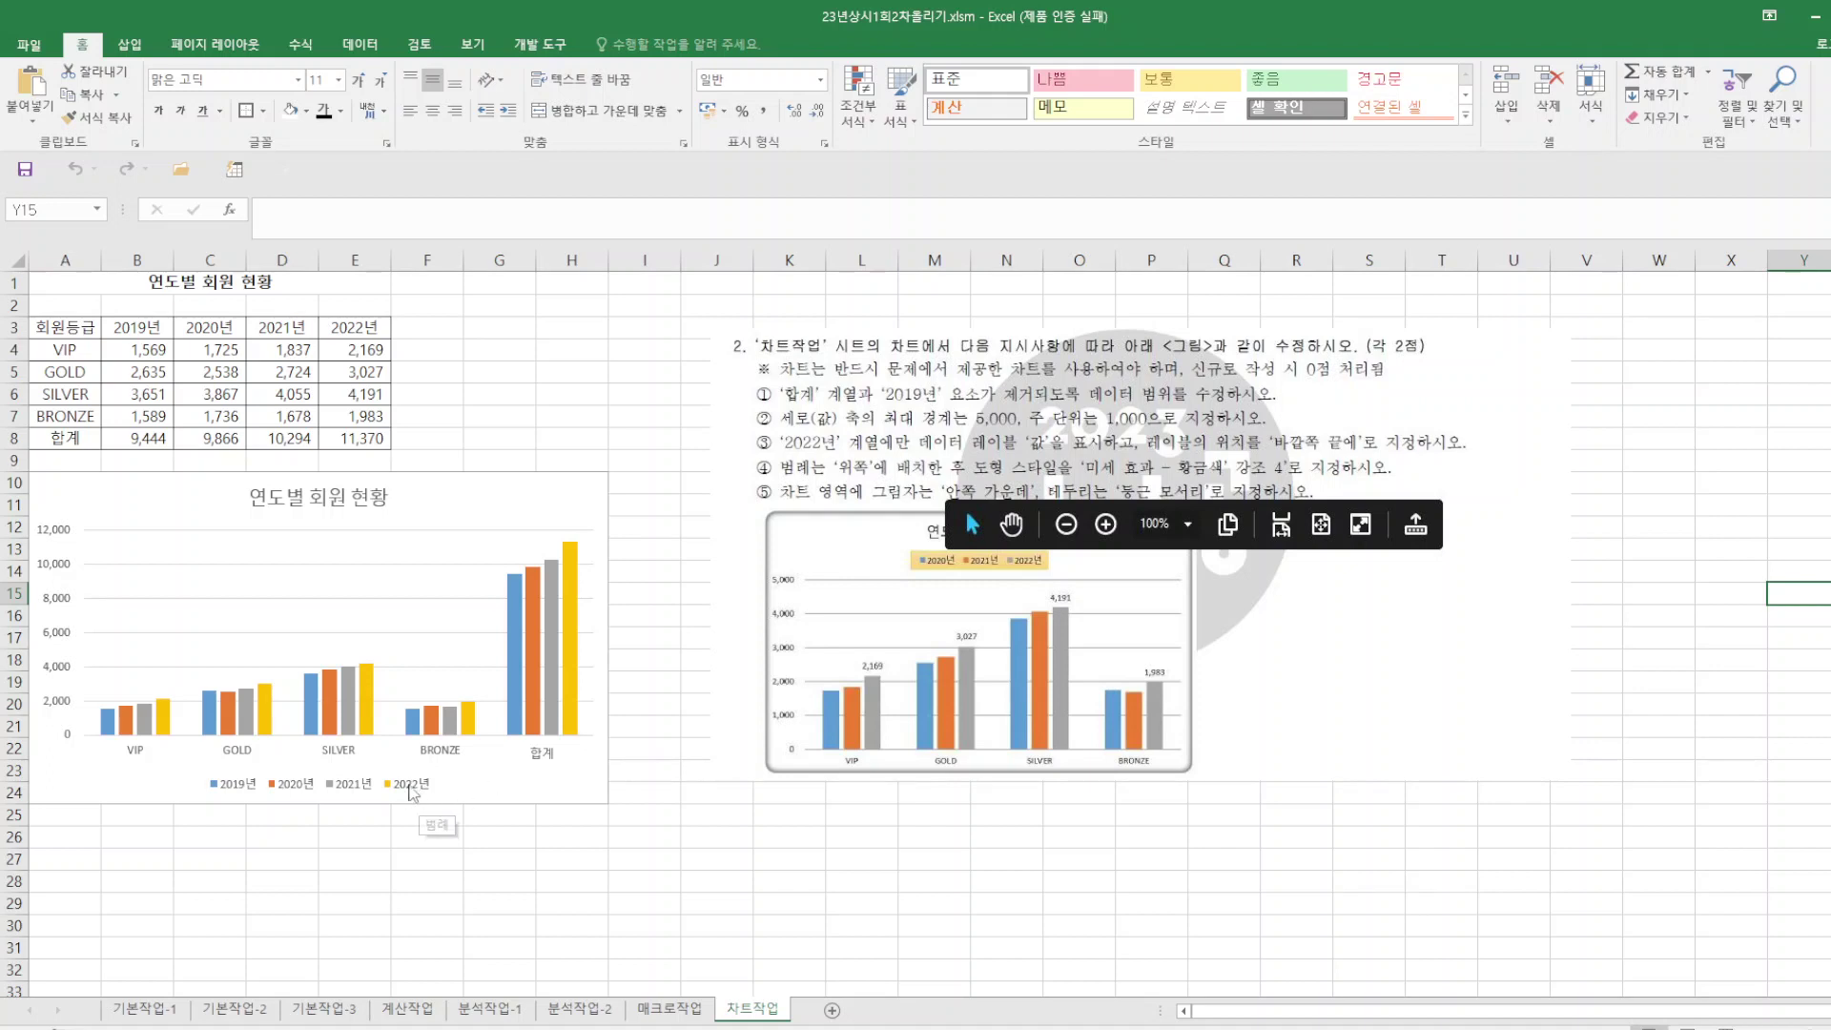
left_click(163, 723)
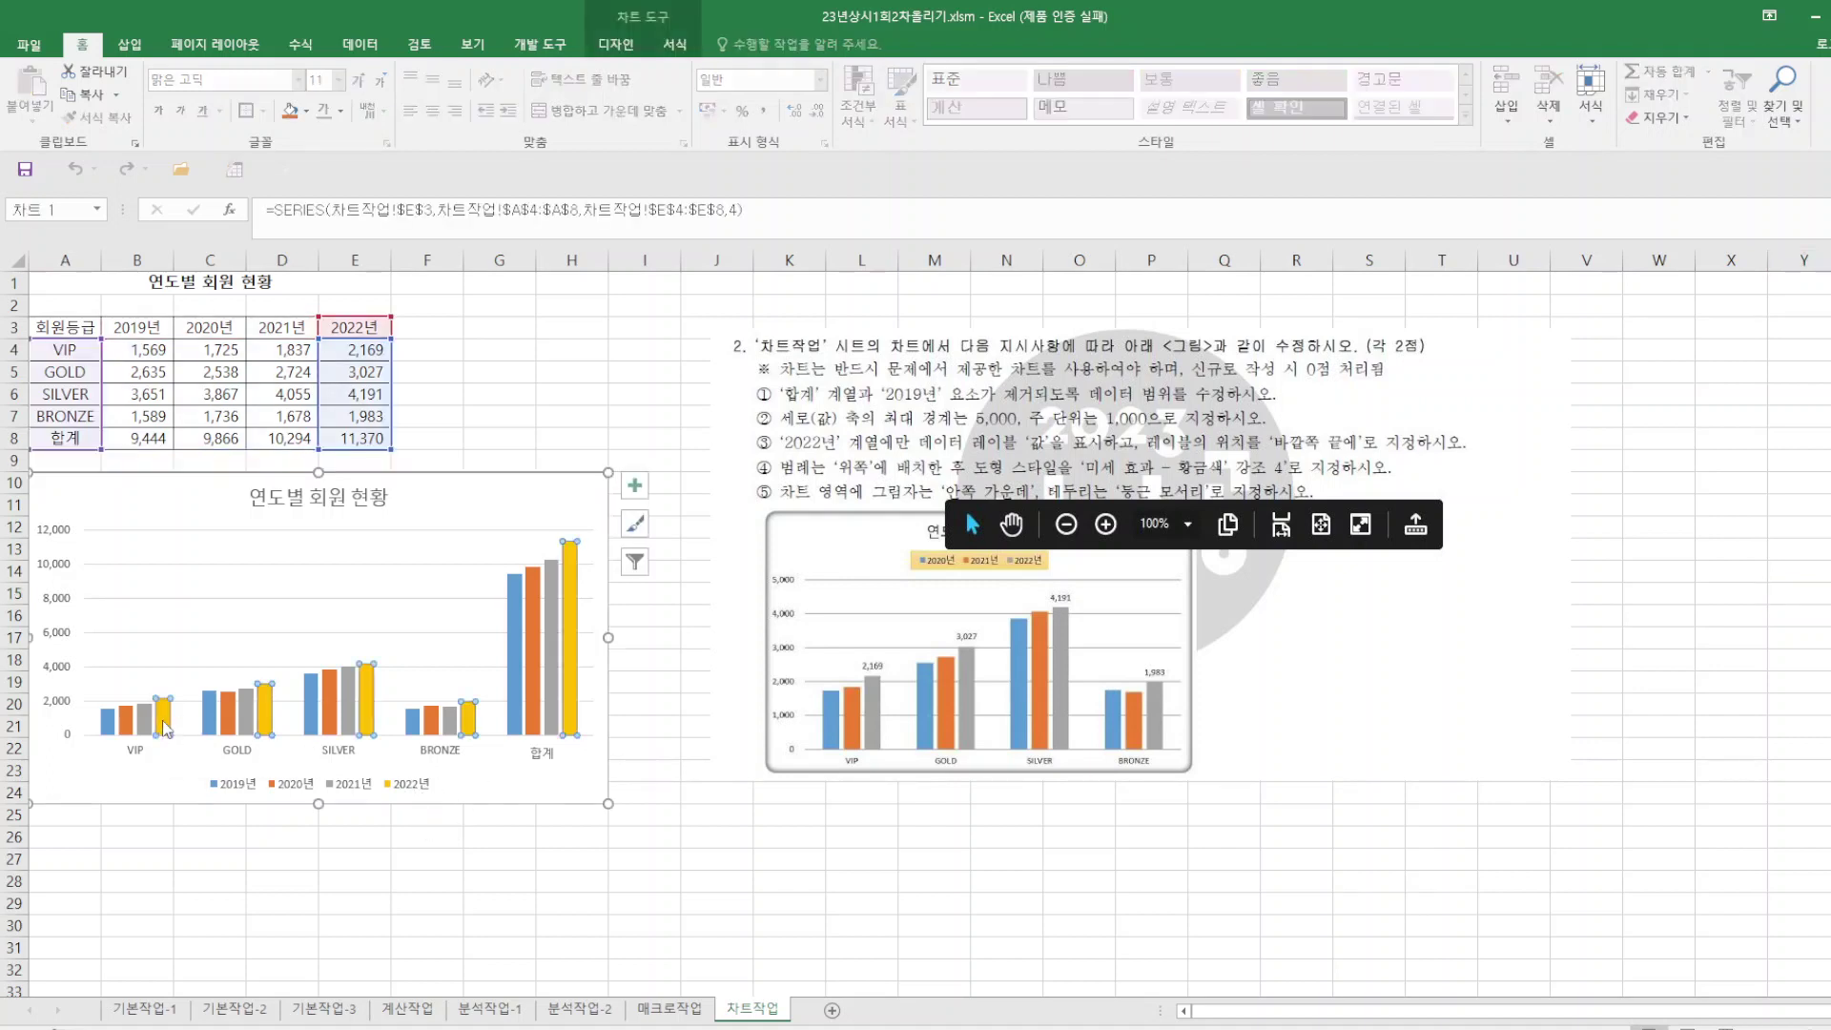
key("Delete")
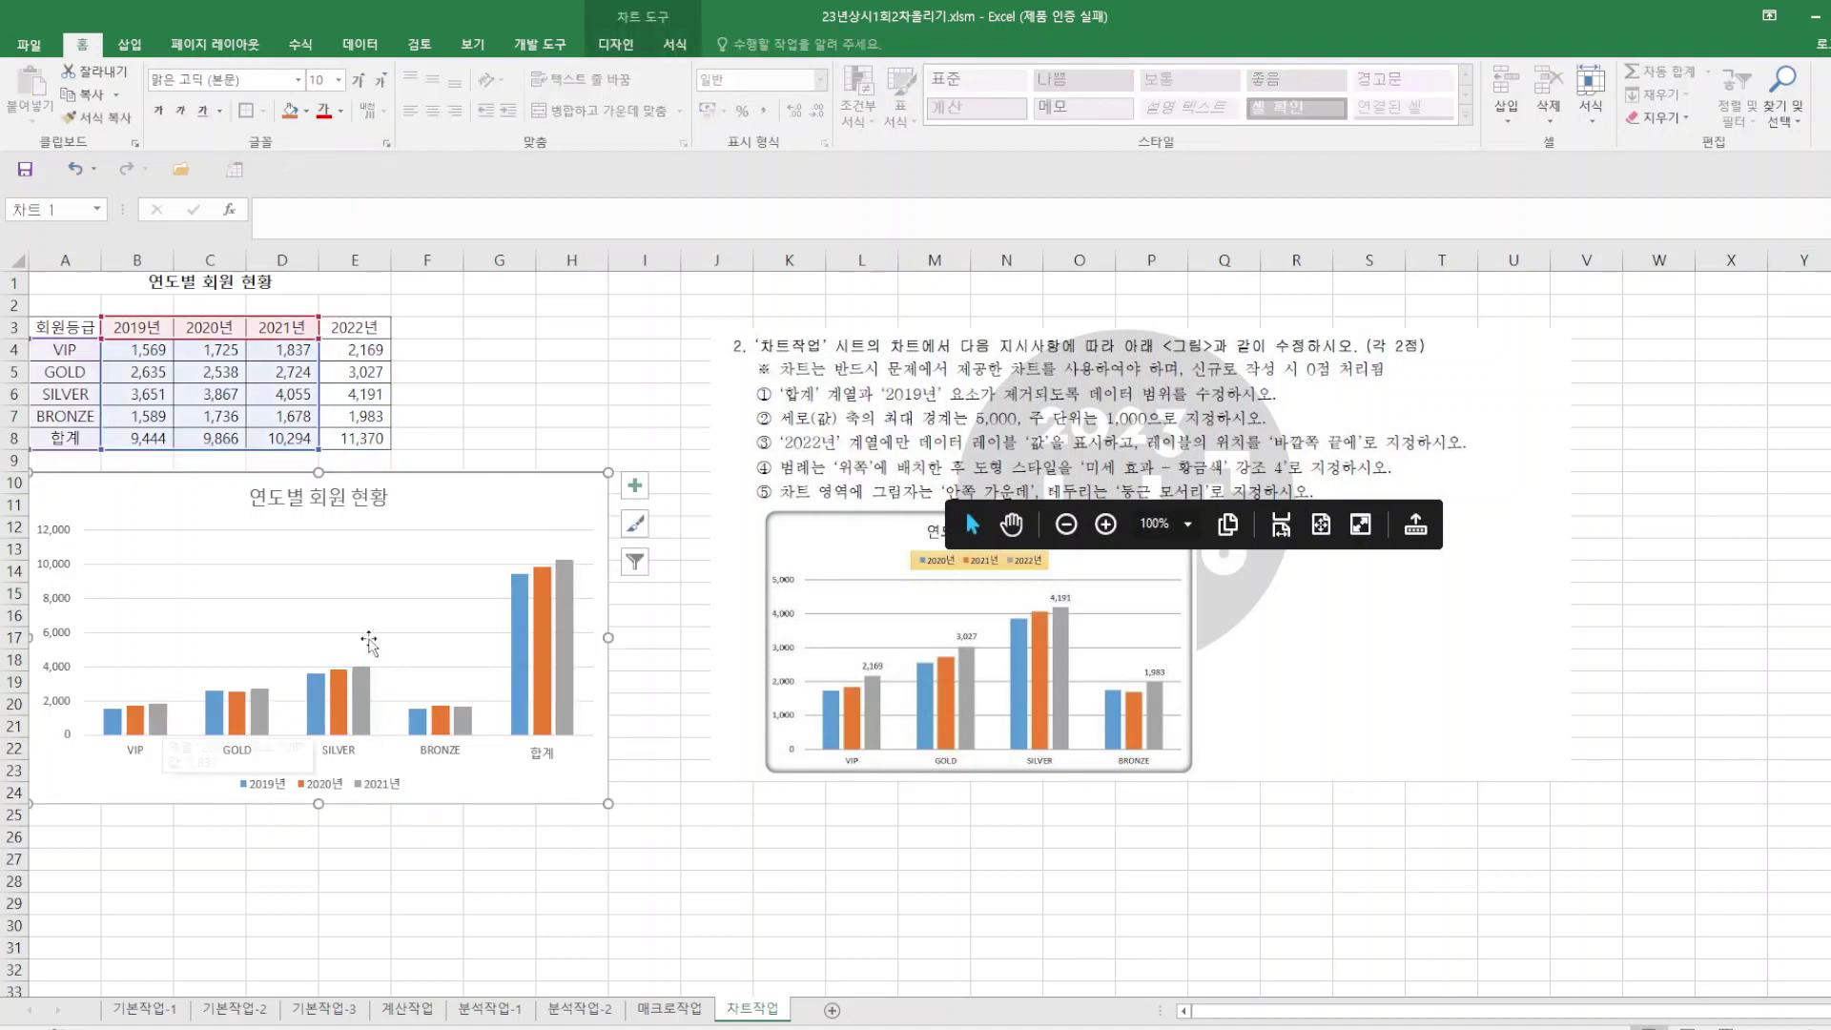
left_click(518, 655)
key("Delete")
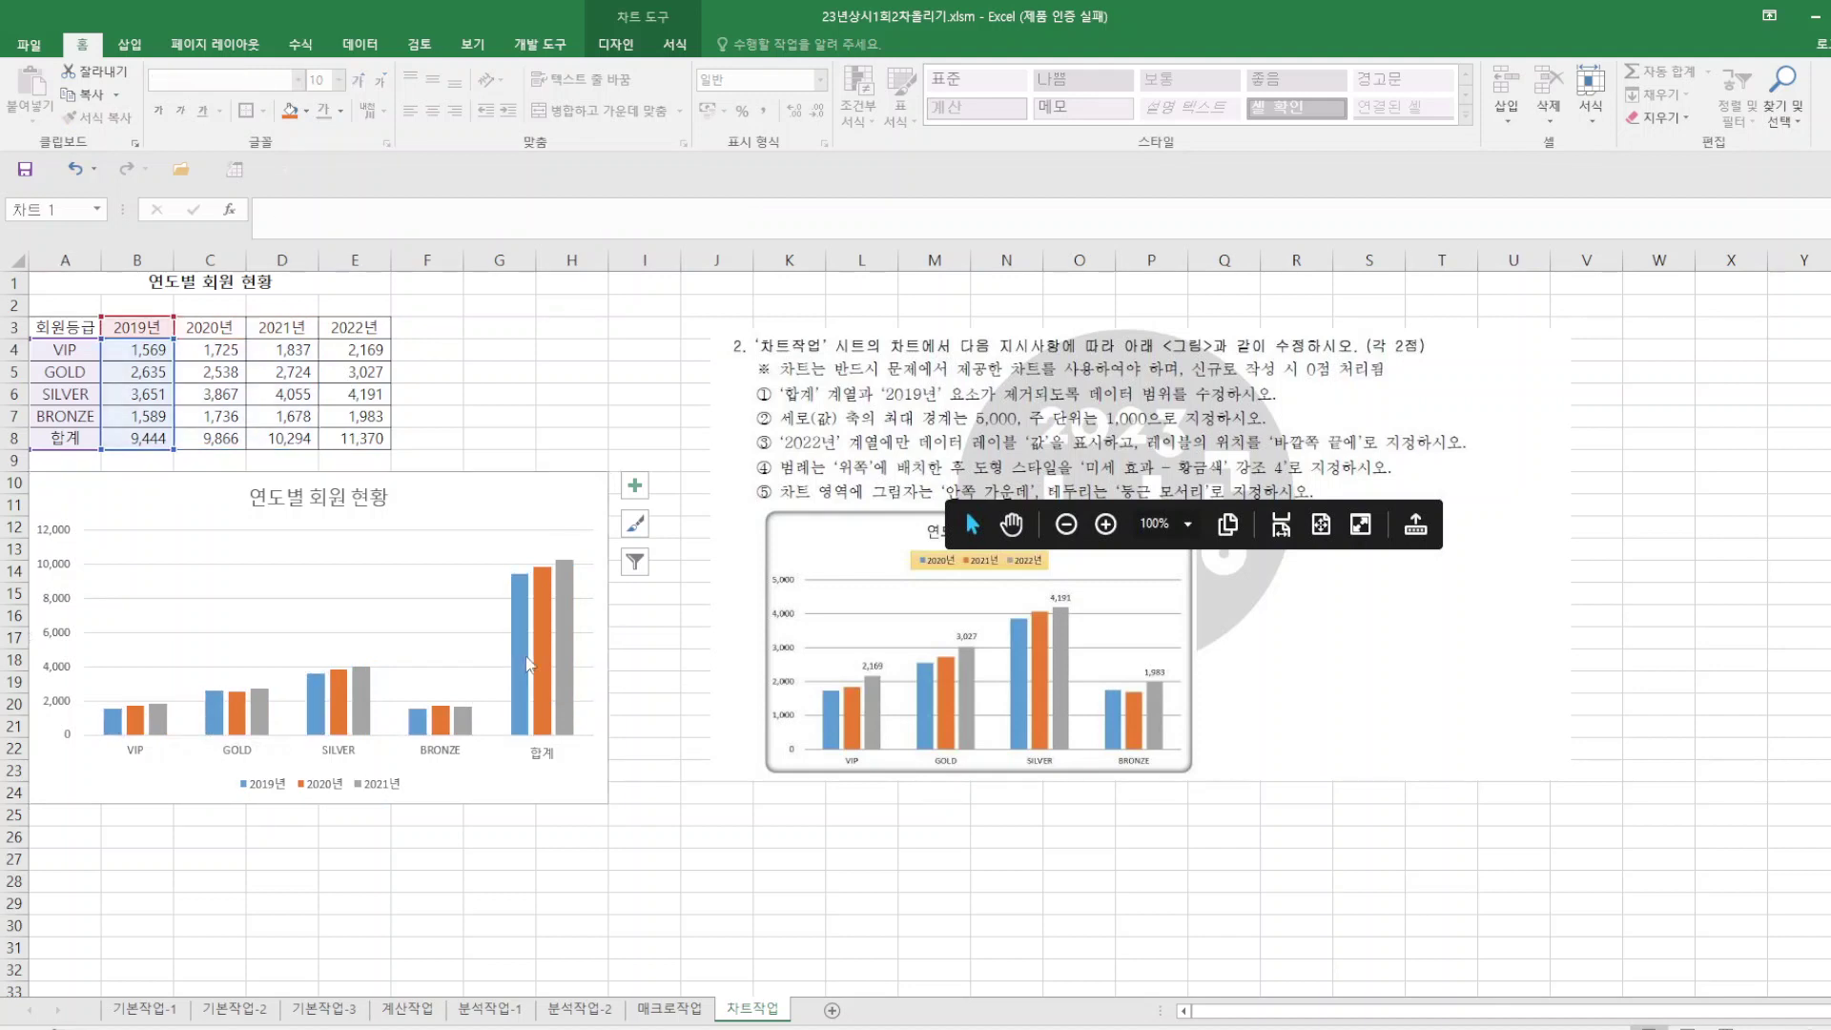
left_click(520, 661)
key("Delete")
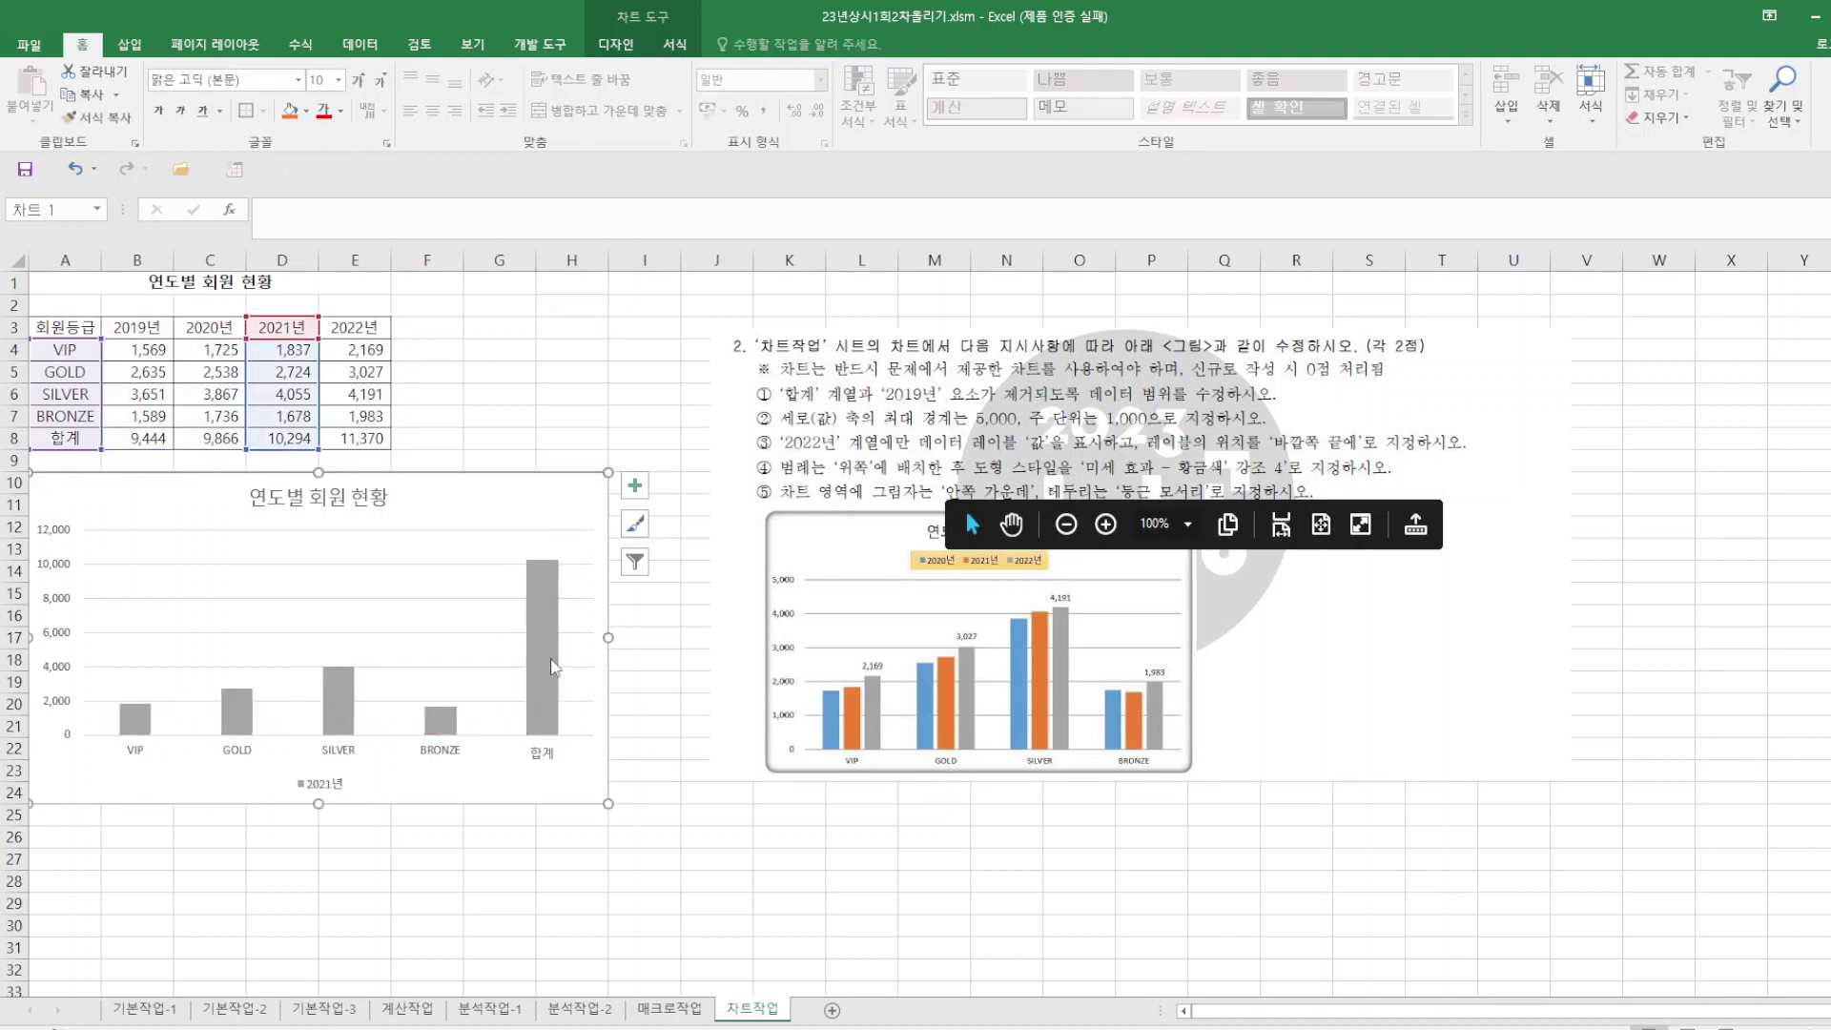
left_click(553, 669)
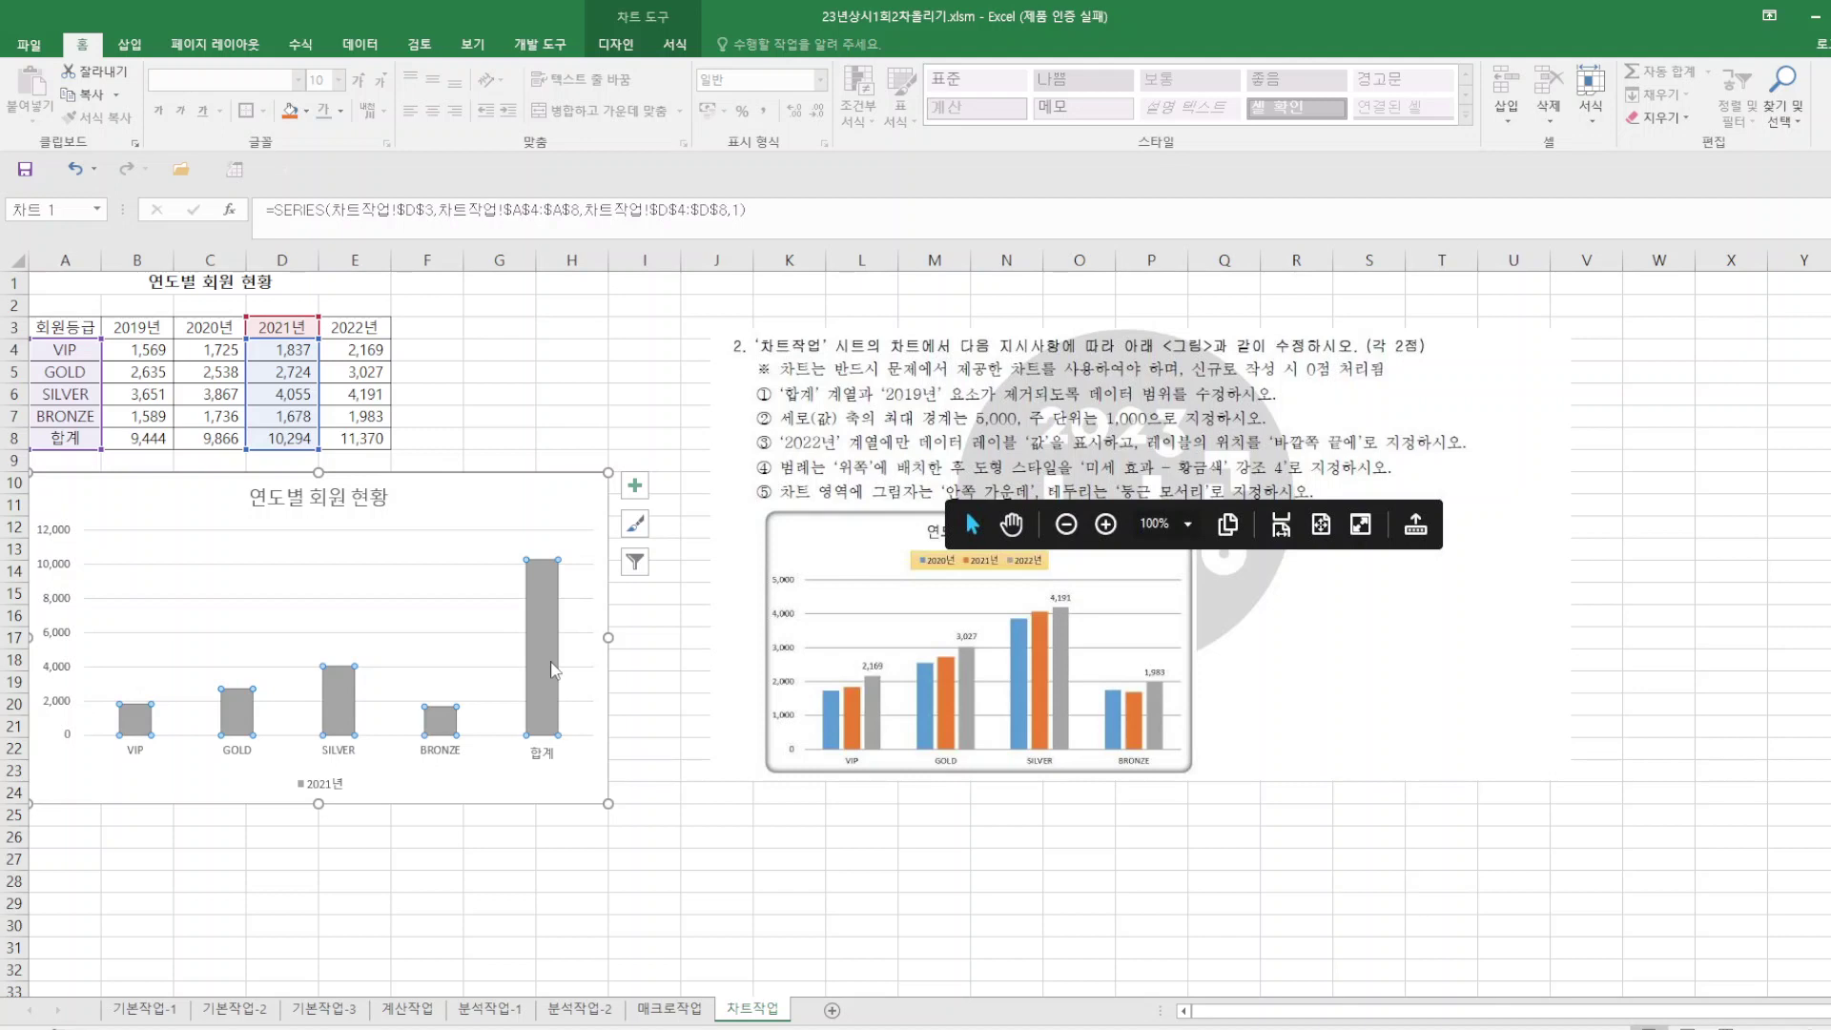
left_click(76, 170)
left_click(76, 170)
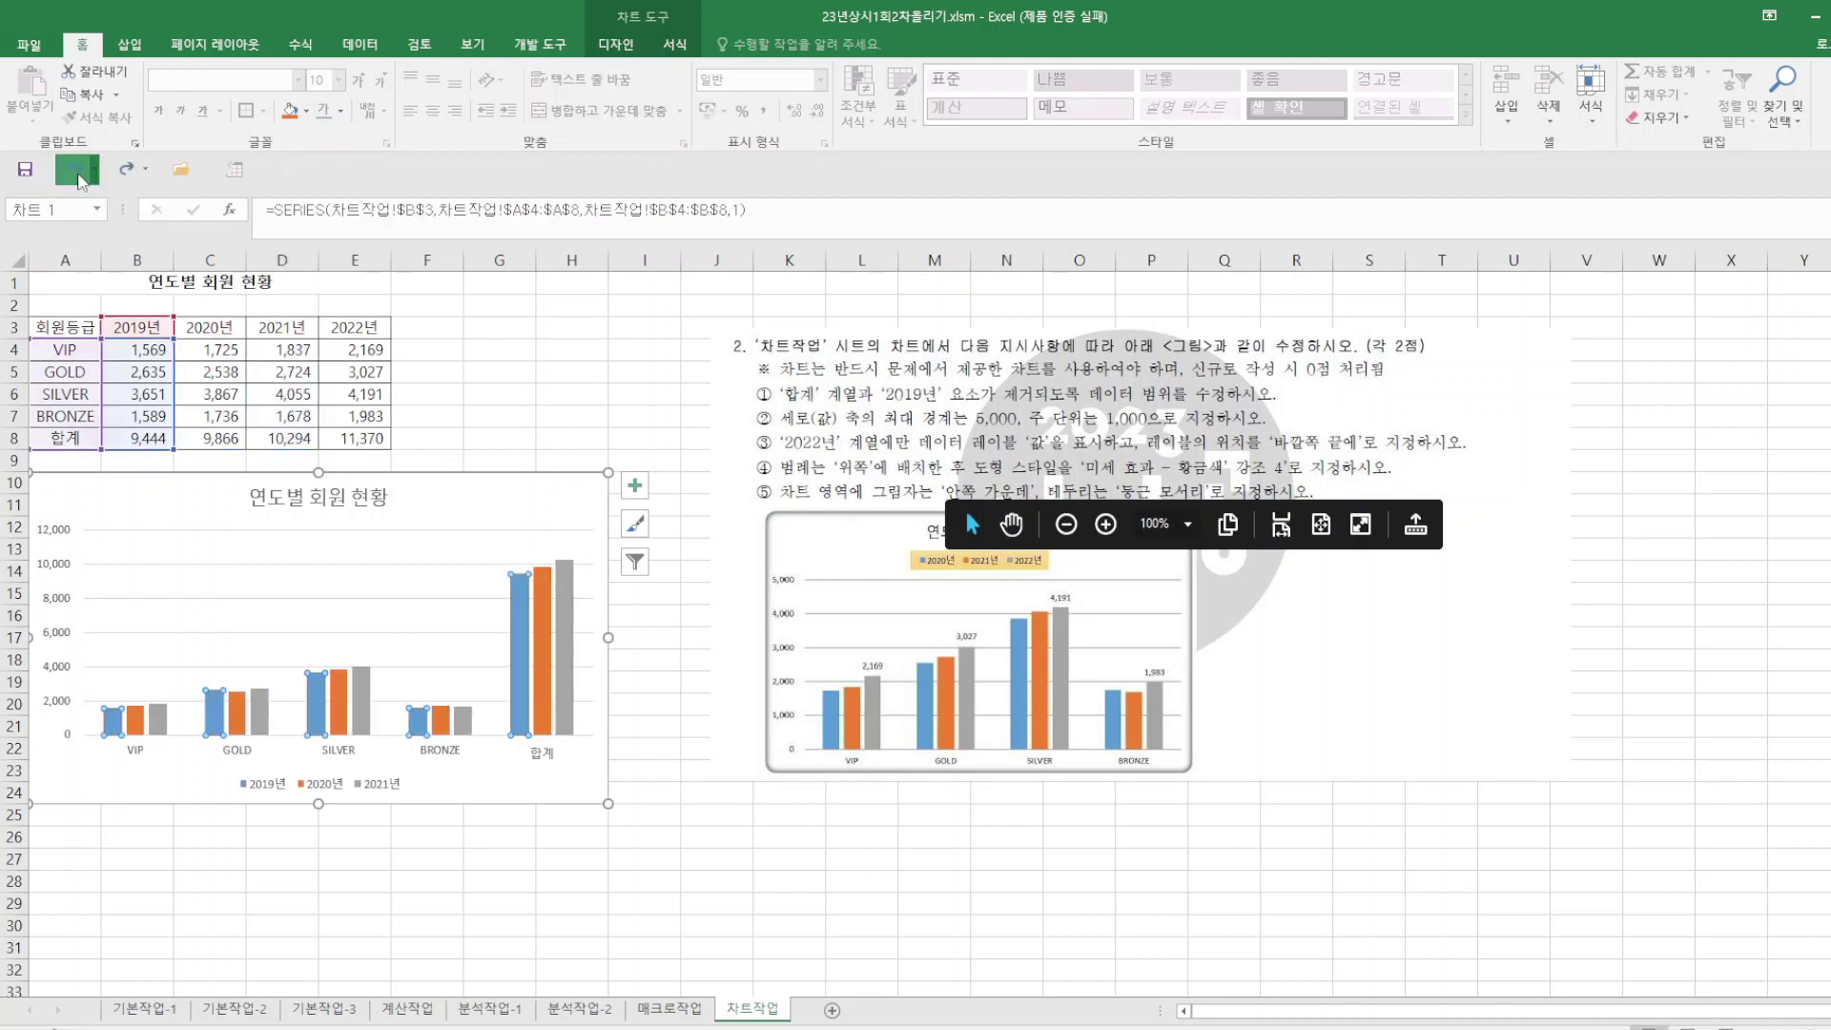
left_click(77, 170)
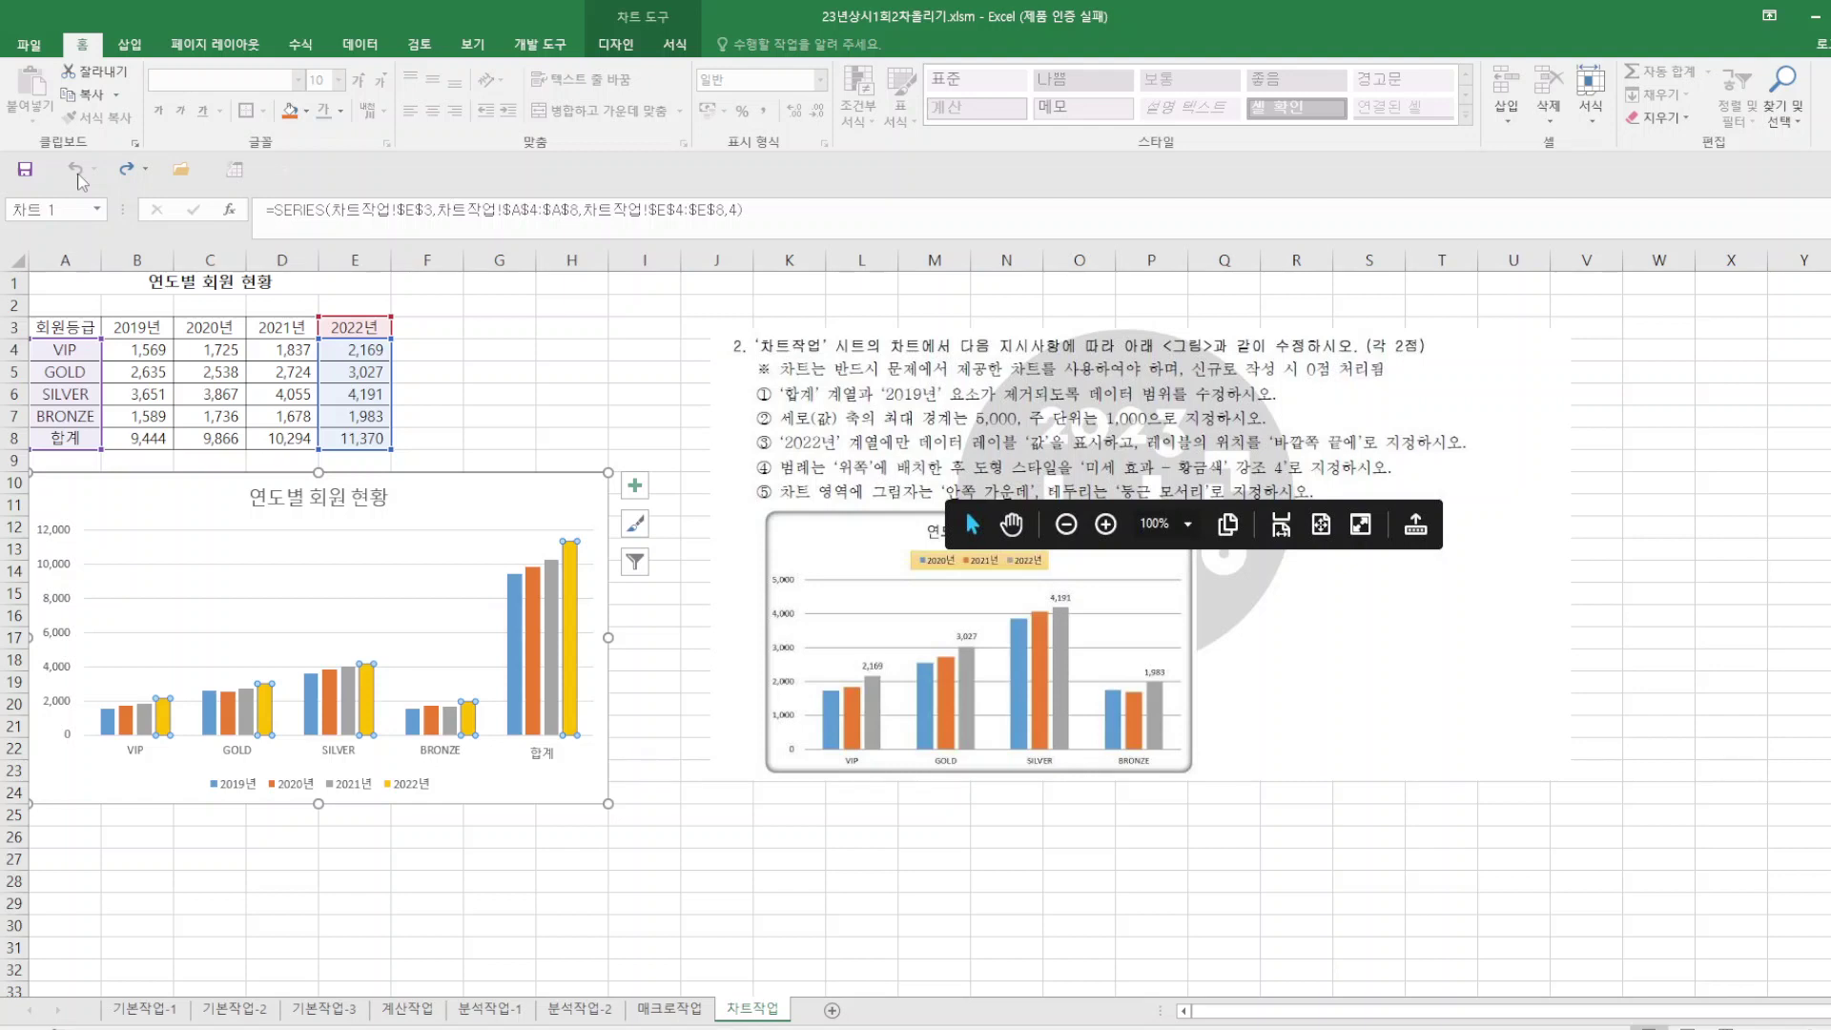
left_click(710, 799)
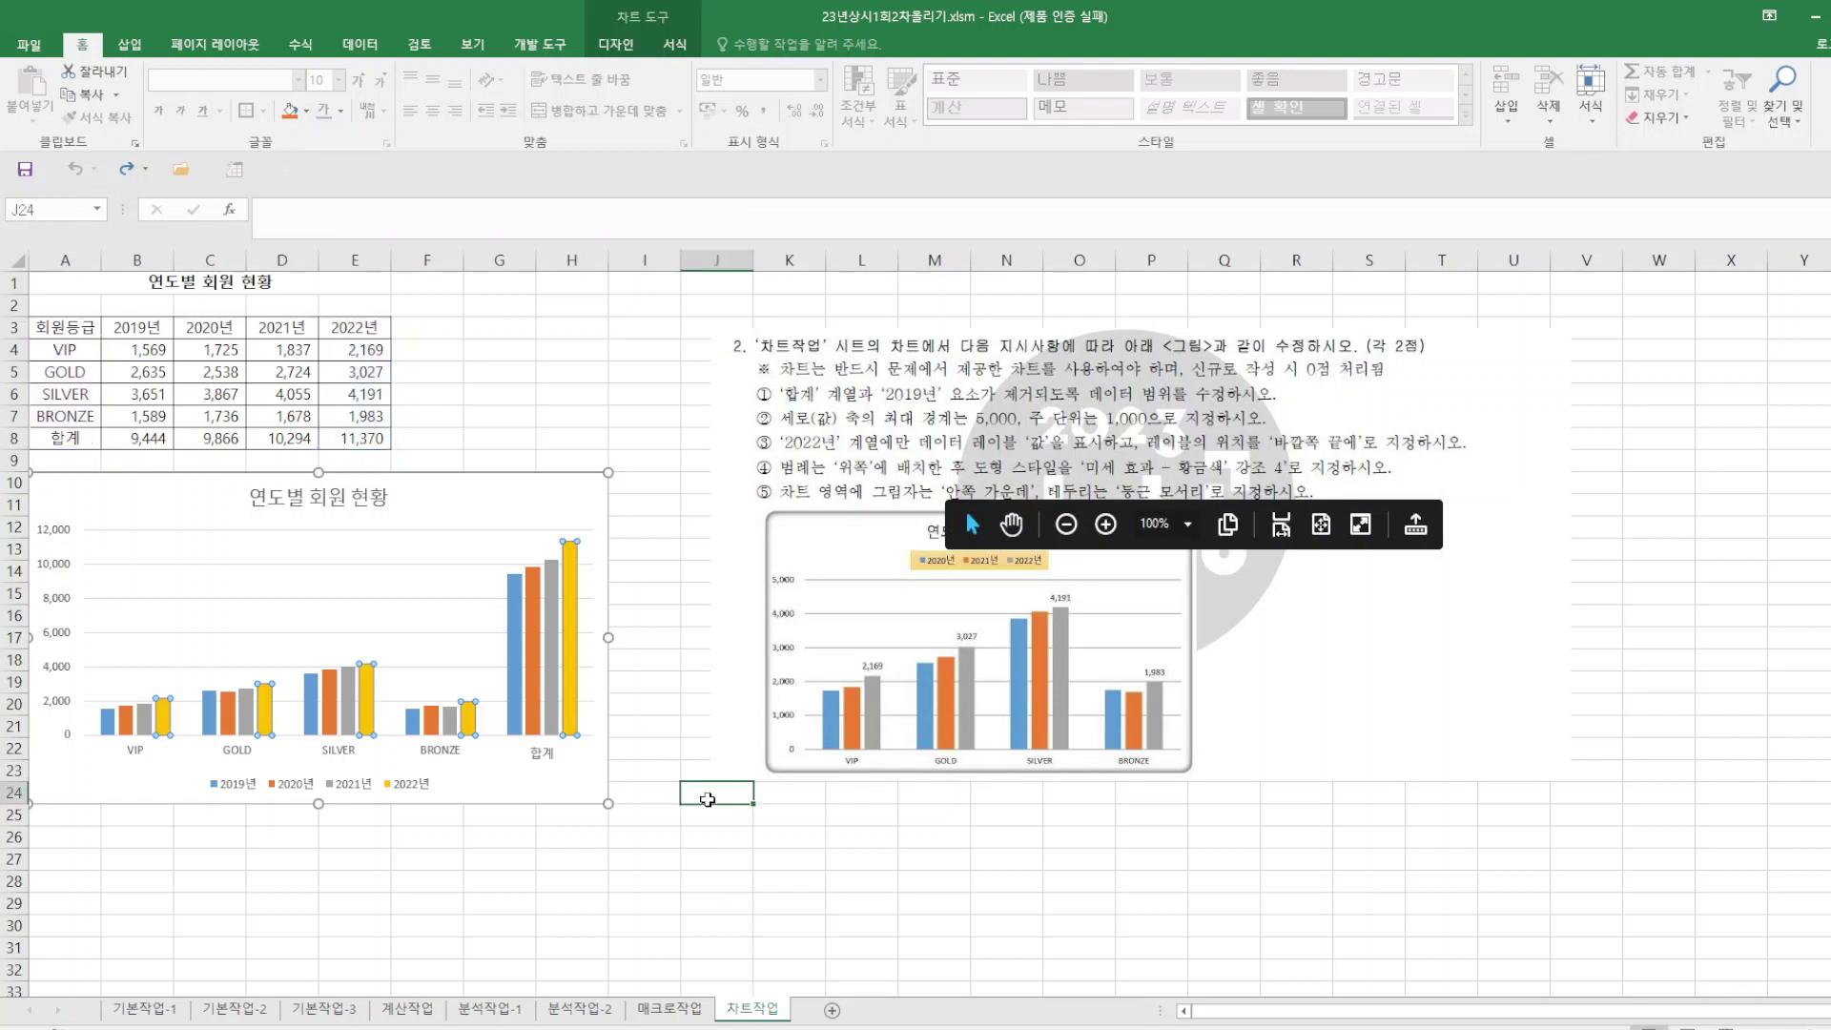
Exclude the 2019년 series and the 합계 category from the source data of the 연도별 회원 현황 chart.
left_click(559, 510)
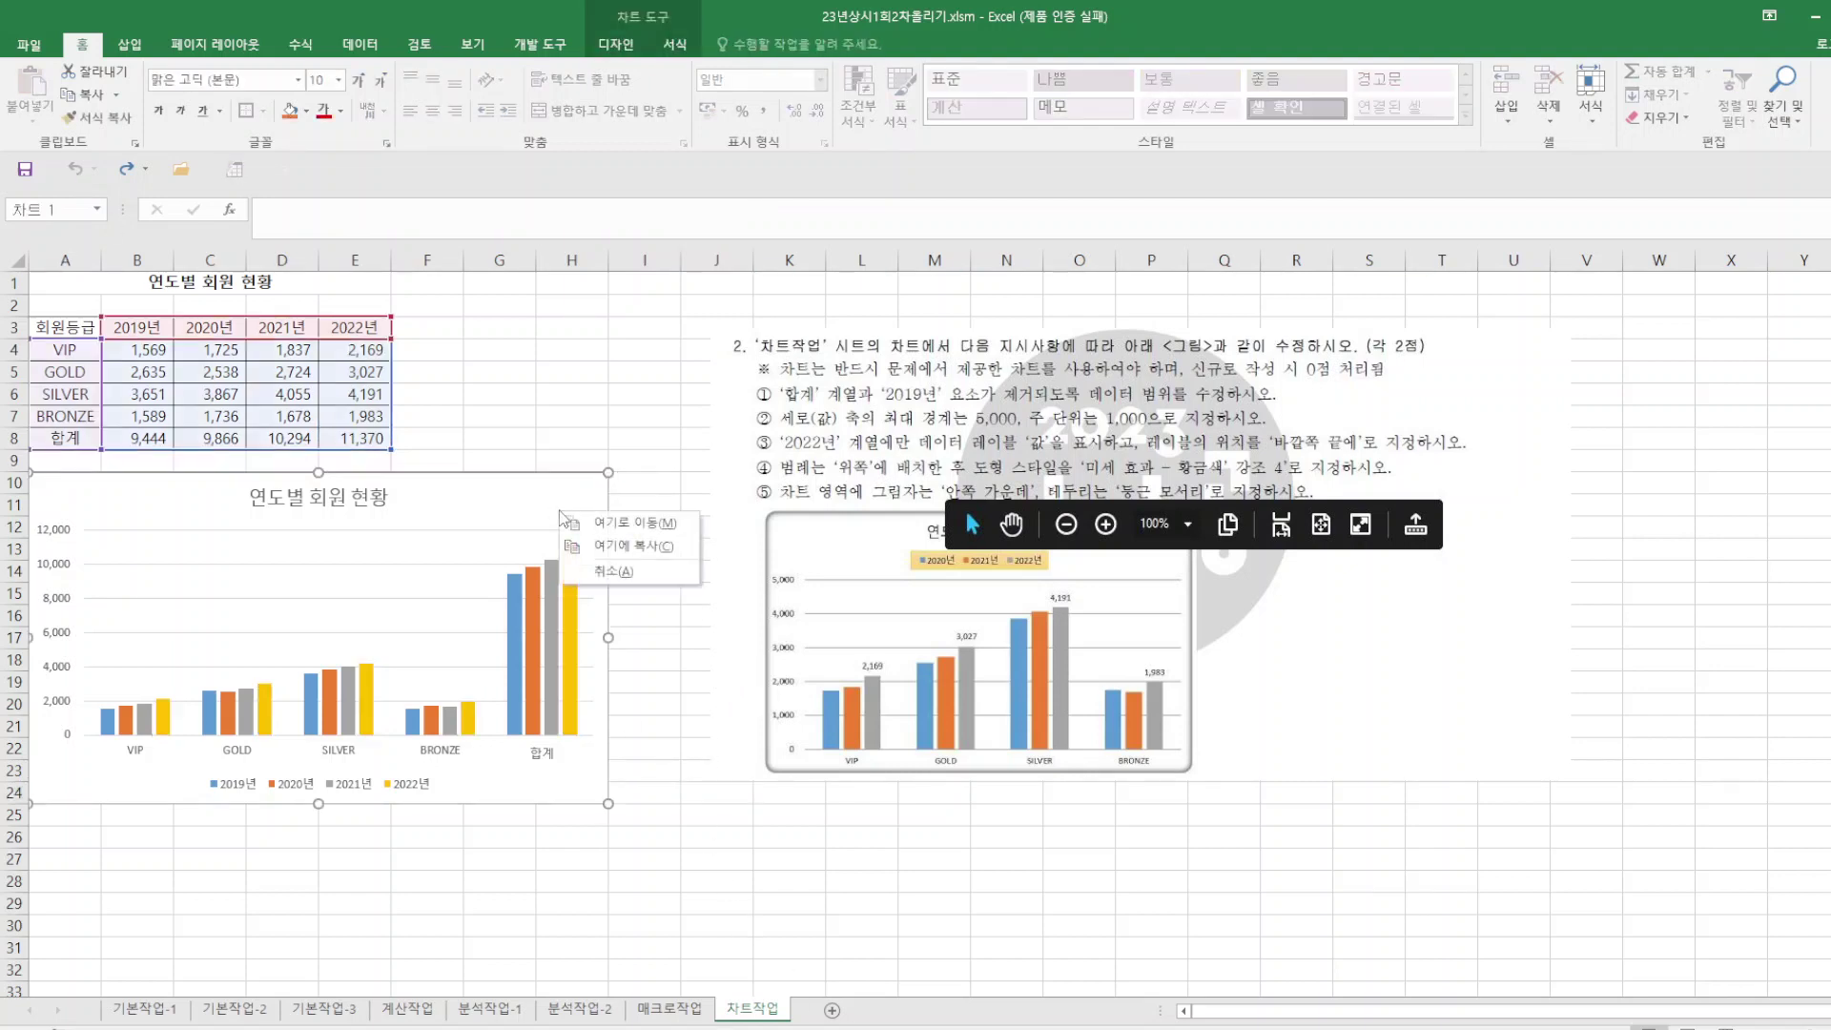
right_click(560, 513)
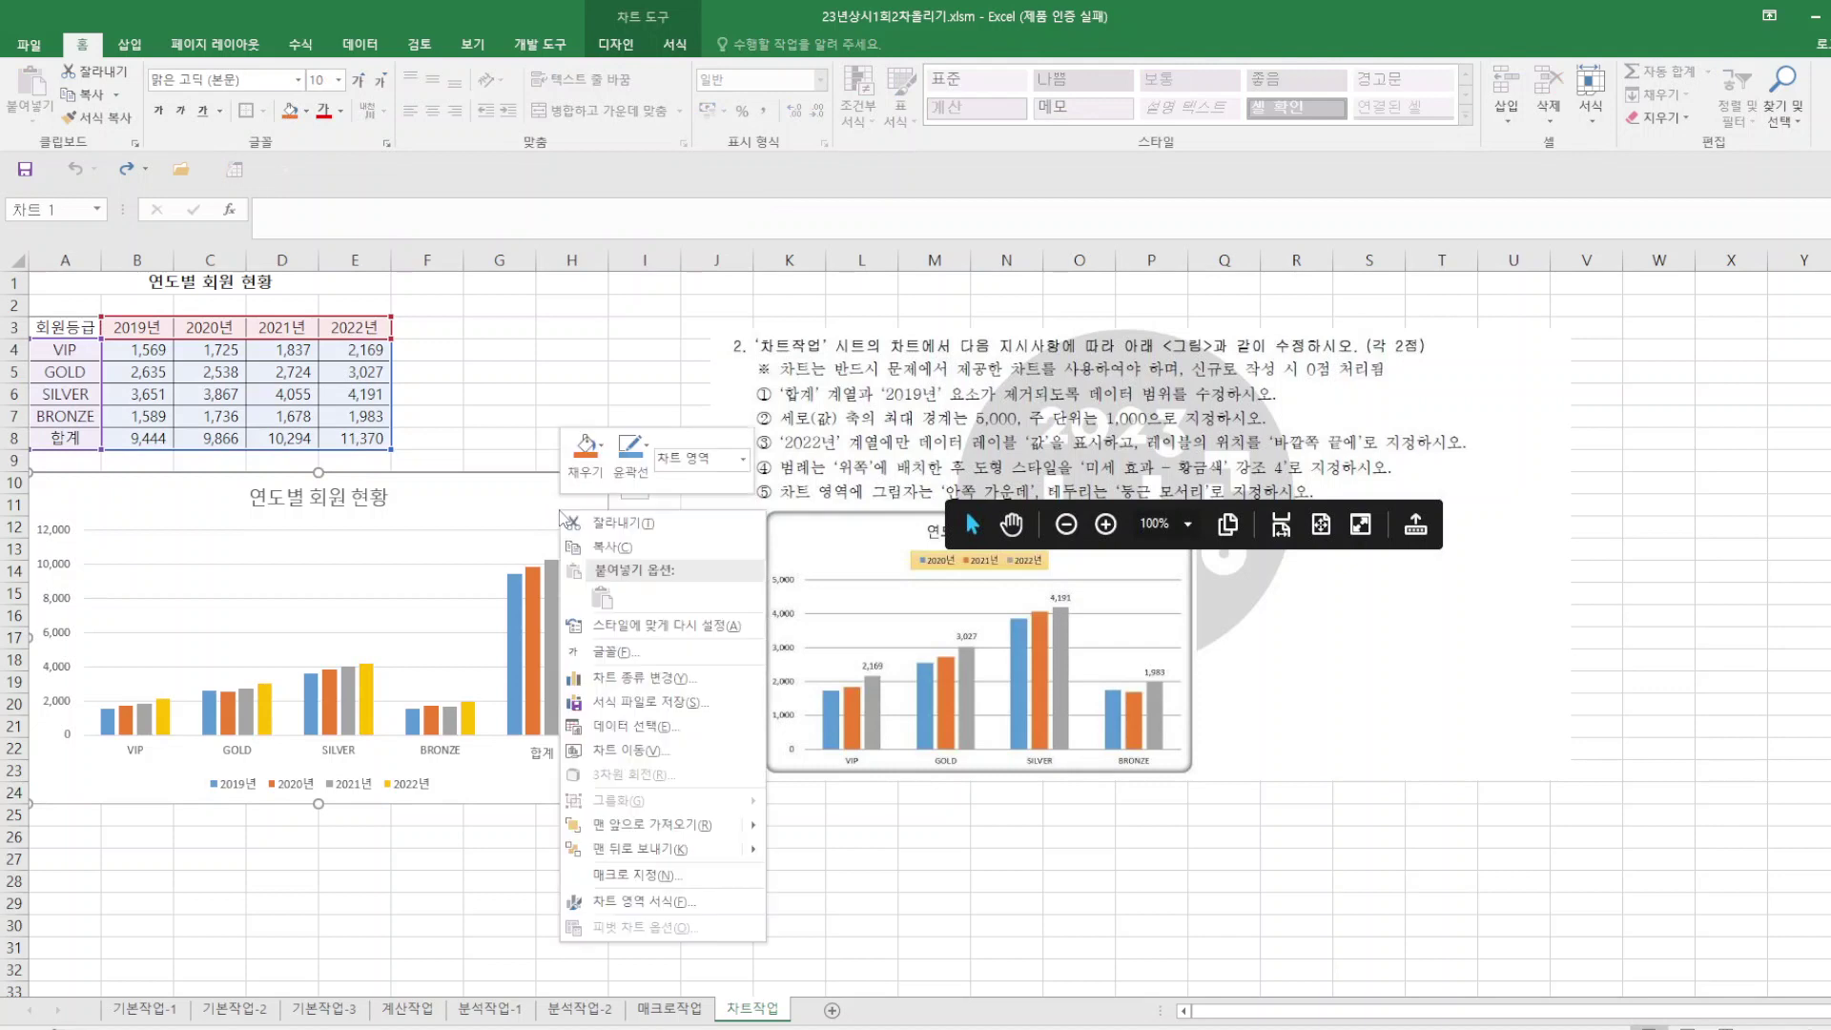
left_click(658, 733)
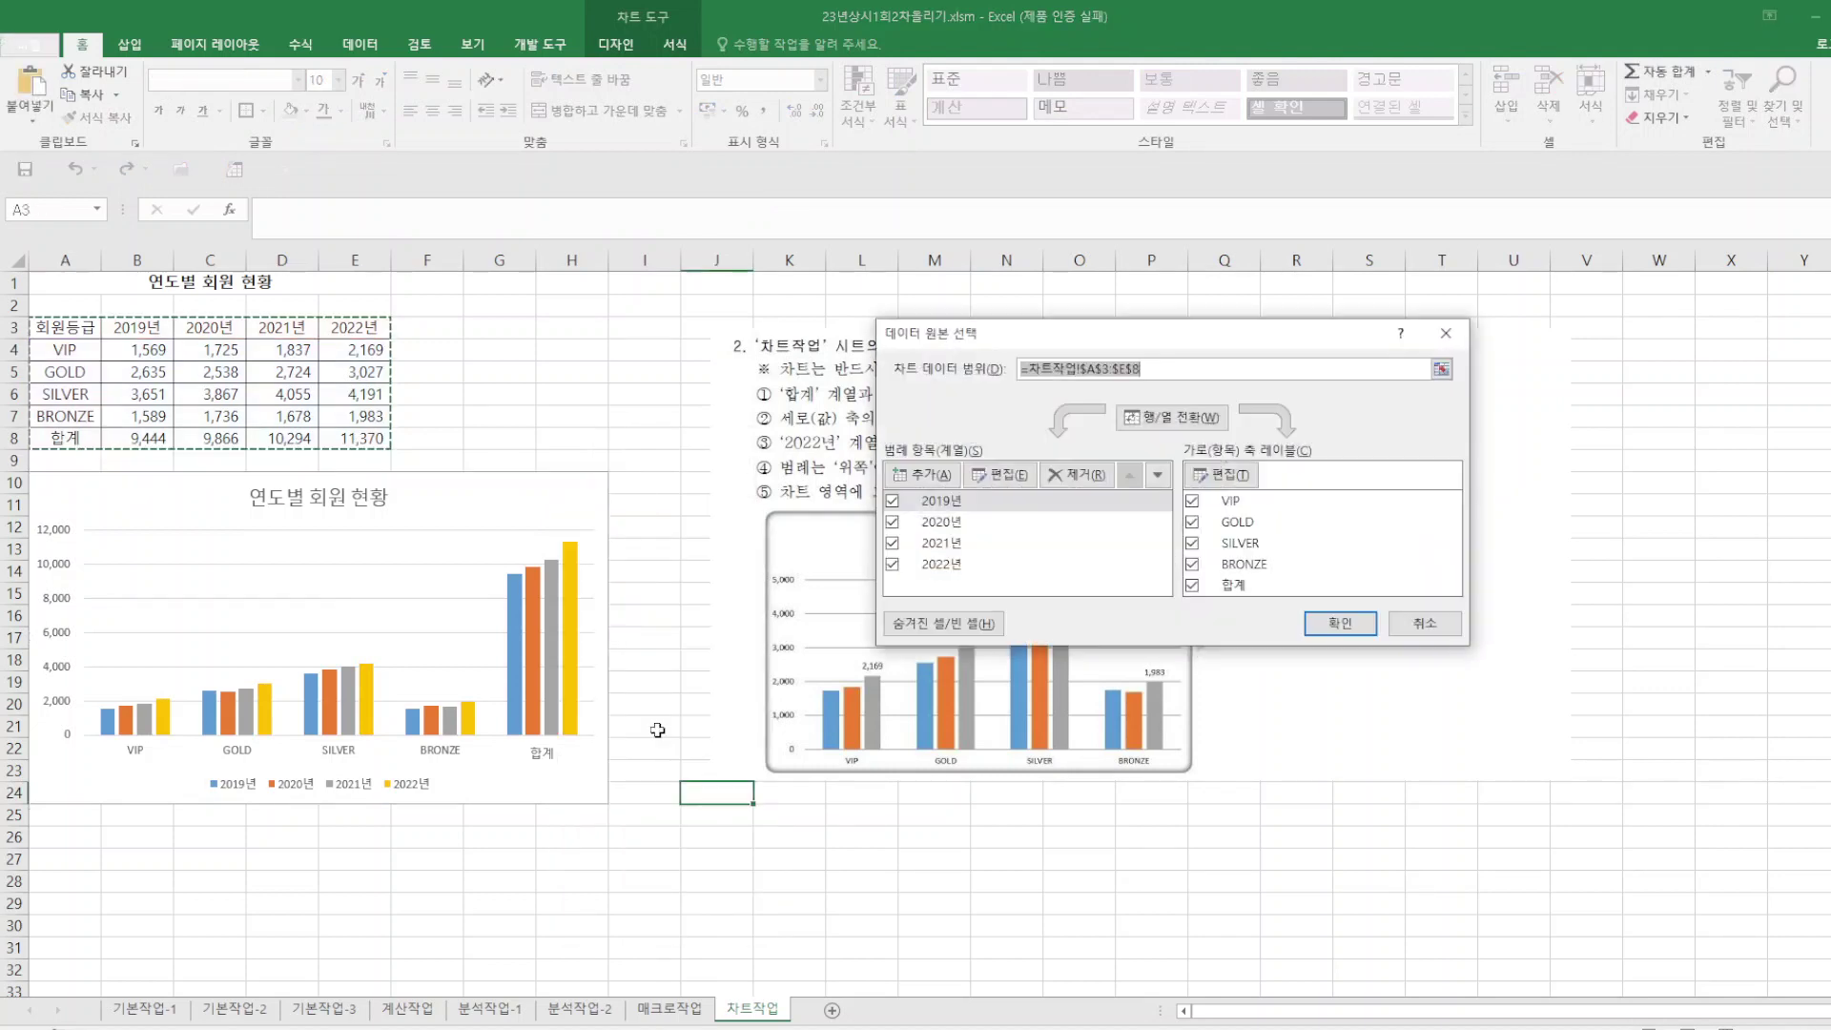
left_click(893, 502)
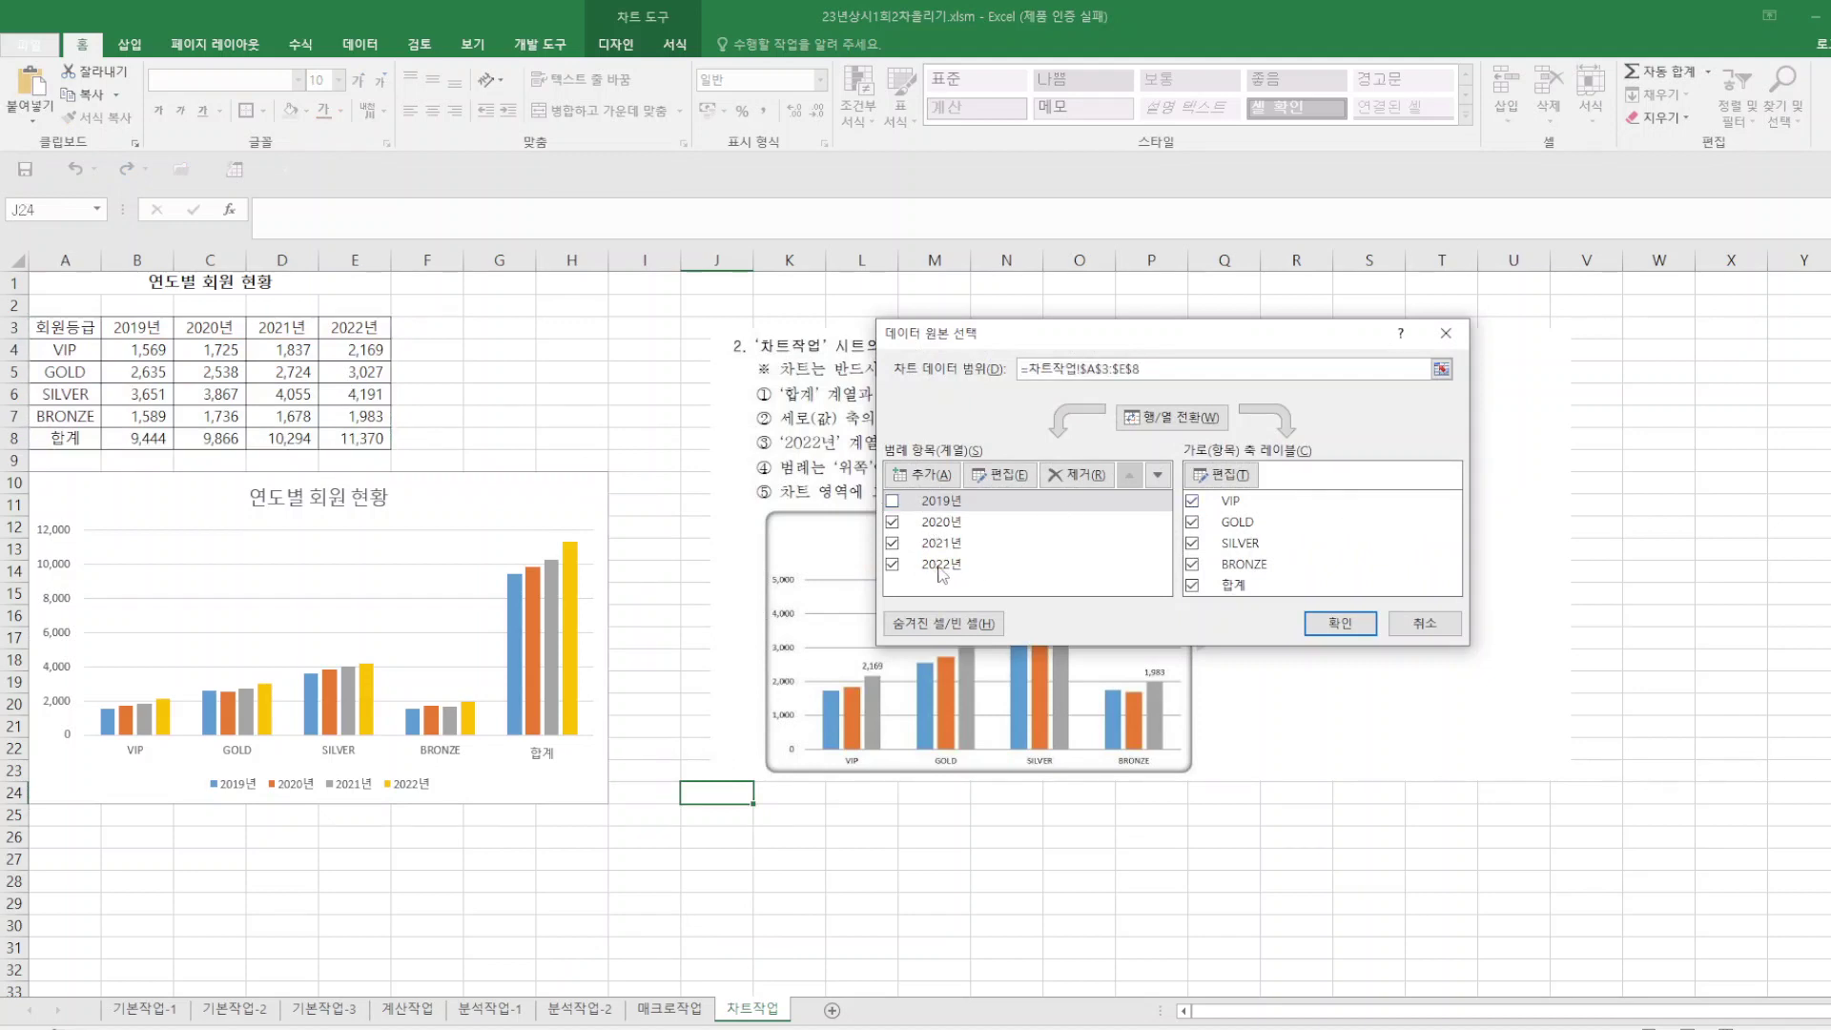
left_click(1193, 587)
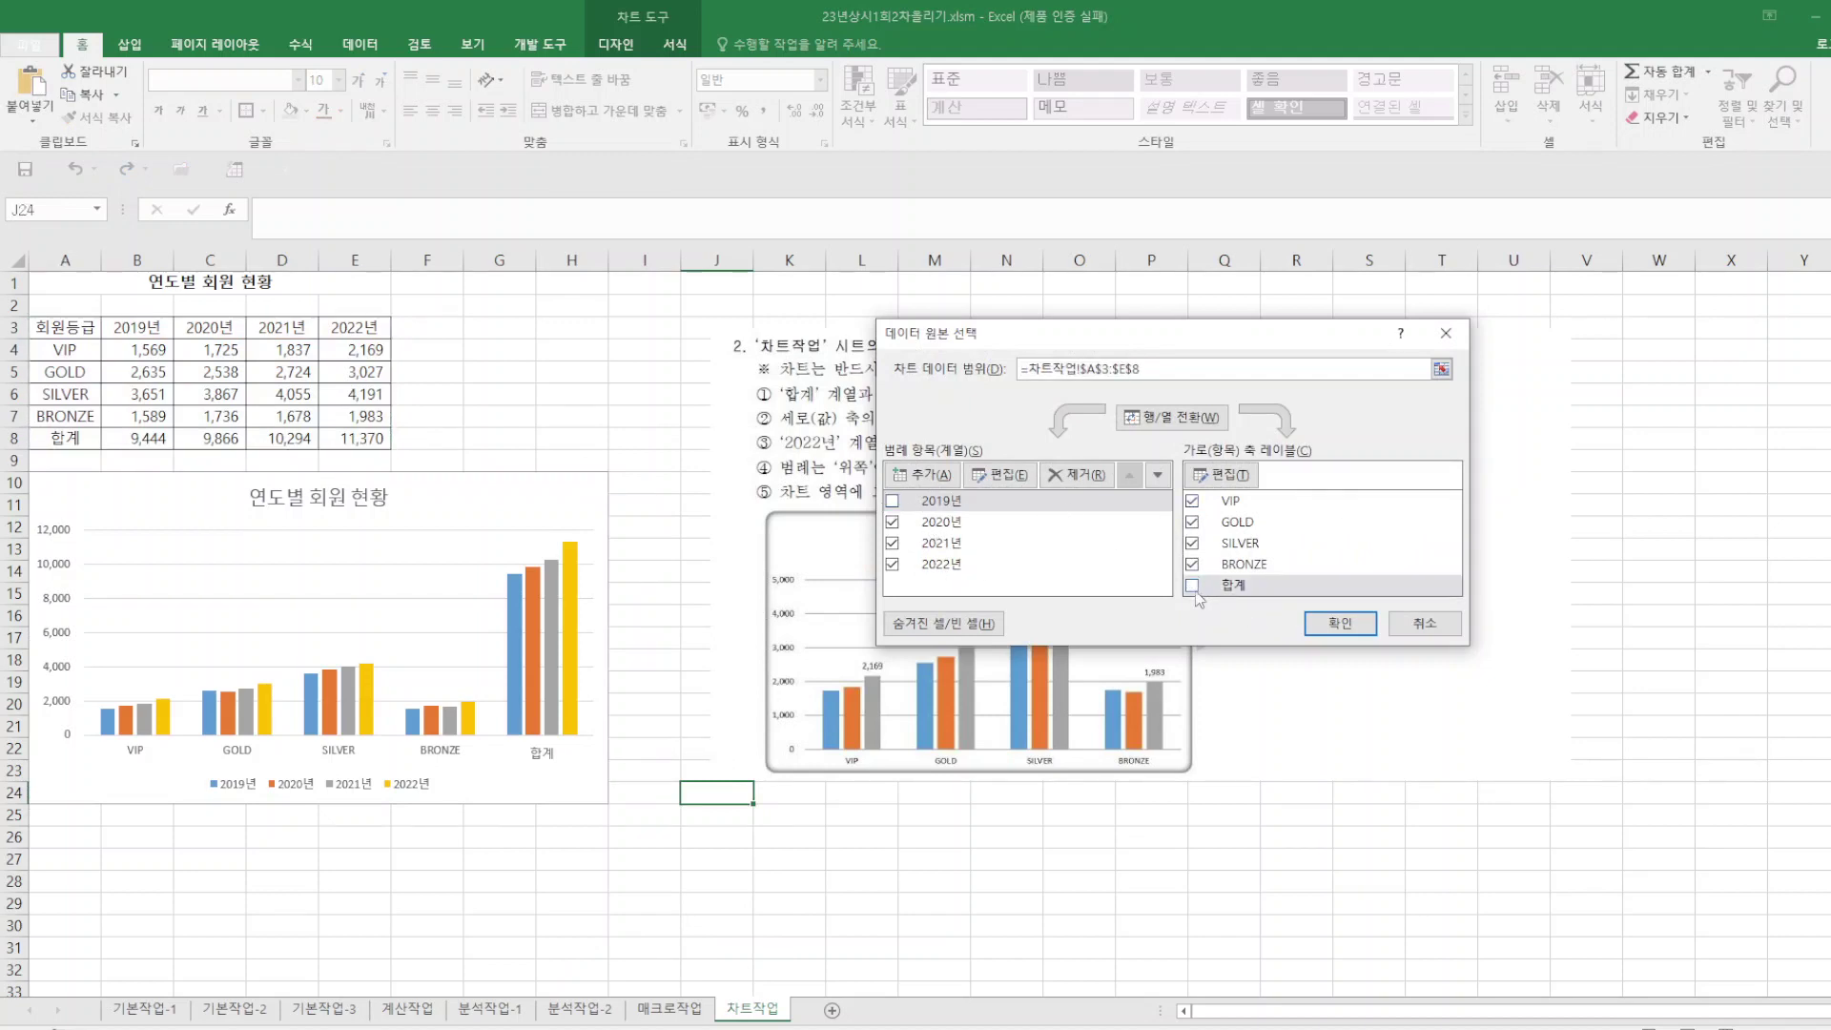
left_click(1361, 626)
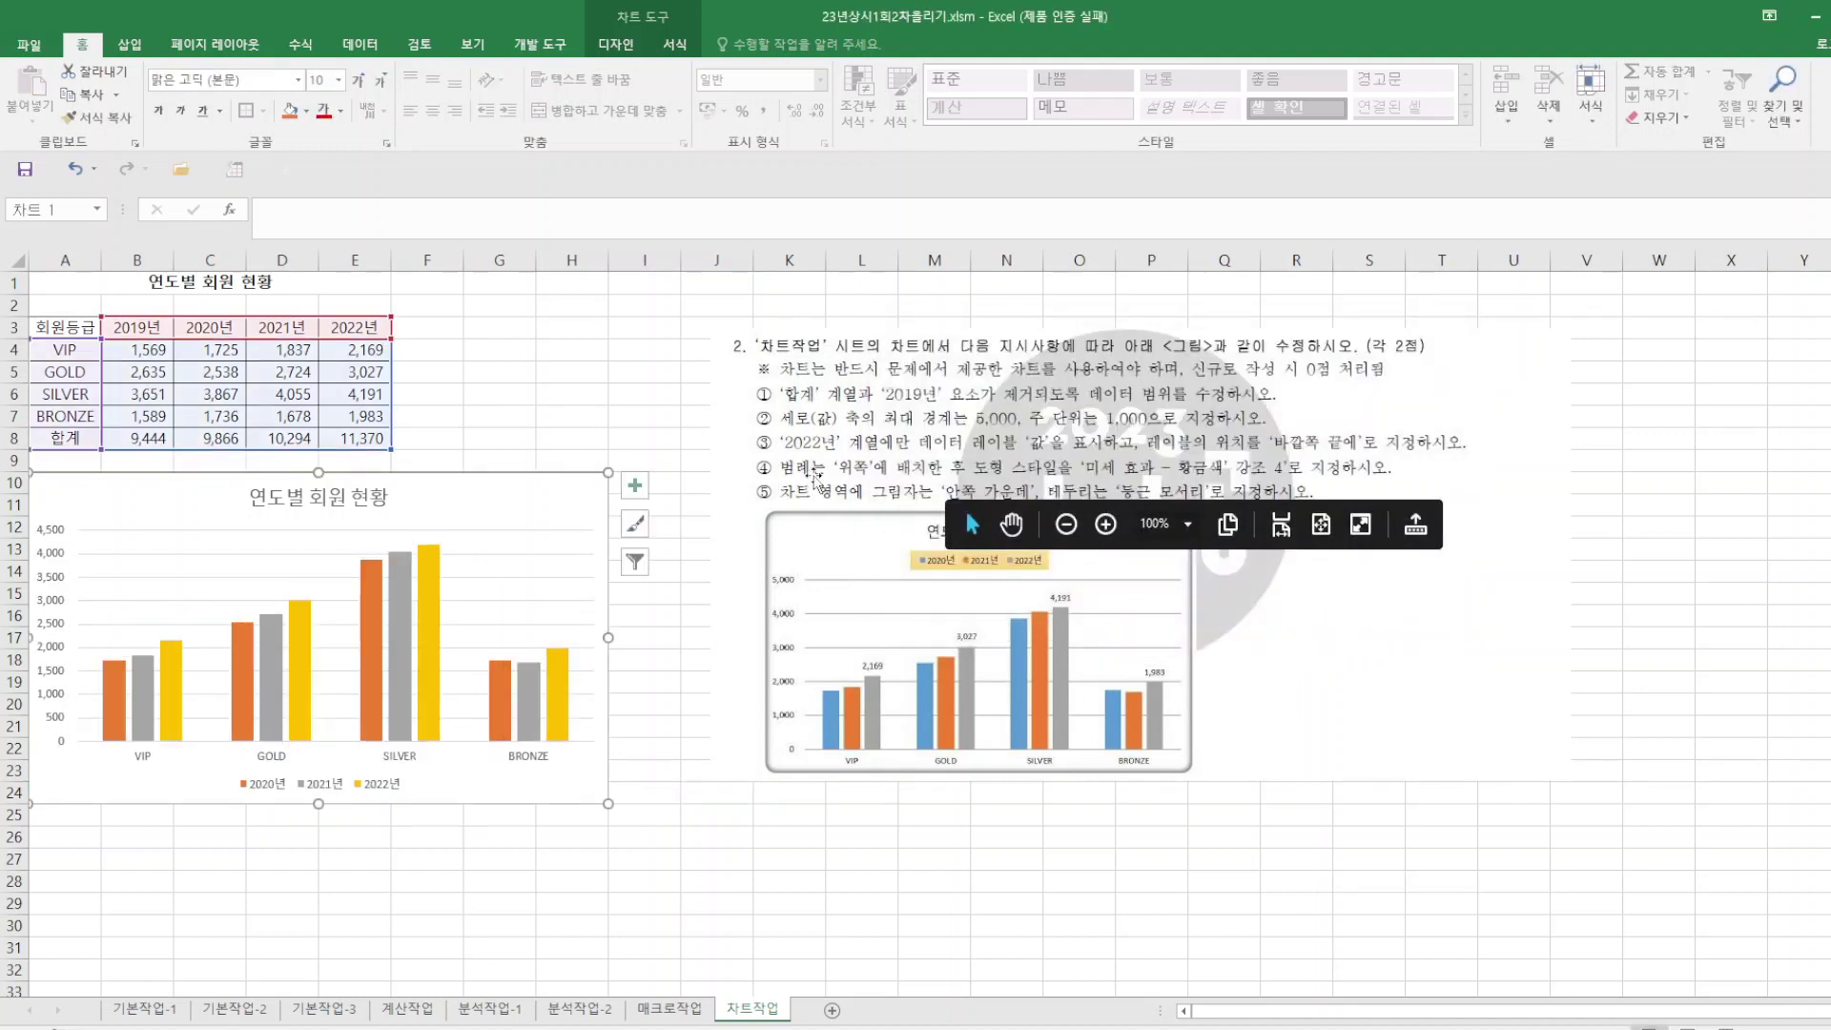
Set the chart's vertical axis maximum bound to 5000 and its major unit to 1000.
right_click(61, 566)
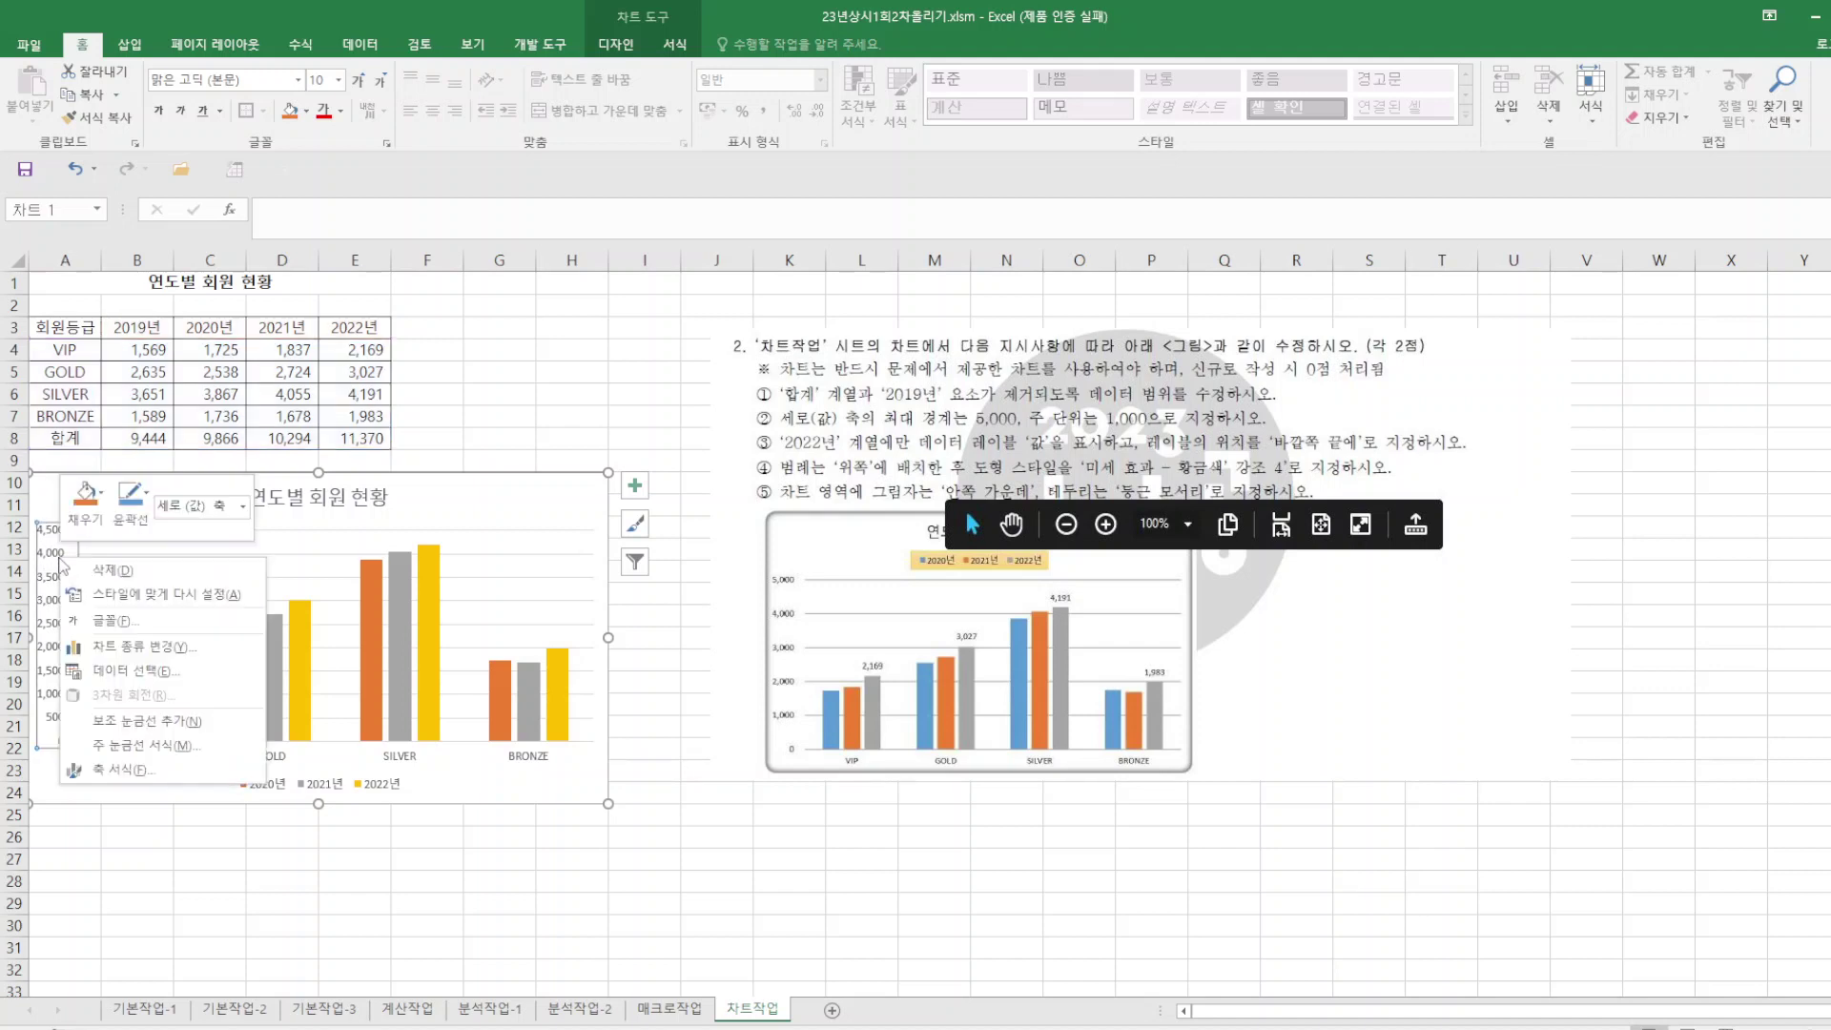
left_click(119, 769)
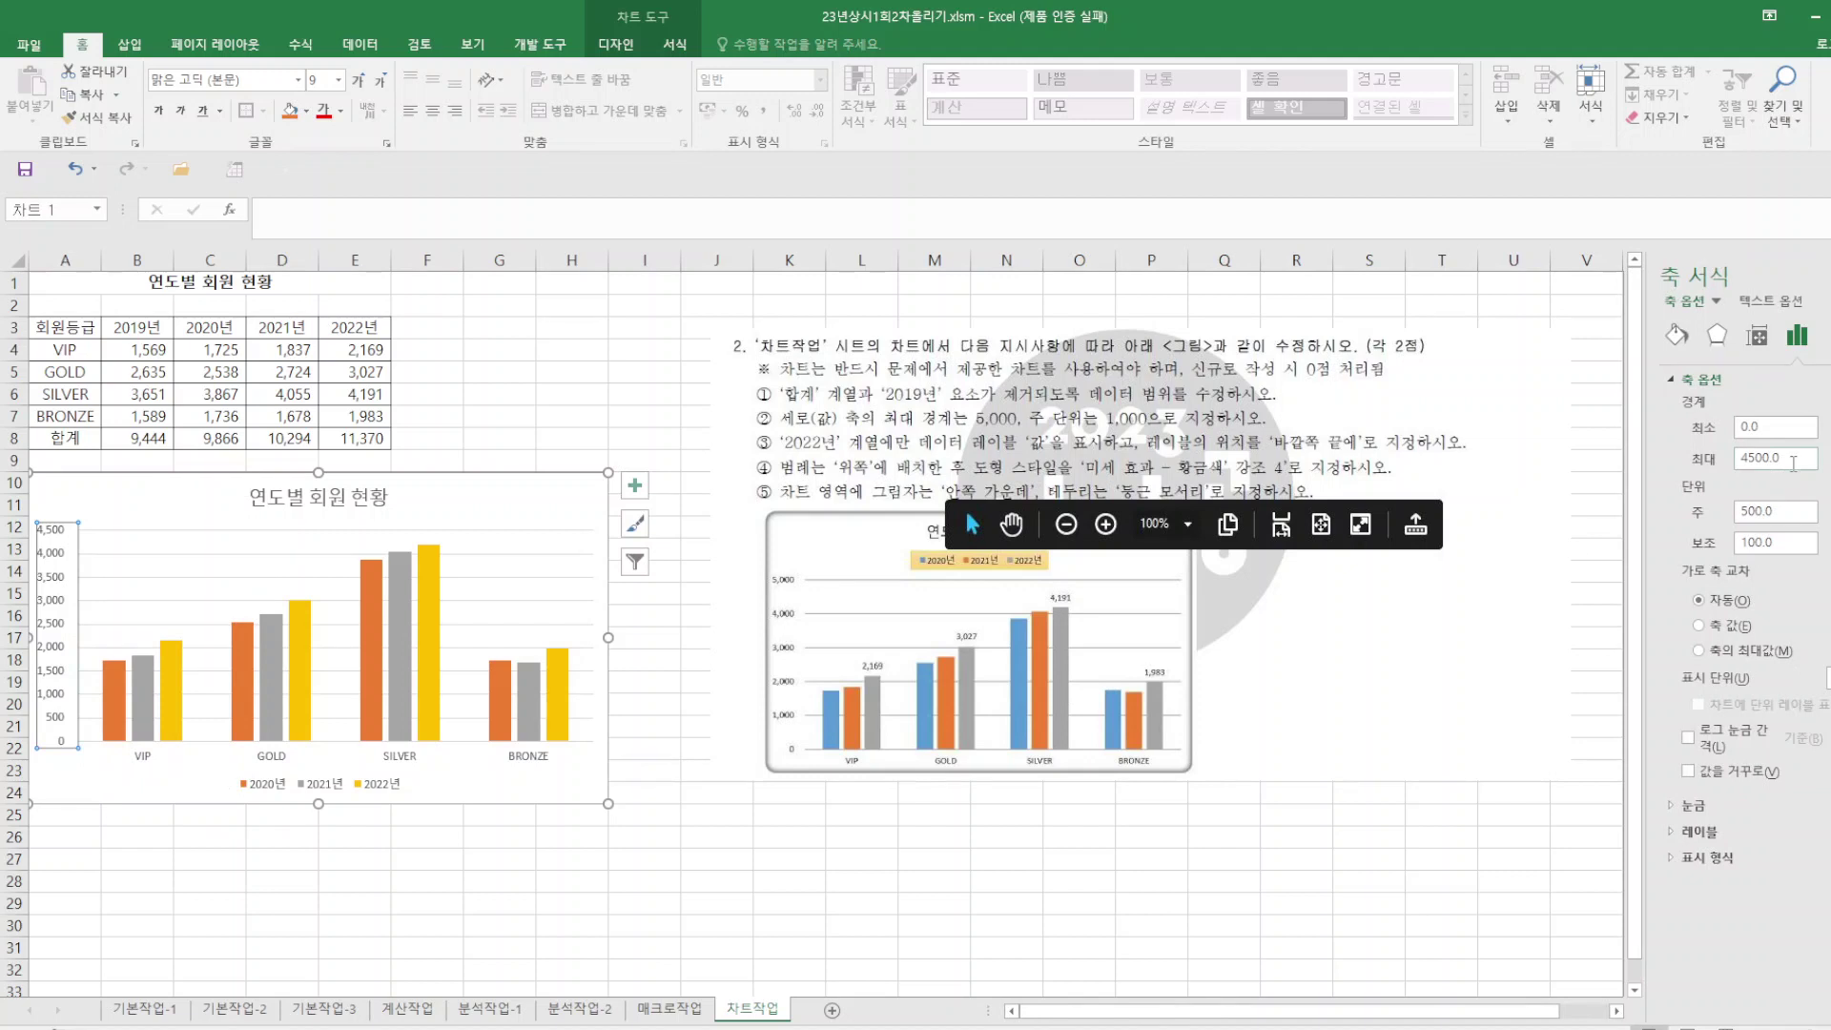
left_click_drag(1793, 464, 1688, 446)
type("5")
double_click(1784, 513)
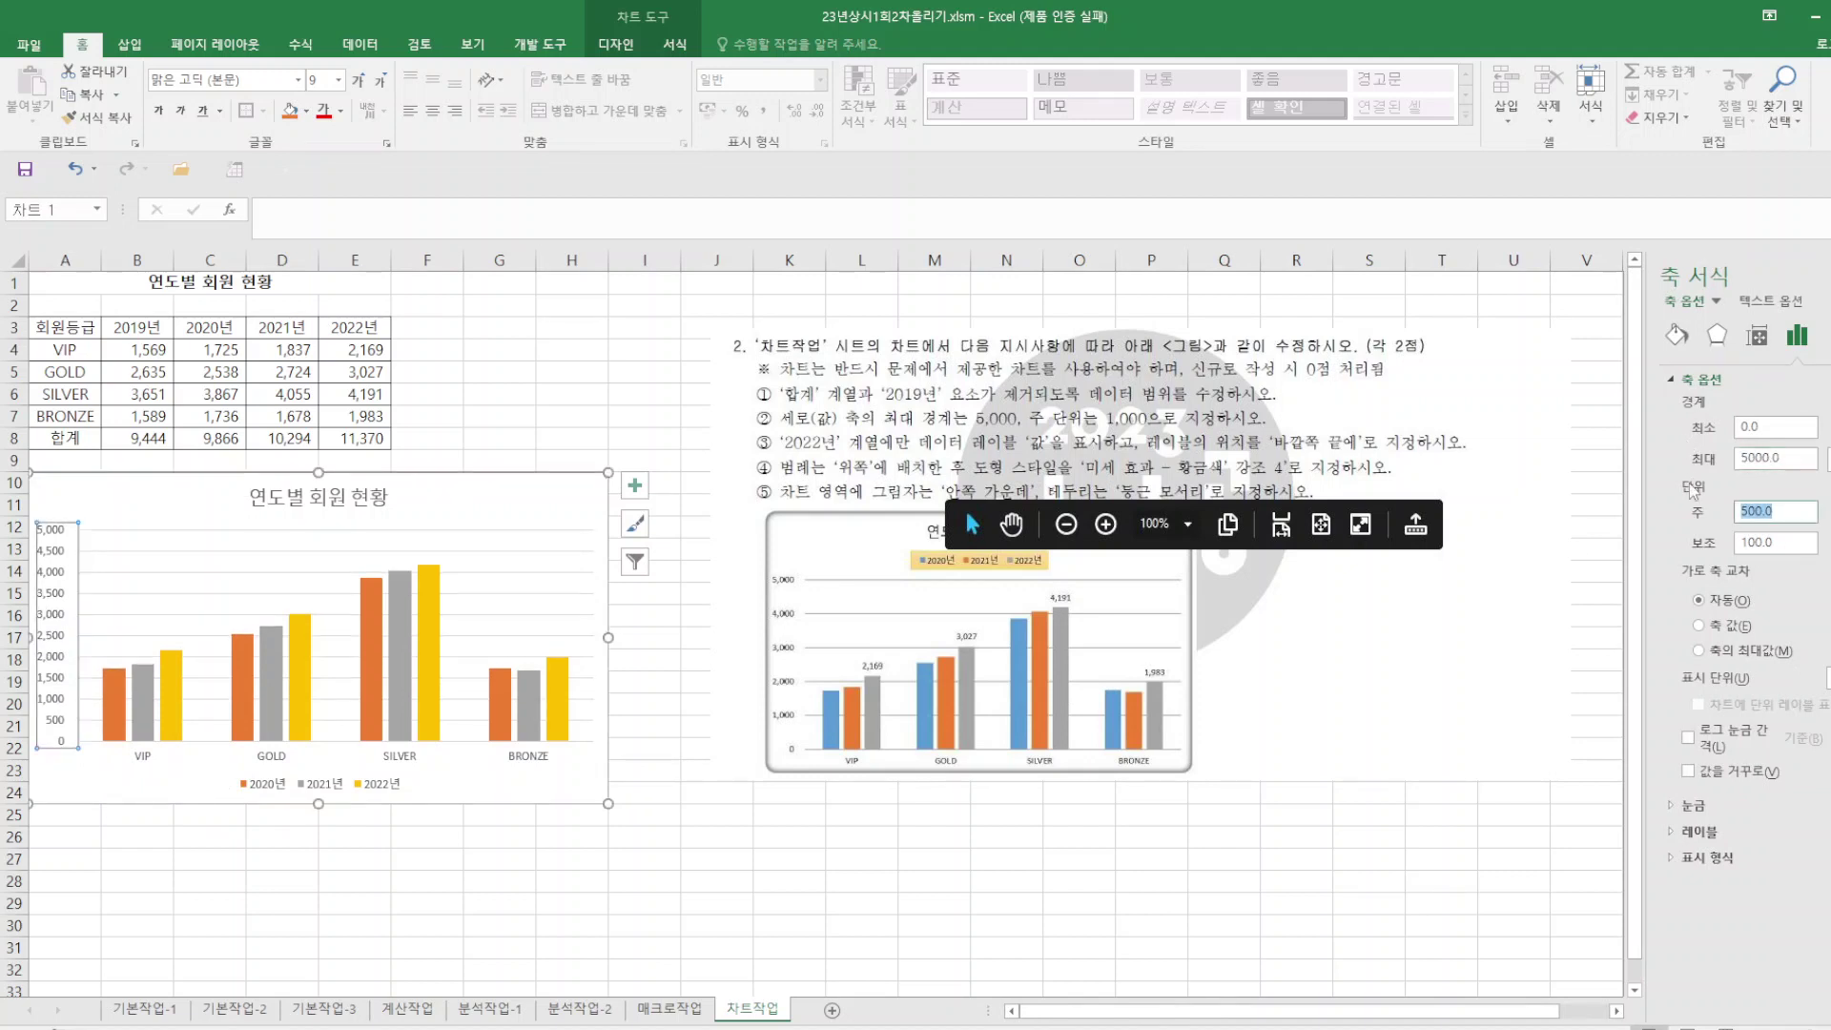
type("10")
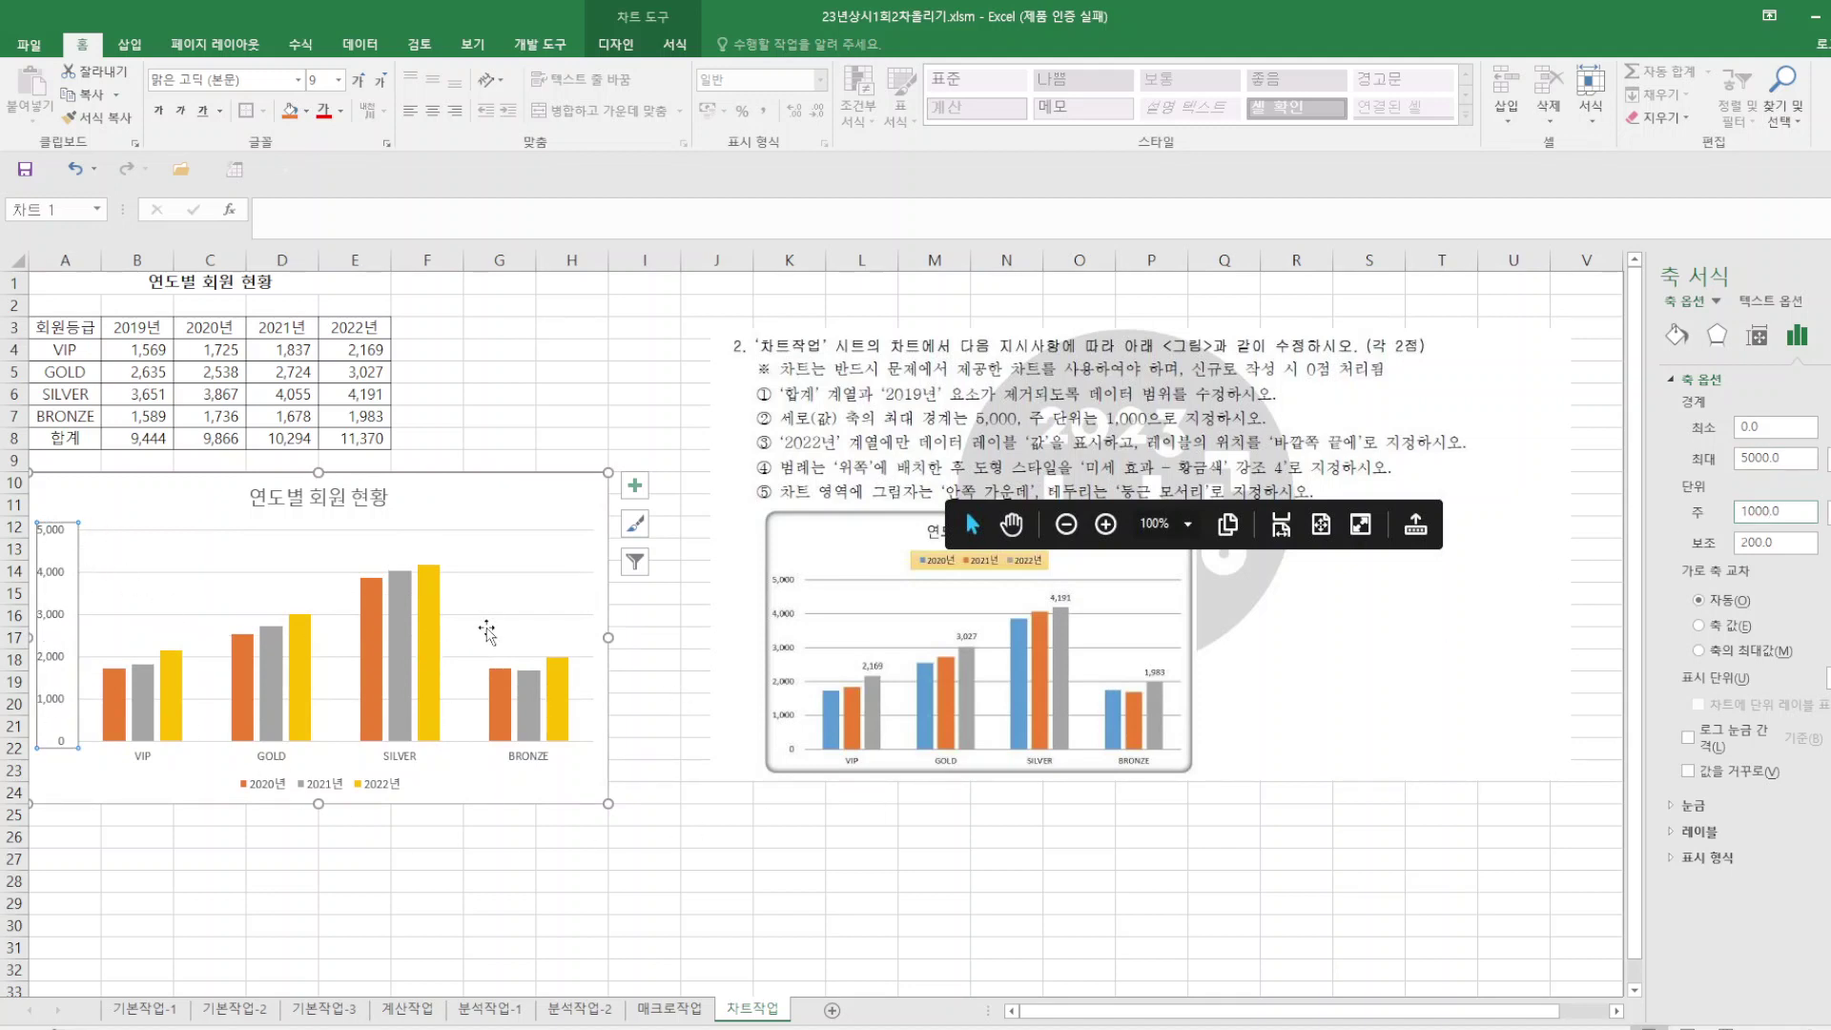
Add value data labels to the 2022년 series only.
left_click(433, 627)
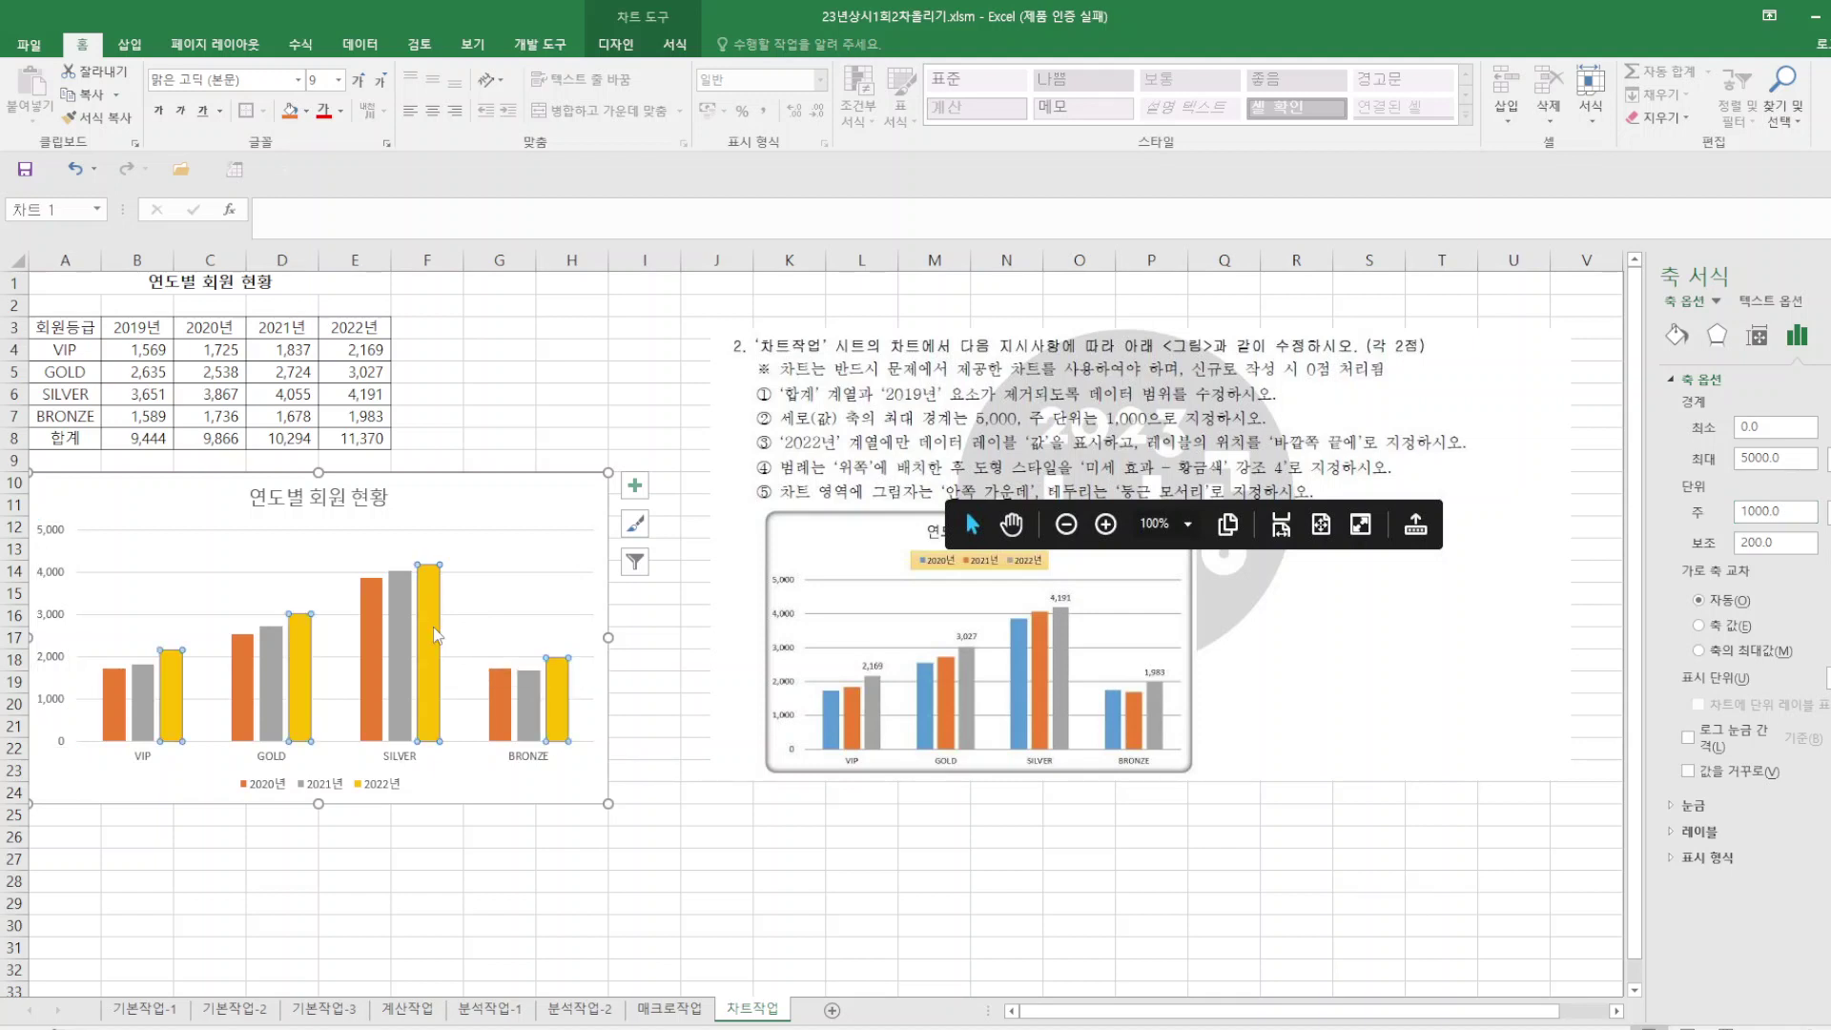
right_click(433, 626)
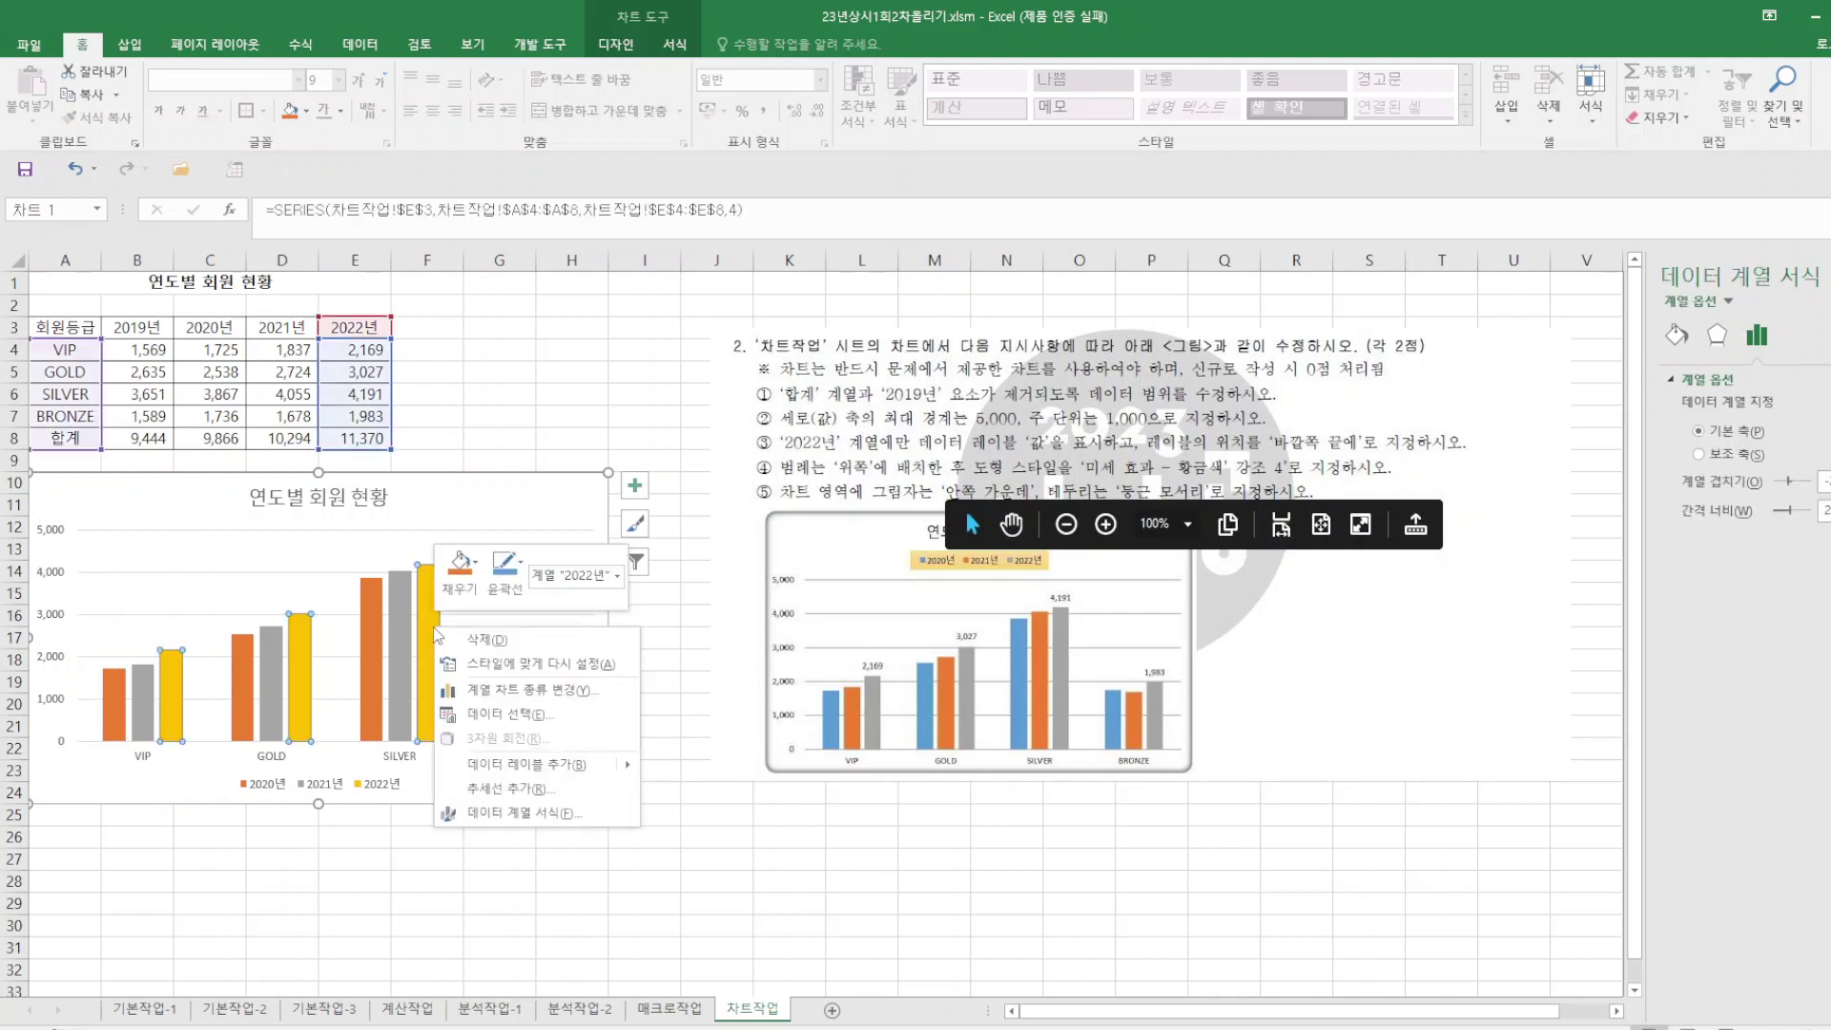
left_click(548, 766)
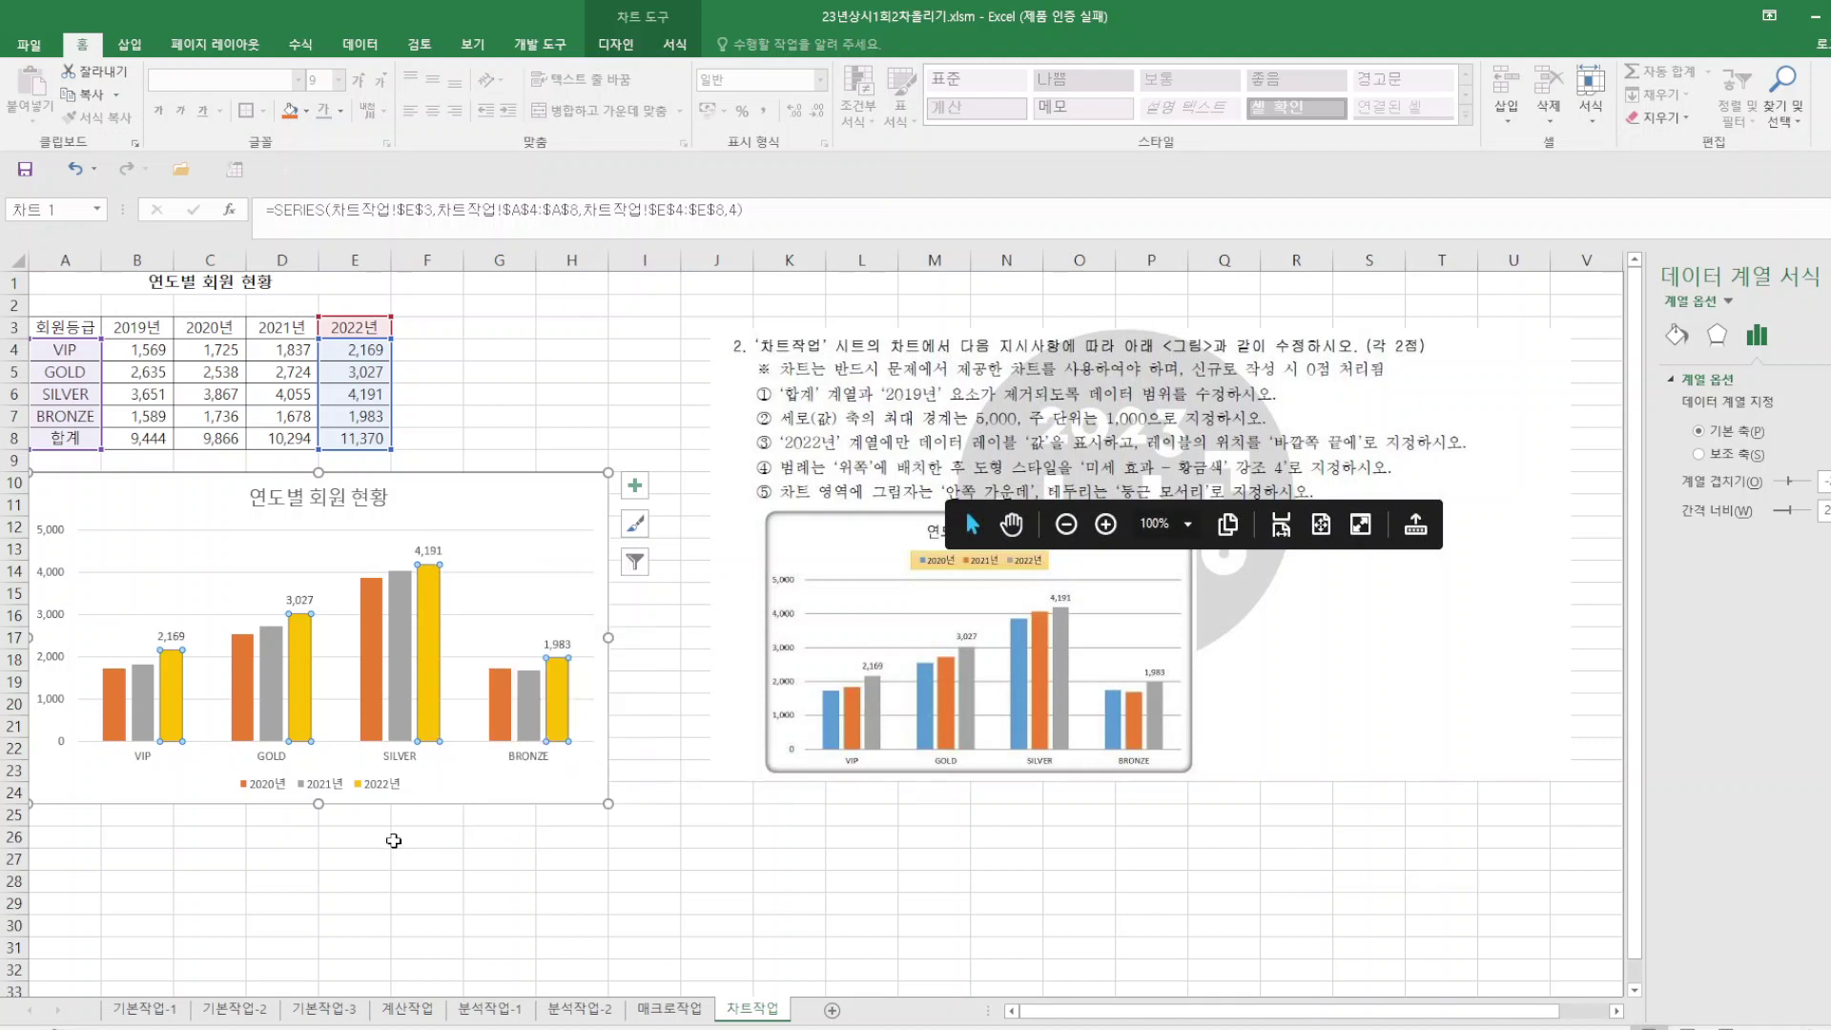
Position the chart legend at 위쪽 and give it the shape style 미세 효과 - 황금색, 강조 4.
left_click(380, 790)
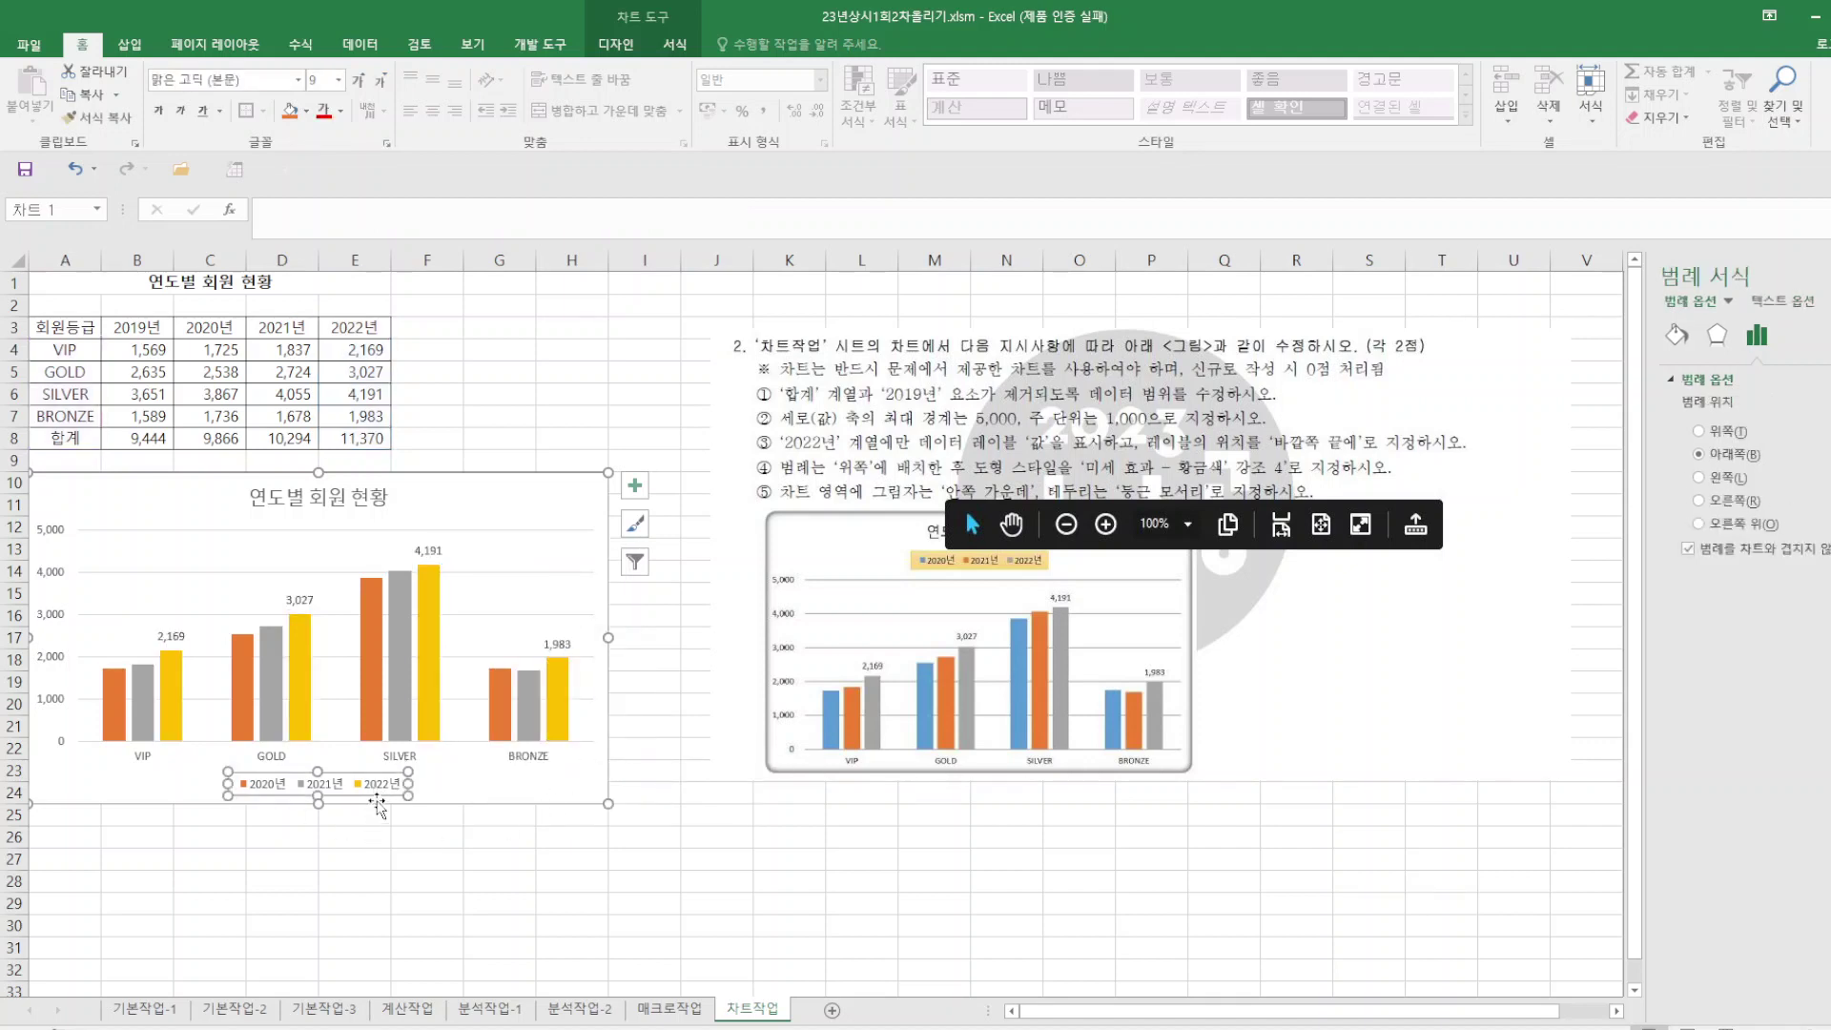
right_click(386, 795)
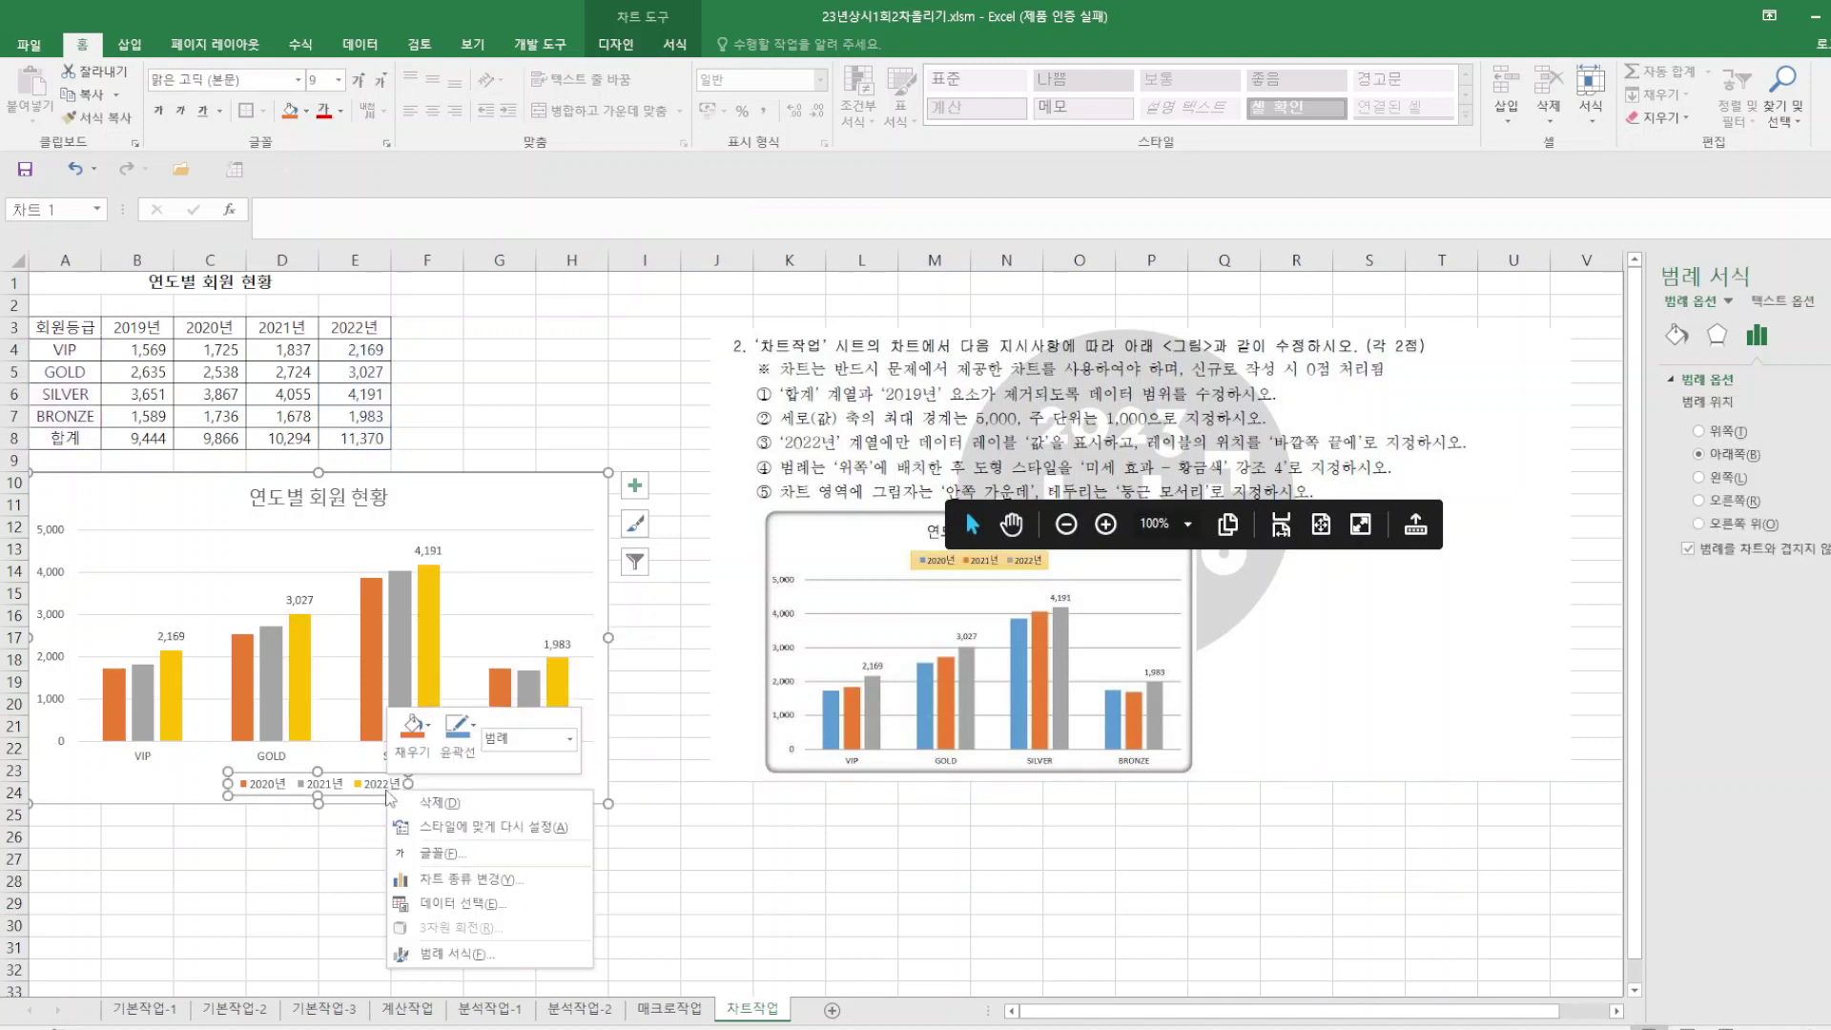
left_click(458, 953)
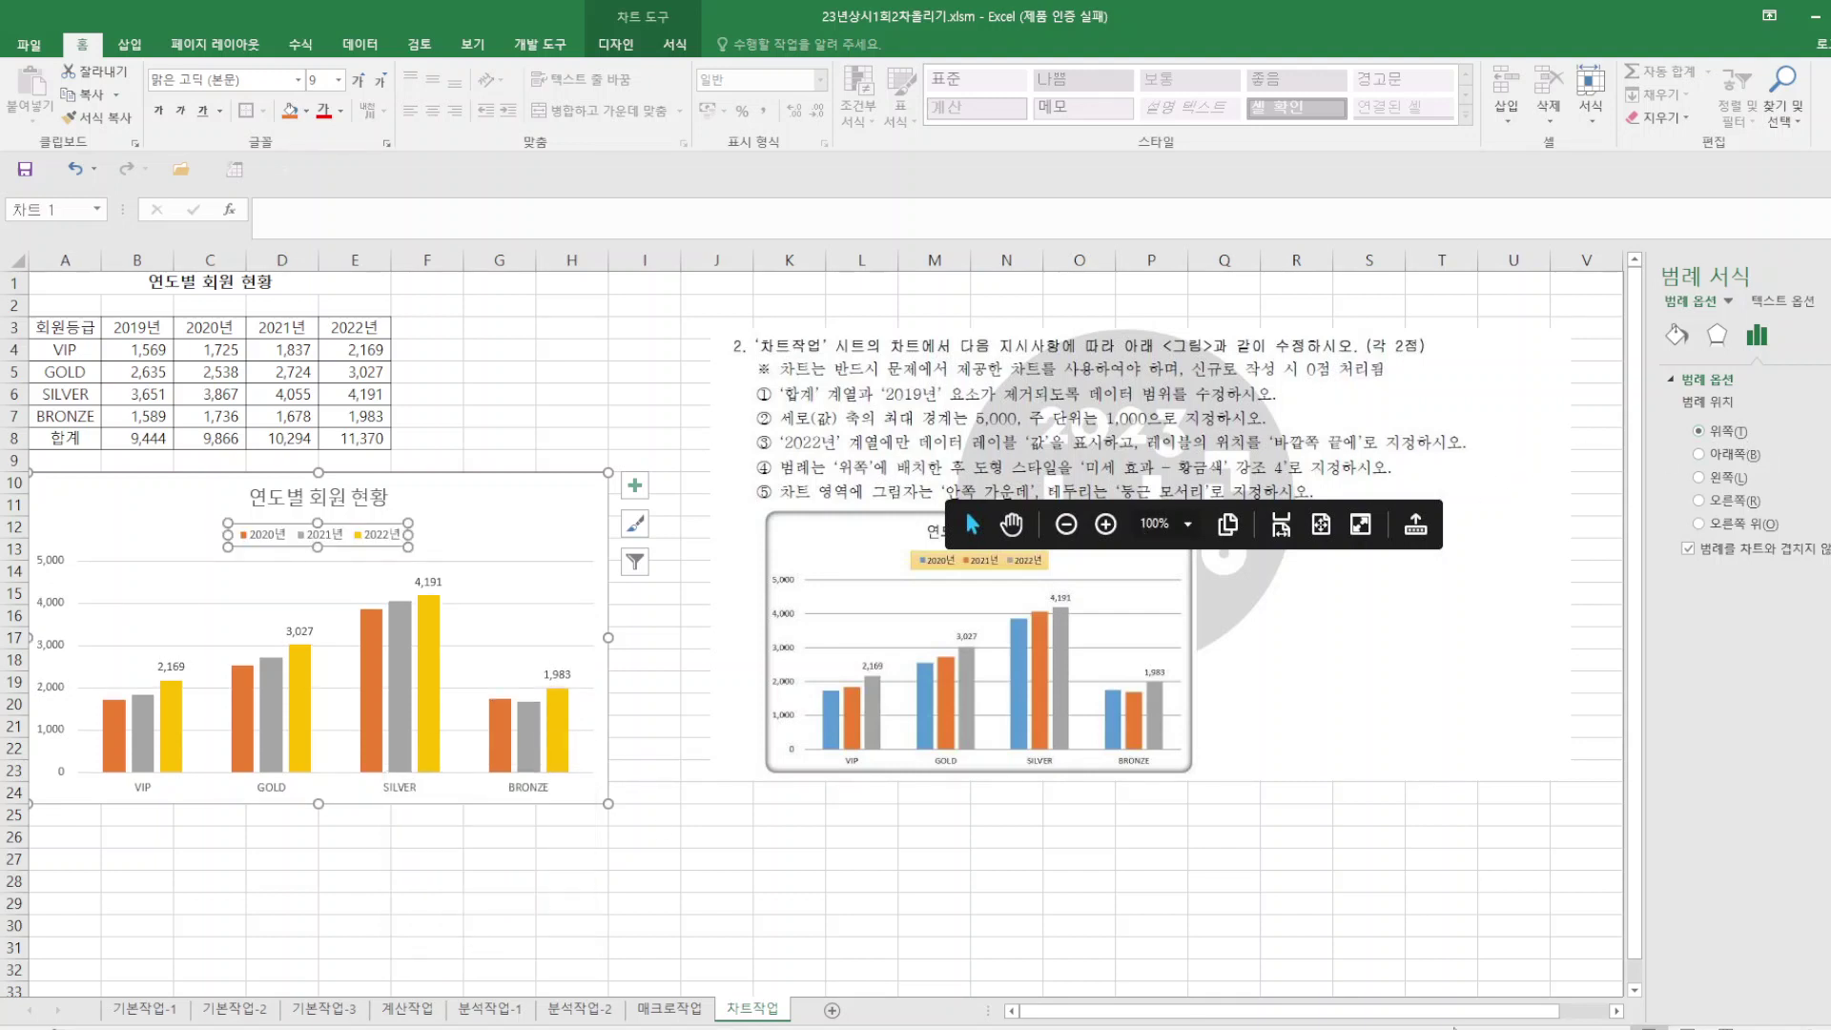
left_click(677, 46)
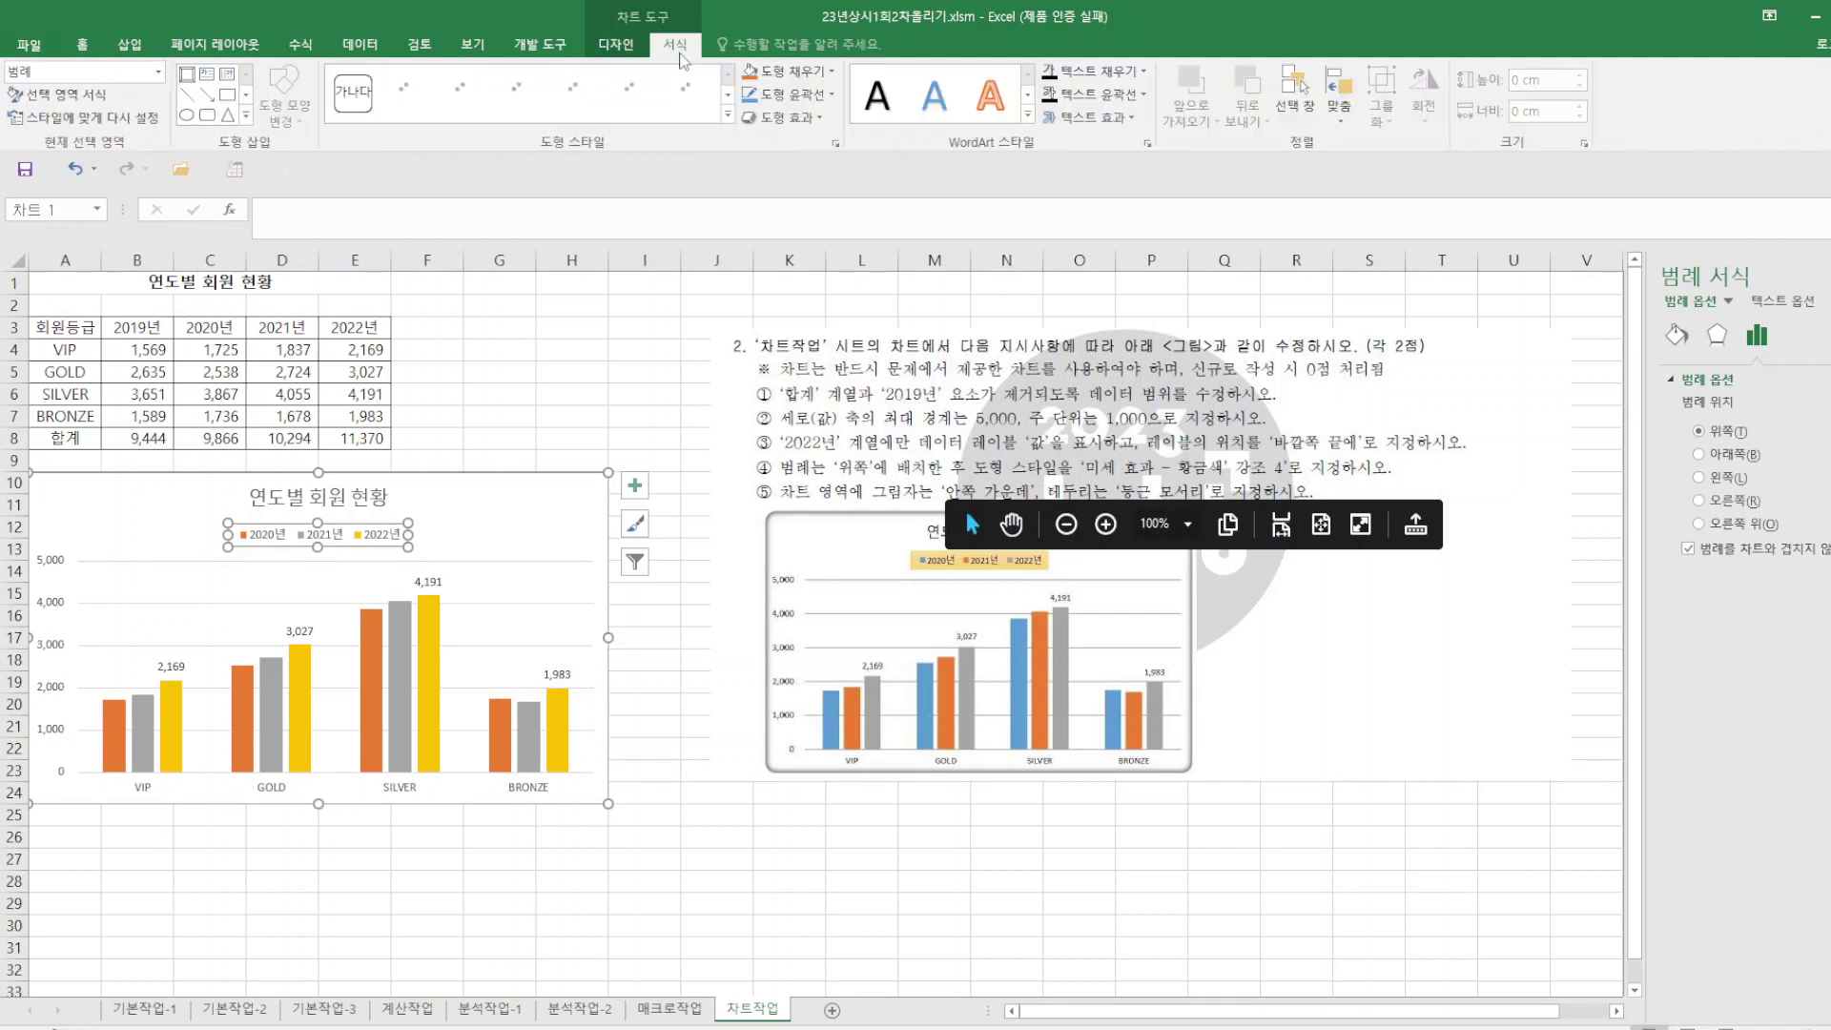
left_click(729, 116)
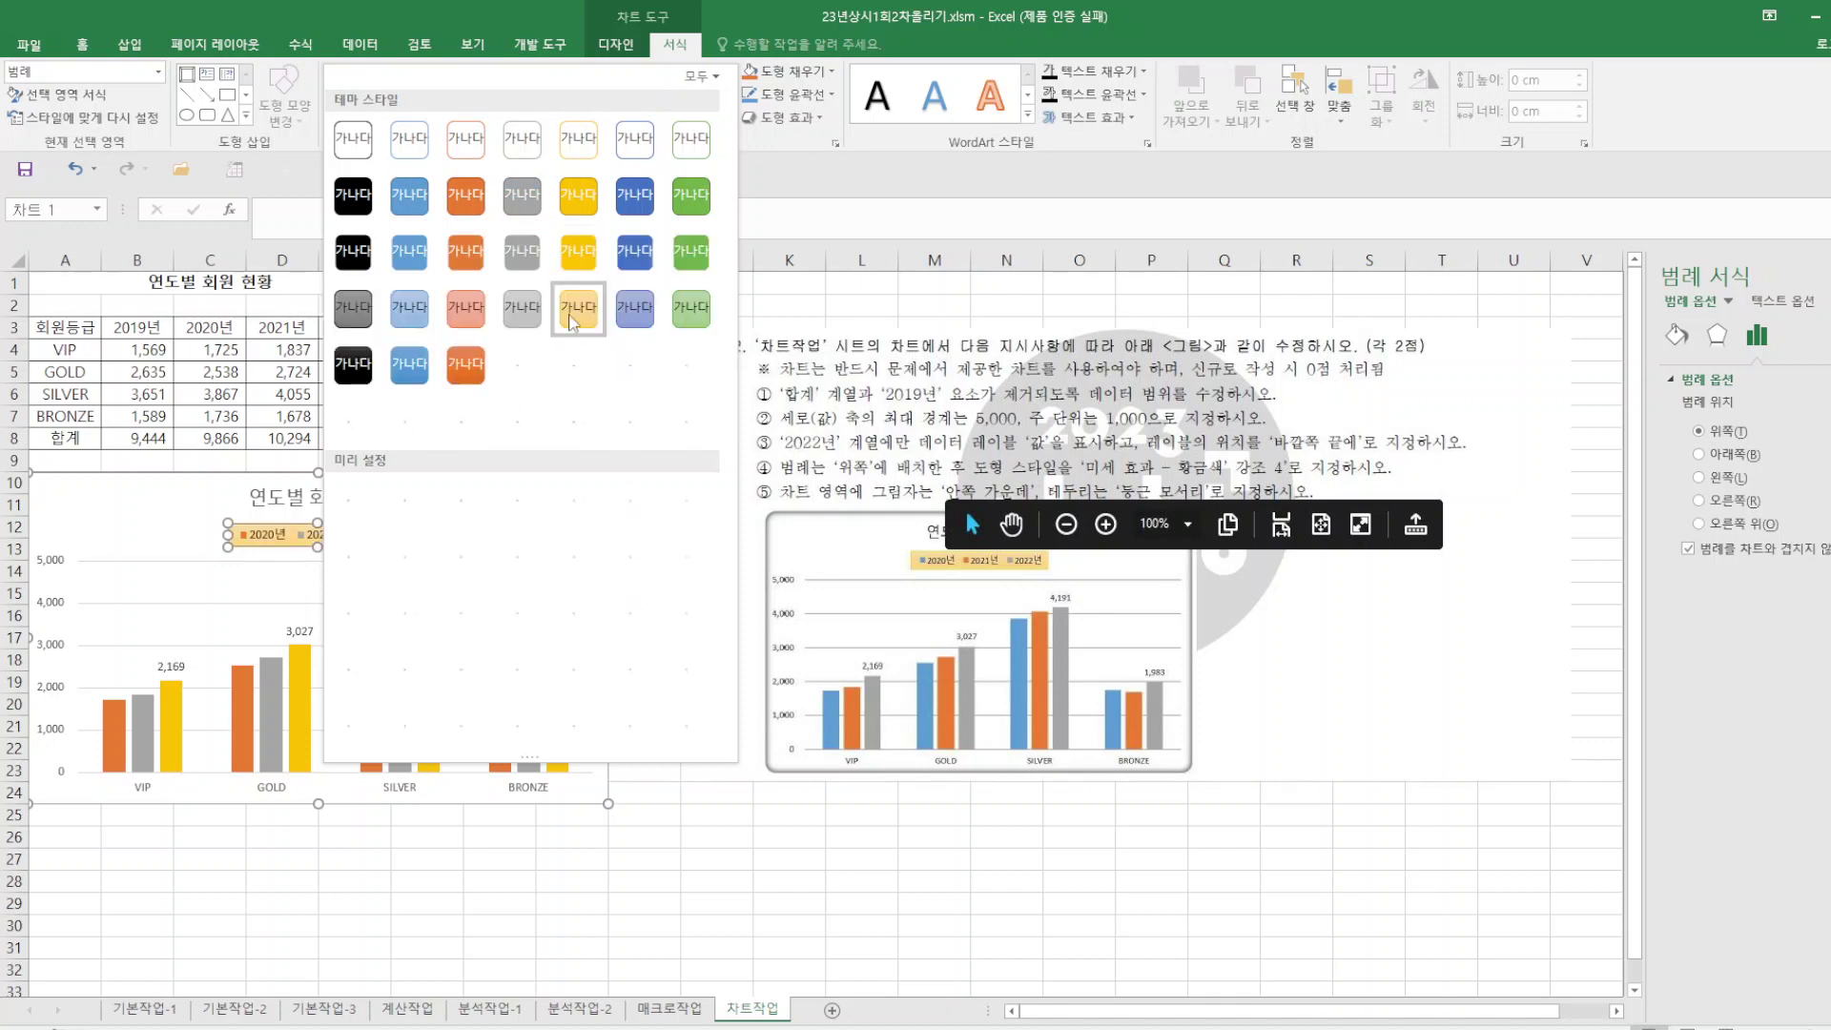
left_click(569, 314)
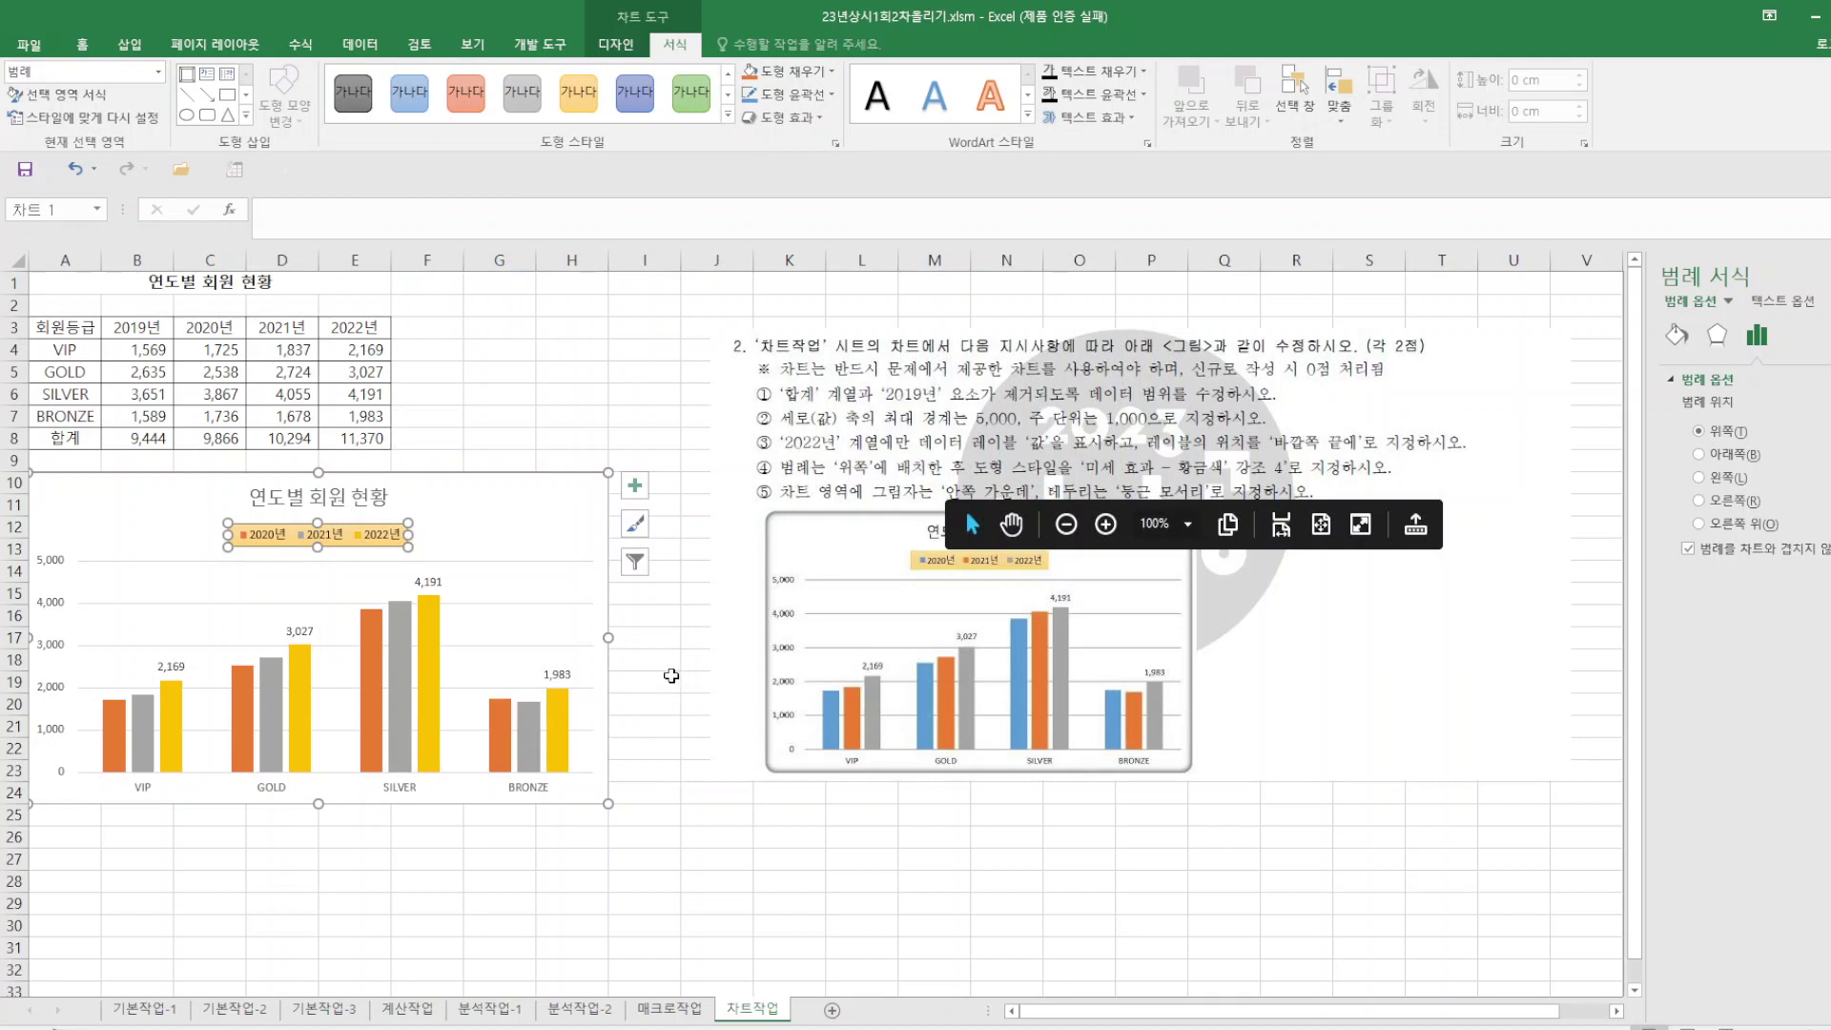
Give the chart area's border rounded corners (둥근 모서리).
right_click(506, 493)
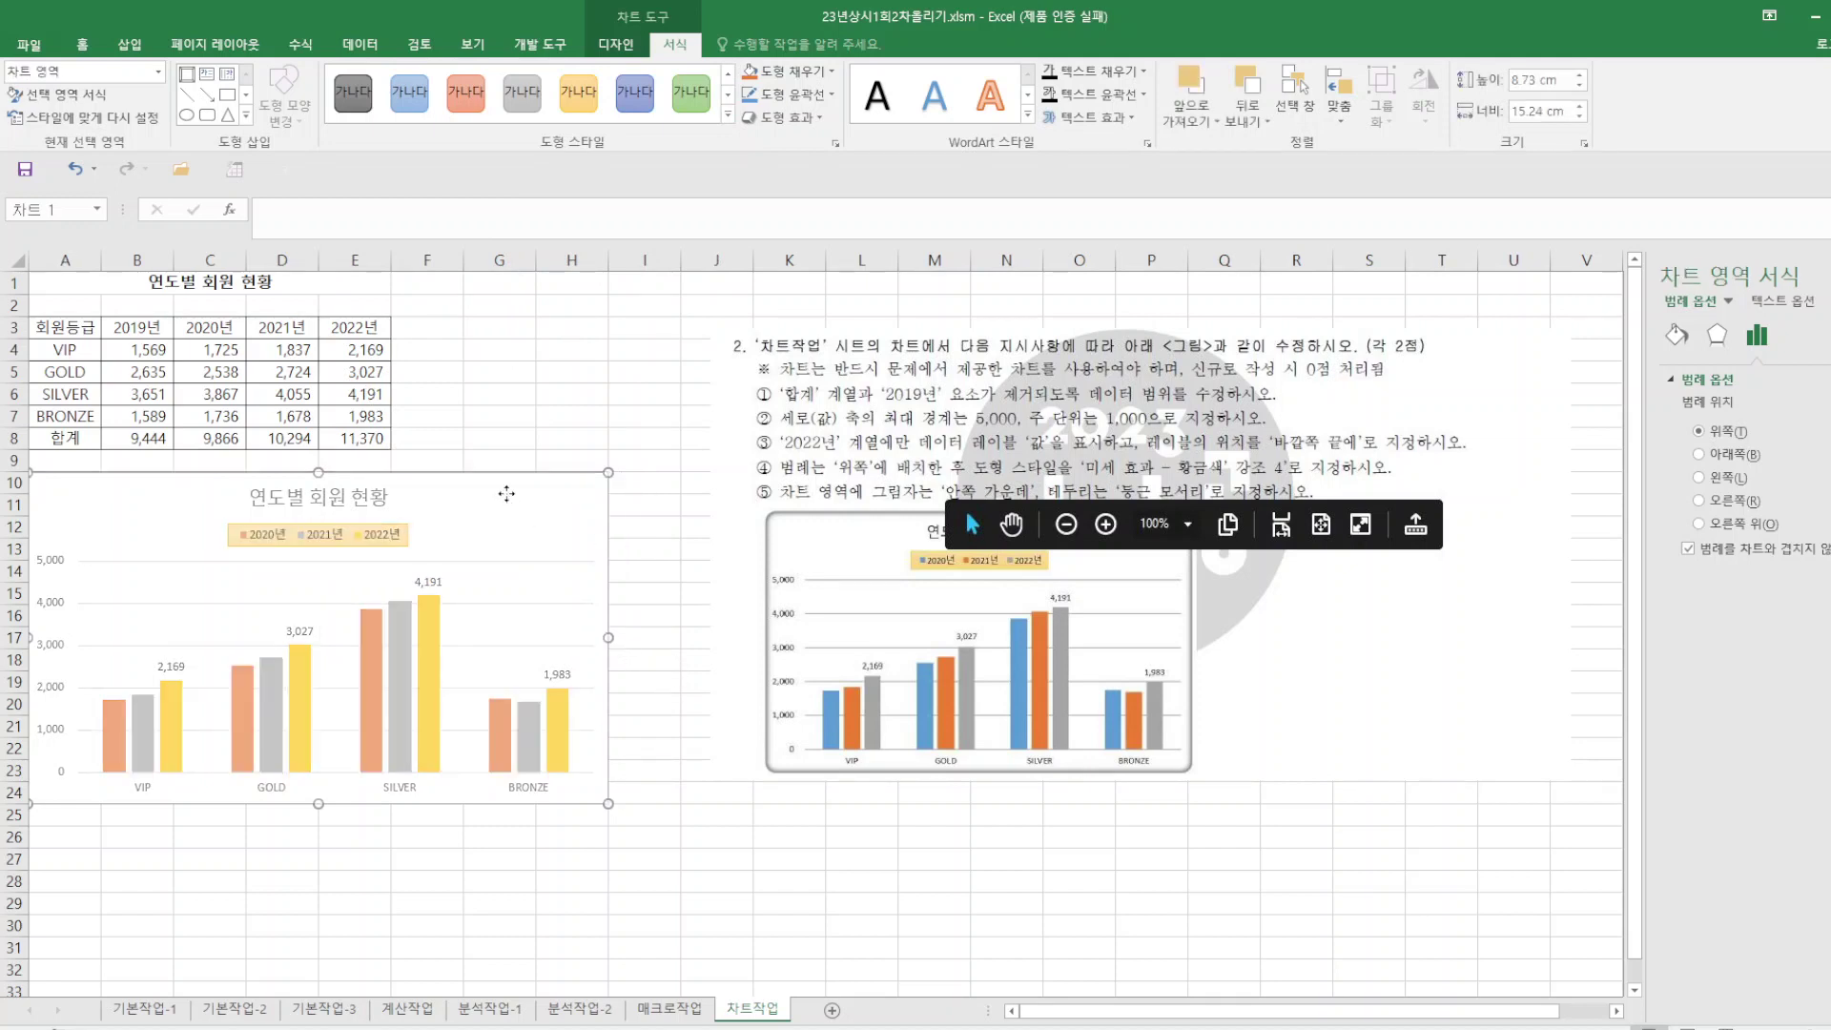
right_click(507, 493)
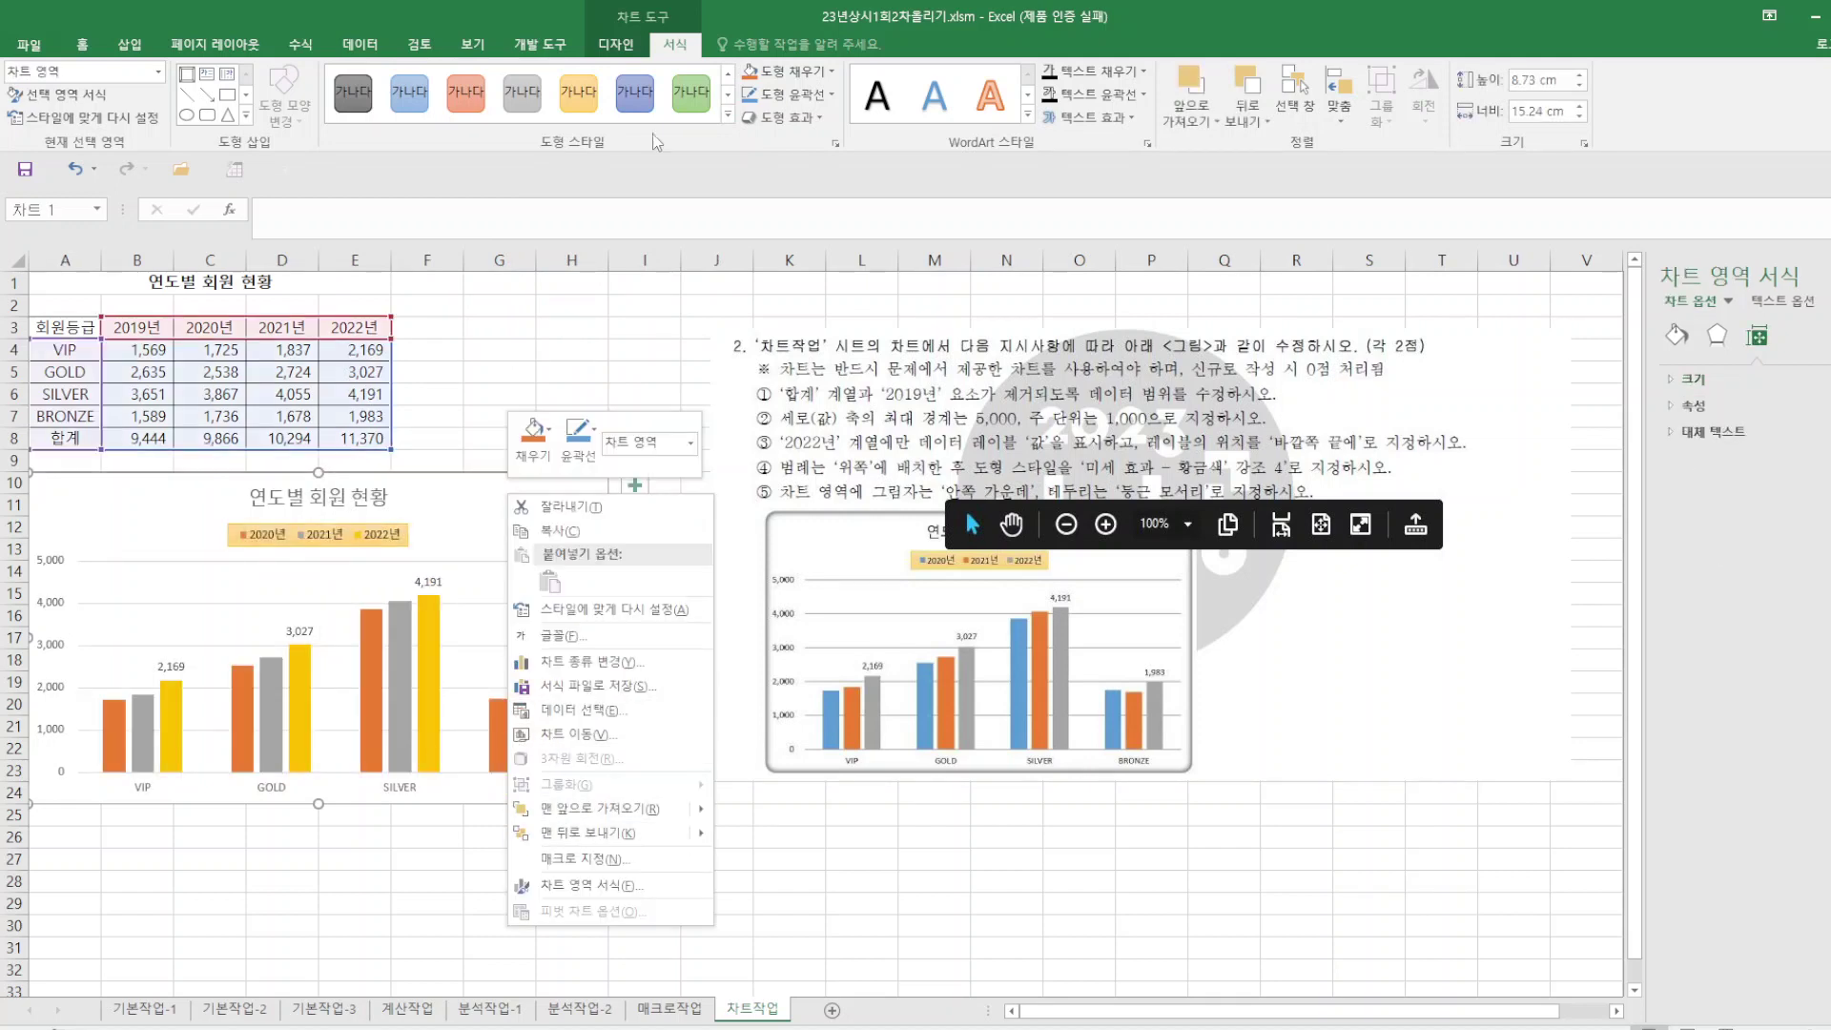
left_click(631, 886)
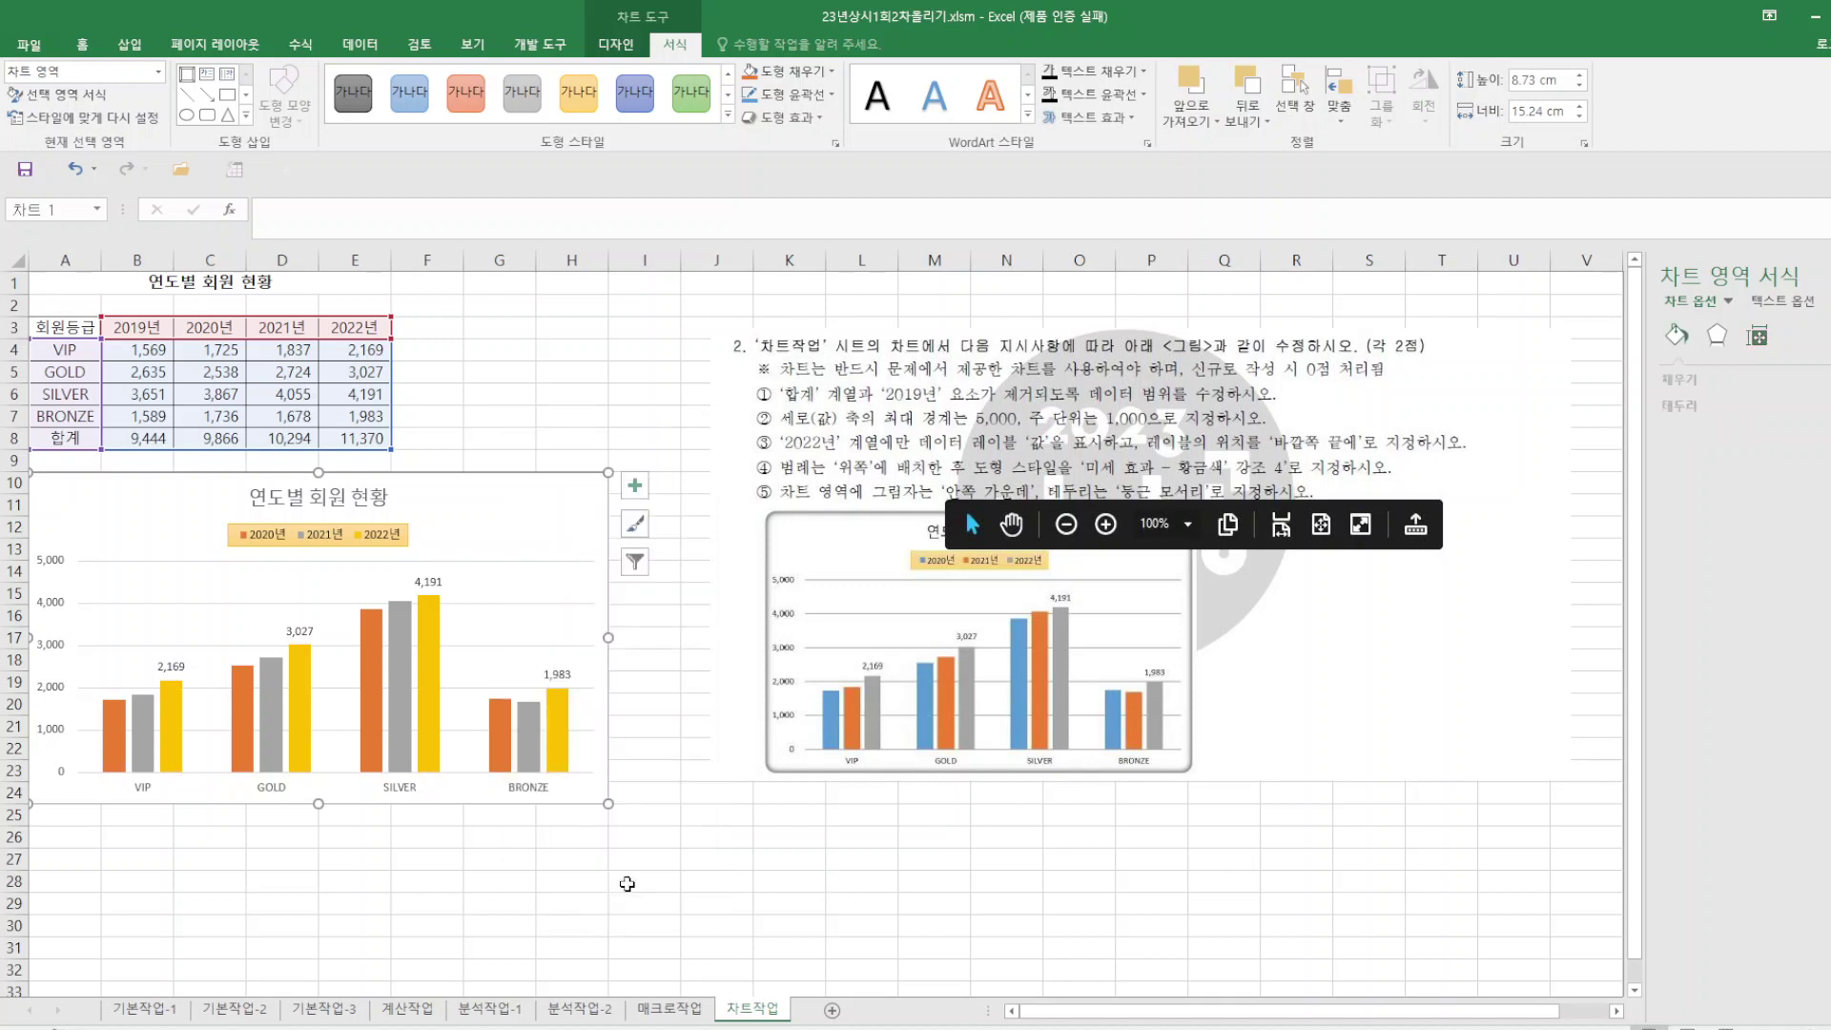
left_click(1707, 408)
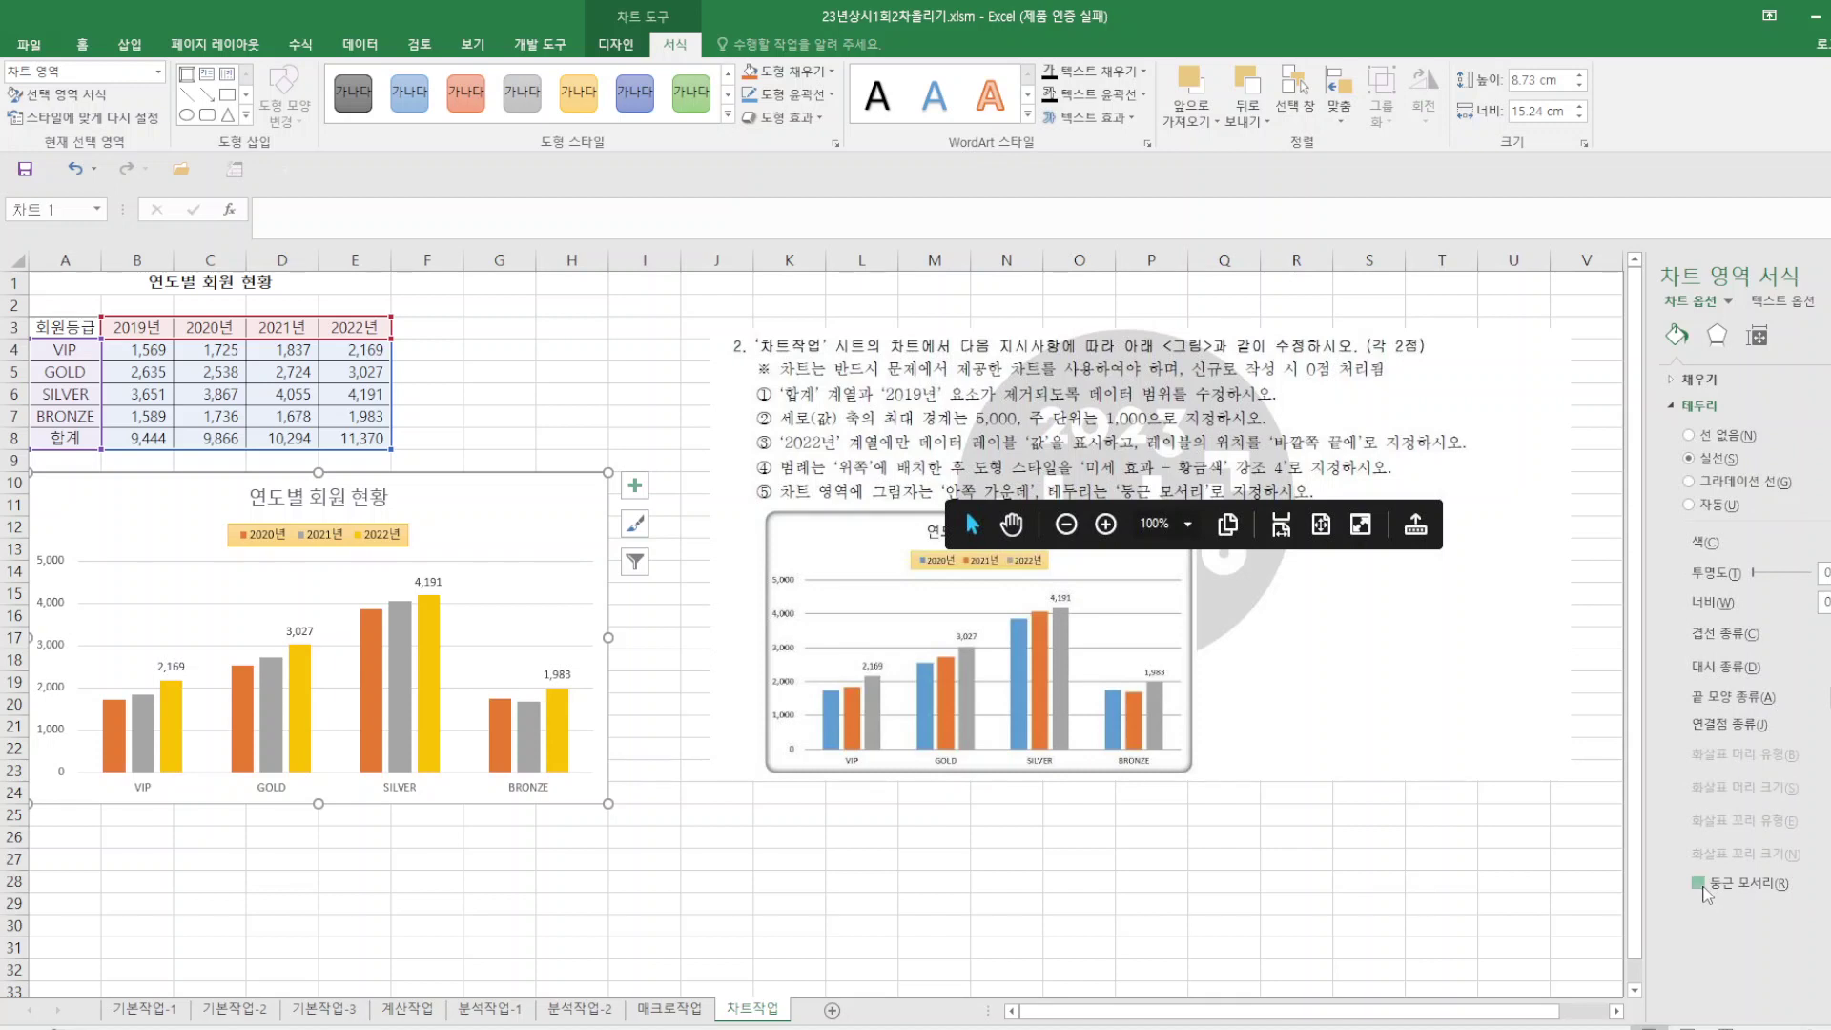
Apply the inner centre shadow preset (안쪽 가운데) to the chart area and deselect the chart.
left_click(1717, 334)
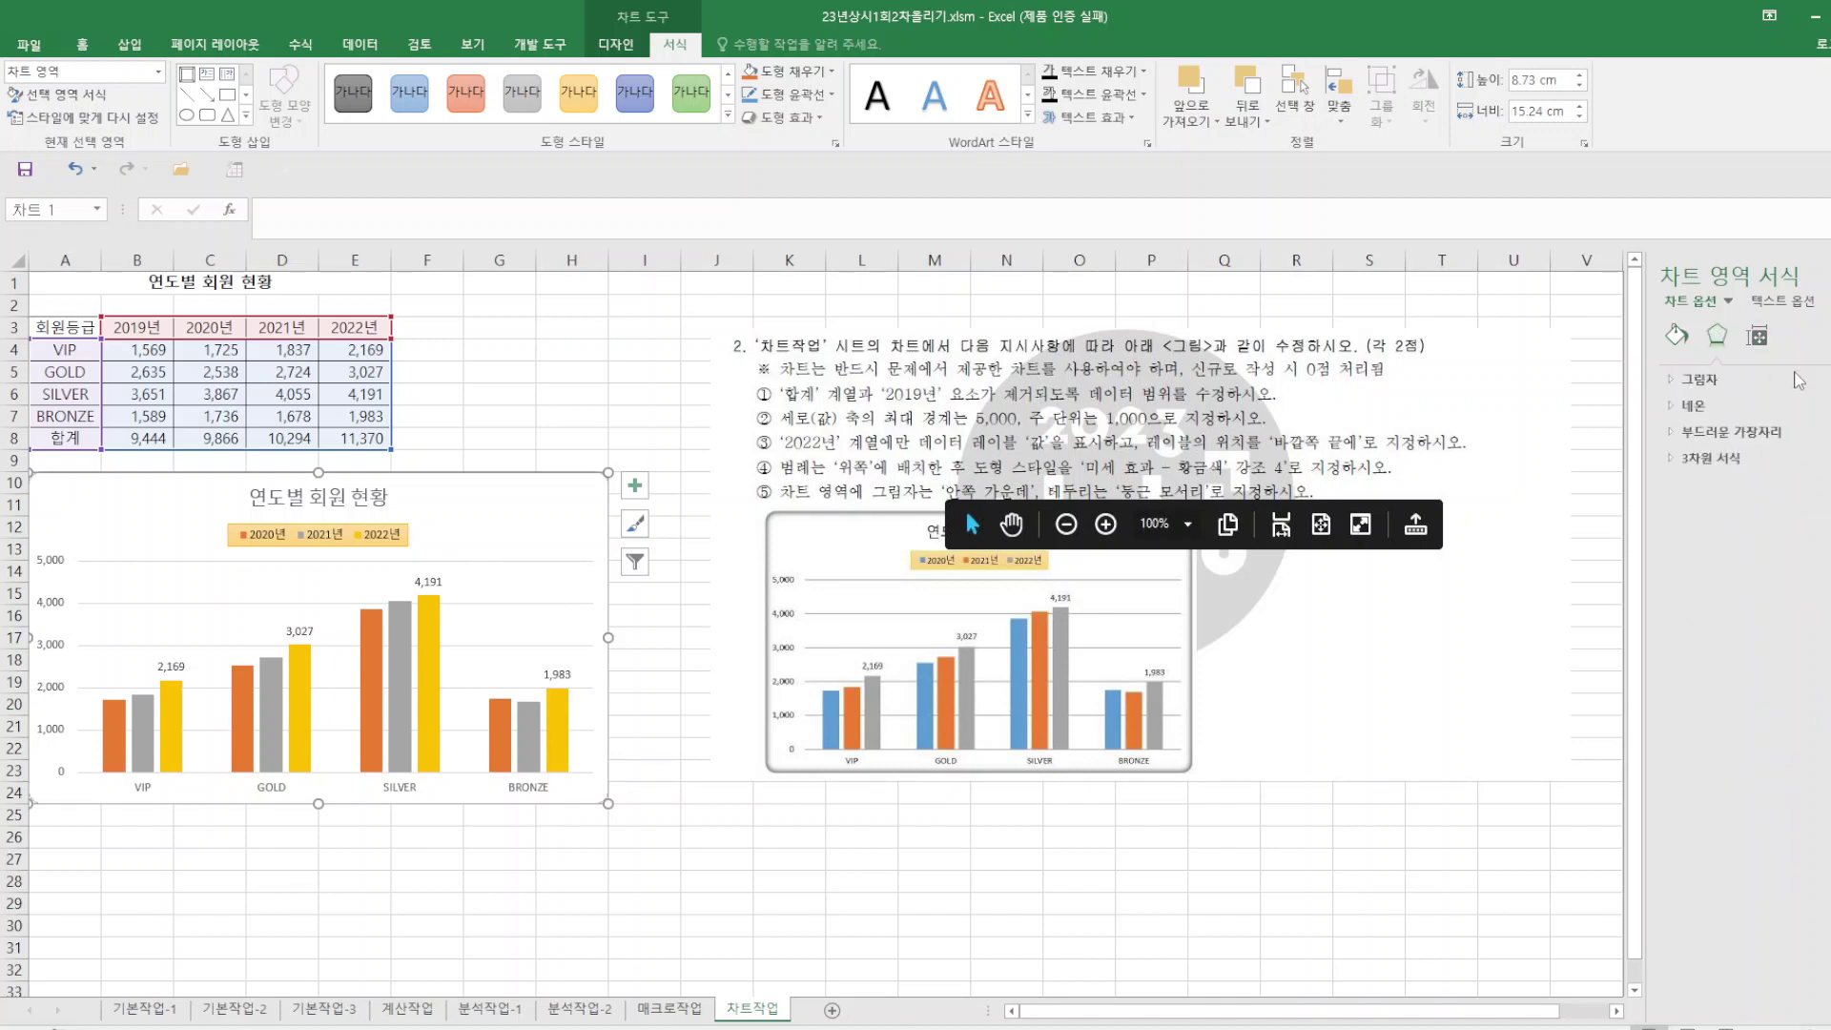
left_click(1743, 385)
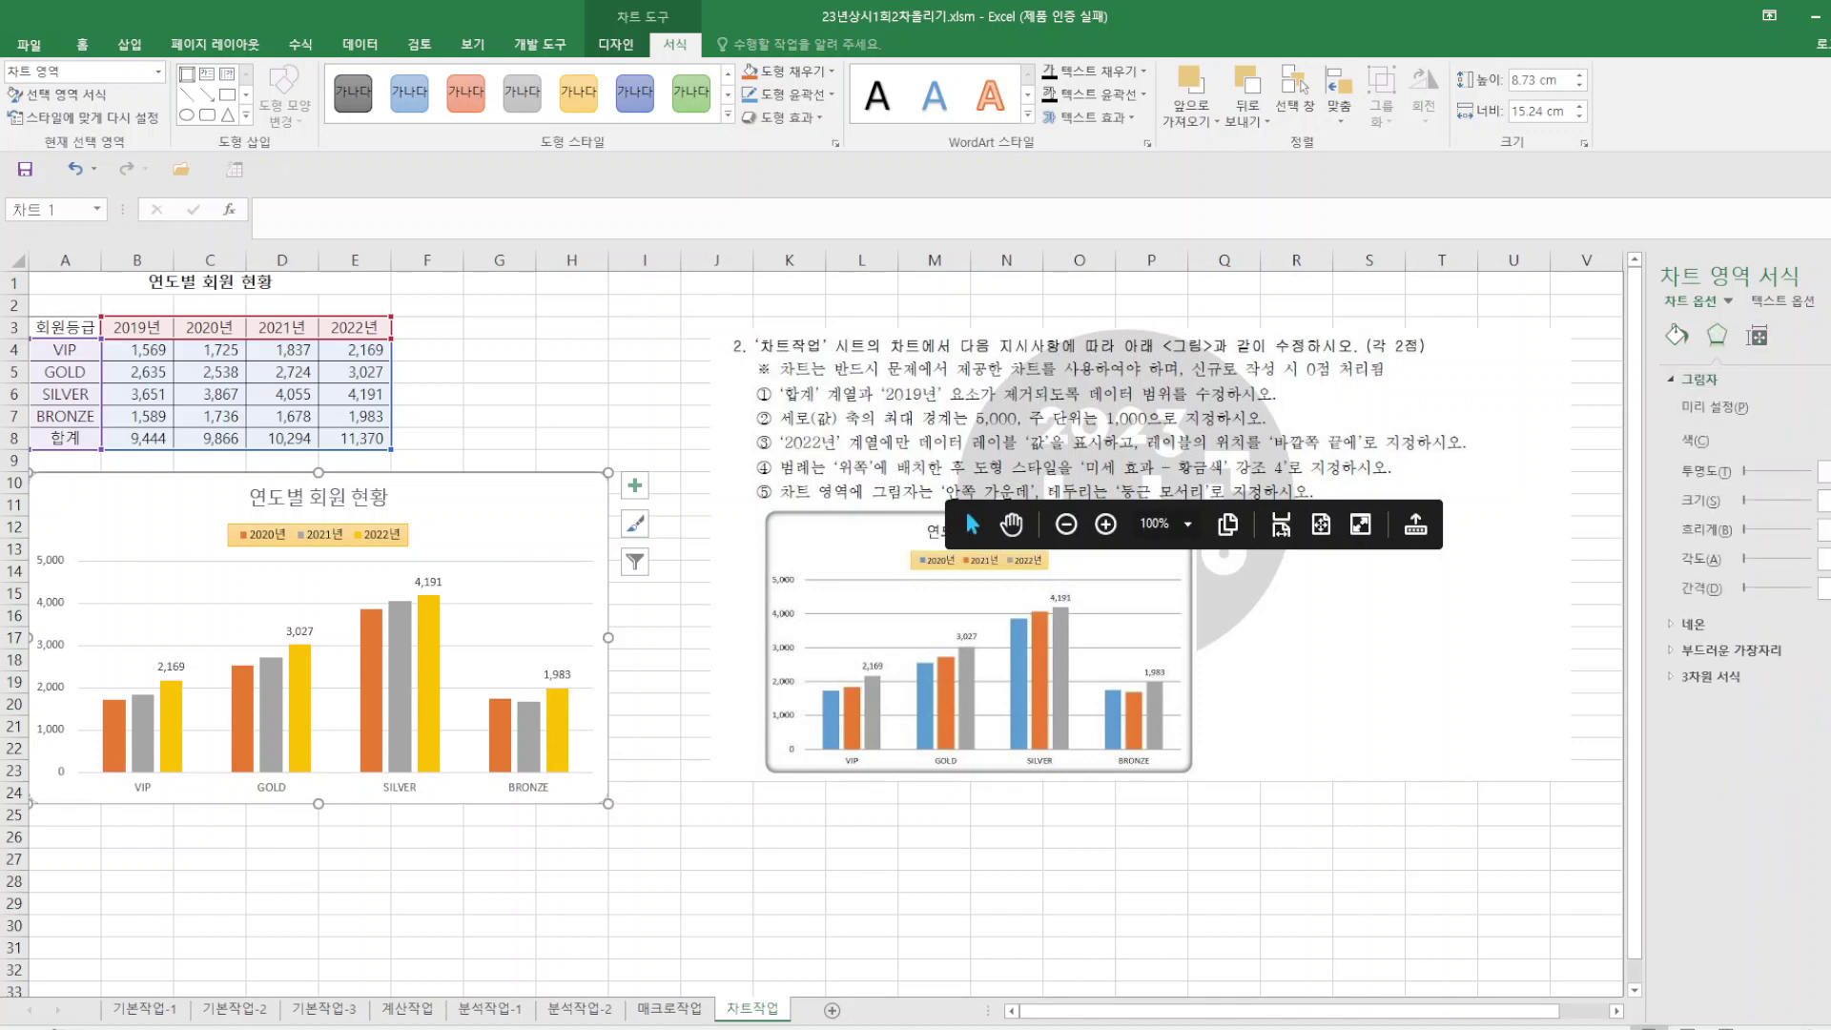
left_click(1828, 408)
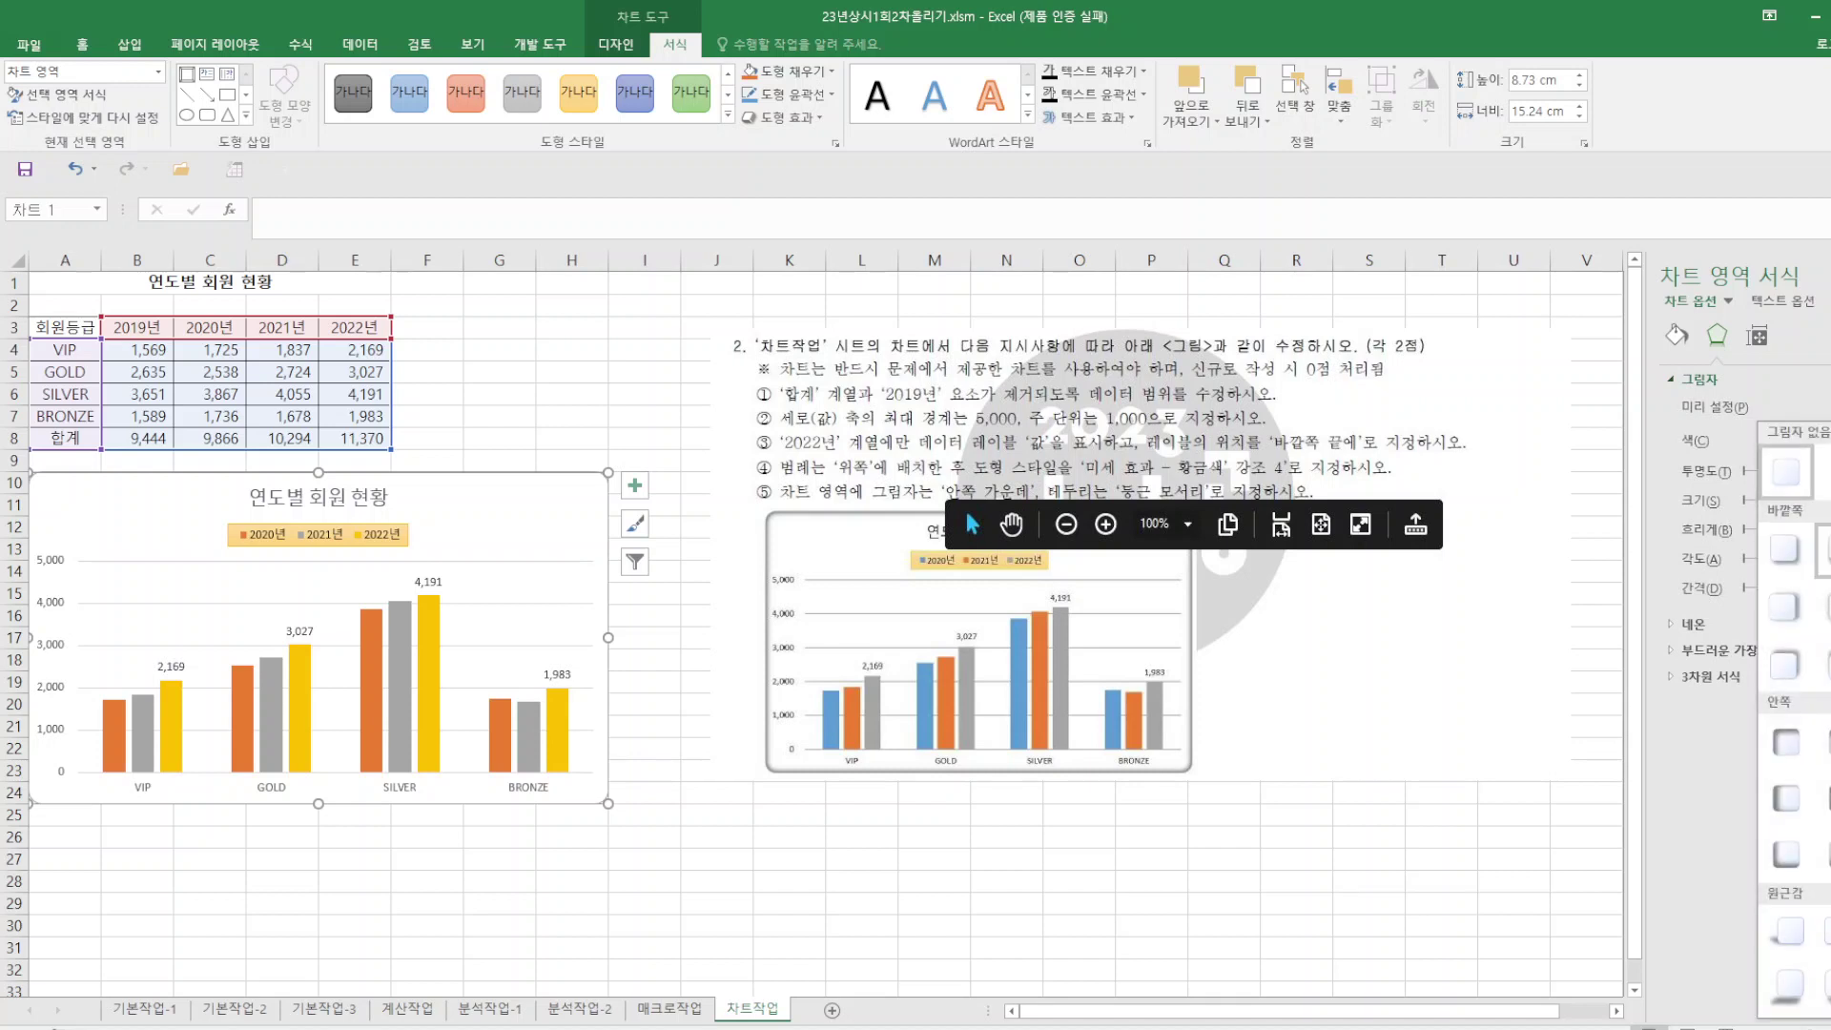
left_click(1823, 799)
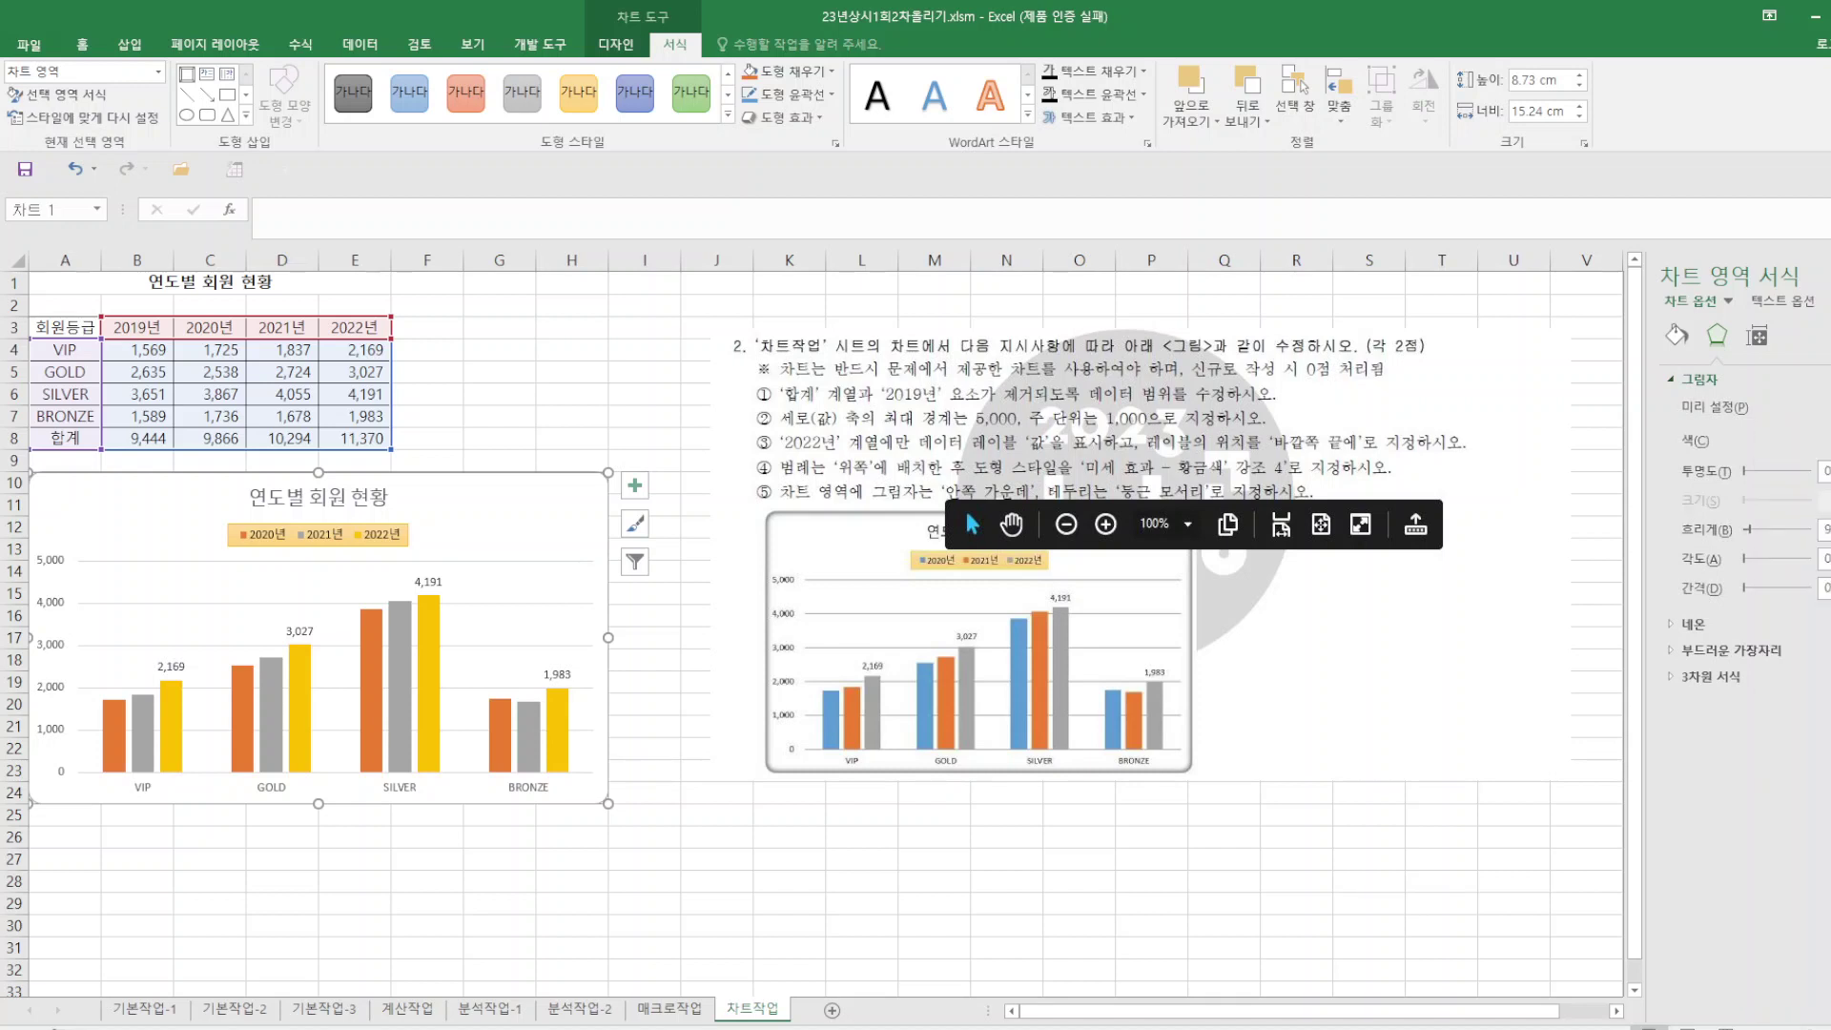
left_click(1212, 857)
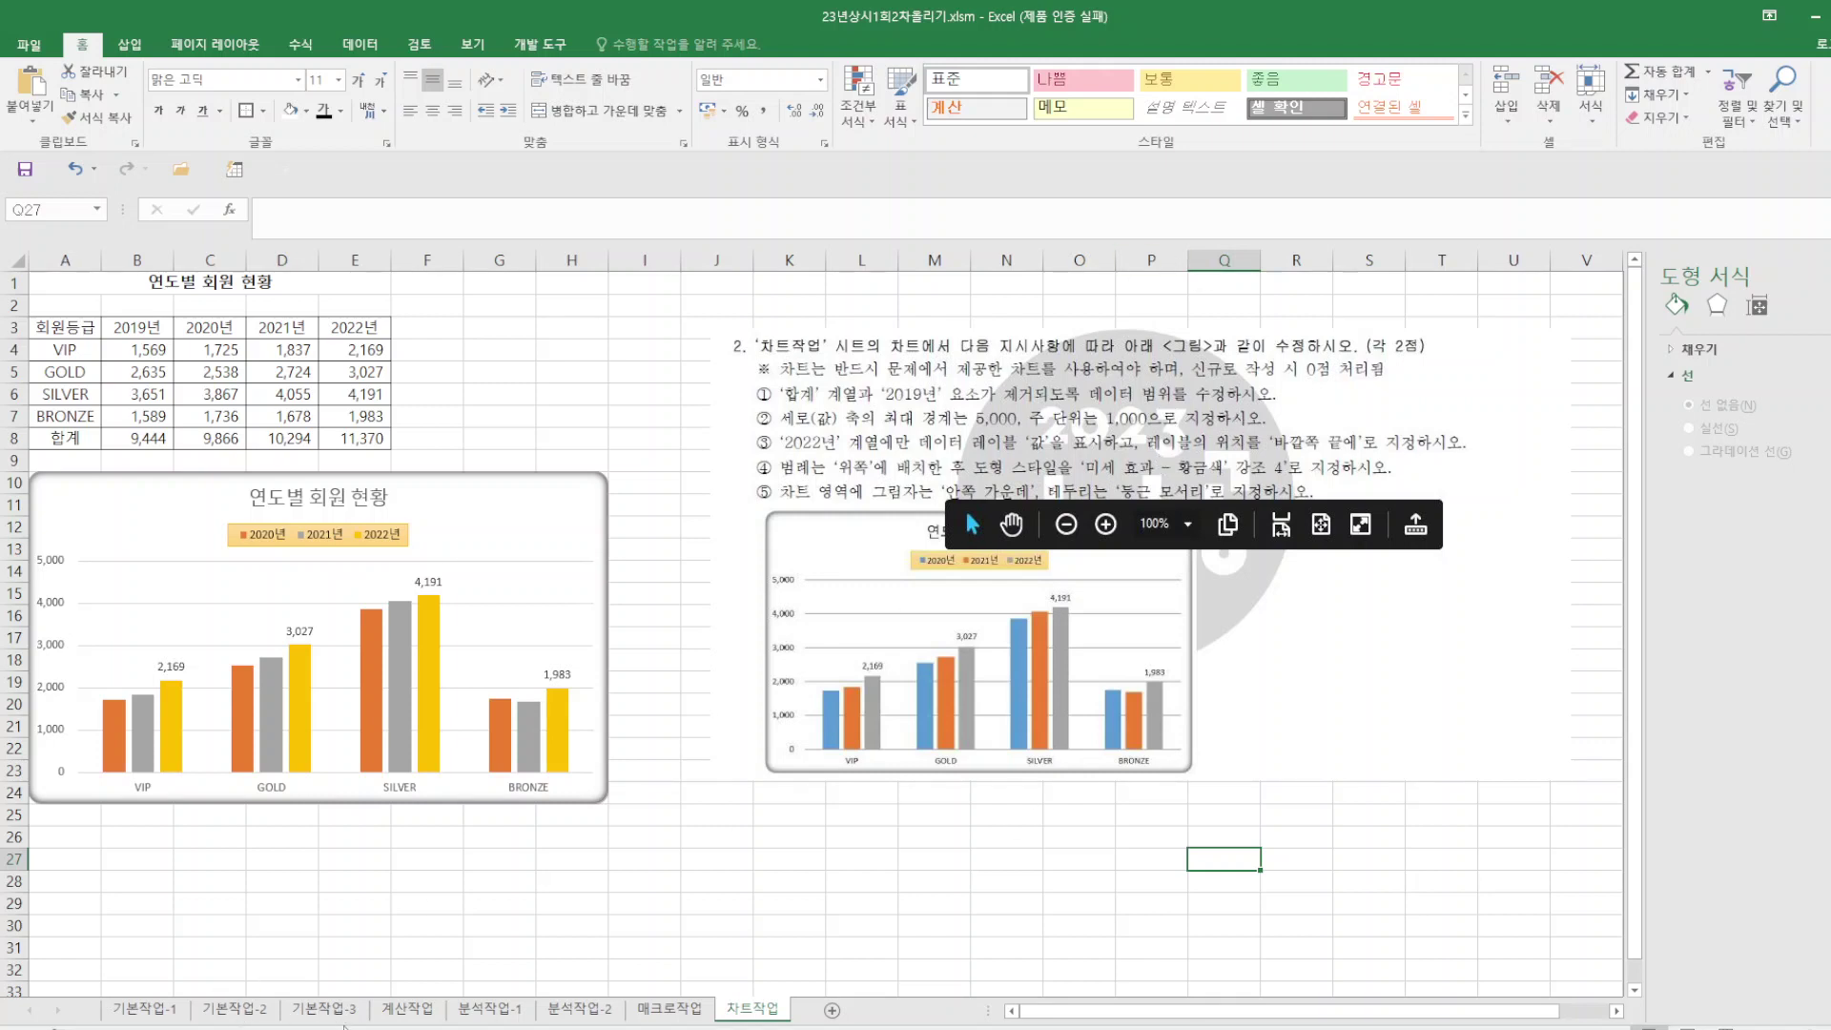
Return to the sheet 매크로작업 and save the workbook.
left_click(668, 1009)
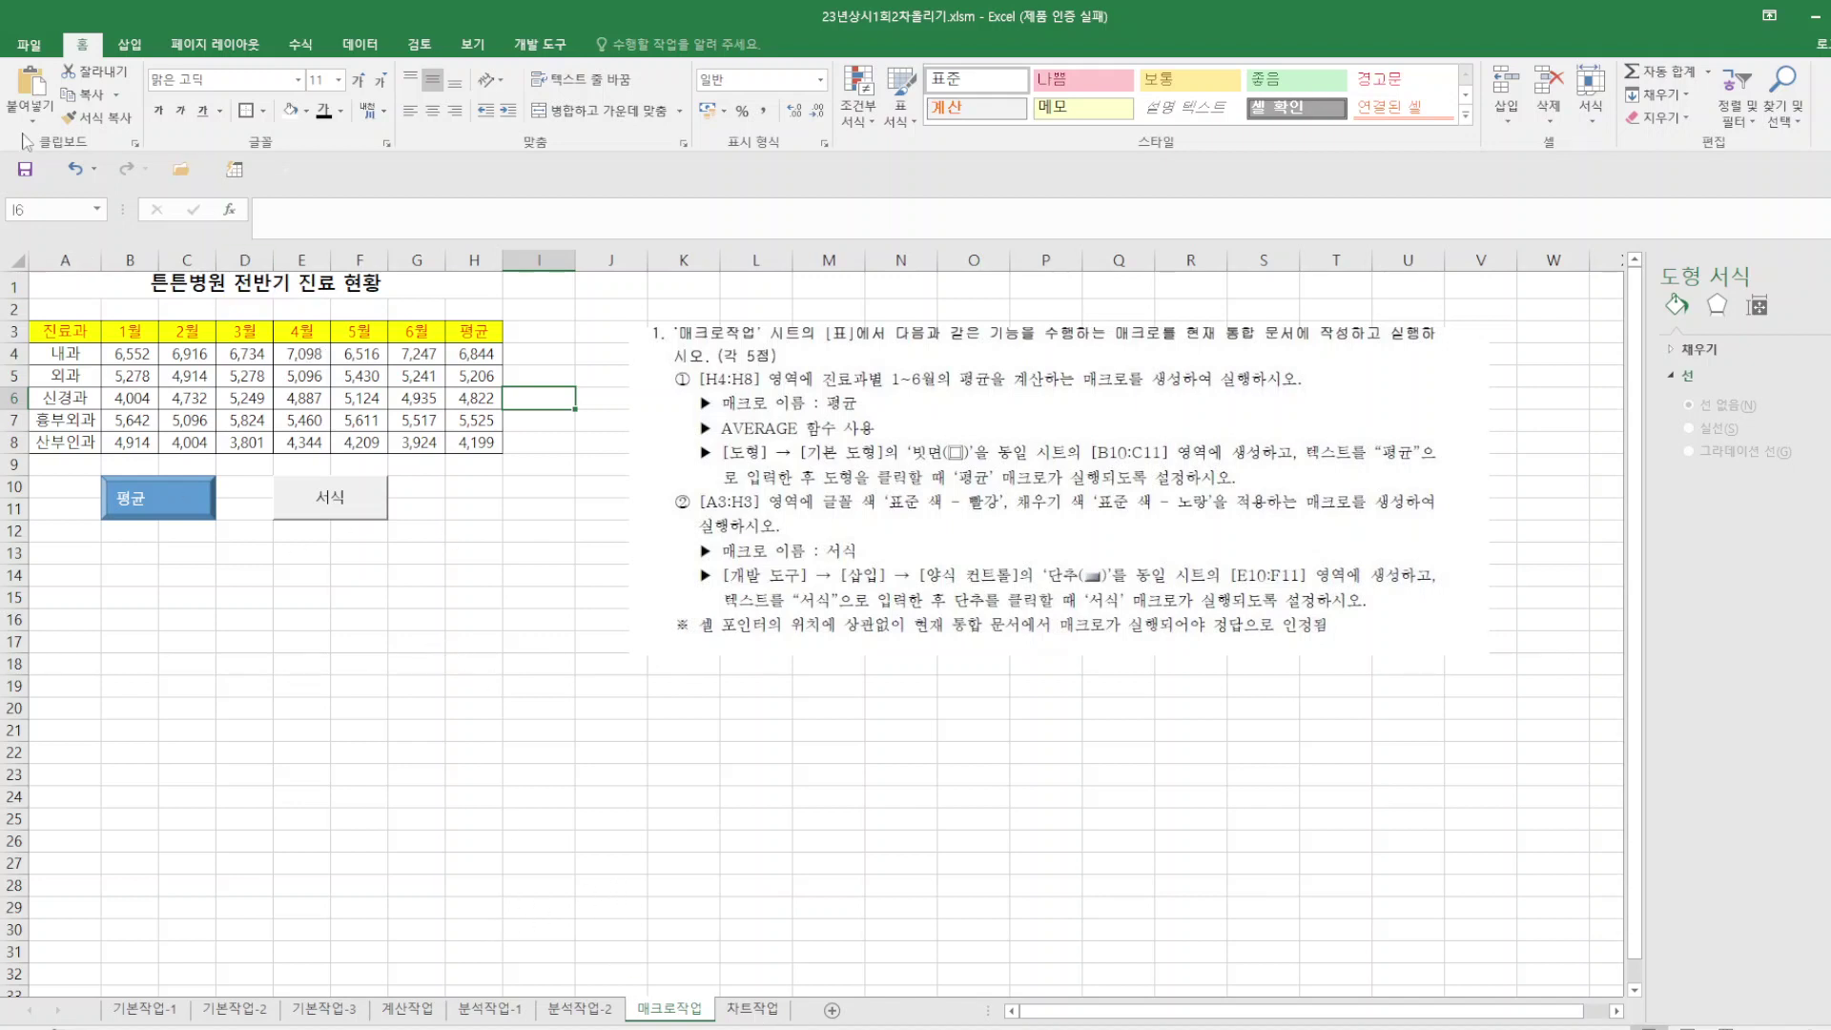
left_click(25, 171)
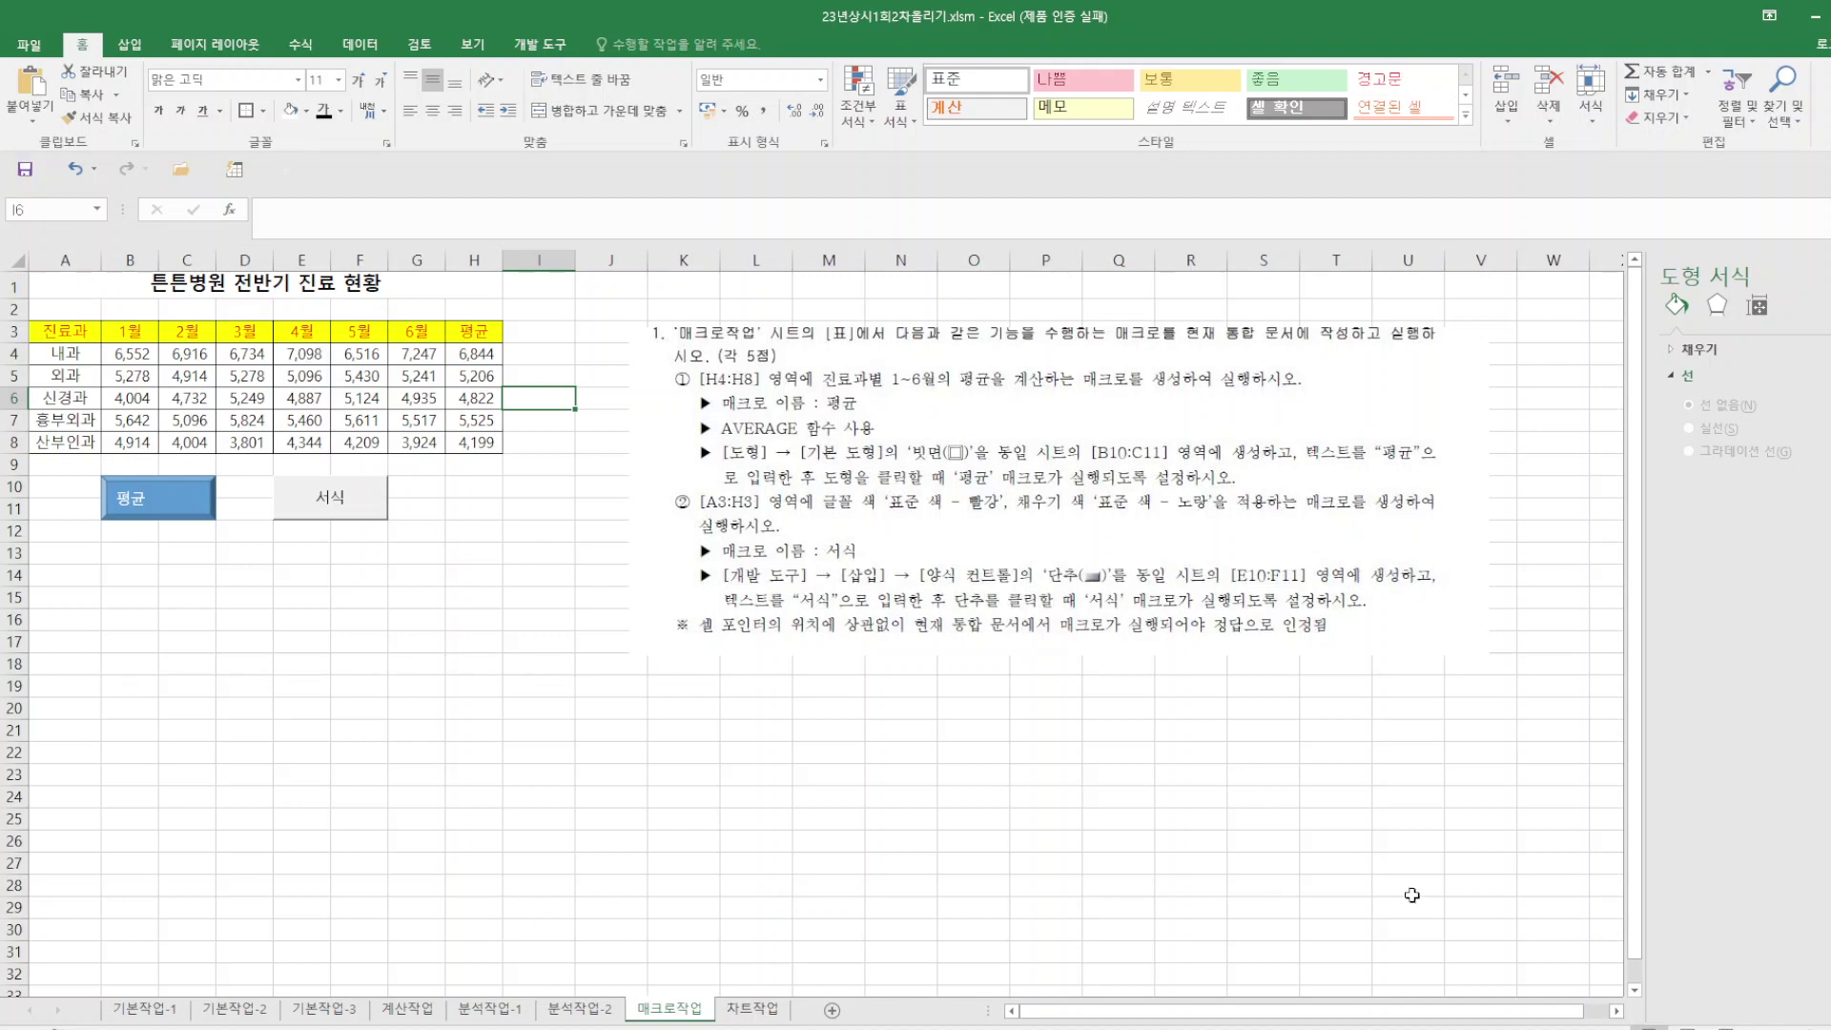